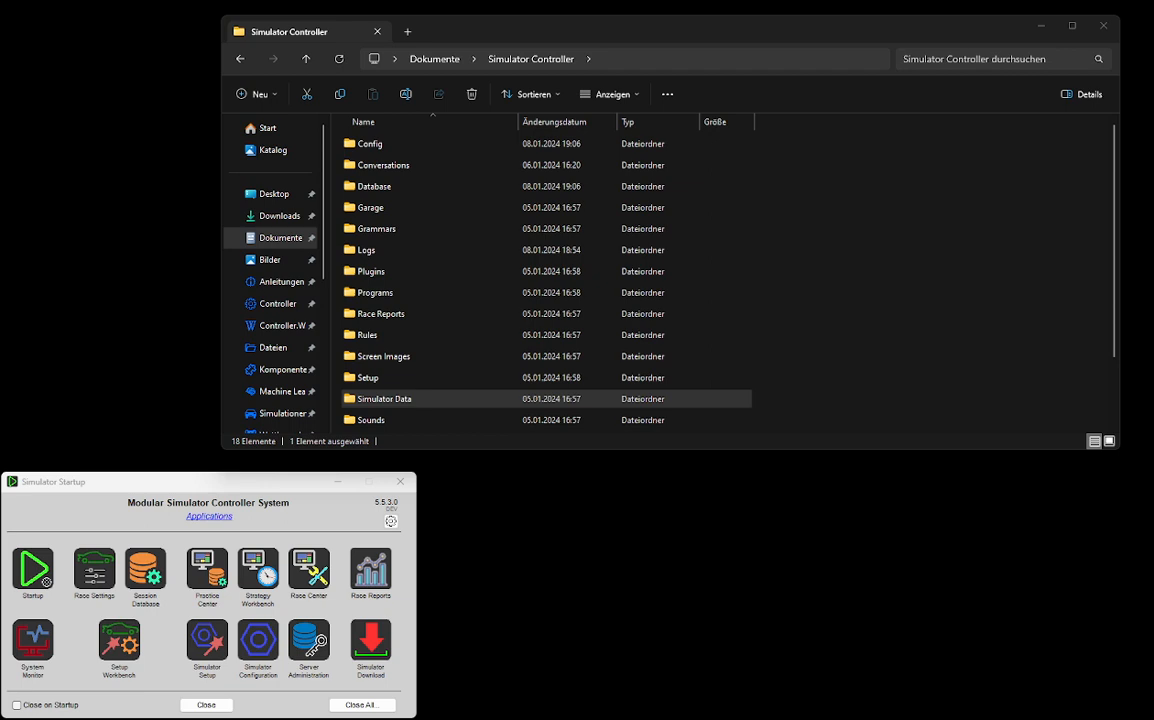
Step: Open Setup Workbench and look through the list of cars available for Assetto Corsa
{"action": "left_click", "coordinate": [137, 647]}
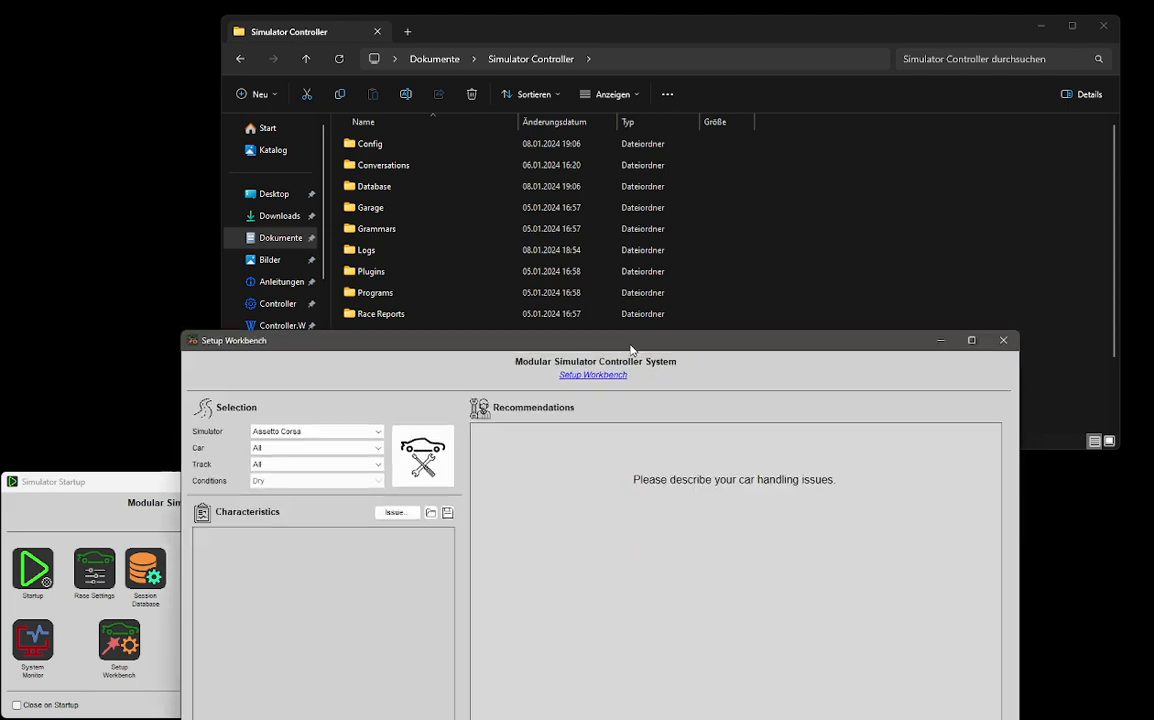
{"action": "left_click_drag", "start_coordinate": [631, 350], "coordinate": [636, 141]}
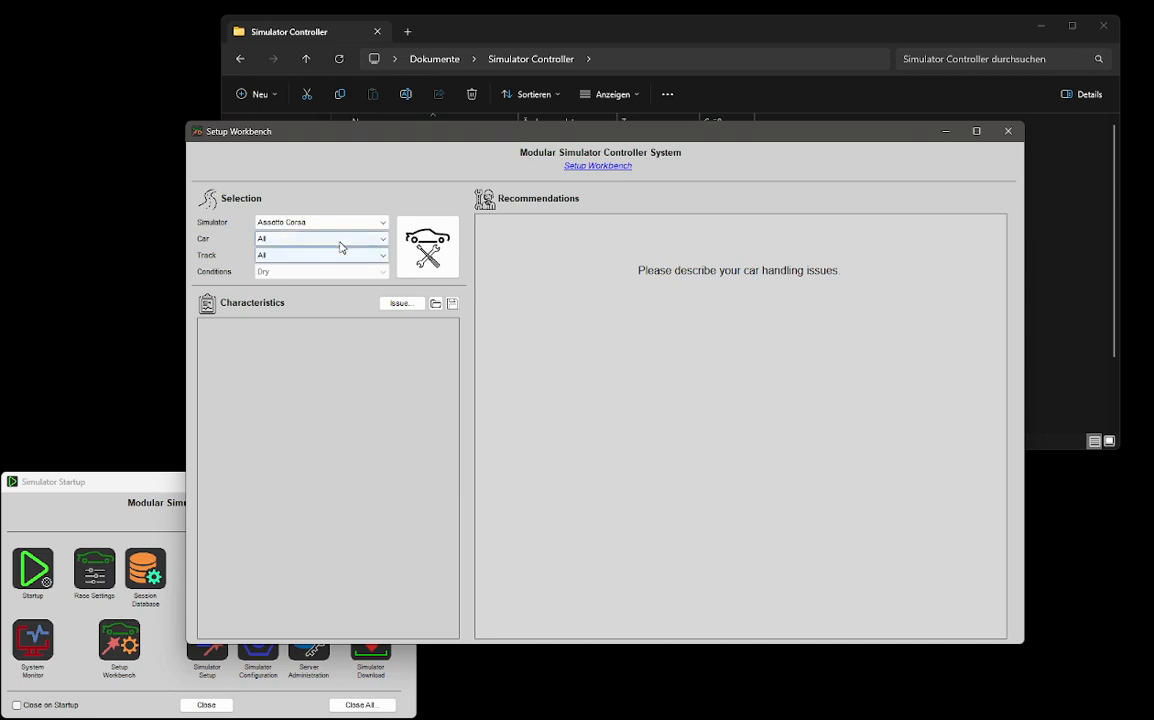
{"action": "left_click", "coordinate": [272, 246]}
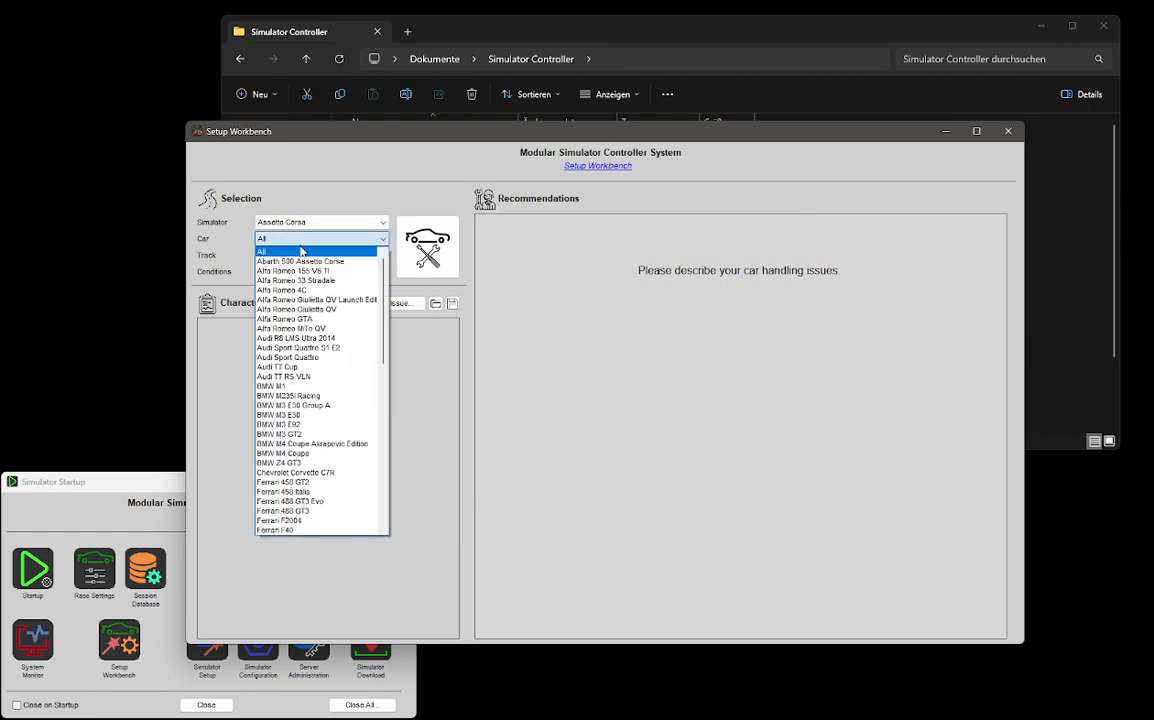
{"action": "scroll", "coordinate": [310, 297], "scroll_direction": "down", "scroll_amount": 1}
{"action": "scroll", "coordinate": [310, 297], "scroll_direction": "down", "scroll_amount": 15}
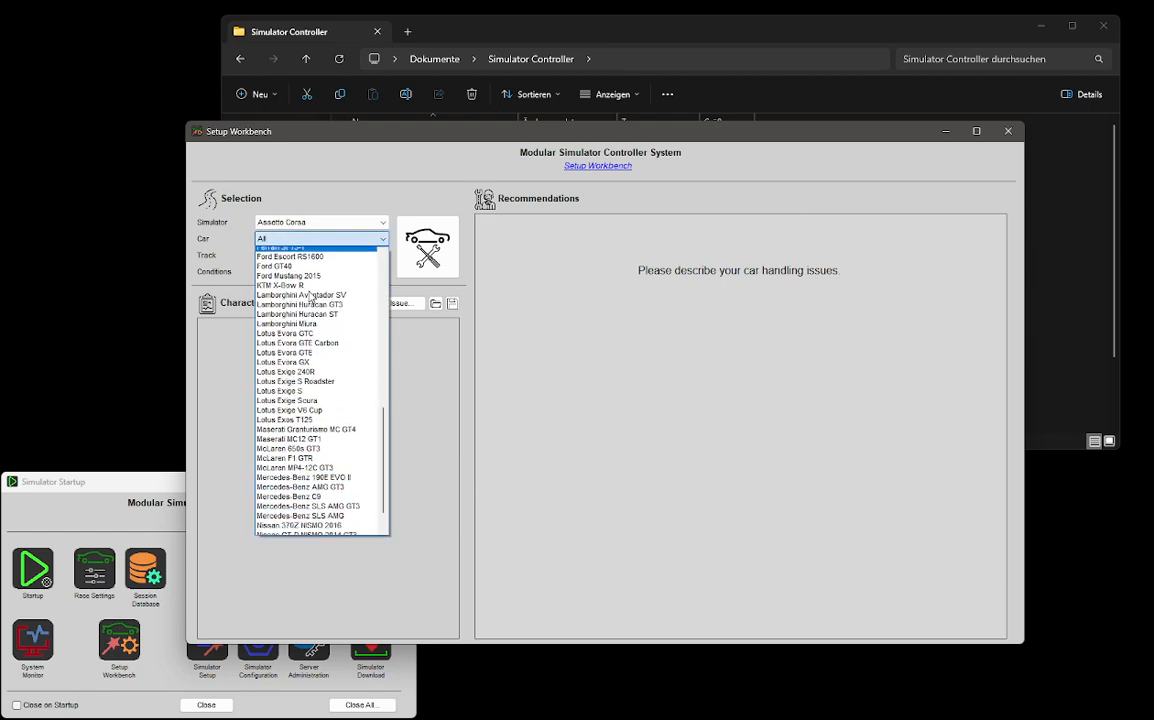
{"action": "scroll", "coordinate": [311, 297], "scroll_direction": "up", "scroll_amount": 15}
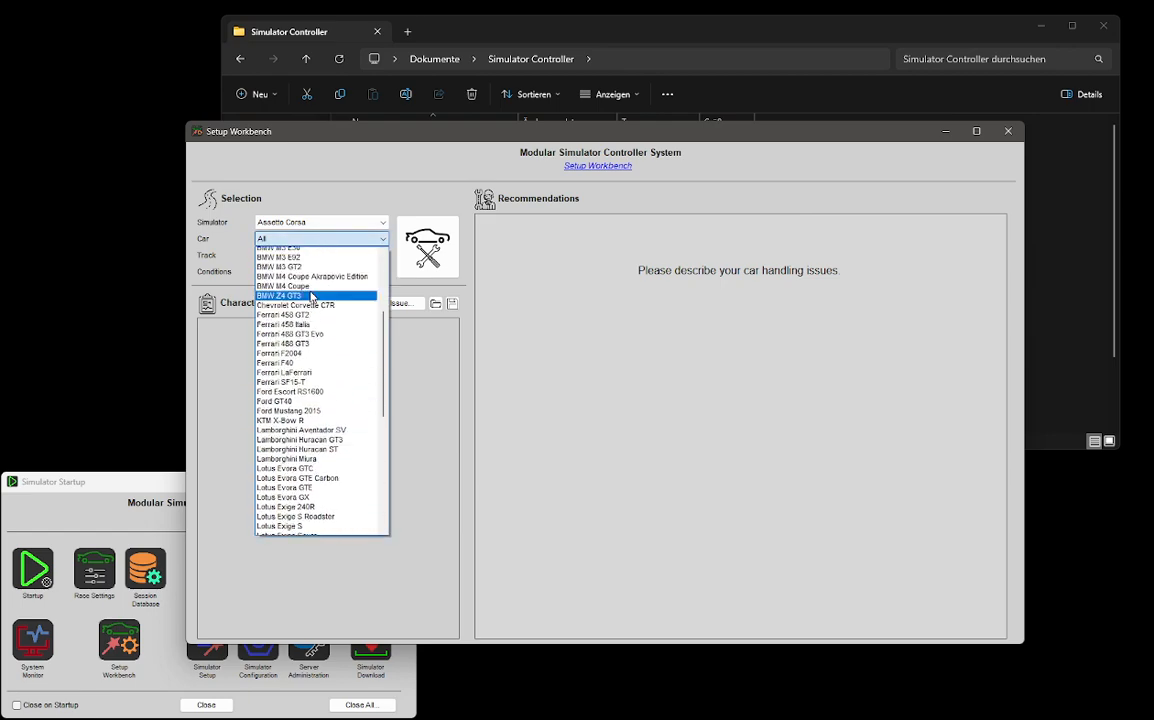
{"action": "scroll", "coordinate": [313, 295], "scroll_direction": "up", "scroll_amount": 1}
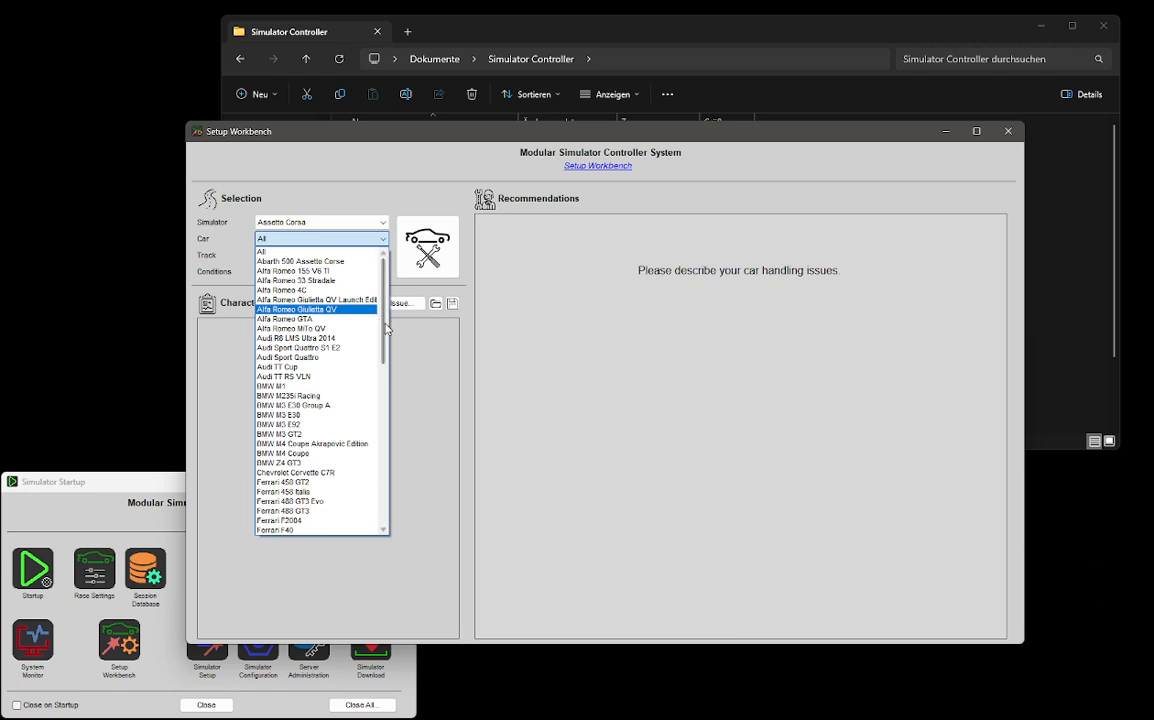
{"action": "left_click_drag", "start_coordinate": [389, 323], "coordinate": [428, 504]}
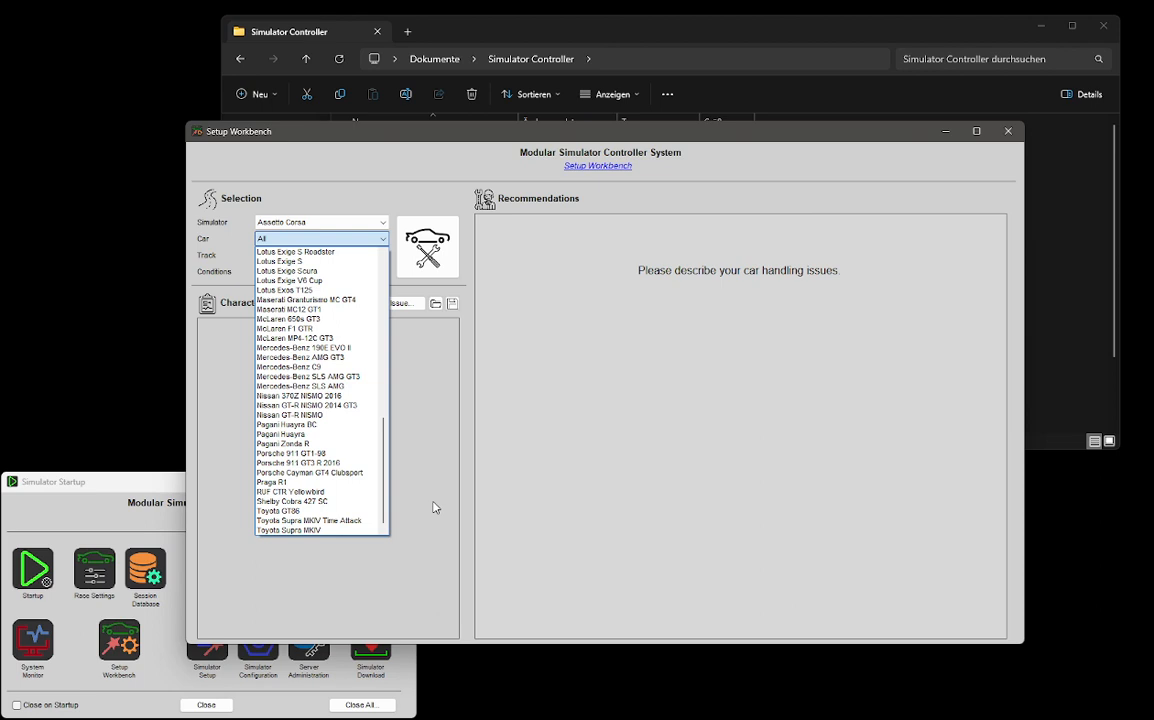
{"action": "left_click", "coordinate": [400, 384]}
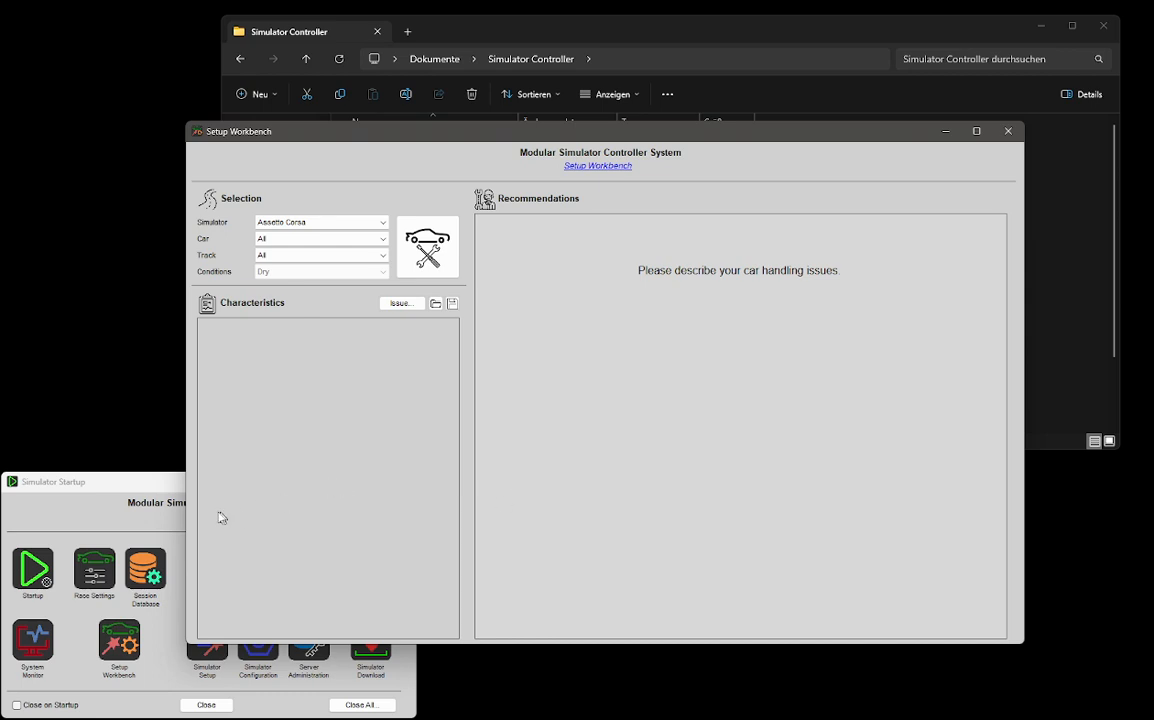
Step: Switch to File Explorer and place Car Data.ini and Tyre Data.ini in the AC subfolder of Simulator Data
{"action": "left_click", "coordinate": [152, 525]}
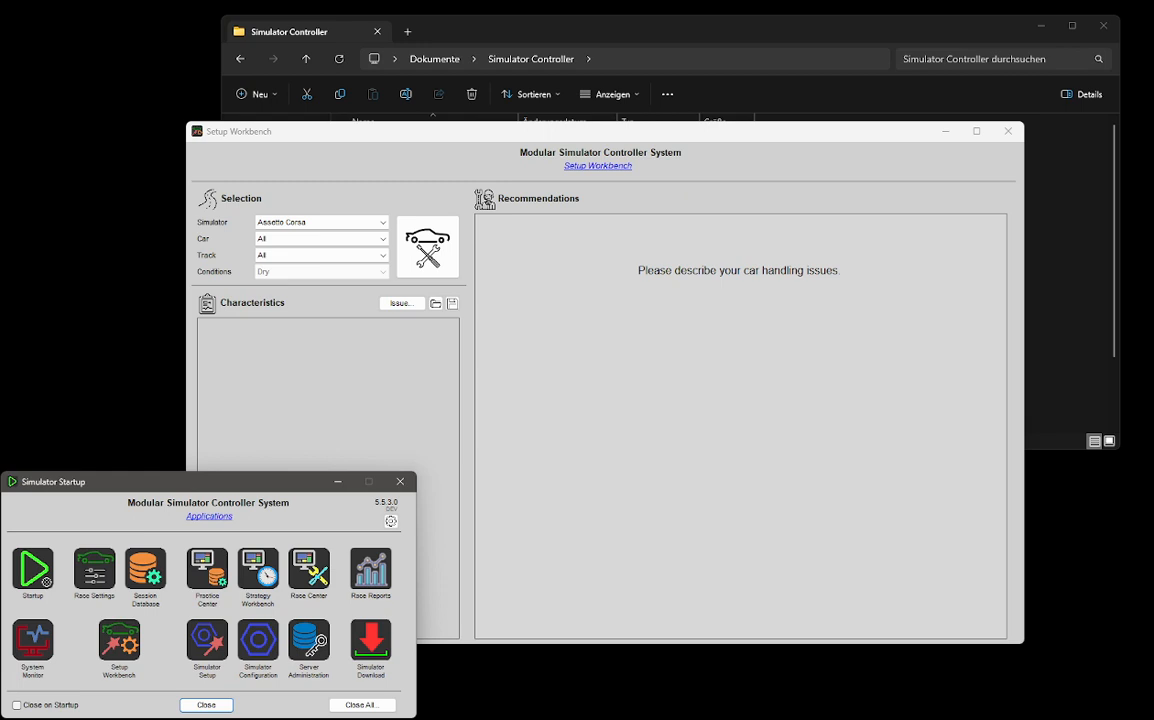
{"action": "key", "text": "alt+Tab"}
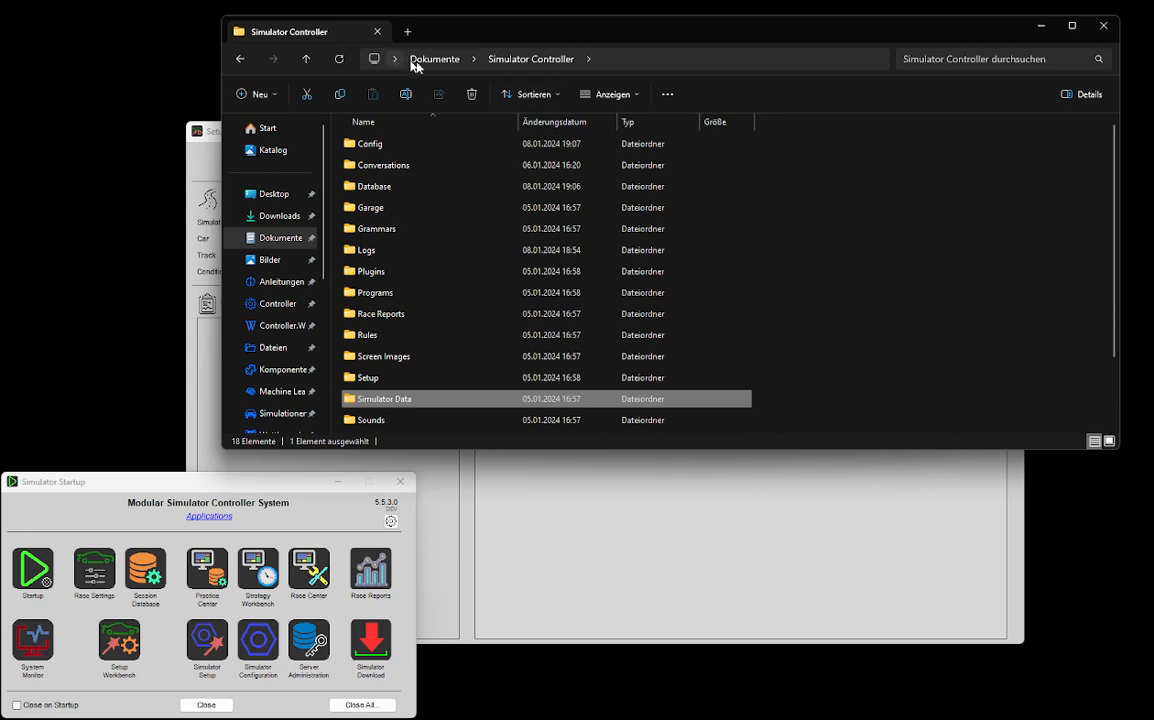
{"action": "left_click_drag", "start_coordinate": [469, 32], "coordinate": [466, 53]}
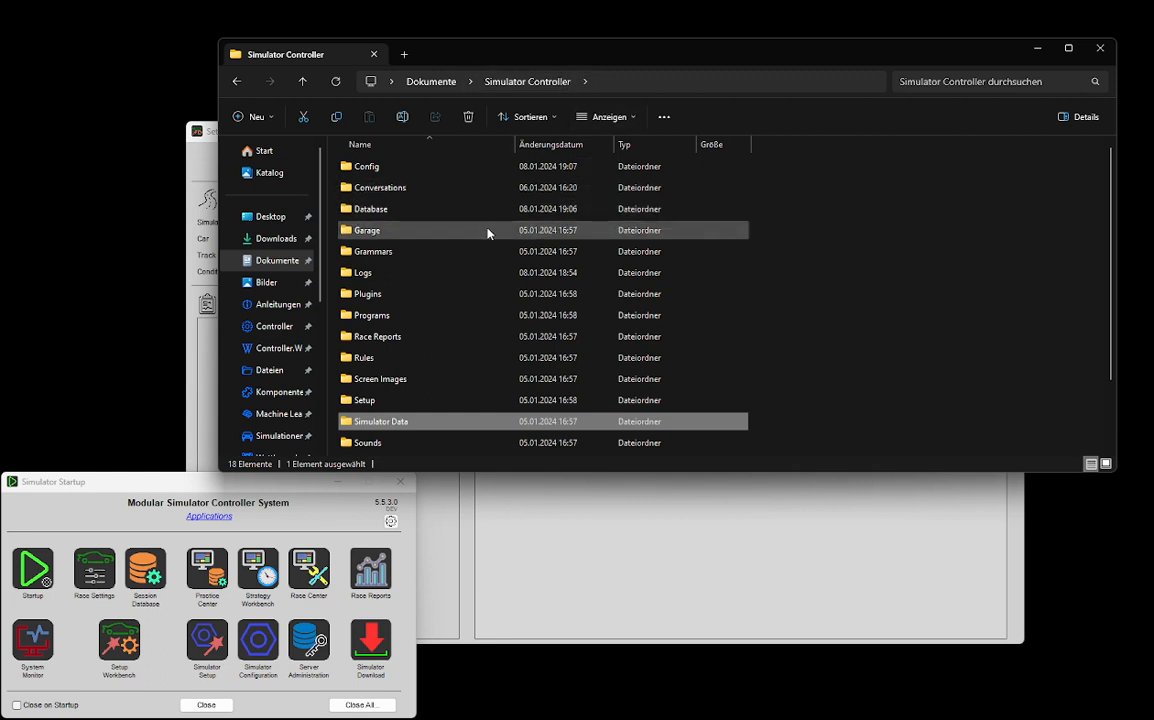
{"action": "mouse_move", "coordinate": [489, 235]}
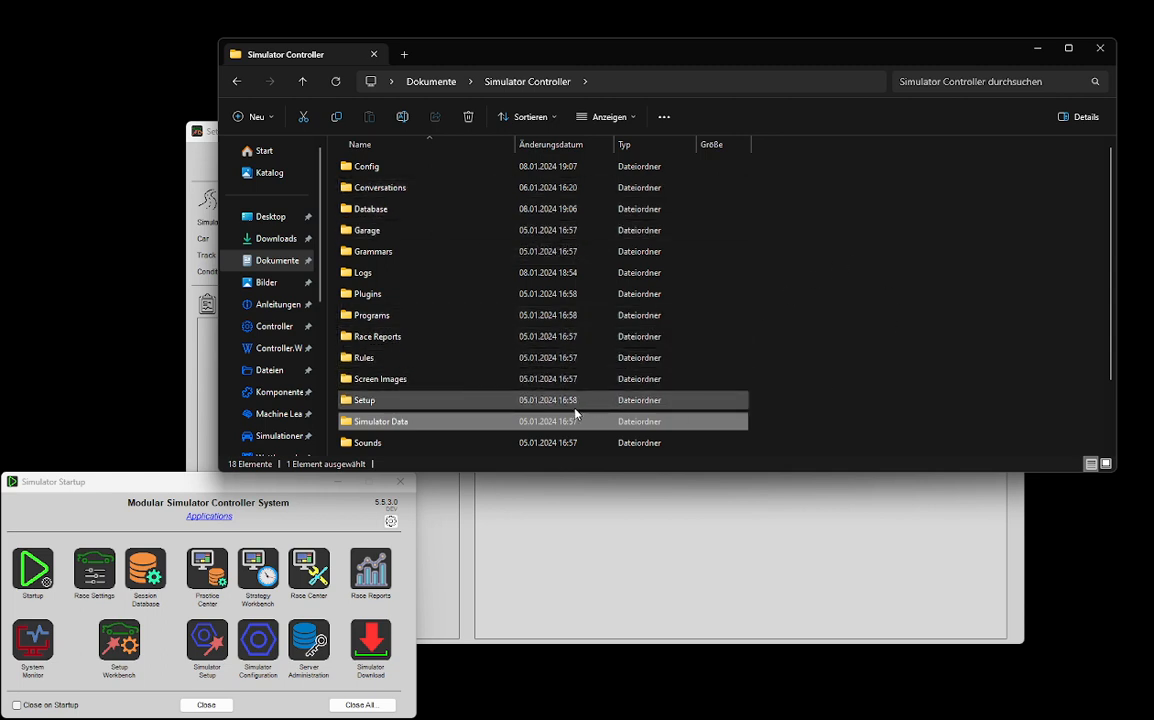
{"action": "mouse_move", "coordinate": [383, 430]}
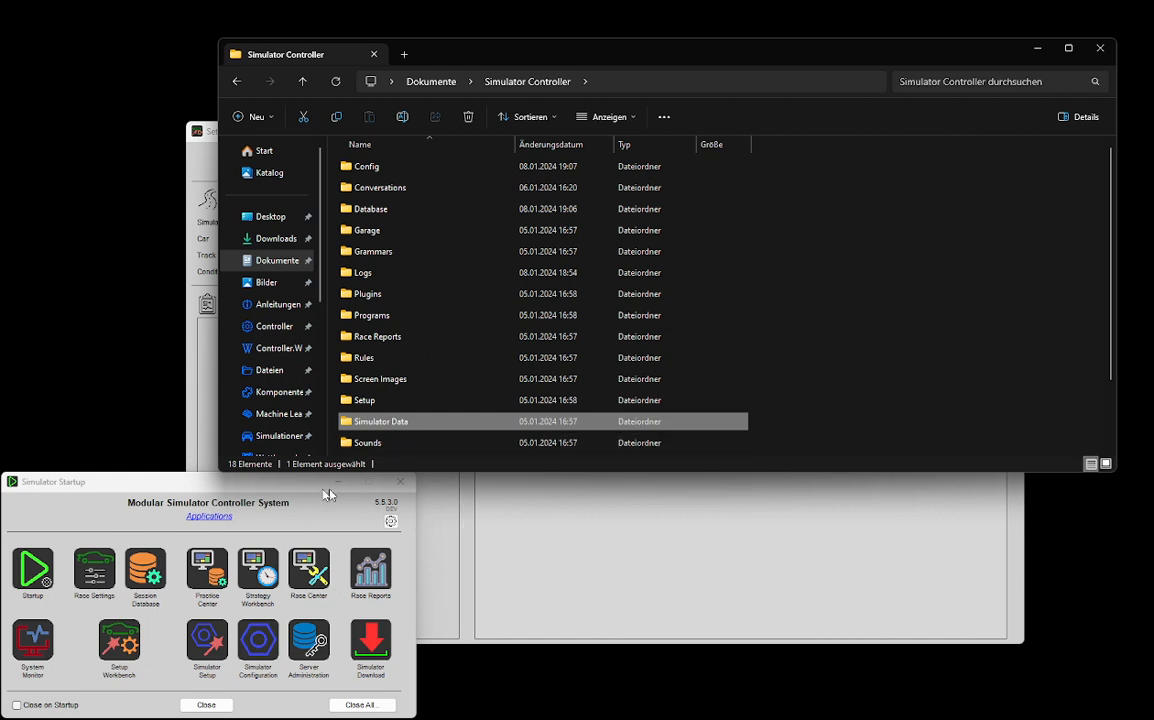
{"action": "double_click", "coordinate": [378, 424]}
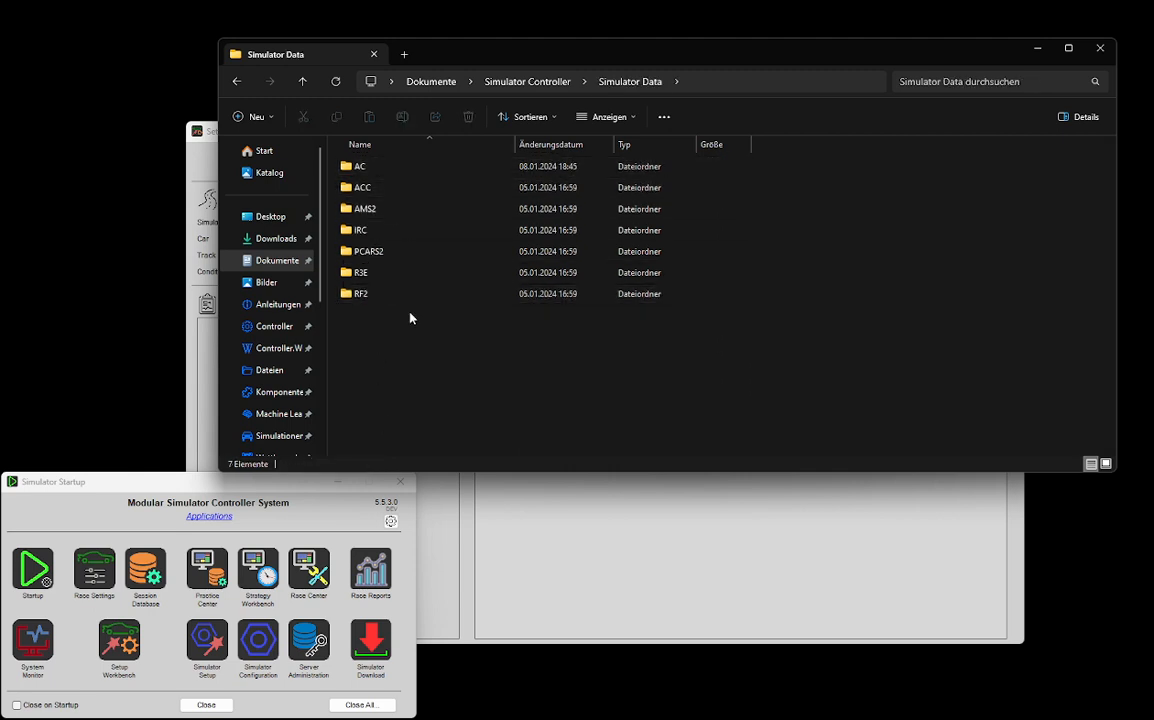
{"action": "double_click", "coordinate": [358, 166]}
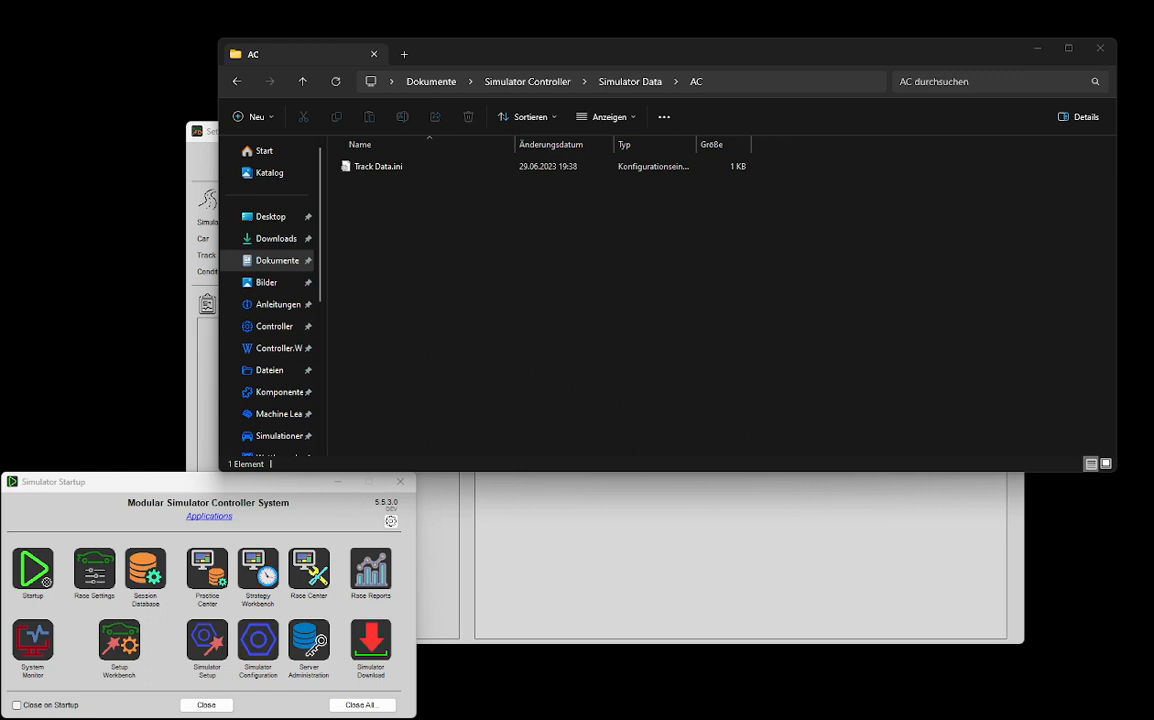
{"action": "left_click_drag", "start_coordinate": [840, 475], "coordinate": [355, 210]}
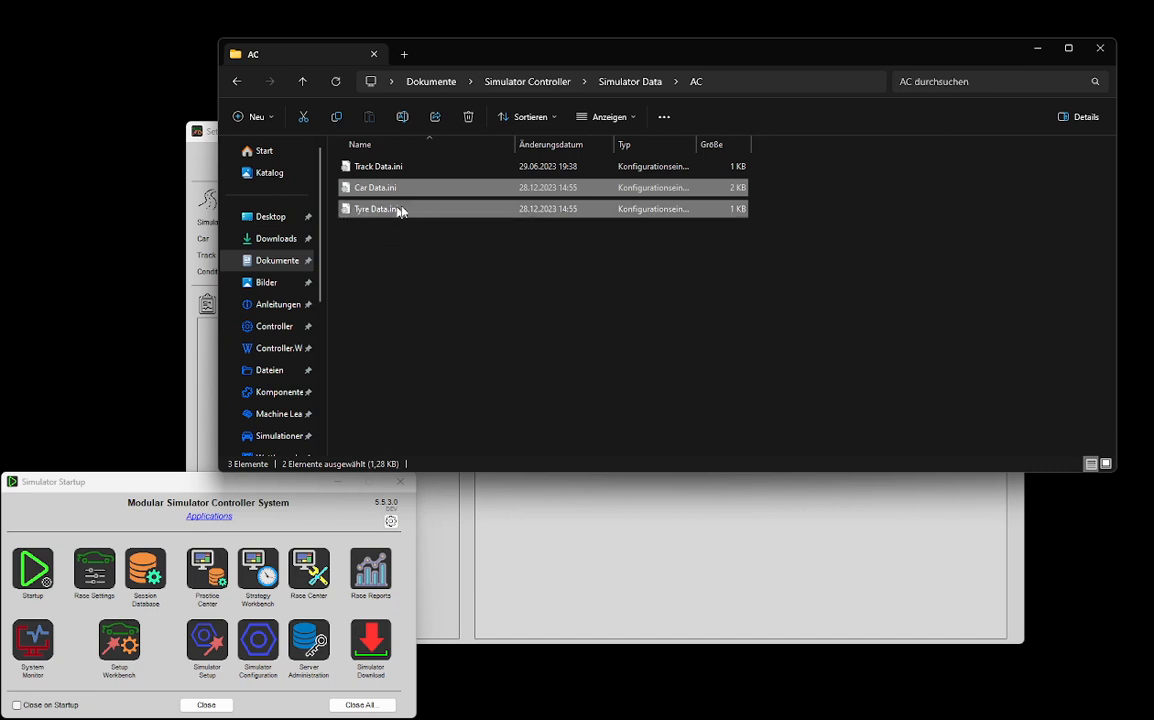
Step: Open Car Data.ini in the text editor and highlight the Car Codes section name
{"action": "left_click", "coordinate": [412, 244]}
{"action": "left_click", "coordinate": [381, 191]}
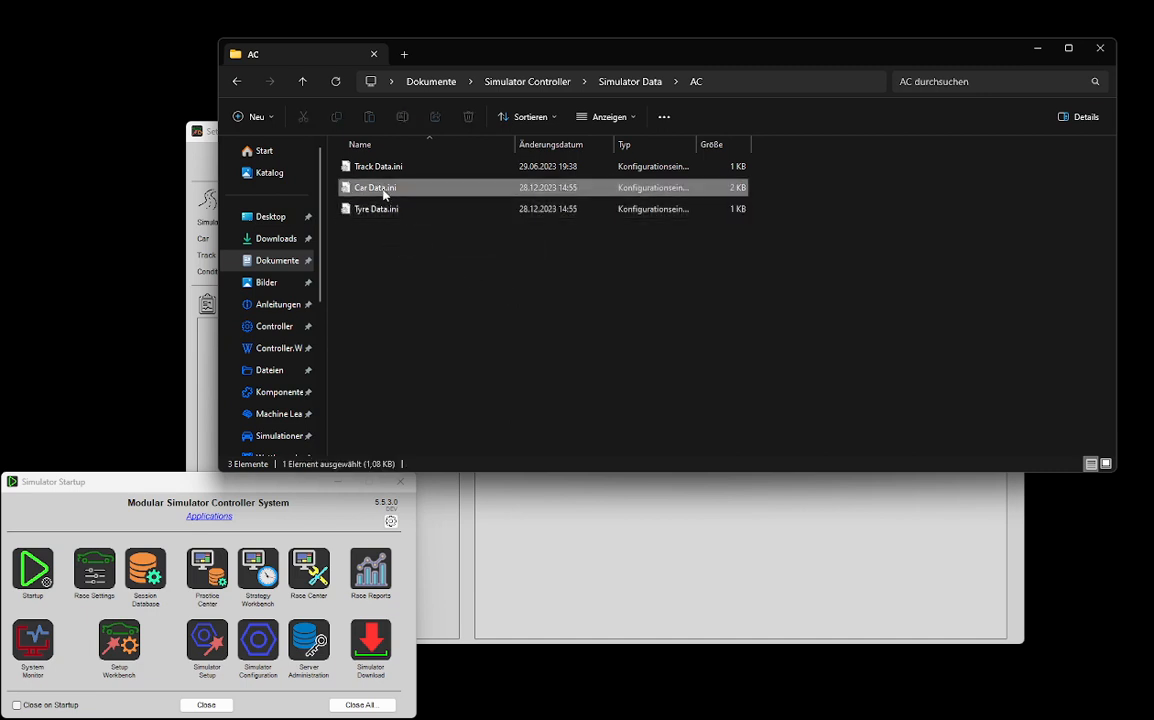
{"action": "right_click", "coordinate": [384, 195]}
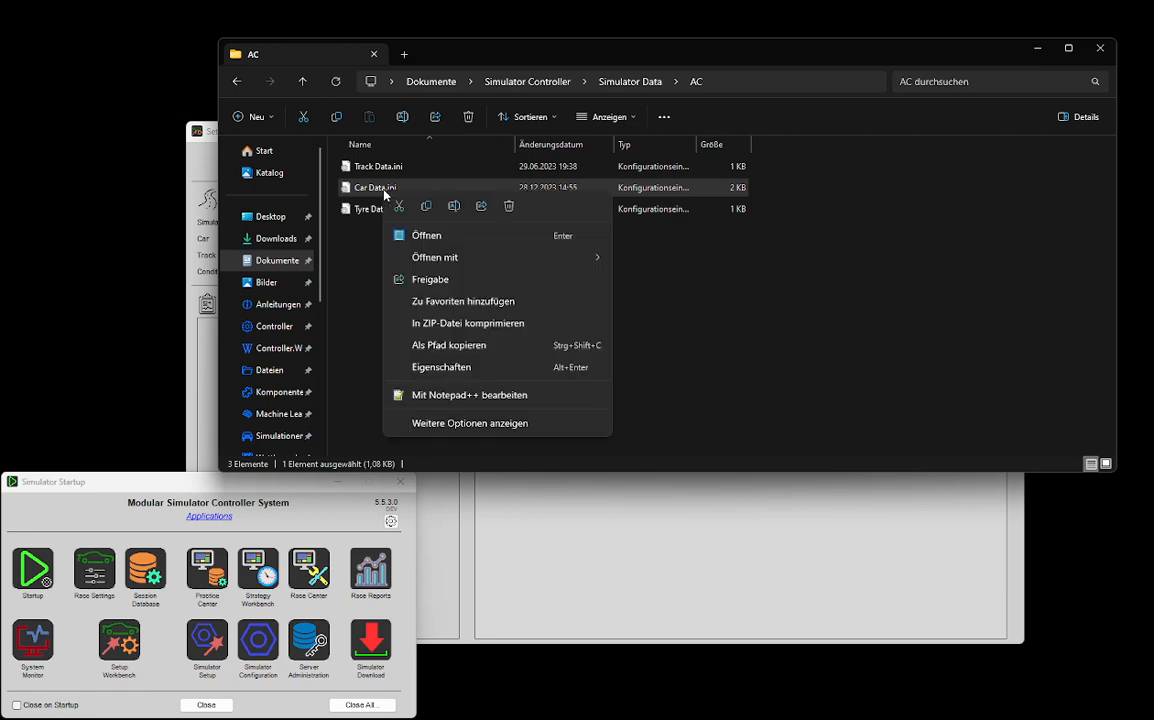
{"action": "left_click", "coordinate": [426, 238]}
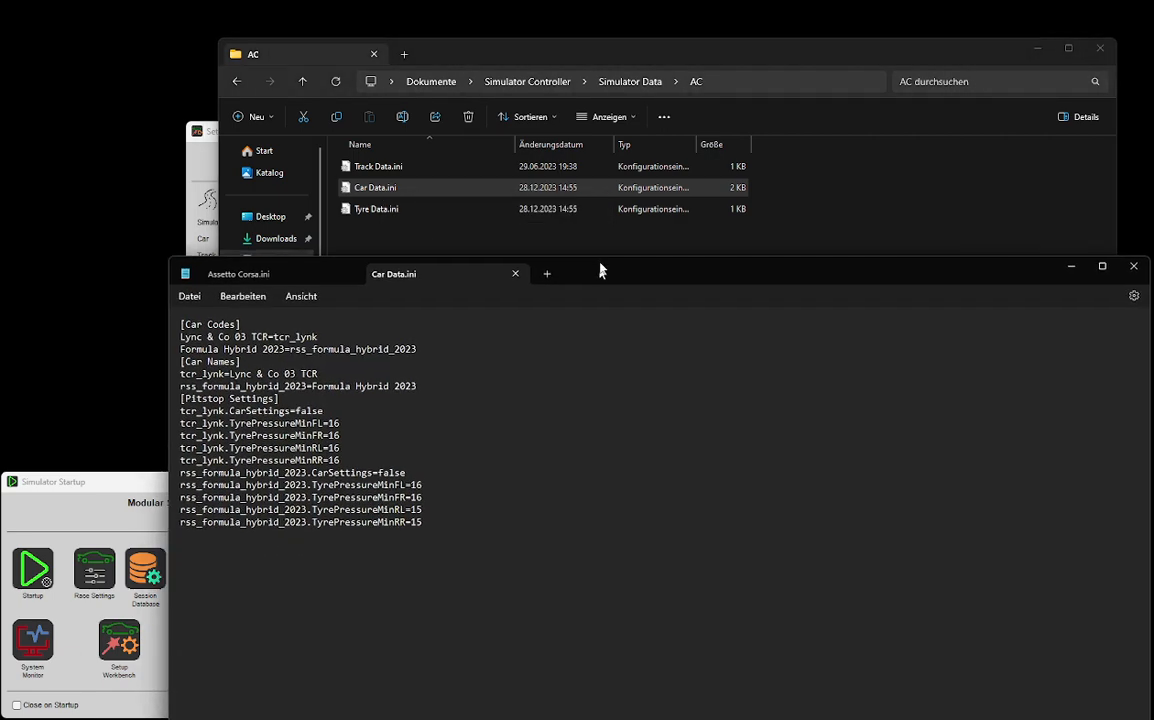
{"action": "left_click_drag", "start_coordinate": [600, 265], "coordinate": [954, 76]}
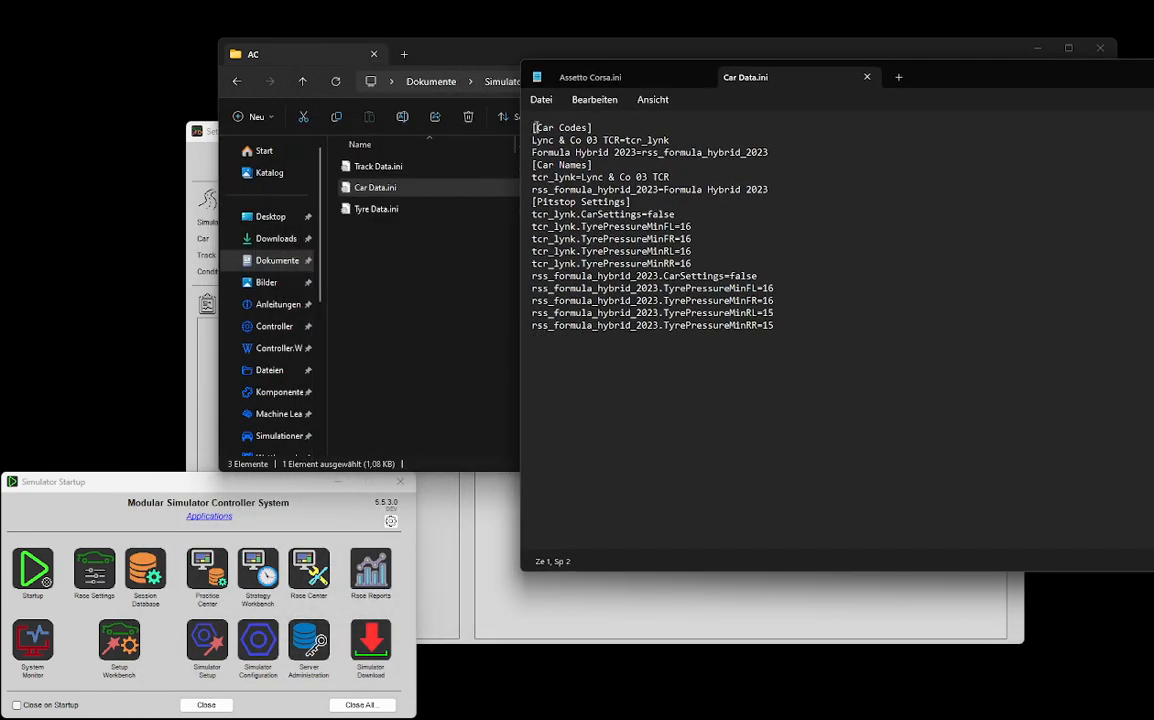
{"action": "left_click_drag", "start_coordinate": [535, 128], "coordinate": [591, 128]}
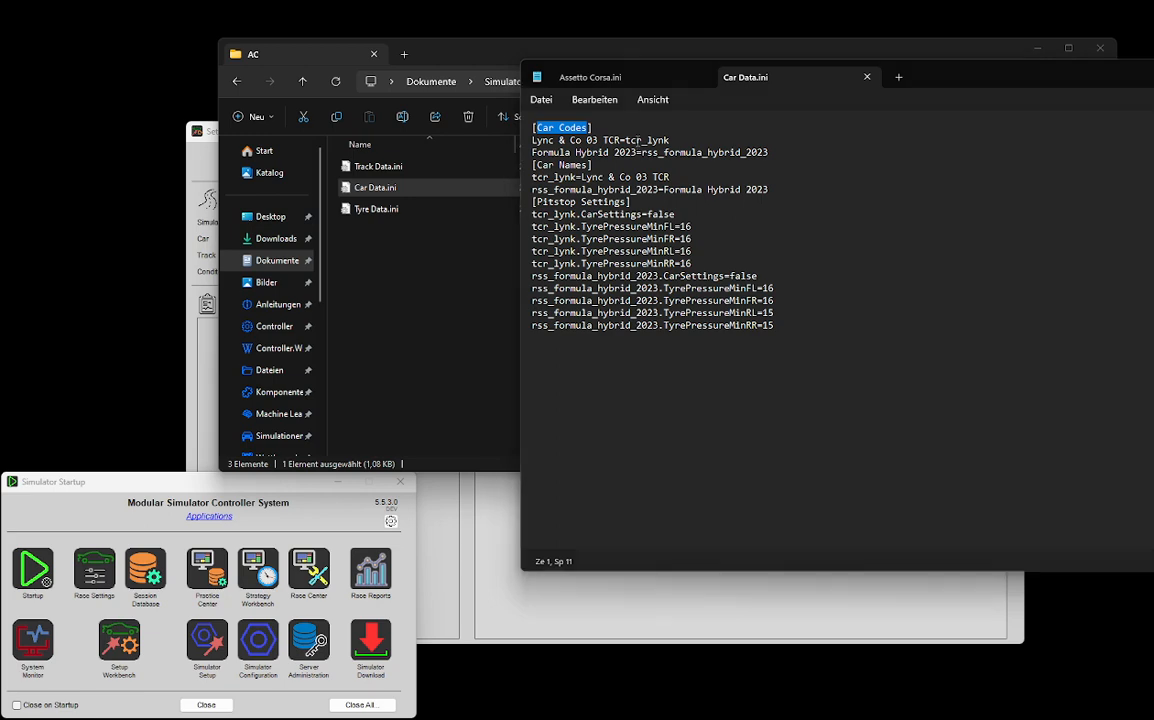
Step: Switch to a new File Explorer window and open the setups folder of Assetto Corsa in Dokumente
{"action": "key", "text": "super+e"}
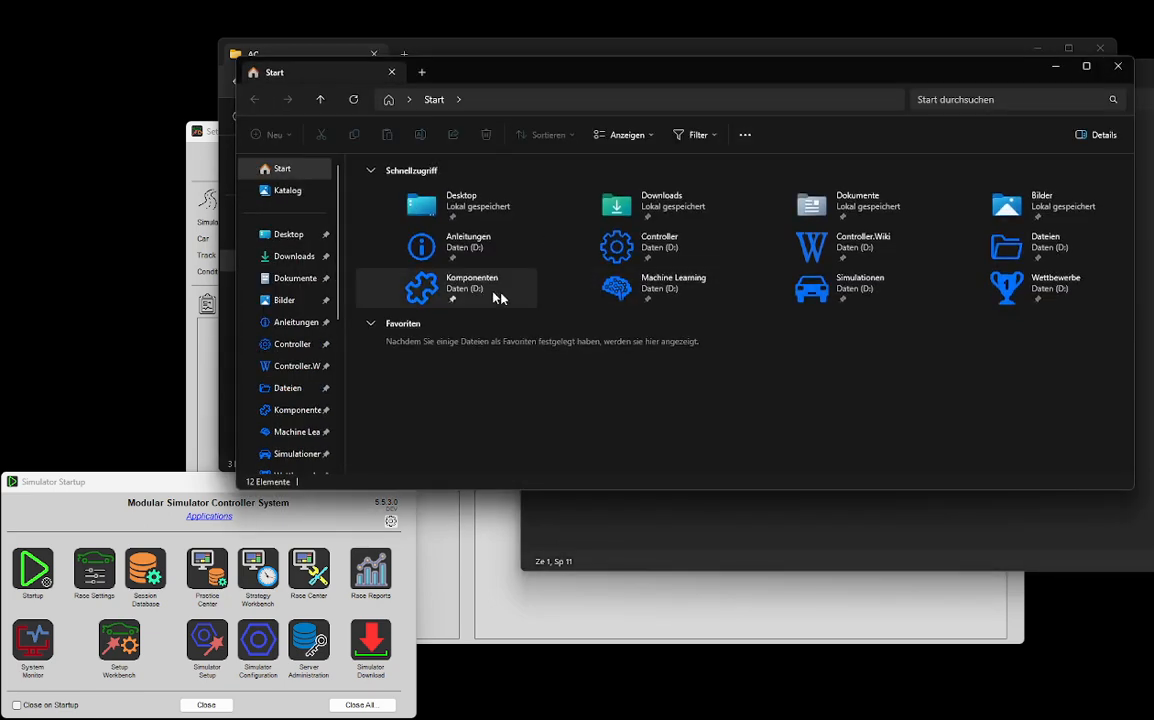
{"action": "left_click", "coordinate": [293, 279]}
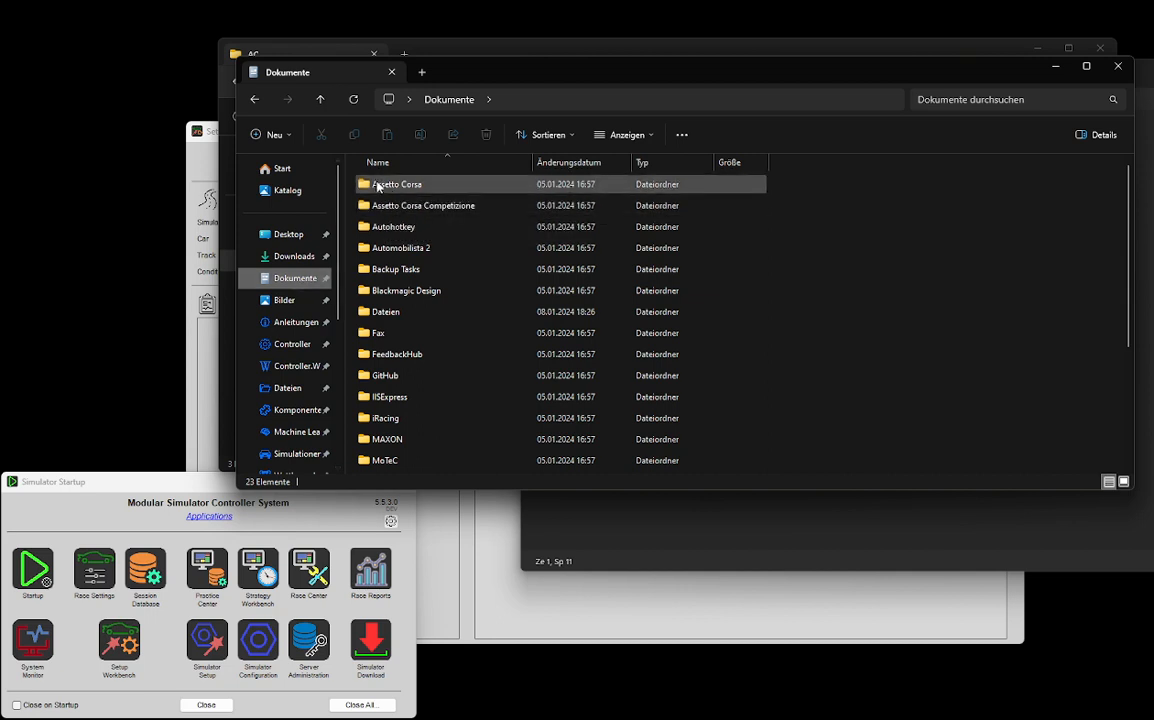
{"action": "double_click", "coordinate": [379, 185]}
{"action": "scroll", "coordinate": [452, 384], "scroll_direction": "down", "scroll_amount": 1}
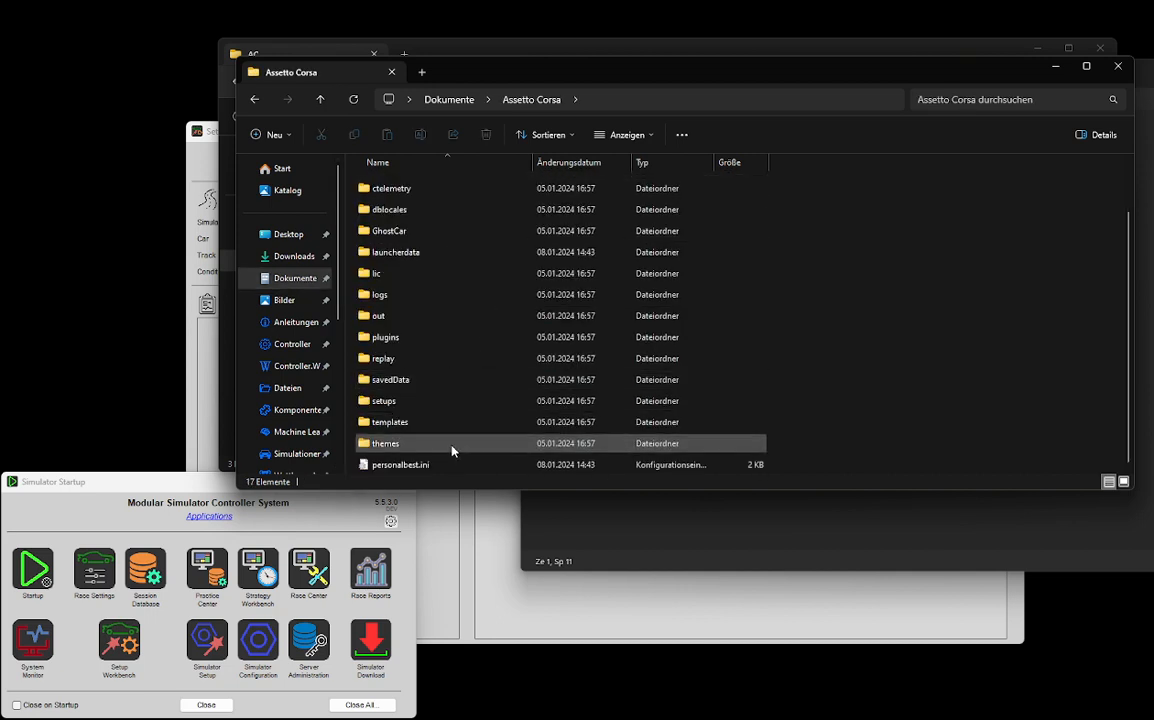
{"action": "double_click", "coordinate": [407, 401]}
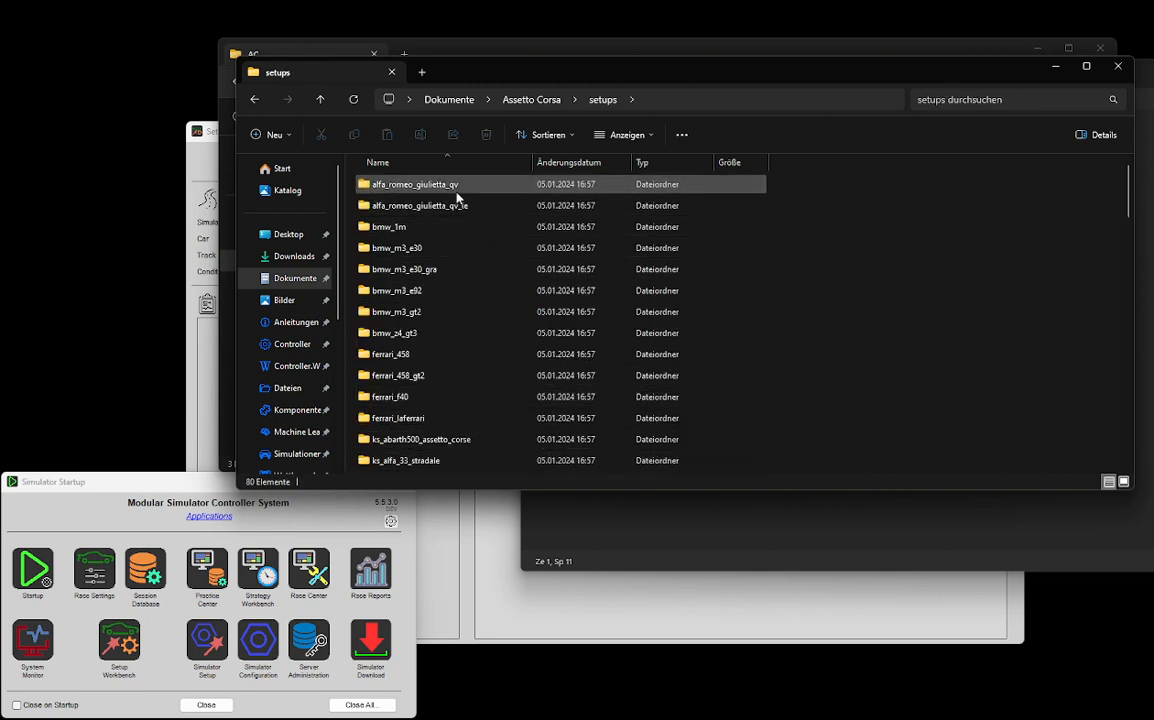
Step: Find the tcr_lynk car folder and highlight its folder name without changing it
{"action": "scroll", "coordinate": [447, 336], "scroll_direction": "down", "scroll_amount": 4}
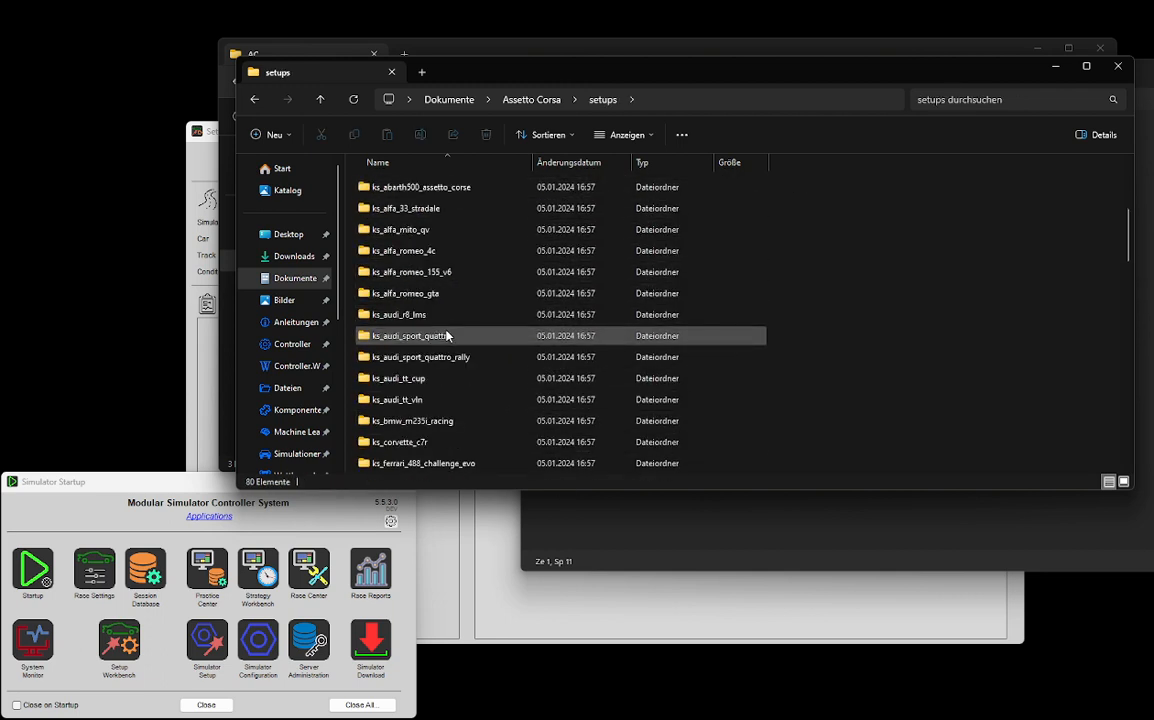
{"action": "scroll", "coordinate": [447, 336], "scroll_direction": "down", "scroll_amount": 2}
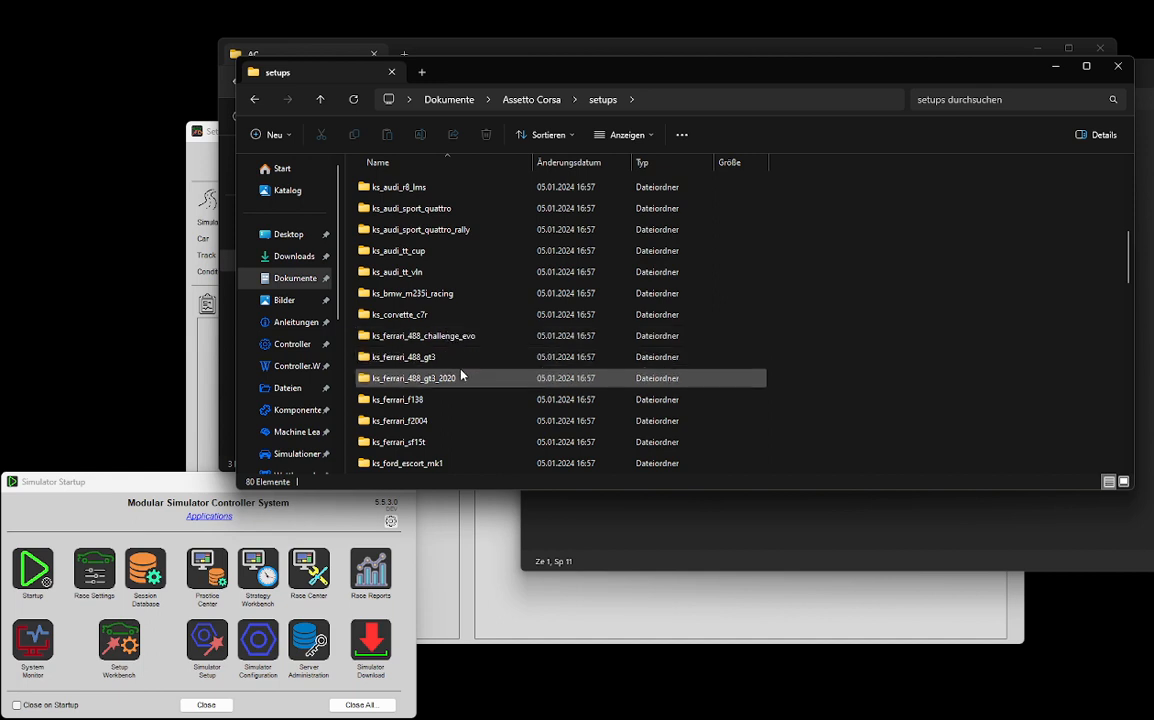
{"action": "mouse_move", "coordinate": [462, 375]}
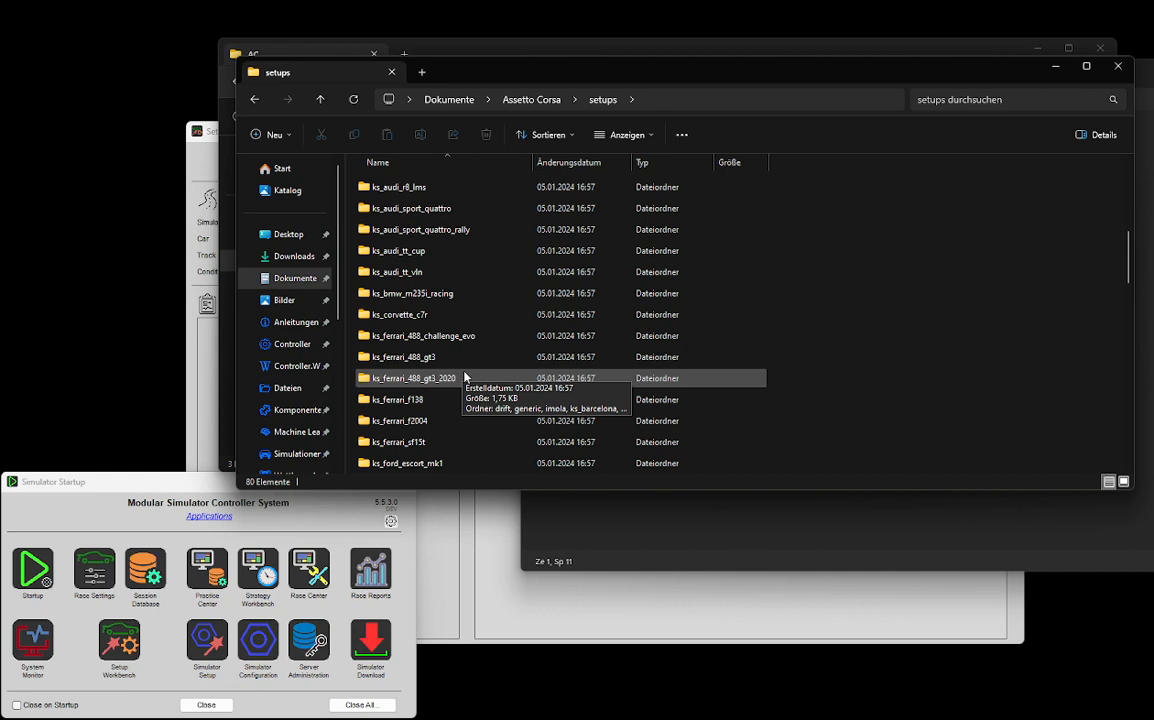
{"action": "scroll", "coordinate": [472, 372], "scroll_direction": "down", "scroll_amount": 10}
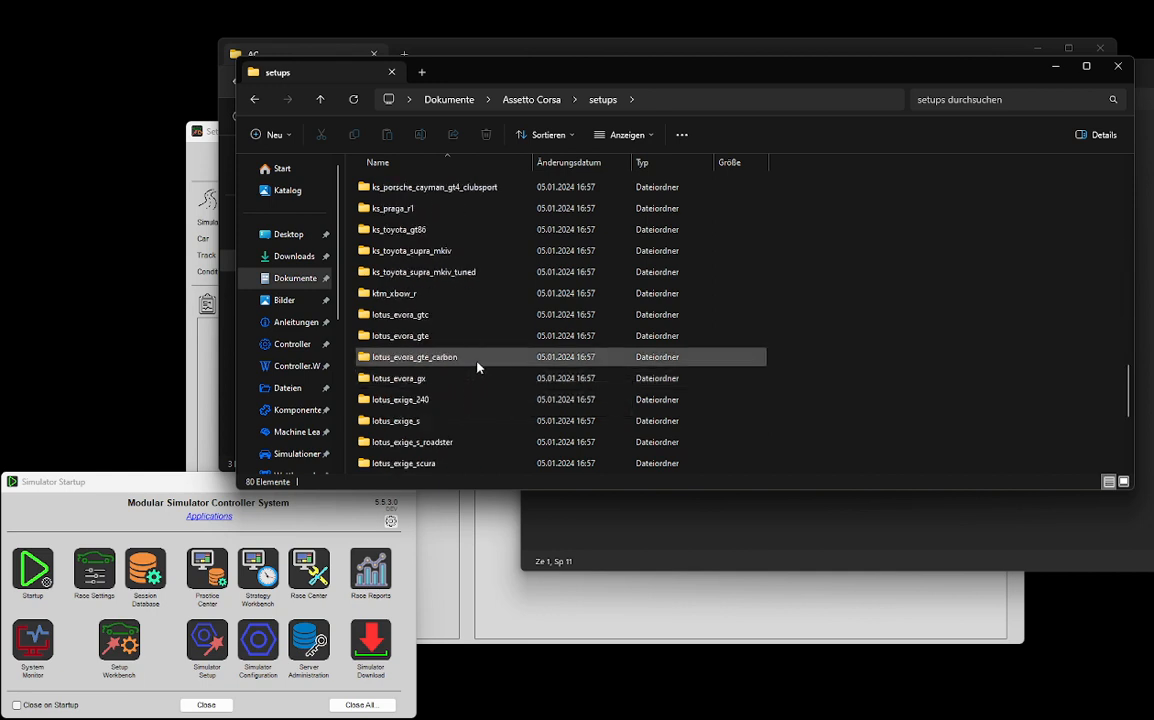
{"action": "scroll", "coordinate": [477, 367], "scroll_direction": "down", "scroll_amount": 4}
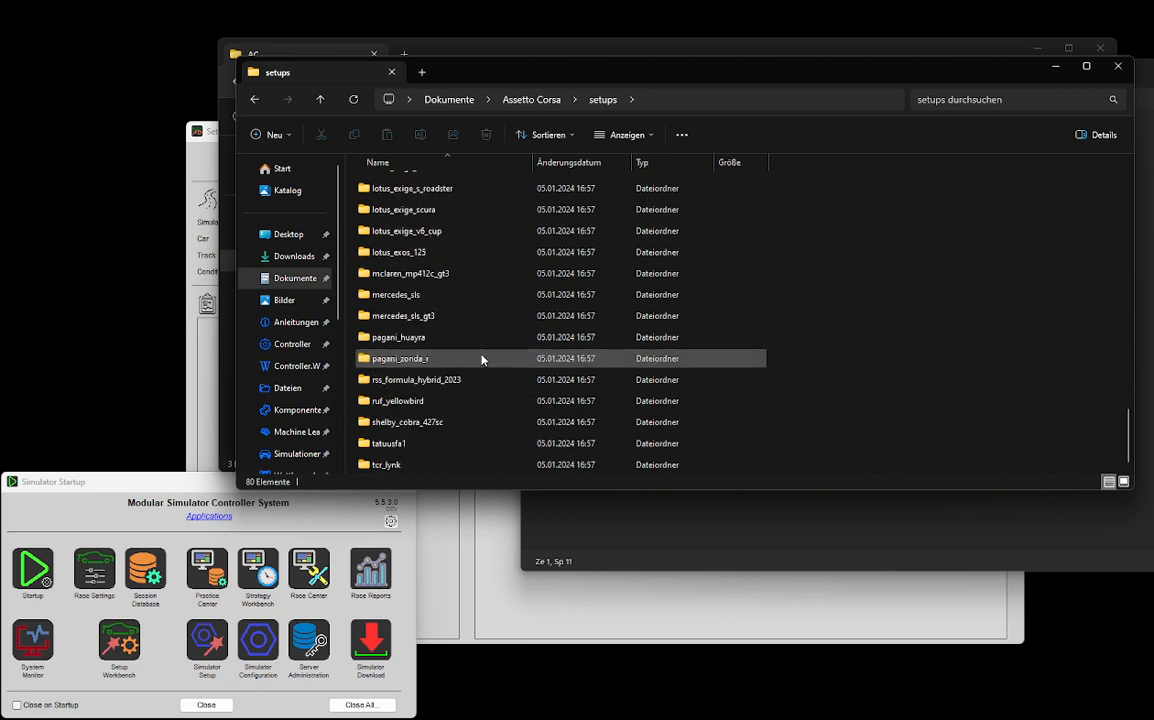
{"action": "left_click", "coordinate": [393, 468]}
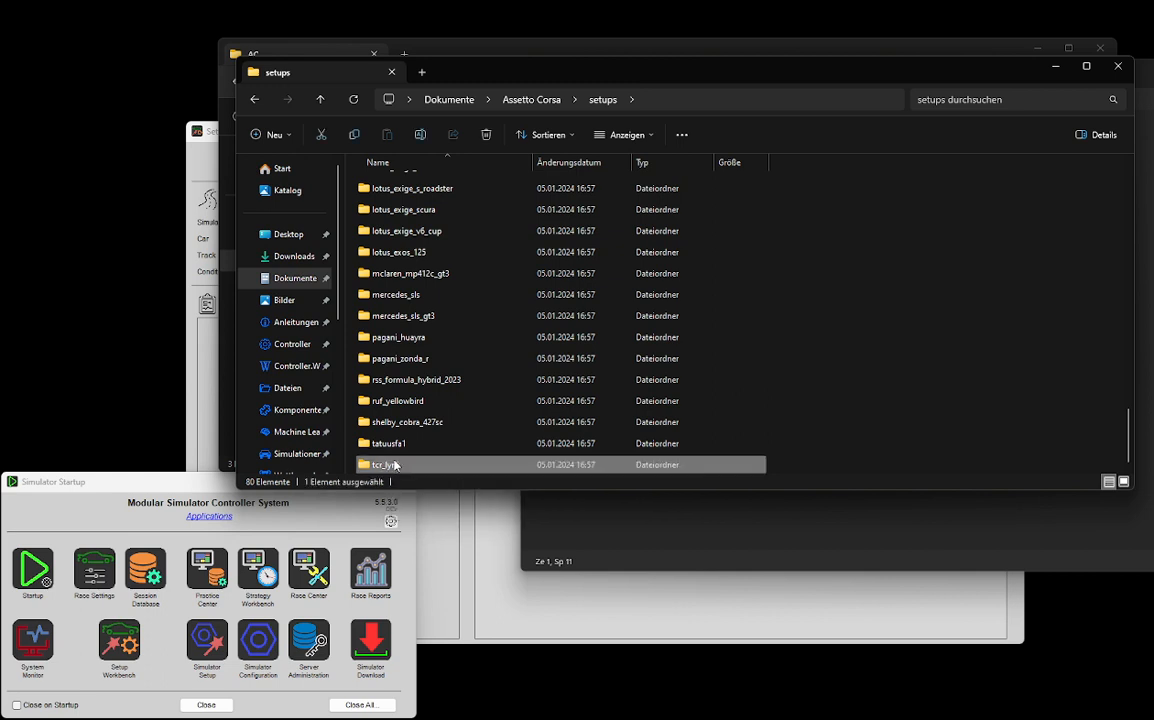
{"action": "key", "text": "F2"}
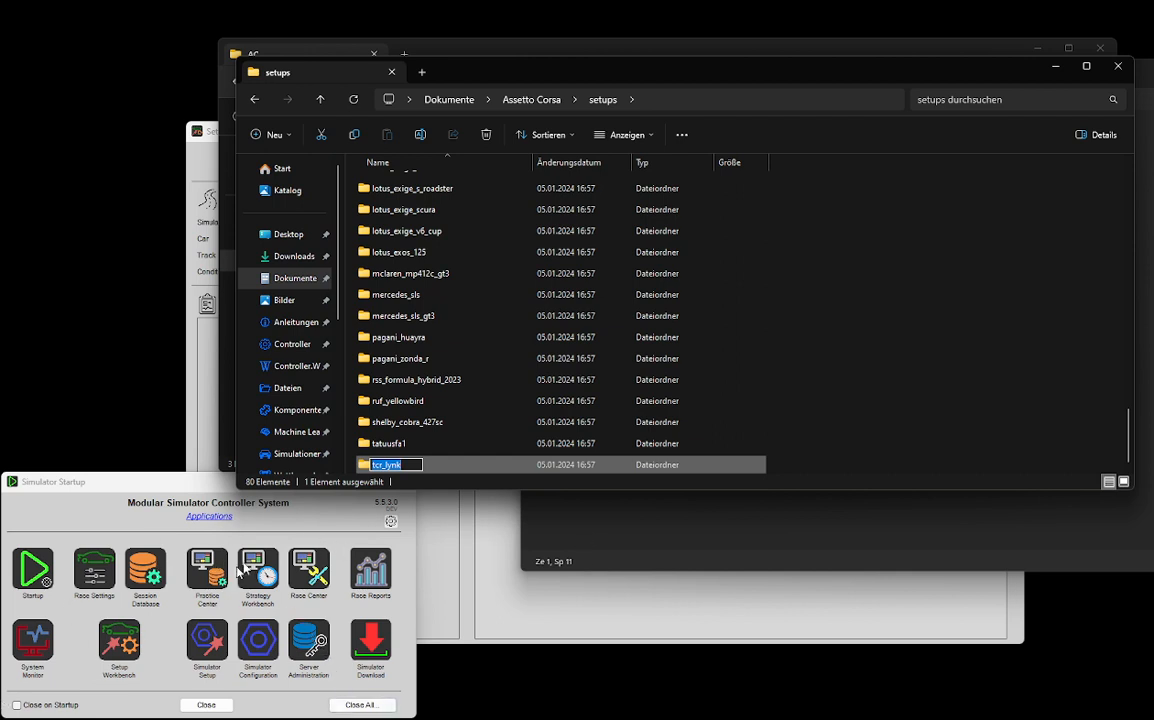
{"action": "left_click", "coordinate": [412, 466]}
Step: Switch back to Car Data.ini in the text editor and highlight the [Car Codes] header line
{"action": "left_click", "coordinate": [590, 512]}
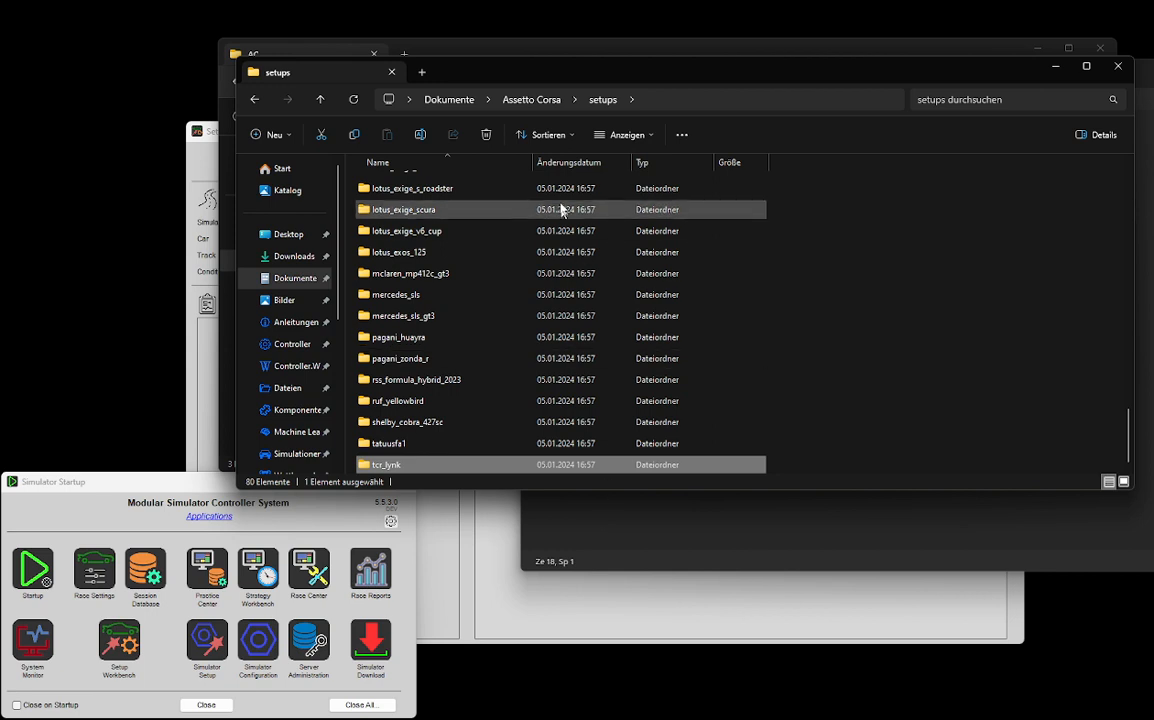
{"action": "left_click", "coordinate": [710, 534]}
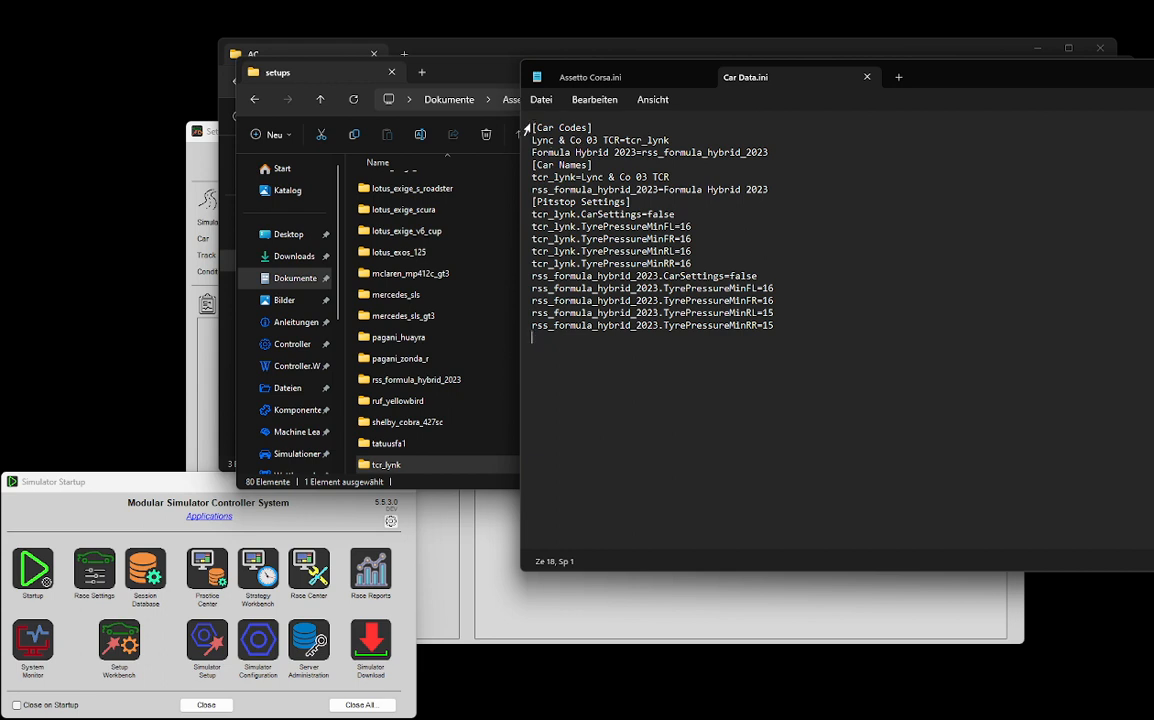
{"action": "left_click_drag", "start_coordinate": [533, 127], "coordinate": [592, 128]}
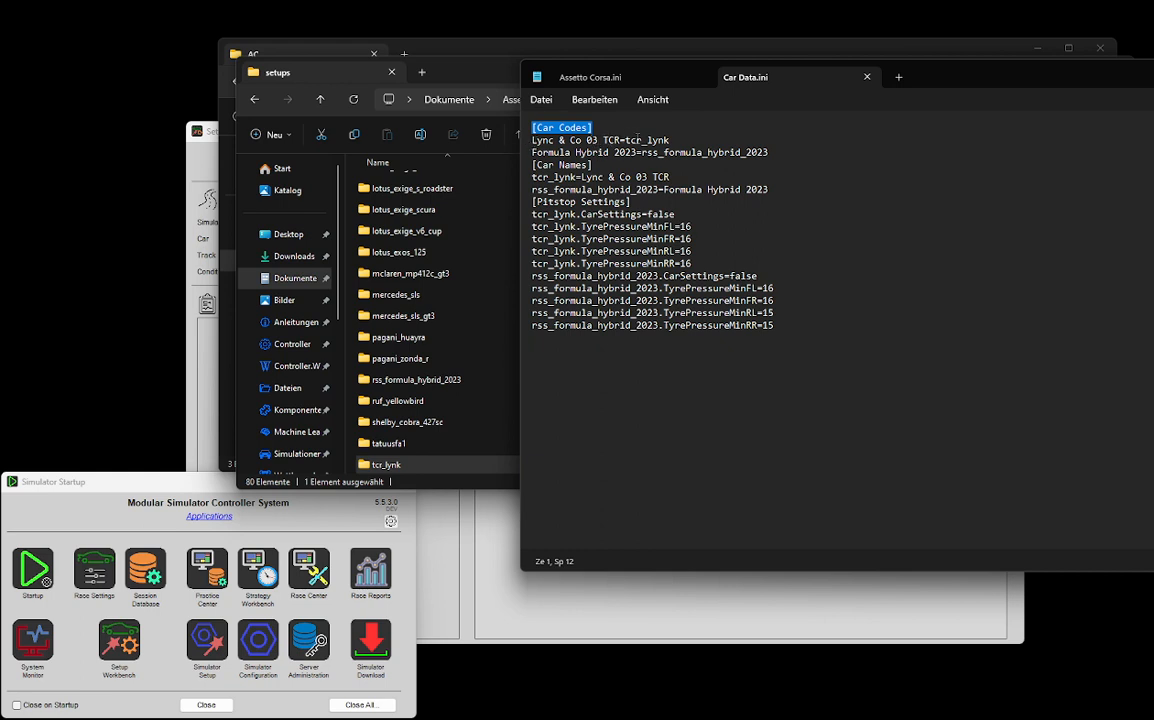
Step: Highlight the Lync & Co 03 TCR name under Car Codes and Car Names, and part of the [Pitstop Settings] header in Car Data.ini
{"action": "left_click_drag", "start_coordinate": [621, 140], "coordinate": [532, 140]}
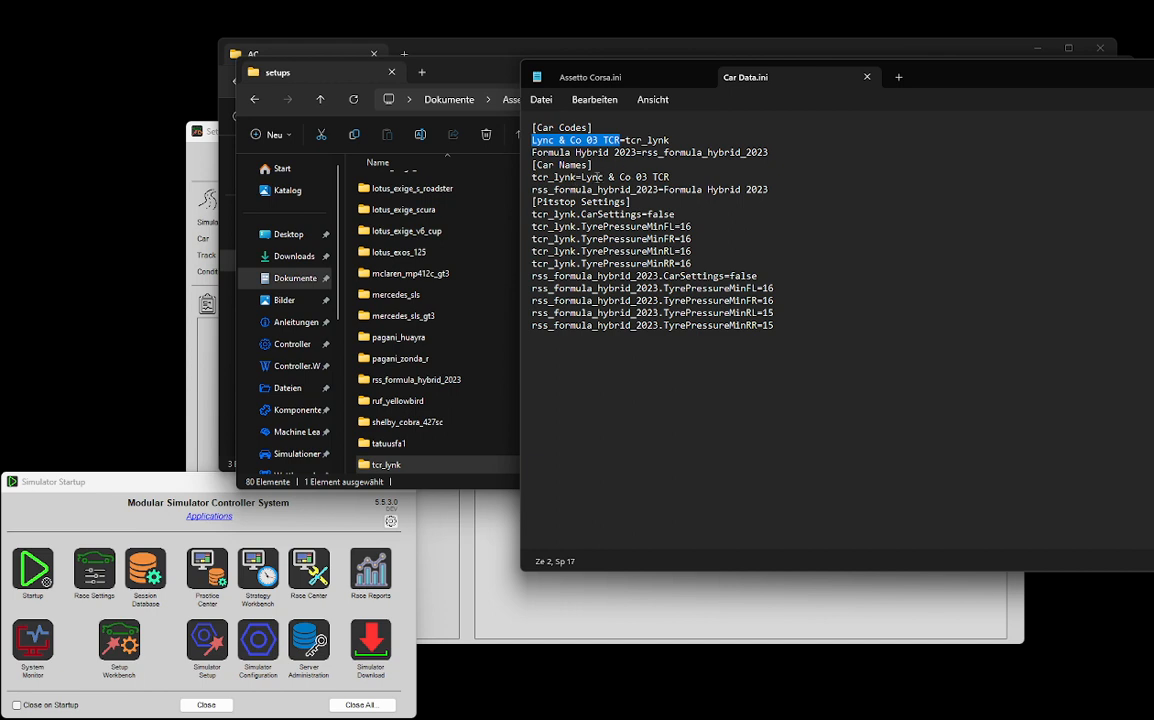
{"action": "left_click_drag", "start_coordinate": [581, 177], "coordinate": [669, 177]}
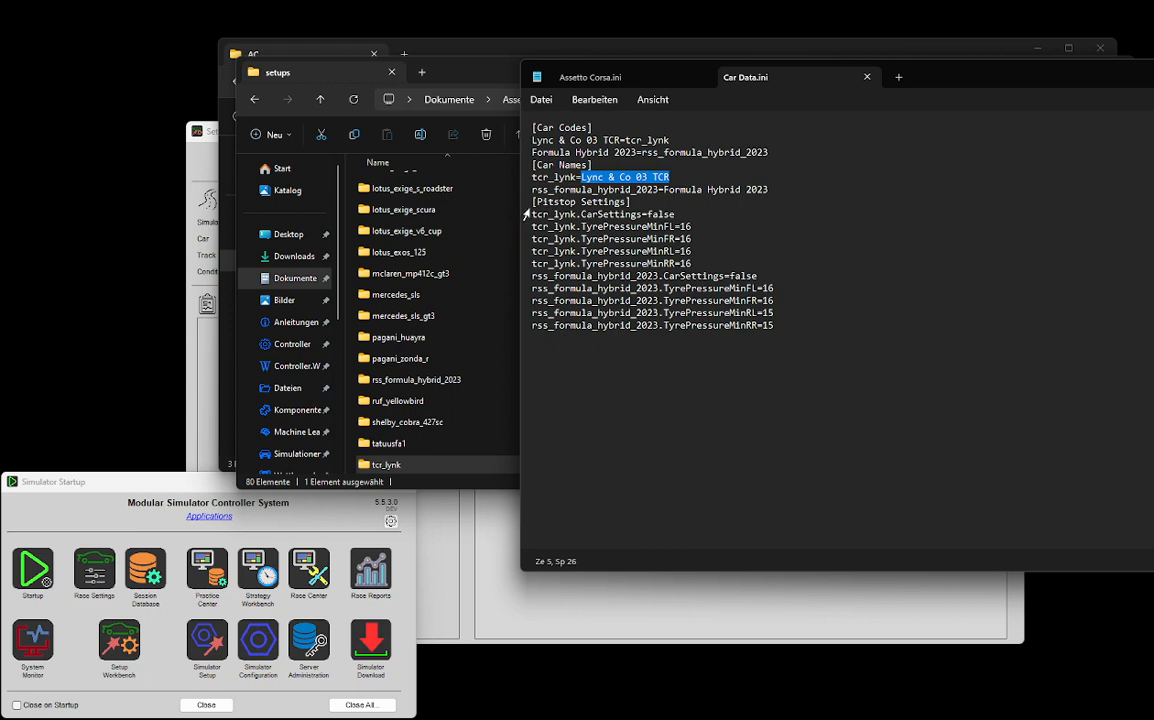
{"action": "left_click_drag", "start_coordinate": [531, 201], "coordinate": [583, 201]}
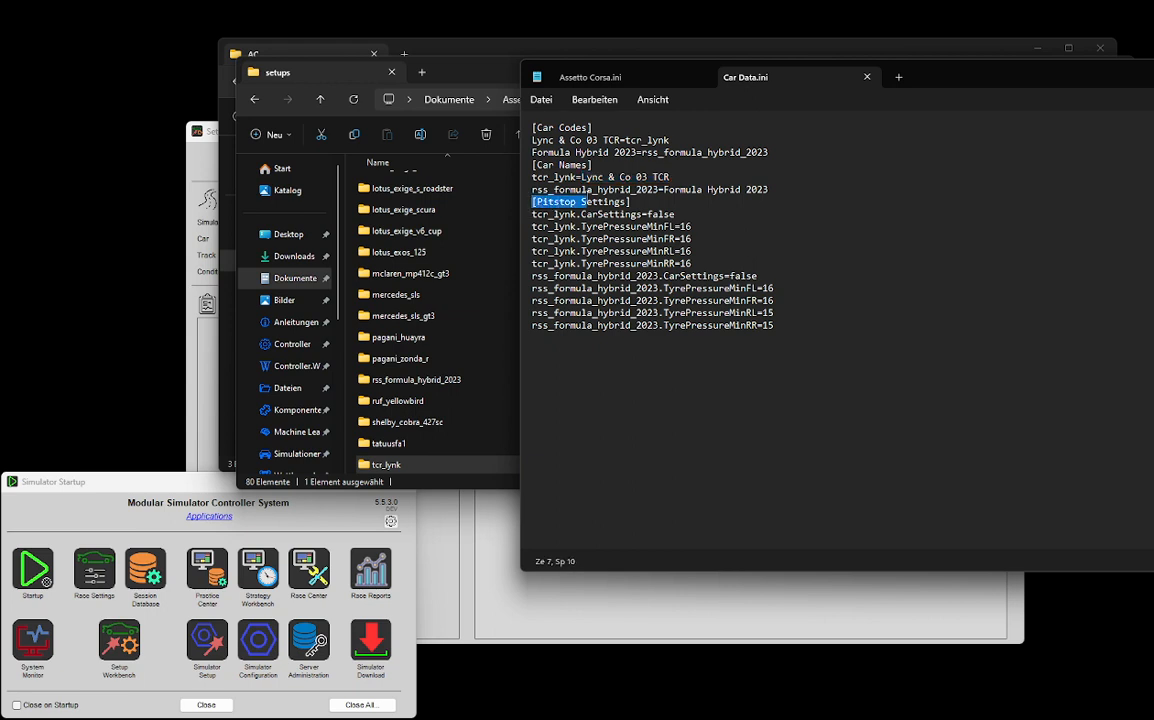
{"action": "left_click_drag", "start_coordinate": [664, 189], "coordinate": [768, 189]}
{"action": "key", "text": "Down"}
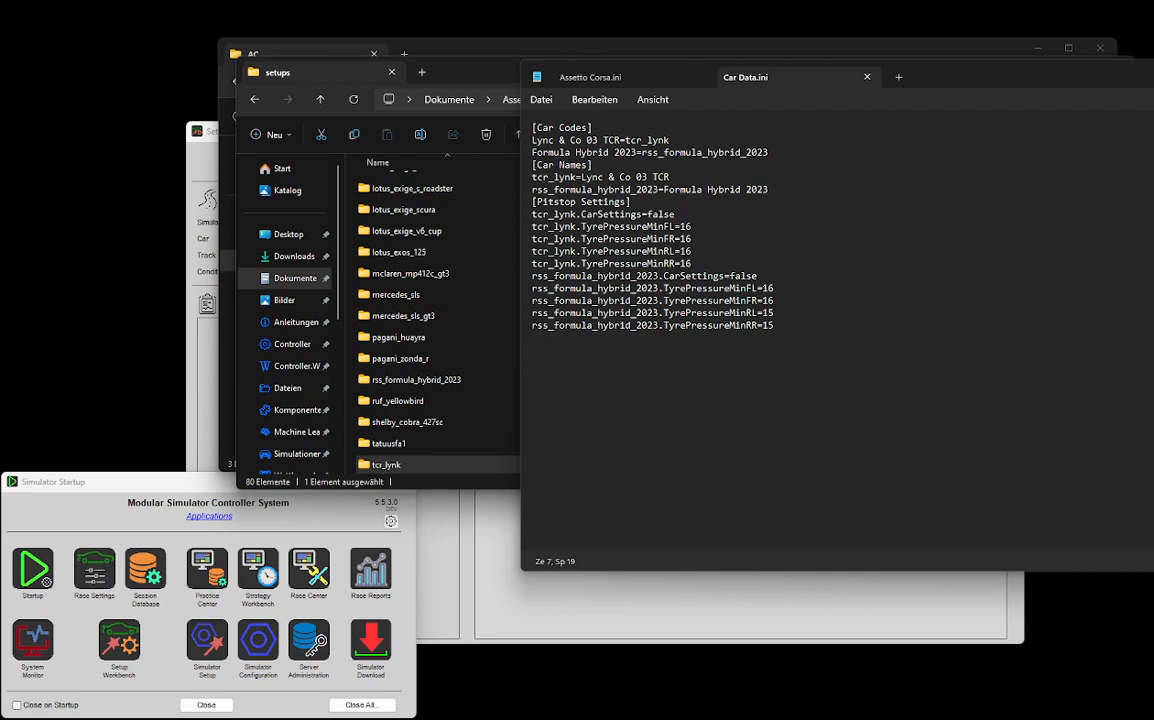
Step: Bring up the Fuel.png pitstop screenshot and highlight the rss_formula_hybrid_2023.CarSettings value in Car Data.ini
{"action": "left_click_drag", "start_coordinate": [868, 715], "coordinate": [826, 357]}
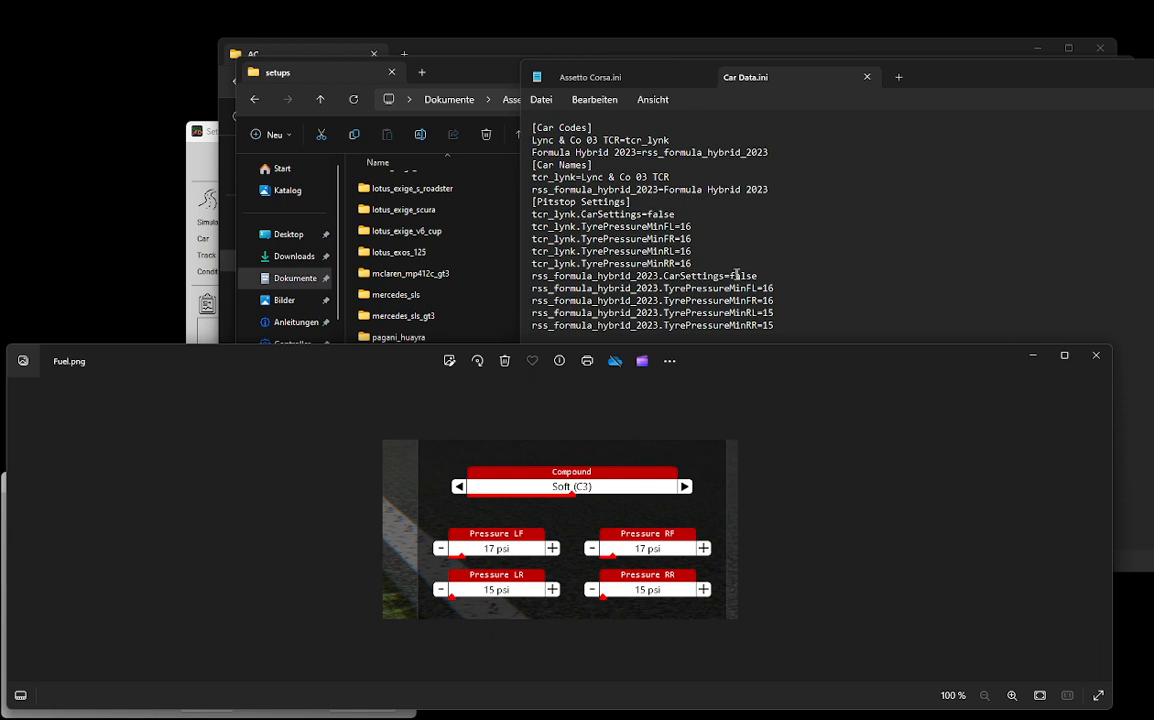
{"action": "left_click", "coordinate": [760, 275]}
{"action": "double_click", "coordinate": [760, 275]}
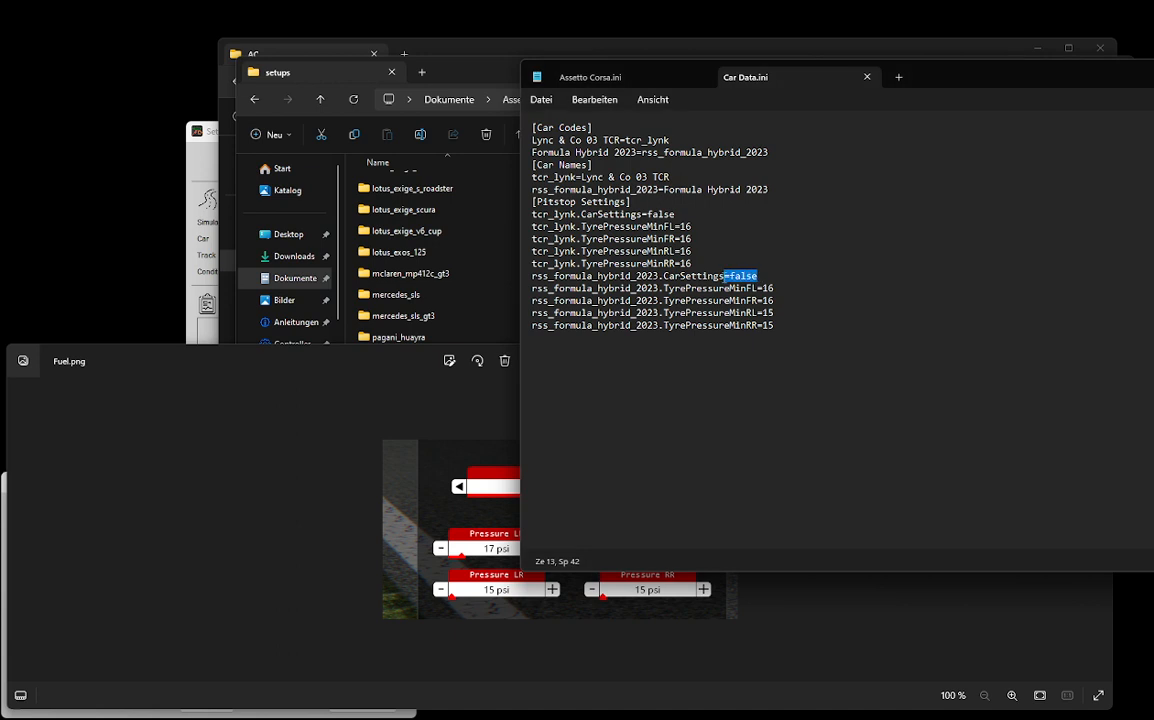
{"action": "key", "text": "Left"}
{"action": "left_click", "coordinate": [766, 277]}
Step: Highlight the value of tcr_lynk.CarSettings in Car Data.ini, and close the Fuel.png image window
{"action": "left_click", "coordinate": [650, 214]}
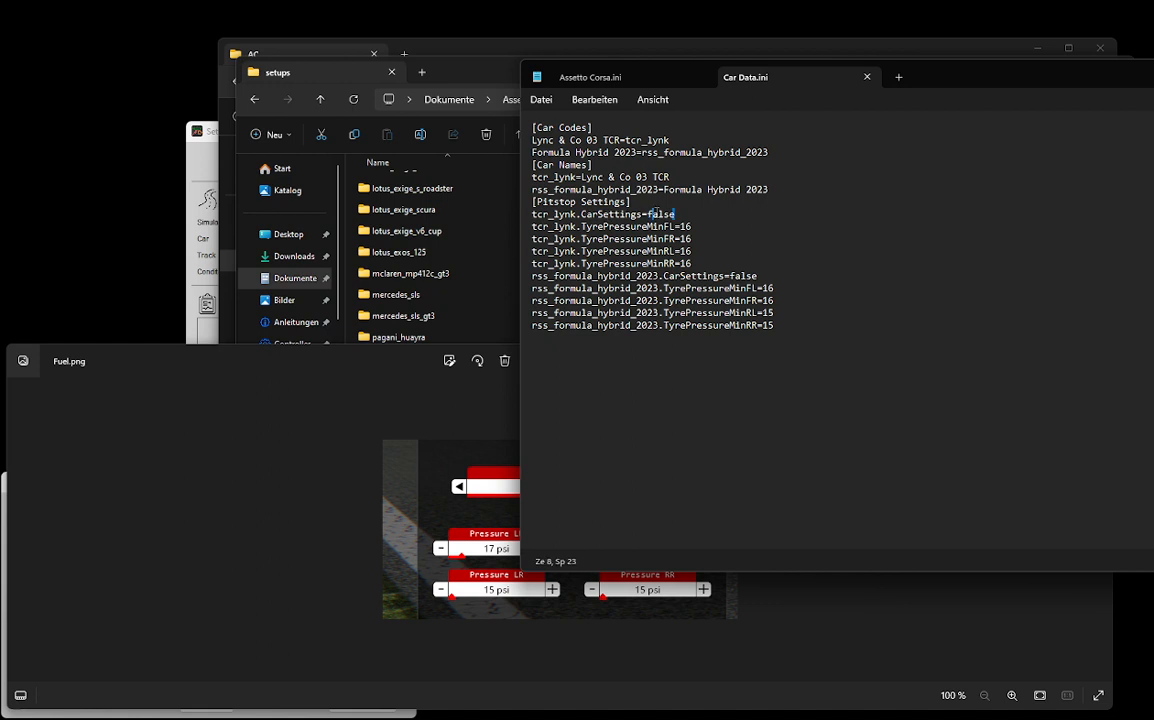
{"action": "double_click", "coordinate": [657, 214]}
{"action": "left_click", "coordinate": [411, 362]}
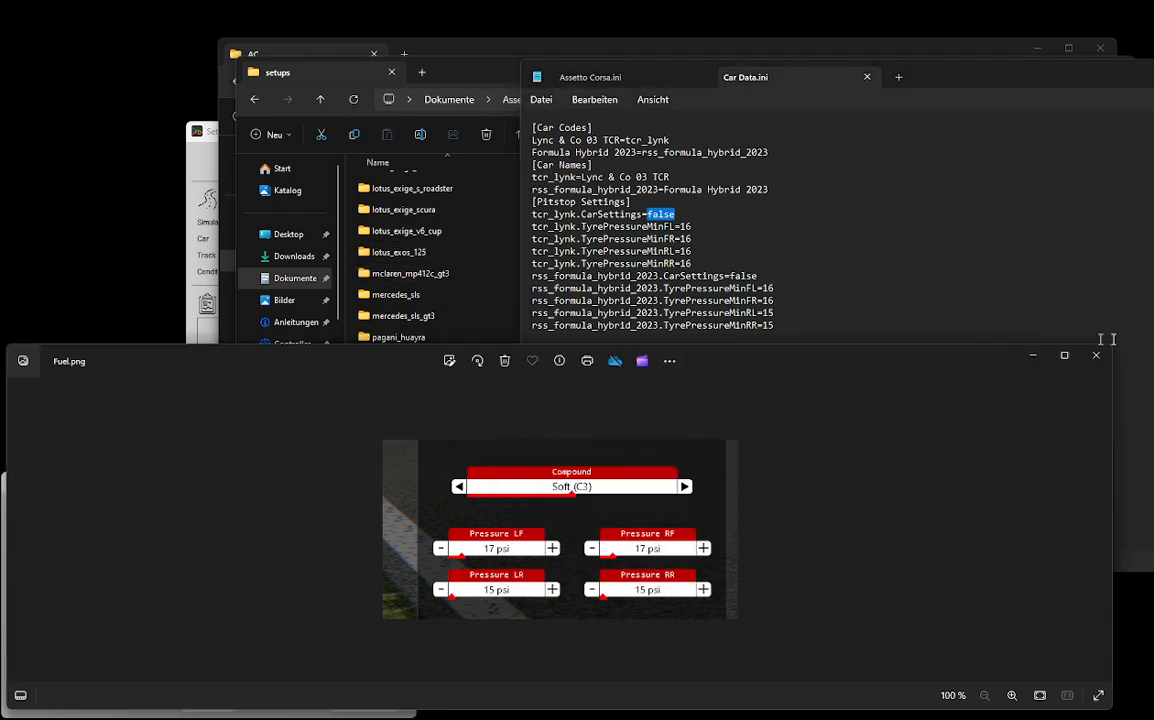
{"action": "left_click", "coordinate": [1096, 355]}
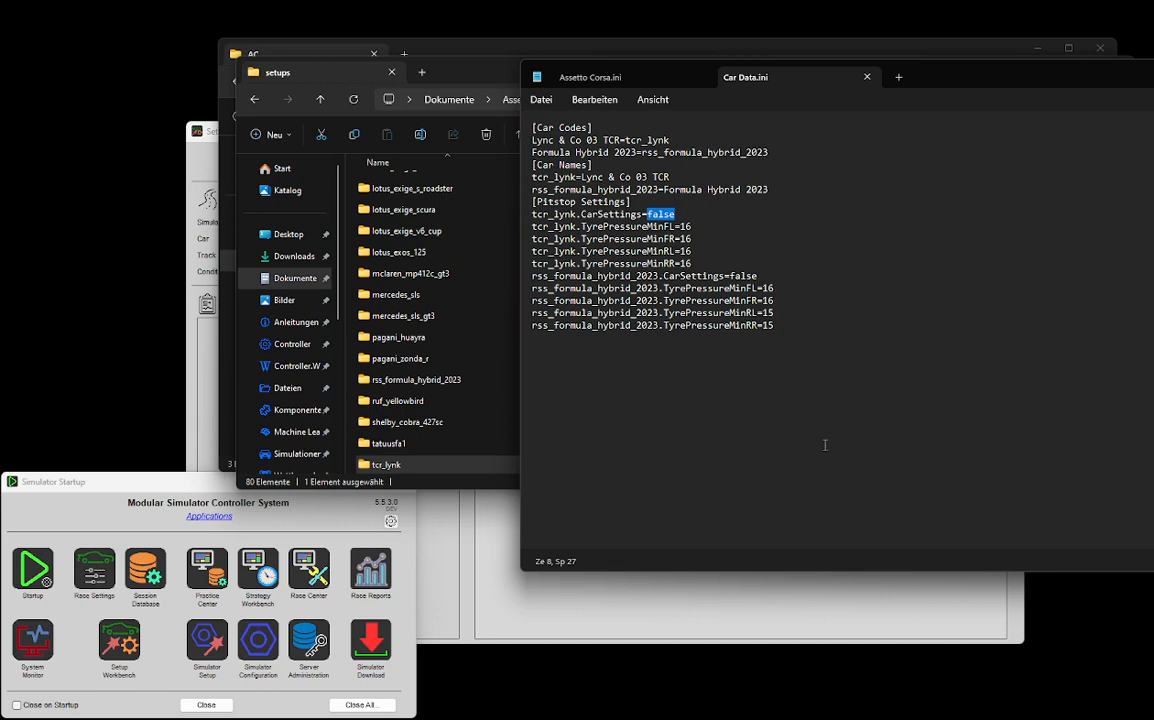
Step: Return to the AC folder in File Explorer and open Tyre Data.ini in the text editor
{"action": "left_click", "coordinate": [477, 51]}
{"action": "left_click", "coordinate": [374, 215]}
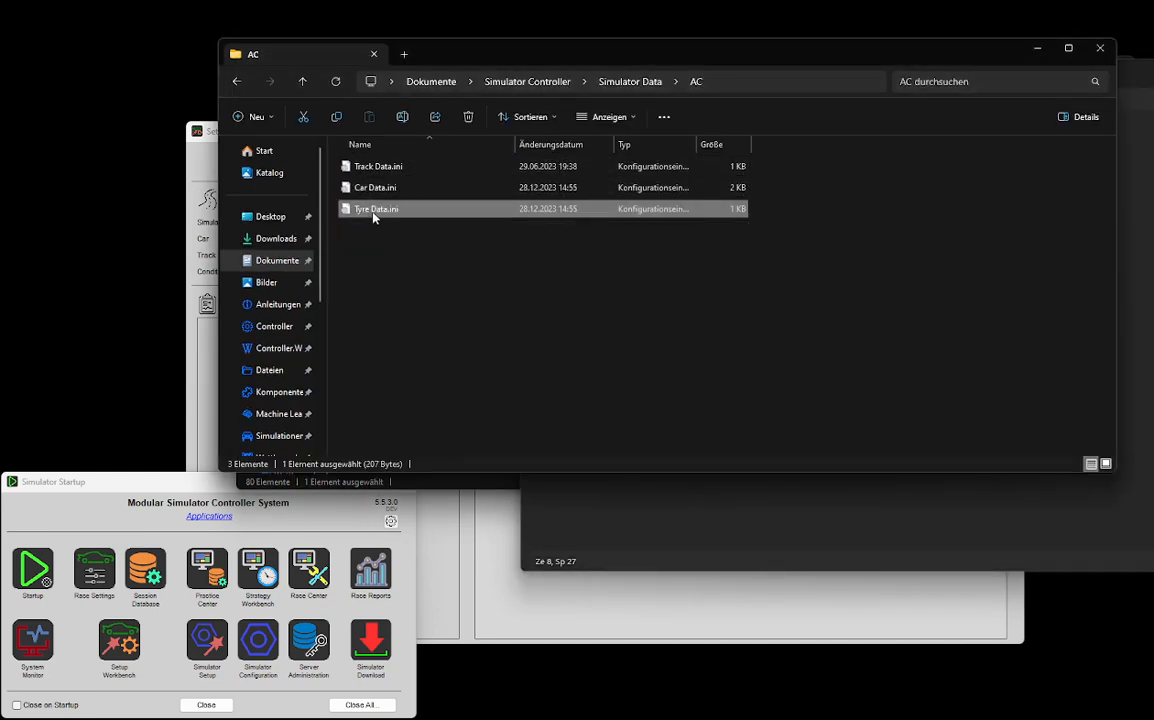
{"action": "right_click", "coordinate": [374, 215]}
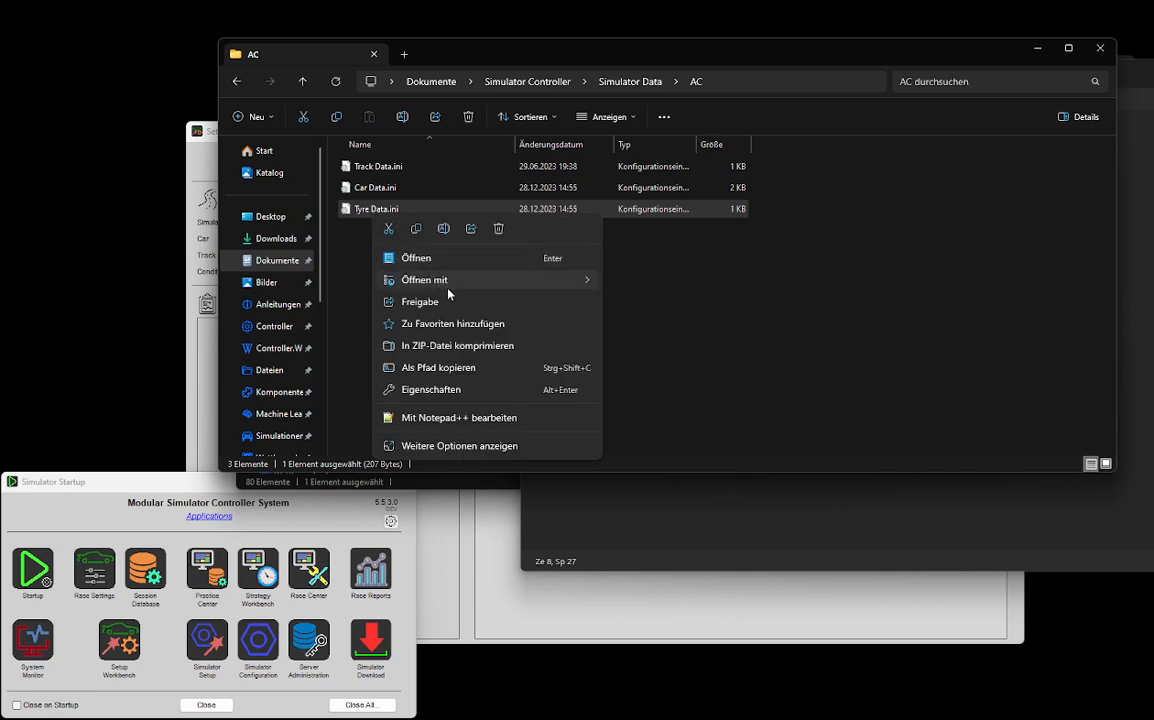
{"action": "left_click", "coordinate": [452, 260]}
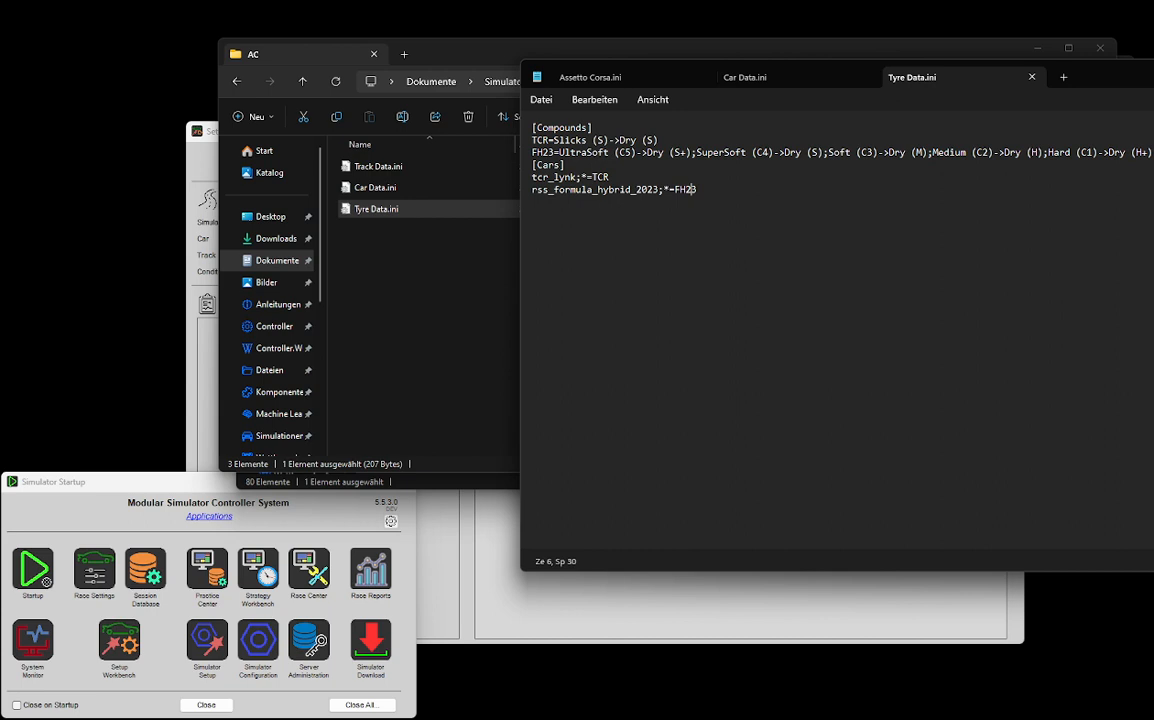
Step: Show Fuel.png beneath Tyre Data.ini and reposition the text editor to fit the complete FH23 compound line on screen
{"action": "key", "text": "alt+Tab"}
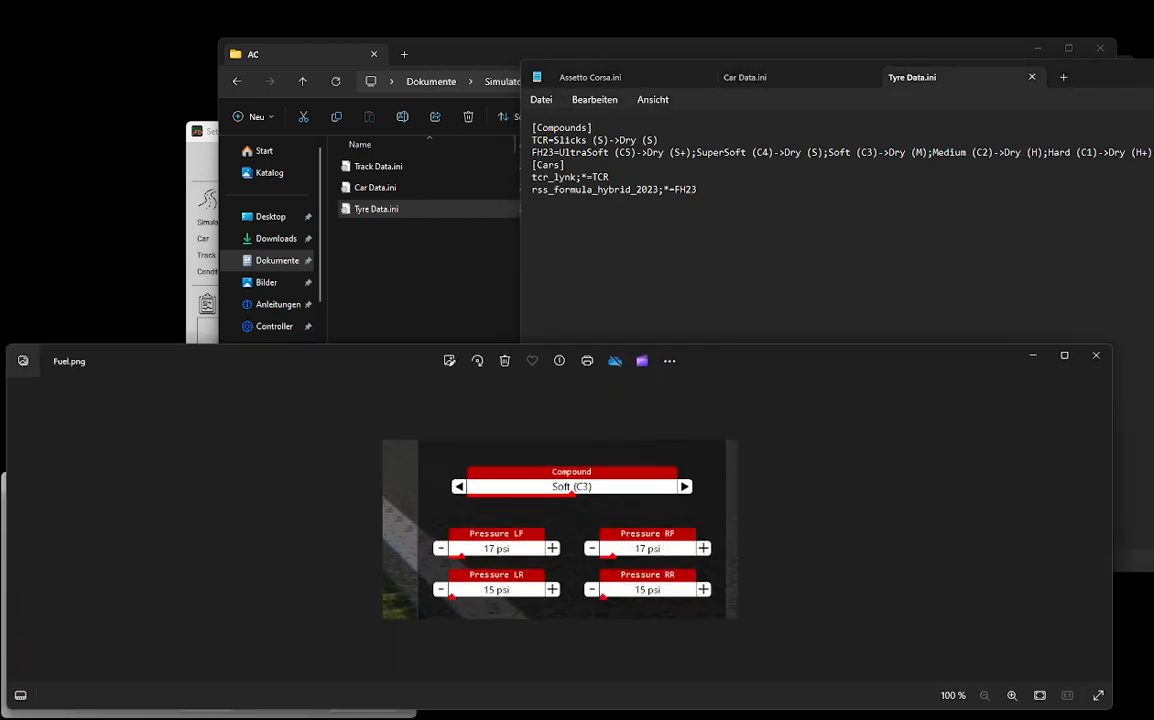
{"action": "left_click_drag", "start_coordinate": [739, 363], "coordinate": [734, 398]}
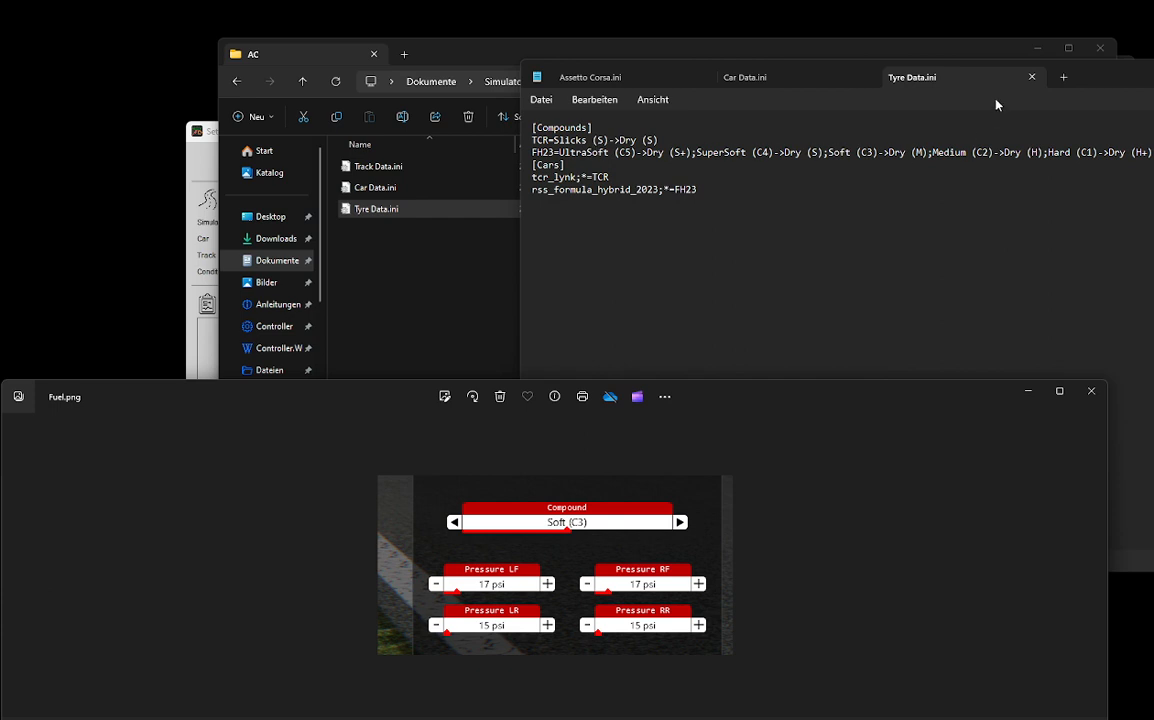
{"action": "left_click_drag", "start_coordinate": [980, 69], "coordinate": [918, 66]}
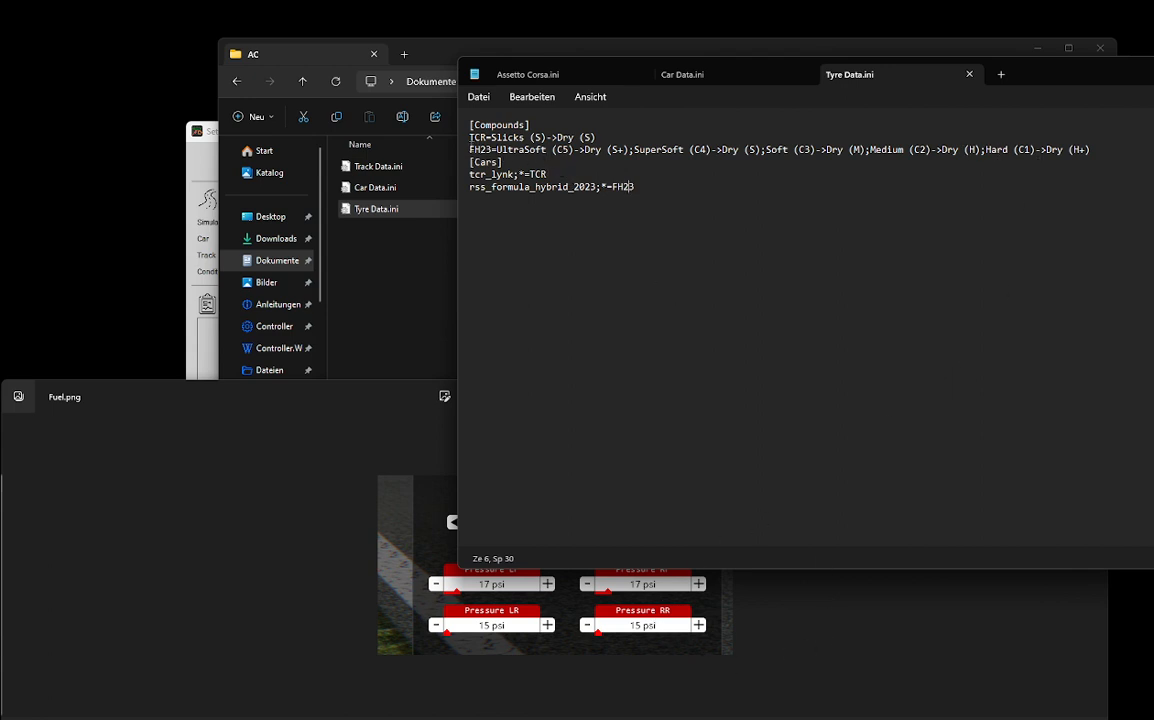
Step: Highlight the FH23 compound line and its UltraSoft (C5) identifier, compare them with Fuel.png, and hide the image window
{"action": "left_click", "coordinate": [471, 149]}
{"action": "left_click_drag", "start_coordinate": [471, 149], "coordinate": [1093, 149]}
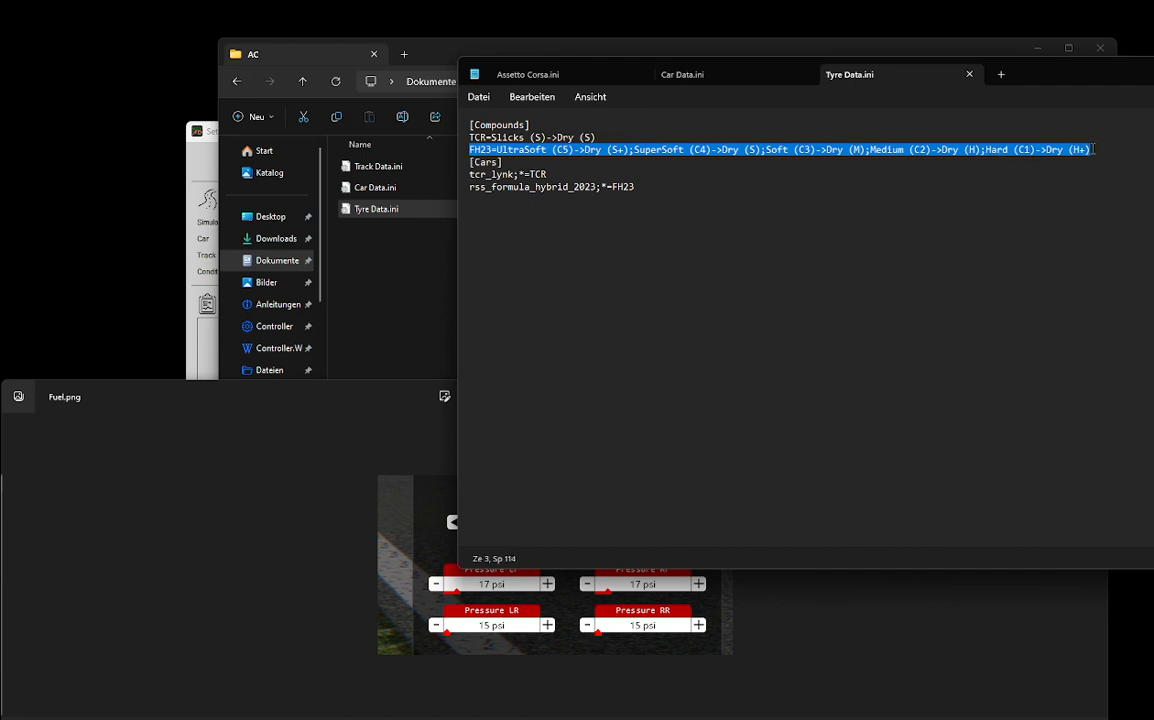
{"action": "left_click", "coordinate": [543, 149]}
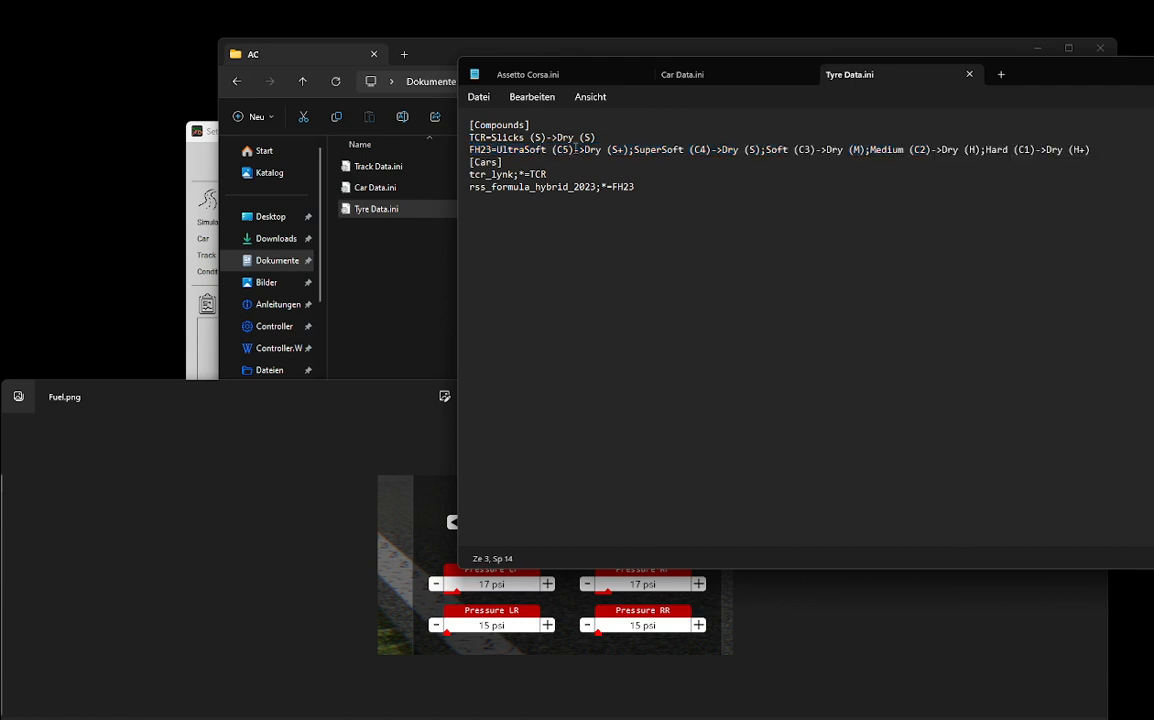
{"action": "left_click_drag", "start_coordinate": [497, 149], "coordinate": [573, 149]}
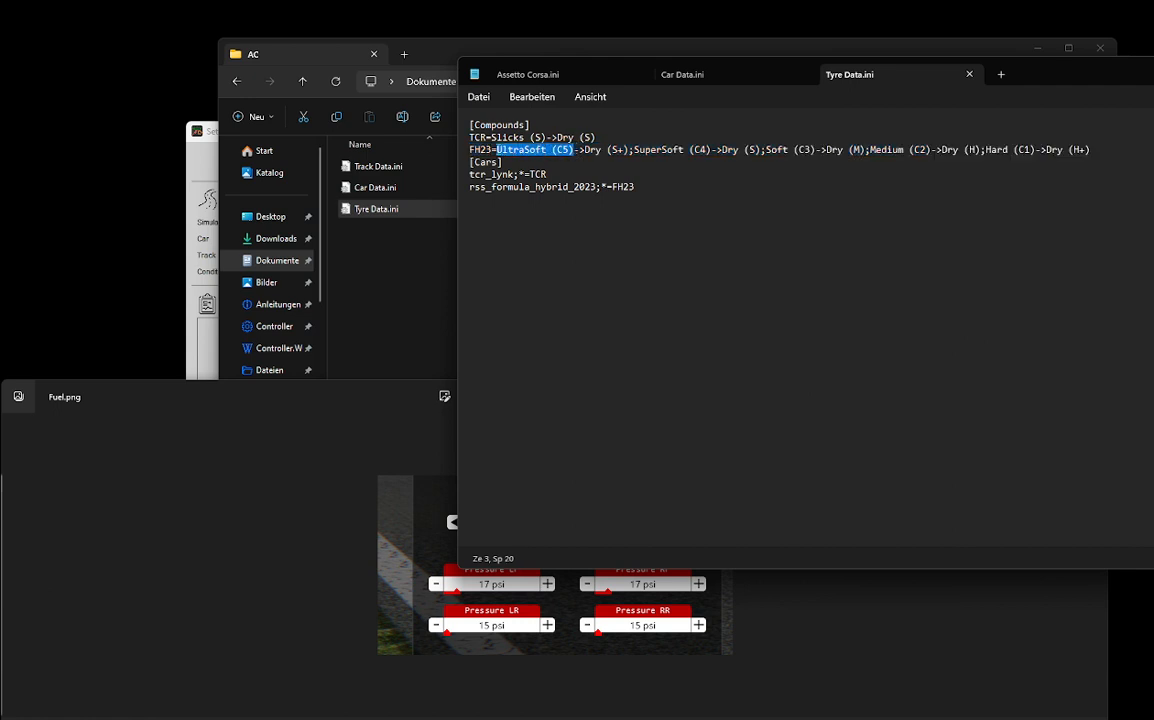
{"action": "left_click", "coordinate": [350, 455]}
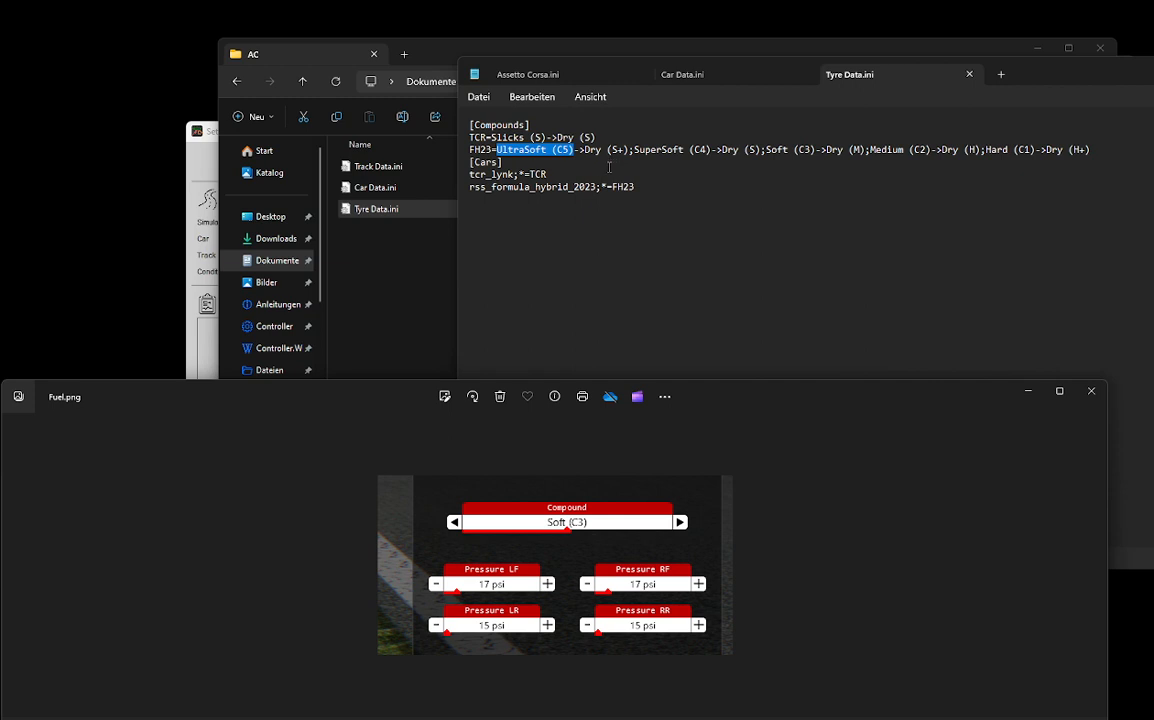
{"action": "left_click", "coordinate": [1028, 394]}
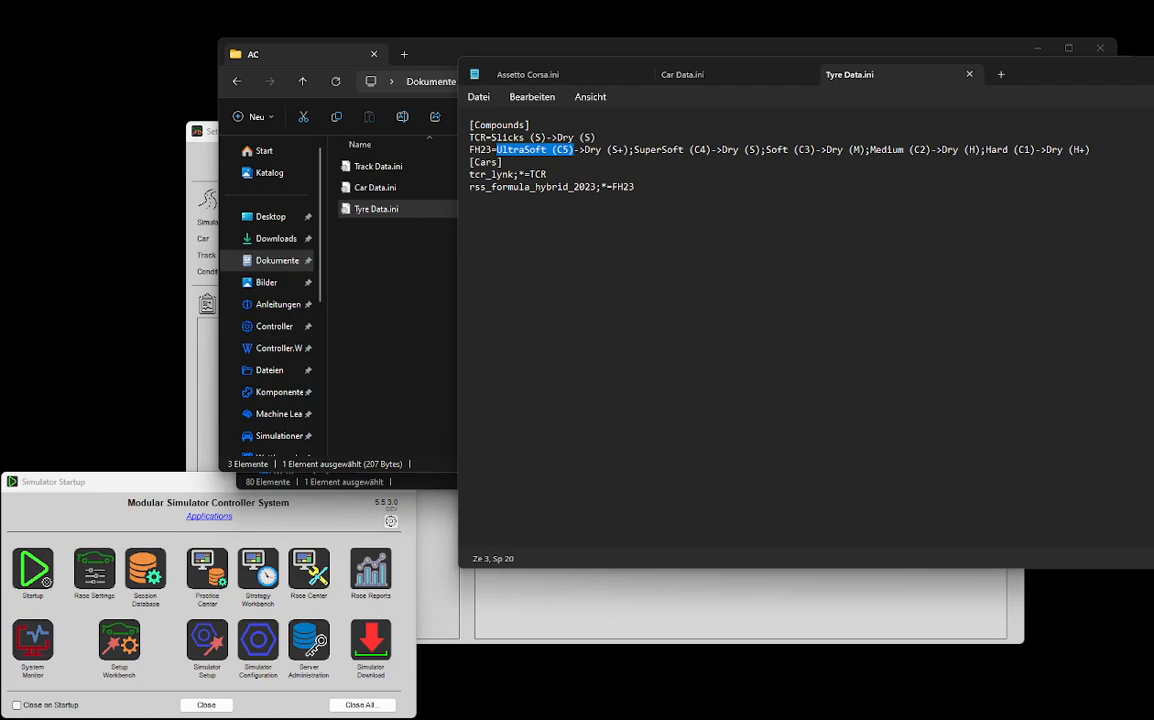
Step: Switch to the browser and examine the Compound Rules on the Tyre Compounds wiki page, including the example mapping, and minimise the browser
{"action": "key", "text": "alt+Tab"}
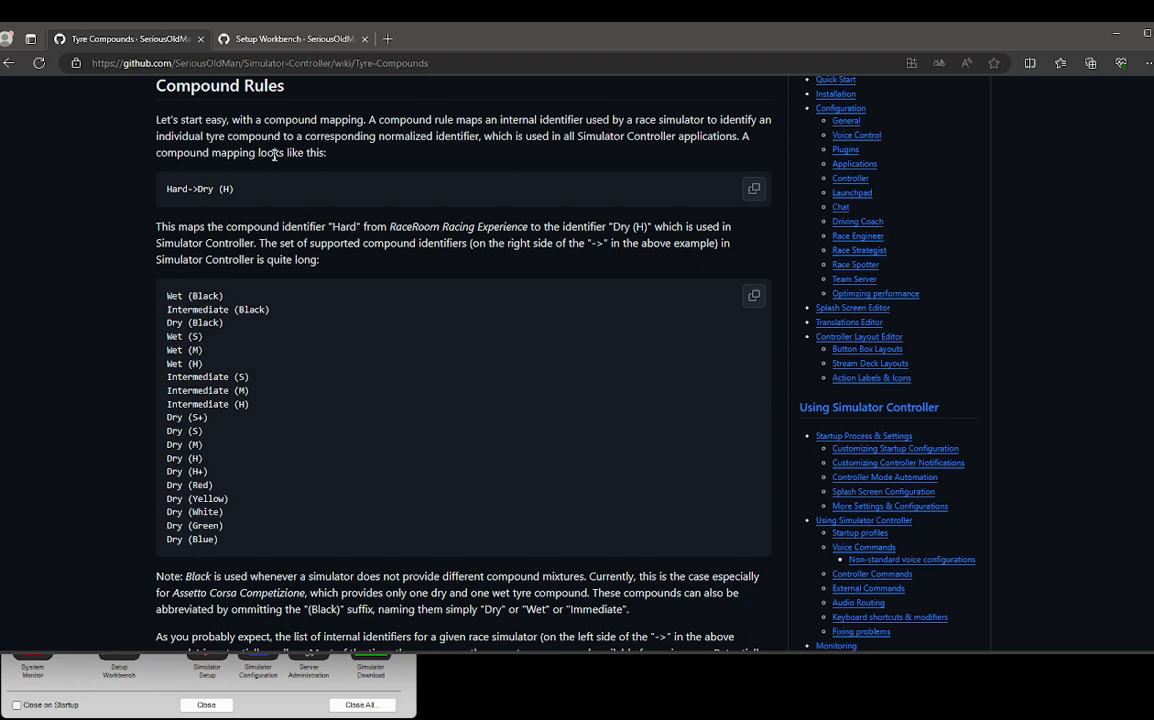
{"action": "scroll", "coordinate": [240, 185], "scroll_direction": "up", "scroll_amount": 1}
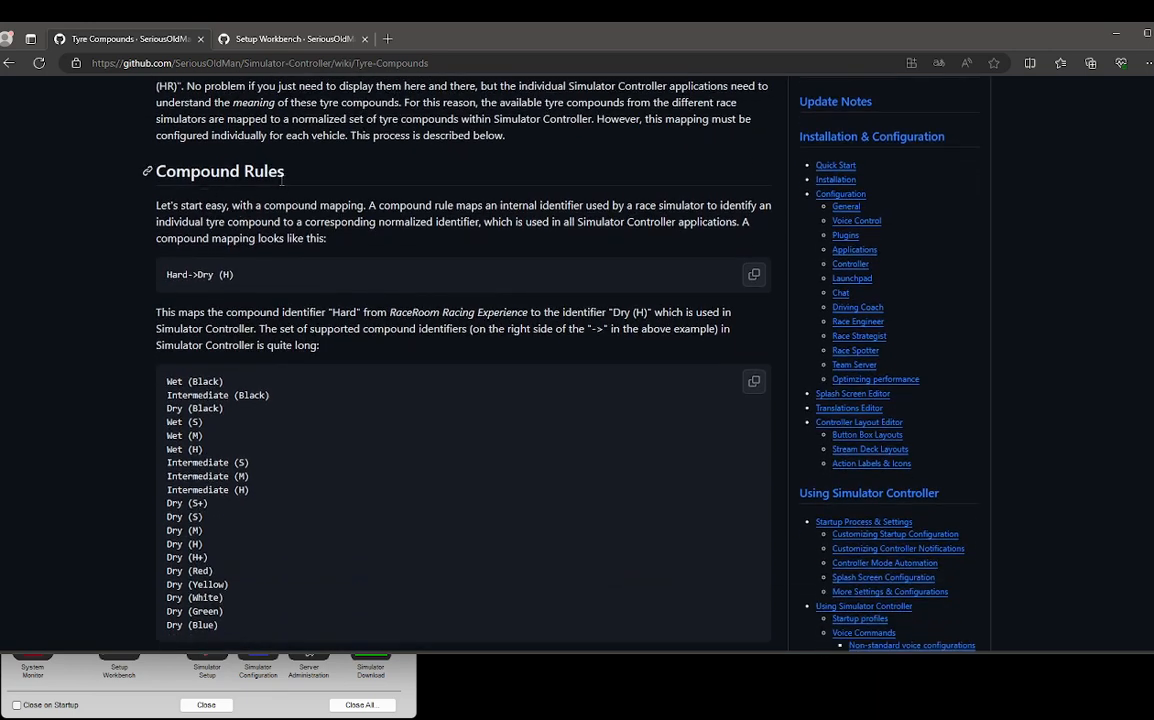
{"action": "scroll", "coordinate": [282, 180], "scroll_direction": "down", "scroll_amount": 1}
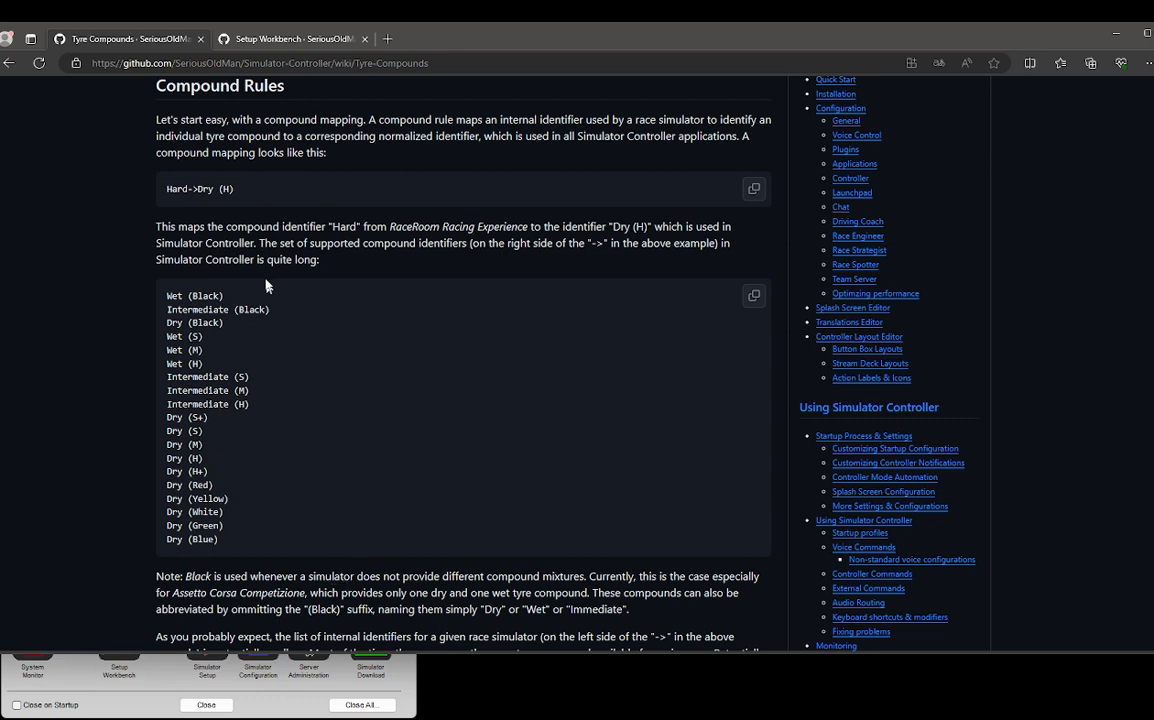
{"action": "double_click", "coordinate": [176, 190]}
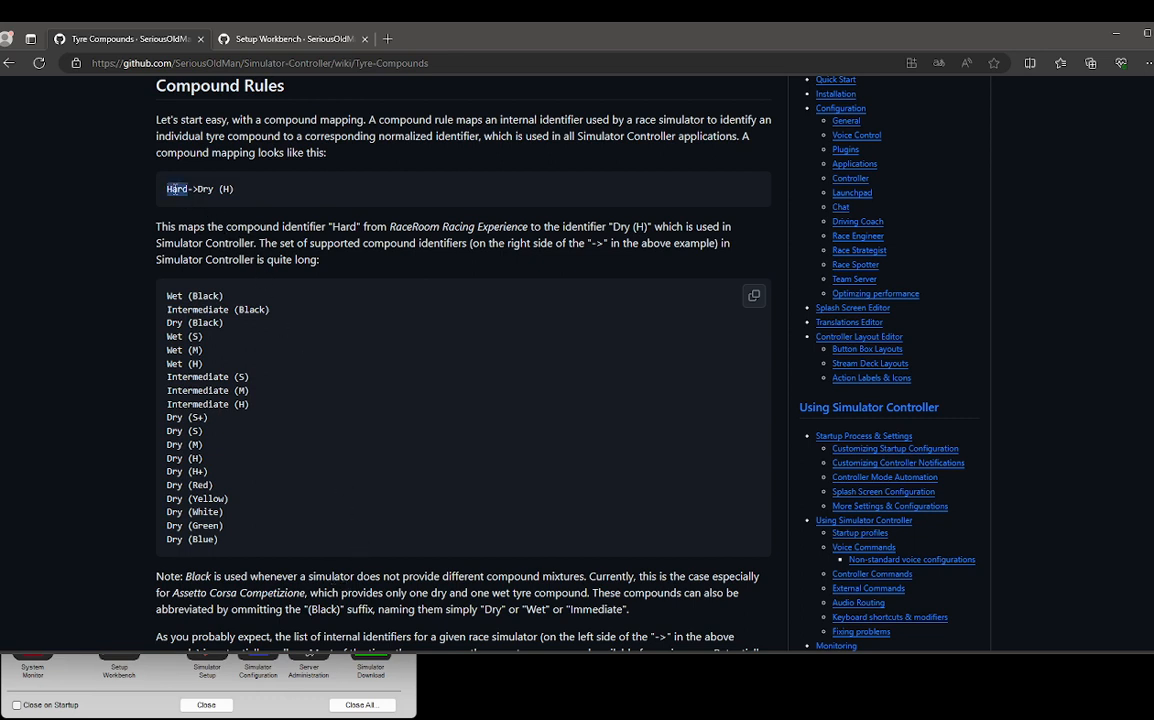
{"action": "left_click", "coordinate": [199, 190]}
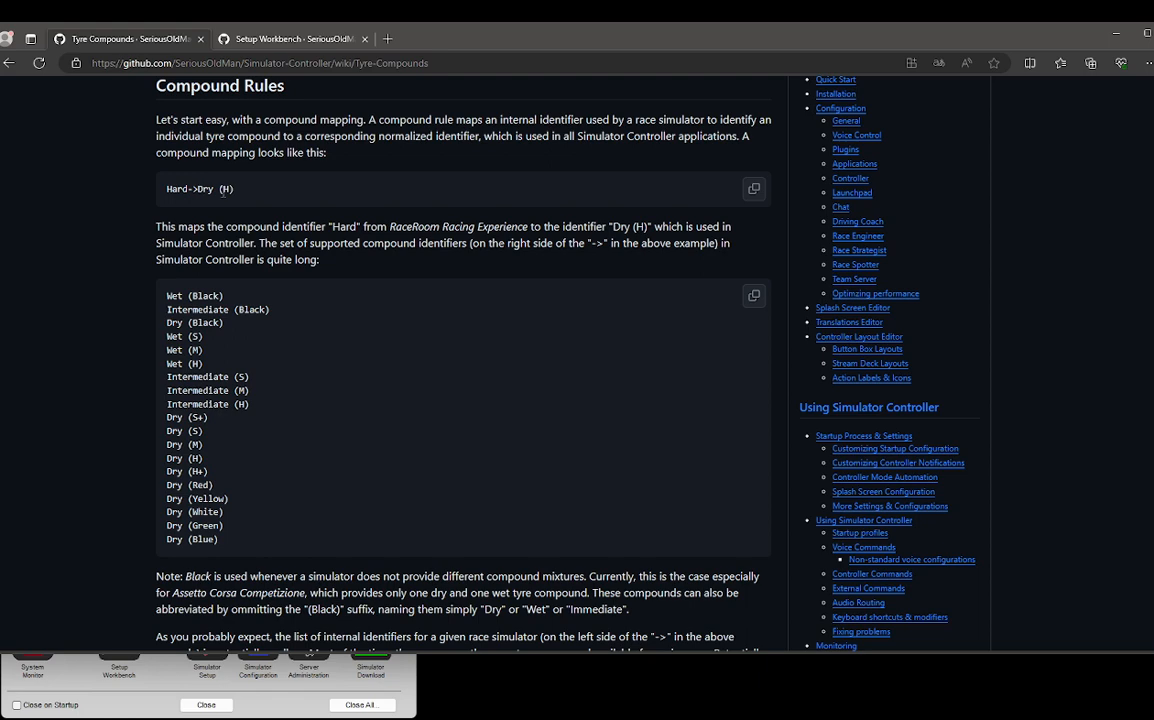
{"action": "scroll", "coordinate": [306, 404], "scroll_direction": "down", "scroll_amount": 4}
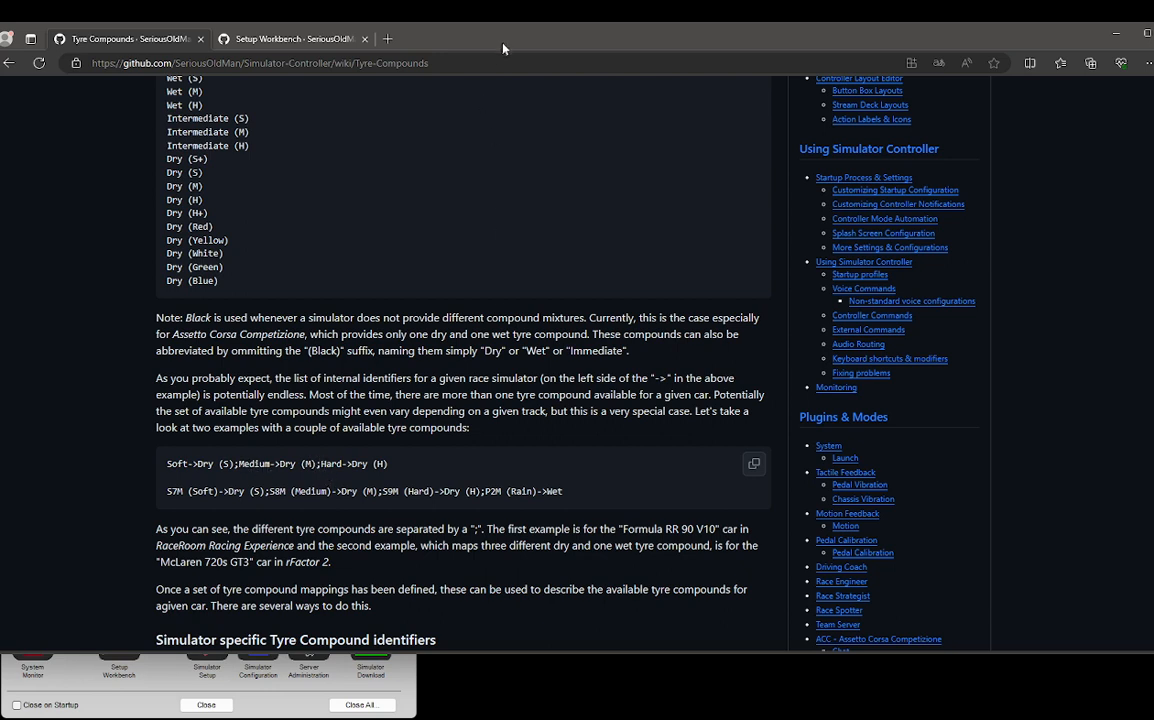
{"action": "left_click_drag", "start_coordinate": [503, 44], "coordinate": [560, 718]}
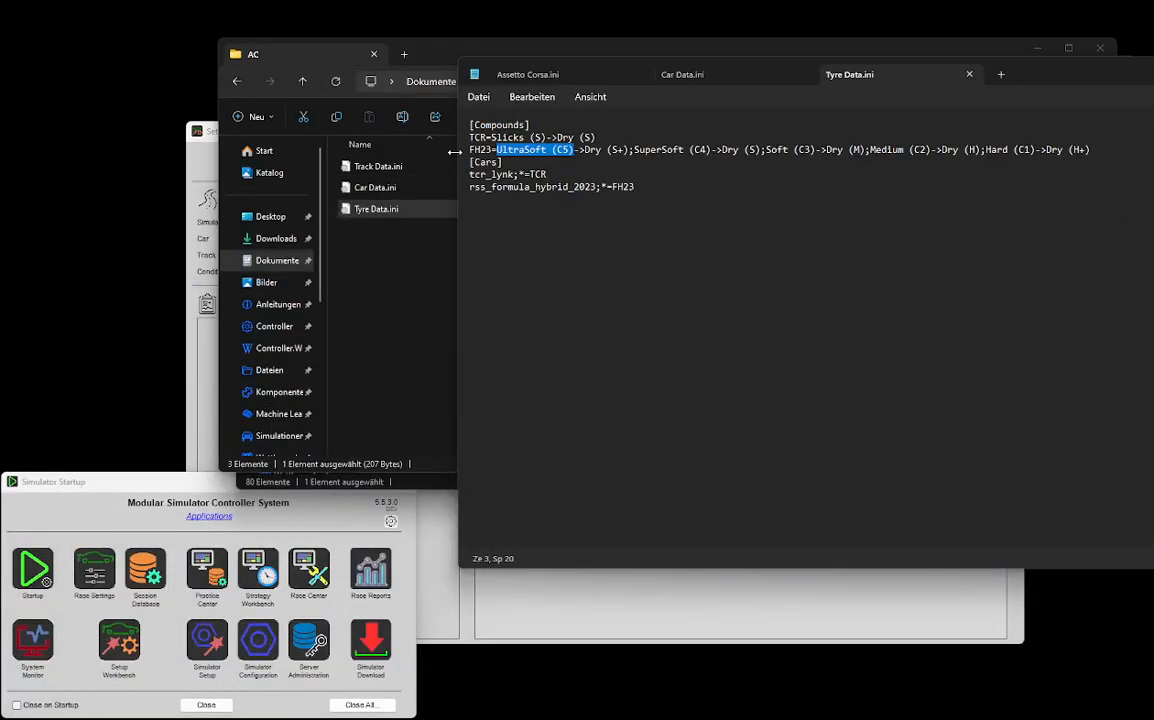
Step: Highlight the FH23 compound name in Tyre Data.ini, and the rss_formula_hybrid_2023 code and its * wildcard under [Cars]
{"action": "left_click_drag", "start_coordinate": [470, 150], "coordinate": [493, 149]}
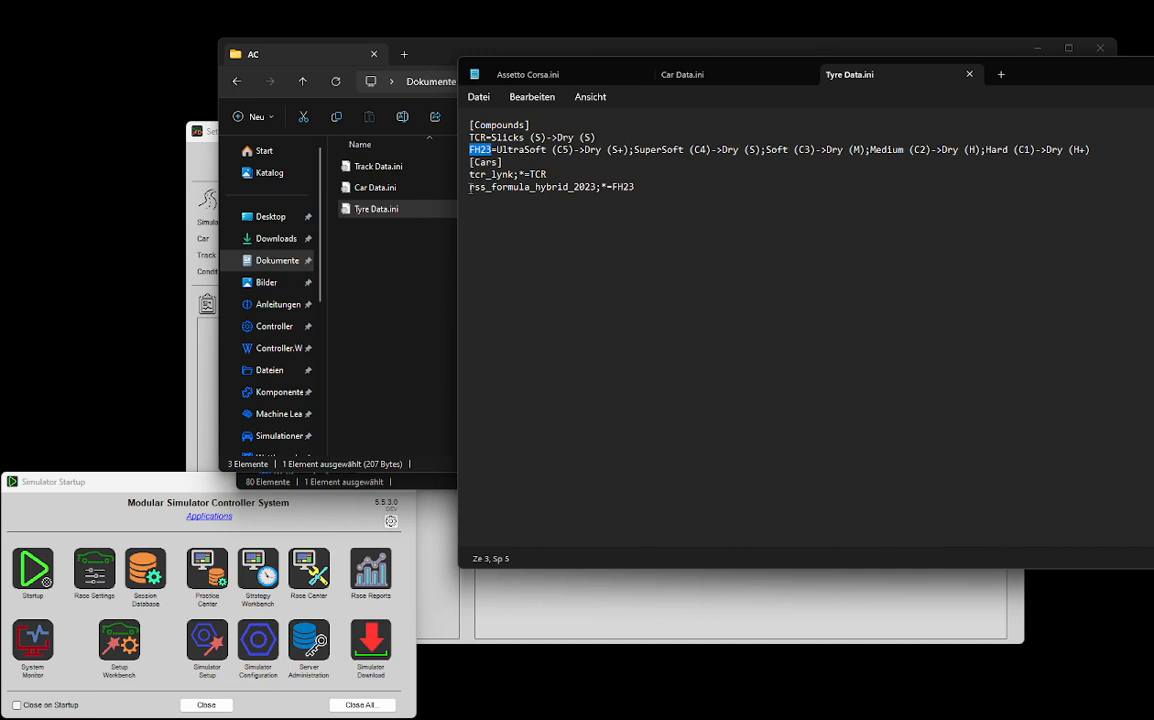
{"action": "left_click_drag", "start_coordinate": [472, 190], "coordinate": [603, 193]}
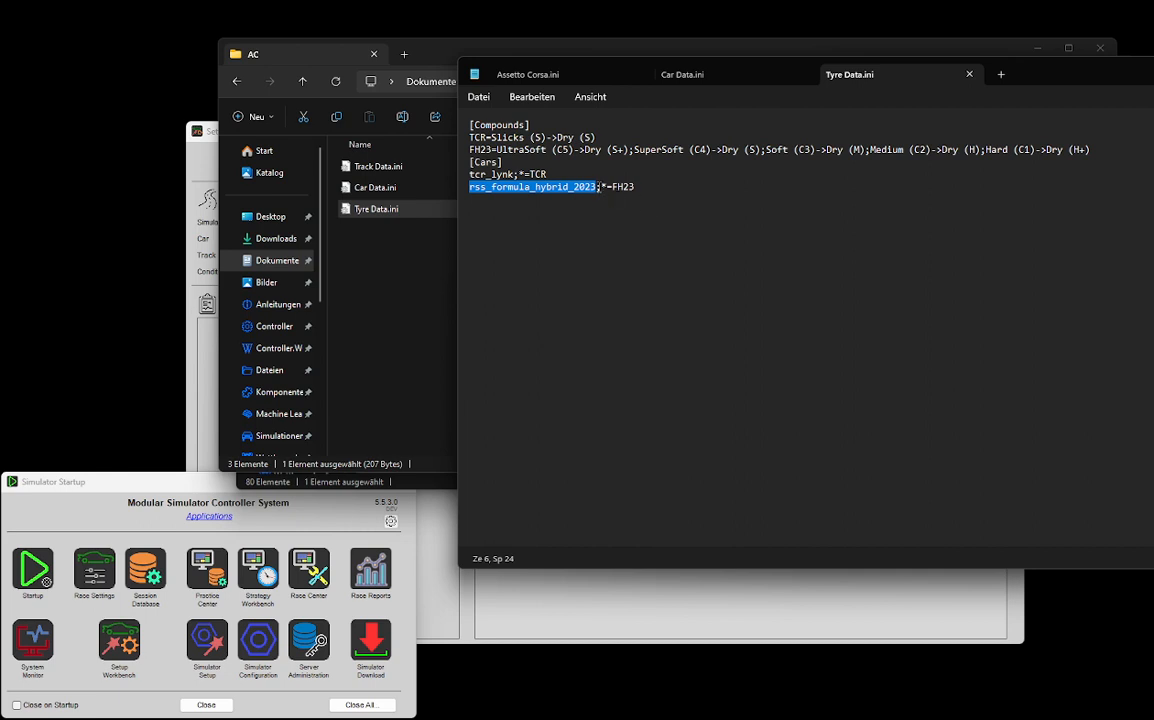
{"action": "left_click_drag", "start_coordinate": [600, 187], "coordinate": [607, 187]}
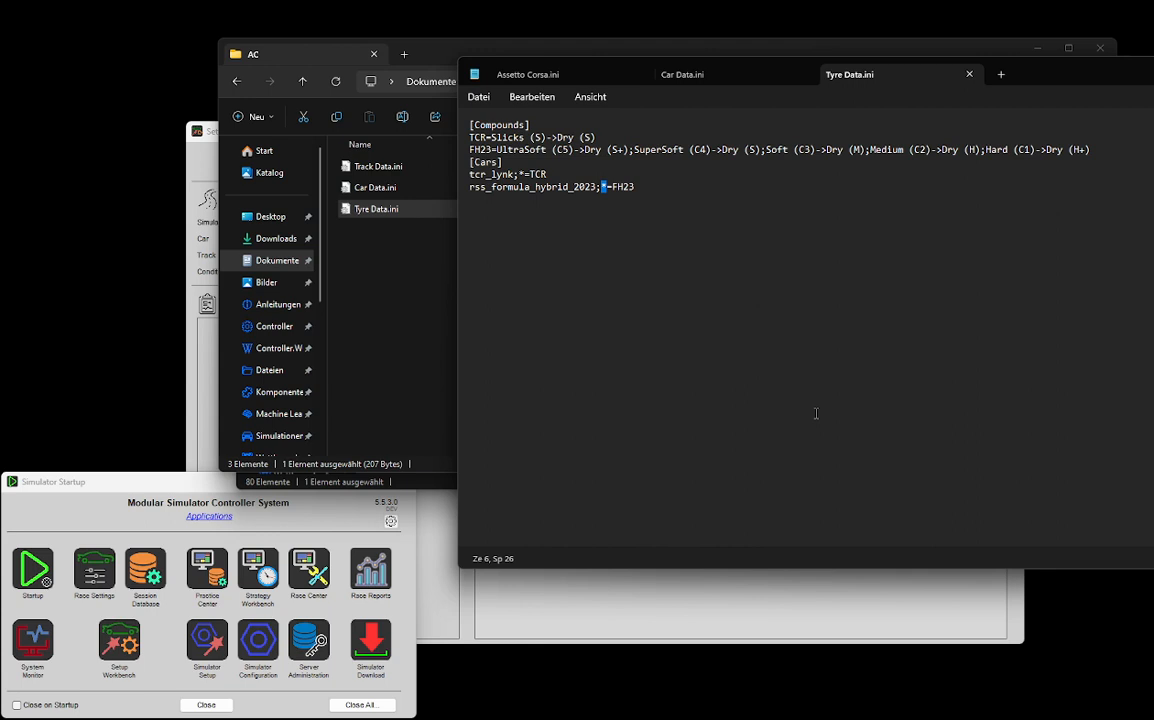
{"action": "left_click", "coordinate": [601, 186]}
Step: Move the text editor lower, show Car Data.ini, and bring the Setup Workbench and Simulator Startup windows into view around it
{"action": "left_click_drag", "start_coordinate": [1038, 86], "coordinate": [873, 167]}
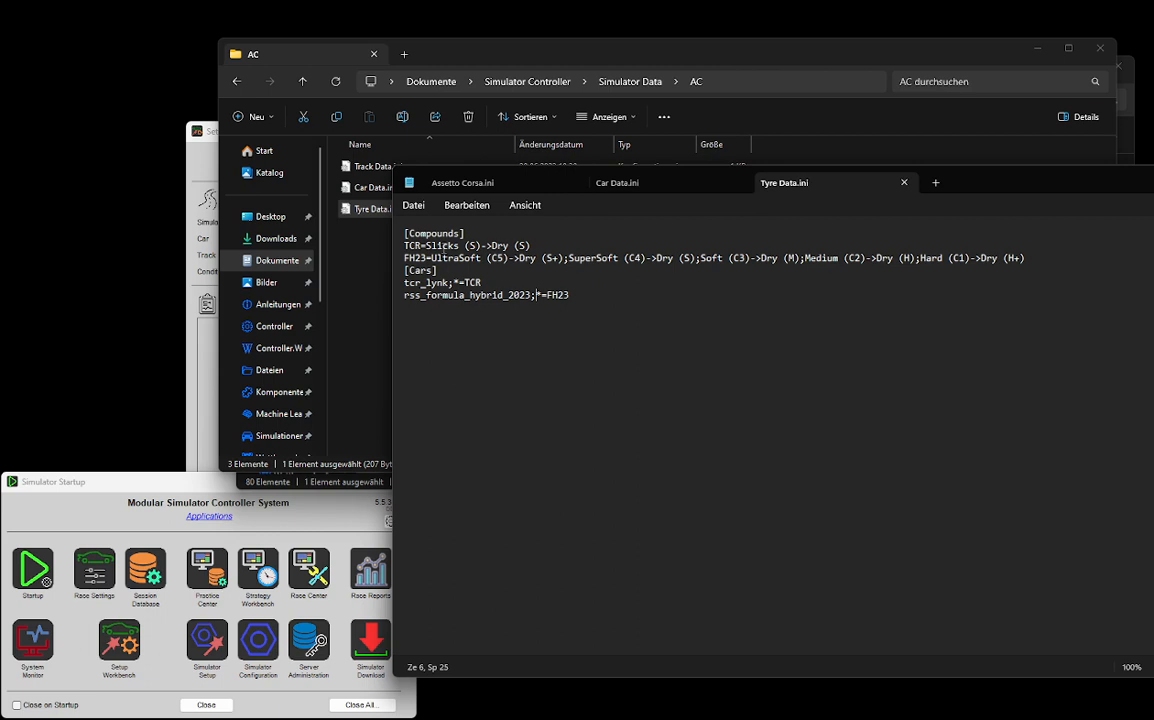
{"action": "left_click", "coordinate": [625, 188]}
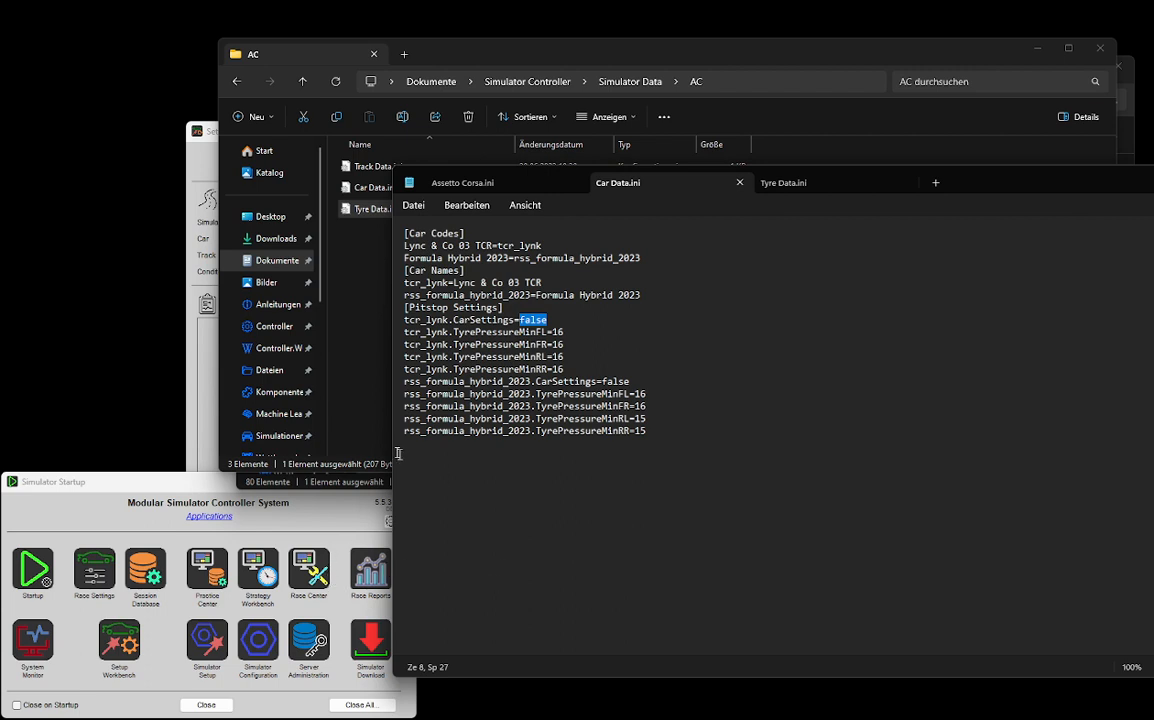
{"action": "left_click", "coordinate": [195, 395]}
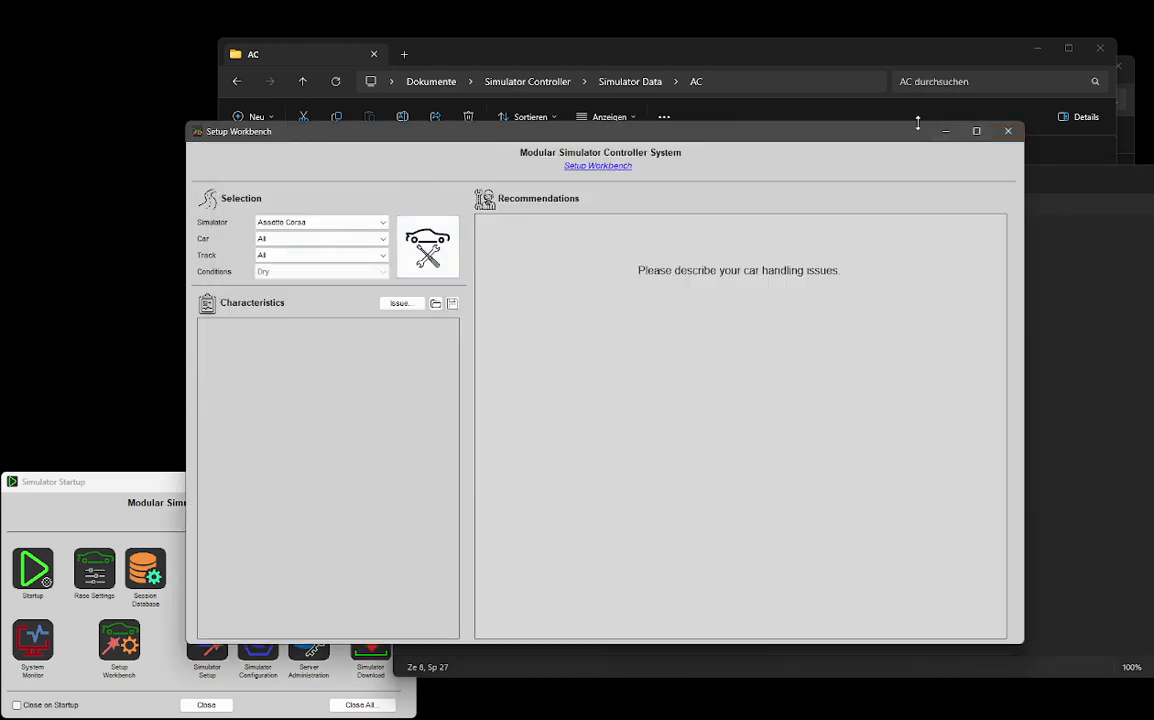
{"action": "left_click", "coordinate": [1092, 320]}
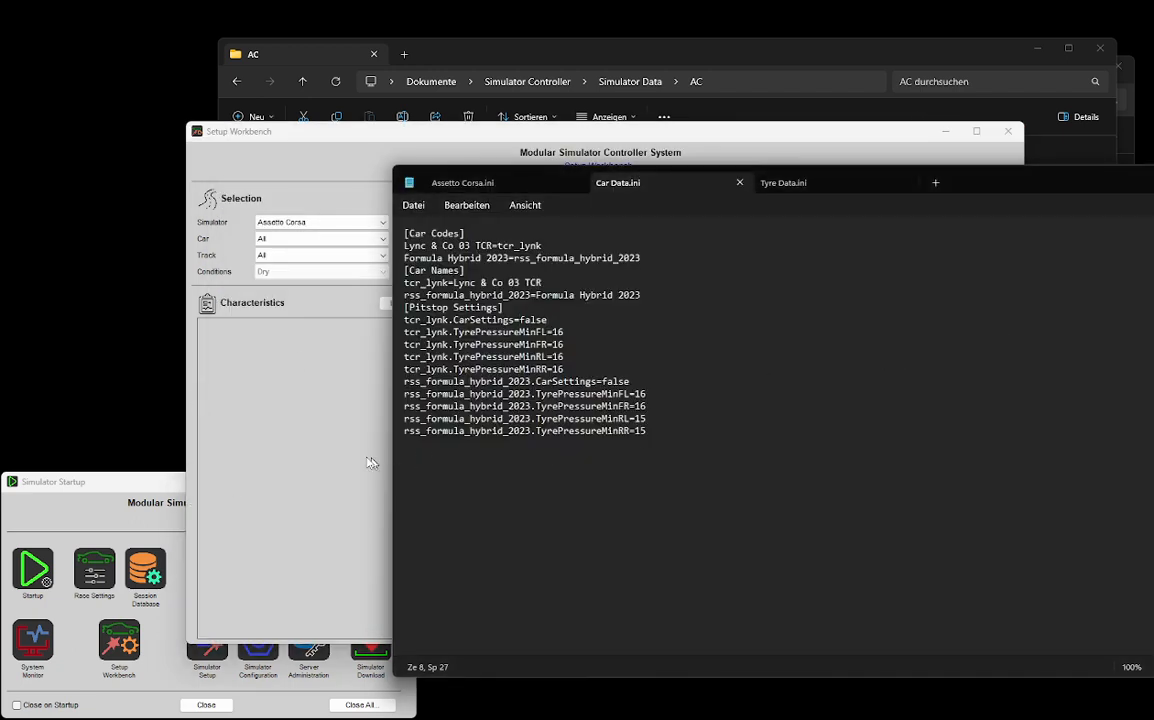
{"action": "left_click", "coordinate": [130, 524]}
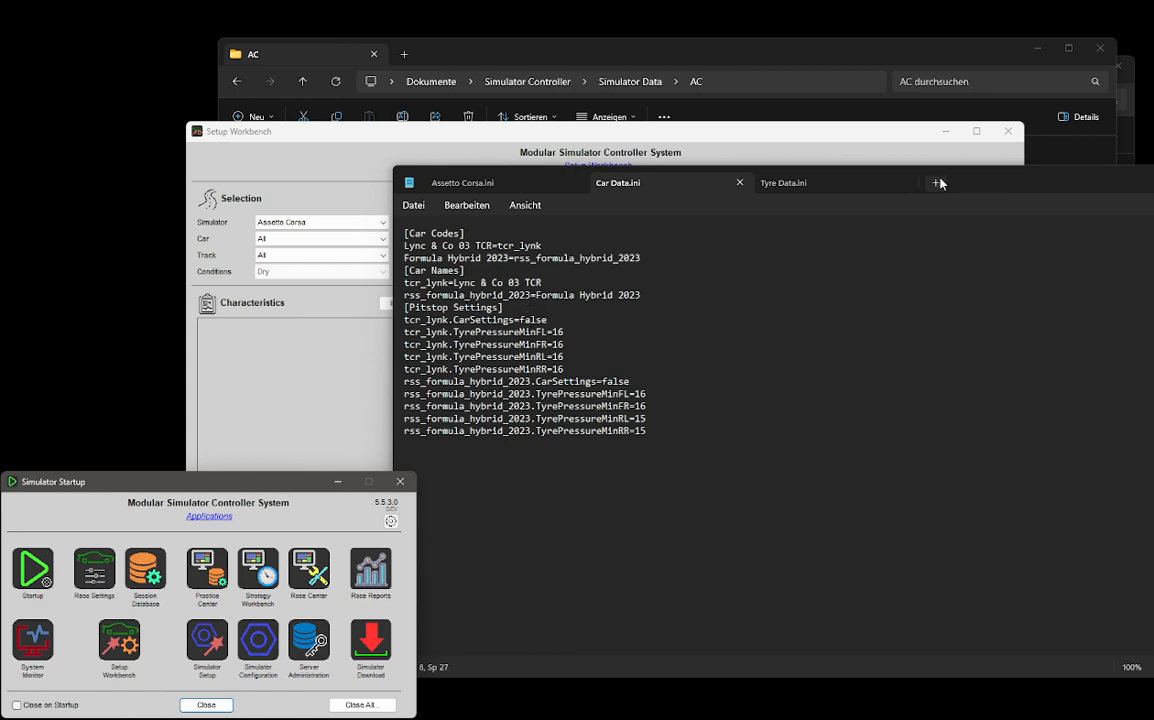
Step: Insert a copy of the [Car Codes] header above the Formula Hybrid 2023 line in Car Data.ini and remove it again
{"action": "left_click_drag", "start_coordinate": [1003, 184], "coordinate": [770, 163]}
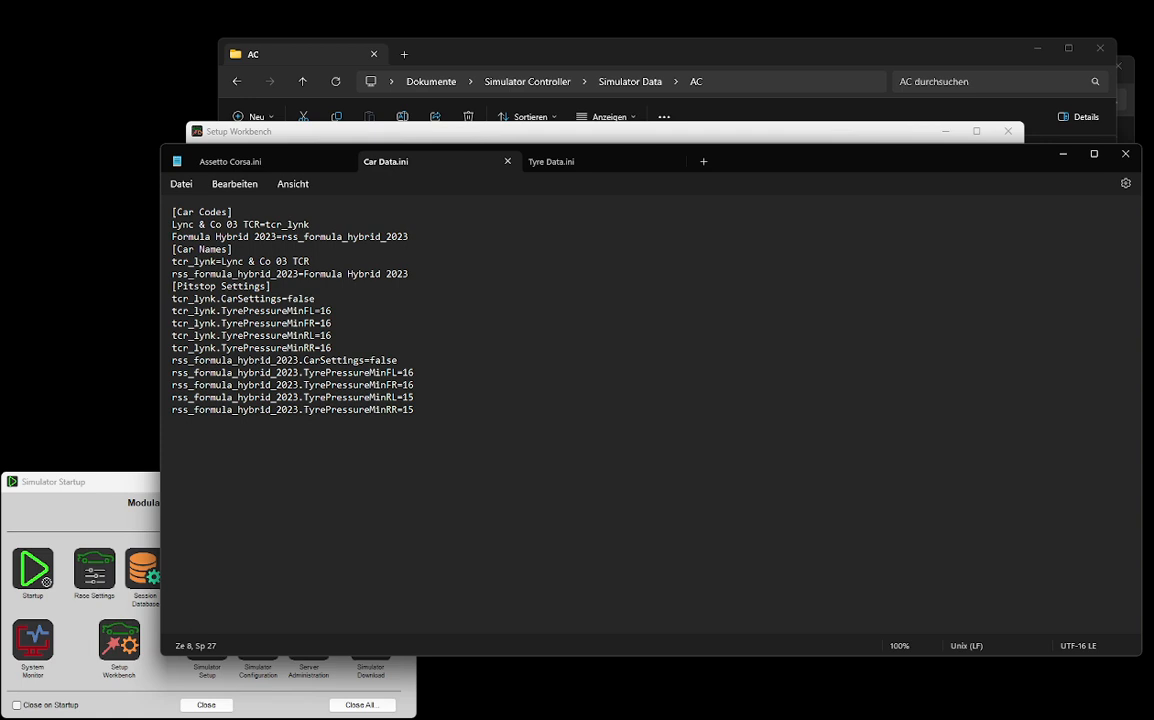
{"action": "left_click", "coordinate": [174, 212]}
{"action": "key", "text": "shift+Down"}
{"action": "key", "text": "ctrl+c"}
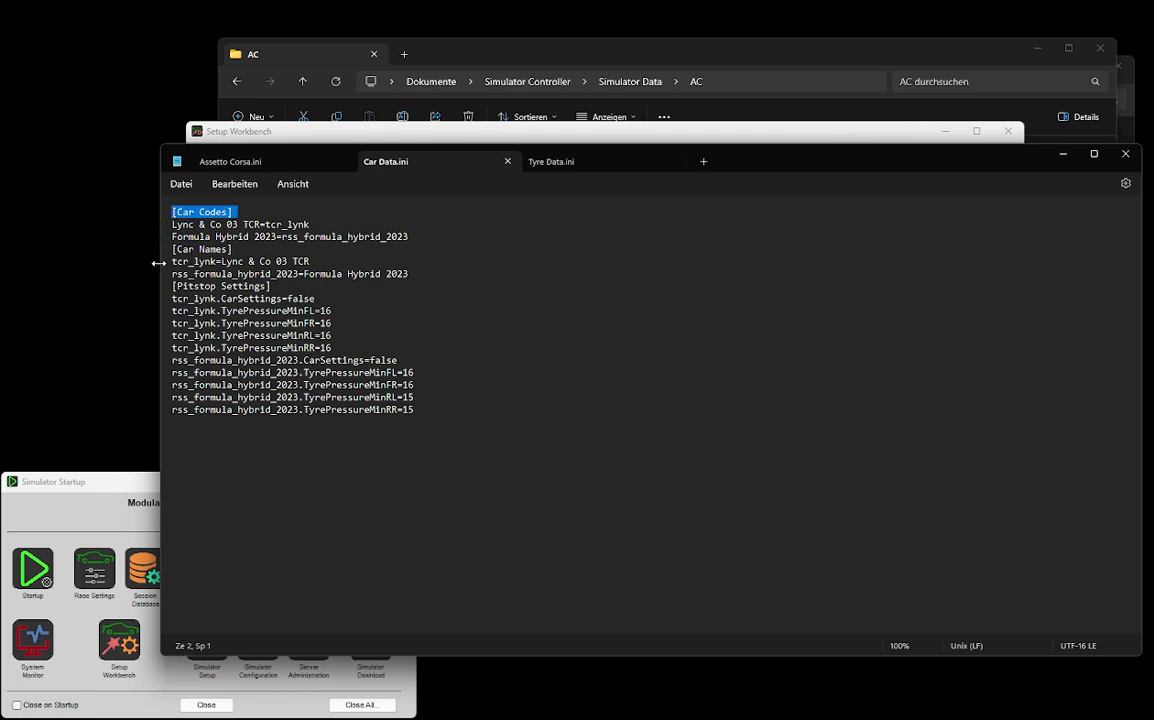
{"action": "key", "text": "Down"}
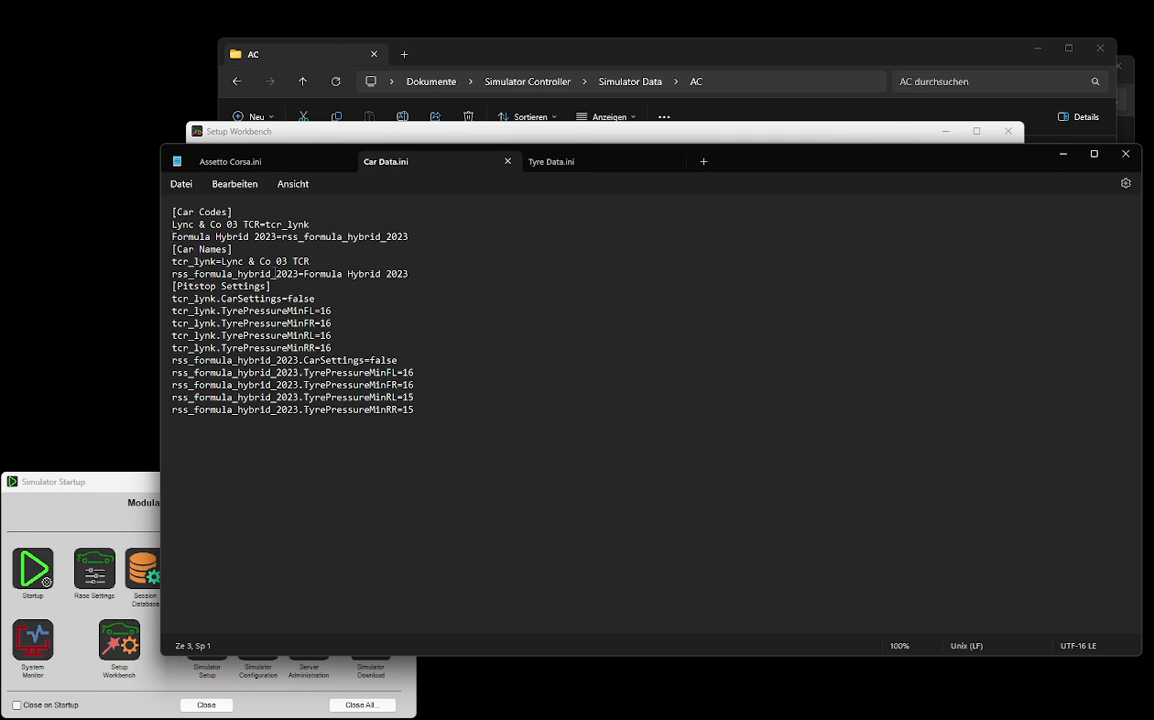
{"action": "key", "text": "ctrl+v"}
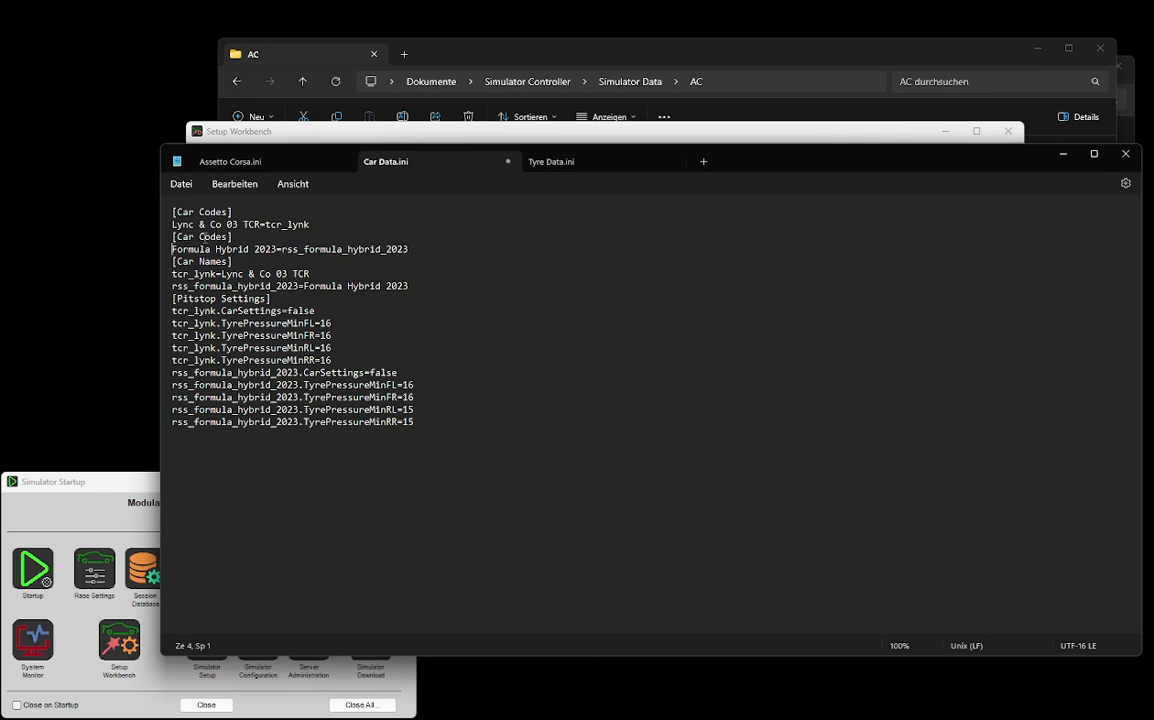
{"action": "left_click_drag", "start_coordinate": [318, 225], "coordinate": [329, 238]}
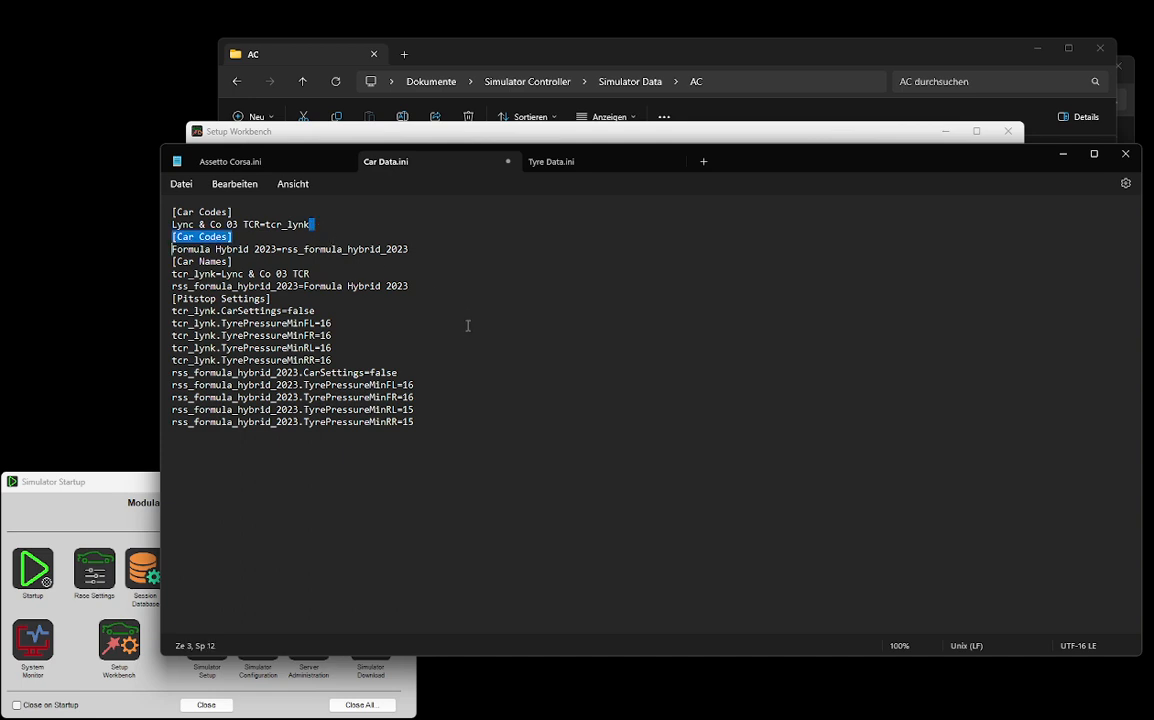
{"action": "key", "text": "Delete"}
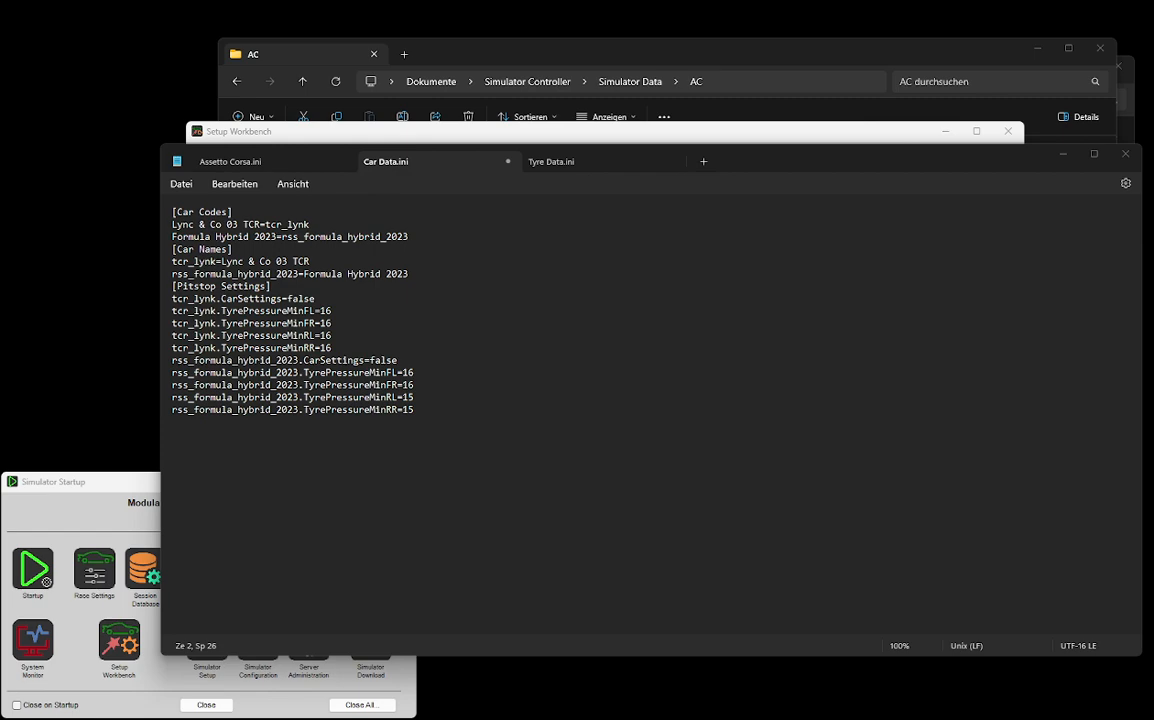
Step: Bring up the D:\Controller\Resources\Simulator Data\AC folder and open its Car Data.ini in Notepad++
{"action": "left_click_drag", "start_coordinate": [500, 718], "coordinate": [756, 220]}
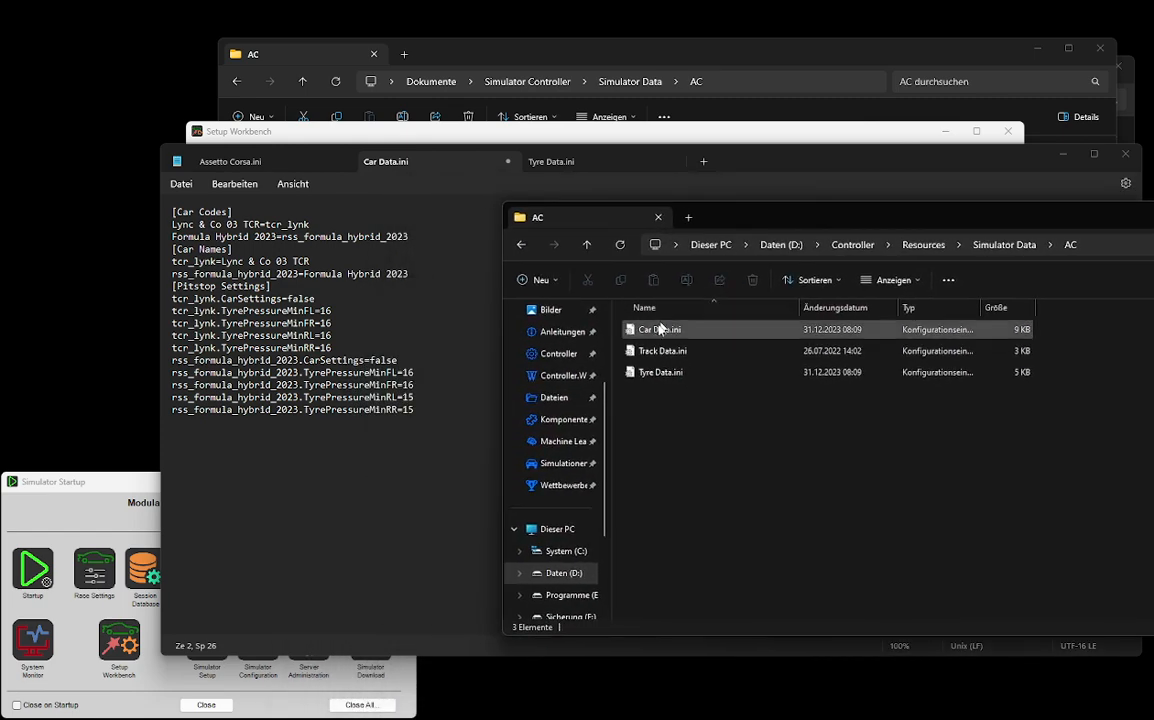
{"action": "left_click", "coordinate": [653, 333]}
{"action": "right_click", "coordinate": [654, 335]}
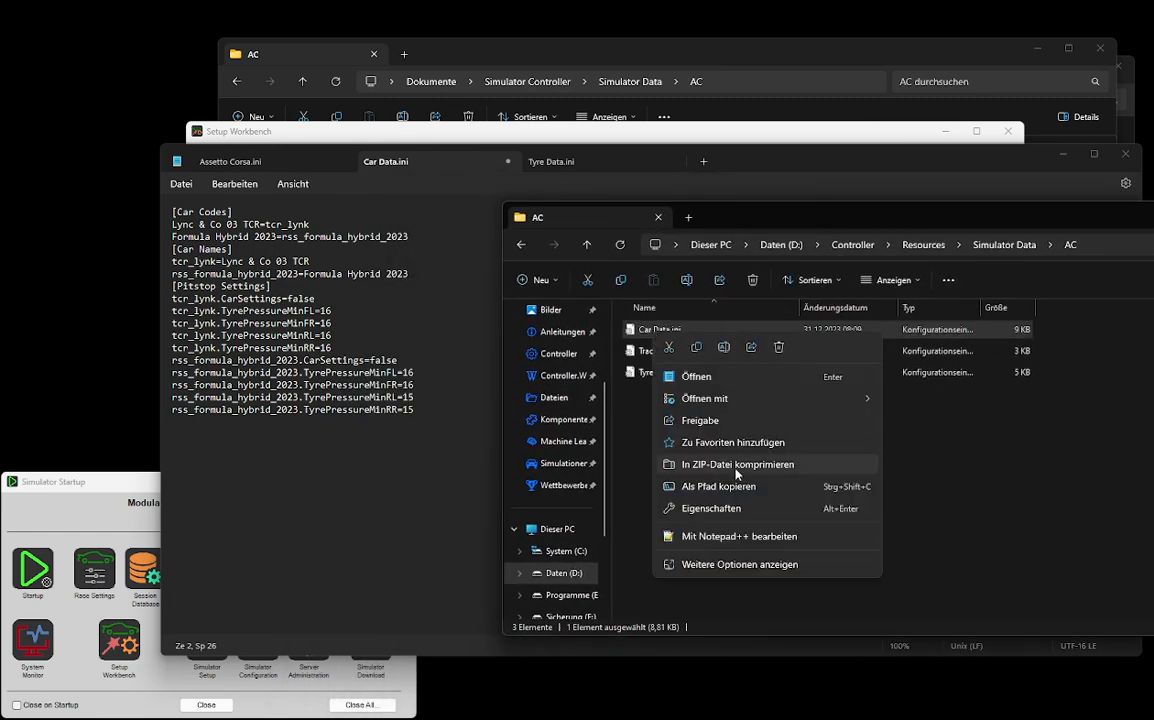
{"action": "mouse_move", "coordinate": [730, 398]}
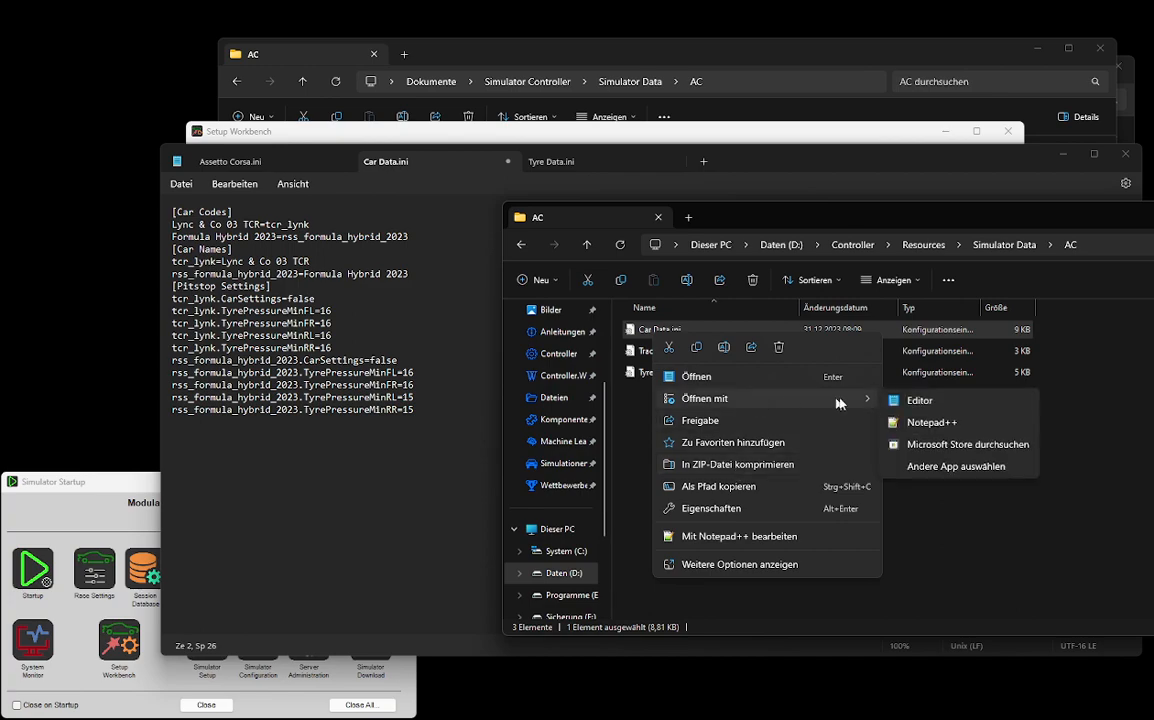
{"action": "left_click", "coordinate": [920, 423]}
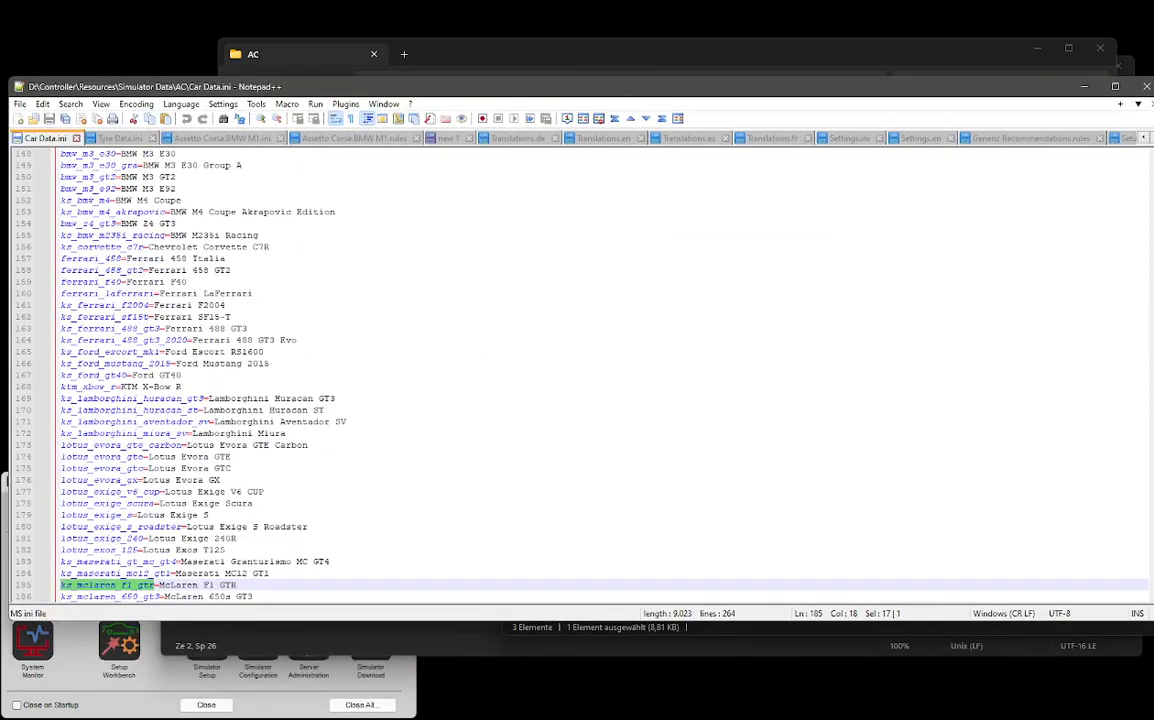
Step: Examine the [Car Codes], [Car Names] and [Pitstop Settings] sections of the supplied Car Data.ini, highlighting the ks_alfa_33_stradale tyre pressure lines
{"action": "scroll", "coordinate": [577, 375], "scroll_direction": "up", "scroll_amount": 20}
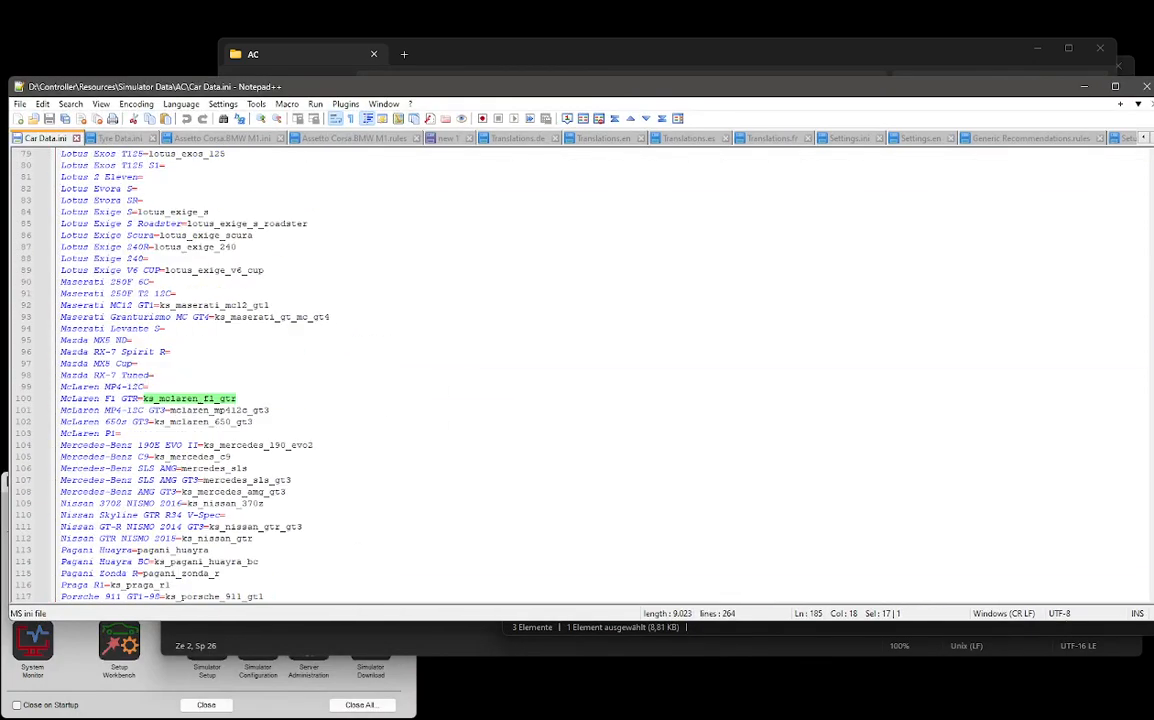
{"action": "scroll", "coordinate": [577, 375], "scroll_direction": "up", "scroll_amount": 20}
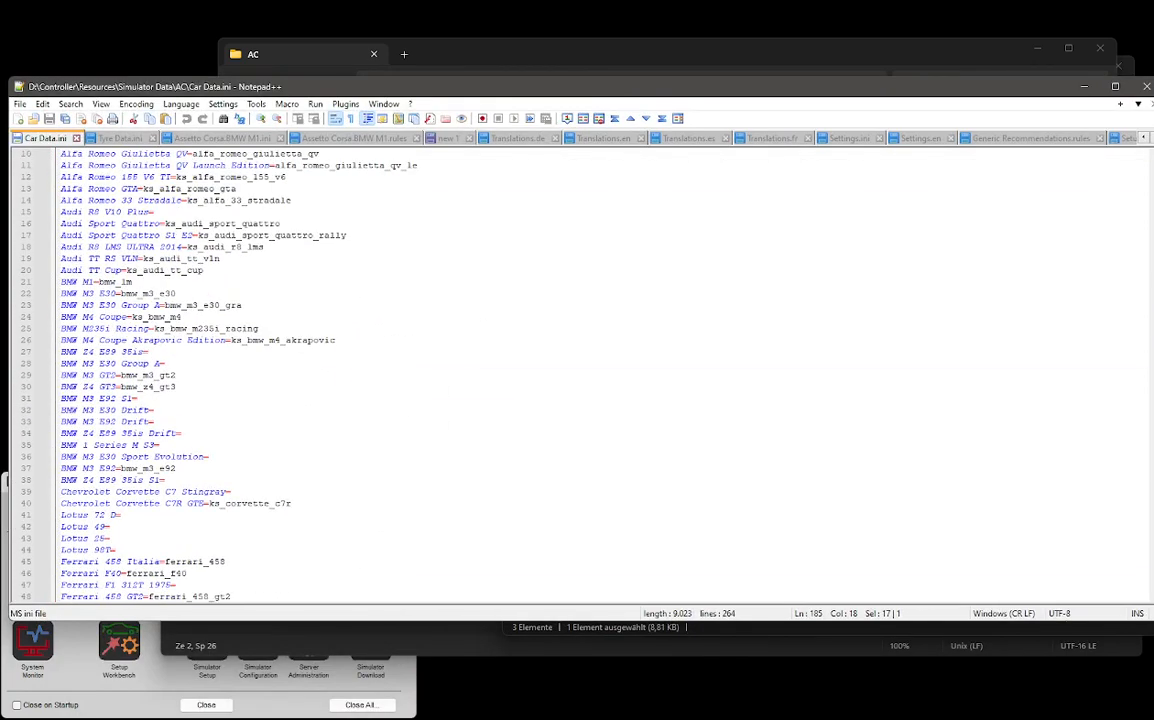
{"action": "scroll", "coordinate": [577, 375], "scroll_direction": "up", "scroll_amount": 3}
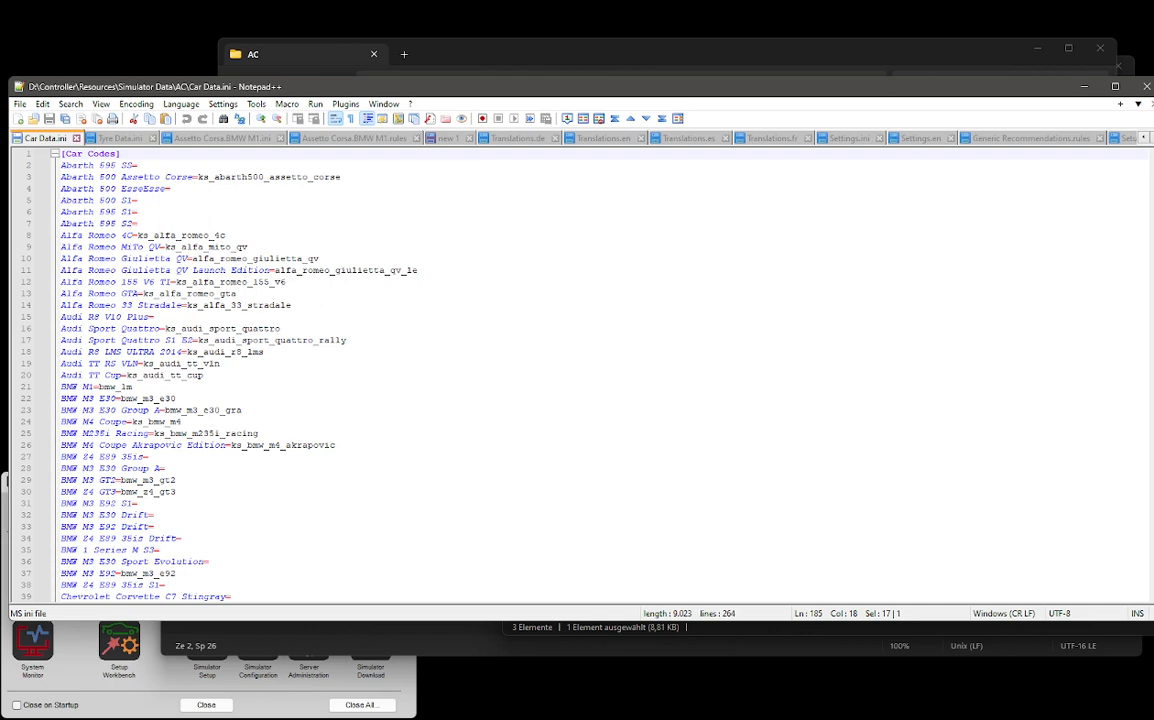
{"action": "scroll", "coordinate": [263, 360], "scroll_direction": "down", "scroll_amount": 10}
{"action": "scroll", "coordinate": [577, 375], "scroll_direction": "down", "scroll_amount": 20}
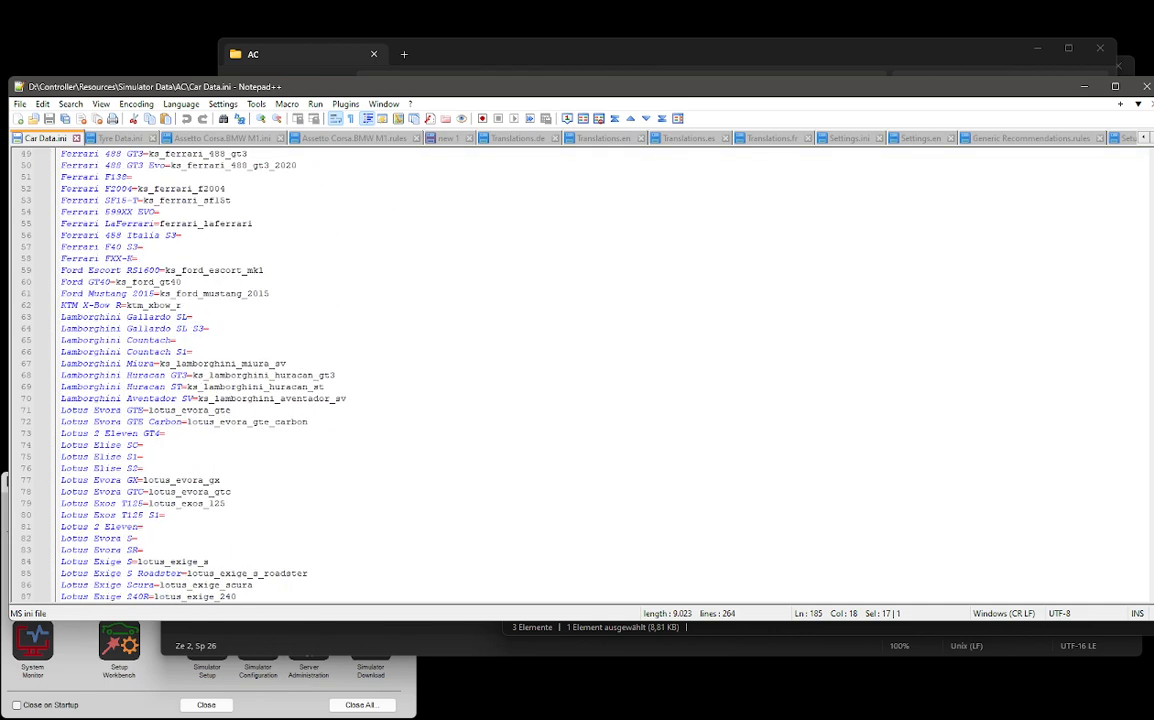
{"action": "scroll", "coordinate": [577, 375], "scroll_direction": "down", "scroll_amount": 2}
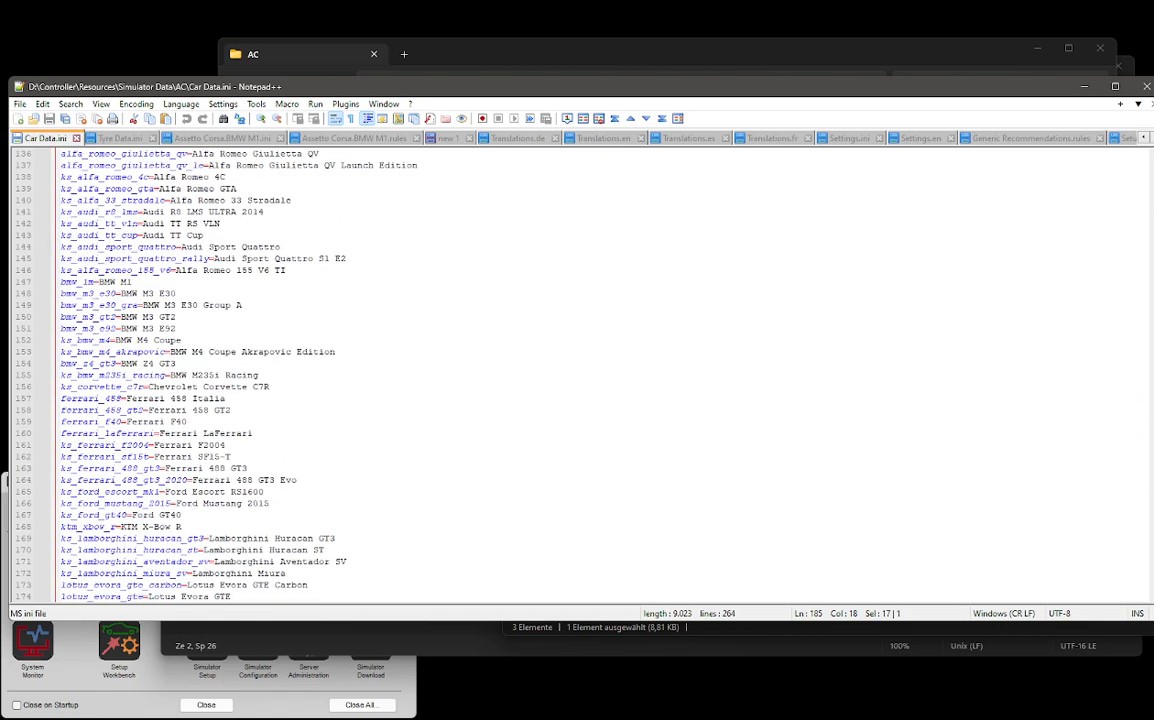
{"action": "scroll", "coordinate": [577, 375], "scroll_direction": "up", "scroll_amount": 3}
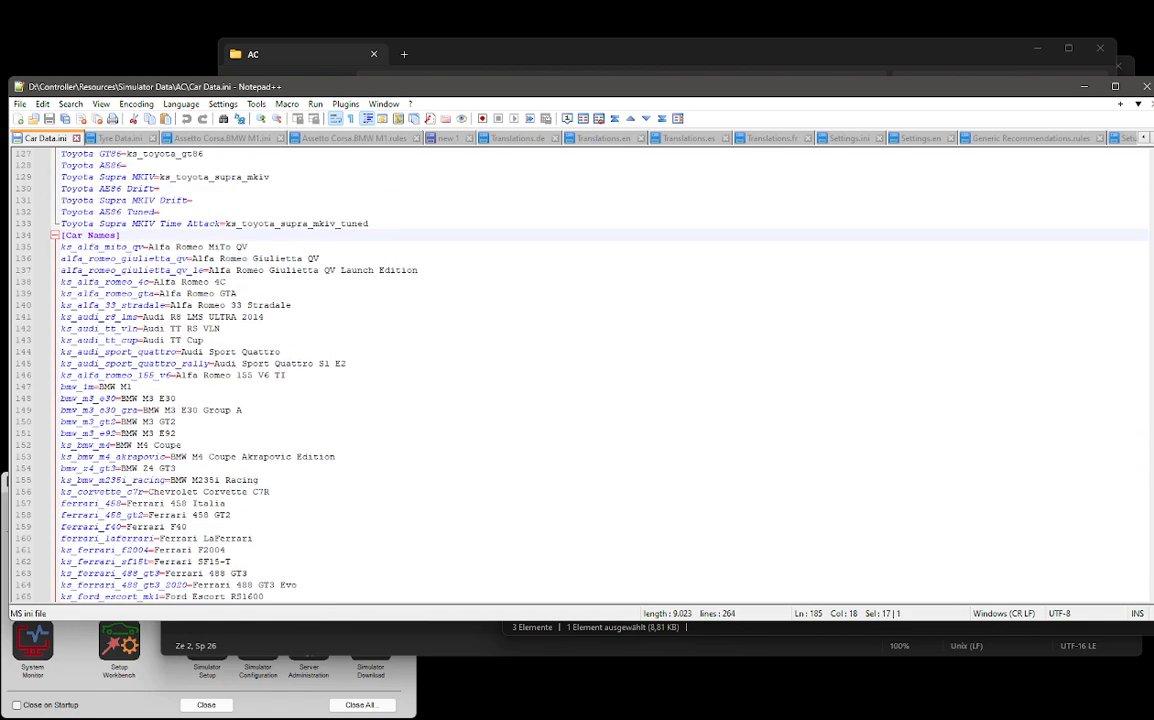
{"action": "scroll", "coordinate": [577, 375], "scroll_direction": "down", "scroll_amount": 20}
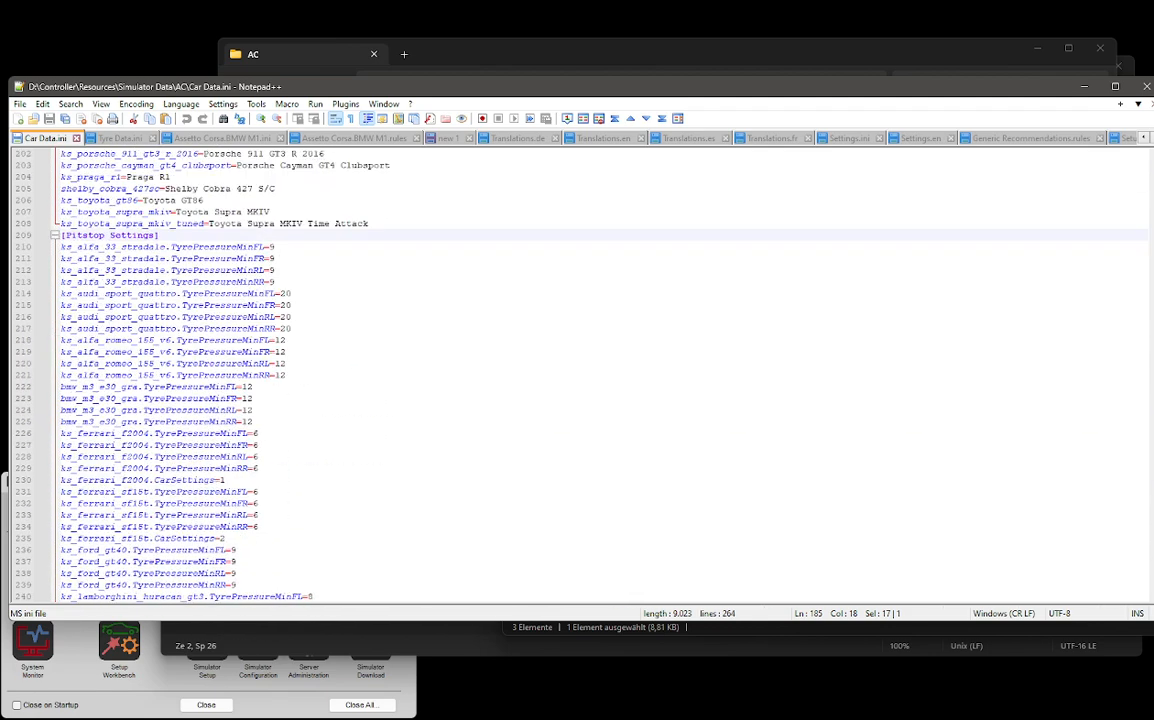
{"action": "left_click_drag", "start_coordinate": [121, 247], "coordinate": [165, 282]}
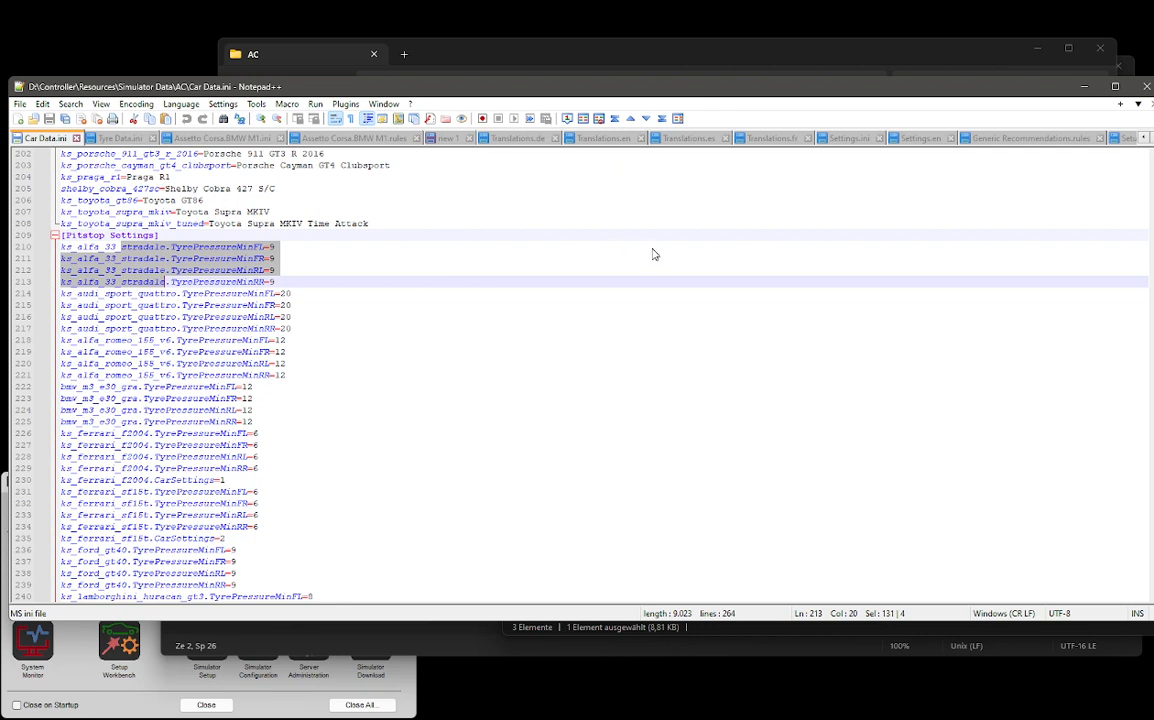
Step: Put Notepad++ away and close the Resources AC folder window and the text editor to uncover Setup Workbench
{"action": "left_click_drag", "start_coordinate": [520, 90], "coordinate": [590, 719]}
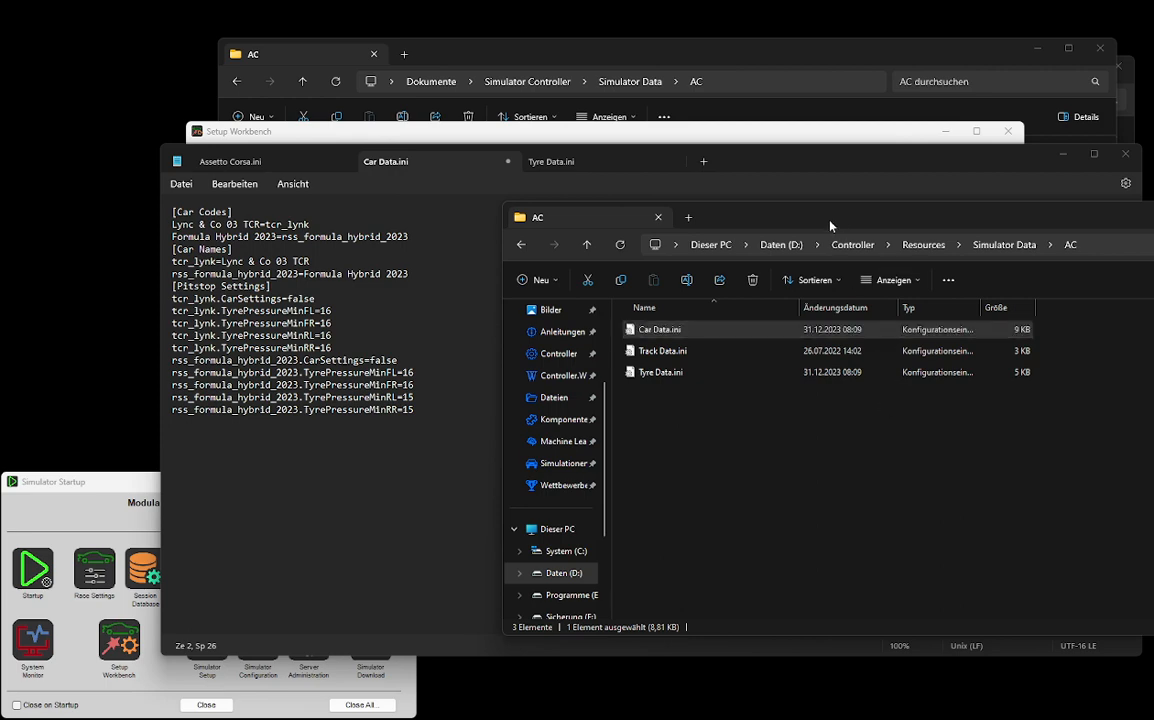
{"action": "left_click_drag", "start_coordinate": [826, 226], "coordinate": [508, 291]}
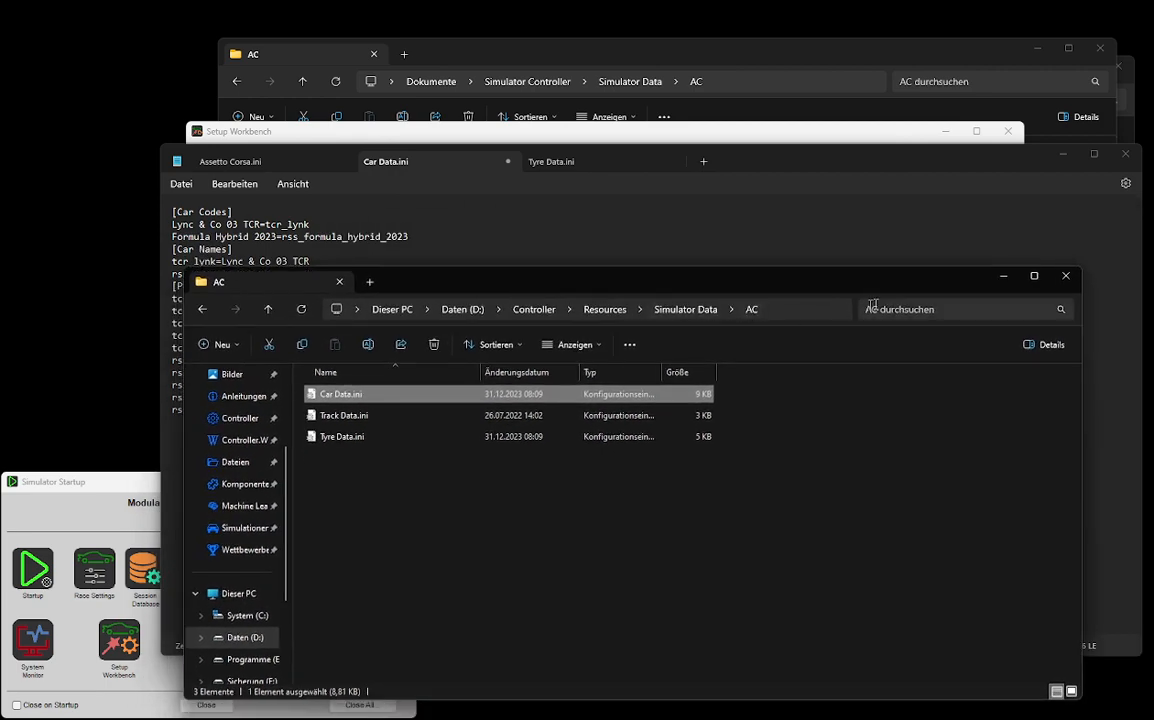
{"action": "left_click", "coordinate": [1064, 277]}
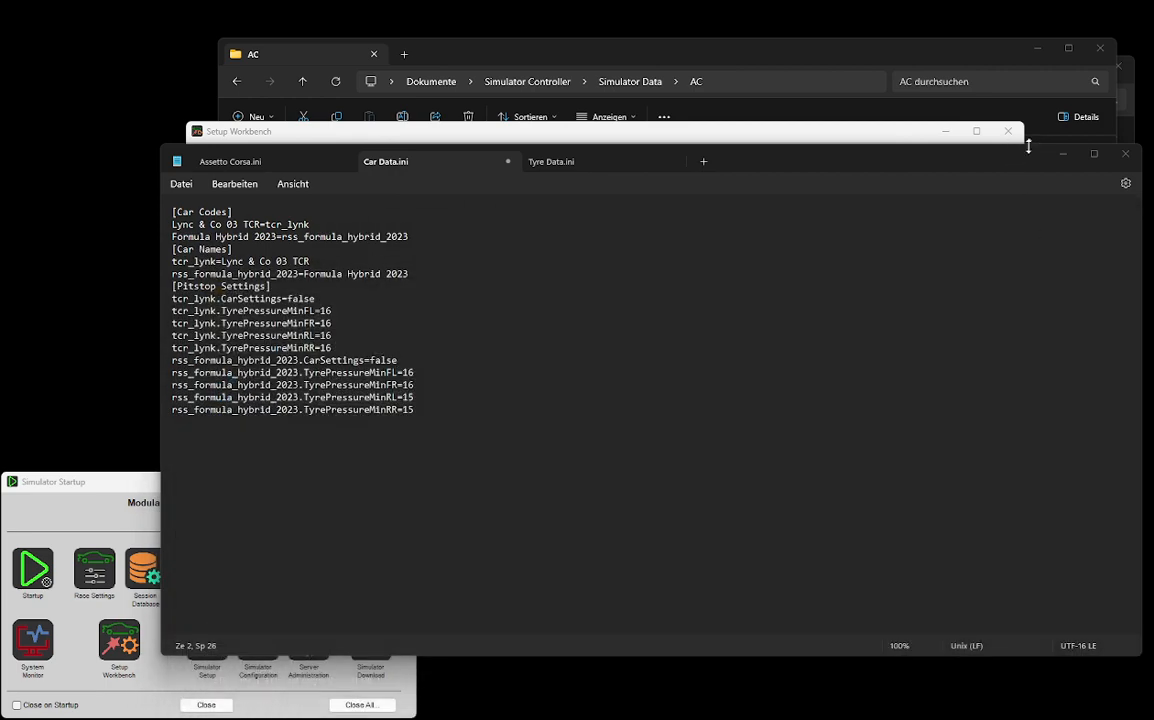
{"action": "left_click_drag", "start_coordinate": [1005, 157], "coordinate": [975, 162]}
{"action": "left_click", "coordinate": [1100, 165]}
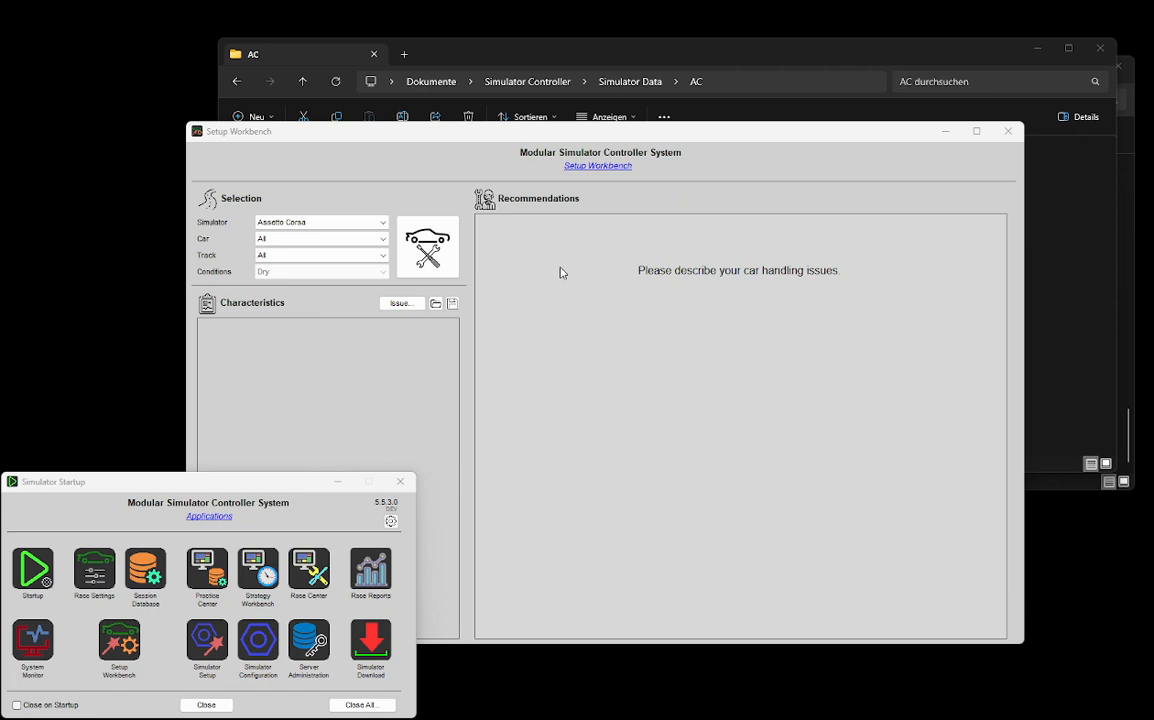
Step: Look over the simulator choices in Setup Workbench without changing the selection, and briefly show the AC data folder in File Explorer
{"action": "left_click", "coordinate": [338, 231]}
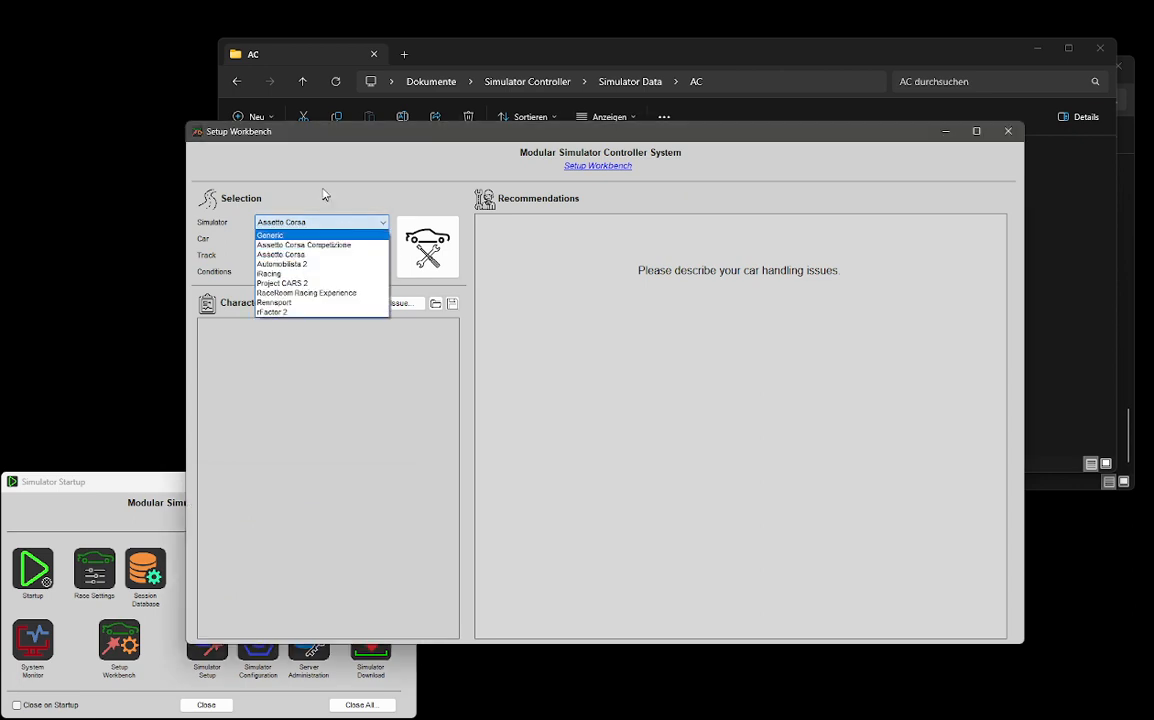
{"action": "left_click", "coordinate": [323, 189]}
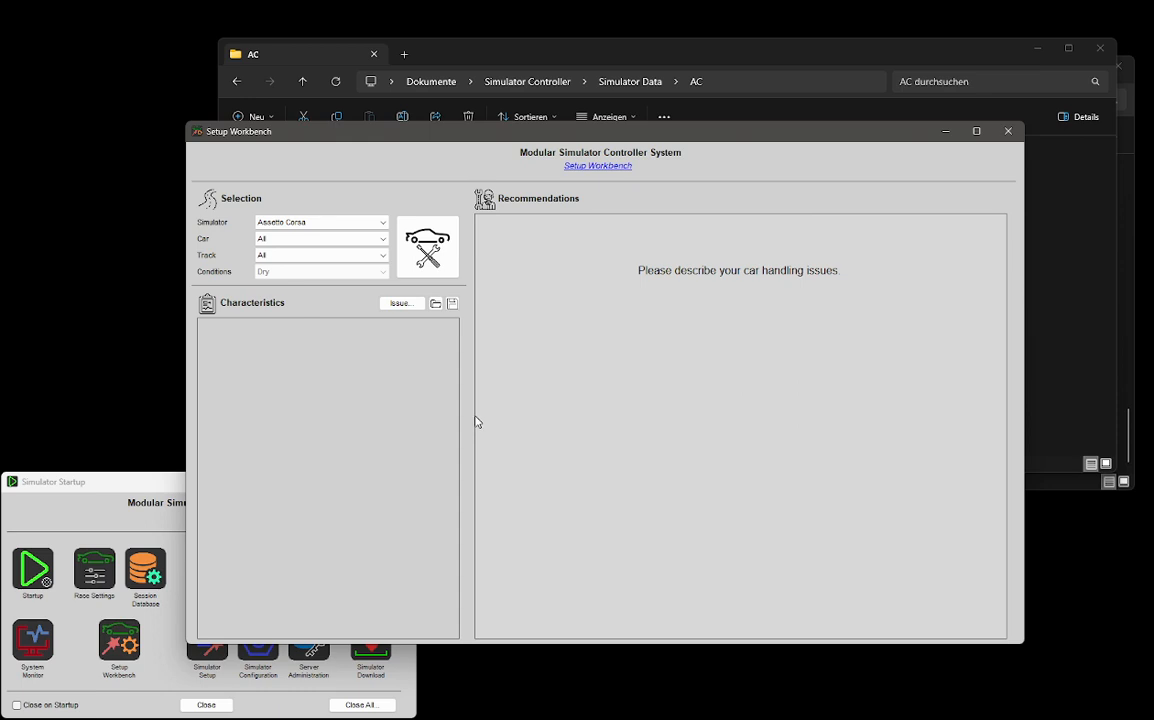
{"action": "left_click", "coordinate": [523, 52]}
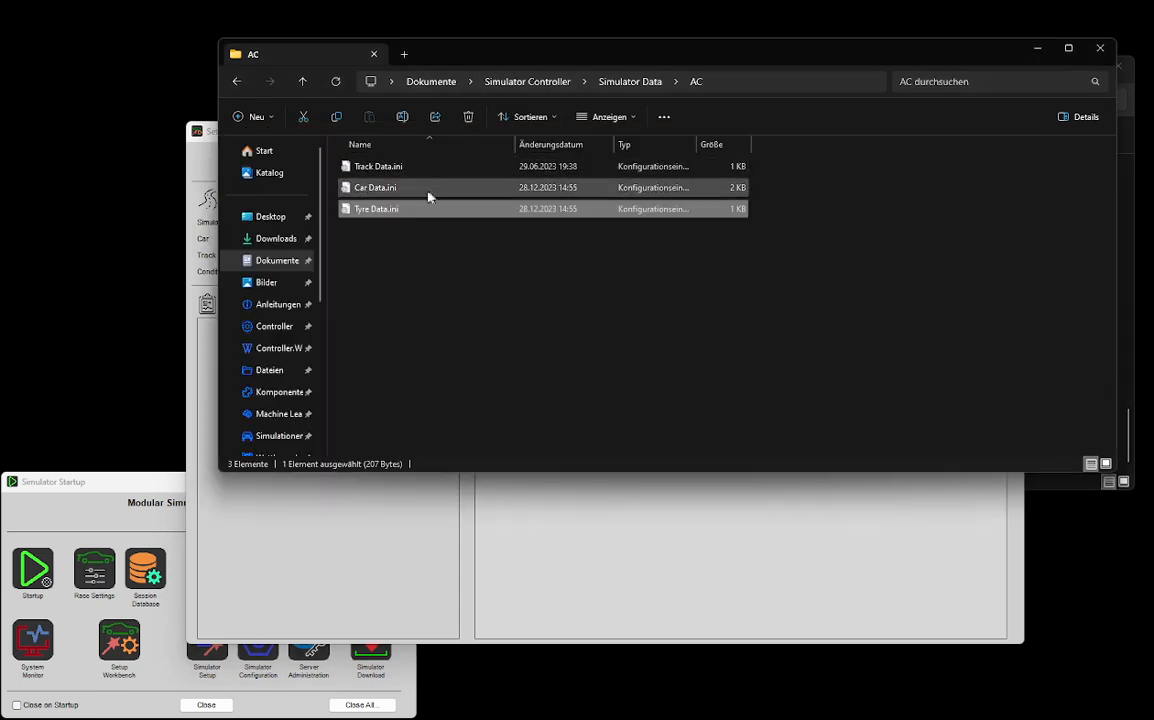
{"action": "left_click", "coordinate": [566, 524]}
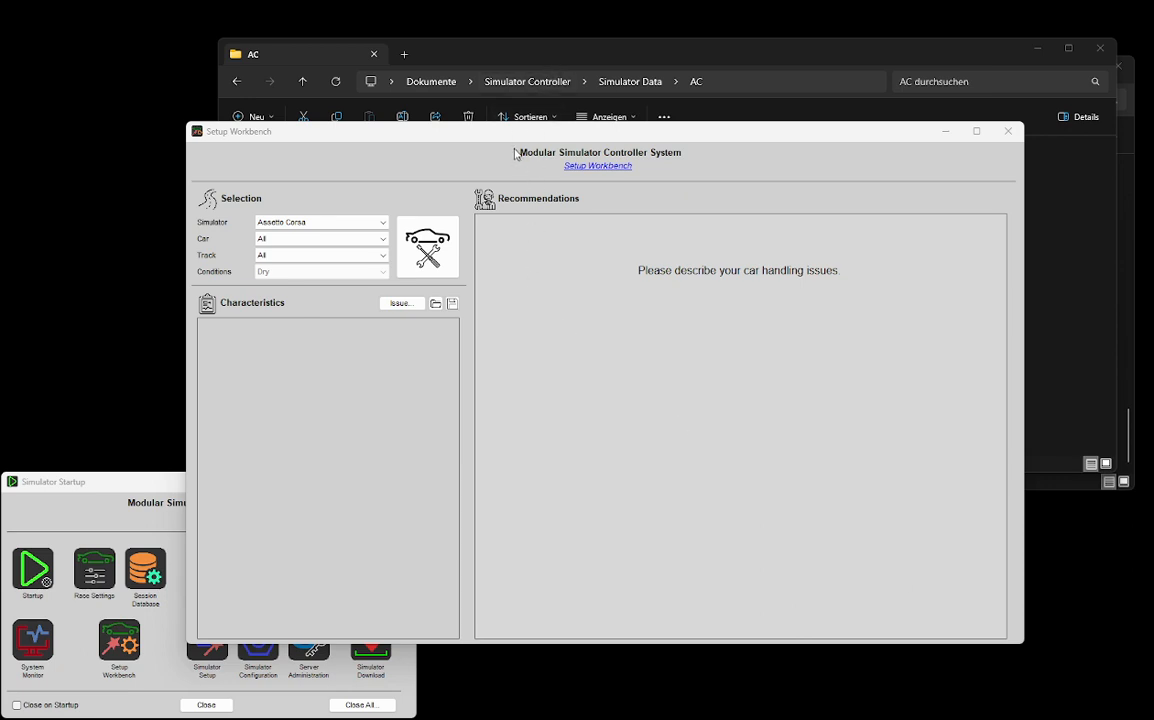
Step: Add Assetto Corsa.Formula Hybrid 2023.ini and Assetto Corsa.Lync & Co 03 TCR.ini to Simulator Controller's Garage\Definitions\Cars folder
{"action": "left_click_drag", "start_coordinate": [511, 140], "coordinate": [378, 171]}
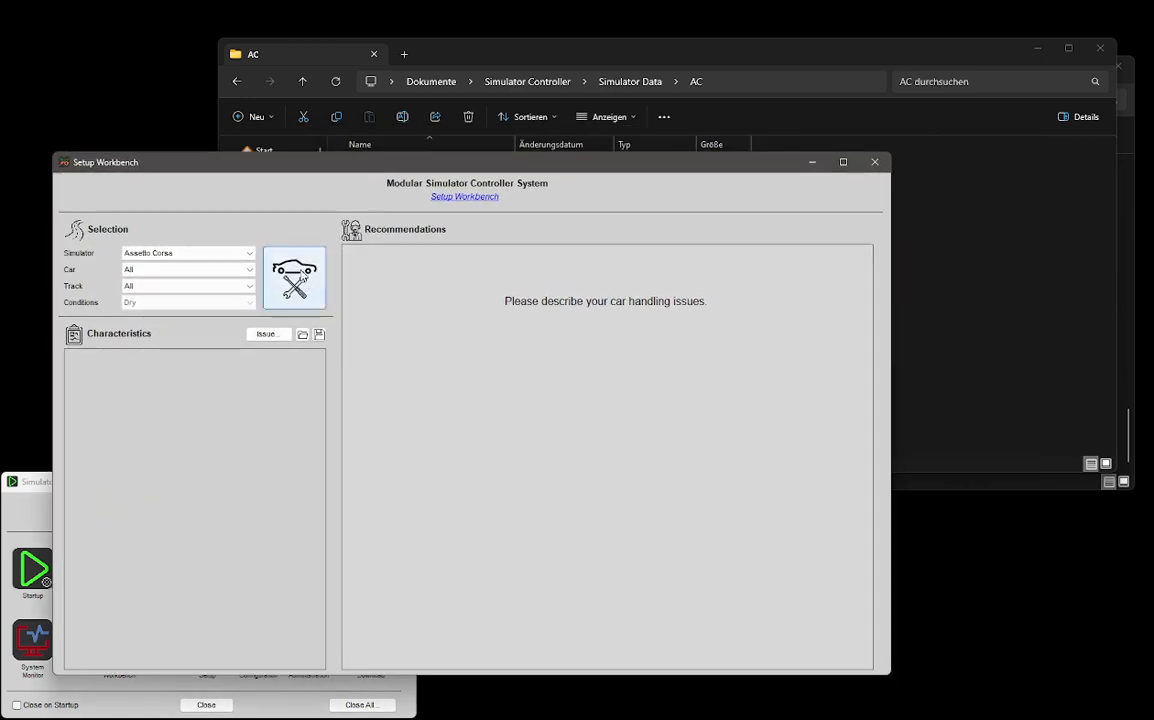
{"action": "left_click", "coordinate": [515, 47]}
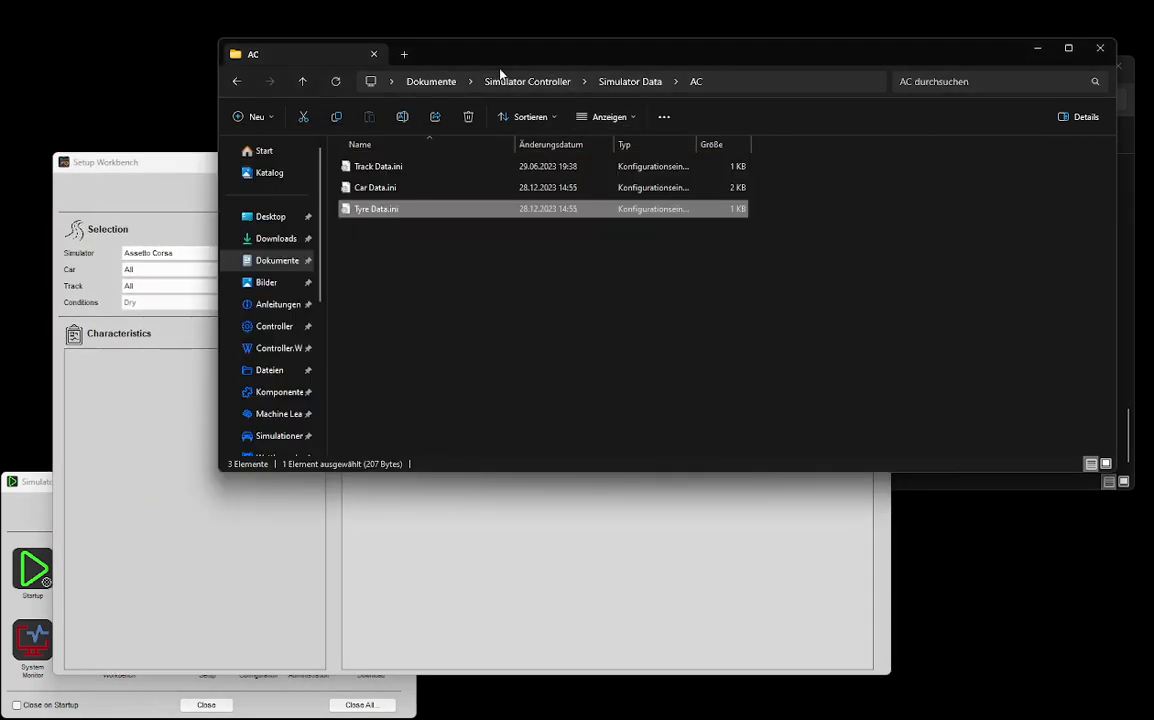
{"action": "left_click", "coordinate": [511, 82]}
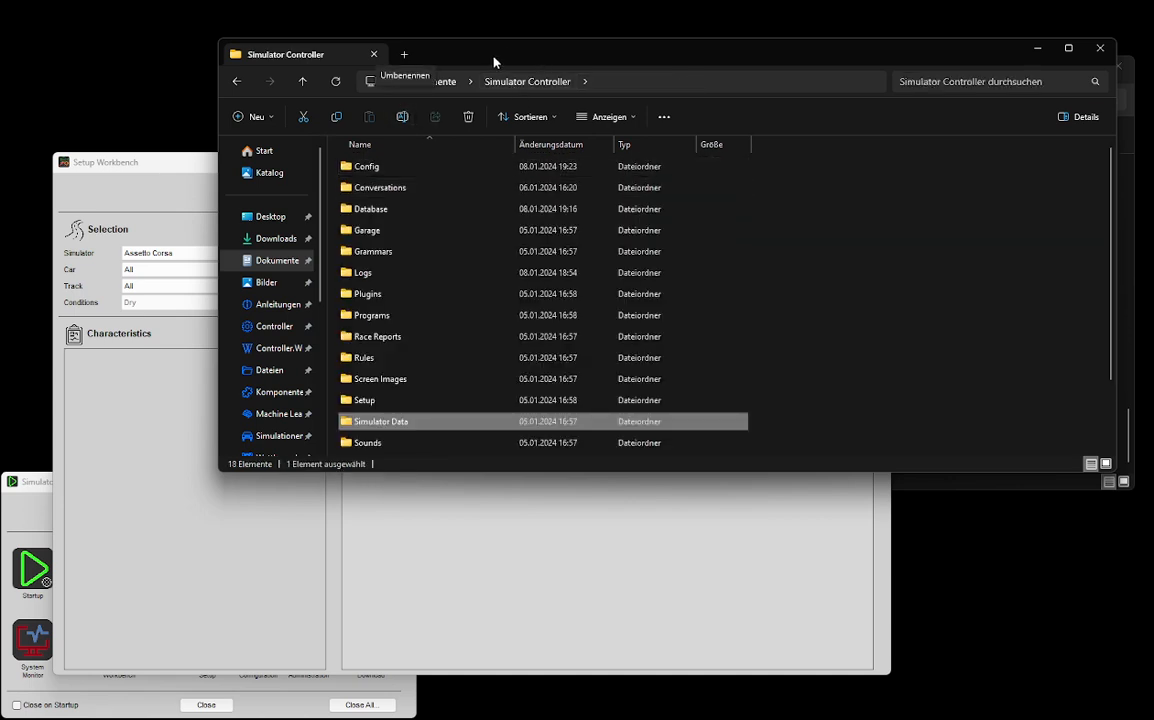
{"action": "double_click", "coordinate": [349, 236]}
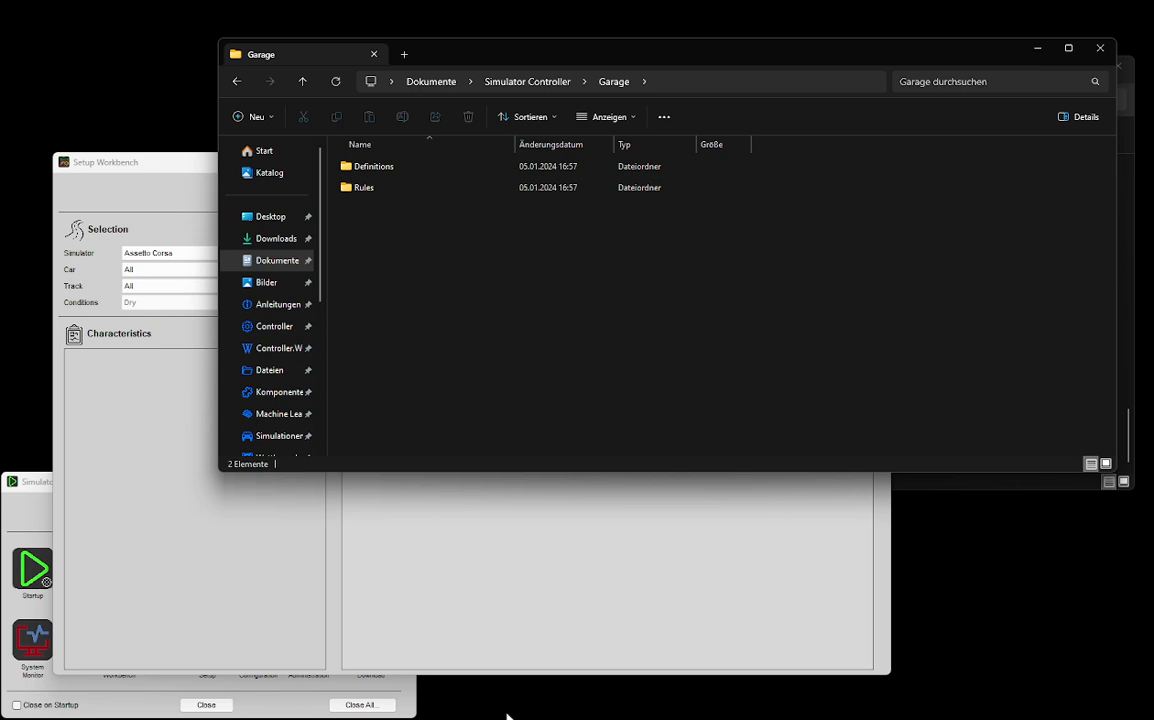
{"action": "double_click", "coordinate": [372, 168]}
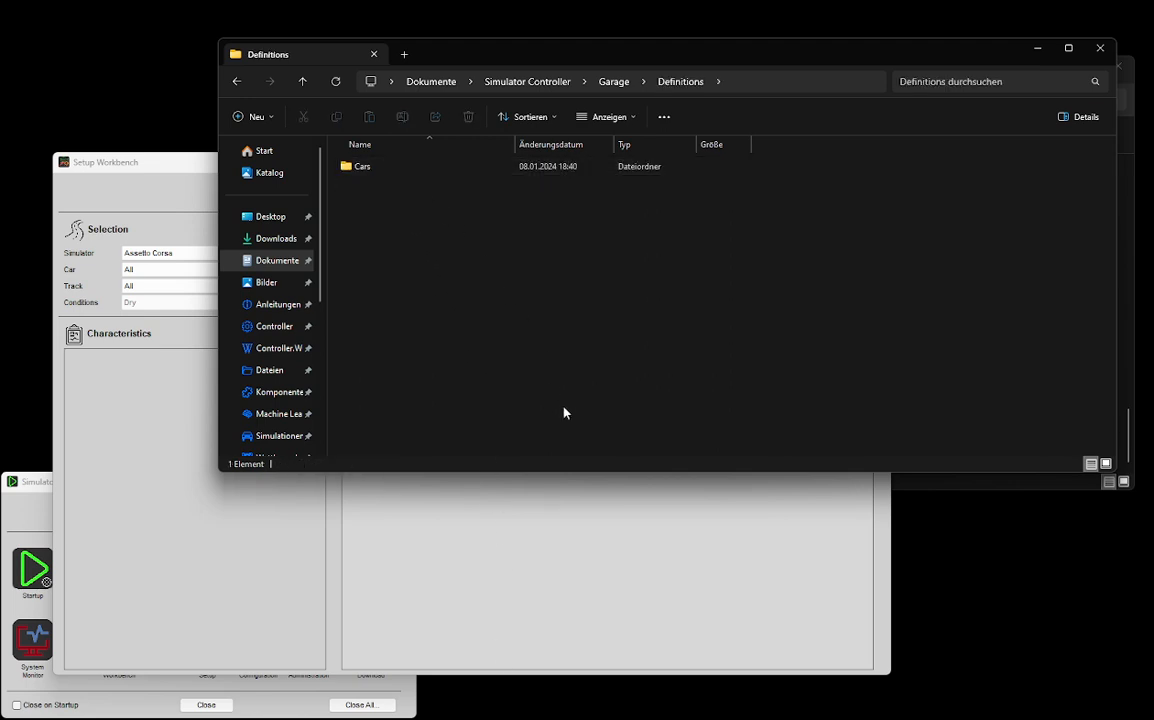
{"action": "double_click", "coordinate": [374, 168]}
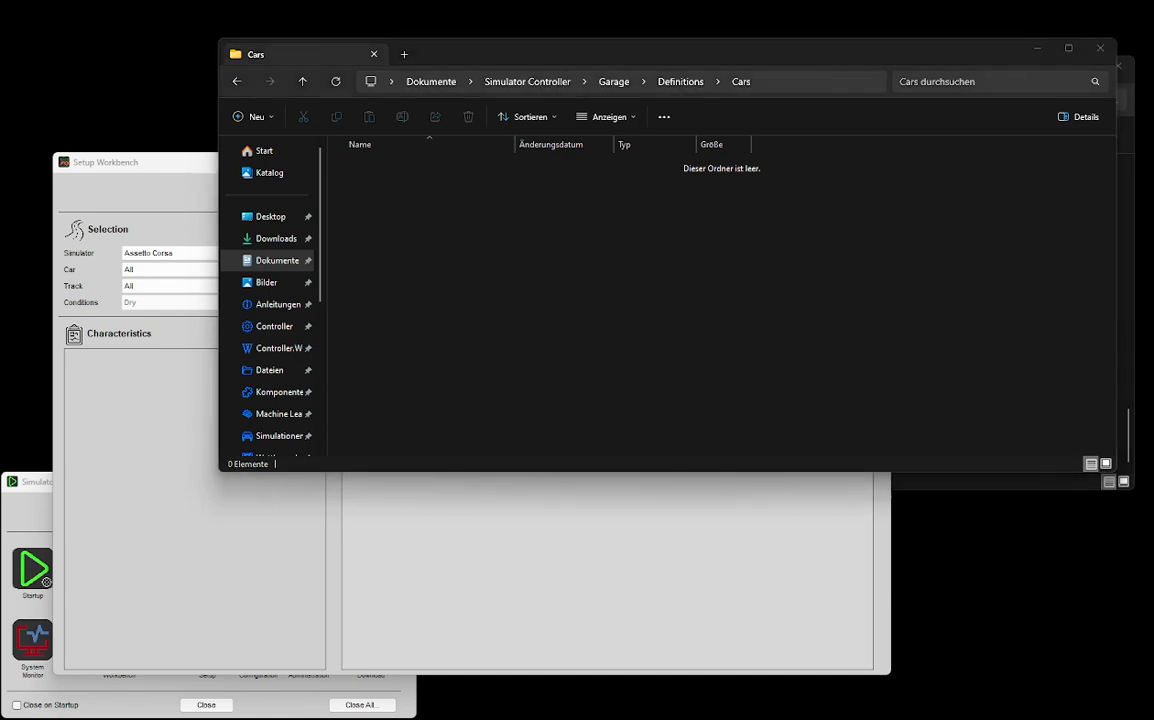
{"action": "left_click_drag", "start_coordinate": [958, 632], "coordinate": [431, 222]}
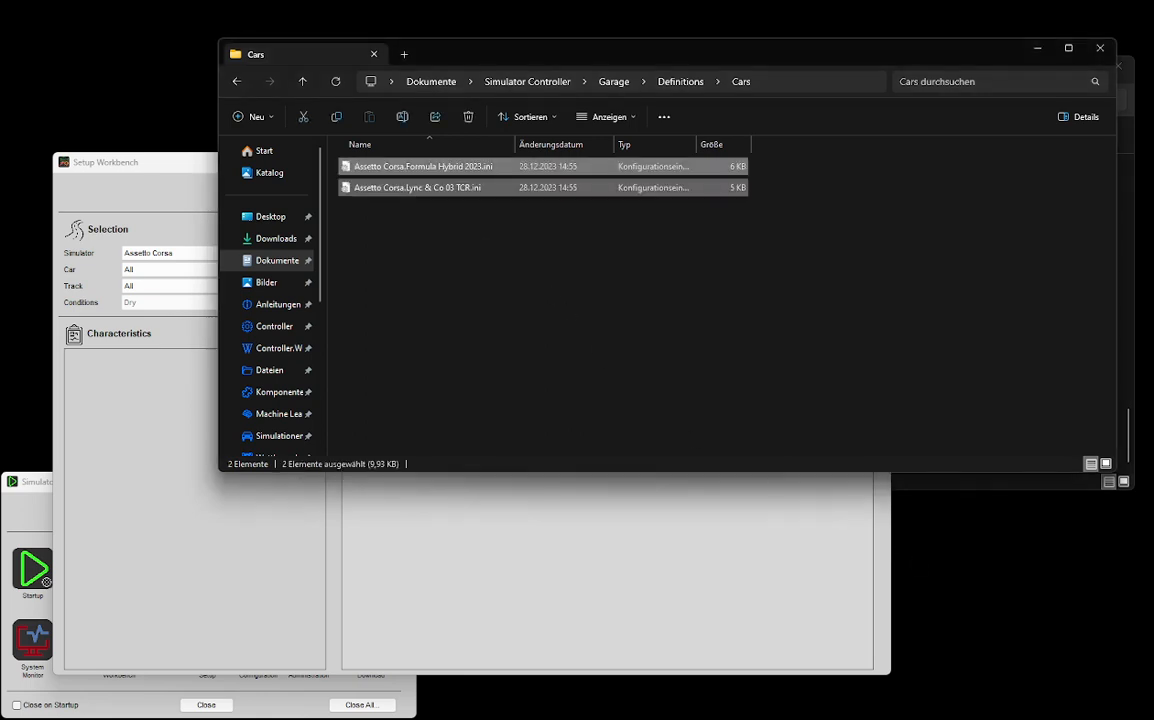
Step: Add Assetto Corsa.Formula Hybrid 2023.rules and Assetto Corsa.Lync & Co 03 TCR.rules to Simulator Controller's Garage\Rules\Cars folder
{"action": "left_click", "coordinate": [674, 84]}
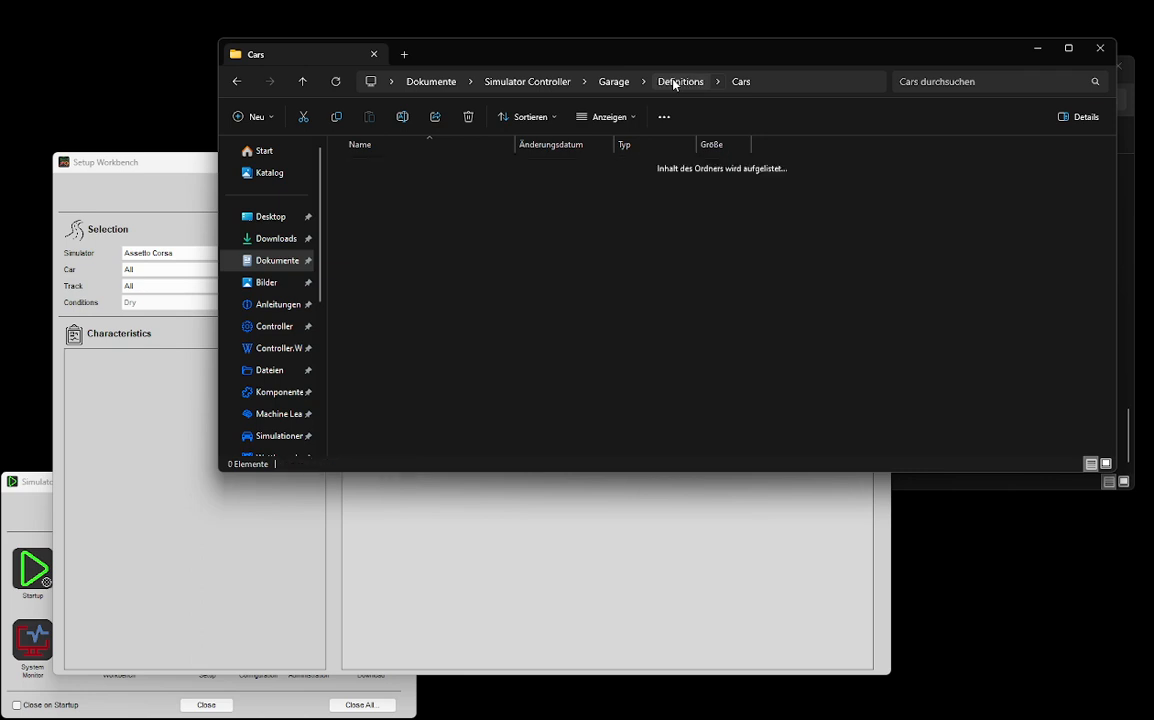
{"action": "left_click", "coordinate": [614, 85]}
{"action": "double_click", "coordinate": [415, 190]}
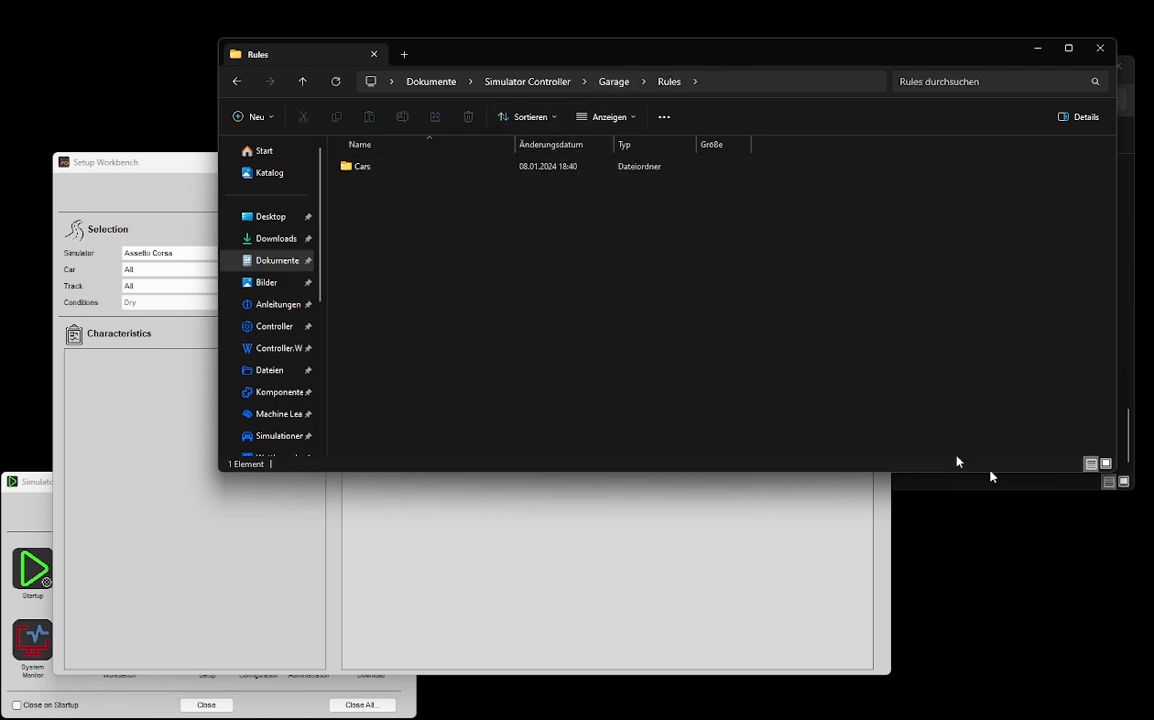
{"action": "double_click", "coordinate": [350, 167]}
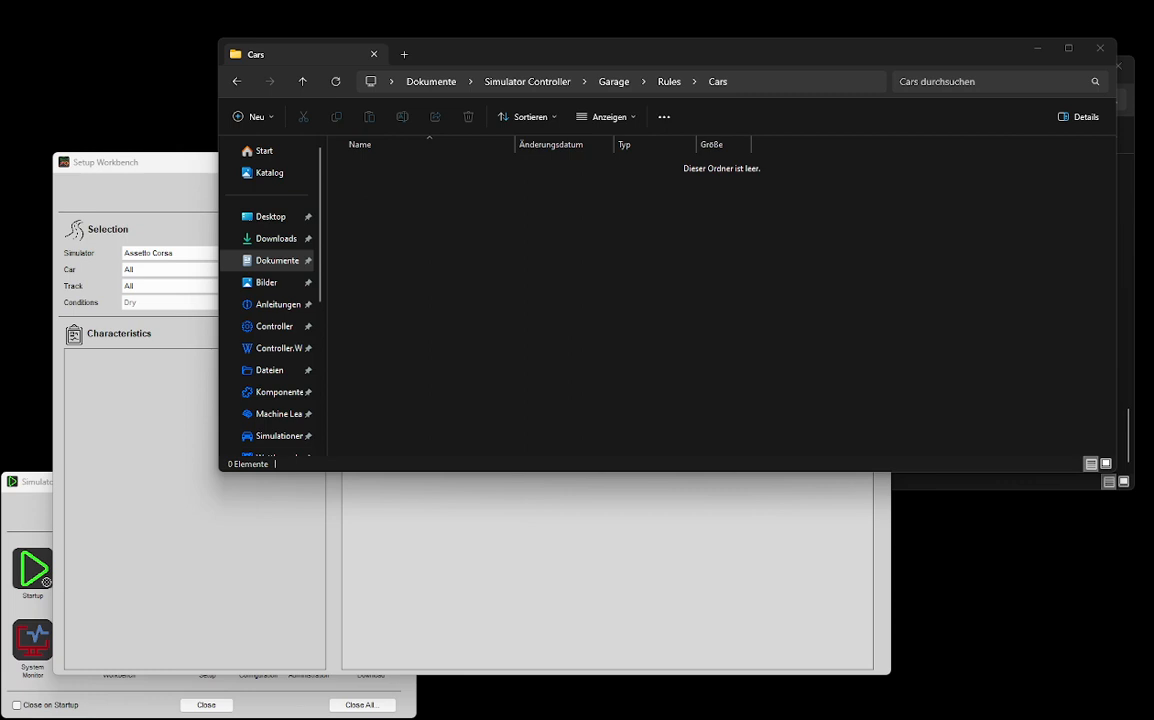
{"action": "left_click_drag", "start_coordinate": [687, 565], "coordinate": [458, 317]}
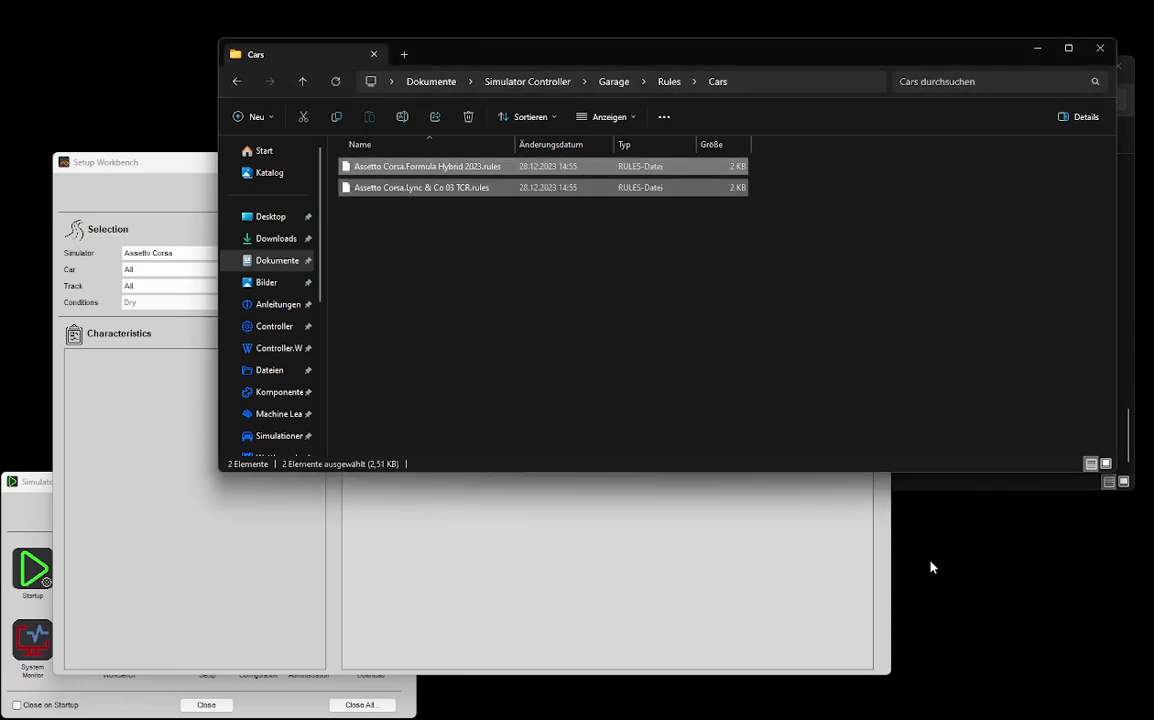
Step: Look through the Assetto Corsa car choices in Setup Workbench for the added mod cars, leaving the selection at All
{"action": "left_click", "coordinate": [547, 537]}
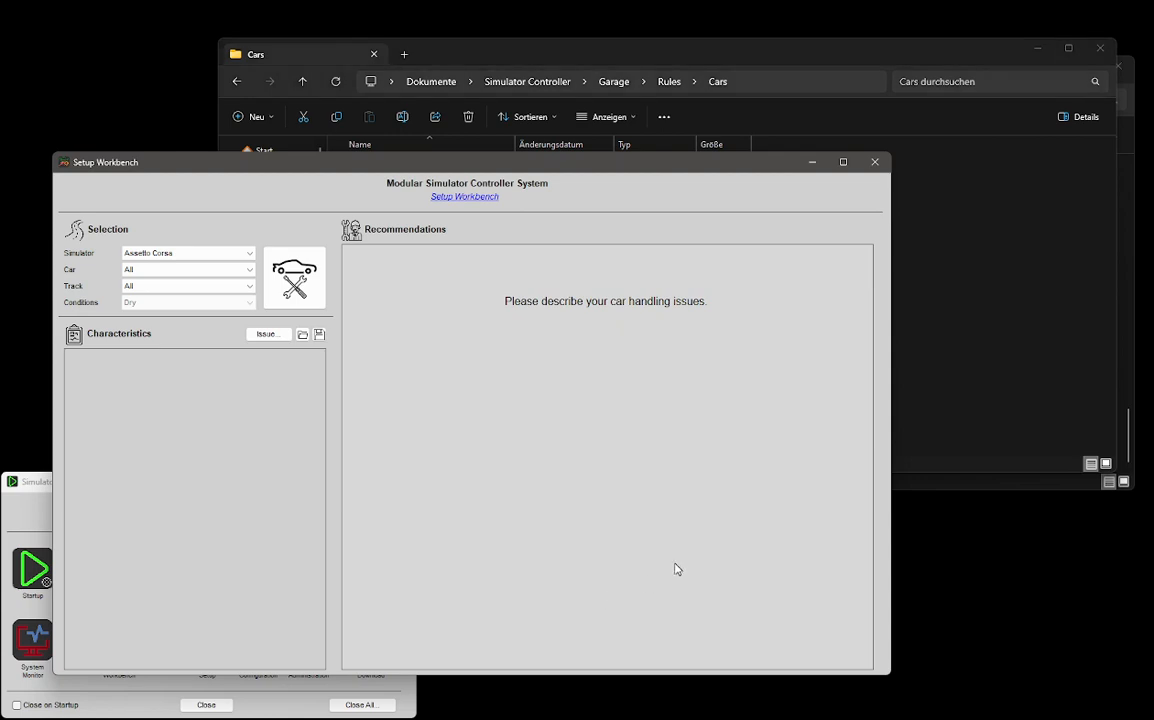
{"action": "left_click", "coordinate": [139, 270]}
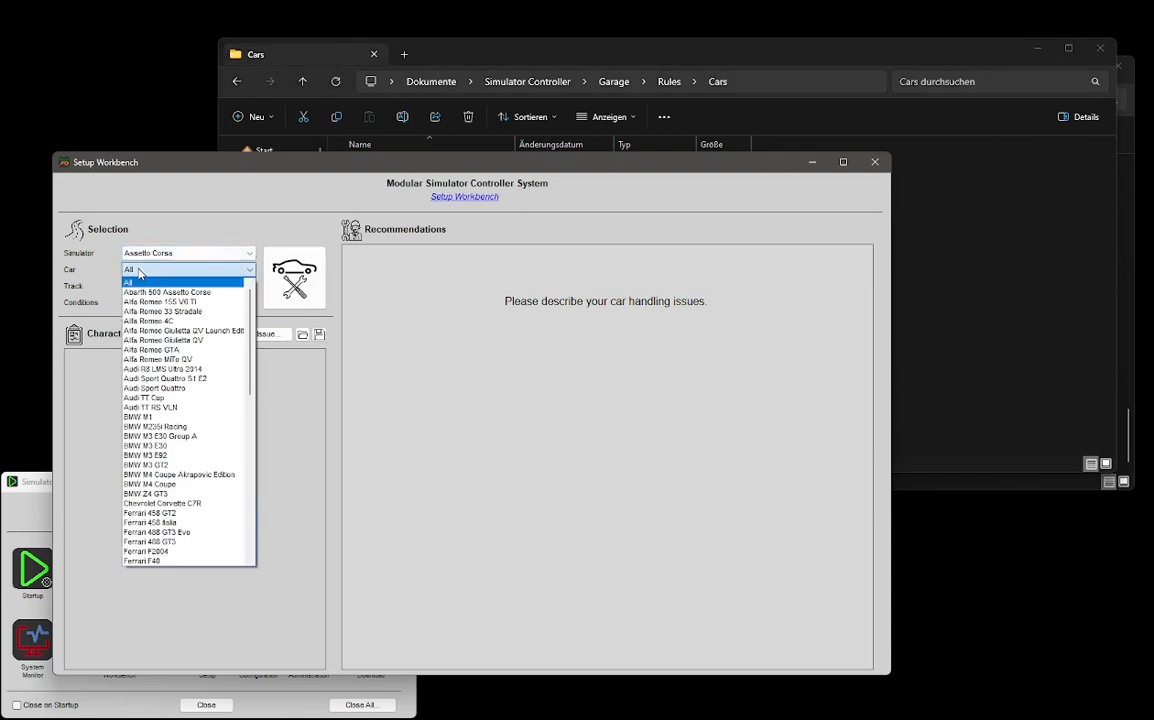
{"action": "scroll", "coordinate": [178, 372], "scroll_direction": "down", "scroll_amount": 18}
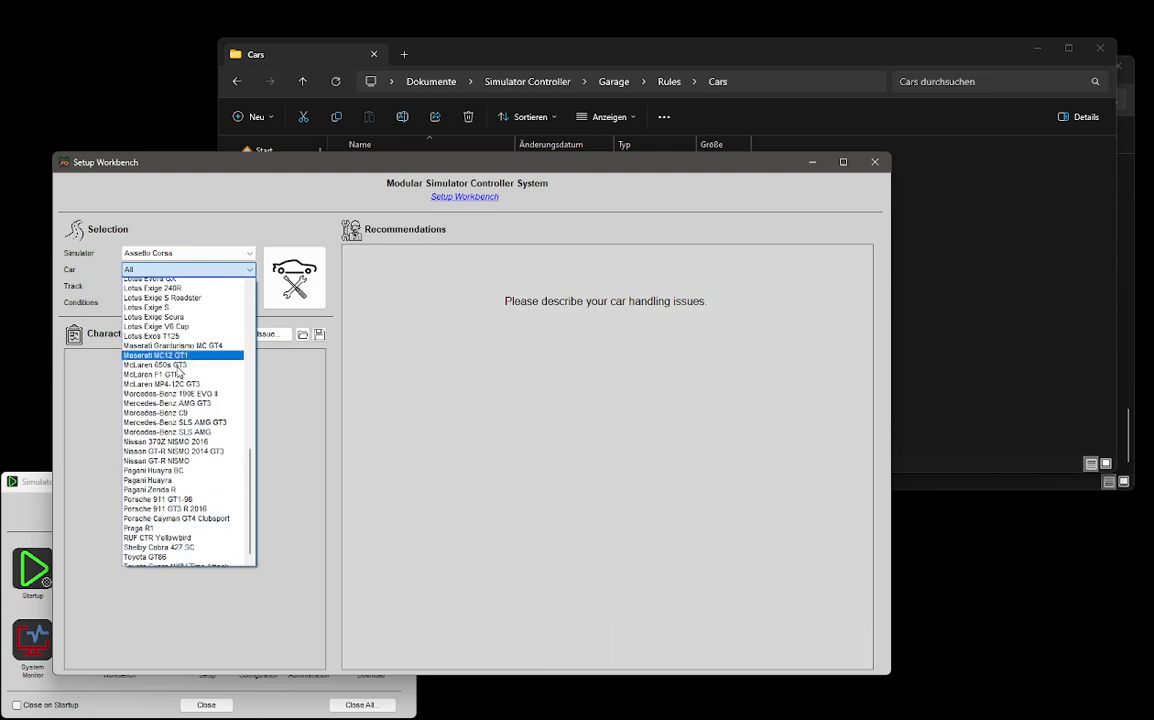
{"action": "scroll", "coordinate": [178, 372], "scroll_direction": "down", "scroll_amount": 1}
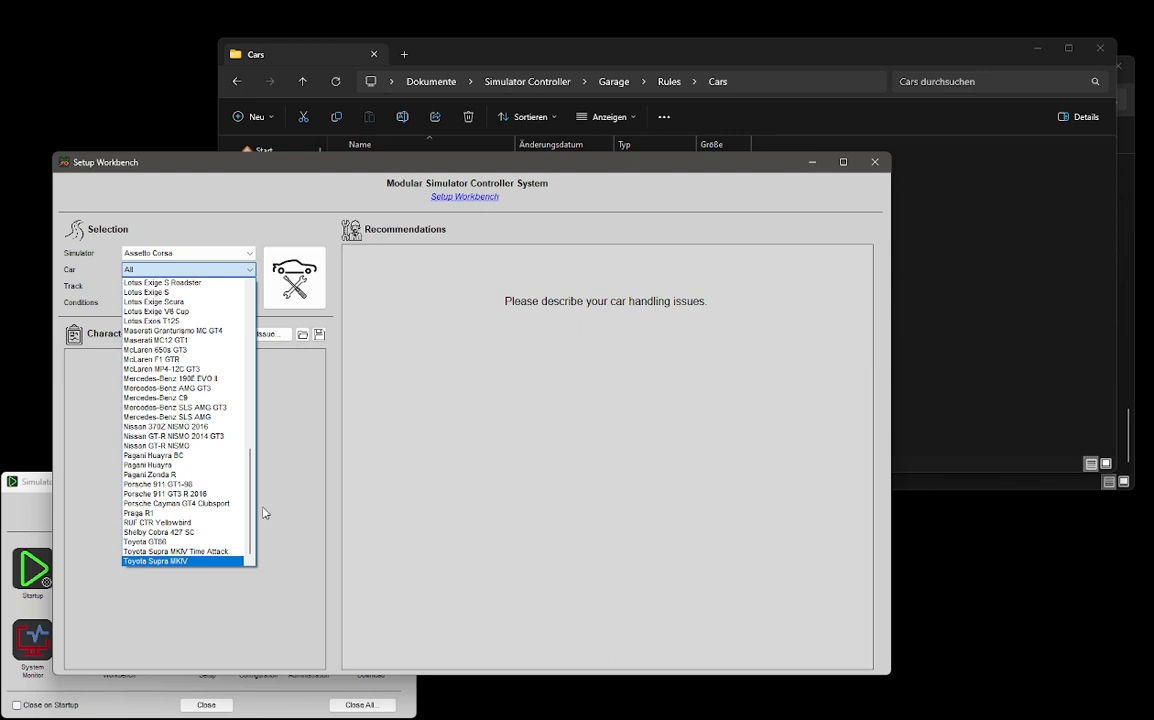
{"action": "left_click", "coordinate": [384, 387]}
Step: Reload Setup Workbench's cars by switching the simulator to Generic and back to Assetto Corsa, and check the end of the car choices
{"action": "left_click", "coordinate": [203, 253]}
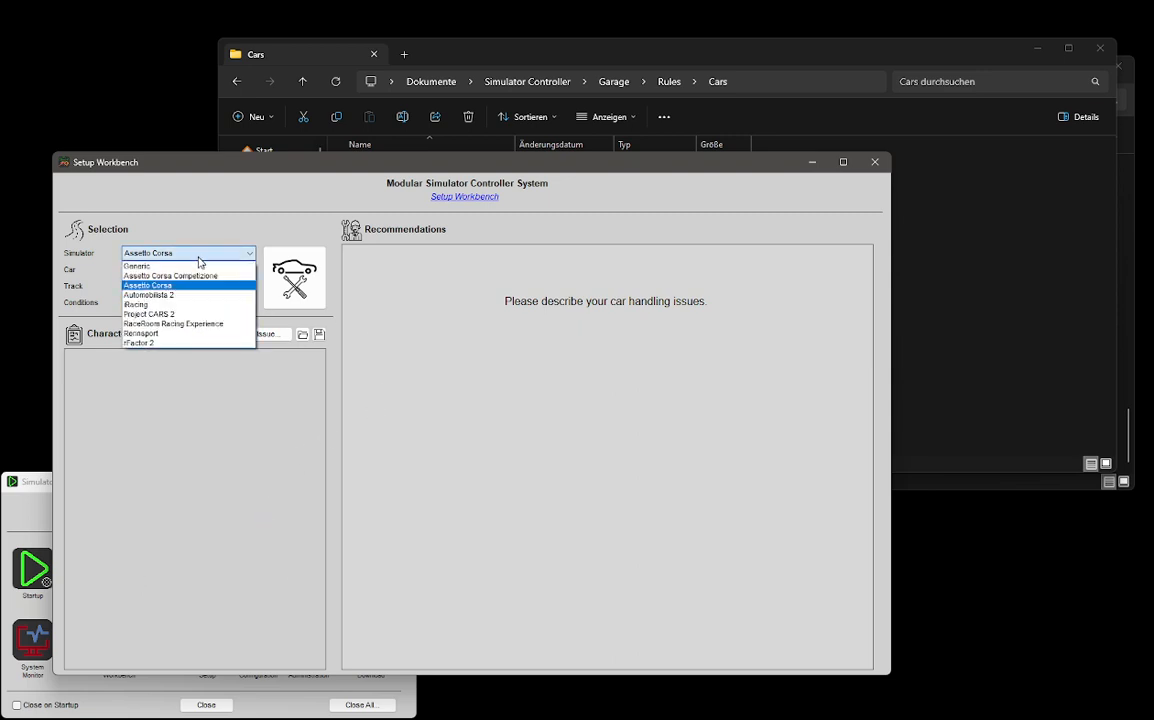
{"action": "left_click", "coordinate": [199, 266]}
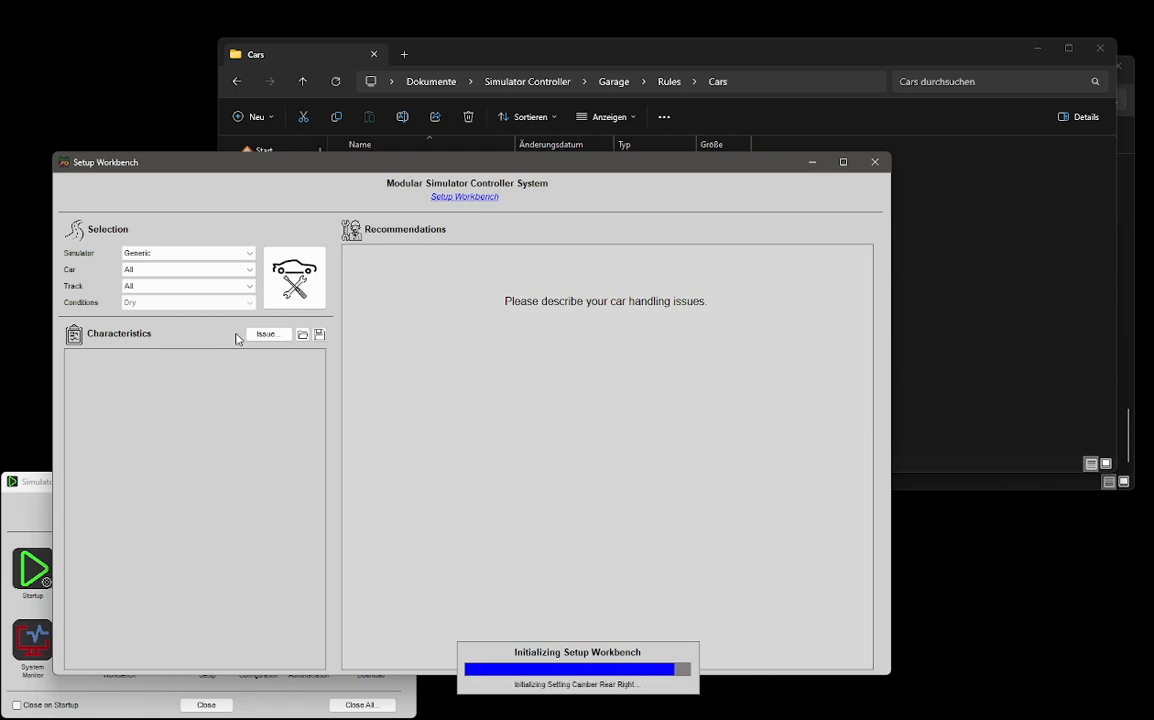
{"action": "left_click", "coordinate": [143, 257]}
{"action": "left_click", "coordinate": [150, 276]}
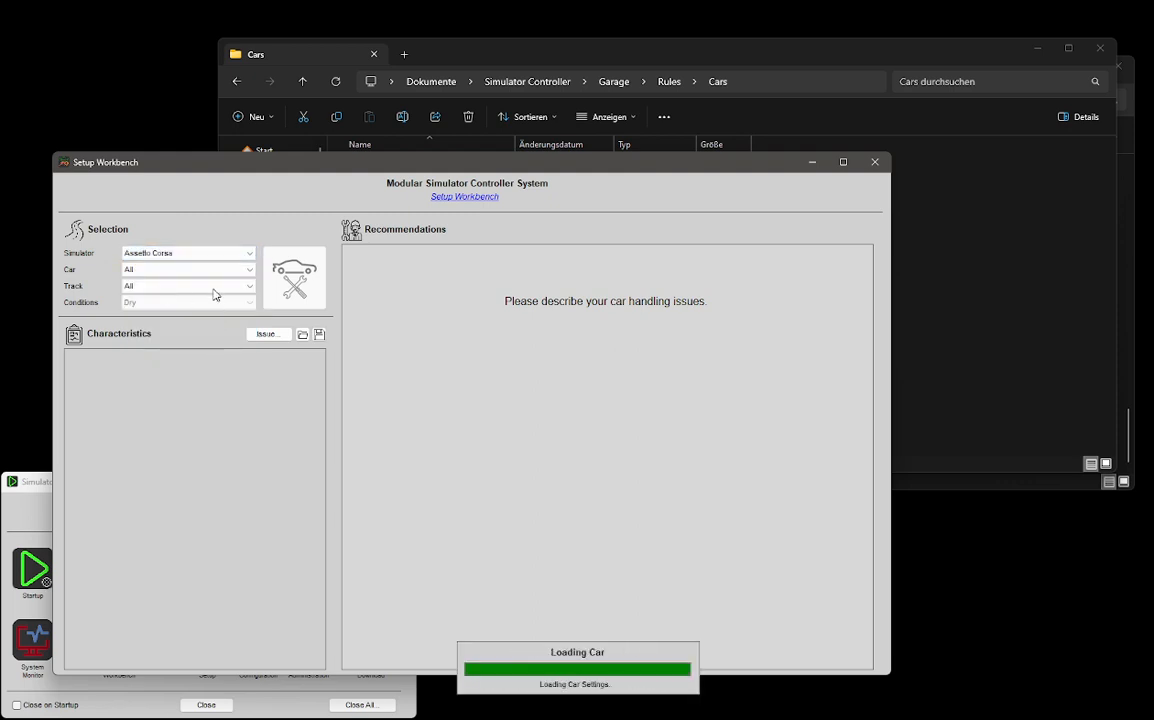
{"action": "left_click", "coordinate": [210, 278]}
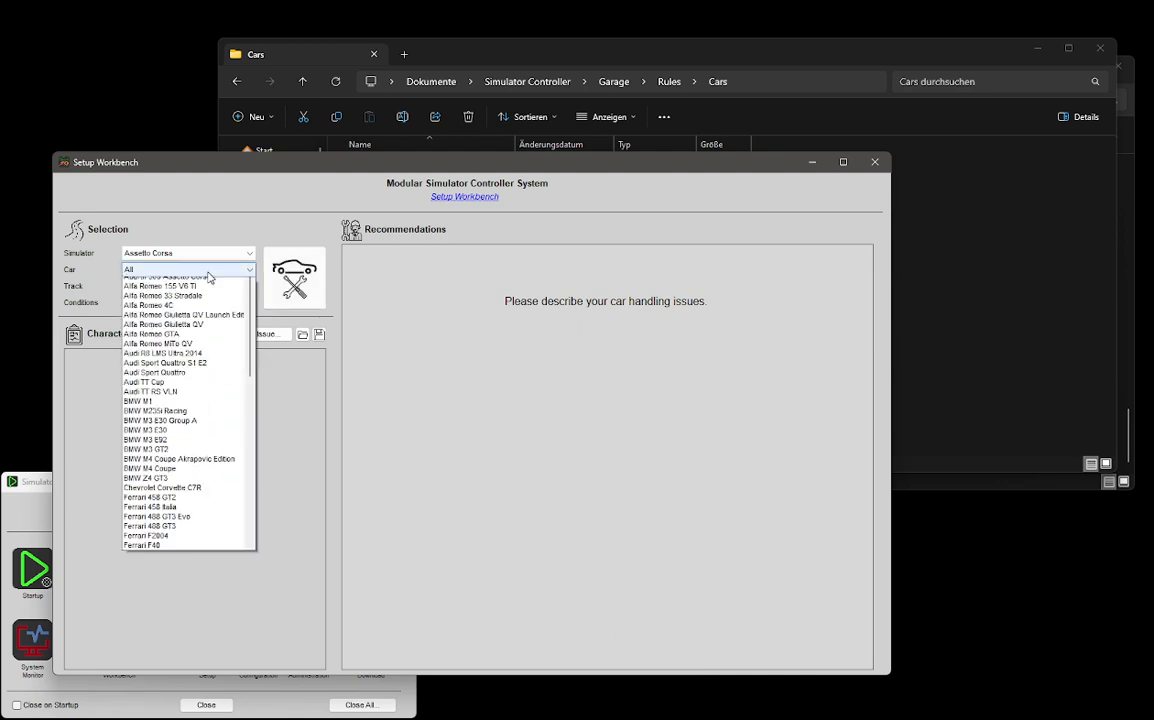
{"action": "scroll", "coordinate": [291, 483], "scroll_direction": "down", "scroll_amount": 18}
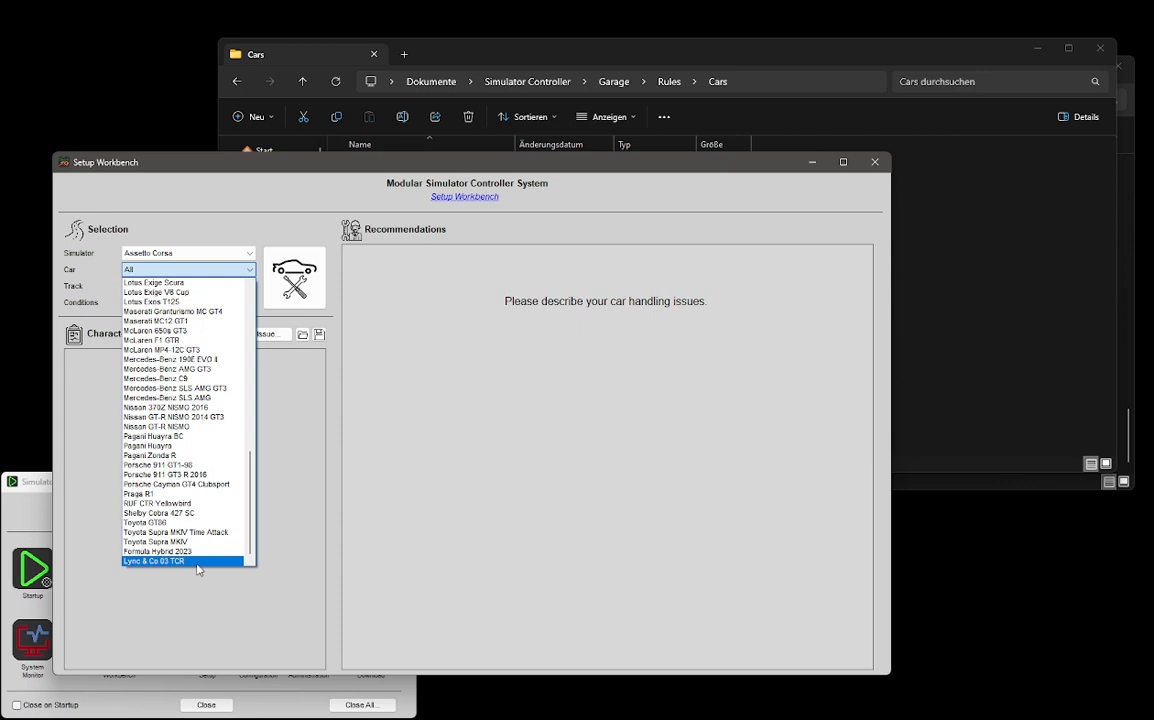
Step: Open Assetto Corsa.Formula Hybrid 2023.ini from the Garage\Definitions\Cars folder in Notepad++ and move its window up beside the folder listing
{"action": "left_click", "coordinate": [595, 58]}
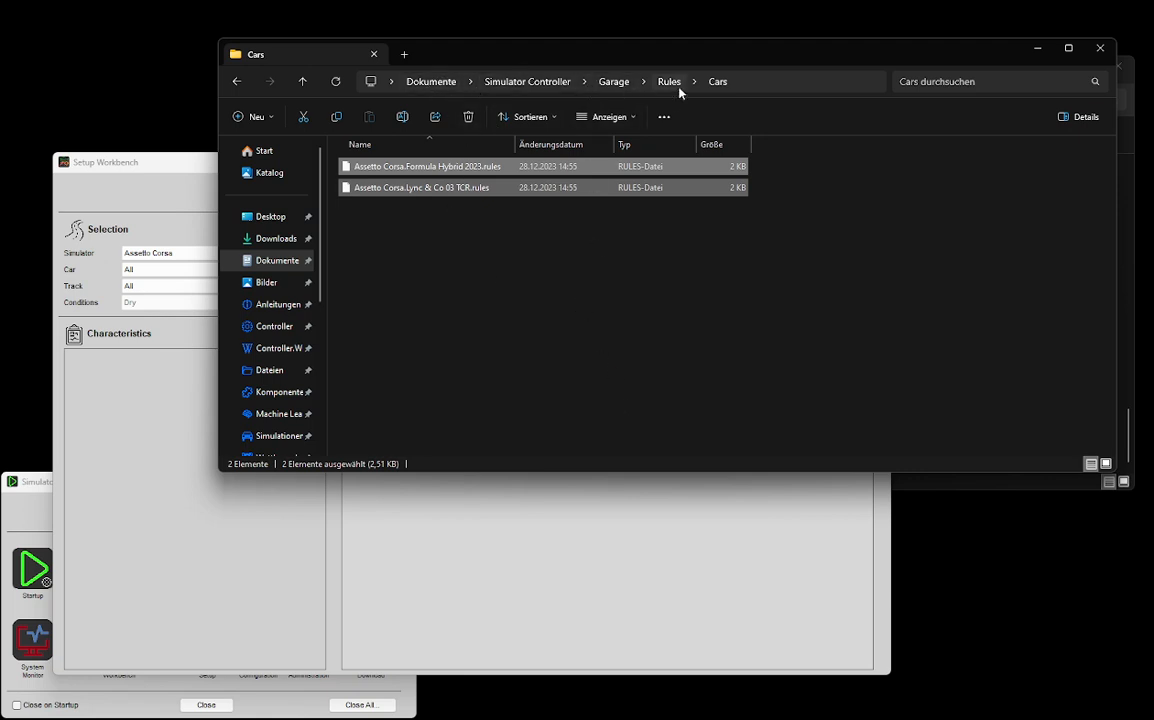
{"action": "left_click", "coordinate": [616, 82]}
{"action": "double_click", "coordinate": [412, 166]}
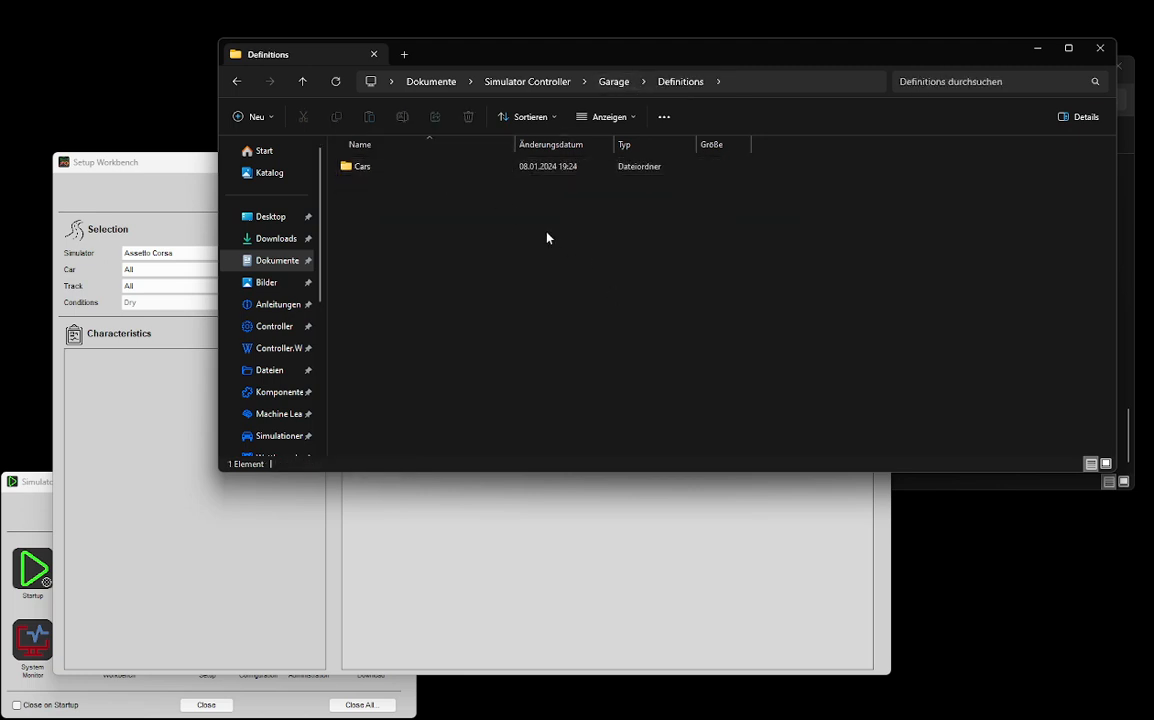
{"action": "double_click", "coordinate": [421, 169]}
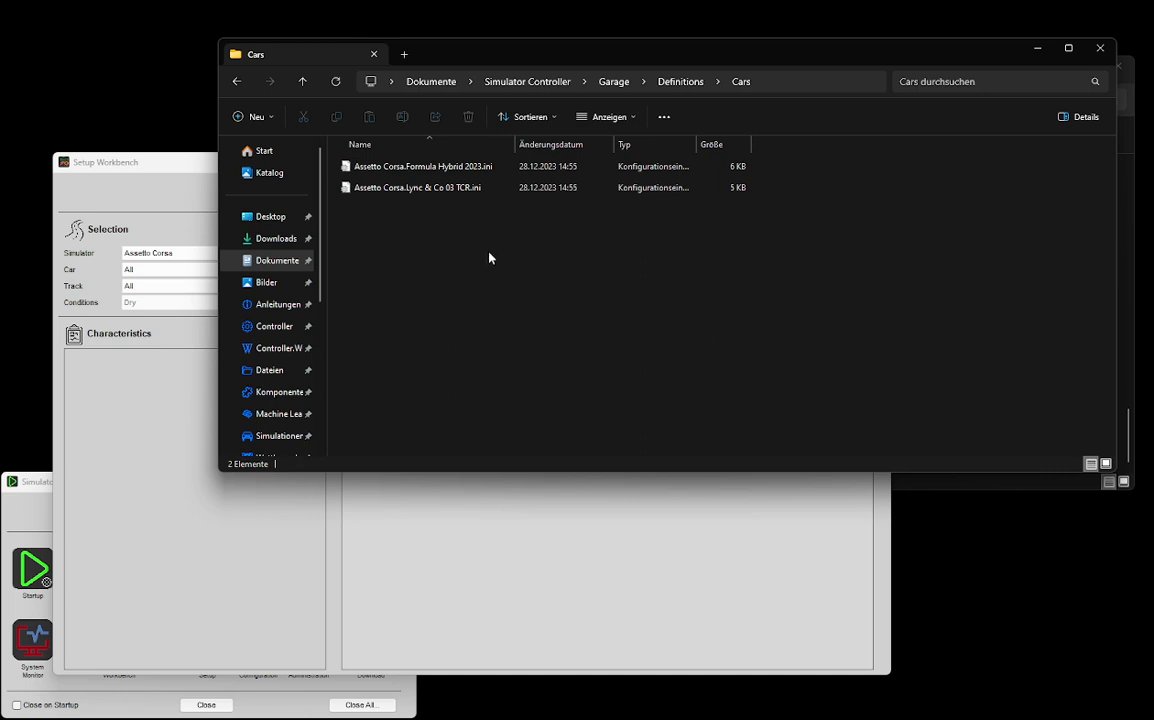
{"action": "left_click", "coordinate": [446, 170]}
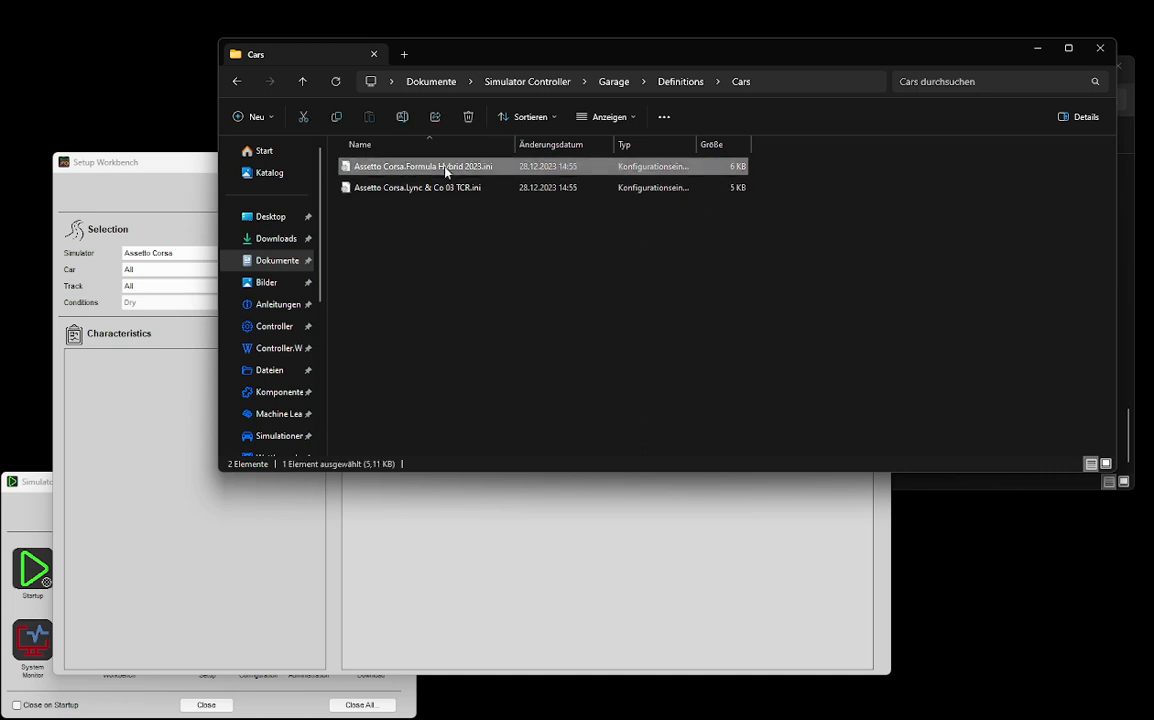
{"action": "double_click", "coordinate": [446, 168]}
{"action": "right_click", "coordinate": [446, 170]}
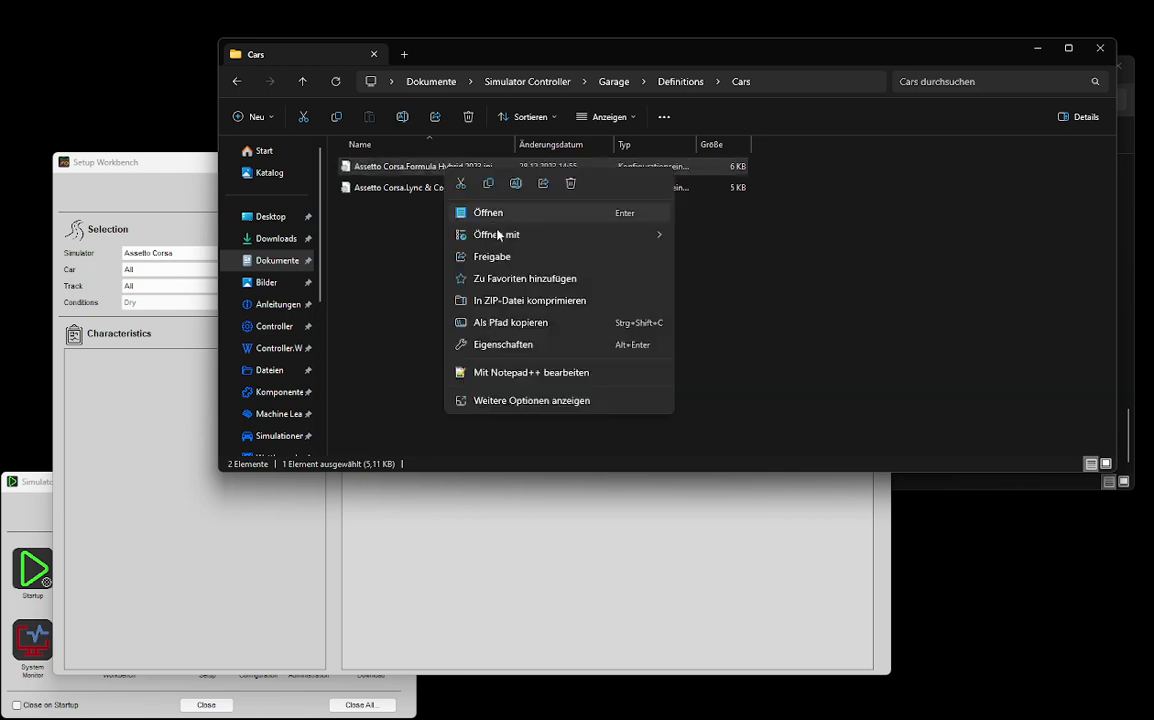
{"action": "mouse_move", "coordinate": [641, 245]}
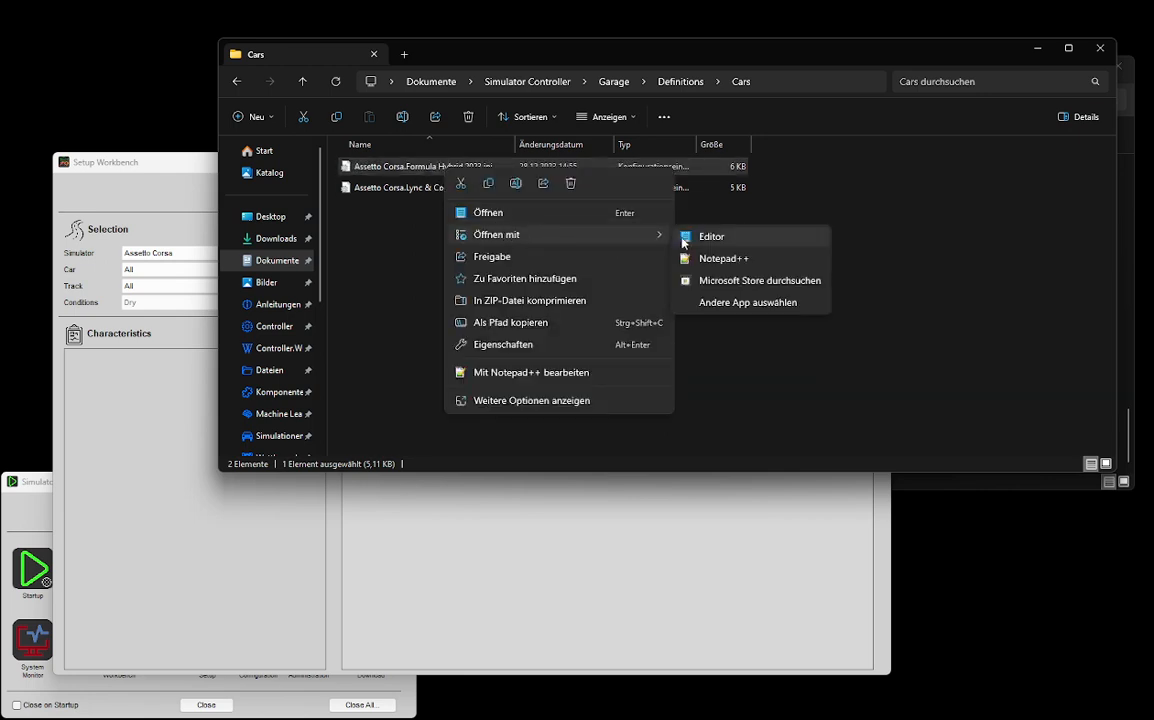
{"action": "left_click", "coordinate": [705, 260]}
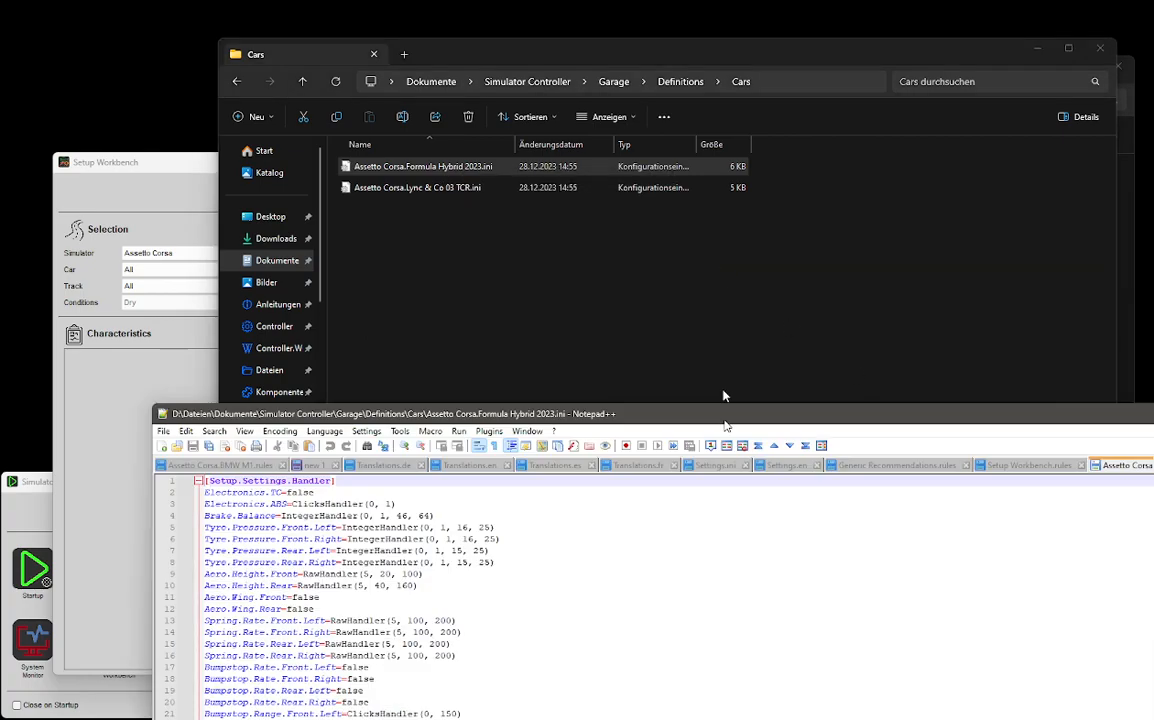
{"action": "left_click_drag", "start_coordinate": [721, 399], "coordinate": [1056, 140]}
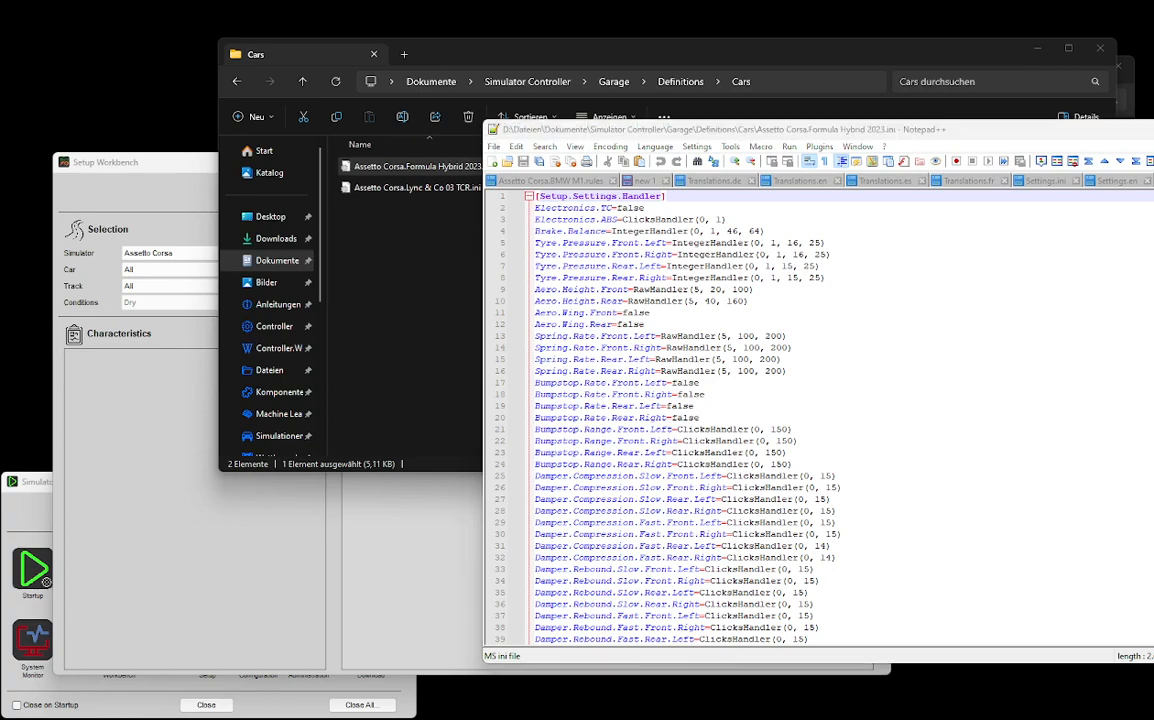
Step: Bring the browser with the Setup Workbench wiki page into view, and resize and position its window to fit the screen
{"action": "left_click_drag", "start_coordinate": [470, 719], "coordinate": [470, 53]}
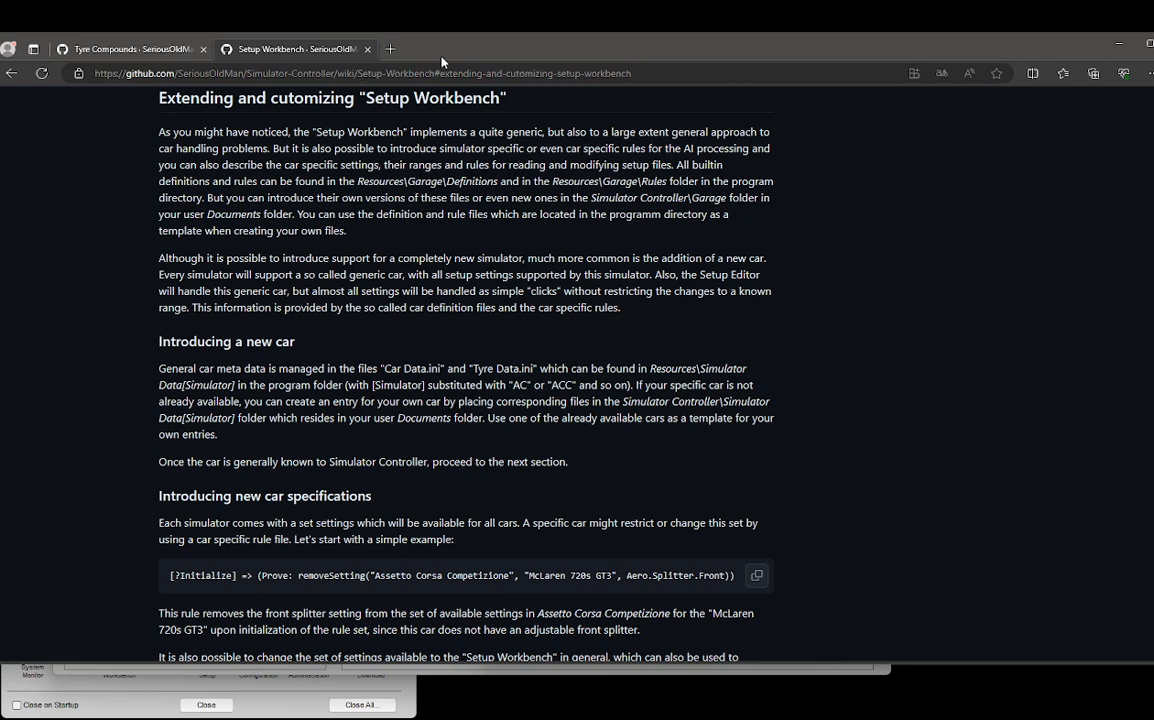
{"action": "double_click", "coordinate": [405, 42]}
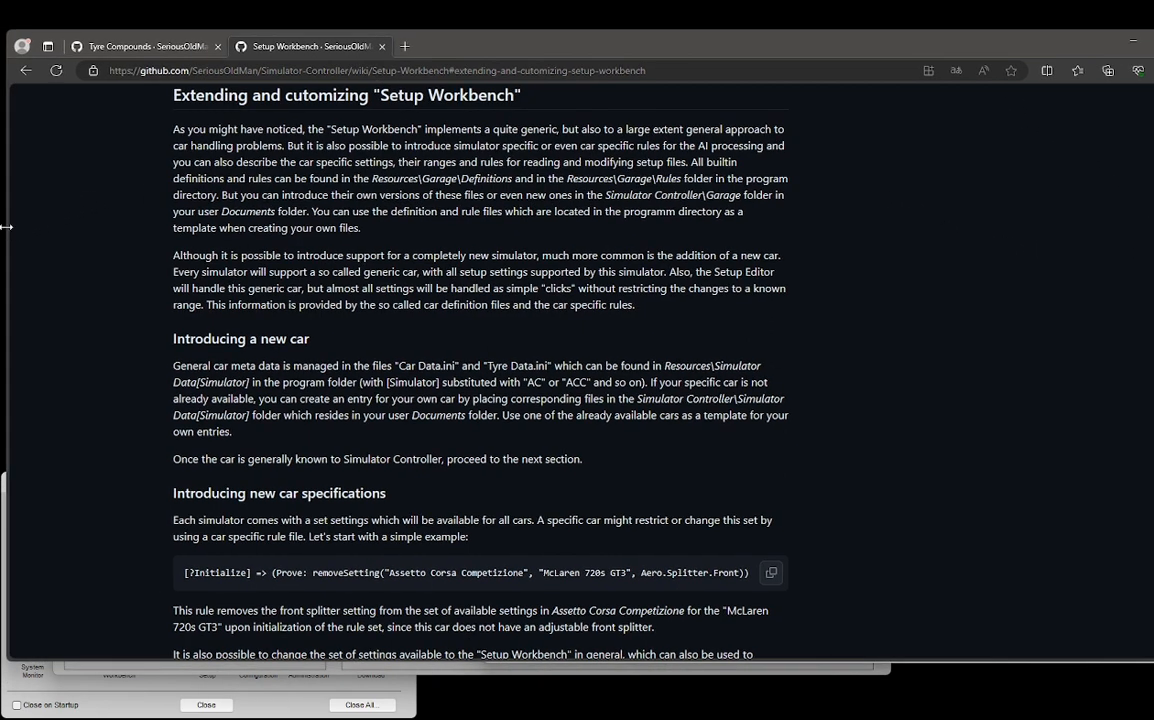
{"action": "left_click_drag", "start_coordinate": [8, 205], "coordinate": [125, 205]}
{"action": "left_click_drag", "start_coordinate": [632, 63], "coordinate": [553, 73]}
{"action": "left_click_drag", "start_coordinate": [1100, 447], "coordinate": [1139, 443]}
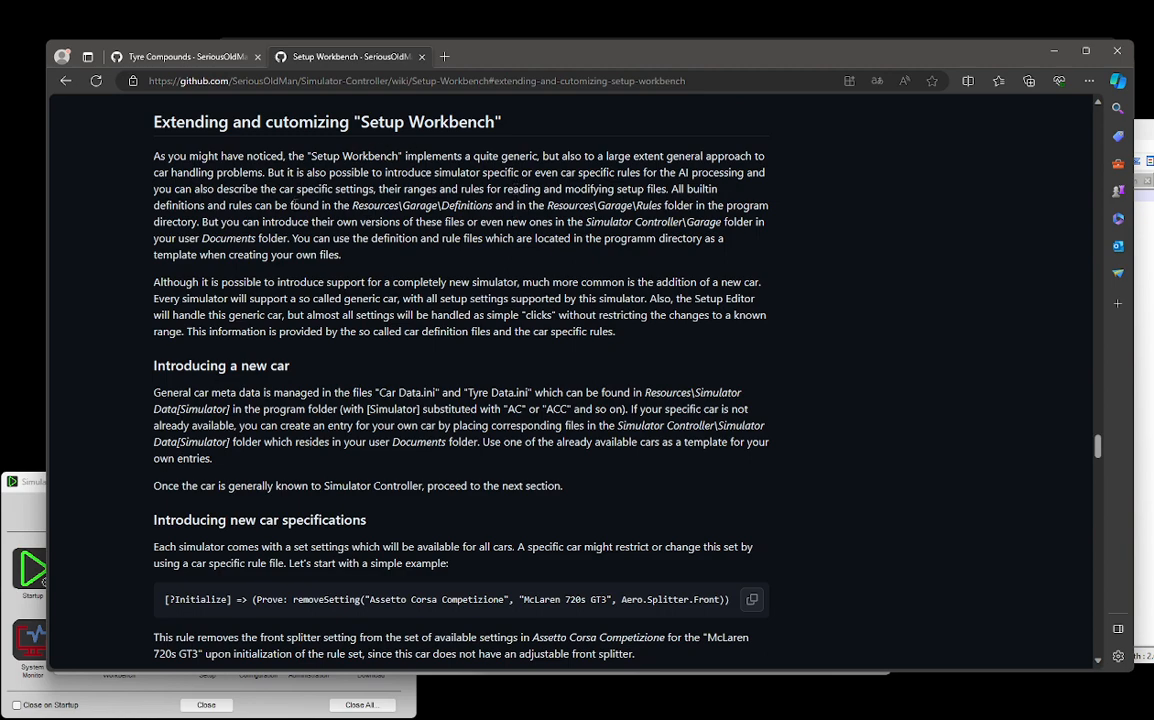
Step: Read the wiki's explanation of car-specific rule and definition files and their naming schemes, and put the browser away
{"action": "scroll", "coordinate": [388, 260], "scroll_direction": "down", "scroll_amount": 1}
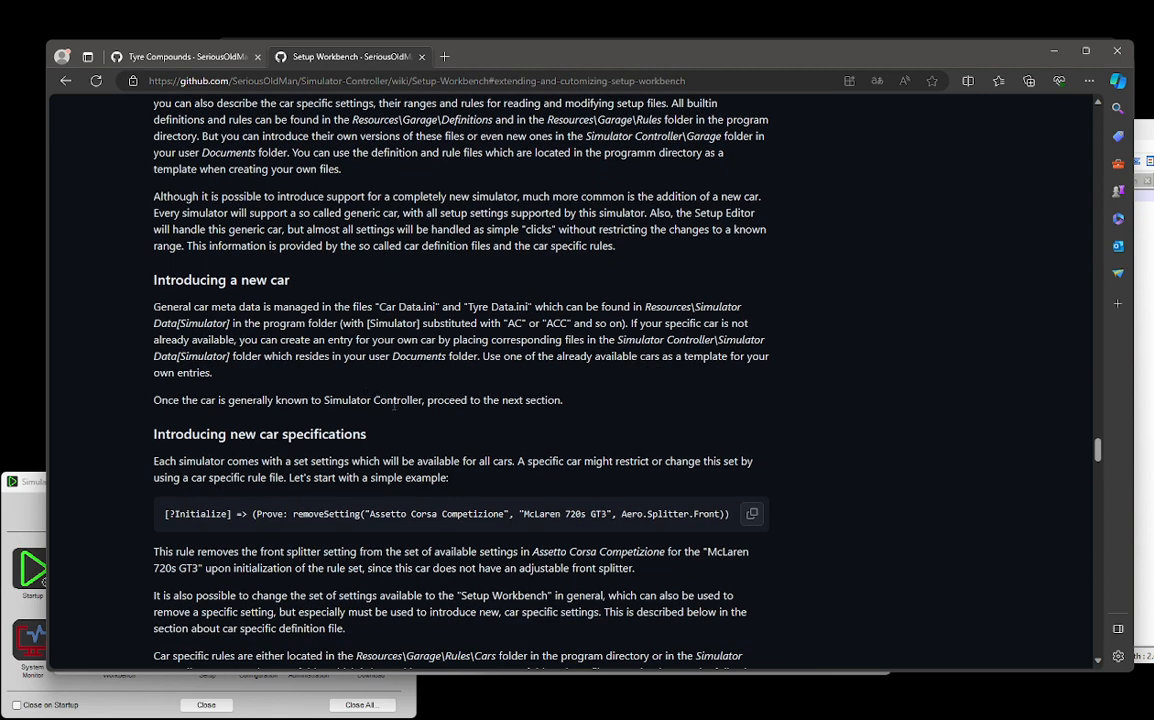
{"action": "scroll", "coordinate": [285, 437], "scroll_direction": "down", "scroll_amount": 4}
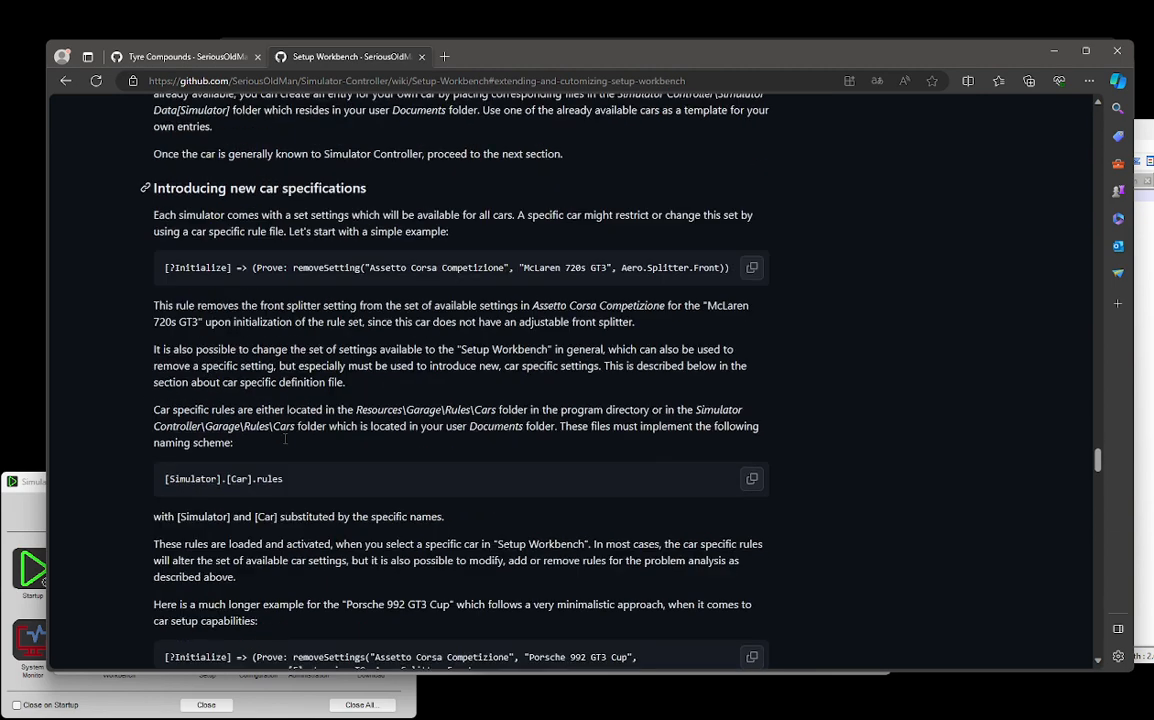
{"action": "scroll", "coordinate": [285, 441], "scroll_direction": "down", "scroll_amount": 7}
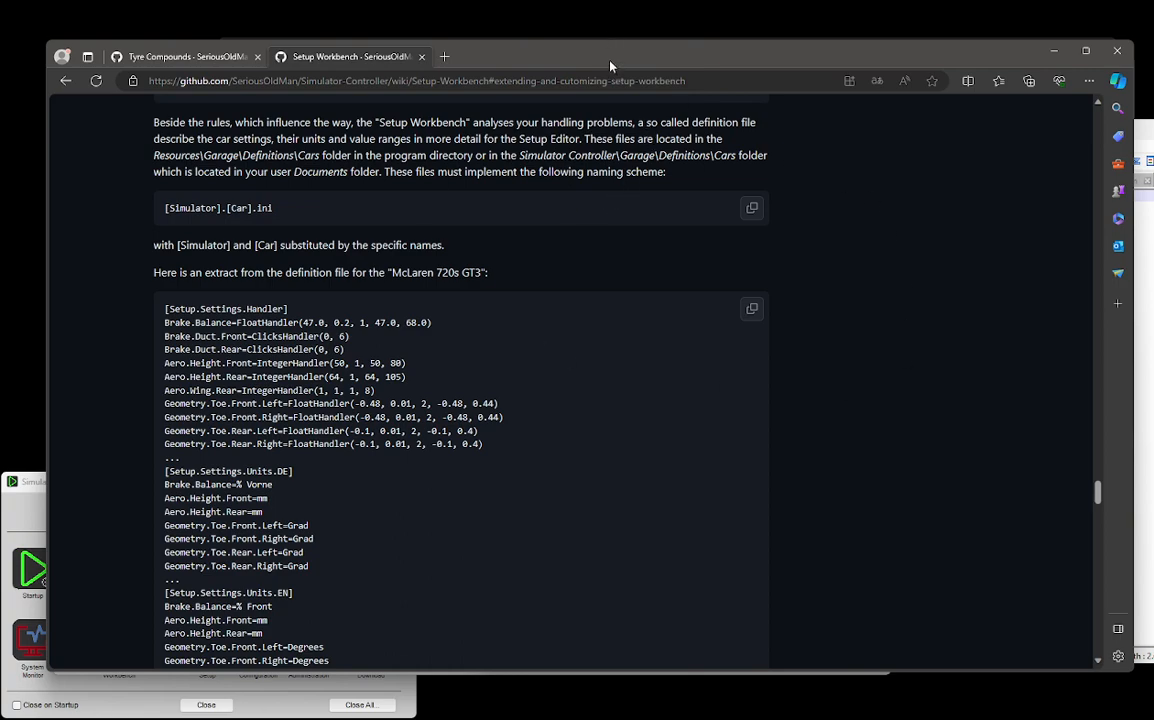
{"action": "left_click_drag", "start_coordinate": [610, 52], "coordinate": [0, 719]}
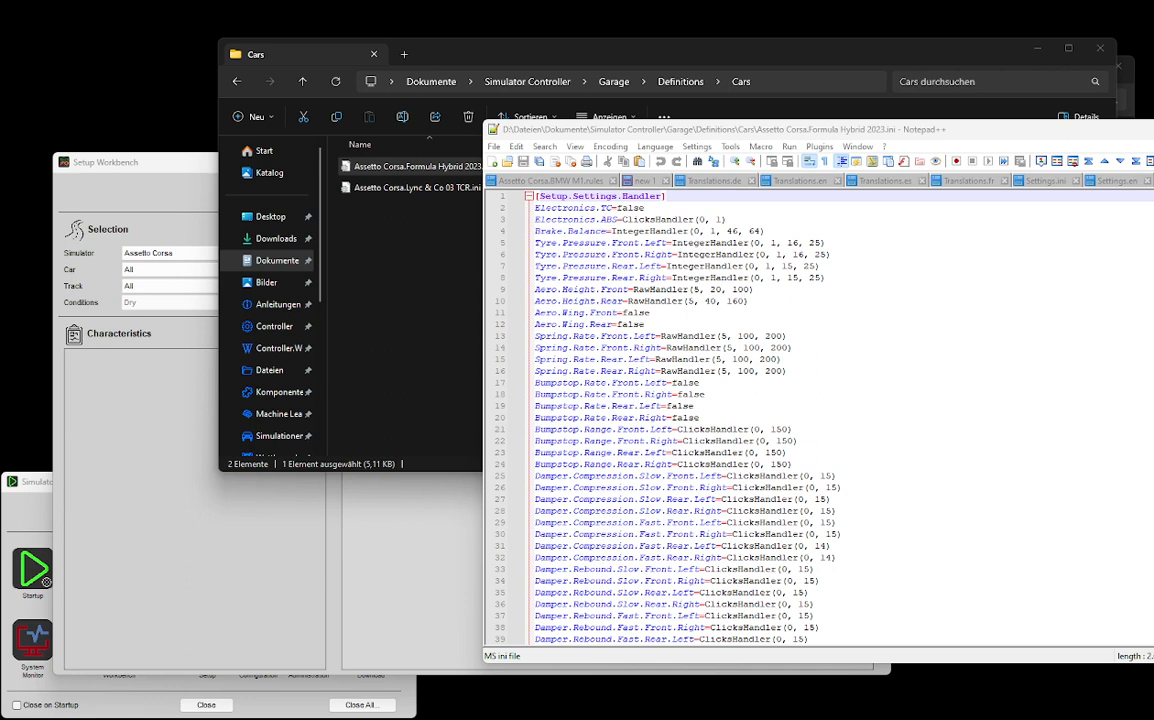
Step: Examine the Electronics.ABS, Electronics.TC and Brake.Balance handlers in the Formula Hybrid 2023 definition, highlighting ClicksHandler, false and IntegerHandler's first argument
{"action": "left_click_drag", "start_coordinate": [622, 220], "coordinate": [728, 221]}
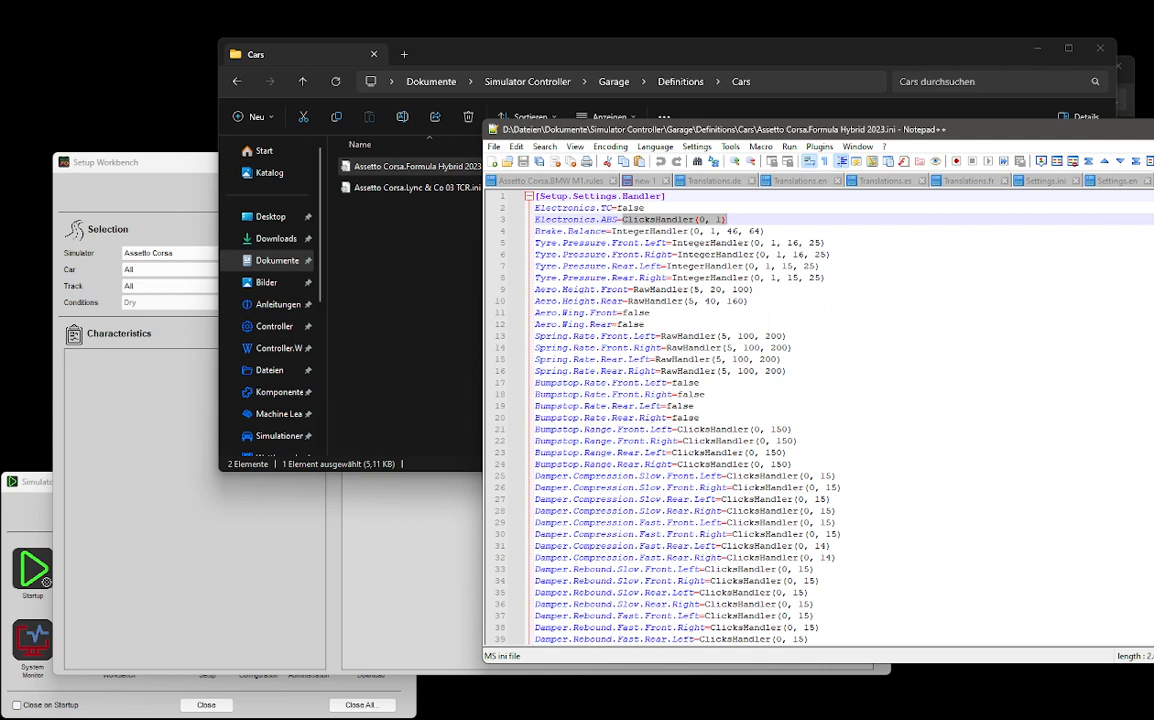
{"action": "double_click", "coordinate": [580, 208]}
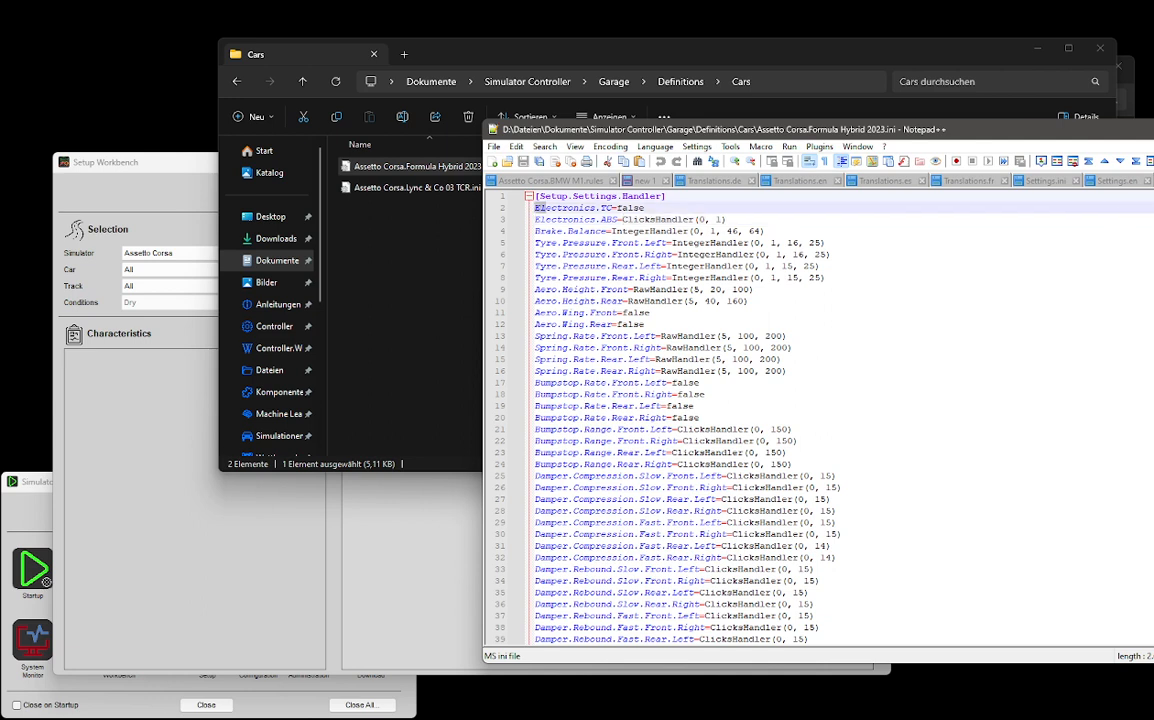
{"action": "left_click_drag", "start_coordinate": [598, 208], "coordinate": [611, 208]}
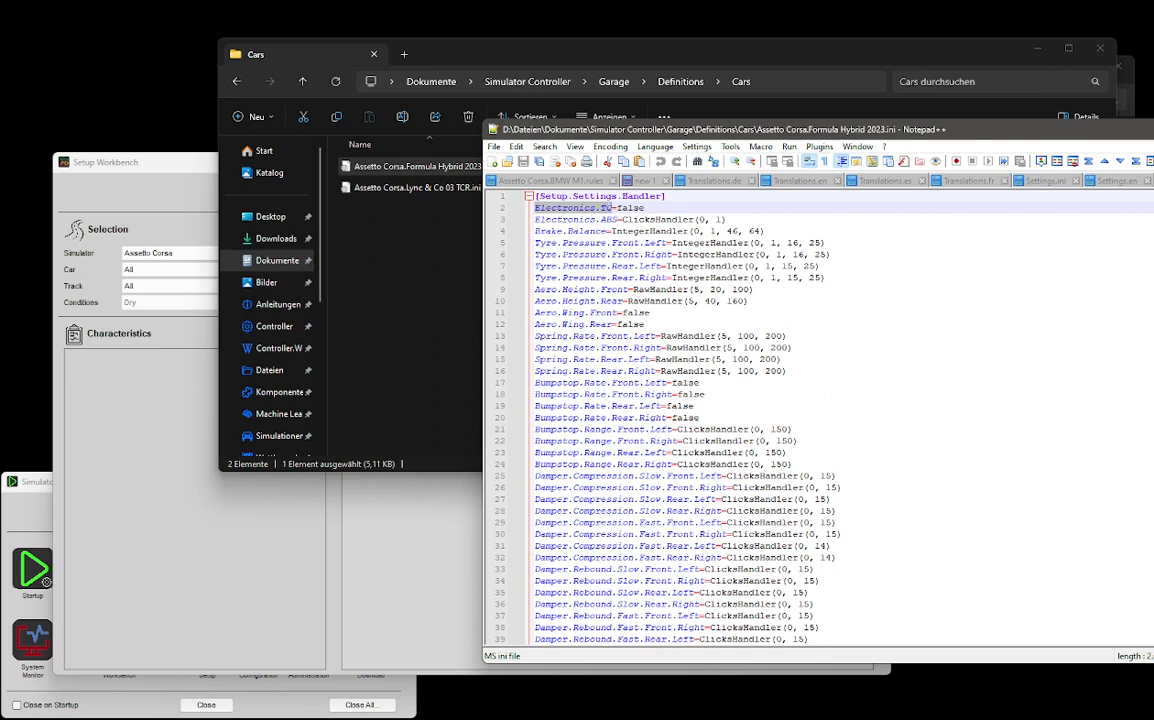
{"action": "double_click", "coordinate": [630, 208]}
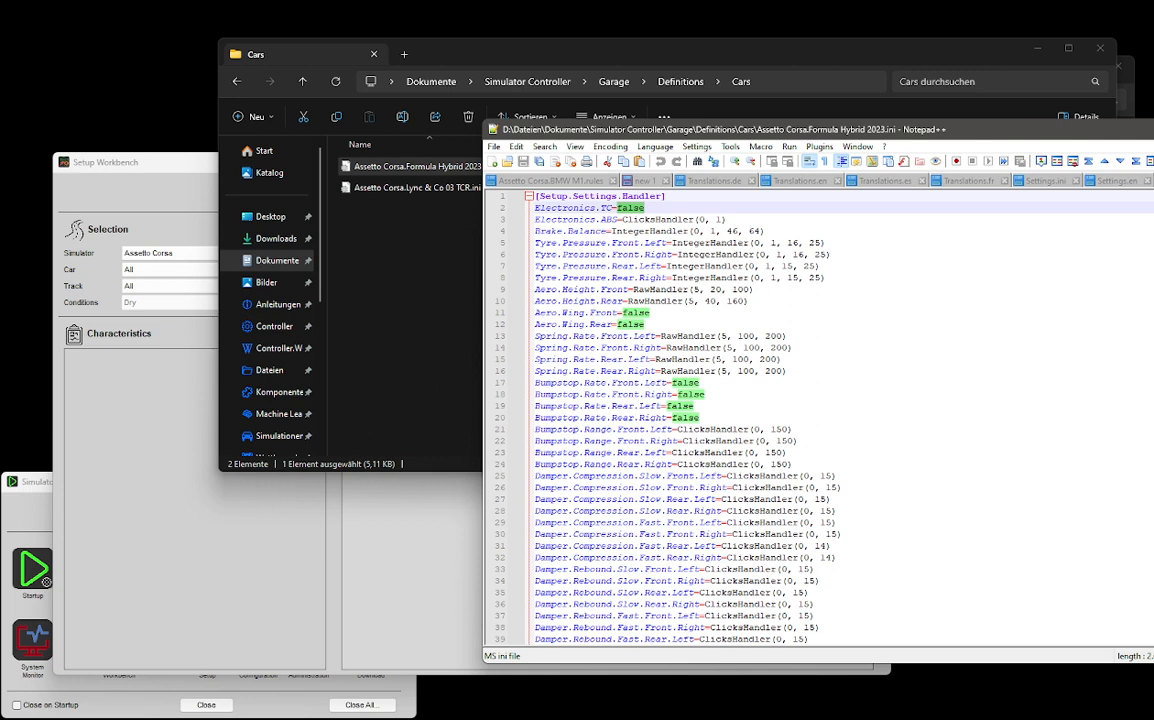
{"action": "left_click", "coordinate": [708, 231]}
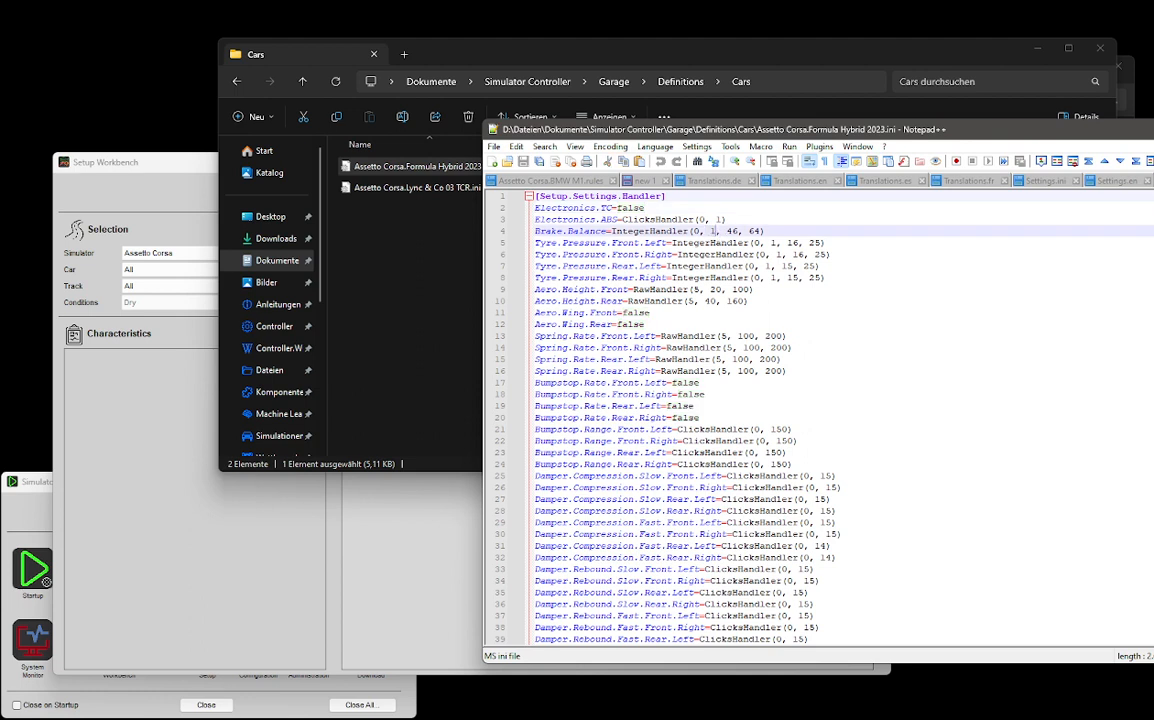
{"action": "double_click", "coordinate": [697, 231]}
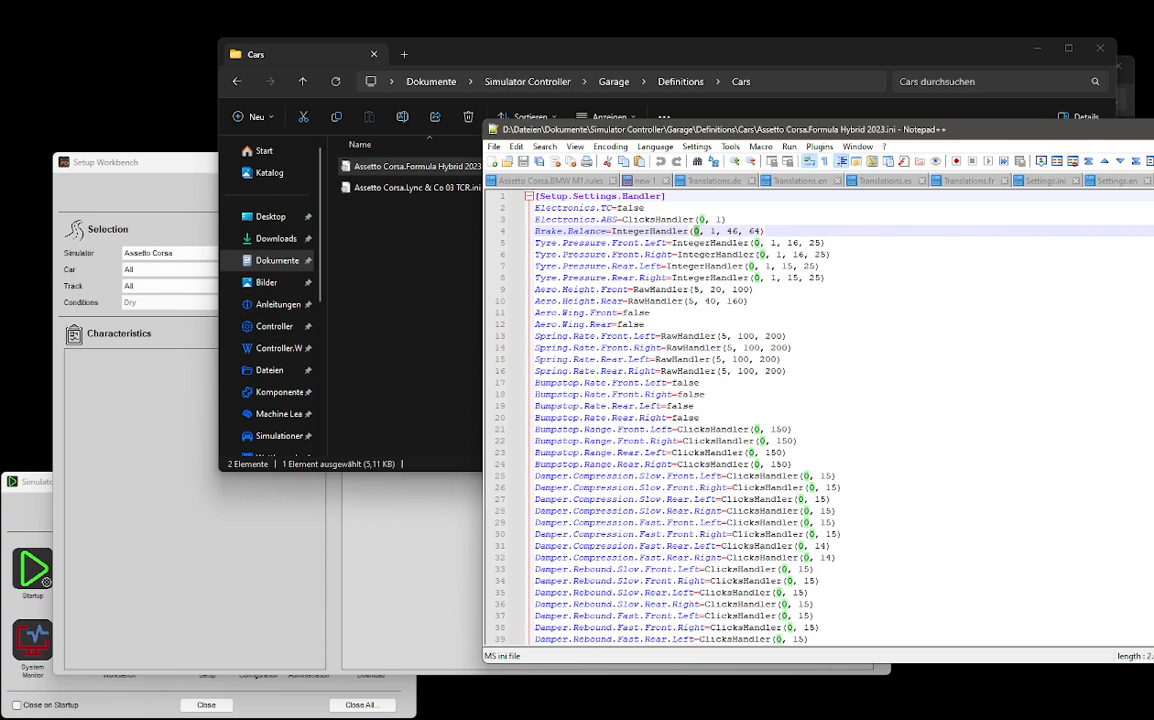
Step: Read the wiki's descriptions of the Raw, Clicks, Integer, Decimal and Enumeration handlers, and put the browser away
{"action": "left_click_drag", "start_coordinate": [590, 719], "coordinate": [692, 69]}
{"action": "scroll", "coordinate": [605, 371], "scroll_direction": "down", "scroll_amount": 8}
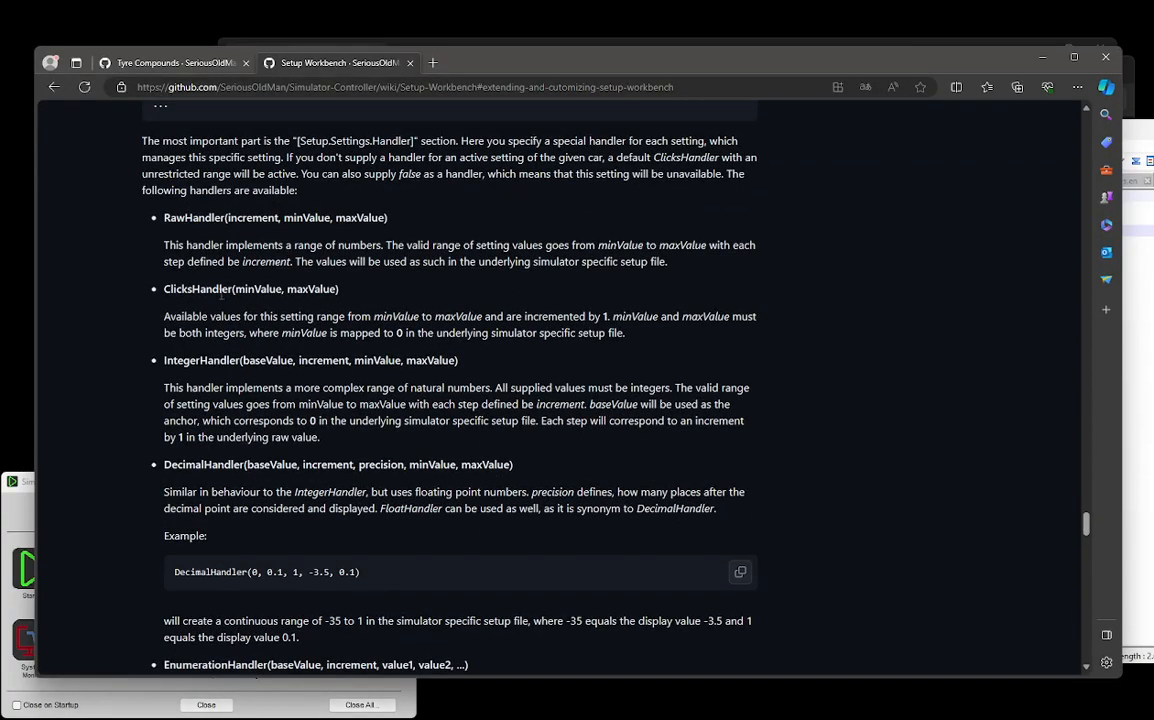
{"action": "scroll", "coordinate": [228, 335], "scroll_direction": "down", "scroll_amount": 1}
{"action": "scroll", "coordinate": [228, 335], "scroll_direction": "down", "scroll_amount": 2}
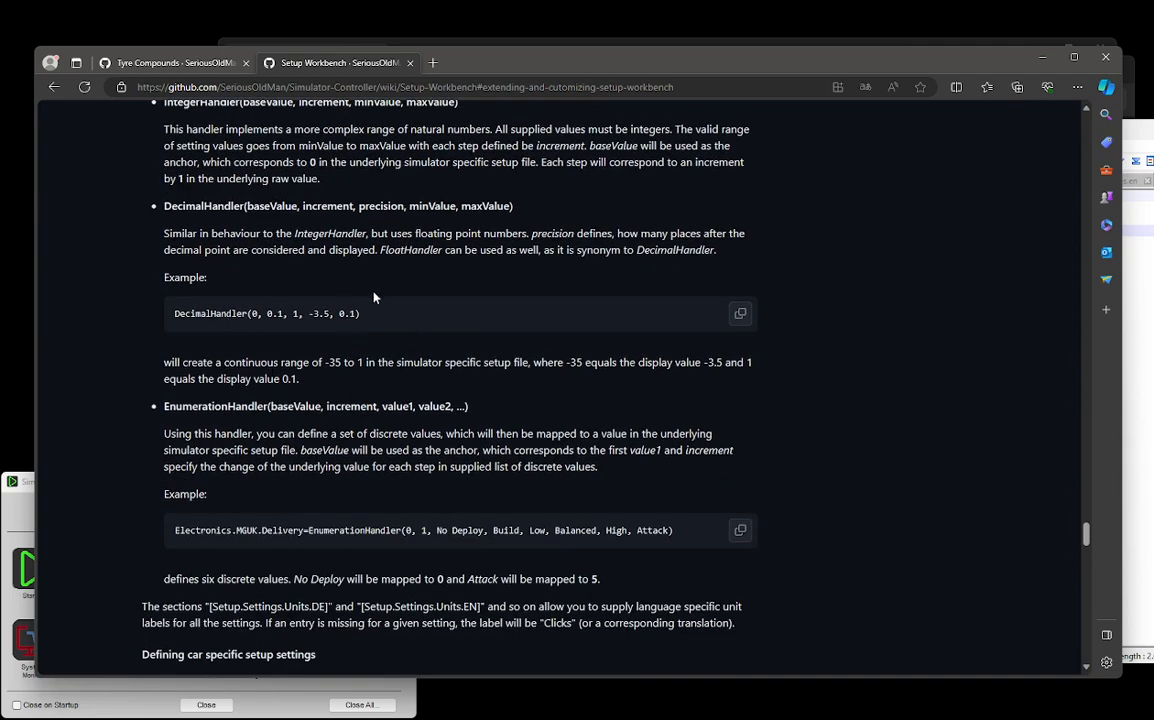
{"action": "left_click", "coordinate": [1041, 57]}
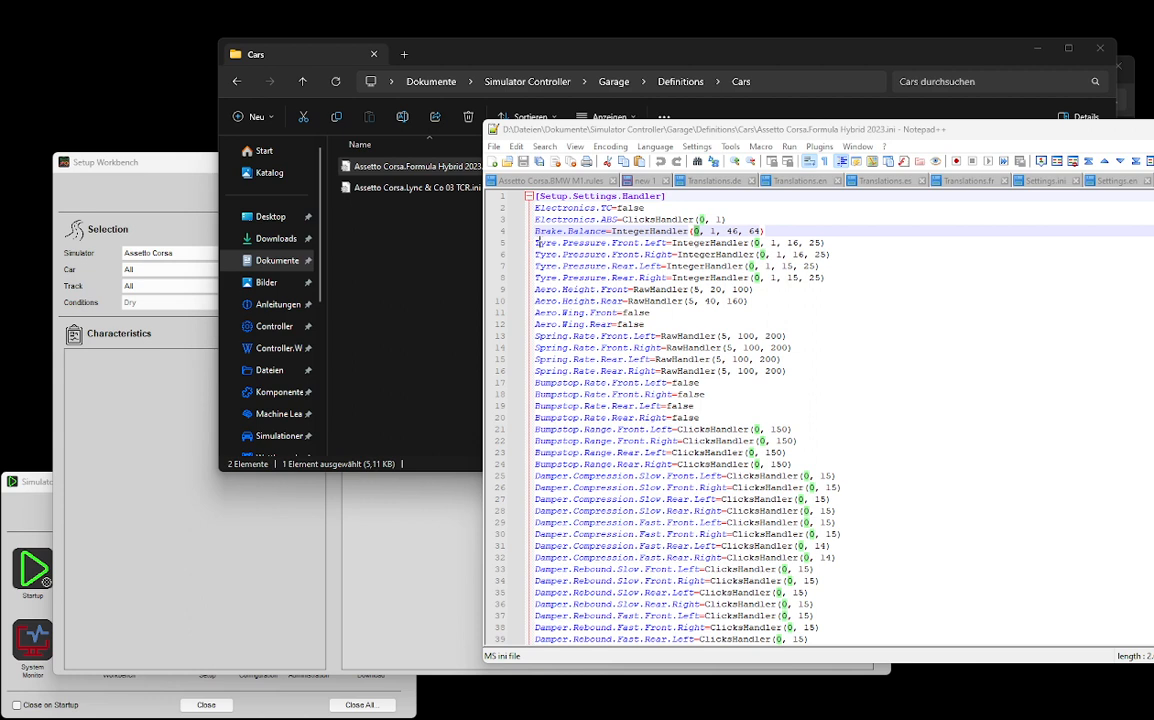
Step: Highlight the Tyre.Pressure.Front.Left entry in the definition file and bring the Suspension.png screenshot into view
{"action": "left_click_drag", "start_coordinate": [540, 242], "coordinate": [662, 242]}
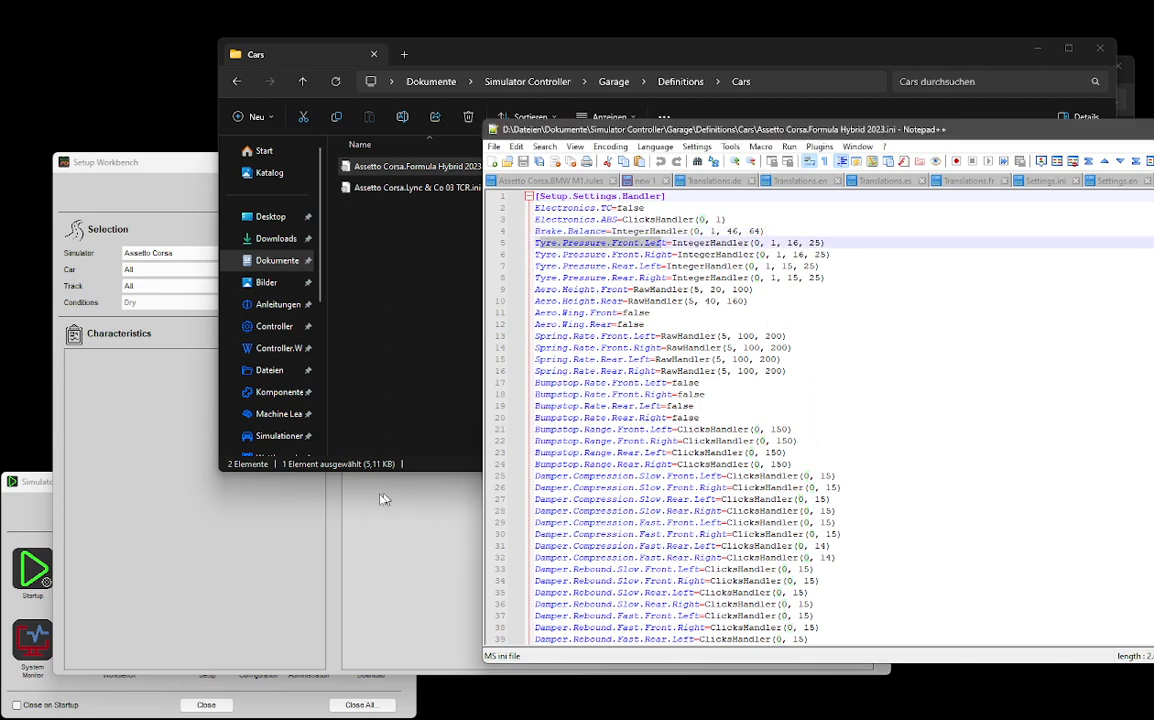
{"action": "left_click", "coordinate": [295, 515]}
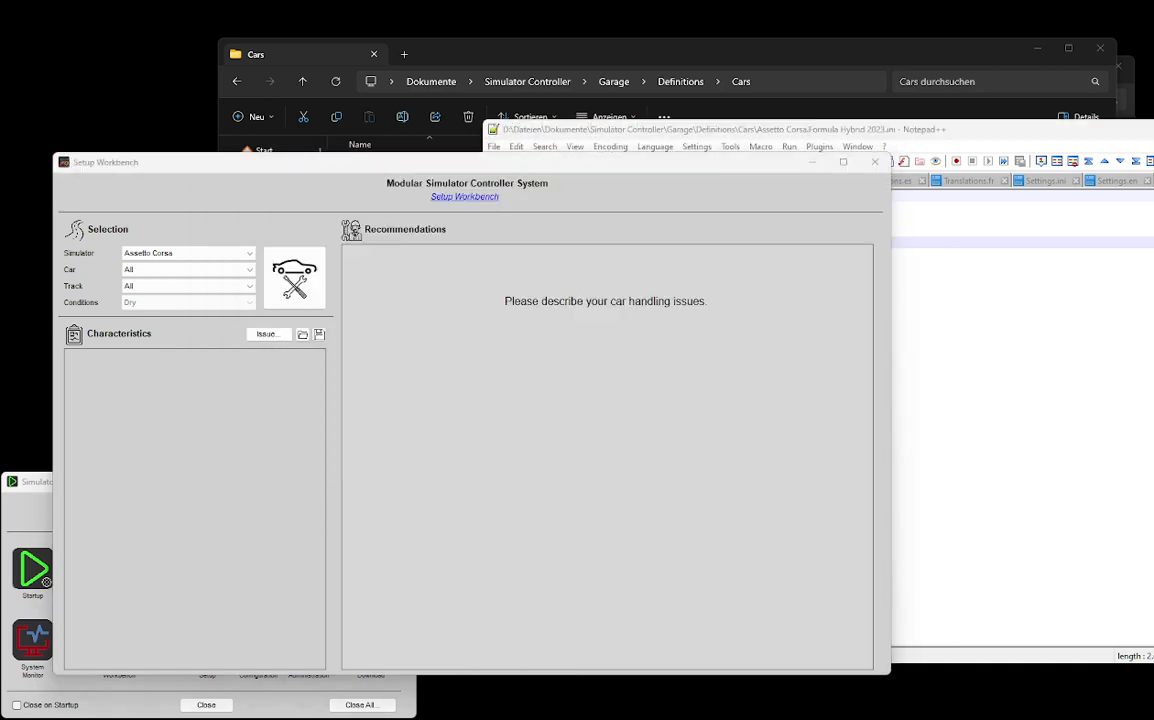
{"action": "key", "text": "alt+Tab"}
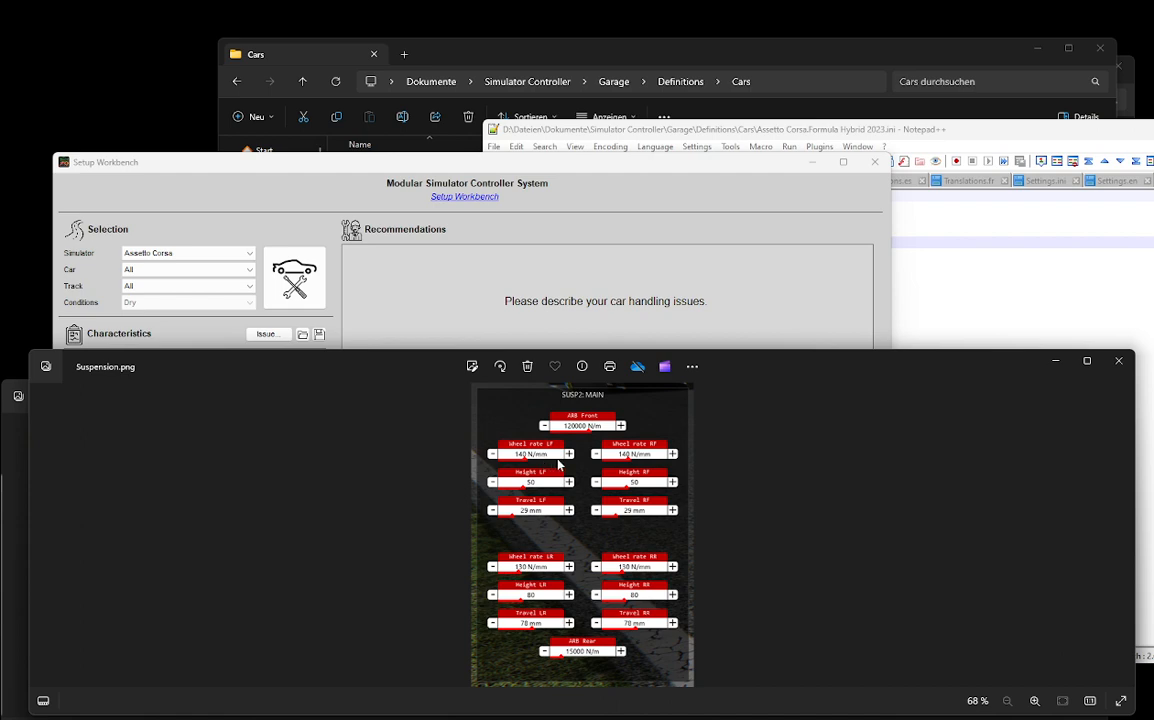
Step: Compare the RawHandler arguments of Spring.Rate.Front.Left with the wheel rates in Suspension.png, highlighting each argument and the whole handler
{"action": "left_click", "coordinate": [840, 131]}
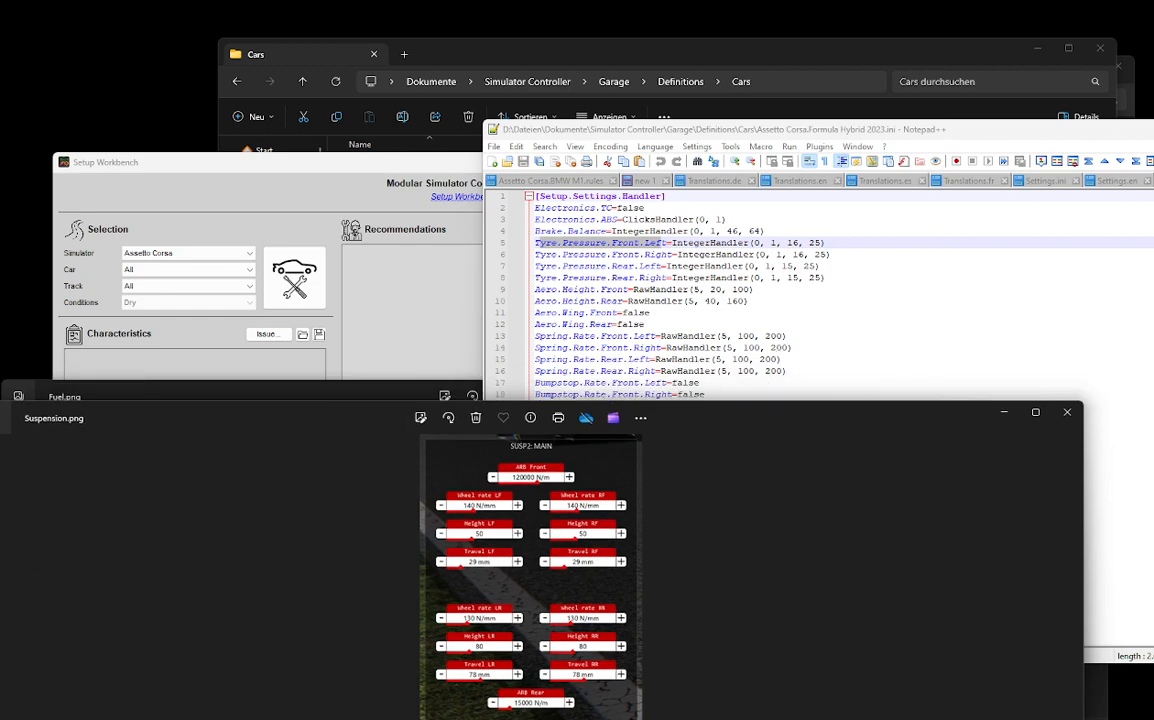
{"action": "double_click", "coordinate": [722, 336]}
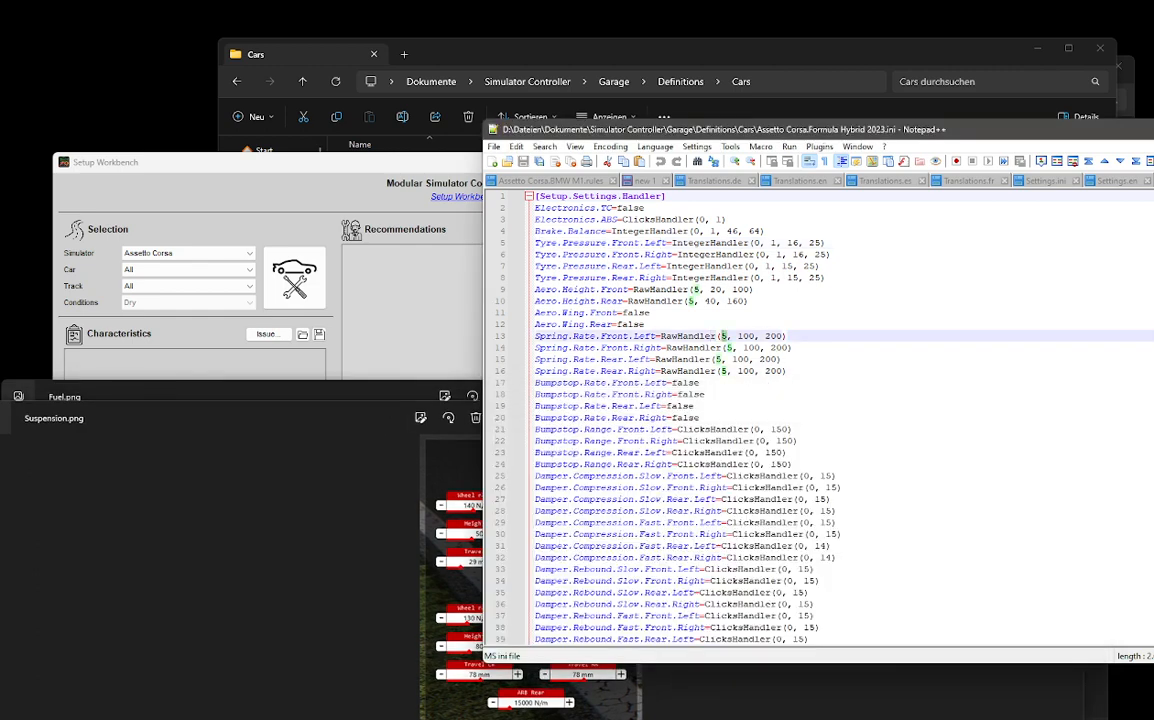
{"action": "double_click", "coordinate": [746, 336]}
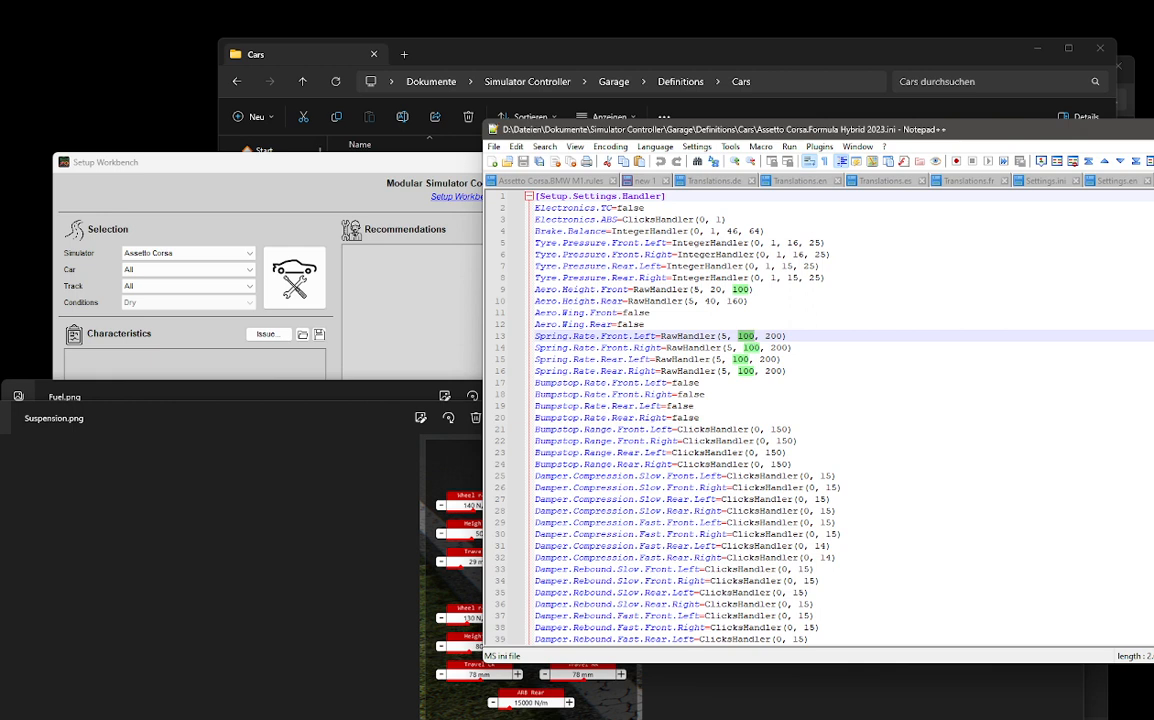
{"action": "double_click", "coordinate": [774, 336]}
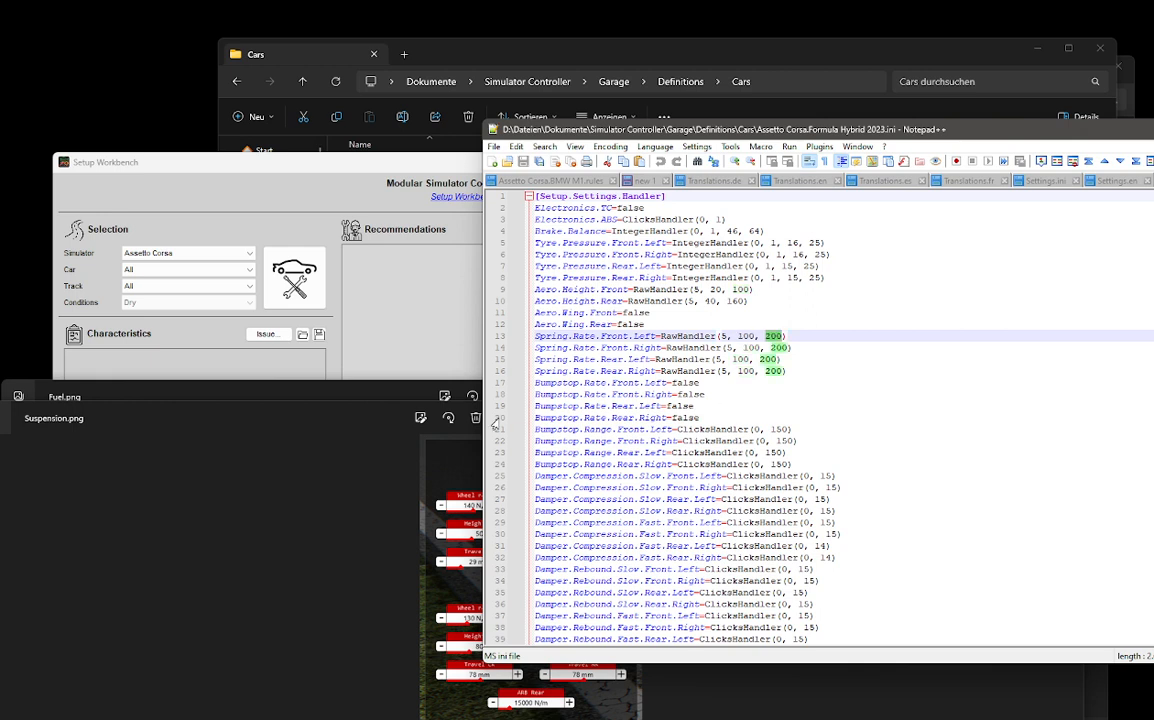
{"action": "left_click", "coordinate": [393, 423]}
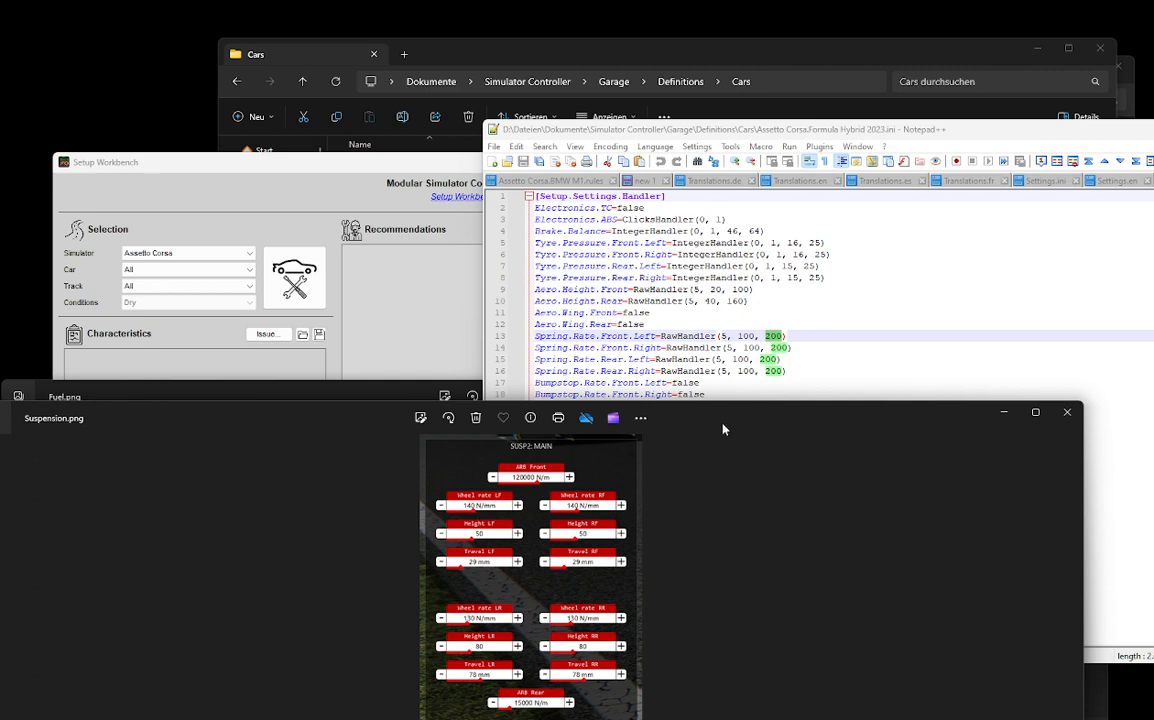
{"action": "left_click", "coordinate": [660, 336]}
{"action": "left_click_drag", "start_coordinate": [660, 336], "coordinate": [787, 336]}
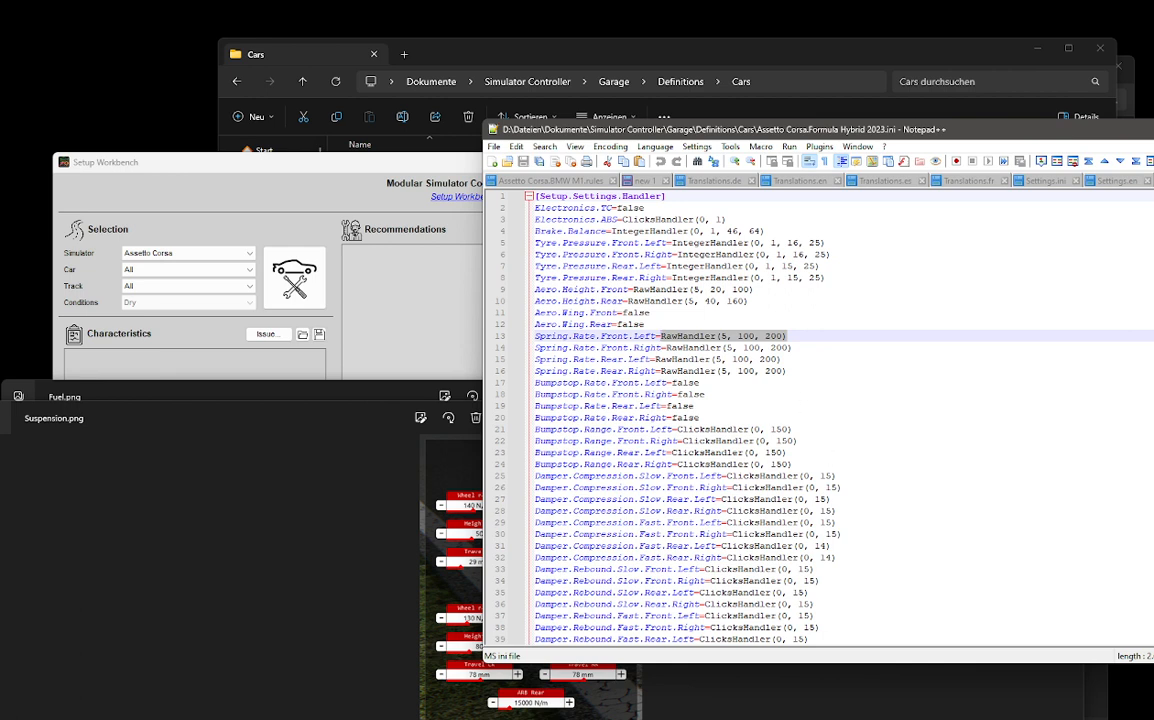
Step: Review the remaining handlers and unit sections of the Formula Hybrid 2023 definition, highlighting the false value of Aero.Wing.Front
{"action": "scroll", "coordinate": [552, 346], "scroll_direction": "down", "scroll_amount": 5}
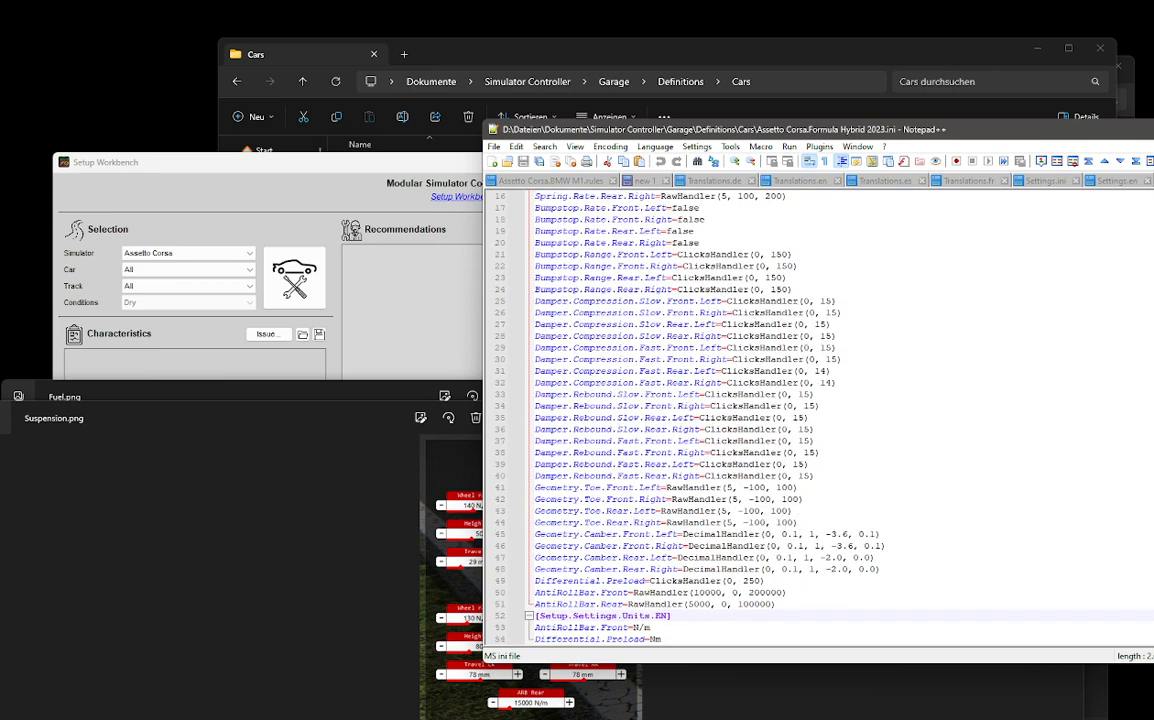
{"action": "scroll", "coordinate": [819, 417], "scroll_direction": "up", "scroll_amount": 5}
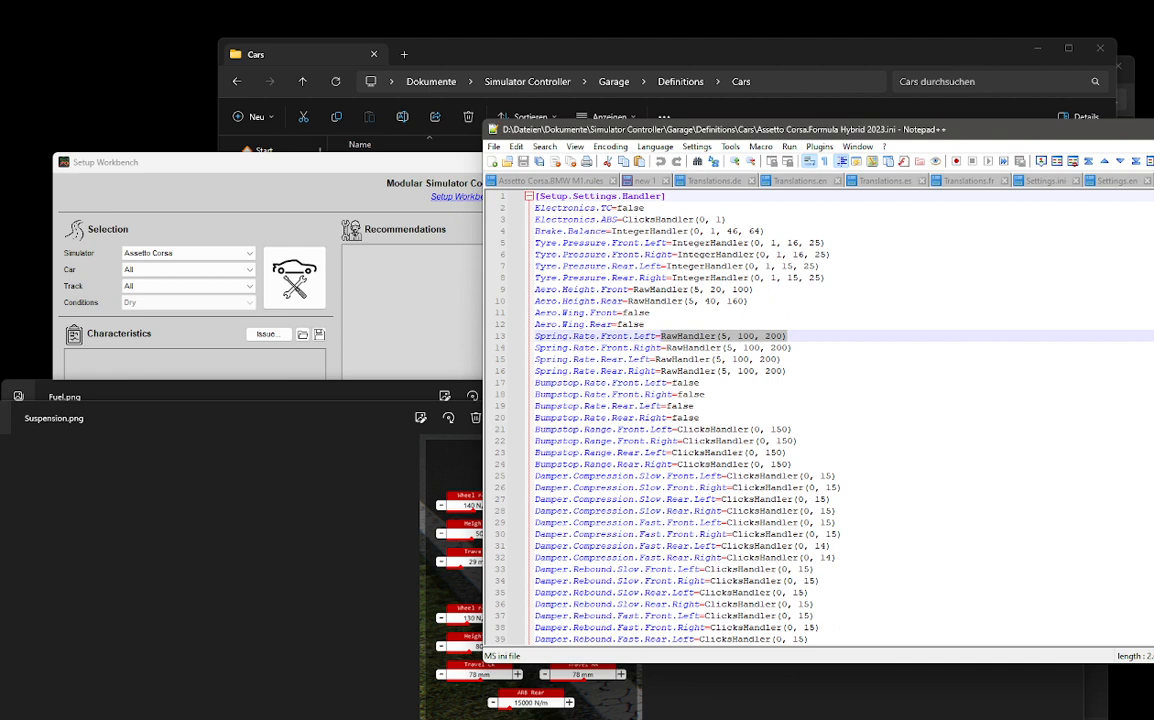
{"action": "double_click", "coordinate": [657, 301]}
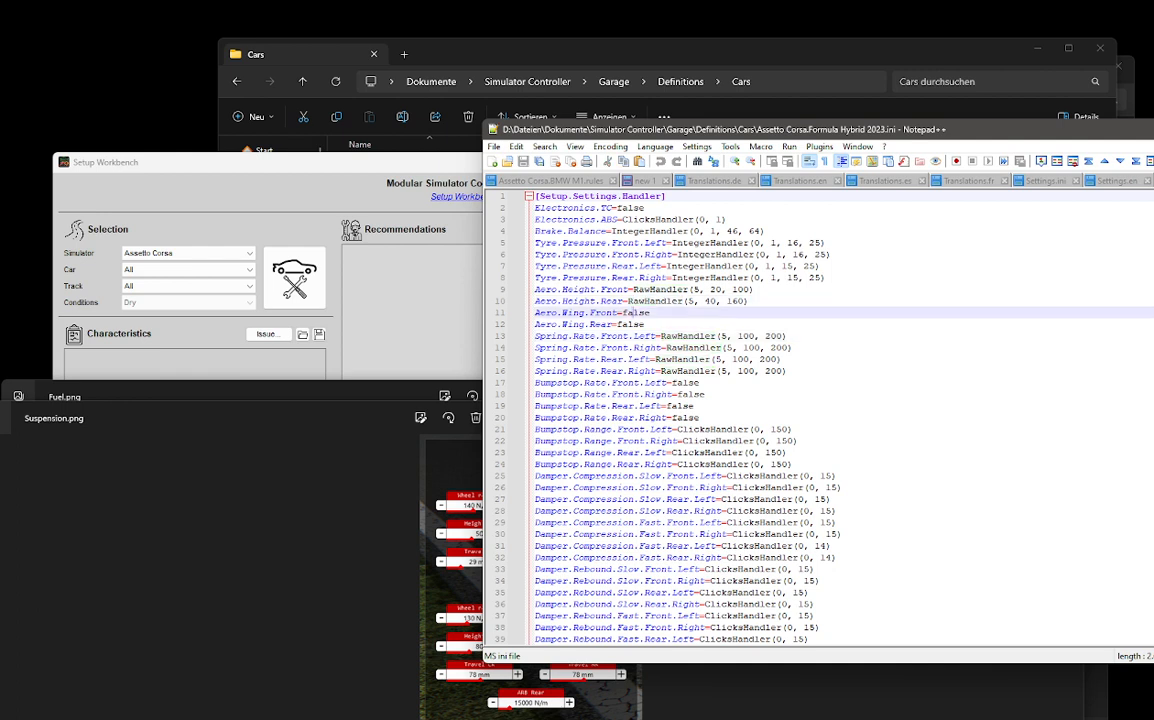
{"action": "double_click", "coordinate": [637, 313]}
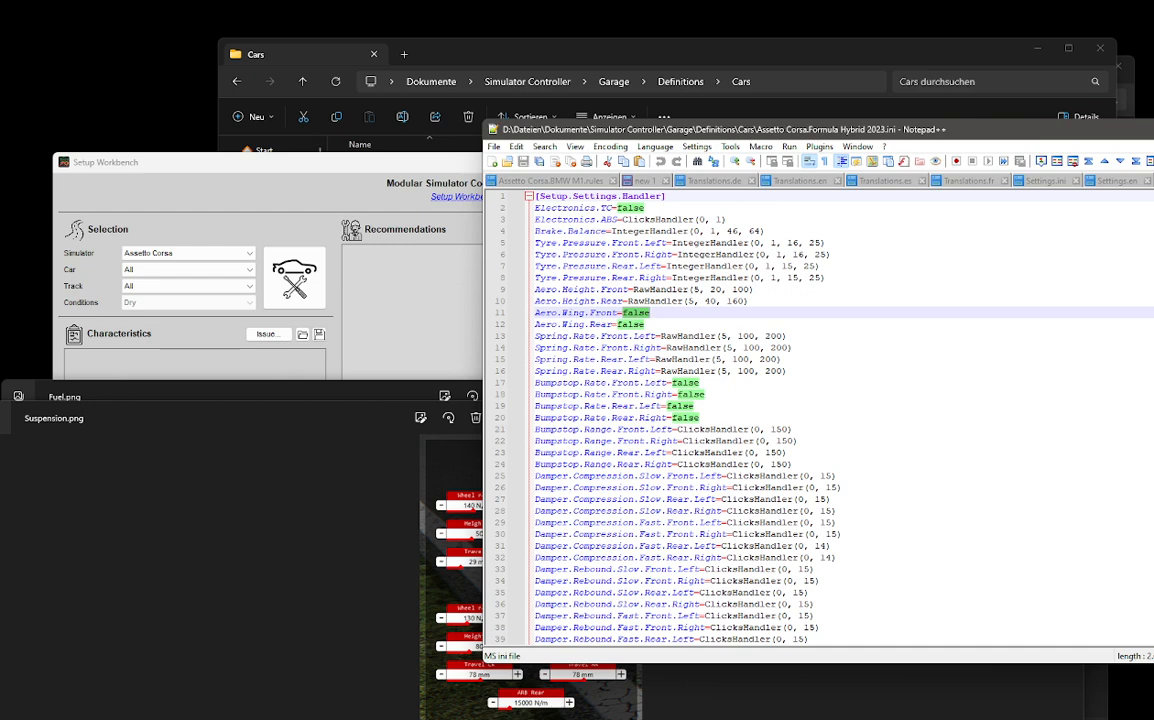
{"action": "scroll", "coordinate": [778, 415], "scroll_direction": "down", "scroll_amount": 3}
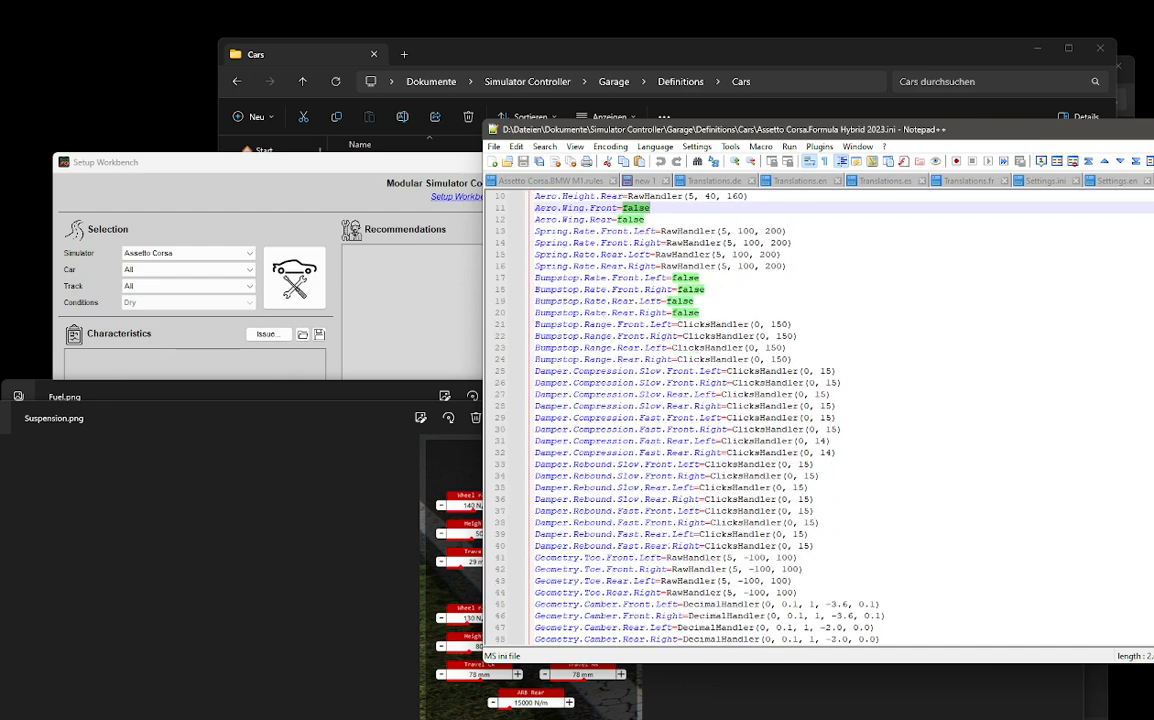
{"action": "scroll", "coordinate": [778, 415], "scroll_direction": "down", "scroll_amount": 3}
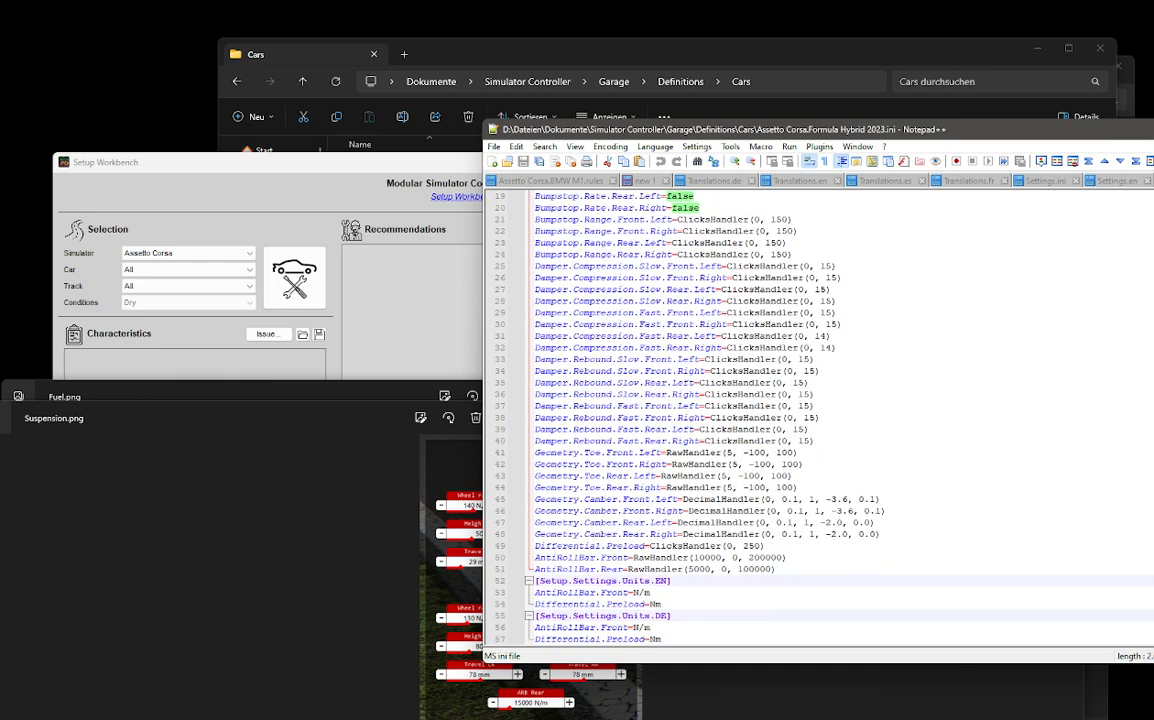
{"action": "scroll", "coordinate": [778, 415], "scroll_direction": "up", "scroll_amount": 6}
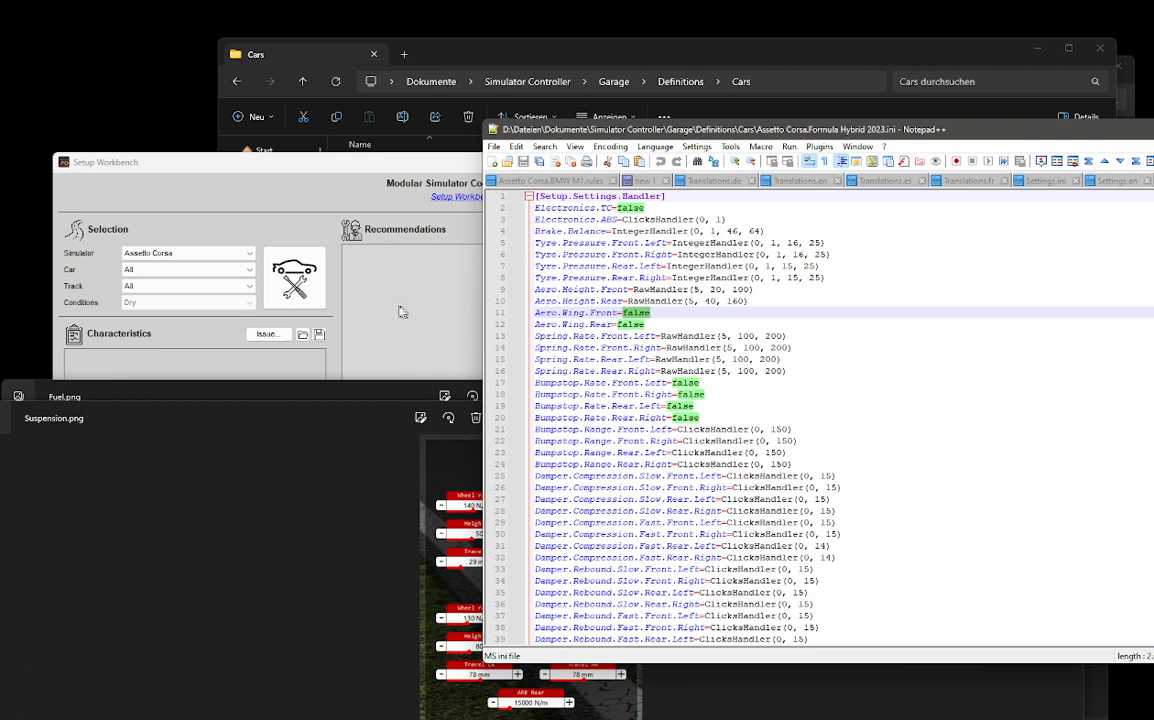
Step: Bring Setup Workbench to the front and select Formula Hybrid 2023 as the car for Assetto Corsa
{"action": "left_click", "coordinate": [287, 282]}
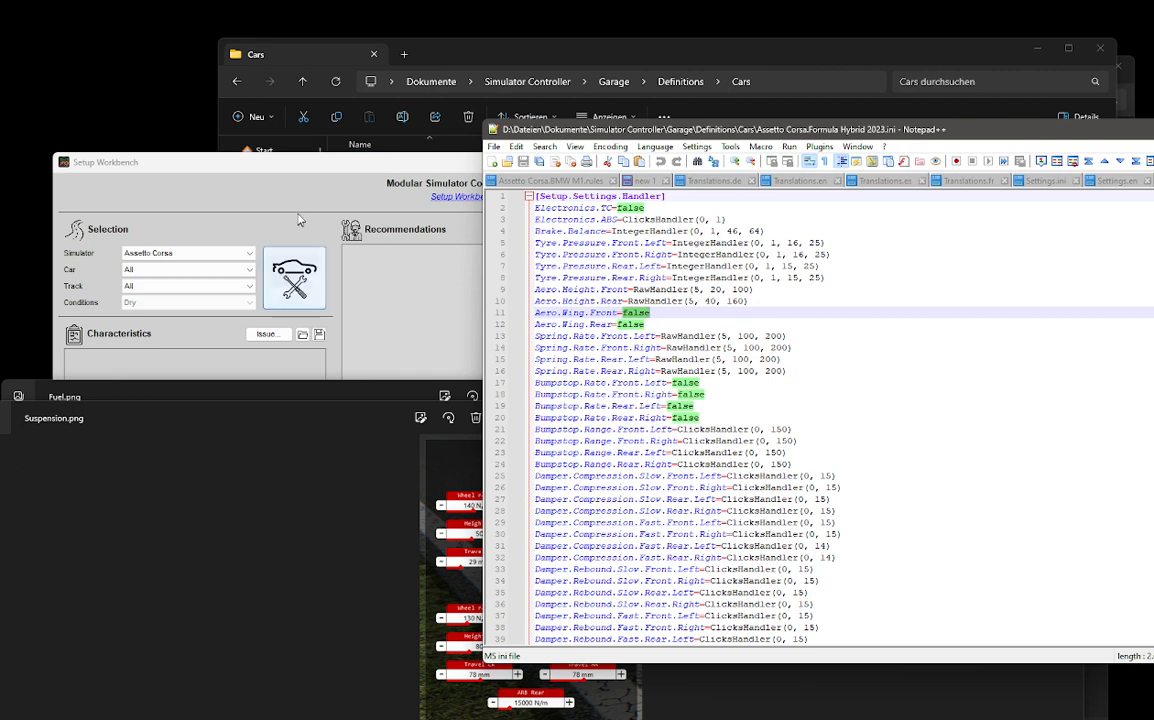
{"action": "left_click", "coordinate": [247, 270]}
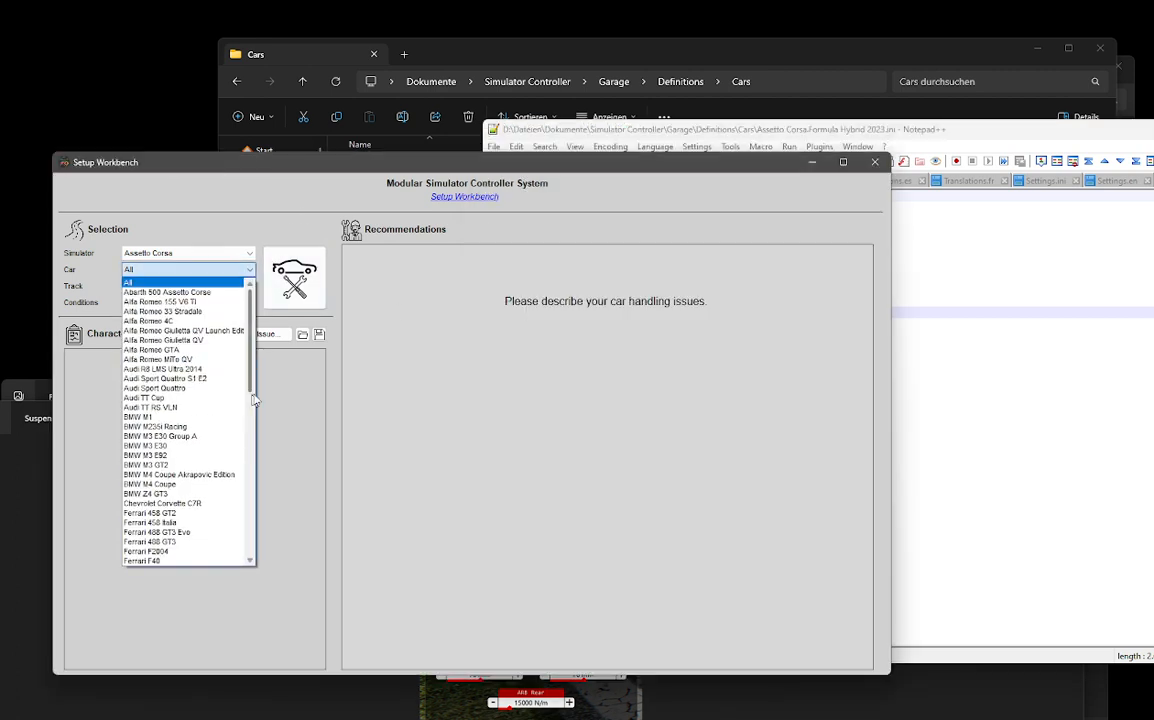
{"action": "left_click_drag", "start_coordinate": [249, 390], "coordinate": [294, 551]}
{"action": "left_click", "coordinate": [200, 552]}
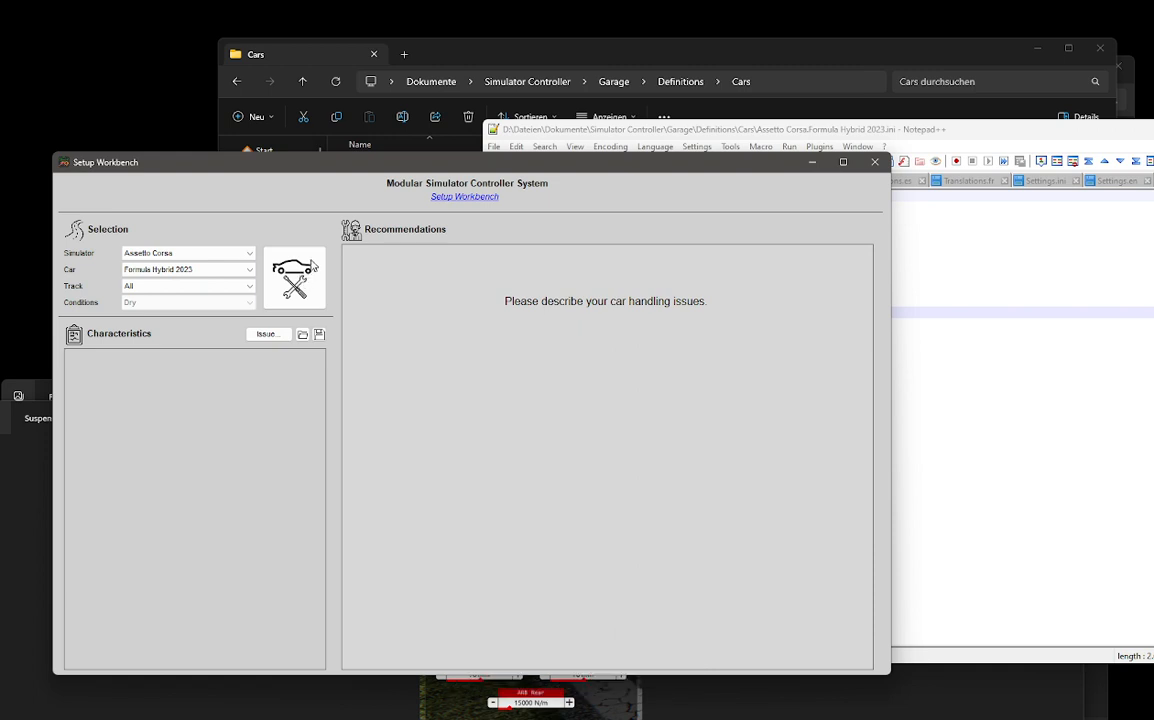
{"action": "left_click", "coordinate": [297, 278]}
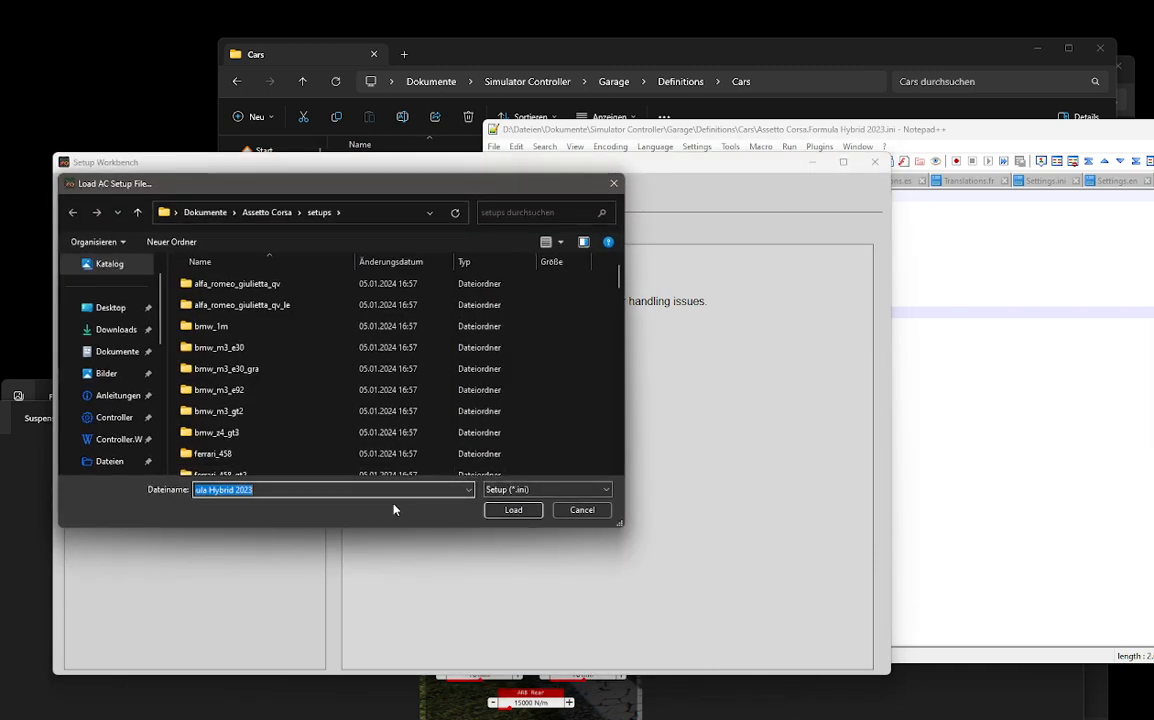
{"action": "scroll", "coordinate": [333, 468], "scroll_direction": "down", "scroll_amount": 2}
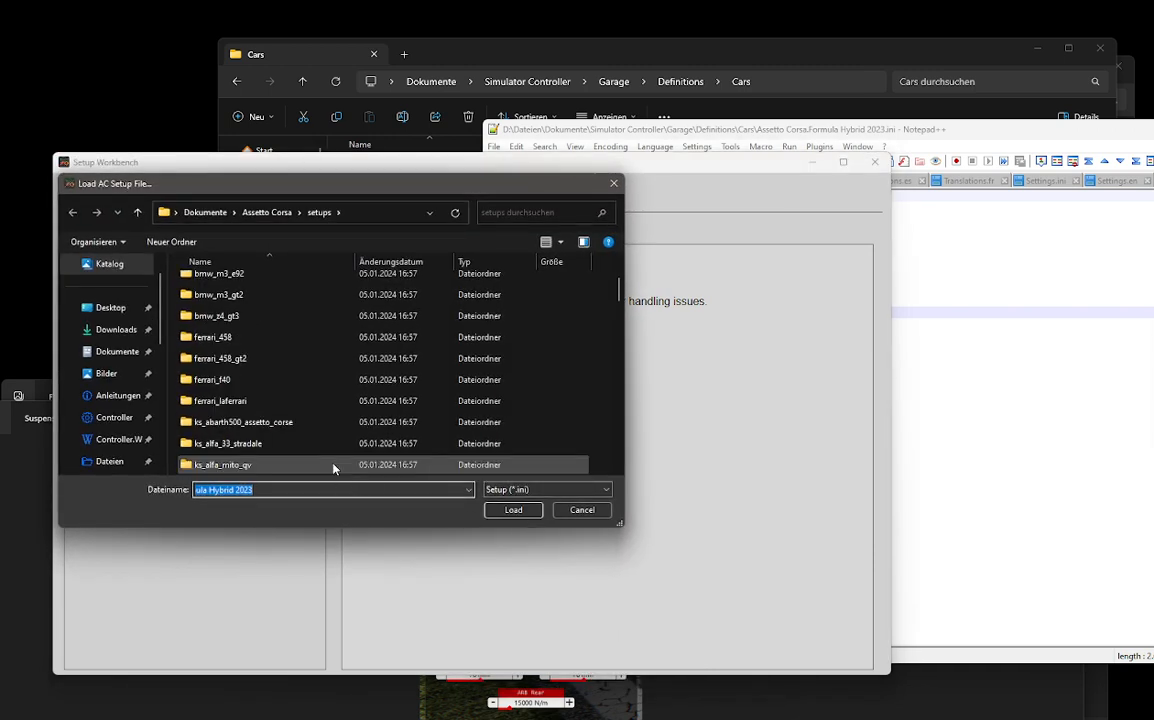
{"action": "scroll", "coordinate": [331, 455], "scroll_direction": "up", "scroll_amount": 2}
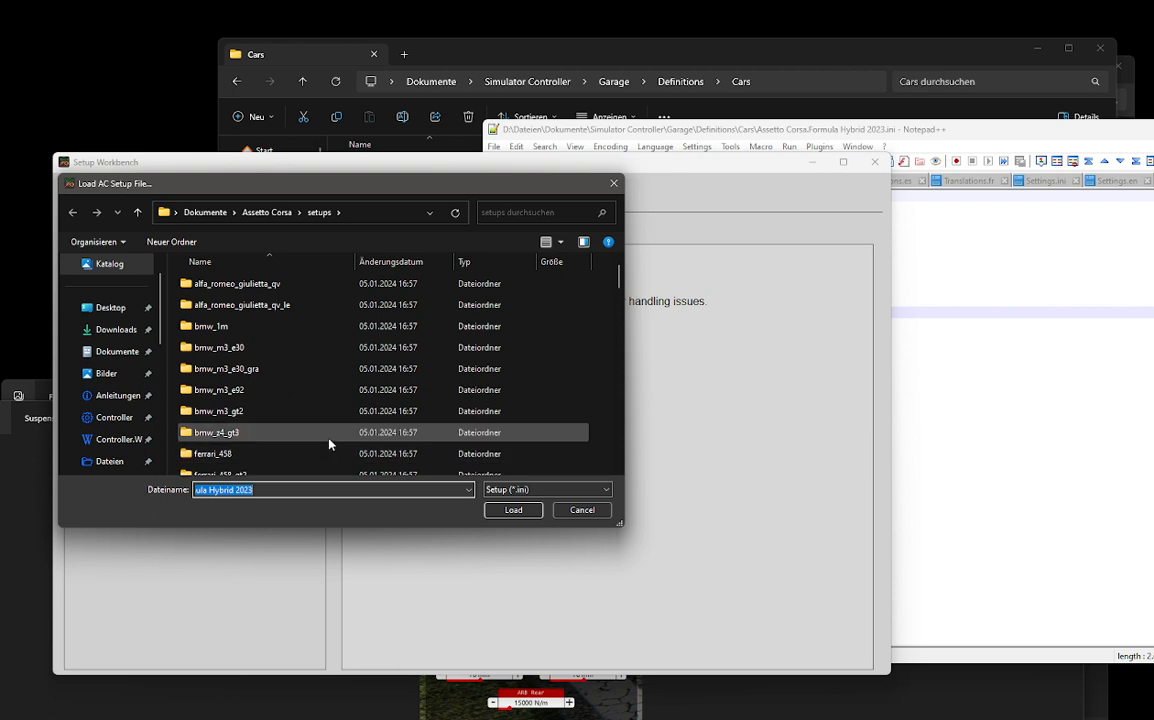
{"action": "scroll", "coordinate": [331, 430], "scroll_direction": "down", "scroll_amount": 2}
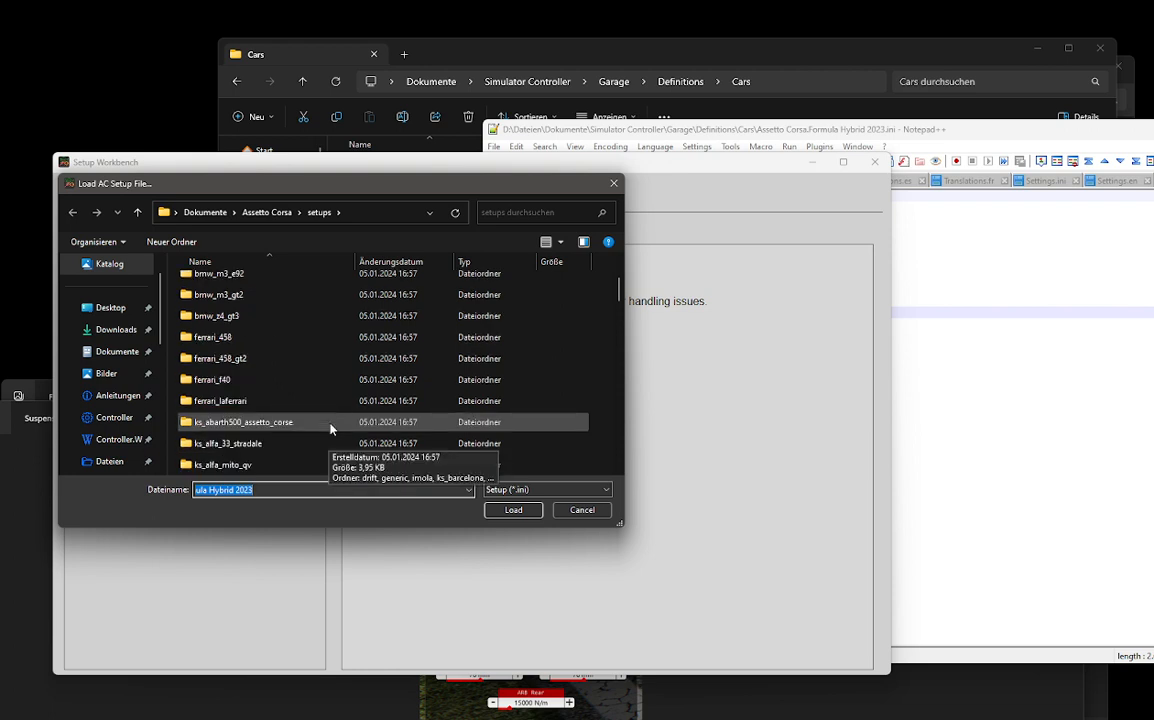
{"action": "scroll", "coordinate": [331, 428], "scroll_direction": "down", "scroll_amount": 10}
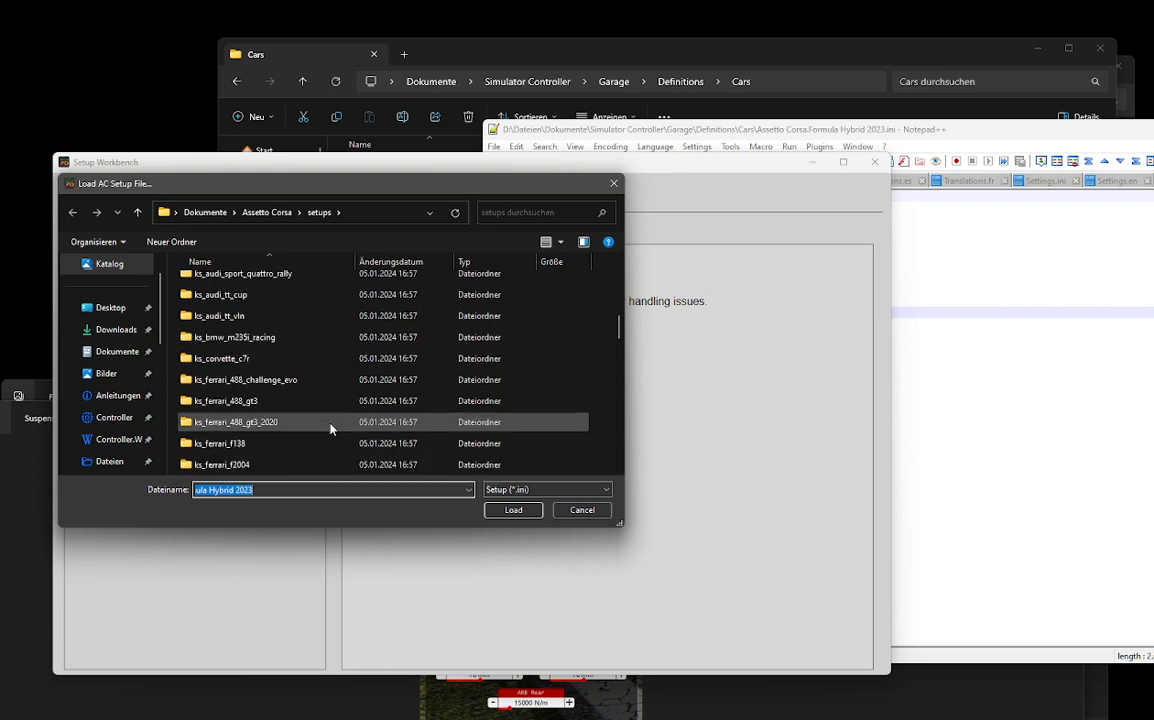
{"action": "scroll", "coordinate": [331, 428], "scroll_direction": "down", "scroll_amount": 10}
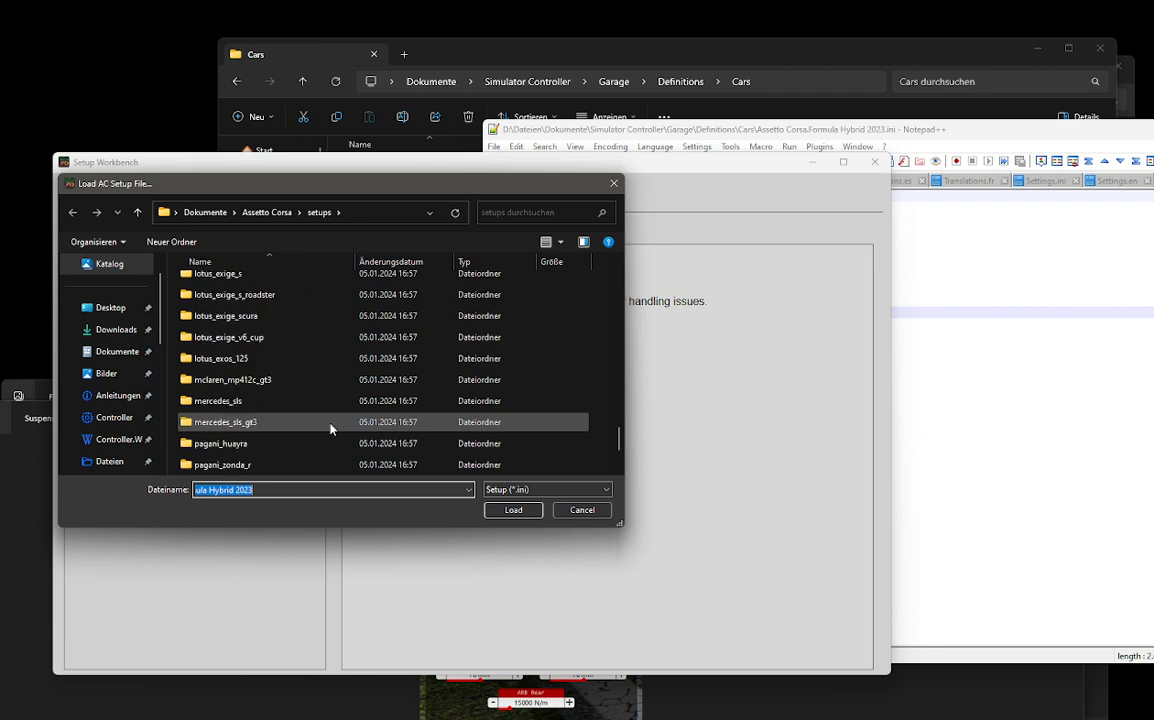
{"action": "double_click", "coordinate": [300, 385]}
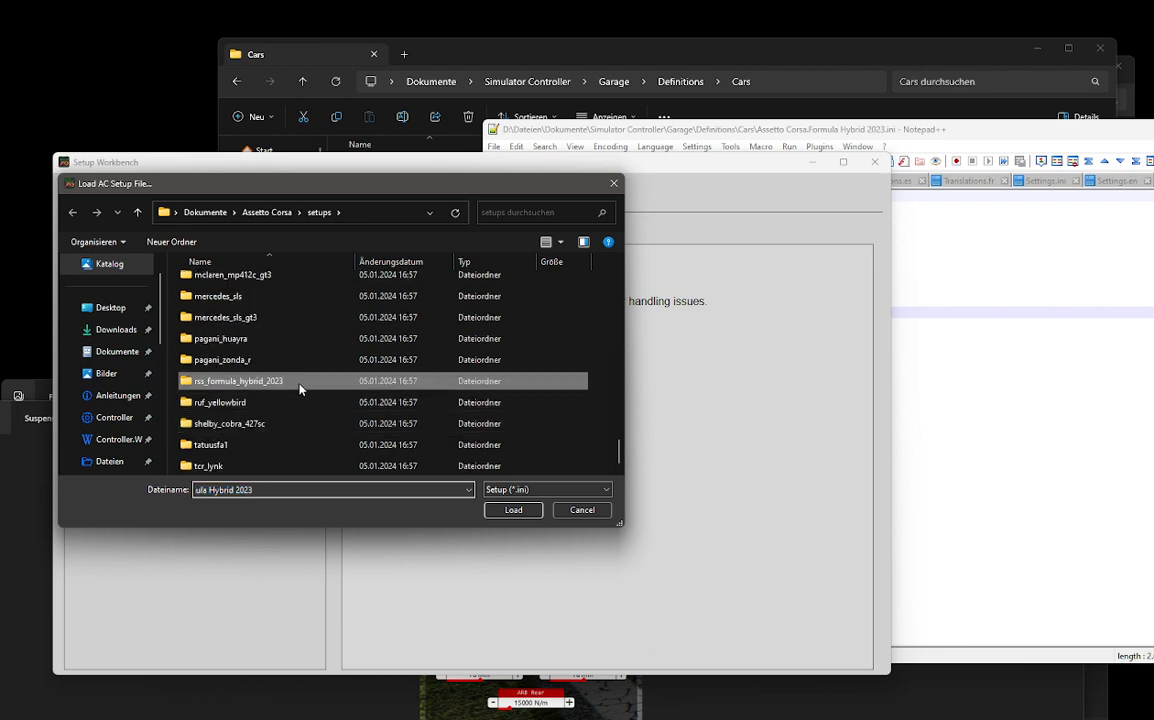
{"action": "scroll", "coordinate": [300, 395], "scroll_direction": "down", "scroll_amount": 1}
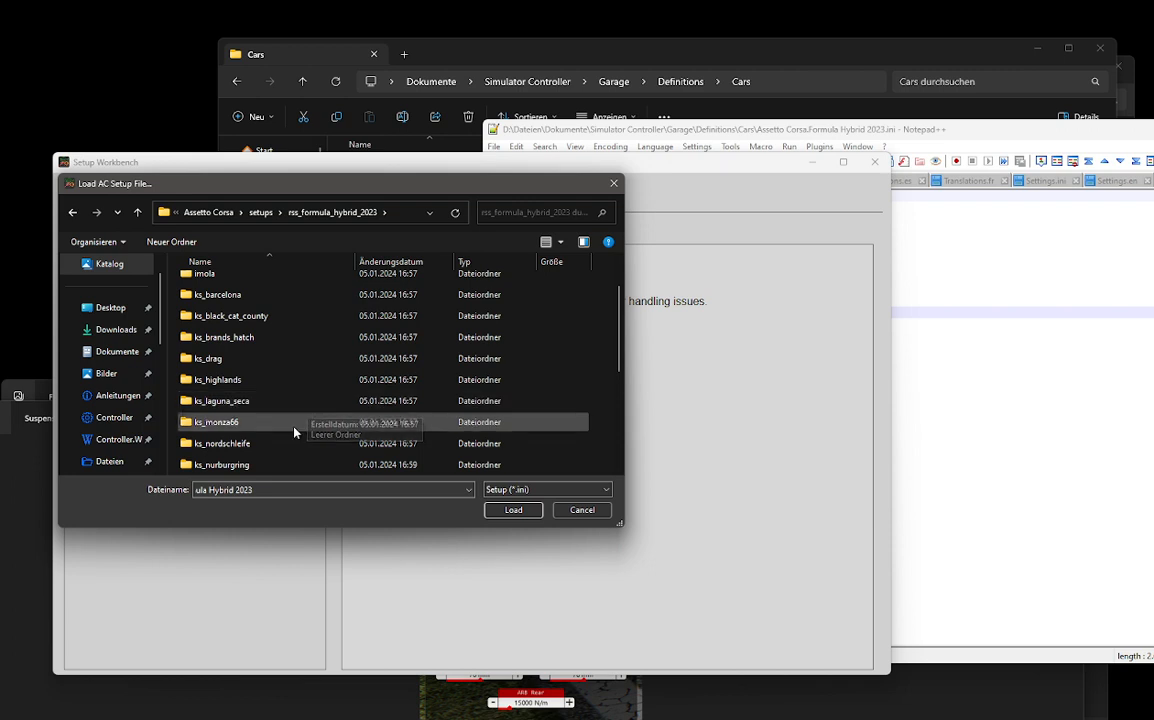
{"action": "double_click", "coordinate": [293, 466]}
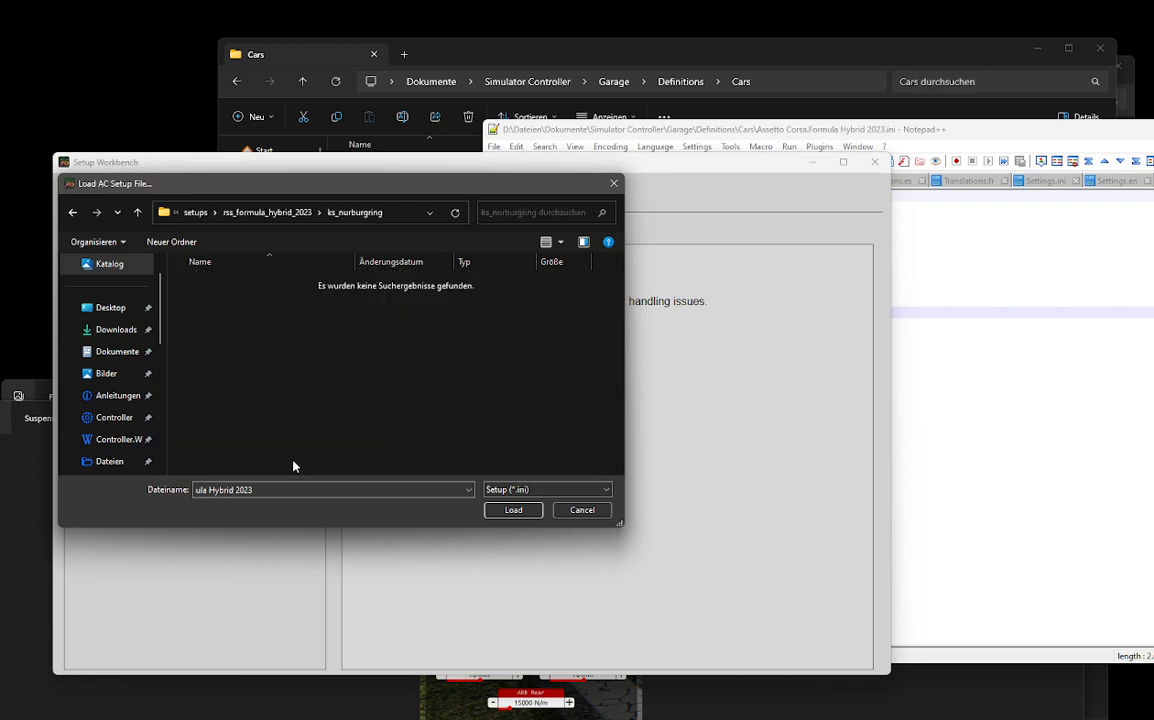
{"action": "left_click", "coordinate": [582, 510]}
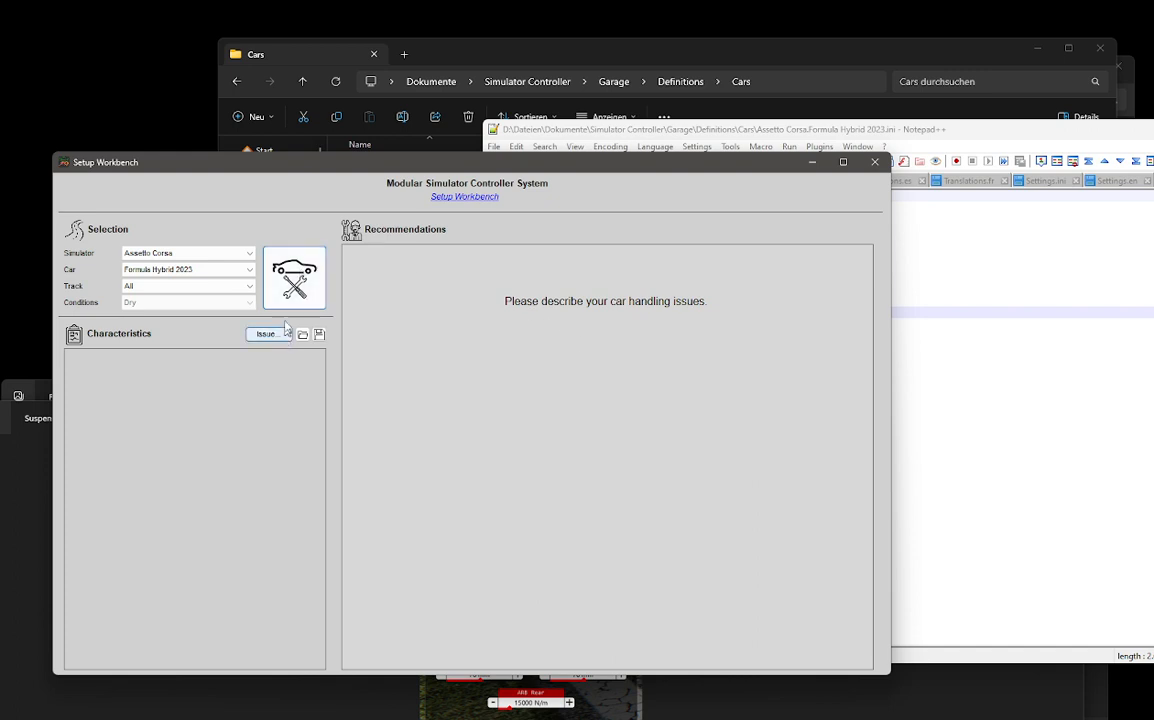
Step: Load the last setup from the generic folder of rss_formula_hybrid_2023 into the Setup Editor
{"action": "left_click", "coordinate": [294, 280]}
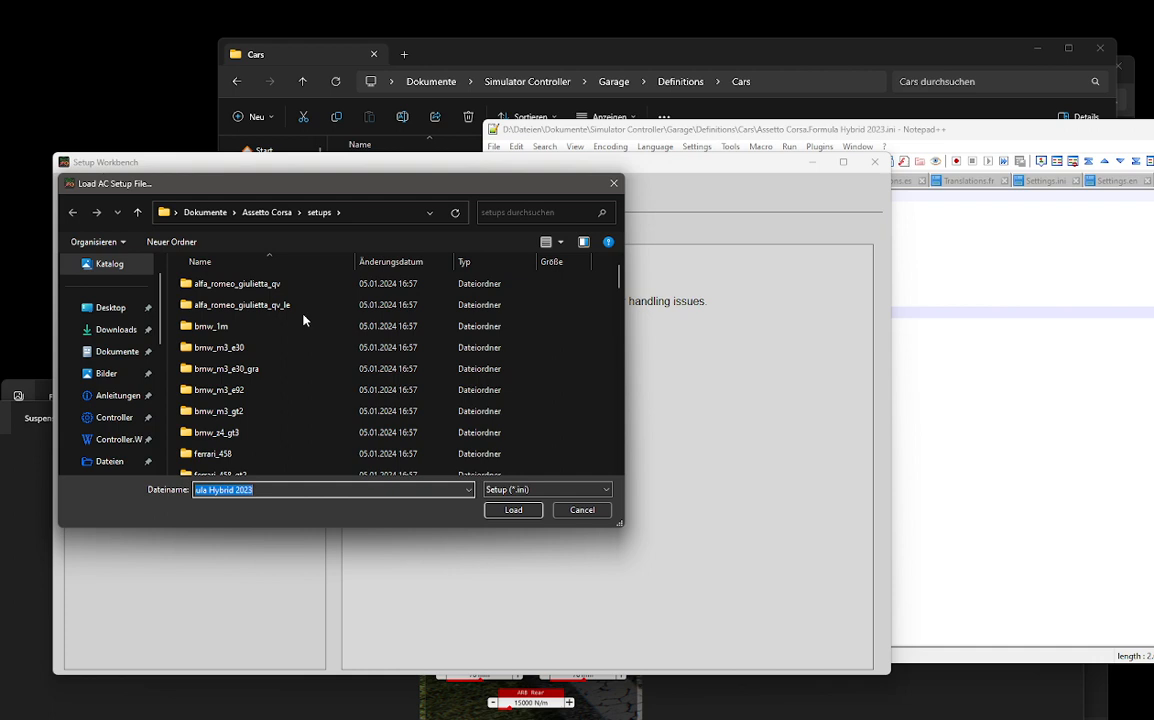
{"action": "scroll", "coordinate": [304, 320], "scroll_direction": "down", "scroll_amount": 3}
{"action": "scroll", "coordinate": [304, 320], "scroll_direction": "up", "scroll_amount": 1}
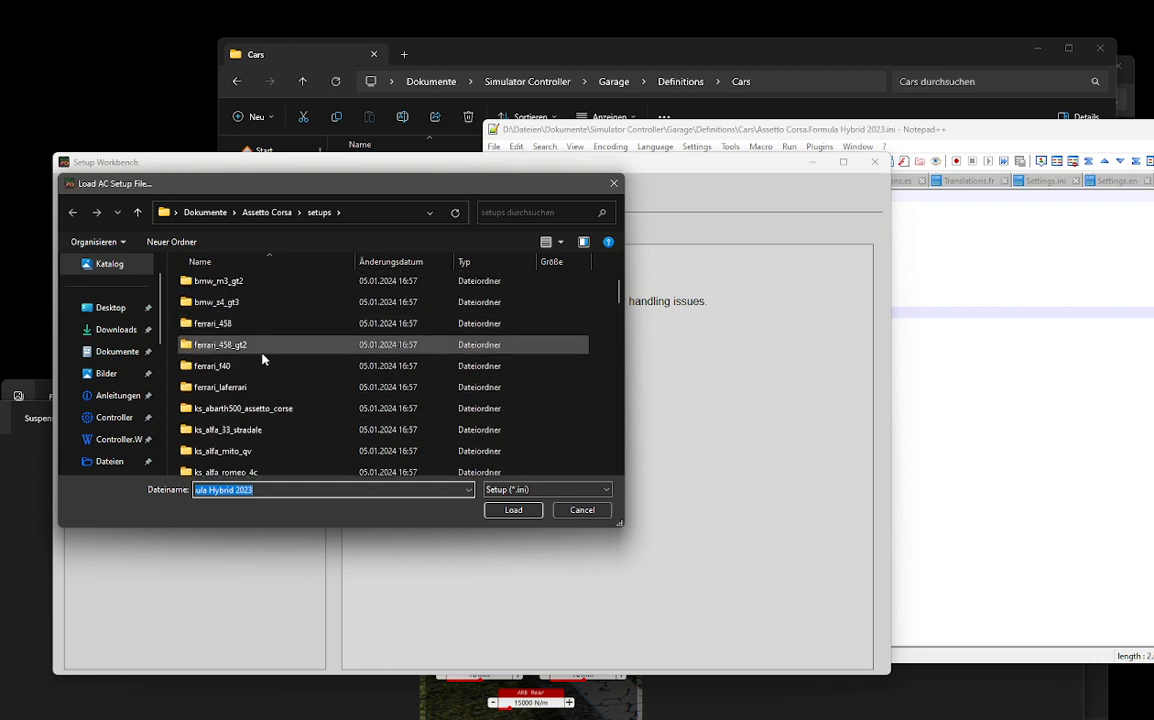
{"action": "scroll", "coordinate": [248, 403], "scroll_direction": "down", "scroll_amount": 5}
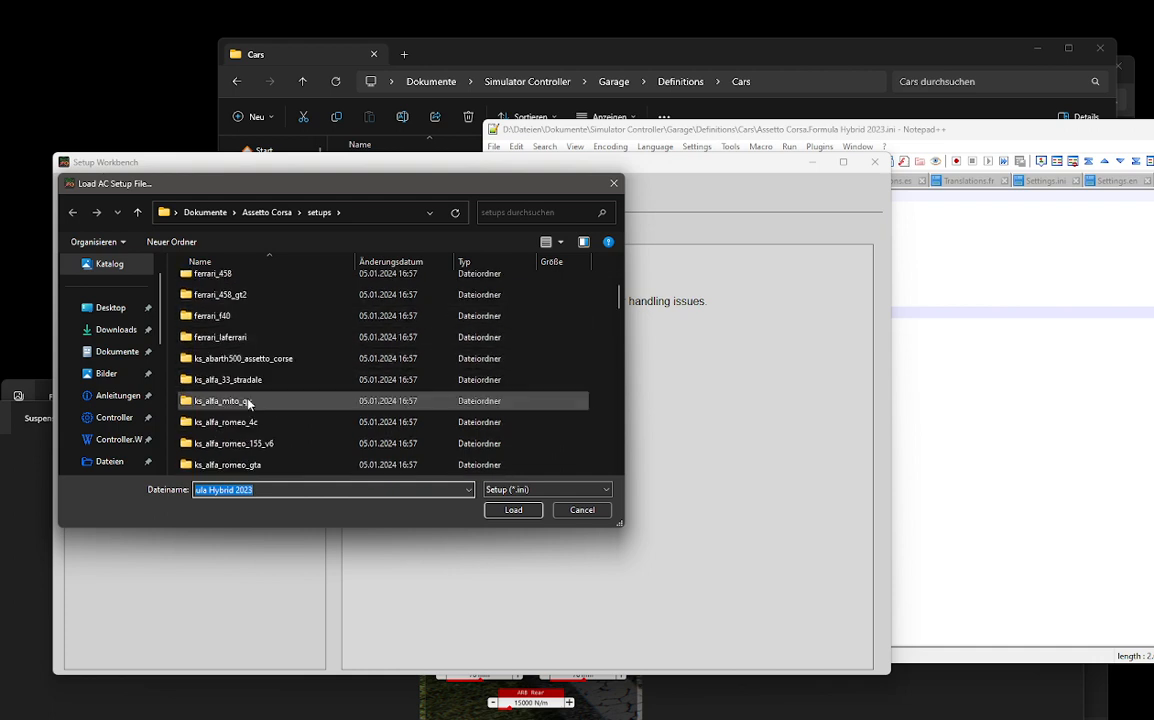
{"action": "scroll", "coordinate": [248, 403], "scroll_direction": "down", "scroll_amount": 15}
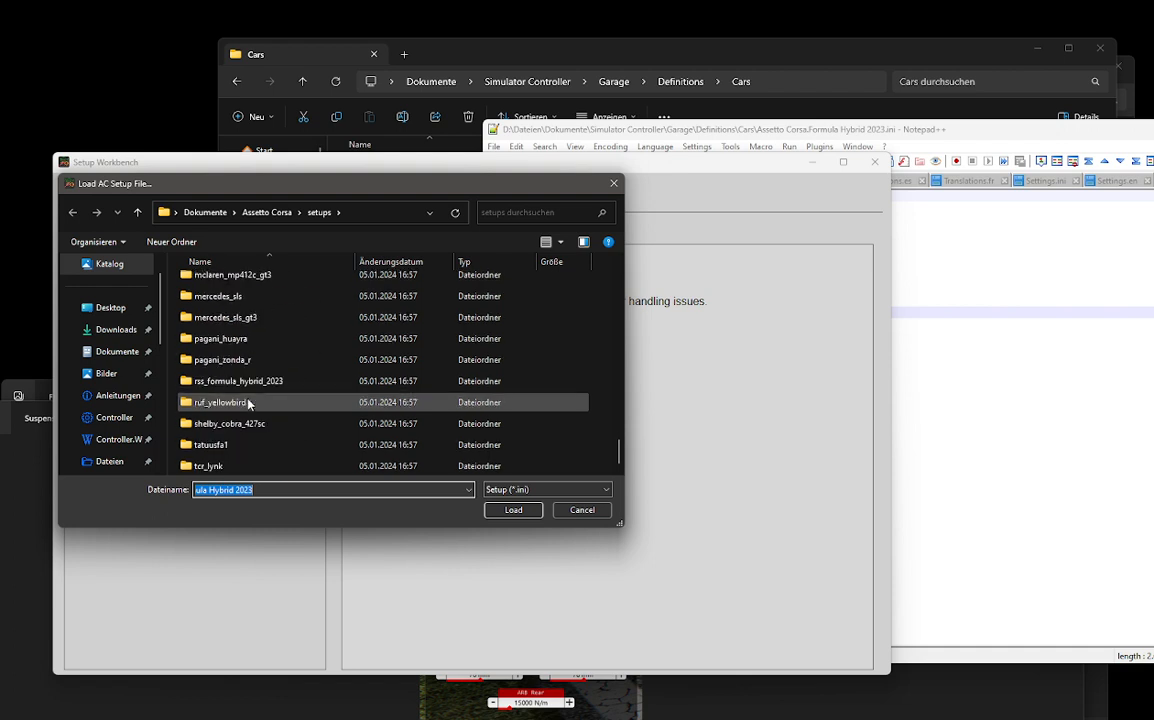
{"action": "scroll", "coordinate": [248, 403], "scroll_direction": "up", "scroll_amount": 15}
{"action": "scroll", "coordinate": [250, 404], "scroll_direction": "up", "scroll_amount": 9}
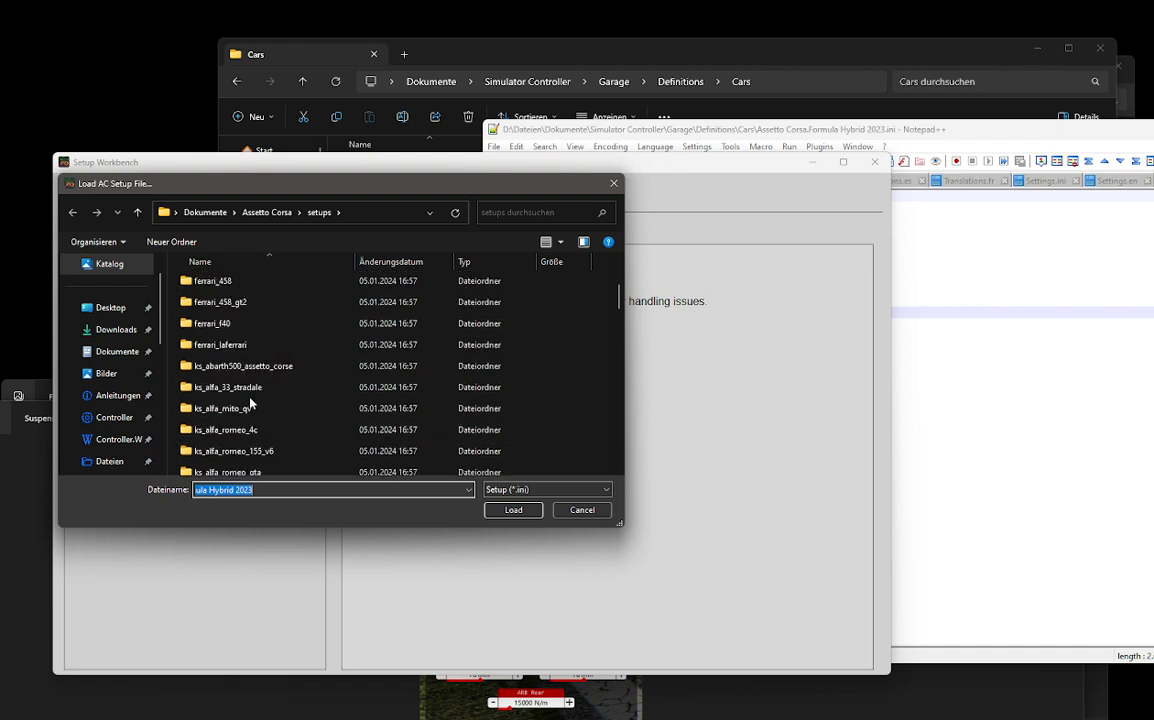
{"action": "left_click", "coordinate": [279, 217]}
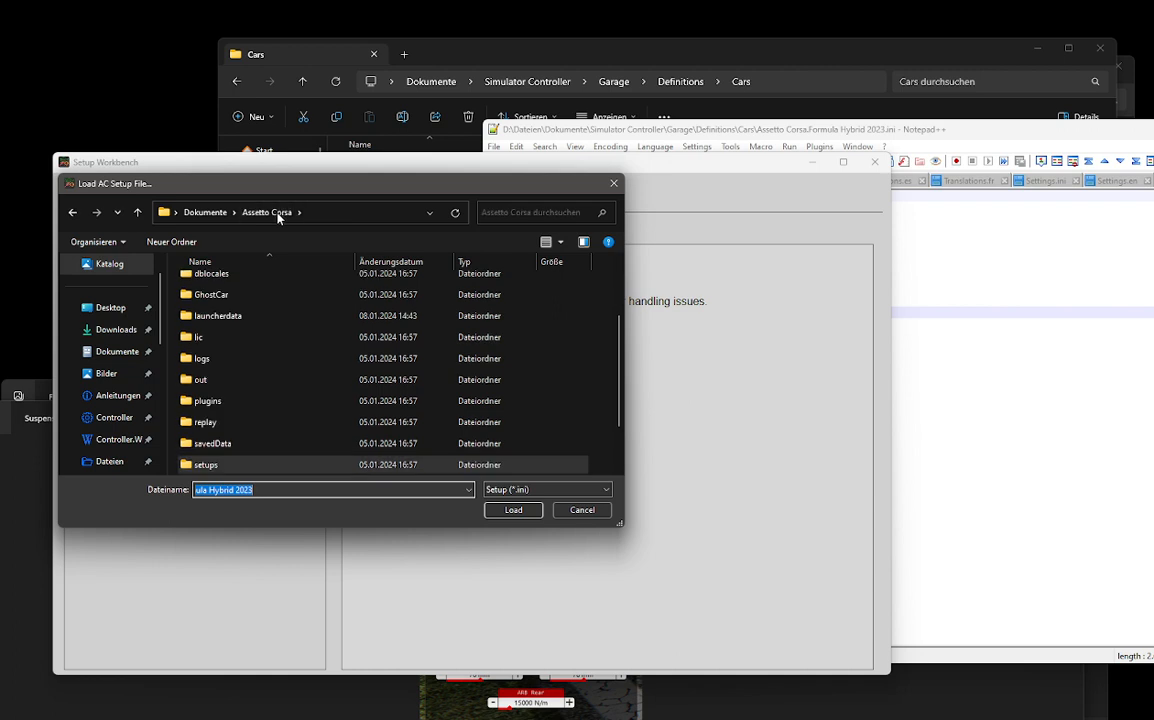
{"action": "double_click", "coordinate": [260, 465]}
{"action": "scroll", "coordinate": [271, 397], "scroll_direction": "down", "scroll_amount": 20}
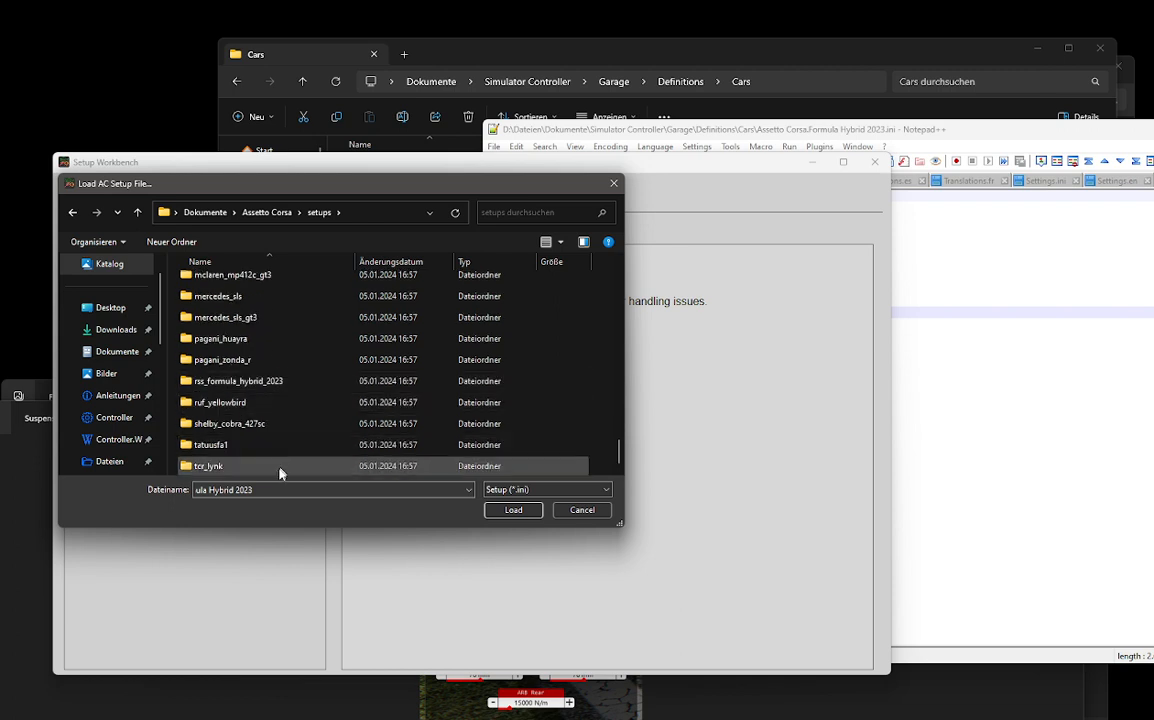
{"action": "left_click", "coordinate": [258, 385]}
{"action": "double_click", "coordinate": [258, 385]}
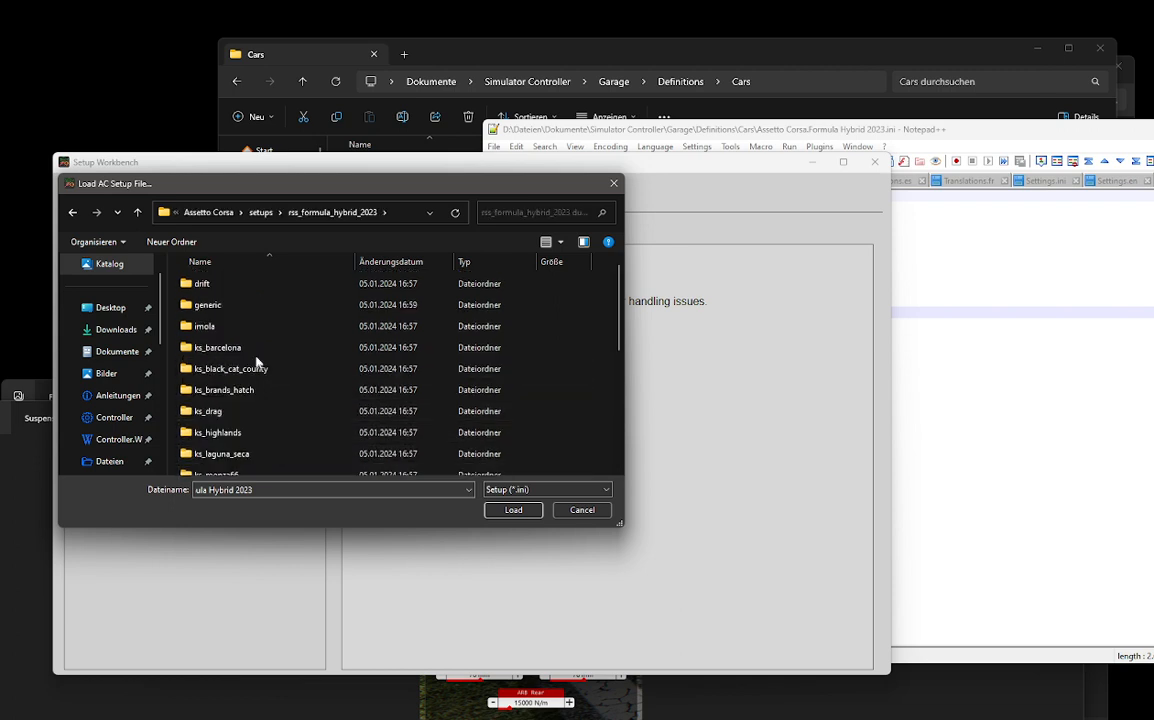
{"action": "double_click", "coordinate": [240, 305]}
{"action": "double_click", "coordinate": [236, 288]}
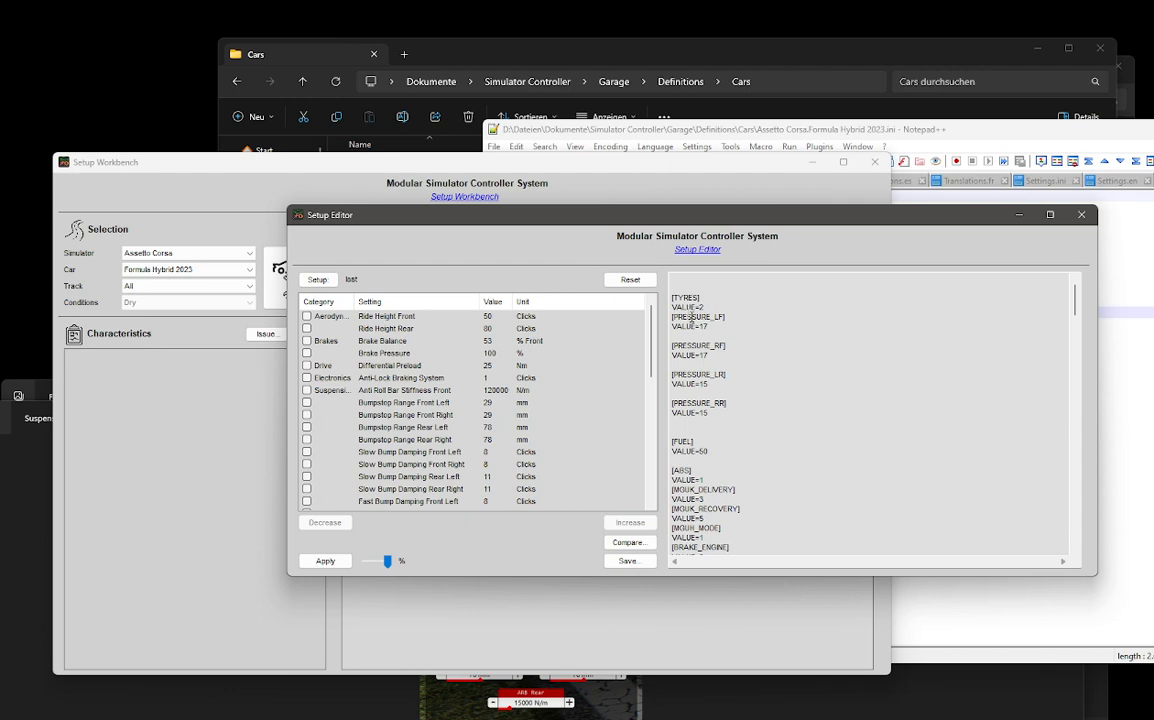
Step: Select the Spring Rate Front Left setting in the Setup Editor and compare it with the wheel rates in Suspension.png
{"action": "left_click_drag", "start_coordinate": [580, 230], "coordinate": [622, 346]}
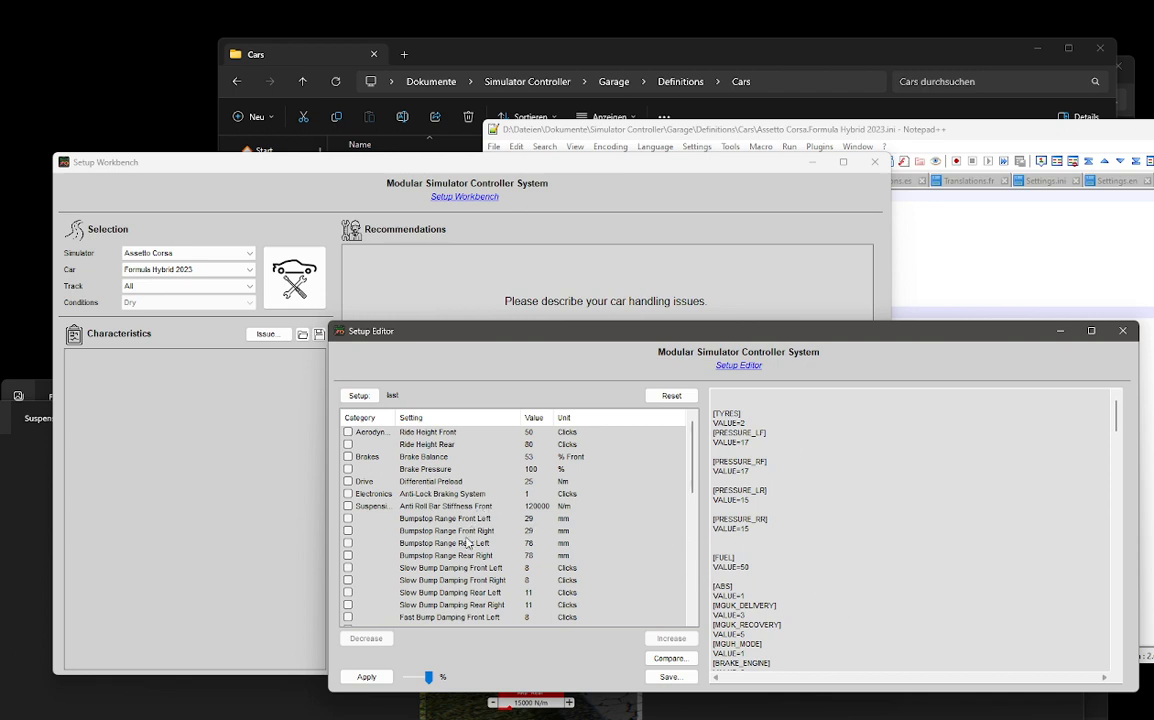
{"action": "scroll", "coordinate": [465, 540], "scroll_direction": "down", "scroll_amount": 5}
{"action": "scroll", "coordinate": [465, 543], "scroll_direction": "down", "scroll_amount": 4}
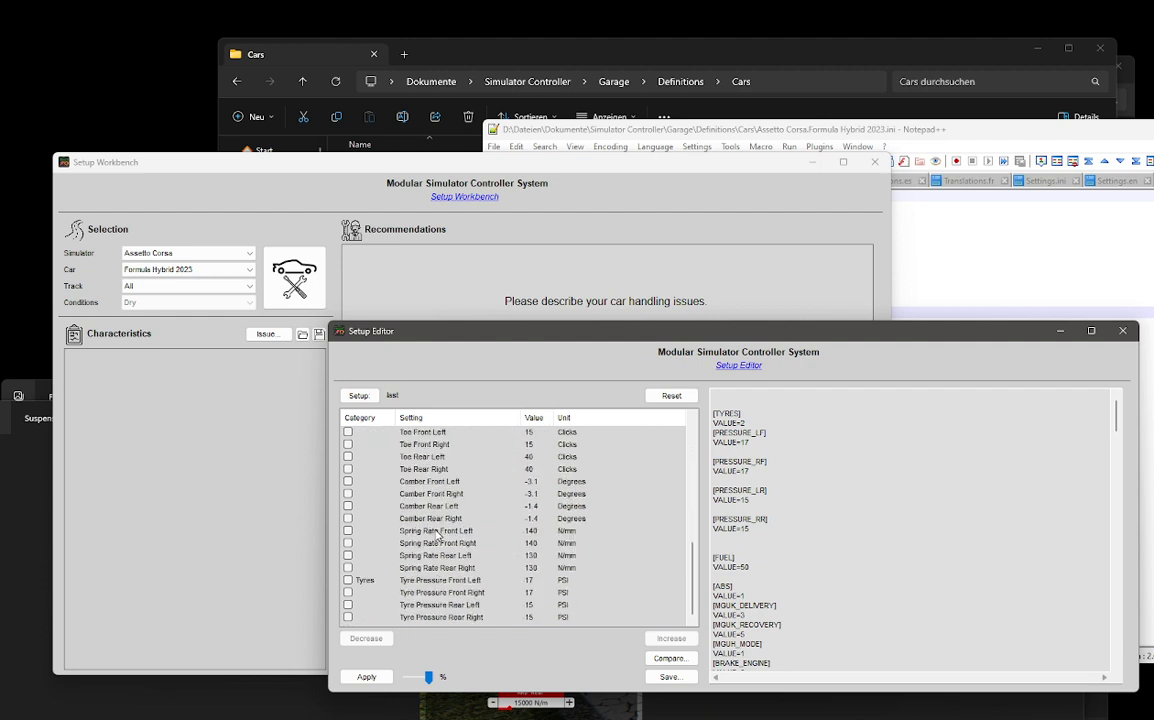
{"action": "left_click", "coordinate": [500, 531]}
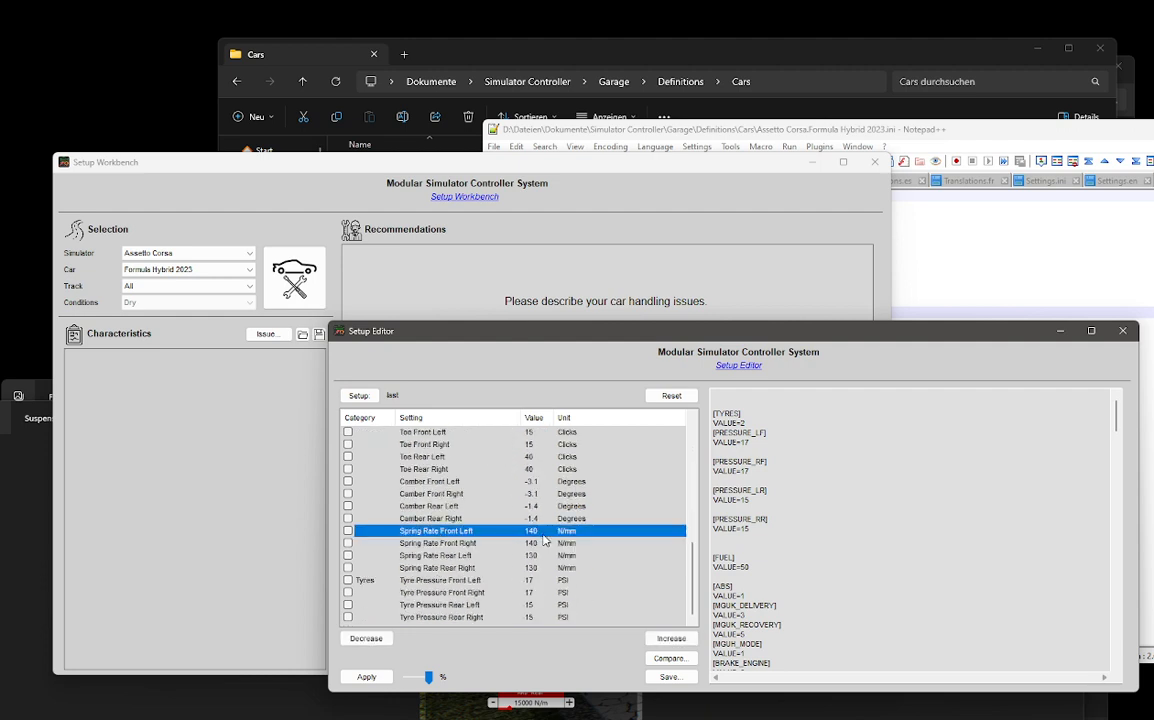
{"action": "left_click", "coordinate": [695, 712]}
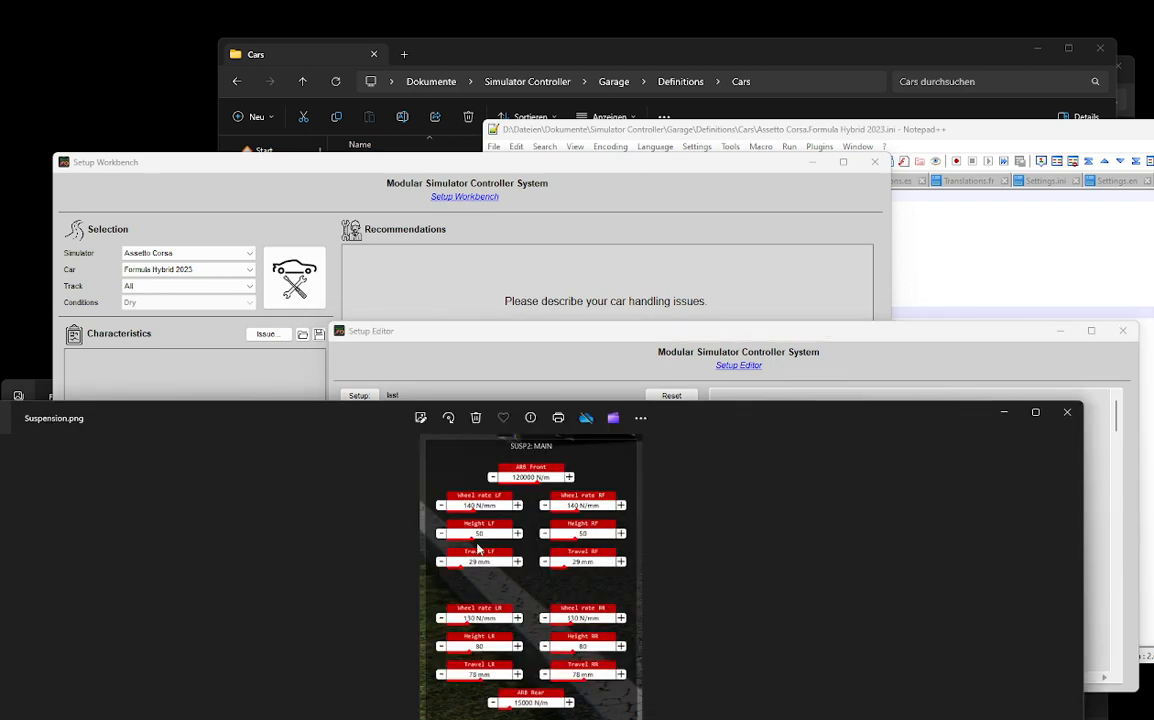
{"action": "left_click", "coordinate": [518, 303]}
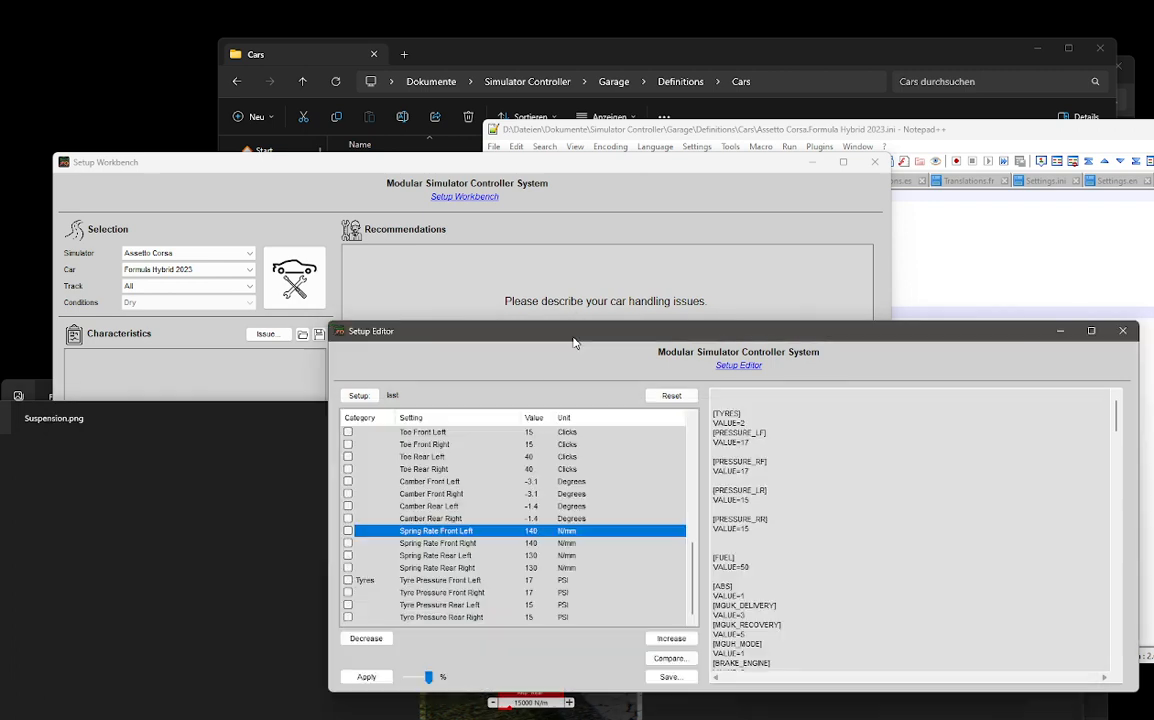
Step: Decrease Spring Rate Front Left to 100 N/mm
{"action": "left_click", "coordinate": [356, 638]}
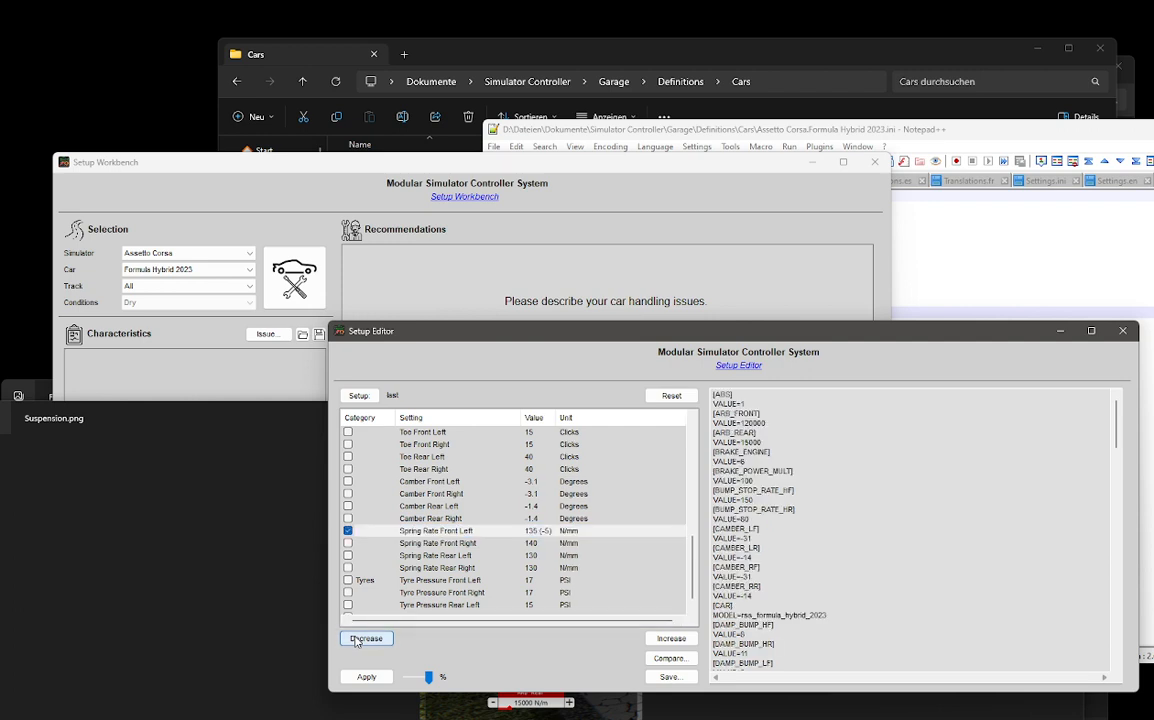
{"action": "left_click", "coordinate": [356, 638]}
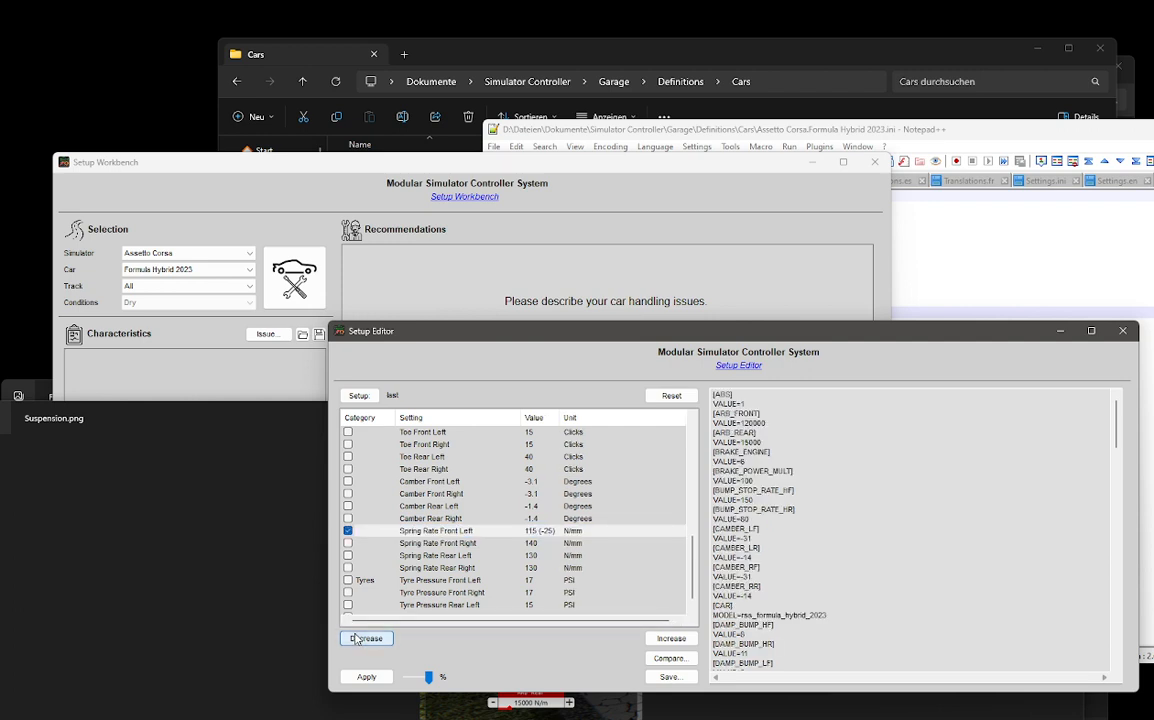
{"action": "left_click", "coordinate": [356, 638]}
Step: Increase Spring Rate Front Left to 200 N/mm
{"action": "left_click", "coordinate": [671, 638]}
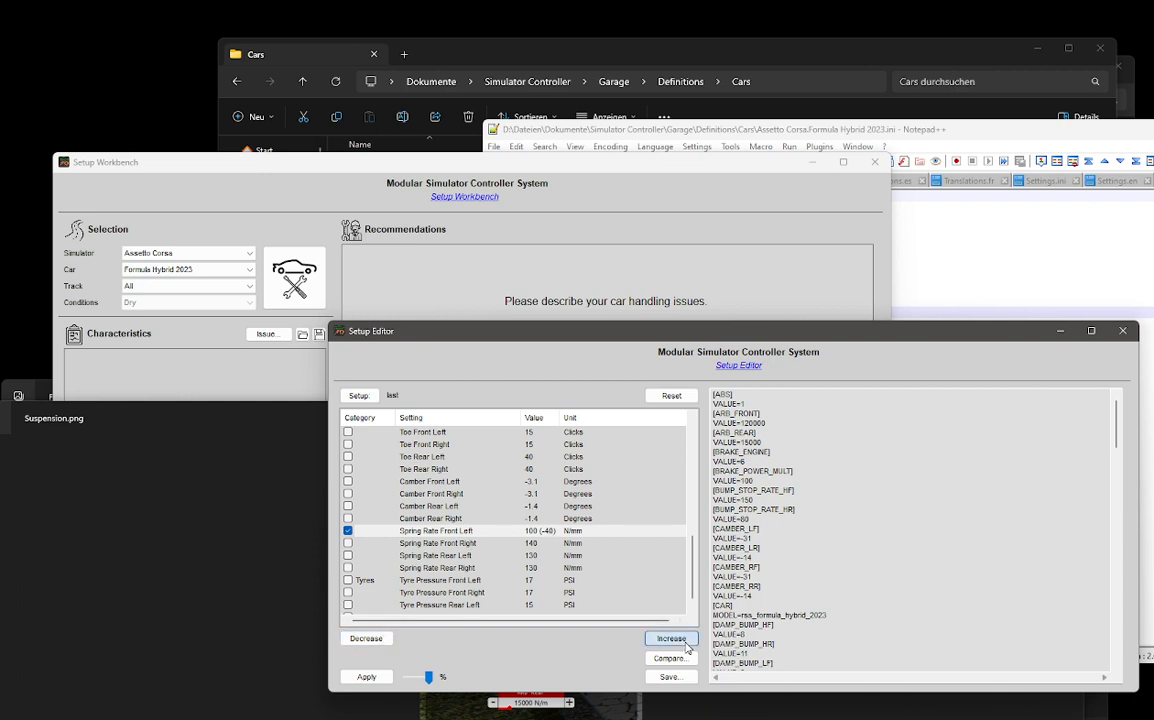
{"action": "left_click", "coordinate": [672, 639]}
{"action": "left_click", "coordinate": [672, 639]}
{"action": "left_click", "coordinate": [672, 639]}
{"action": "left_click", "coordinate": [672, 639]}
{"action": "left_click", "coordinate": [672, 639]}
{"action": "left_click", "coordinate": [672, 639]}
{"action": "left_click", "coordinate": [672, 639]}
{"action": "left_click", "coordinate": [672, 639]}
{"action": "left_click", "coordinate": [672, 639]}
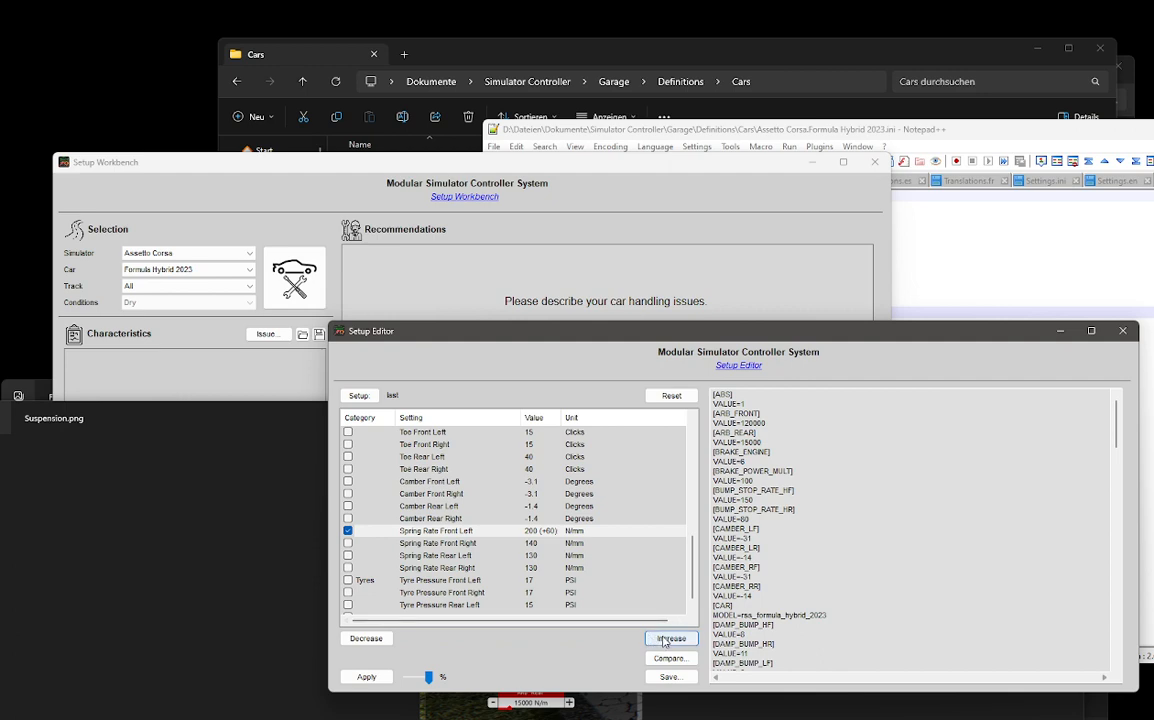
Step: Highlight the RawHandler(5, 100, 200) of Spring.Rate.Front.Left in the Formula Hybrid 2023 definition file
{"action": "left_click", "coordinate": [946, 220]}
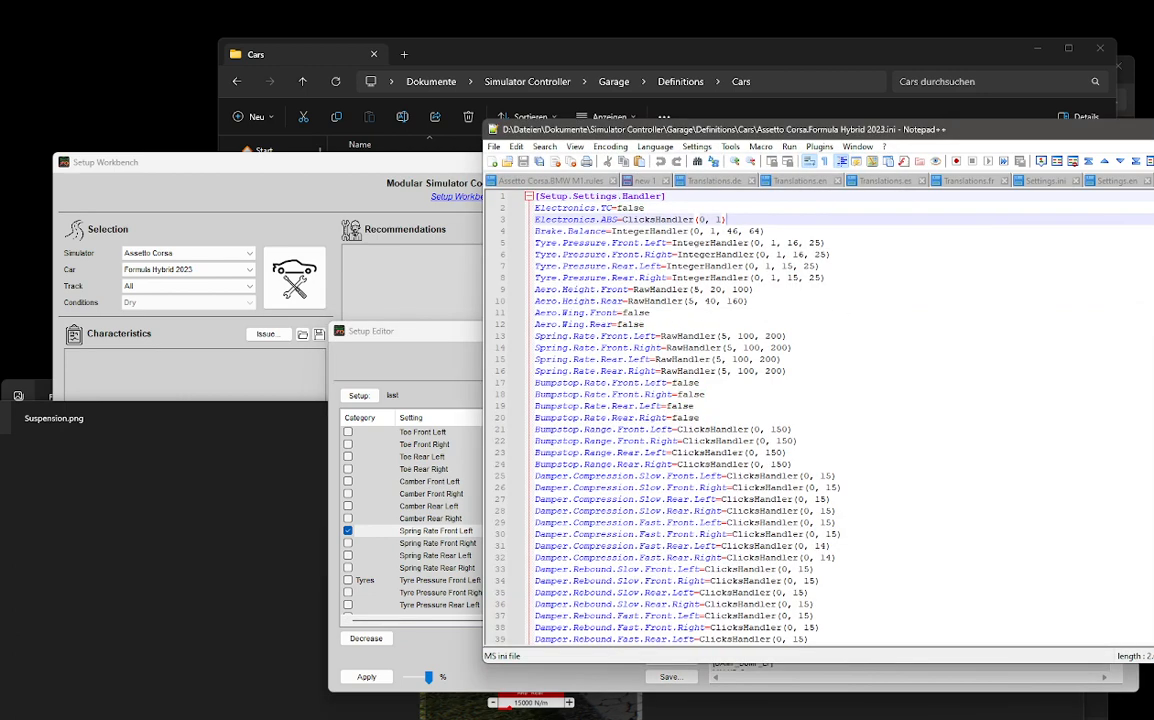
{"action": "left_click_drag", "start_coordinate": [660, 336], "coordinate": [788, 336]}
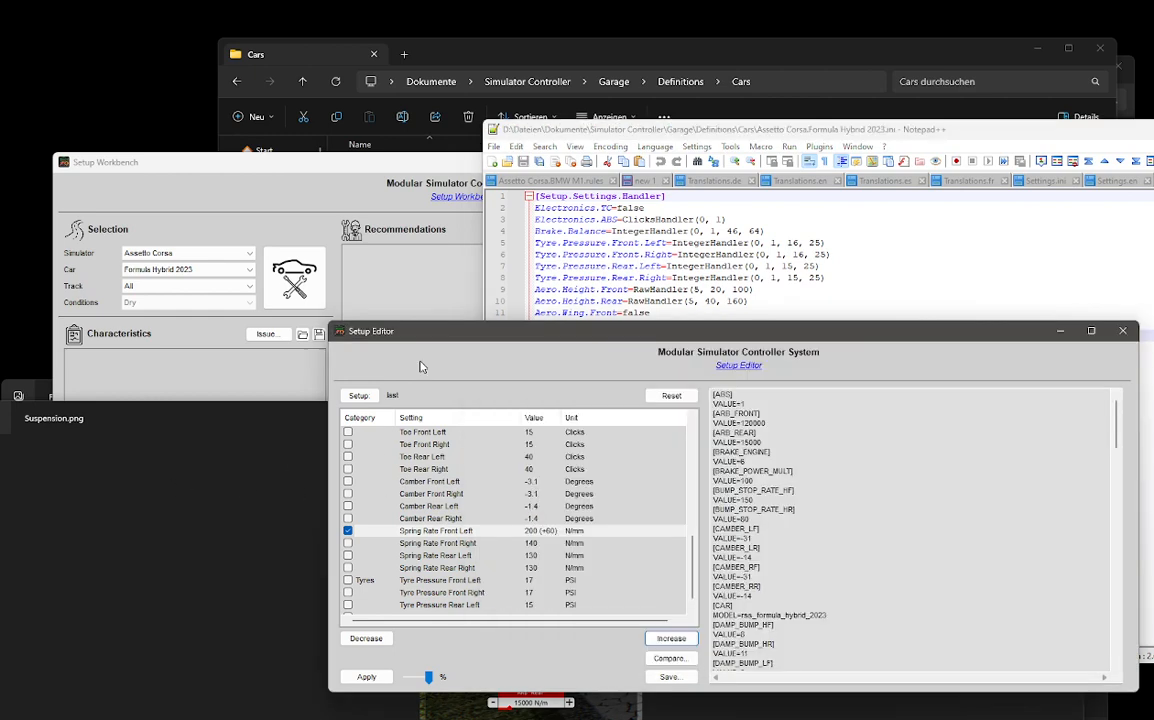
Step: Find SPRING_RATE_LF in the Setup Editor's raw setup text and highlight its value
{"action": "left_click", "coordinate": [380, 331]}
{"action": "scroll", "coordinate": [852, 521], "scroll_direction": "down", "scroll_amount": 3}
{"action": "scroll", "coordinate": [852, 521], "scroll_direction": "down", "scroll_amount": 10}
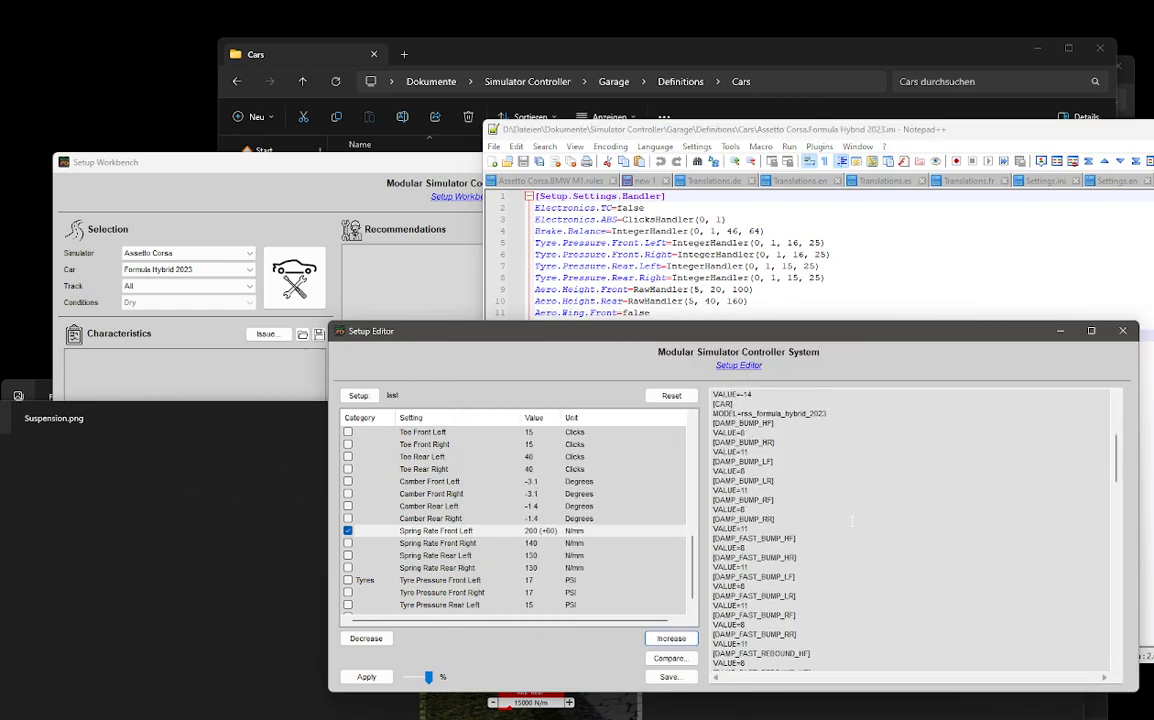
{"action": "scroll", "coordinate": [852, 521], "scroll_direction": "down", "scroll_amount": 10}
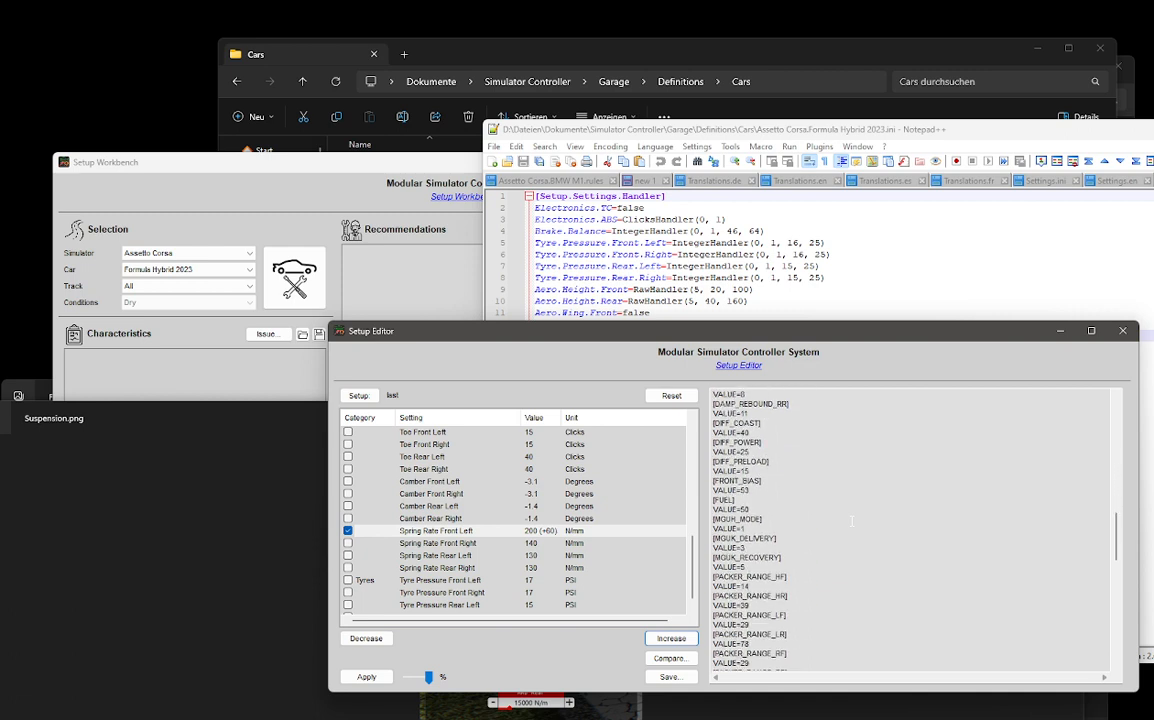
{"action": "scroll", "coordinate": [852, 520], "scroll_direction": "down", "scroll_amount": 5}
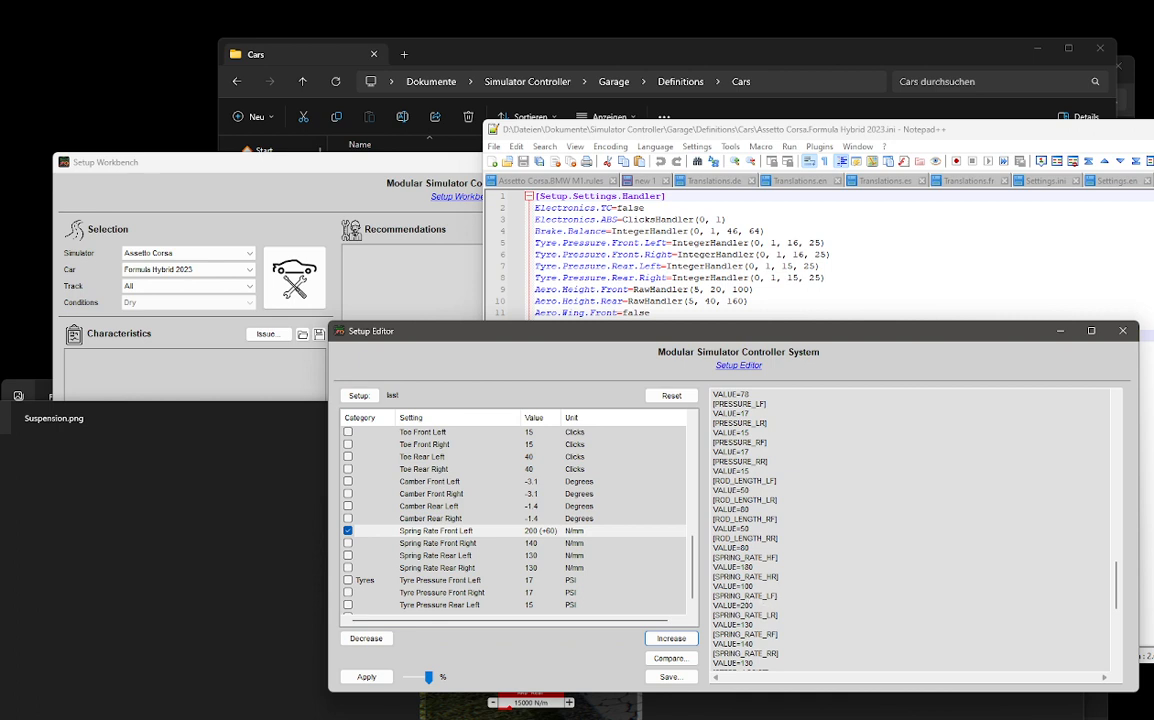
{"action": "left_click_drag", "start_coordinate": [755, 606], "coordinate": [741, 606]}
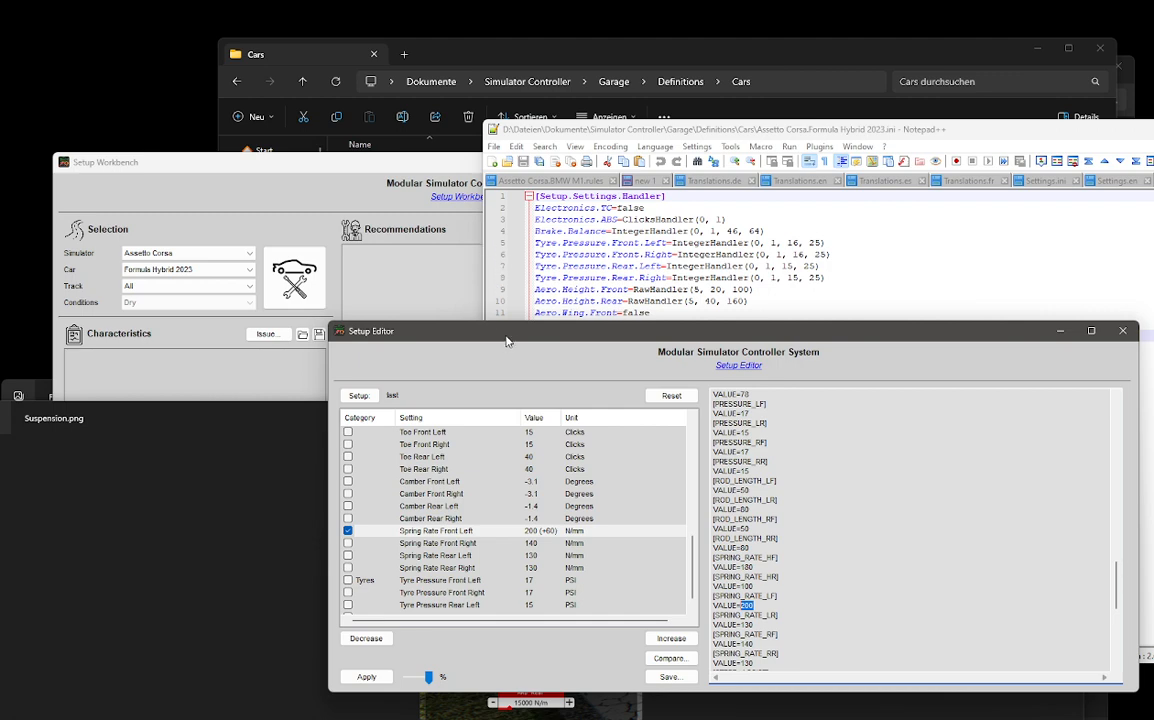
Step: Review the handlers and unit sections in the definition file, and close the Setup Editor without saving
{"action": "left_click_drag", "start_coordinate": [492, 331], "coordinate": [380, 309]}
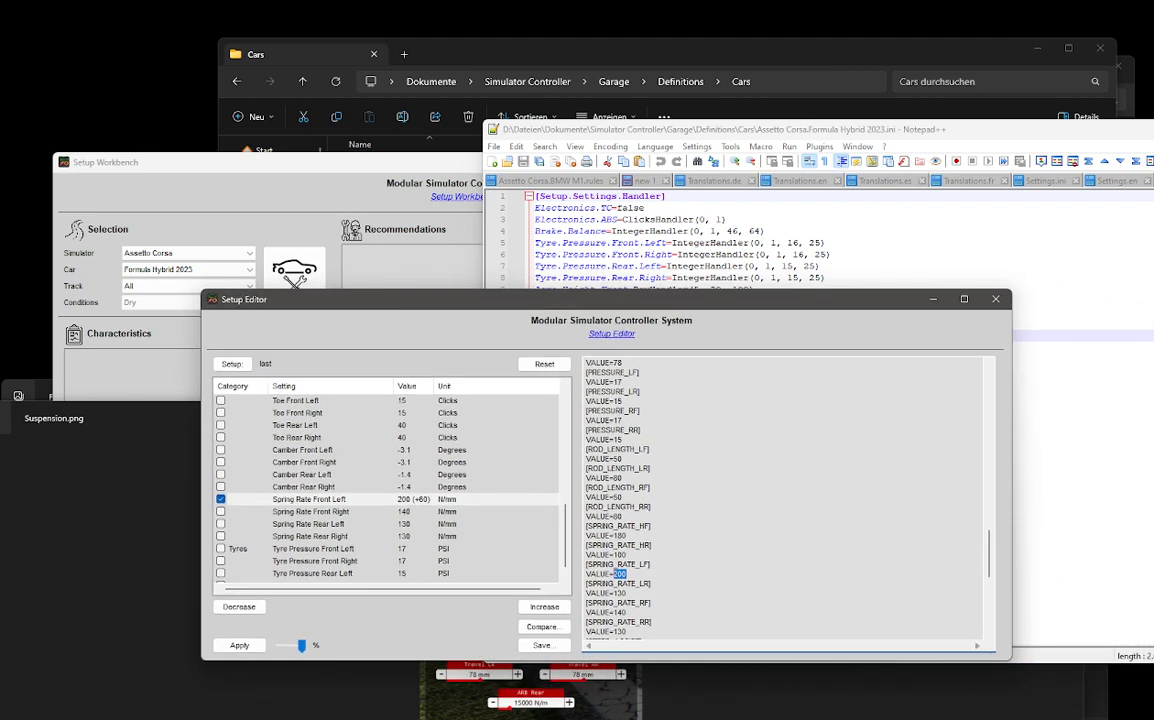
{"action": "left_click", "coordinate": [832, 243]}
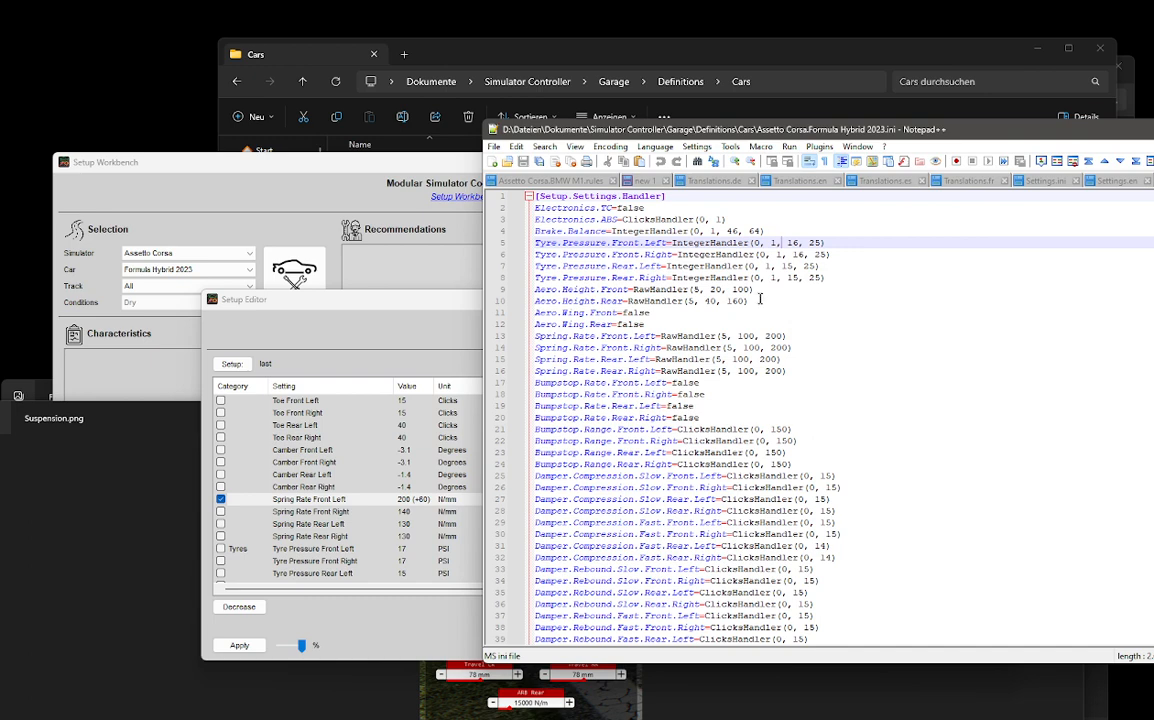
{"action": "scroll", "coordinate": [783, 370], "scroll_direction": "down", "scroll_amount": 10}
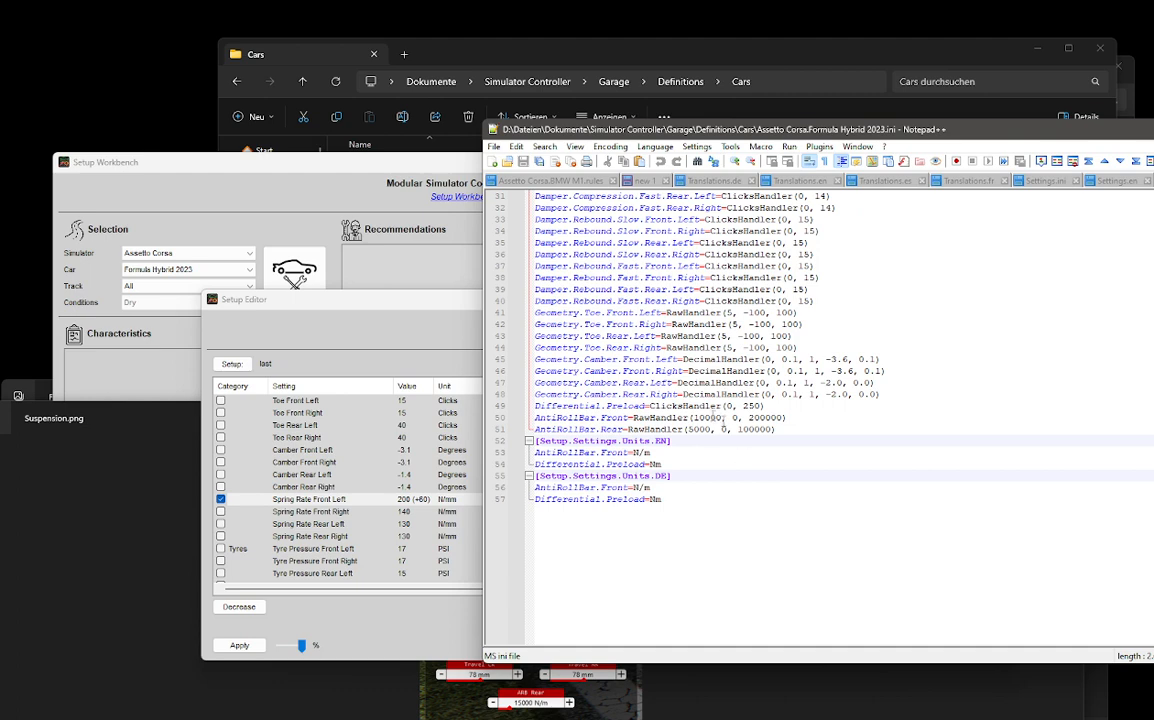
{"action": "left_click", "coordinate": [418, 346]}
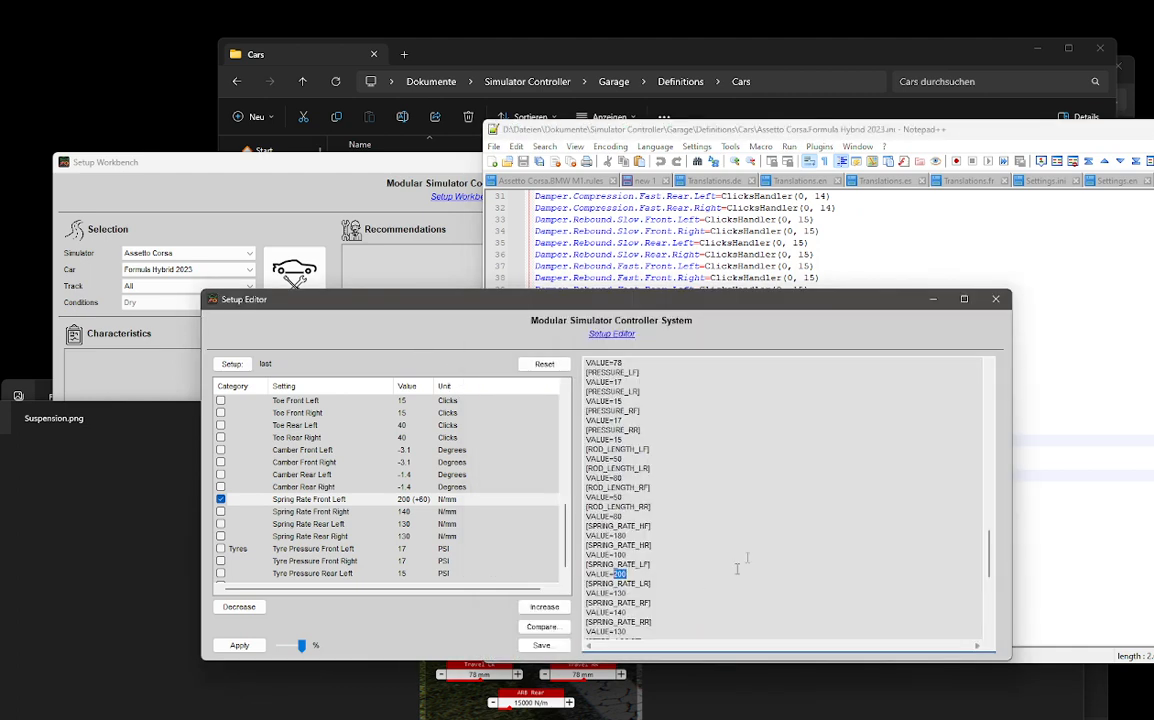
{"action": "left_click", "coordinate": [998, 301]}
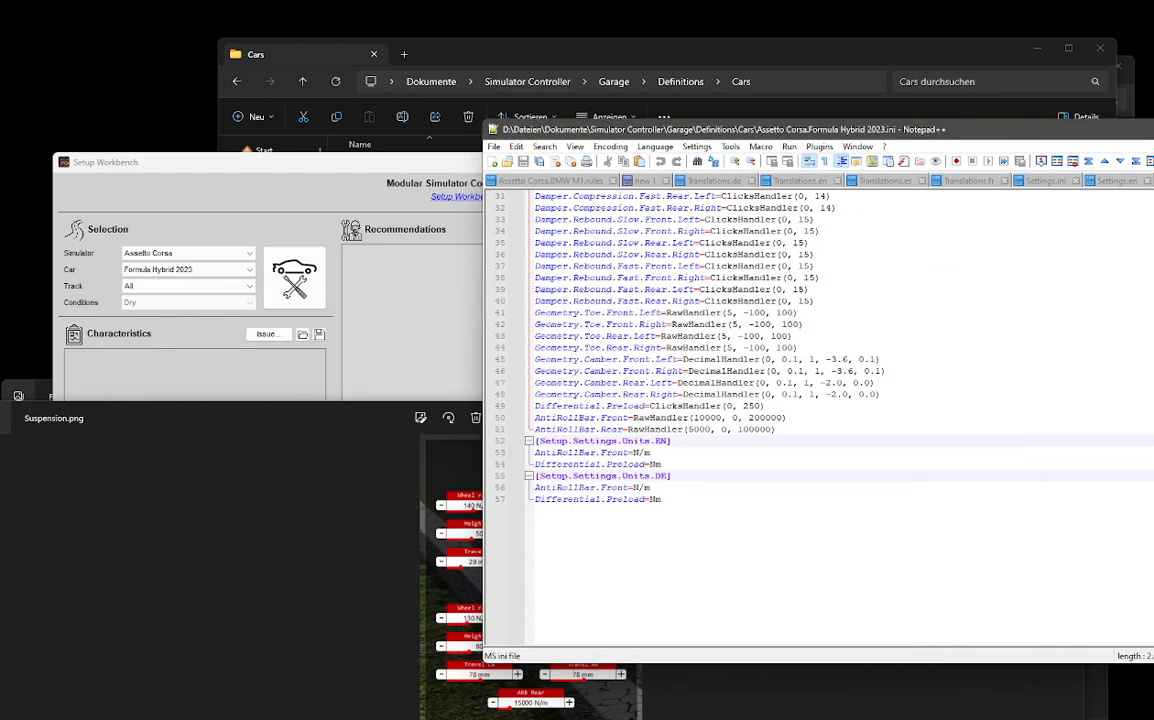
Step: Reposition the definition file's window and highlight the IntegerHandler(0, 1, 46, 64) of Brake.Balance
{"action": "scroll", "coordinate": [820, 420], "scroll_direction": "up", "scroll_amount": 10}
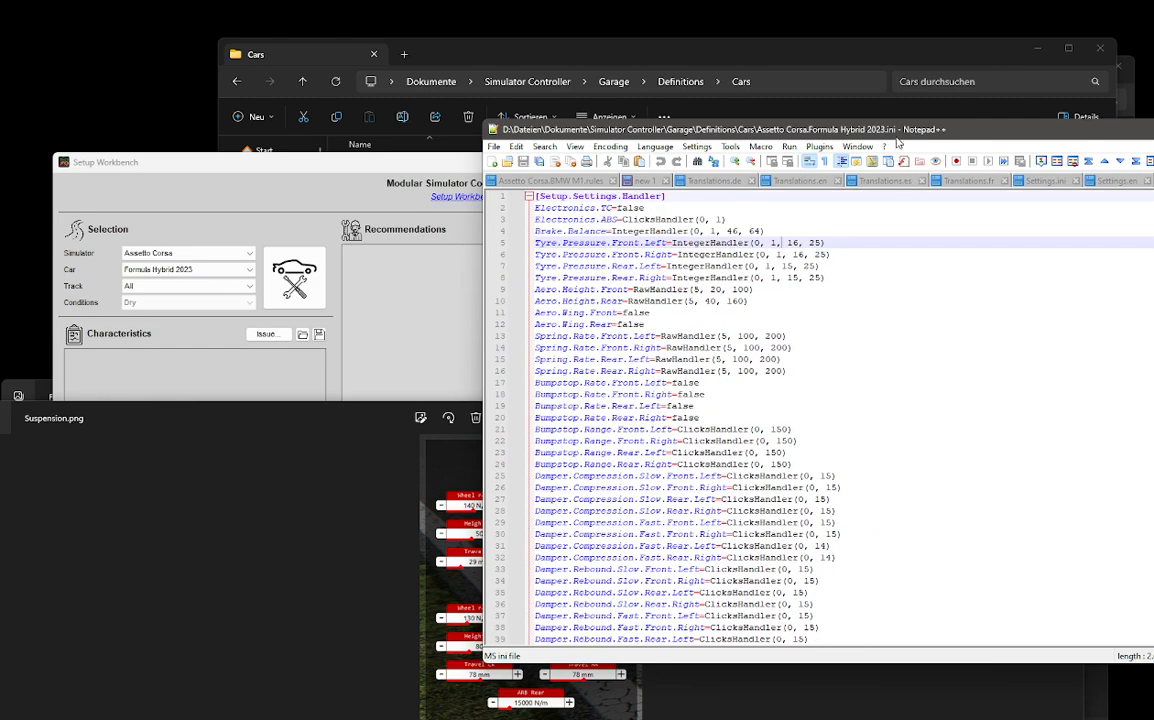
{"action": "left_click_drag", "start_coordinate": [893, 143], "coordinate": [560, 124]}
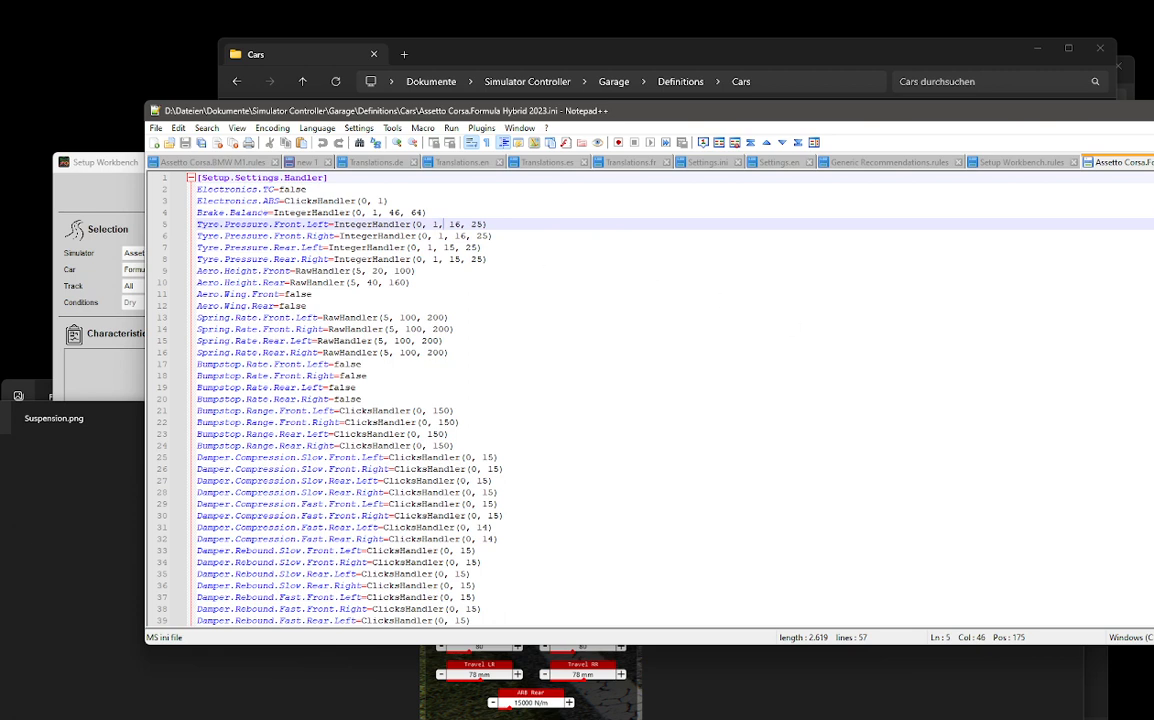
{"action": "left_click_drag", "start_coordinate": [272, 213], "coordinate": [427, 213]}
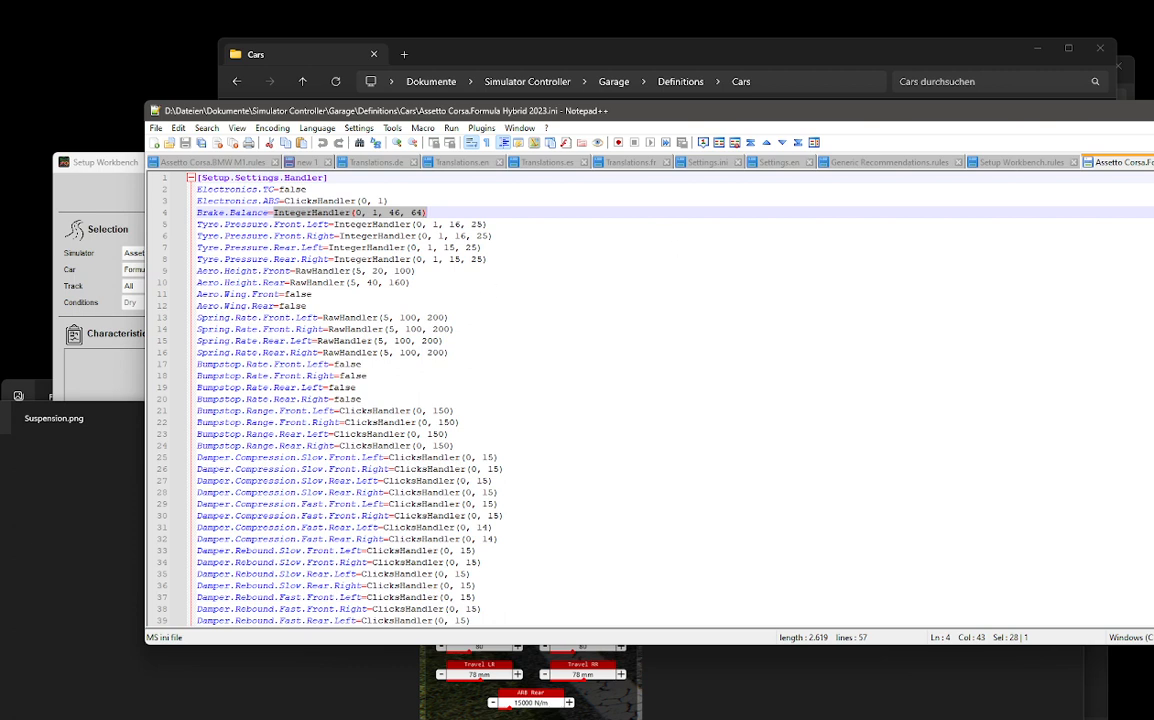
Step: Bring Setup Workbench to the front and reload the last Formula Hybrid 2023 setup in the Setup Editor
{"action": "left_click", "coordinate": [126, 202]}
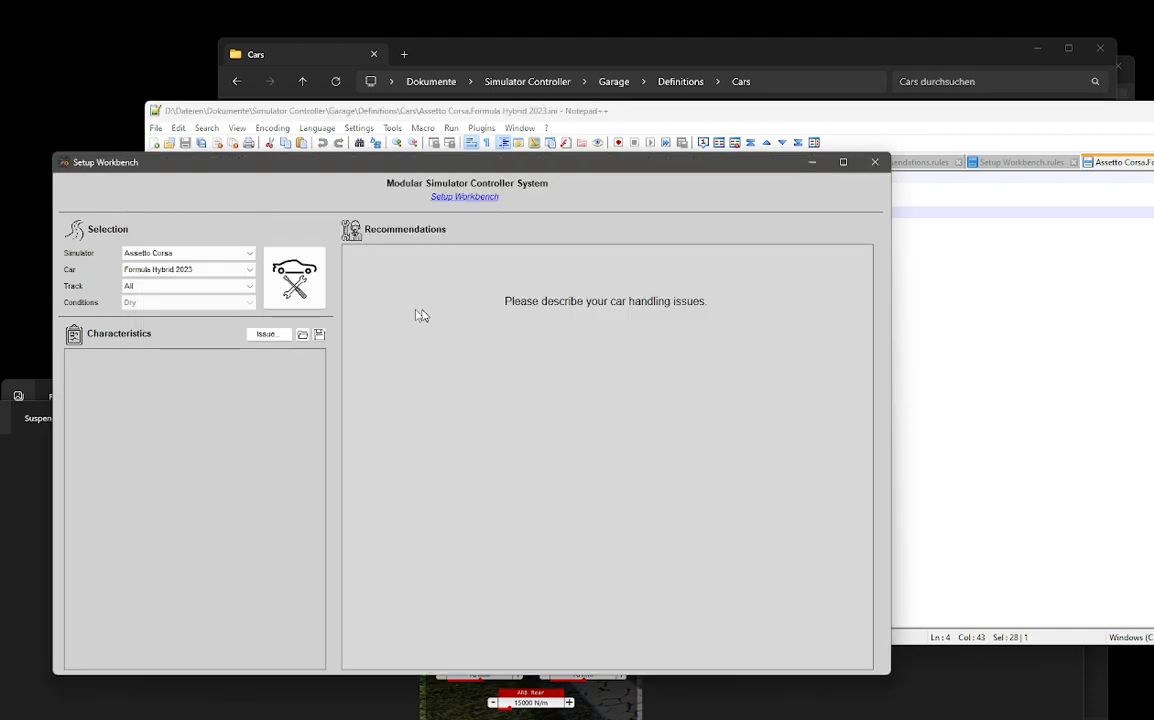
{"action": "left_click", "coordinate": [294, 280]}
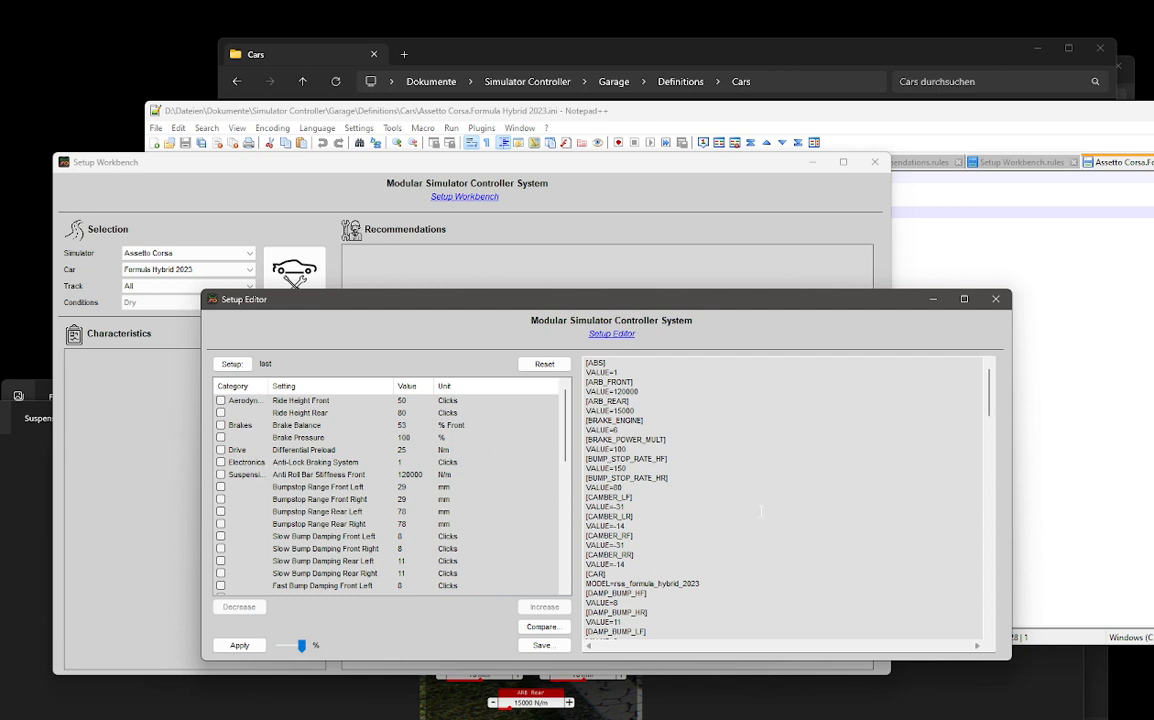
{"action": "scroll", "coordinate": [762, 511], "scroll_direction": "down", "scroll_amount": 1}
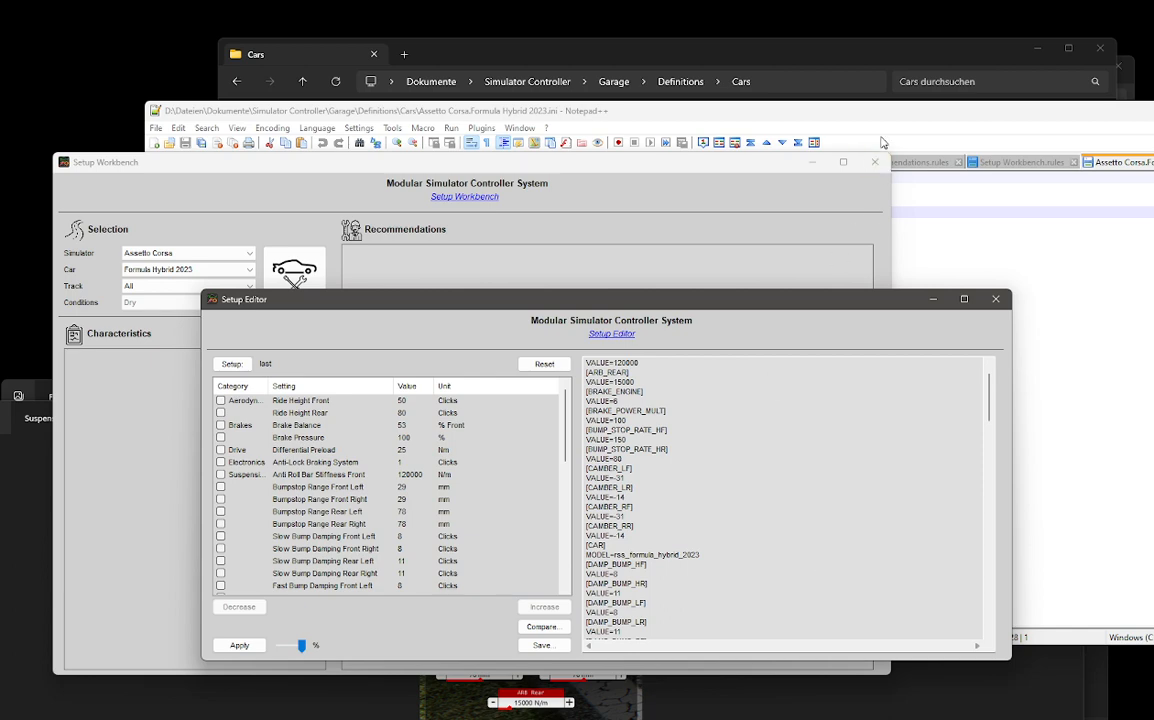
Step: Return to the definition file in Notepad++ and highlight the DecimalHandler(0, 0.1, 1, -3.6, 0.1) of Geometry.Camber.Front.Left
{"action": "left_click", "coordinate": [795, 110]}
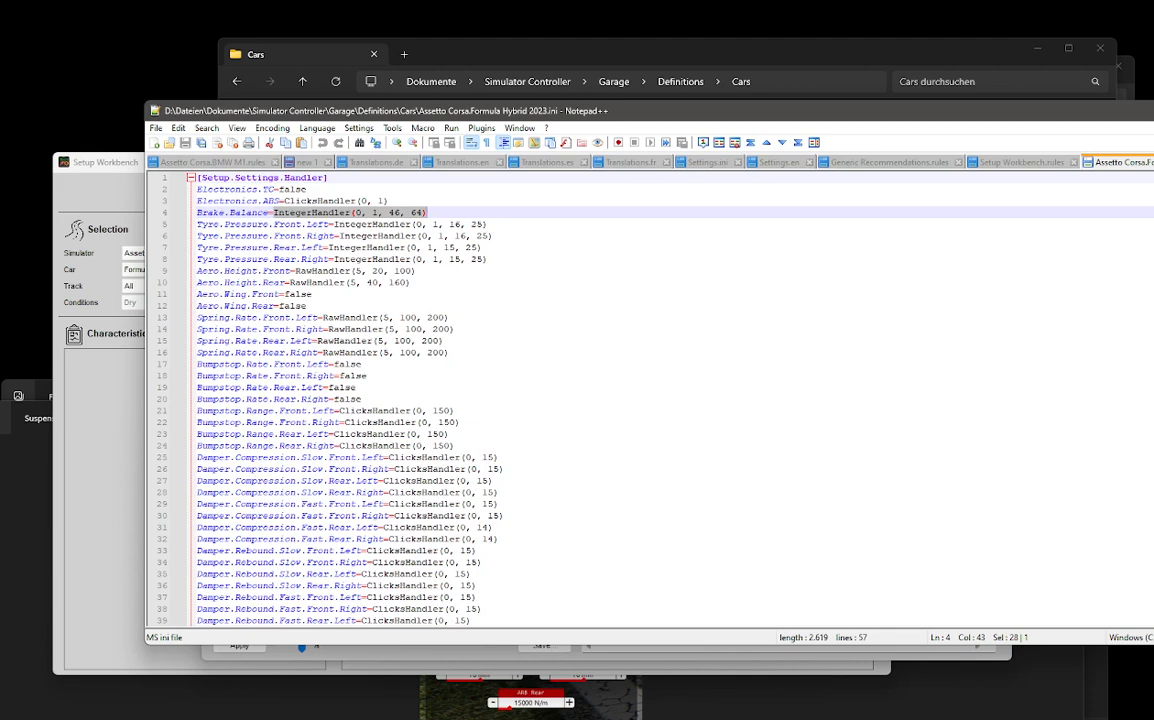
{"action": "scroll", "coordinate": [650, 400], "scroll_direction": "down", "scroll_amount": 3}
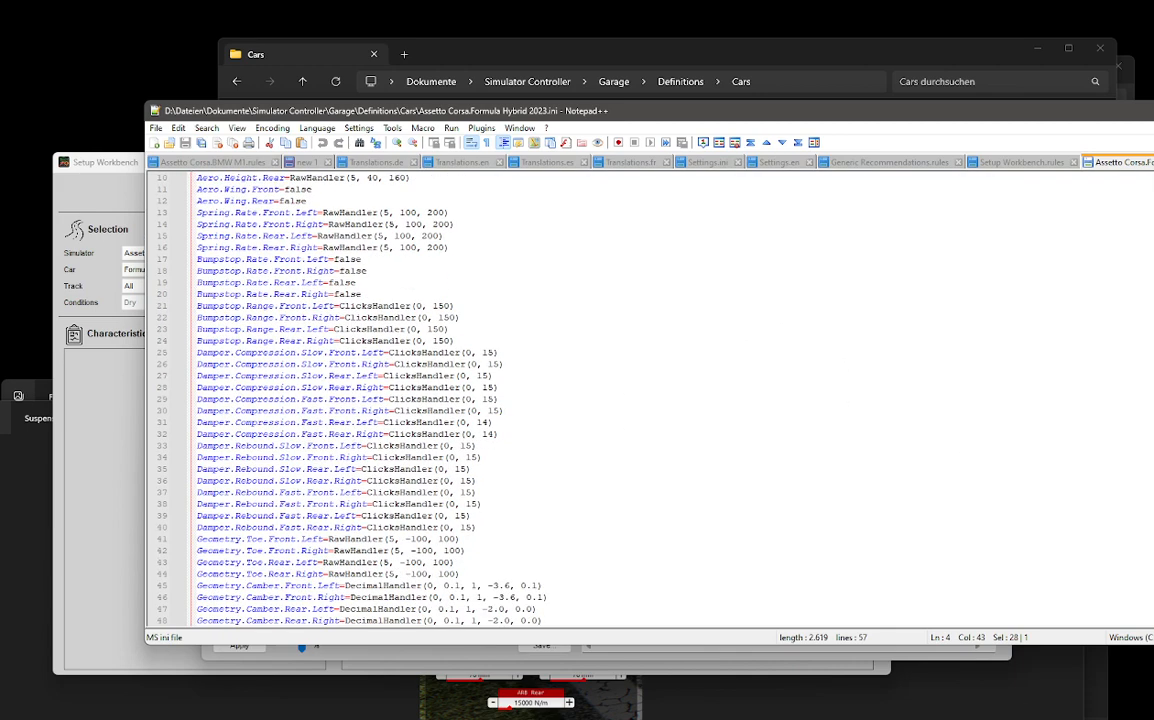
{"action": "scroll", "coordinate": [485, 255], "scroll_direction": "up", "scroll_amount": 3}
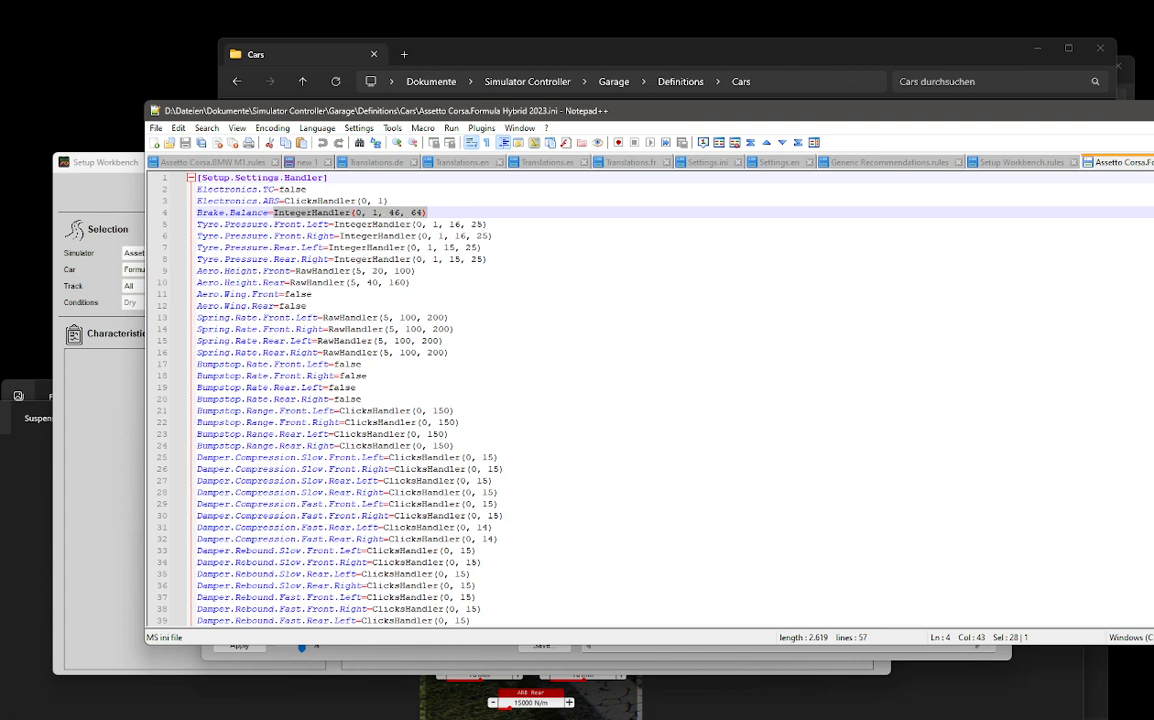
{"action": "scroll", "coordinate": [368, 200], "scroll_direction": "down", "scroll_amount": 4}
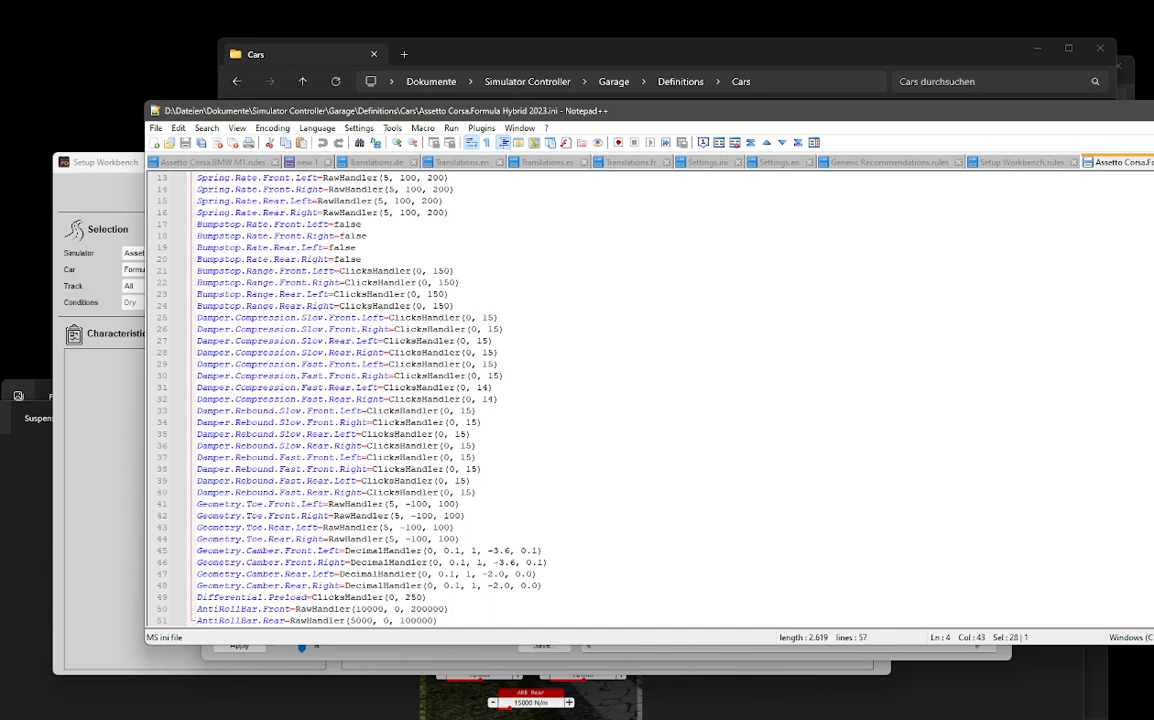
{"action": "left_click_drag", "start_coordinate": [345, 550], "coordinate": [542, 550]}
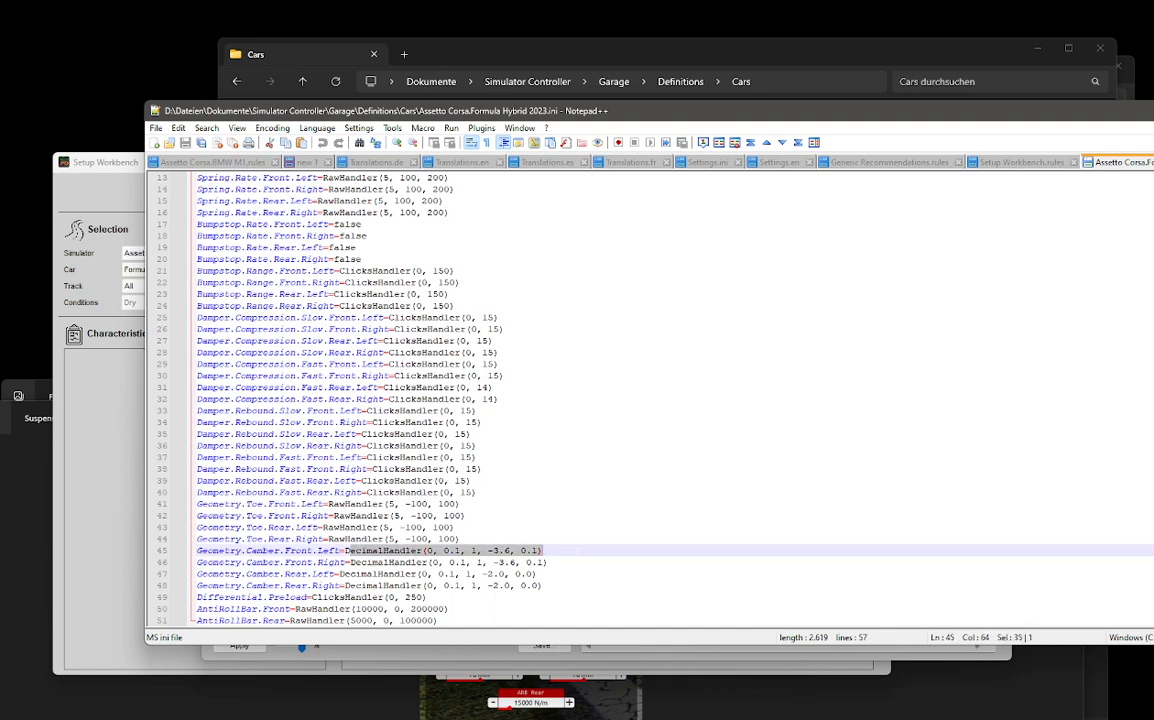
Step: Compare the Brake.Balance and Spring.Rate handlers with the Suspension.png screenshot, and highlight the word IntegerHandler in the Brake.Balance line
{"action": "scroll", "coordinate": [566, 482], "scroll_direction": "up", "scroll_amount": 3}
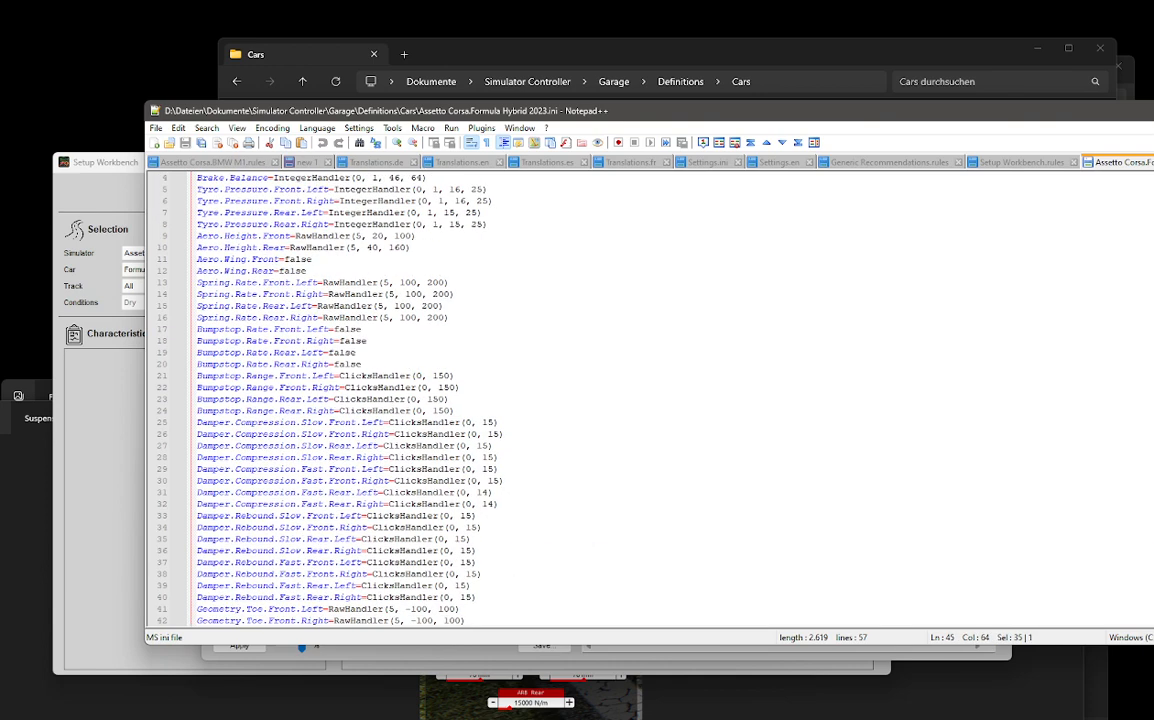
{"action": "scroll", "coordinate": [566, 482], "scroll_direction": "down", "scroll_amount": 2}
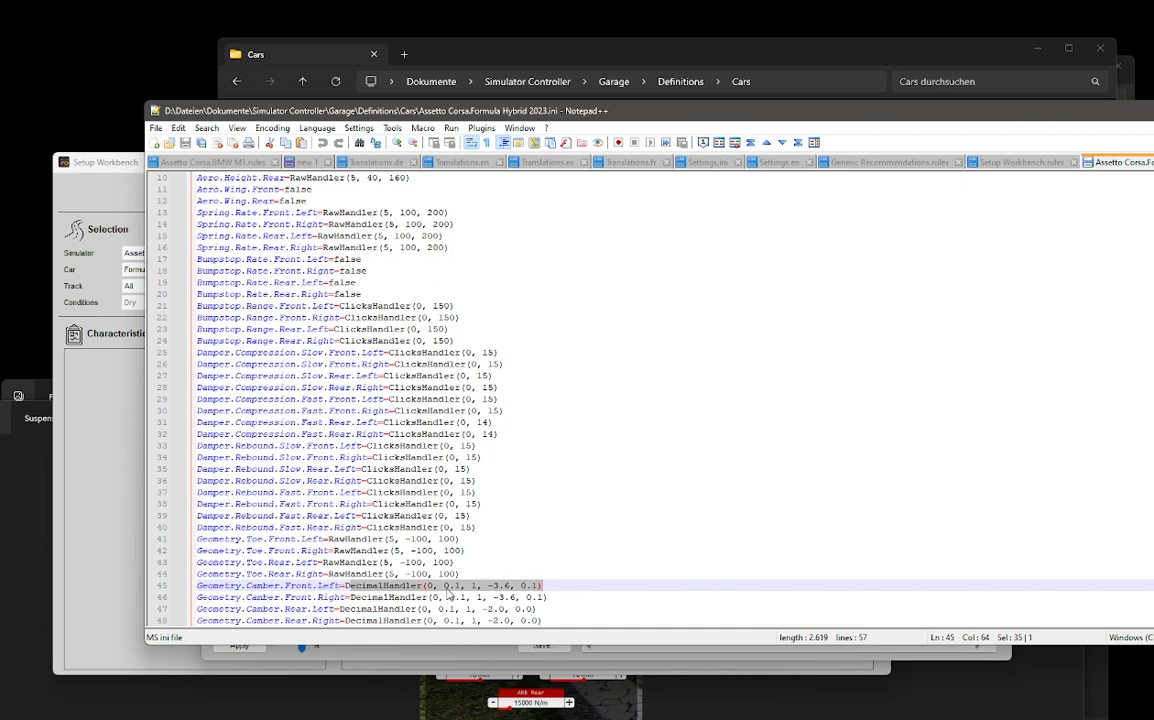
{"action": "scroll", "coordinate": [490, 428], "scroll_direction": "up", "scroll_amount": 3}
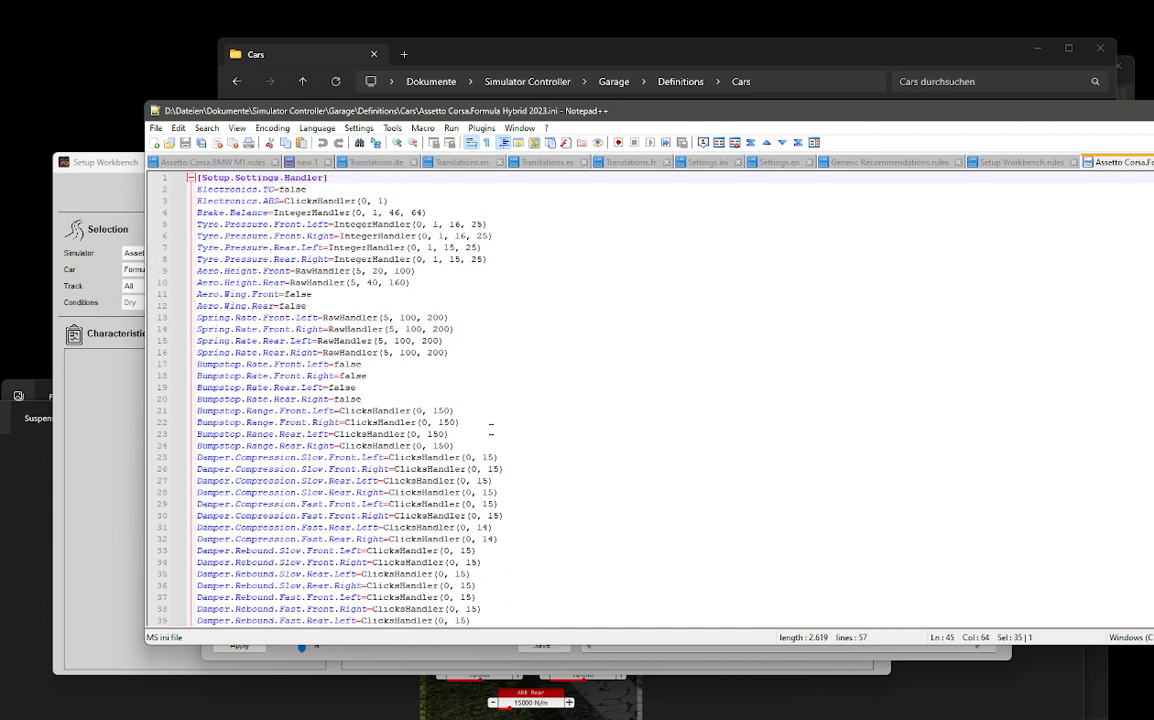
{"action": "left_click", "coordinate": [376, 213]}
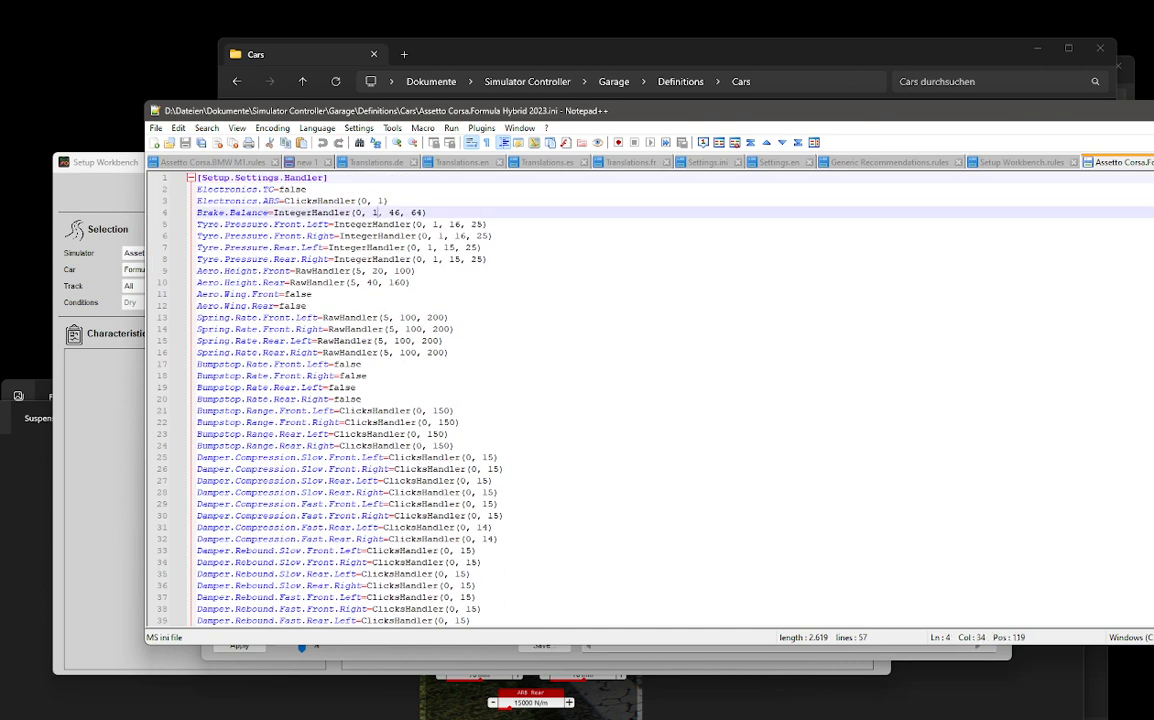
{"action": "left_click", "coordinate": [714, 648]}
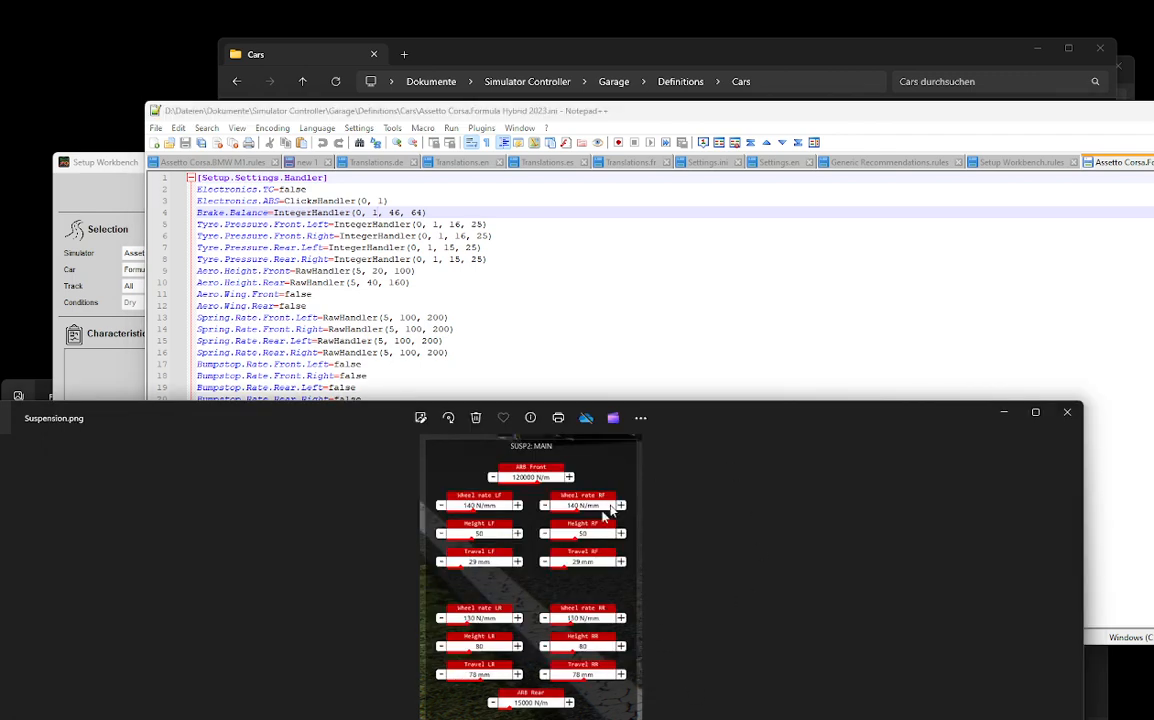
{"action": "left_click", "coordinate": [452, 317]}
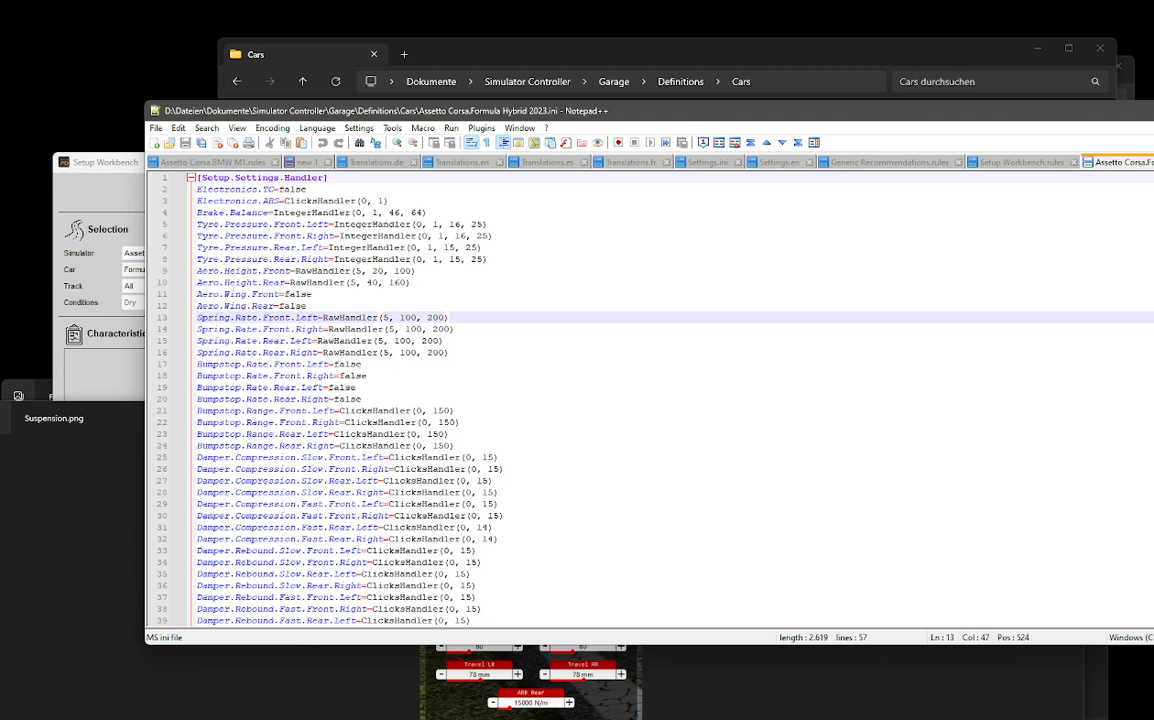
{"action": "double_click", "coordinate": [310, 212]}
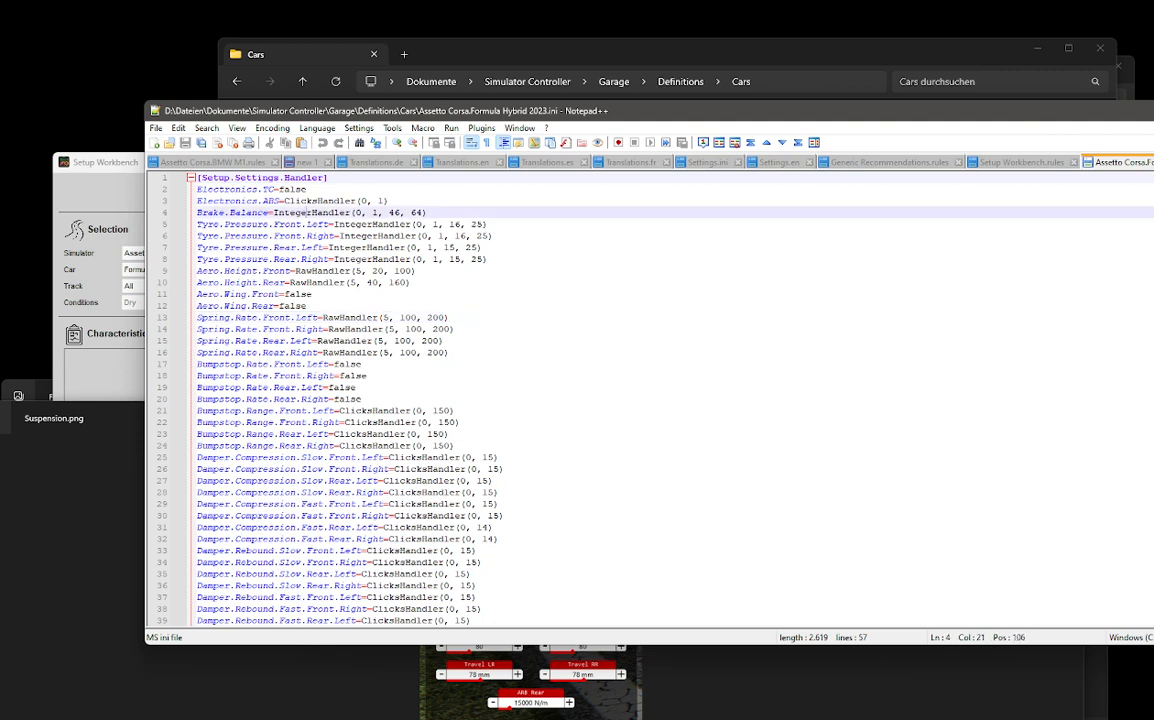
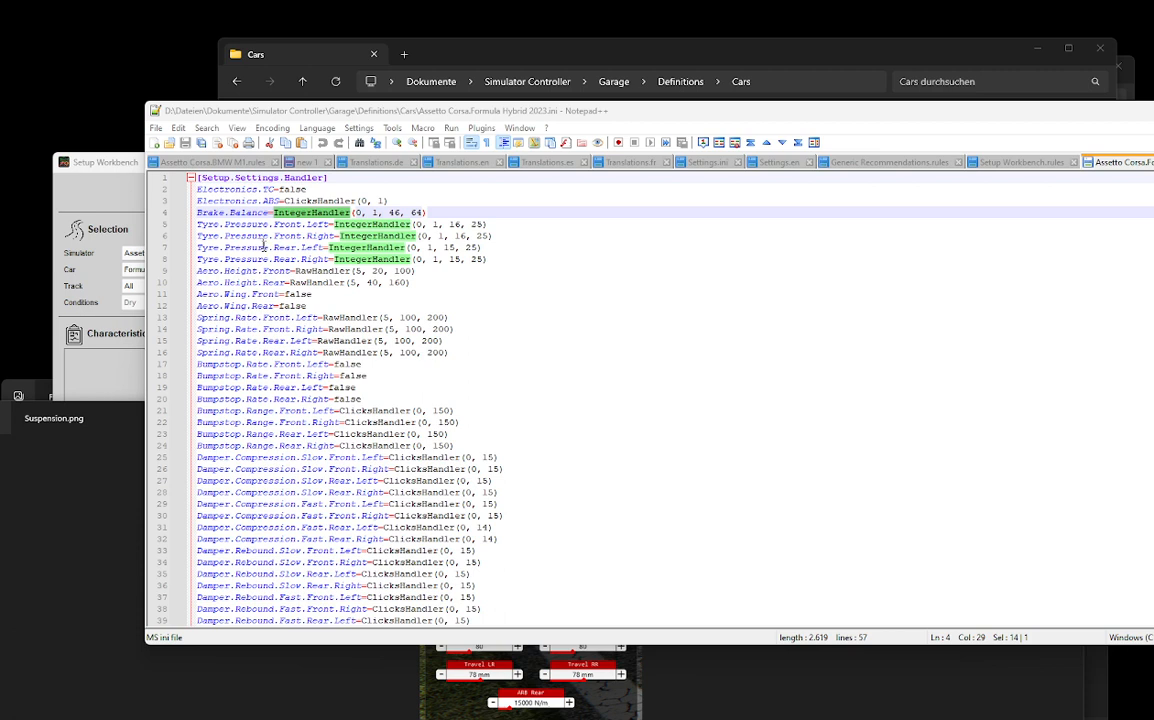
Step: Switch to Setup Workbench, add the slow corner-exit oversteer issue for the Formula Hybrid 2023, and raise its severity
{"action": "left_click", "coordinate": [100, 388]}
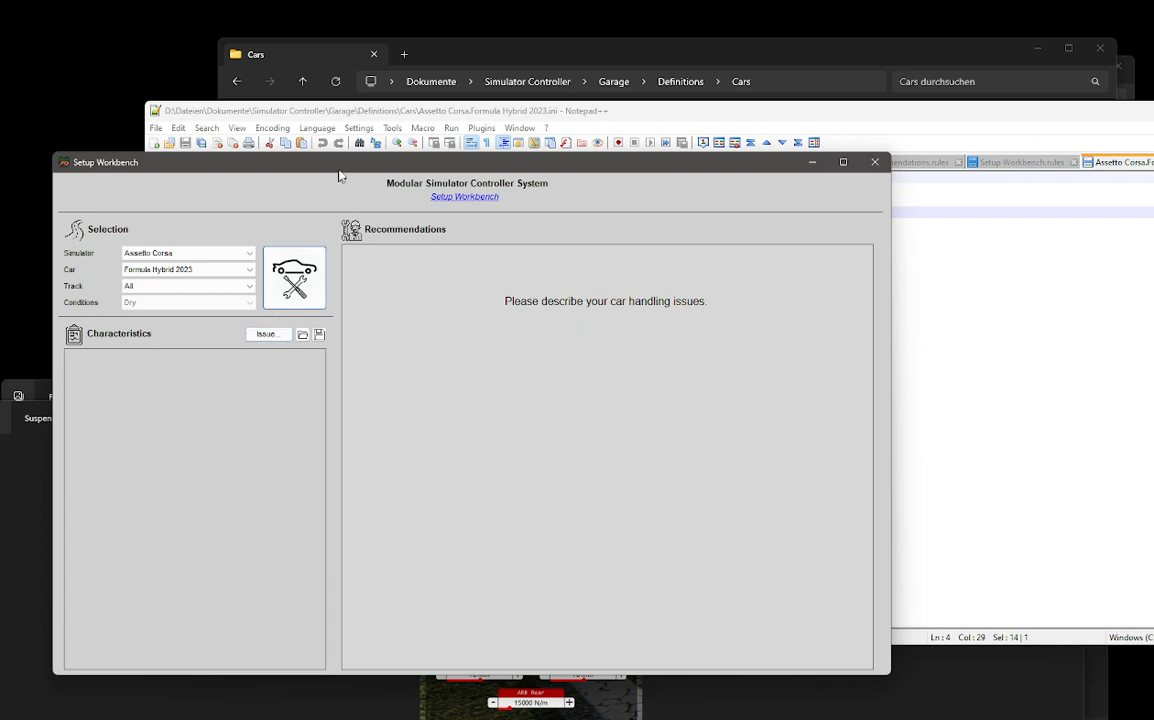
{"action": "left_click", "coordinate": [352, 112]}
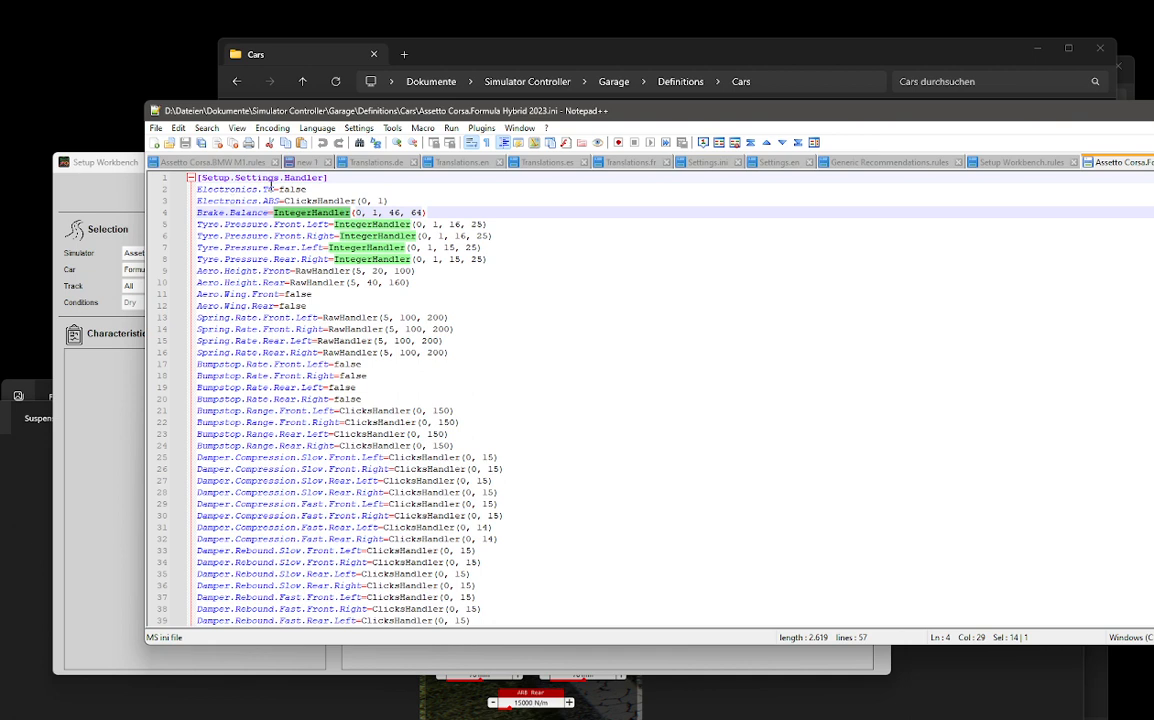
{"action": "left_click", "coordinate": [107, 166]}
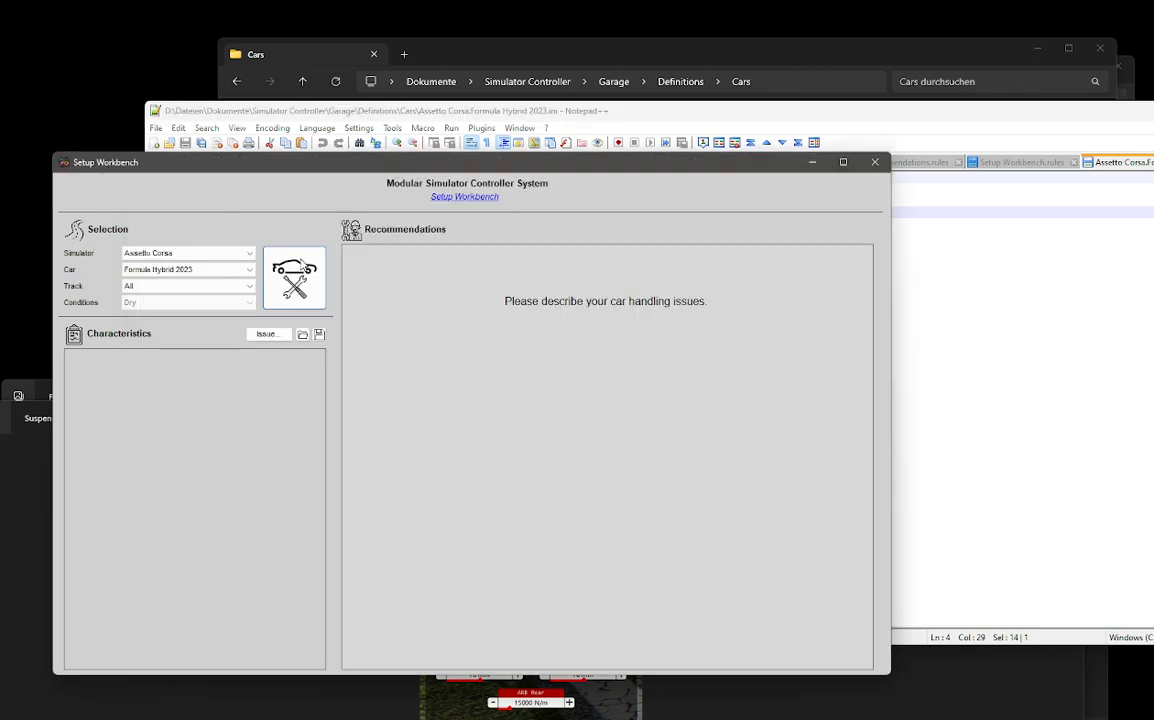
{"action": "left_click", "coordinate": [279, 336]}
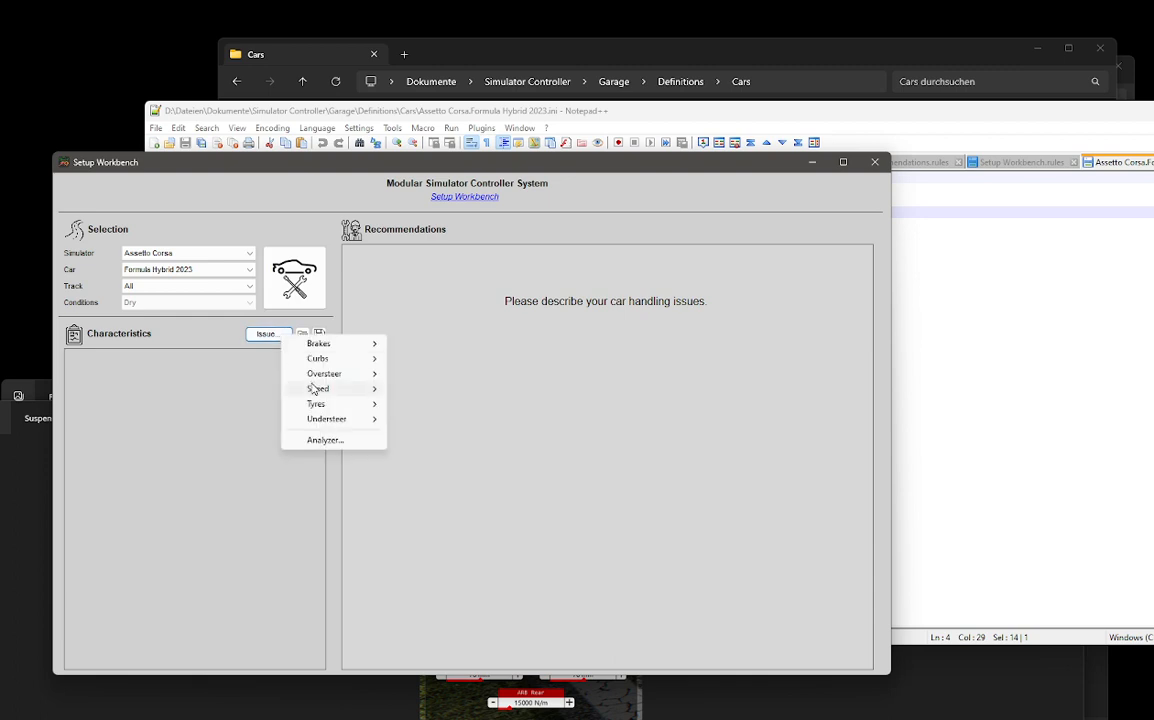
{"action": "mouse_move", "coordinate": [331, 375]}
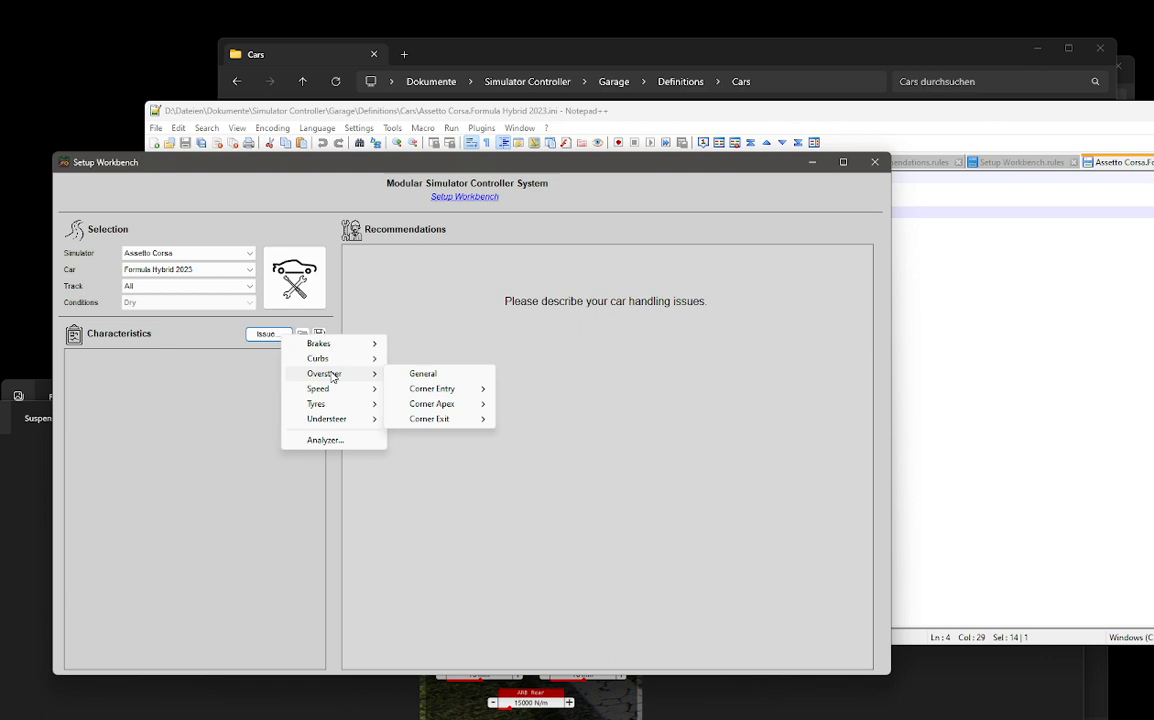
{"action": "mouse_move", "coordinate": [437, 394]}
{"action": "mouse_move", "coordinate": [447, 420]}
{"action": "left_click", "coordinate": [517, 422]}
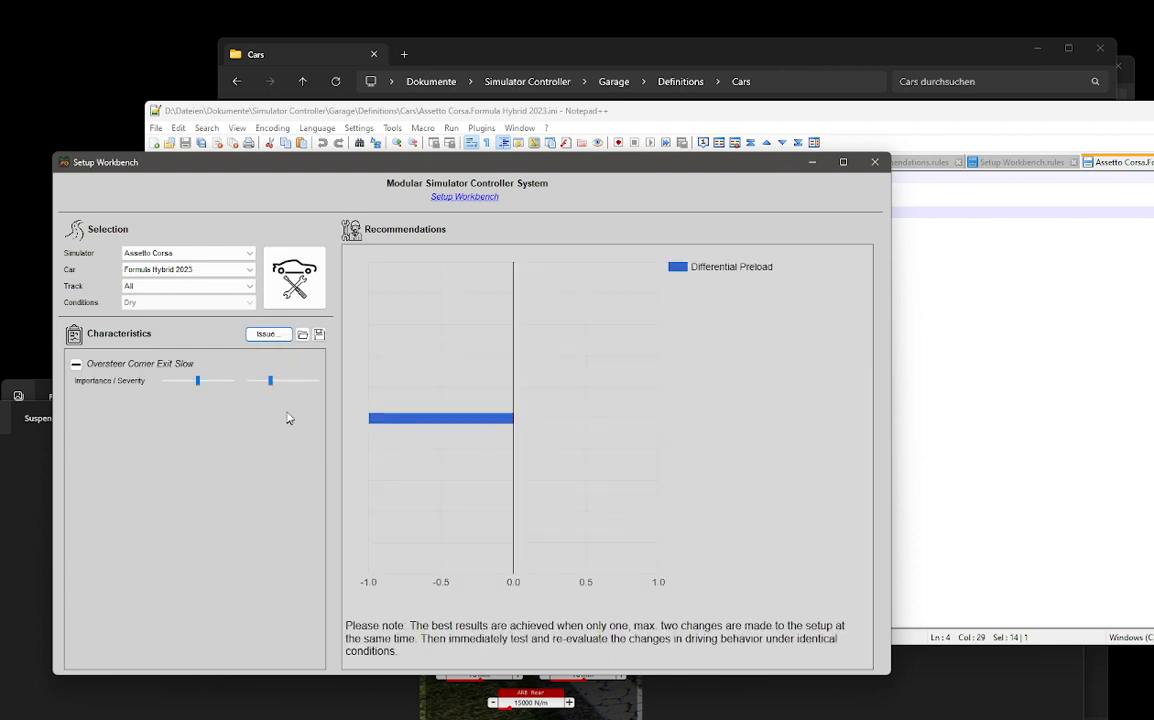
{"action": "left_click_drag", "start_coordinate": [270, 381], "coordinate": [293, 385]}
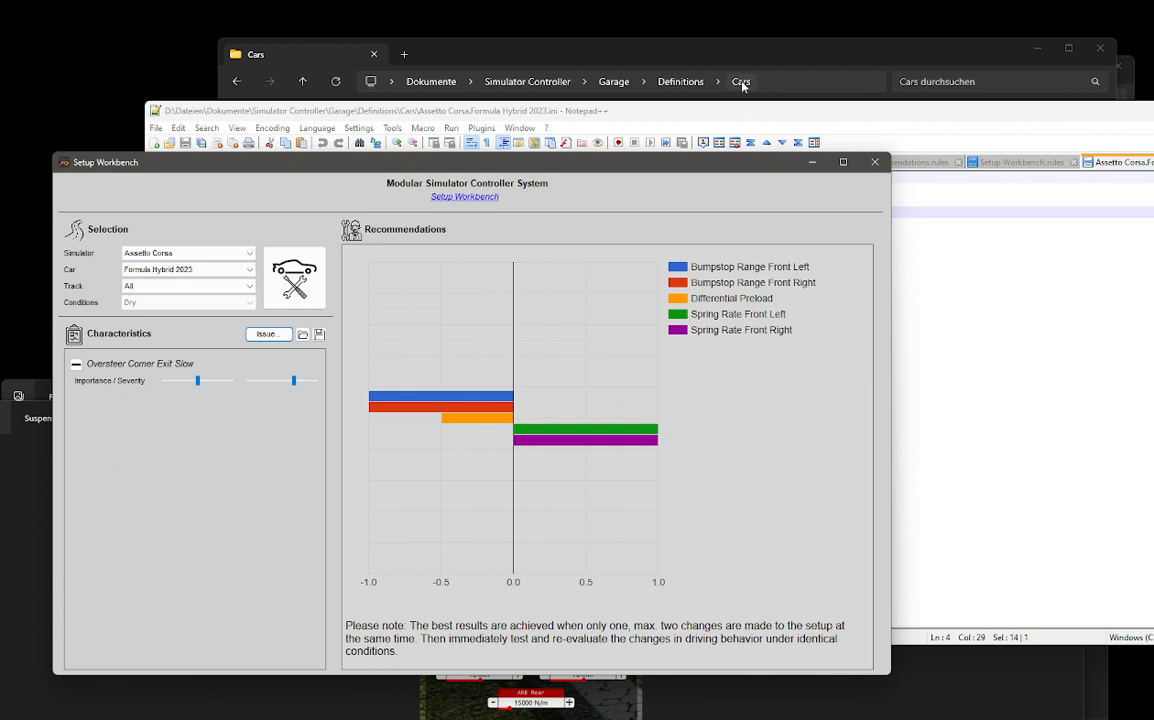
Step: Switch to File Explorer and open Assetto Corsa.Formula Hybrid 2023.rules from the Garage\Rules\Cars folder in Notepad++
{"action": "left_click", "coordinate": [762, 52]}
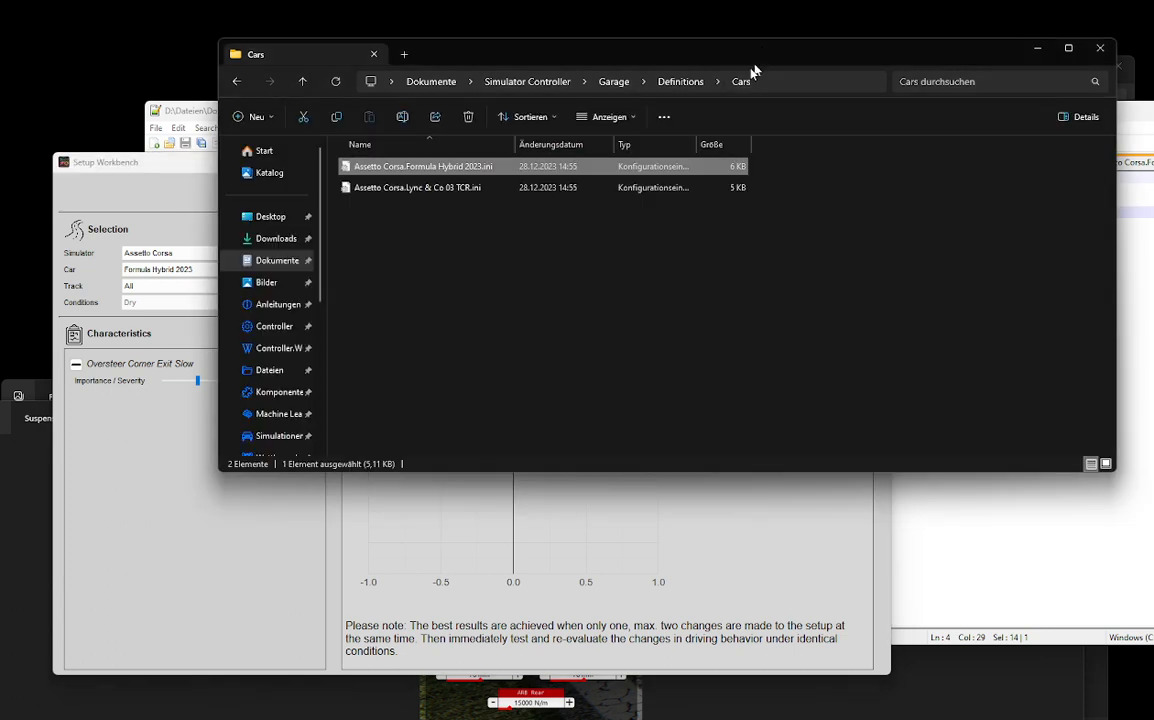
{"action": "left_click", "coordinate": [614, 82]}
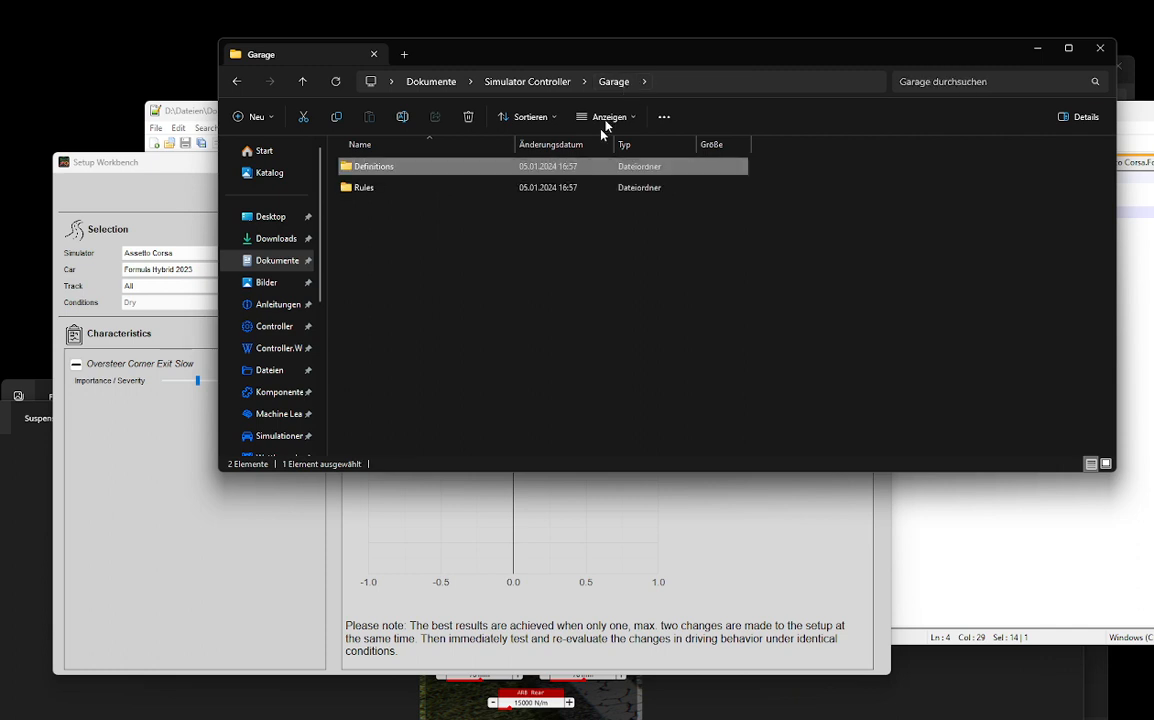
{"action": "double_click", "coordinate": [475, 192]}
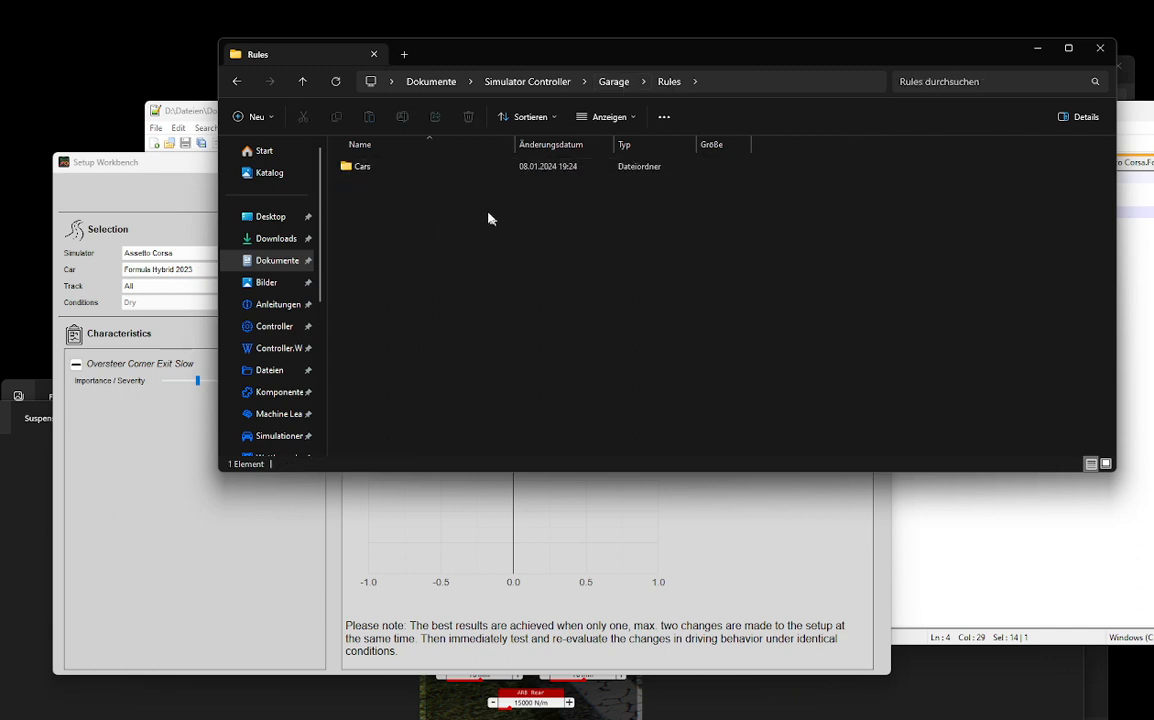
{"action": "double_click", "coordinate": [431, 172]}
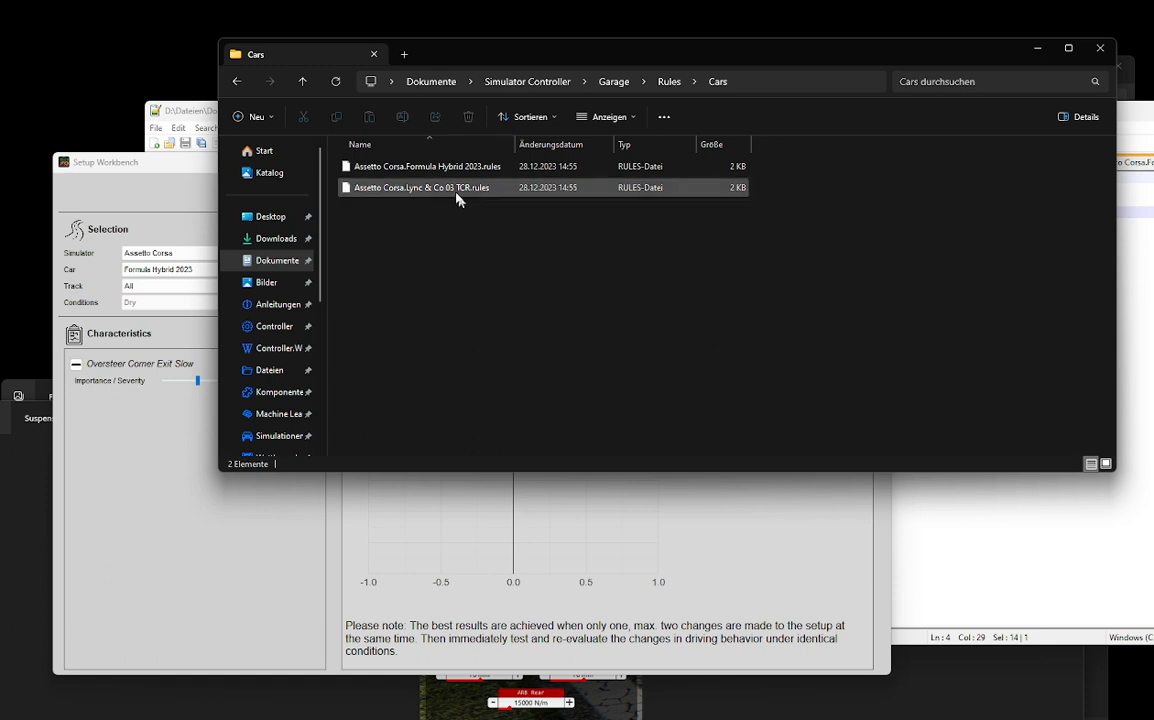
{"action": "left_click", "coordinate": [422, 170]}
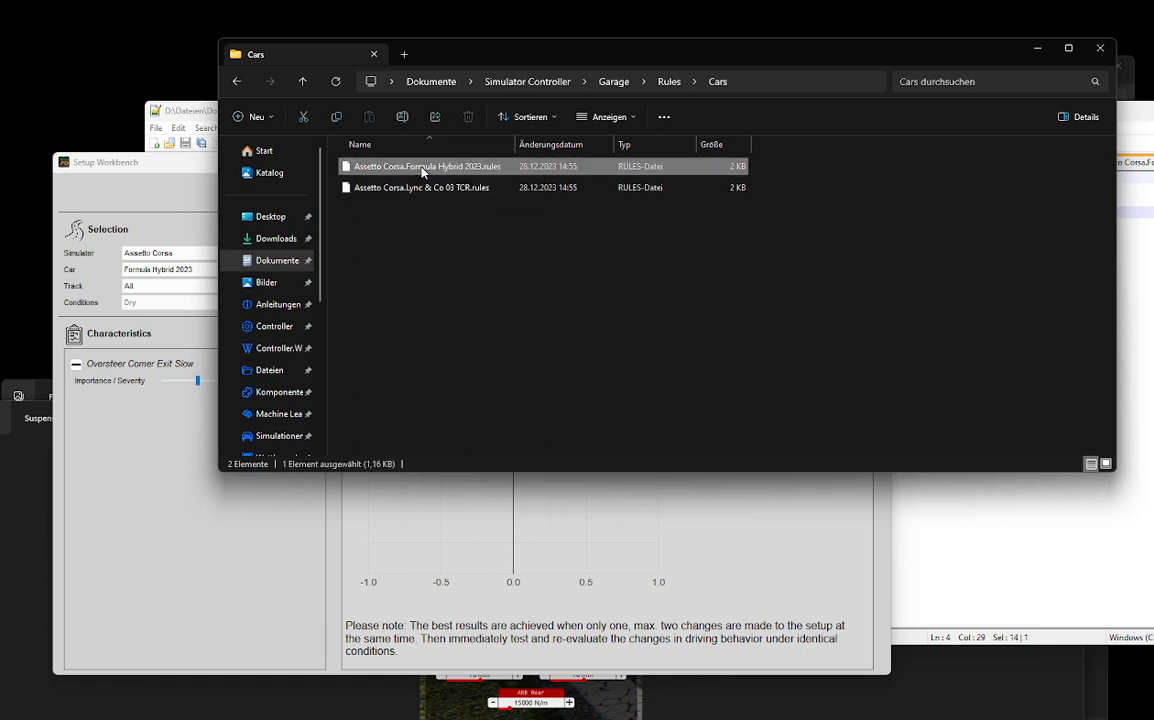
{"action": "right_click", "coordinate": [422, 172]}
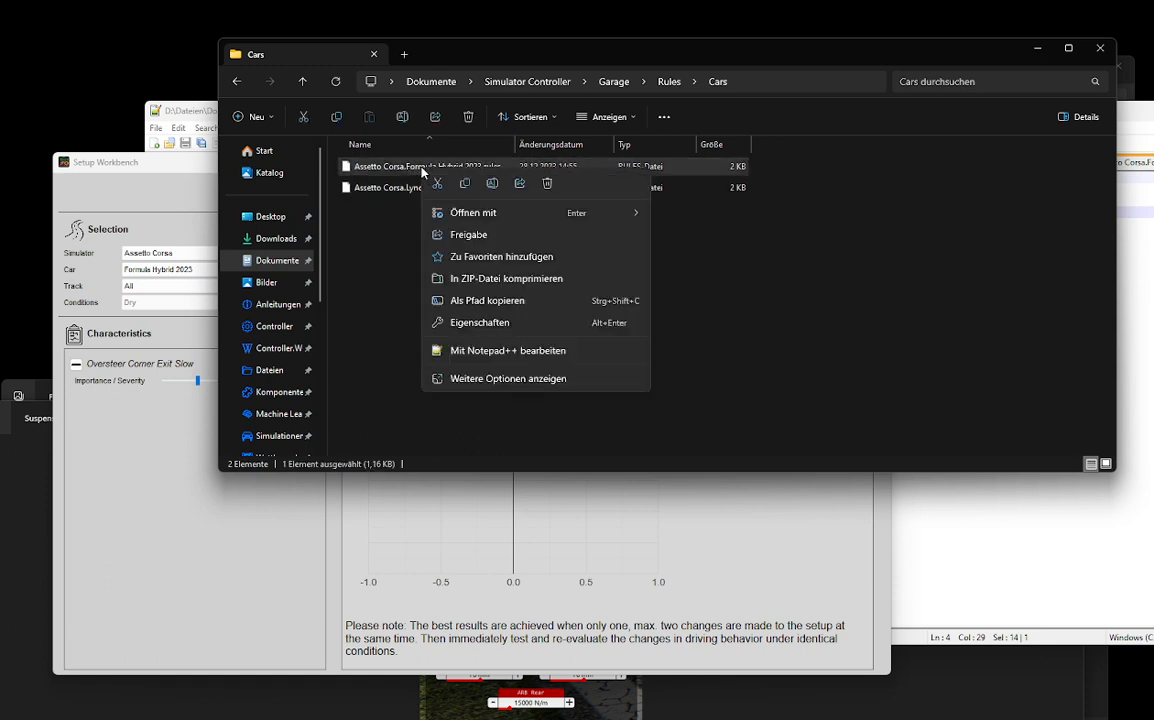
{"action": "mouse_move", "coordinate": [473, 218]}
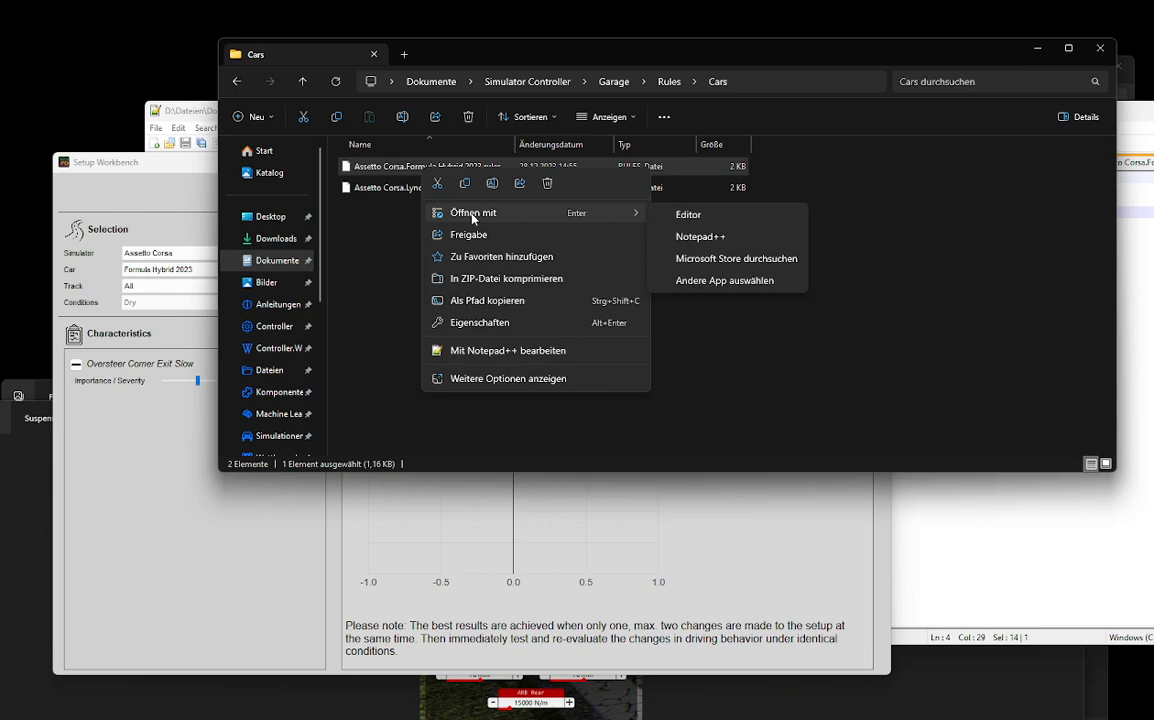
{"action": "left_click", "coordinate": [697, 240]}
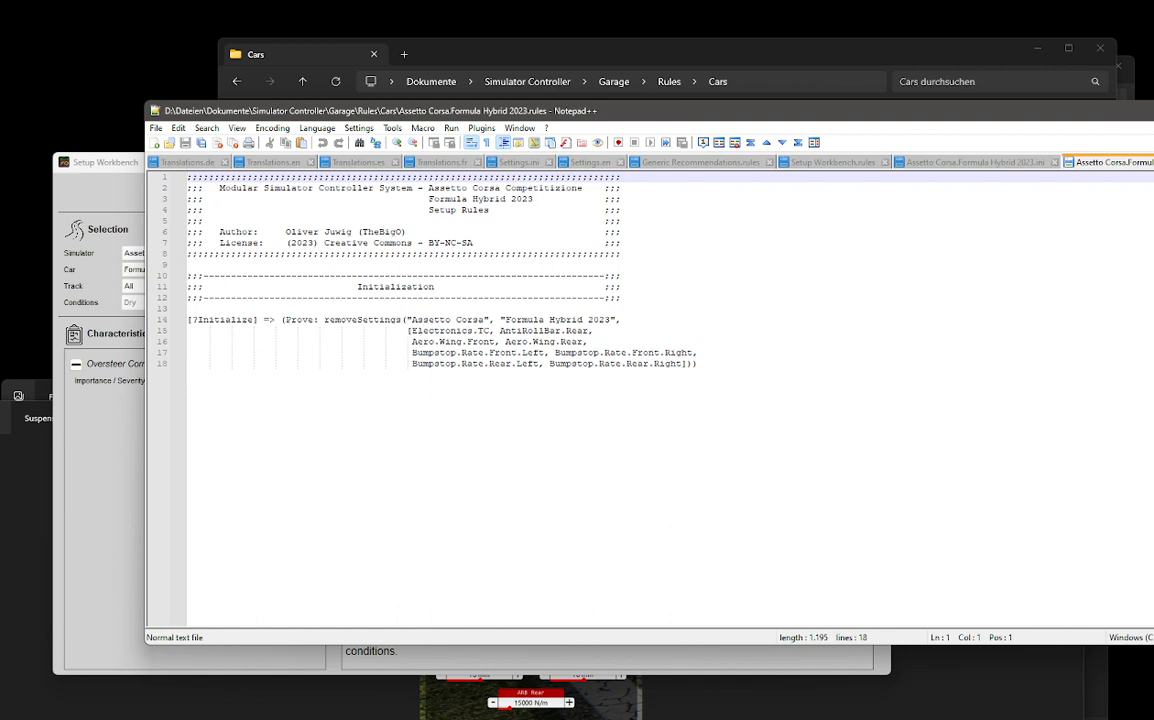
Step: Highlight the list of settings in the removeSettings rule, and the false value of Electronics.TC in the definition file
{"action": "left_click_drag", "start_coordinate": [412, 330], "coordinate": [683, 363]}
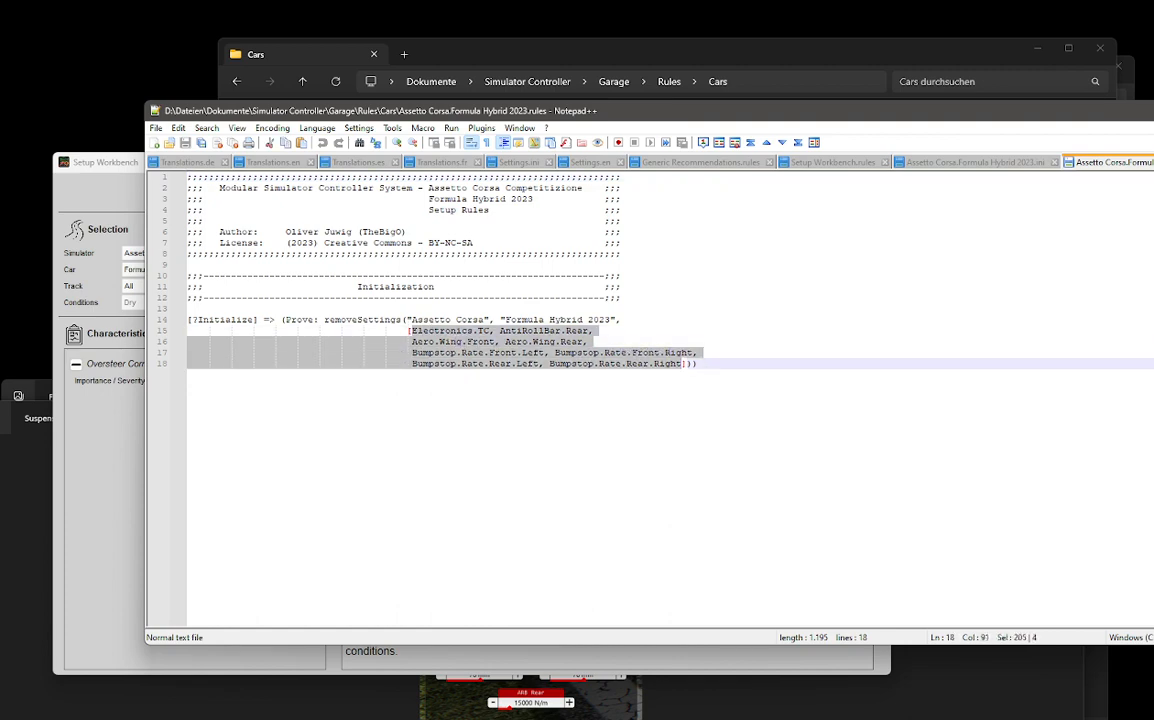
{"action": "left_click", "coordinate": [975, 162]}
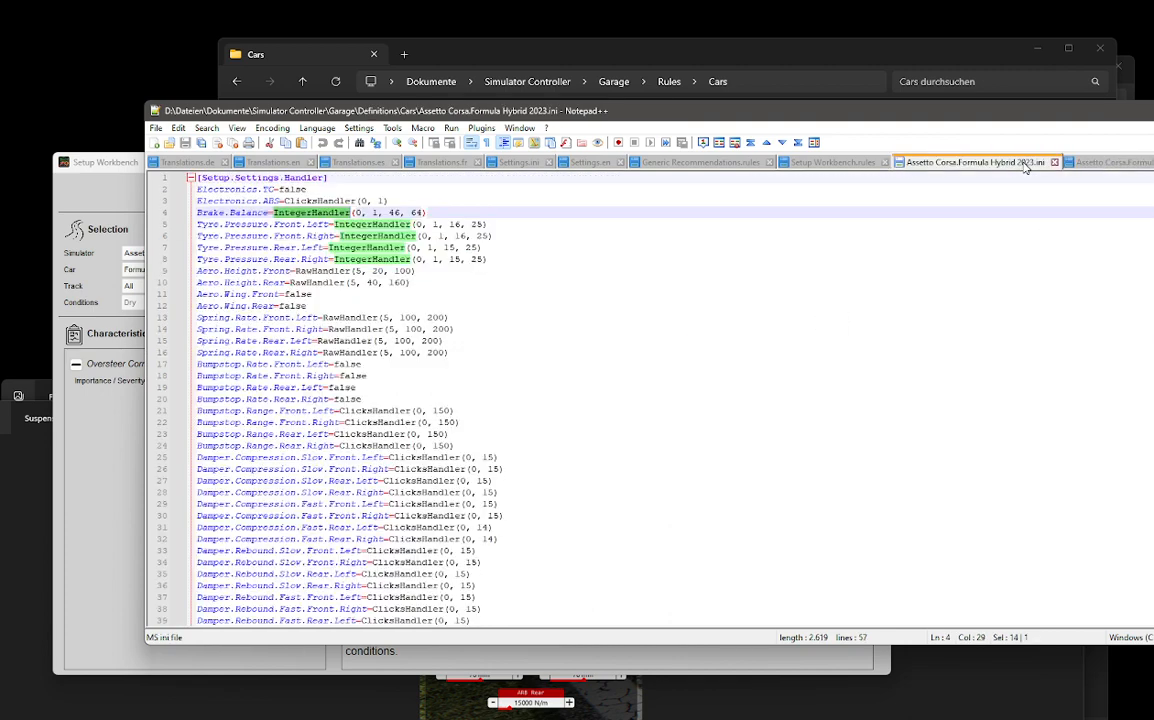
{"action": "left_click", "coordinate": [295, 189]}
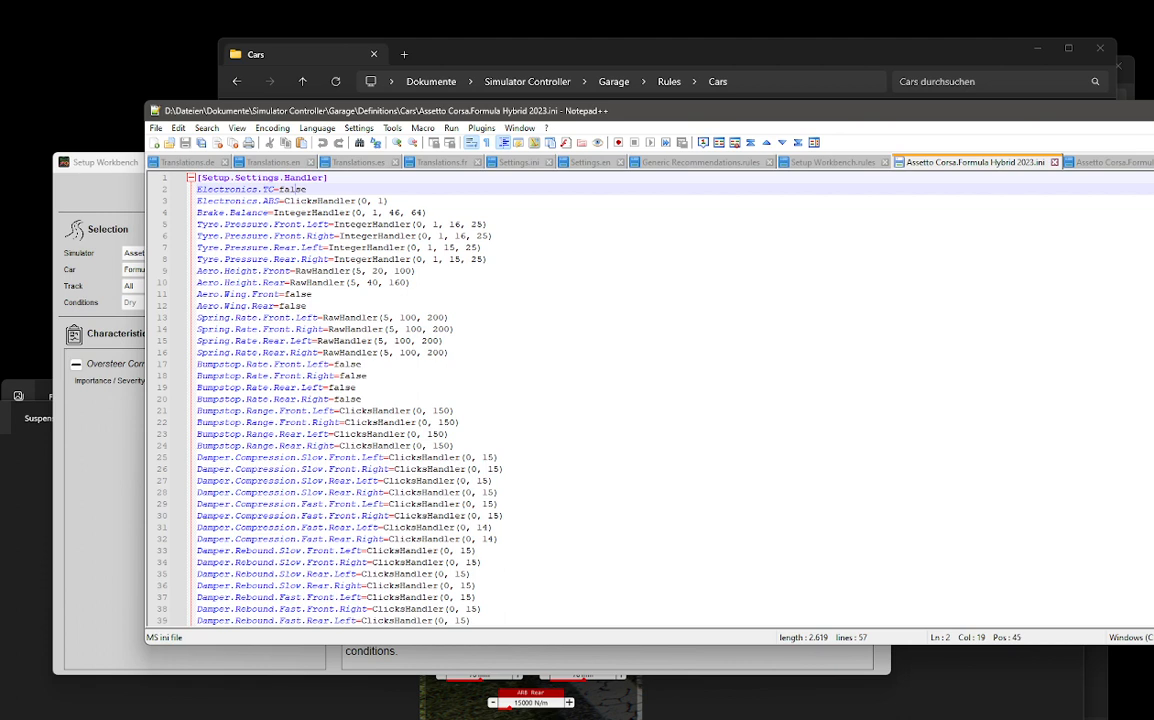
{"action": "double_click", "coordinate": [292, 189]}
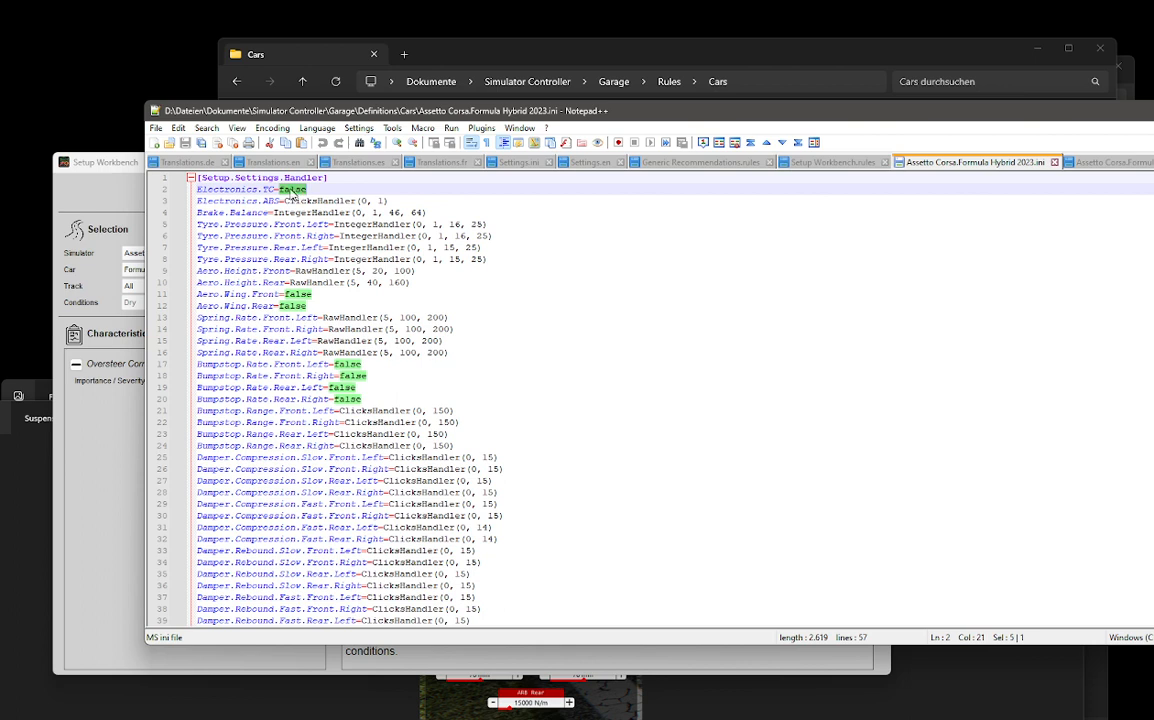
Step: Compare the removed settings in the rules file with the recommendations shown in Setup Workbench, and return to the rules file
{"action": "left_click", "coordinate": [1112, 163]}
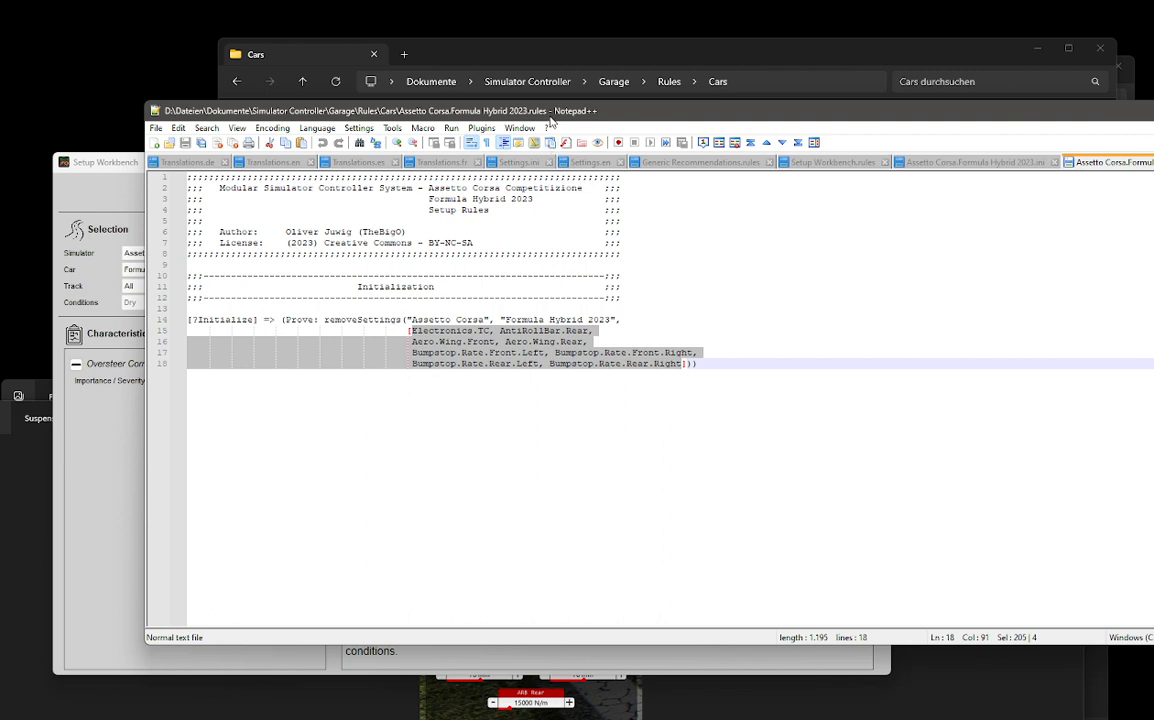
{"action": "left_click", "coordinate": [116, 172]}
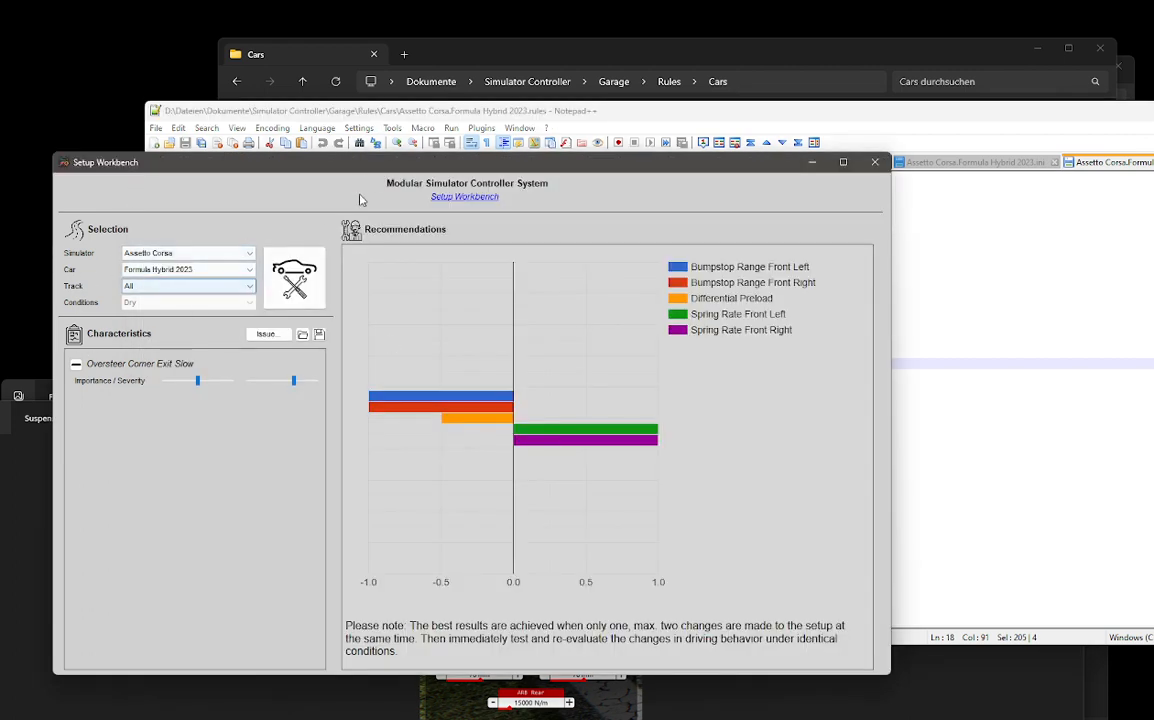
{"action": "left_click", "coordinate": [340, 112]}
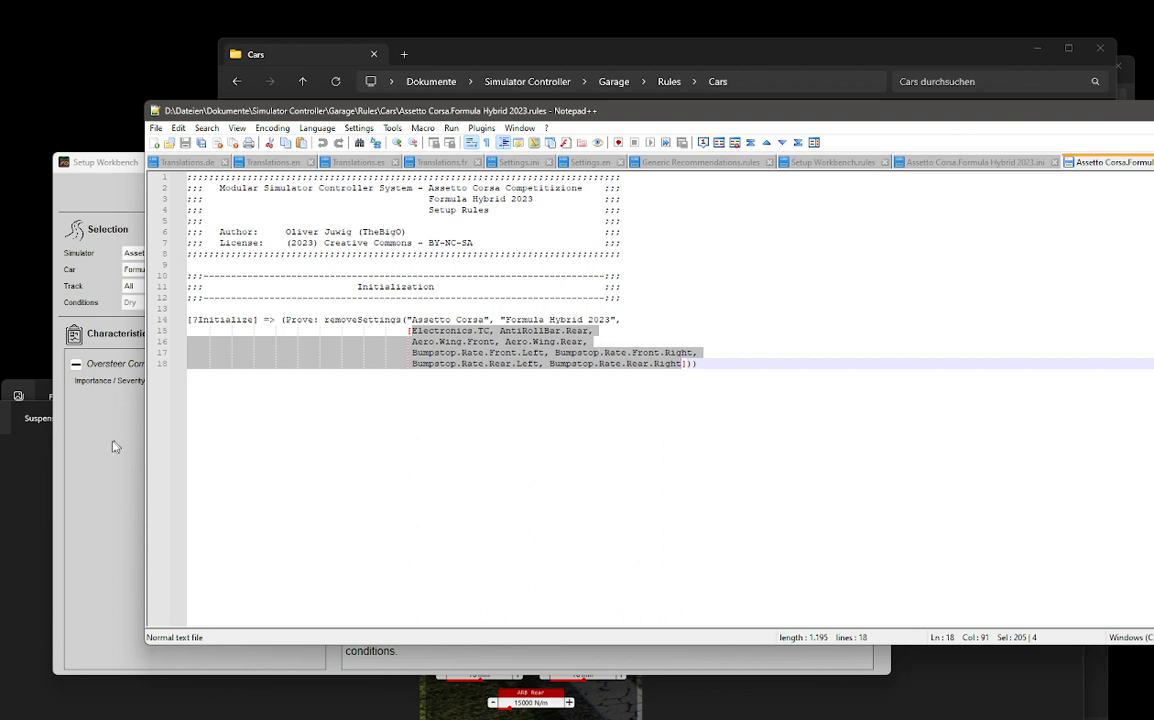
Step: Compare the recommendations in Setup Workbench with the removeSettings rule, and examine the nose, aero and wing offset settings in Wings.png
{"action": "left_click", "coordinate": [89, 471]}
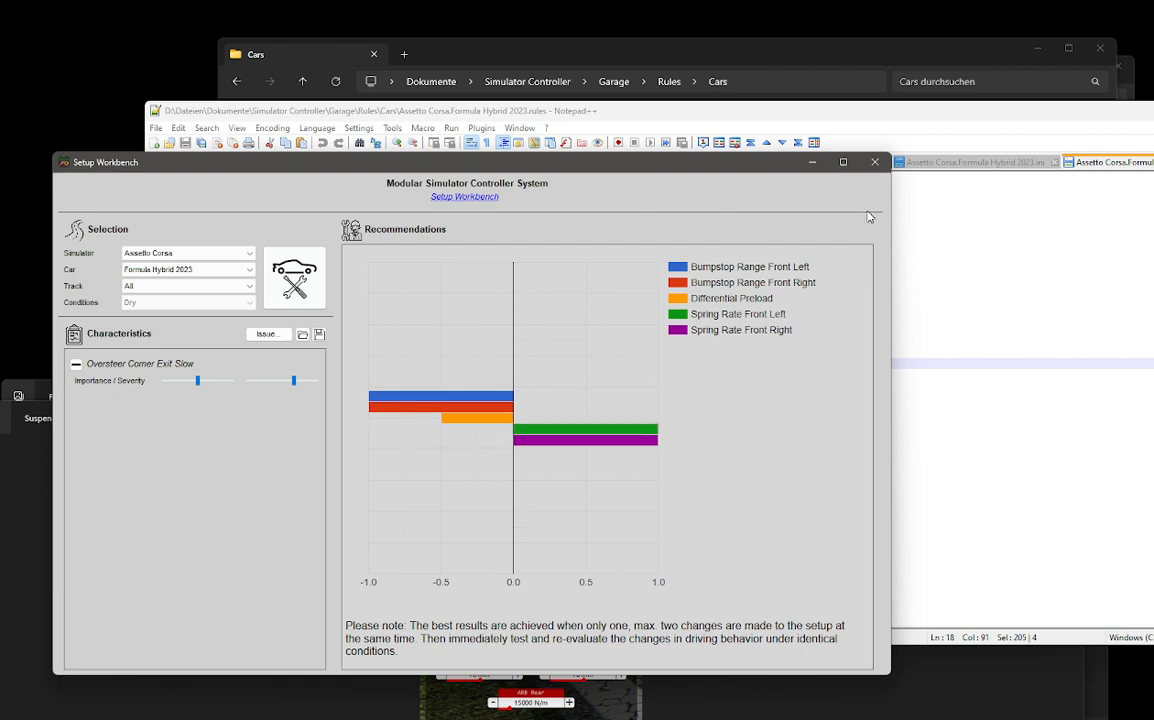
{"action": "left_click", "coordinate": [818, 110]}
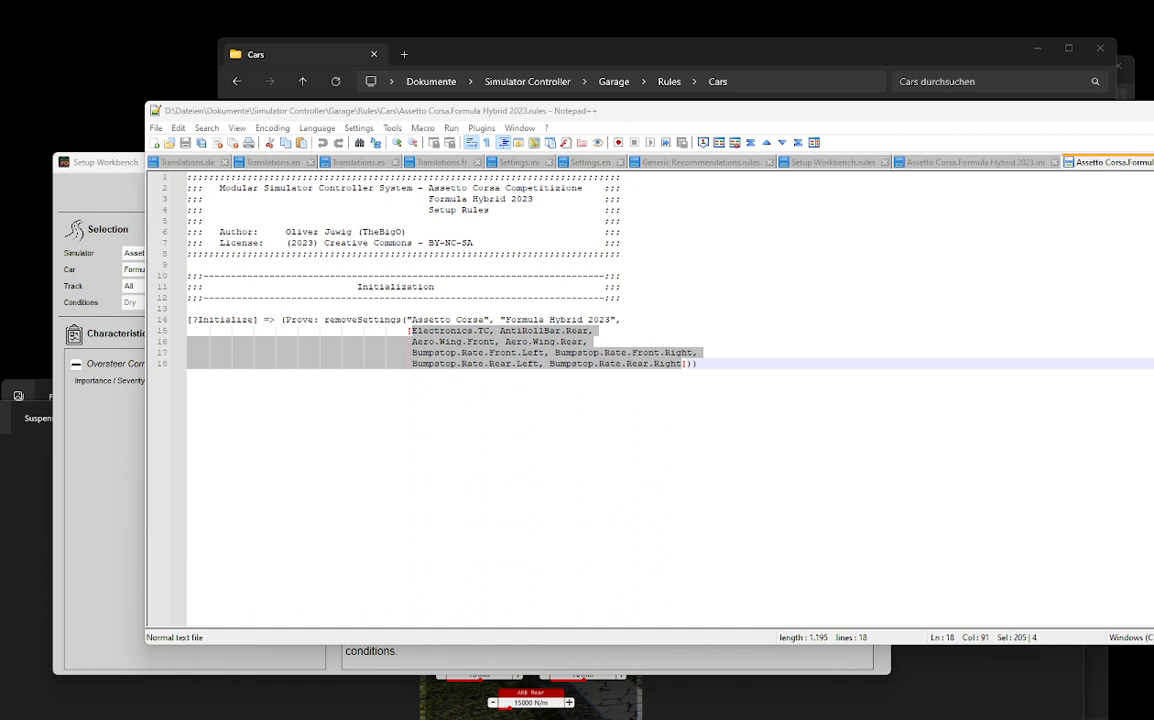
{"action": "left_click", "coordinate": [915, 718]}
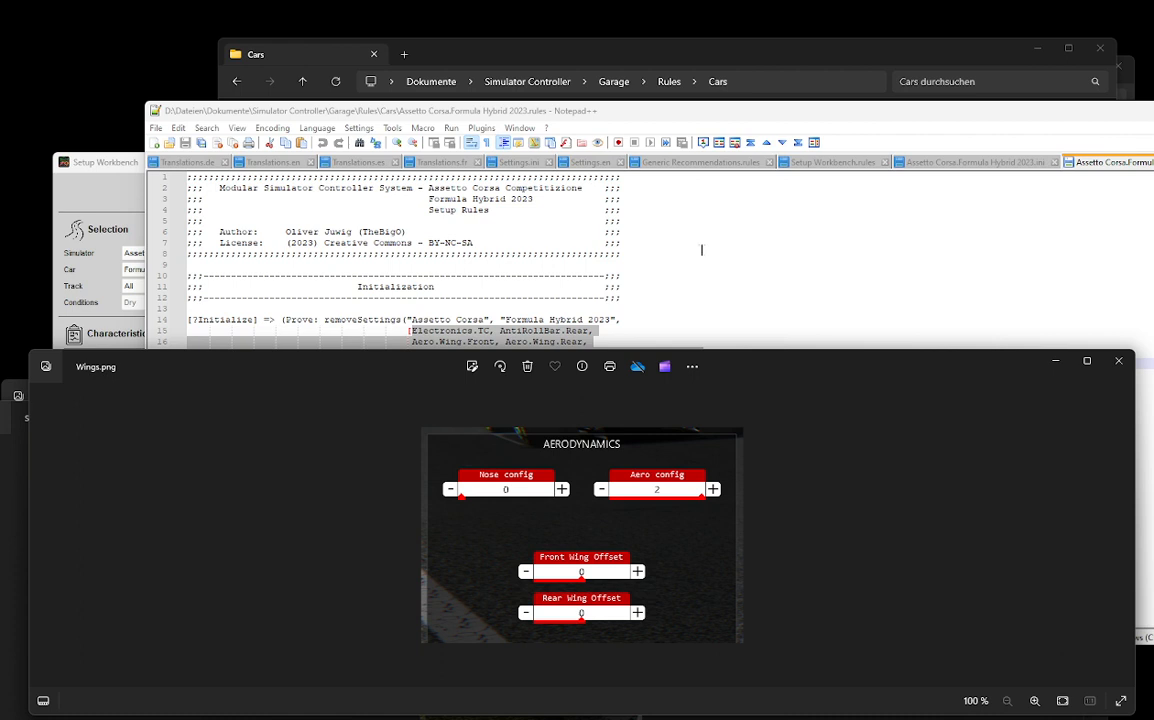
{"action": "left_click", "coordinate": [588, 275]}
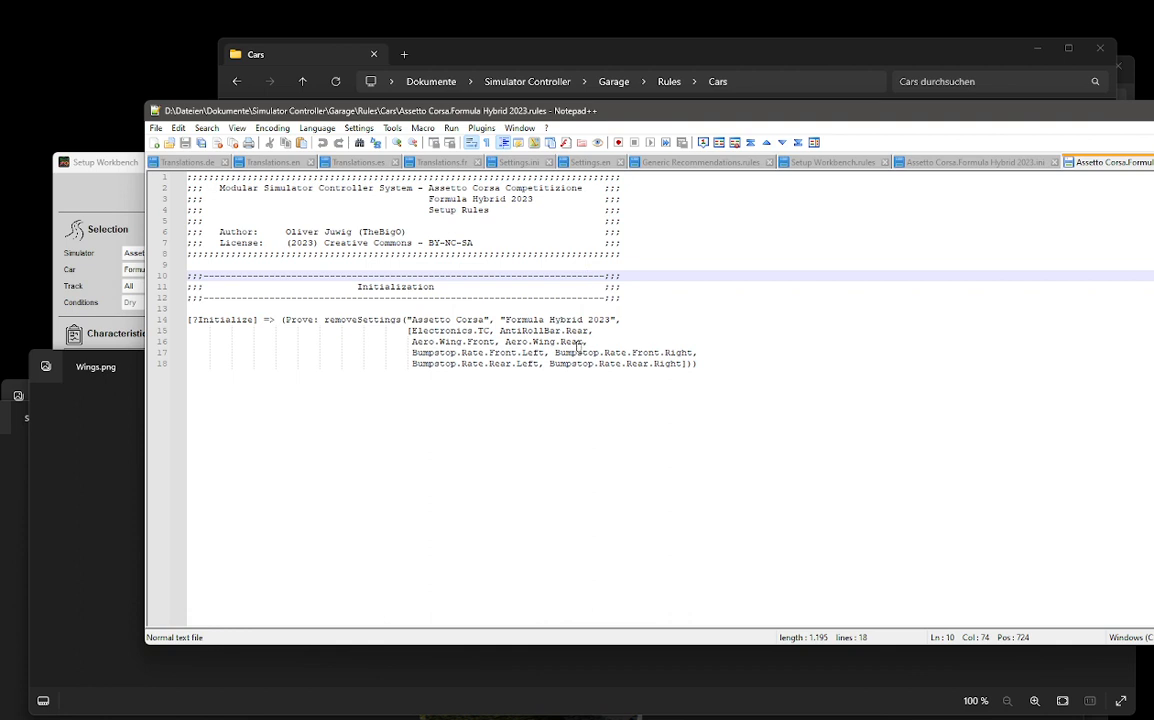
{"action": "left_click", "coordinate": [57, 446]}
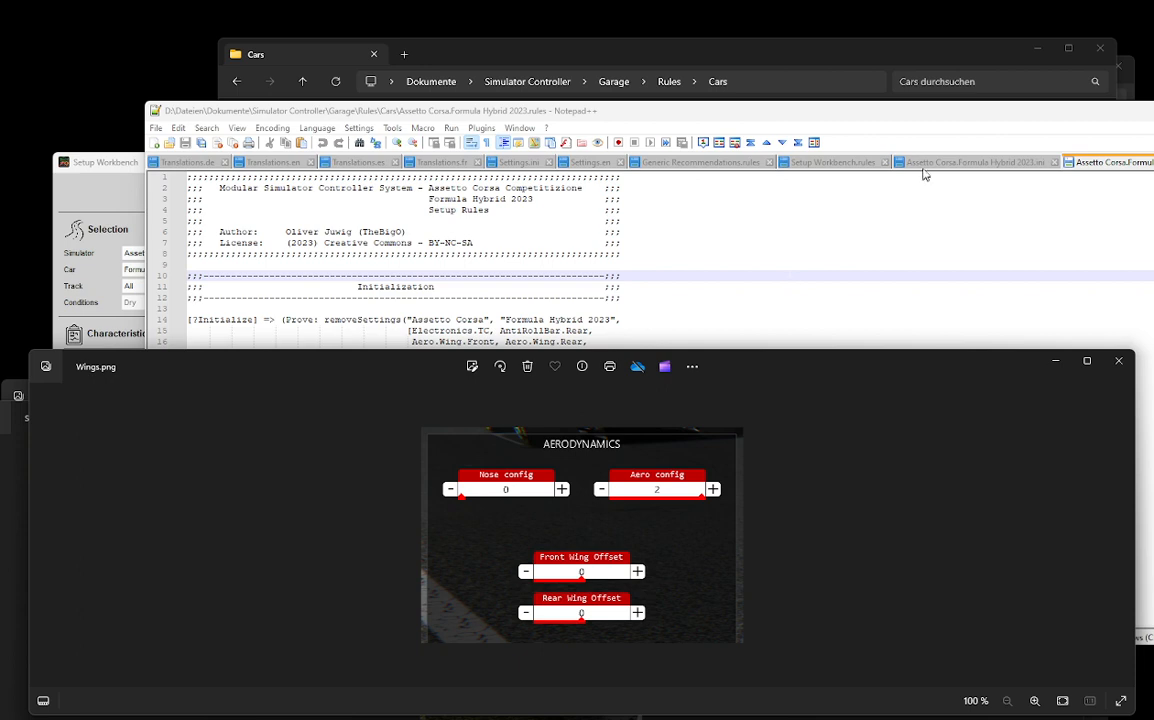
Step: Switch to Notepad++ and close the Assetto Corsa.Formula Hybrid 2023 definition and rules files
{"action": "left_click", "coordinate": [960, 162]}
{"action": "left_click", "coordinate": [1055, 163]}
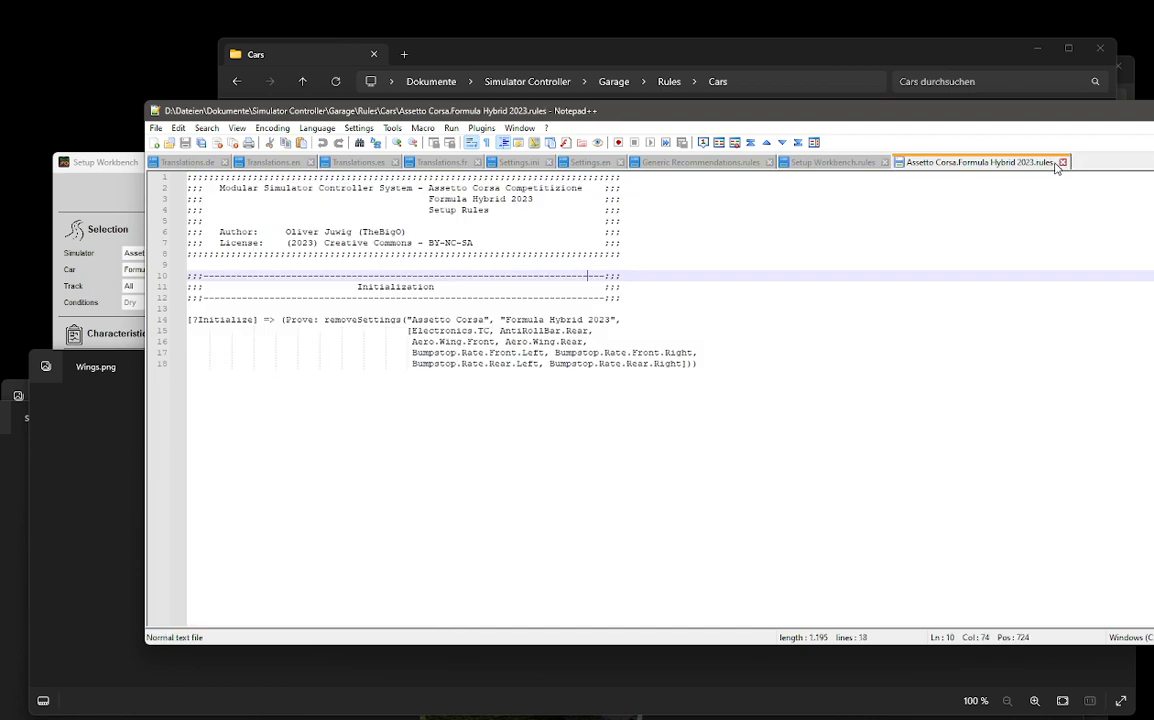
{"action": "left_click", "coordinate": [1061, 164]}
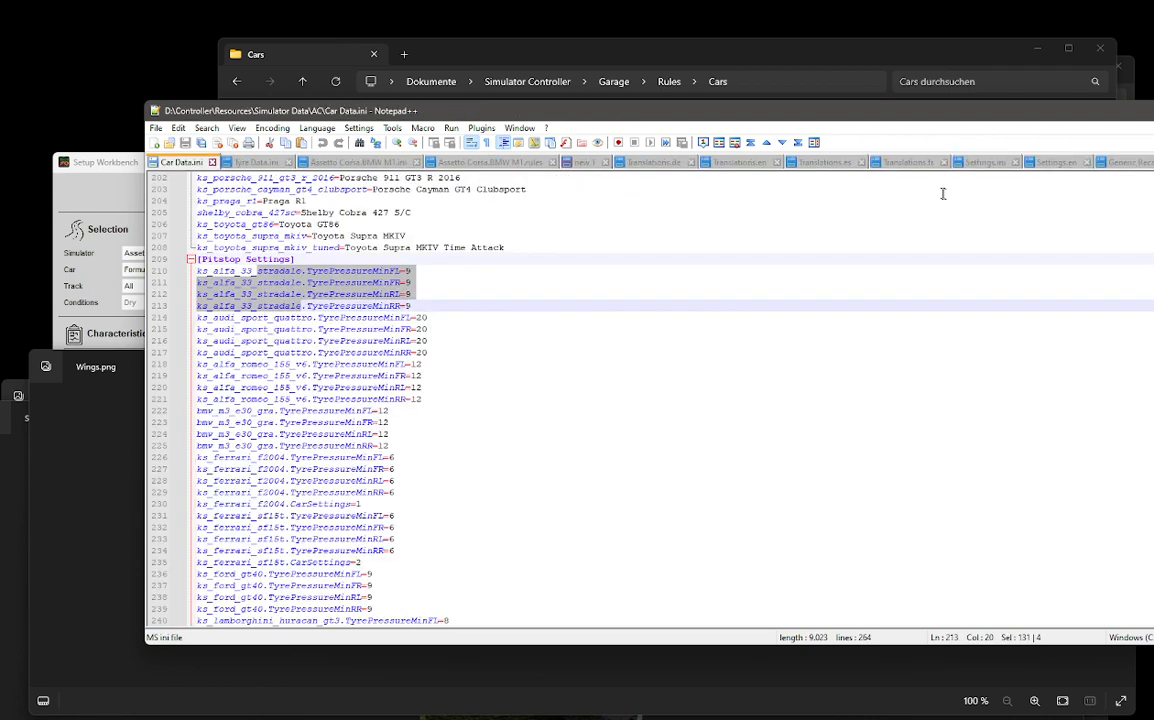
Step: Switch to File Explorer and copy the Formula Hybrid 2023 rules file and Wings.png from Step 3 into Garage\Rules\Cars, replacing the existing rules file
{"action": "left_click", "coordinate": [704, 53]}
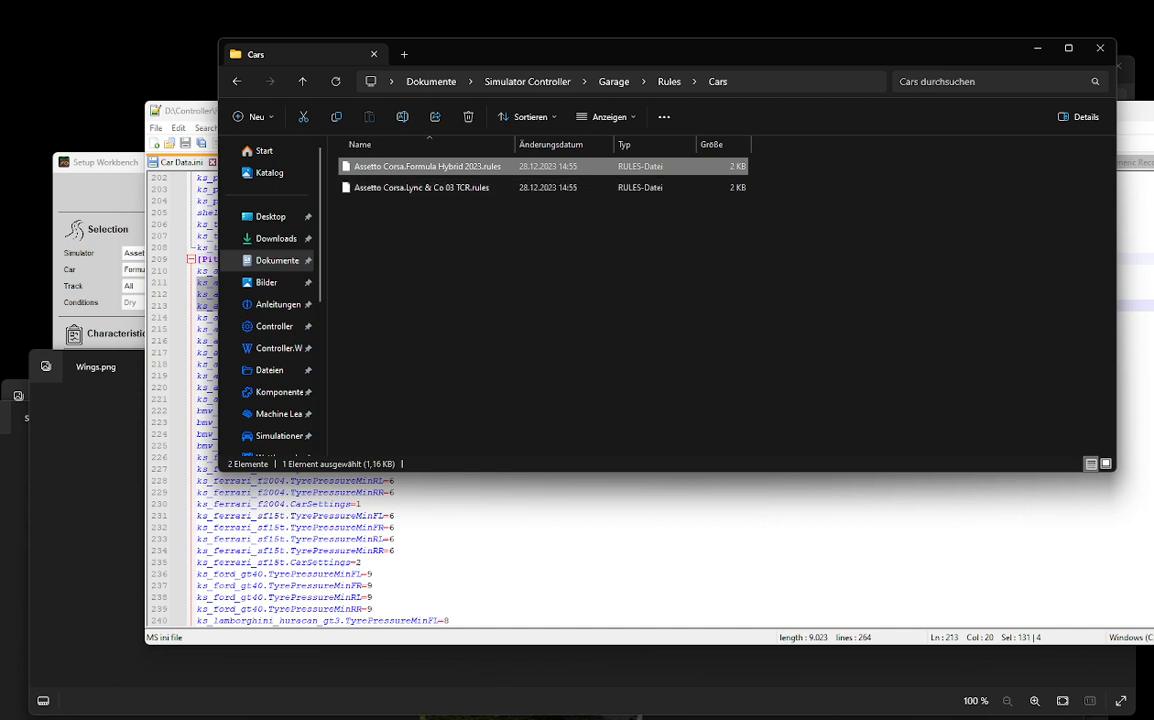
{"action": "left_click_drag", "start_coordinate": [768, 483], "coordinate": [557, 232]}
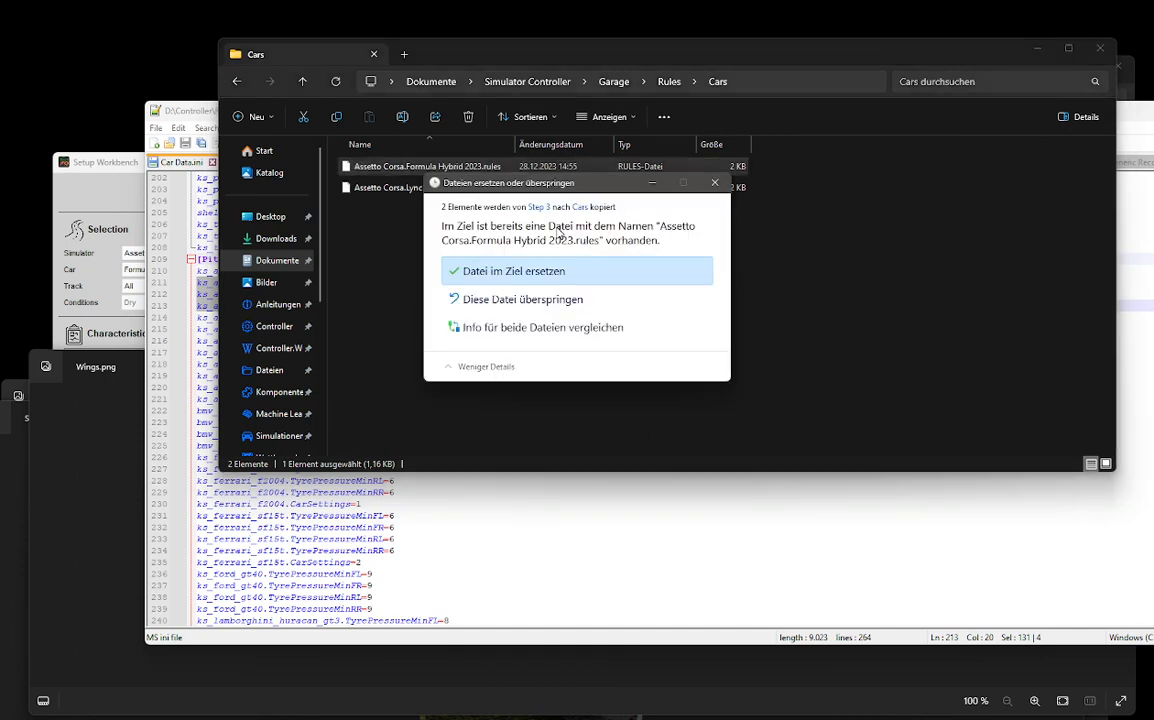
{"action": "left_click", "coordinate": [500, 265]}
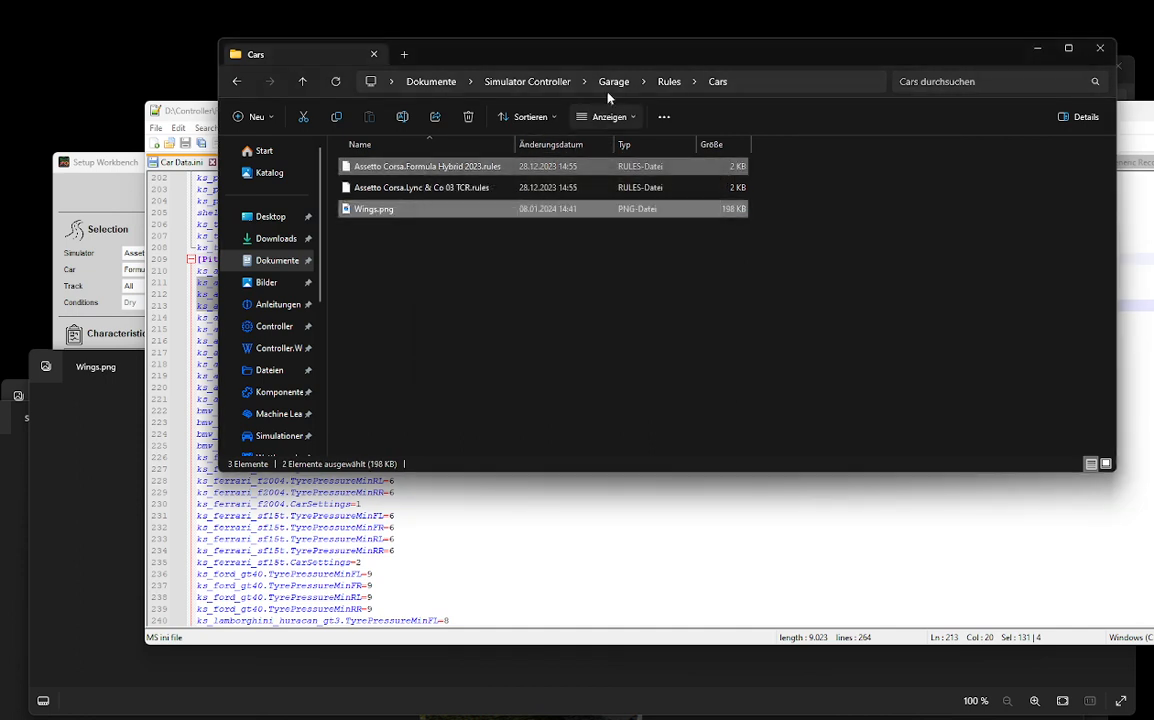
Step: Go to the Garage\Definitions\Cars folder and replace Assetto Corsa.Formula Hybrid 2023.ini with the version from the Step 3 folder
{"action": "left_click", "coordinate": [672, 83]}
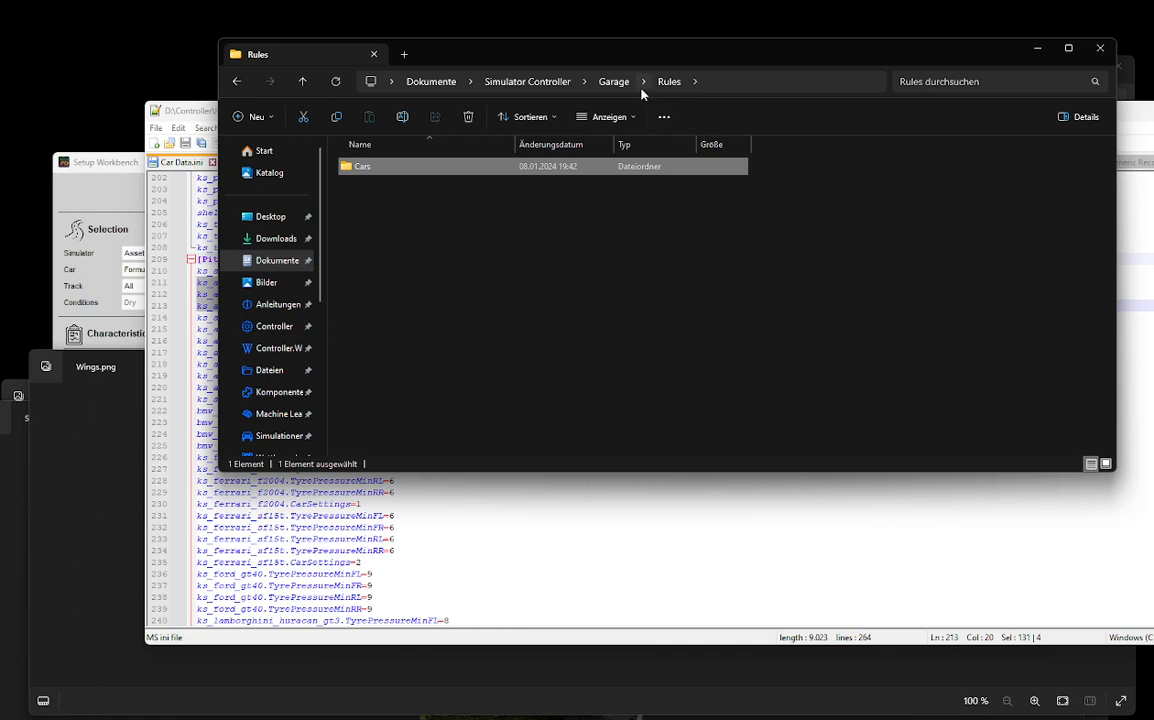
{"action": "left_click", "coordinate": [615, 82]}
{"action": "double_click", "coordinate": [525, 165]}
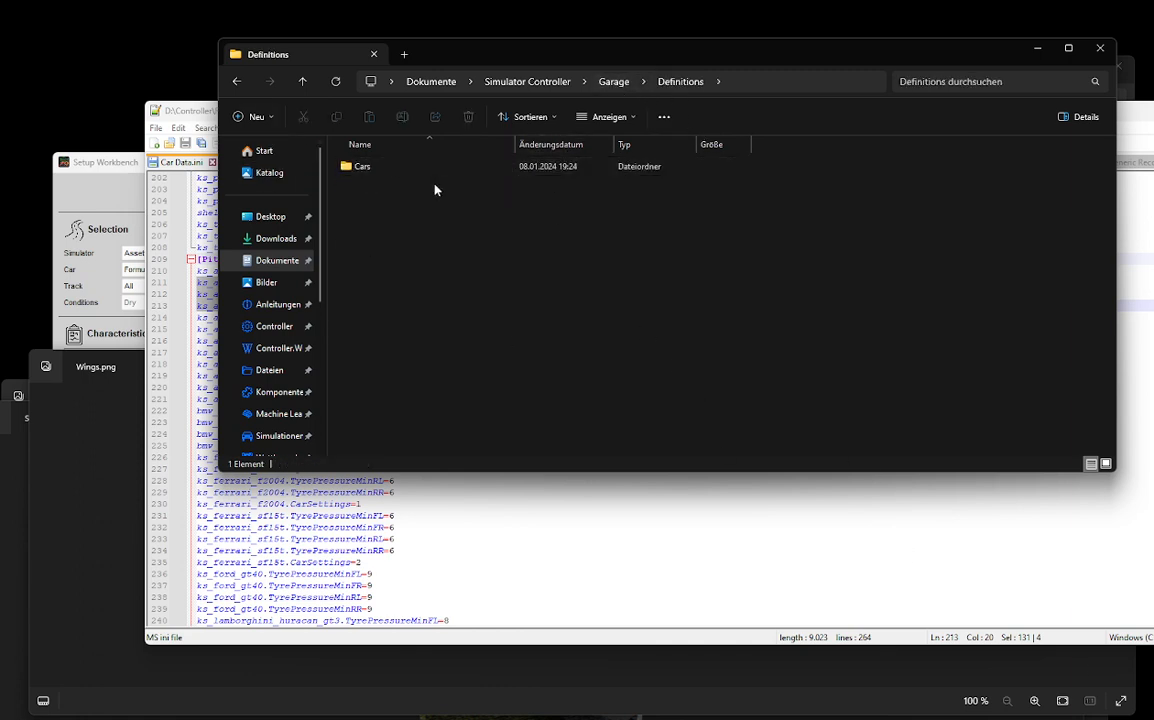
{"action": "double_click", "coordinate": [406, 170]}
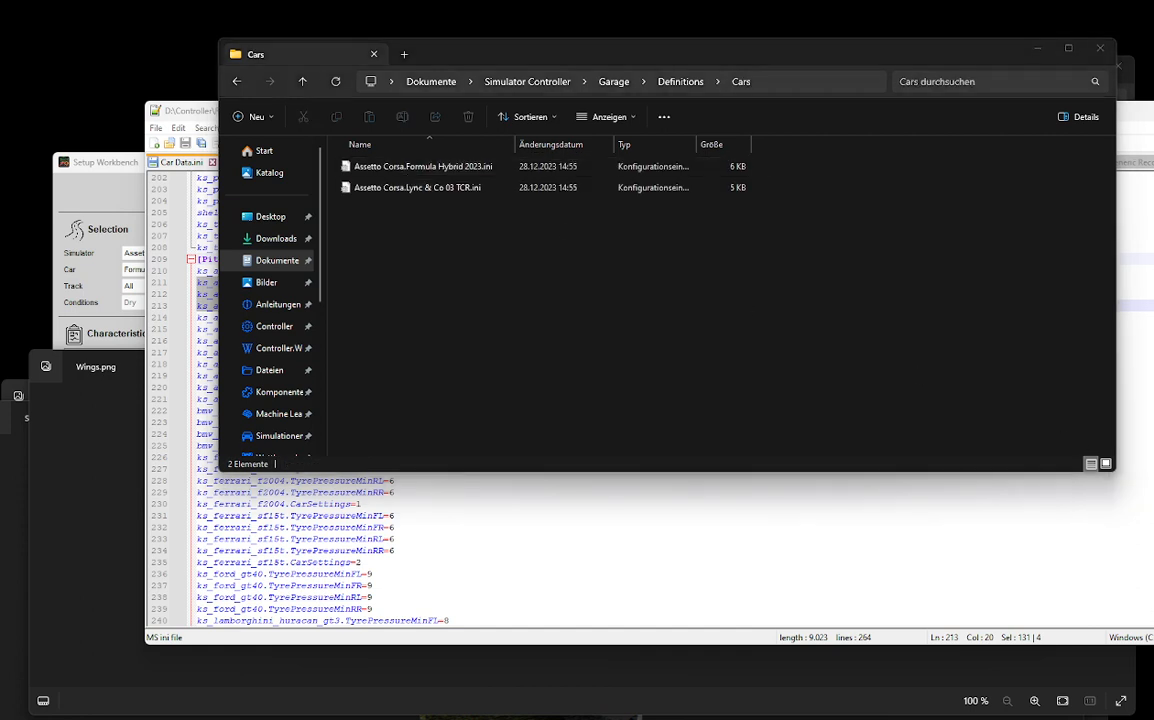
{"action": "left_click_drag", "start_coordinate": [960, 650], "coordinate": [515, 318]}
{"action": "left_click", "coordinate": [502, 280]}
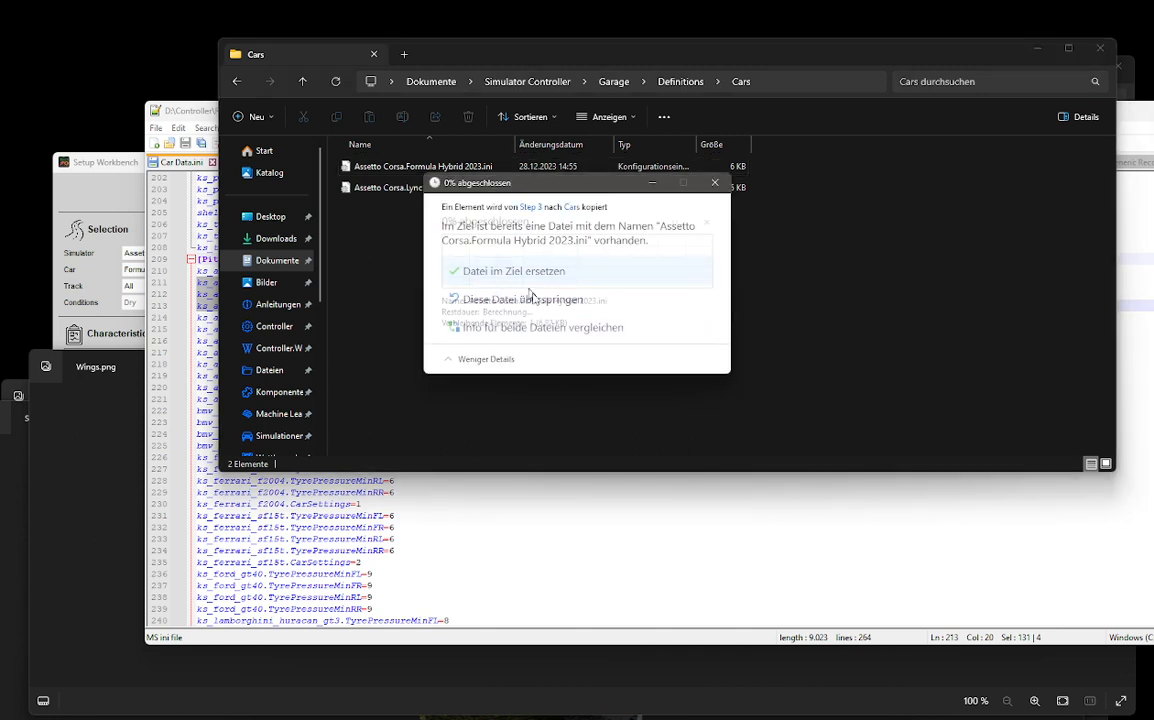
Step: Open the replaced Assetto Corsa.Formula Hybrid 2023.ini definition file in Notepad++
{"action": "right_click", "coordinate": [430, 168]}
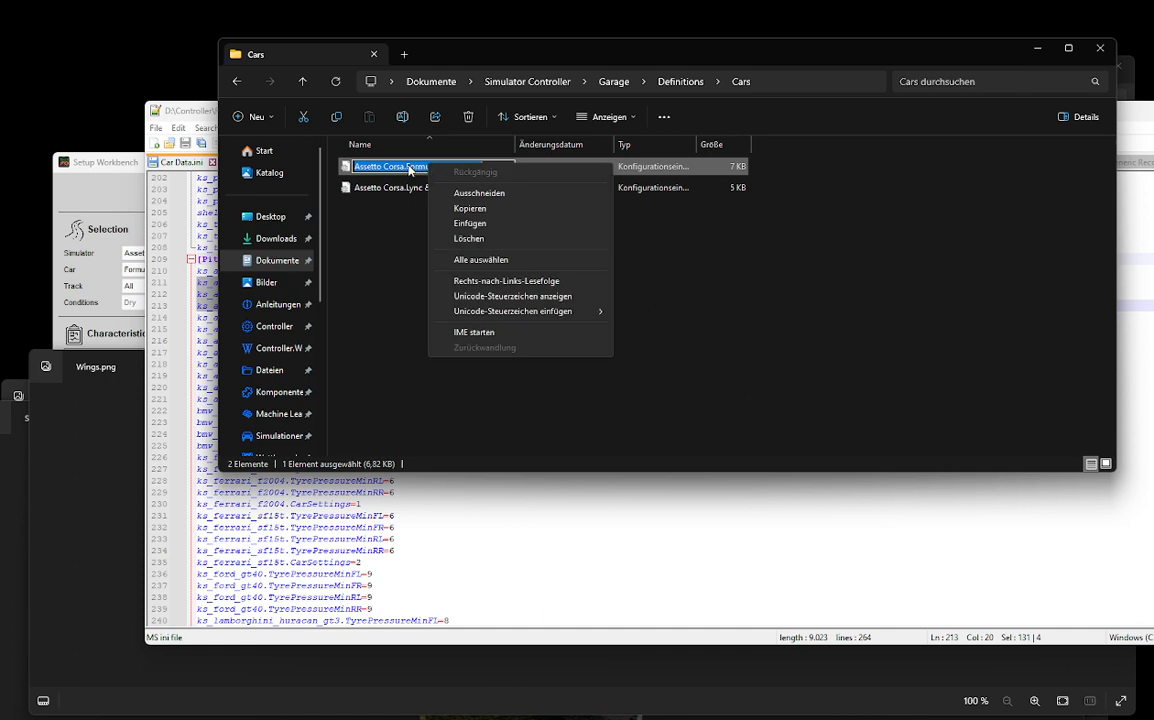
{"action": "key", "text": "Escape"}
{"action": "left_click", "coordinate": [368, 219]}
{"action": "left_click", "coordinate": [358, 168]}
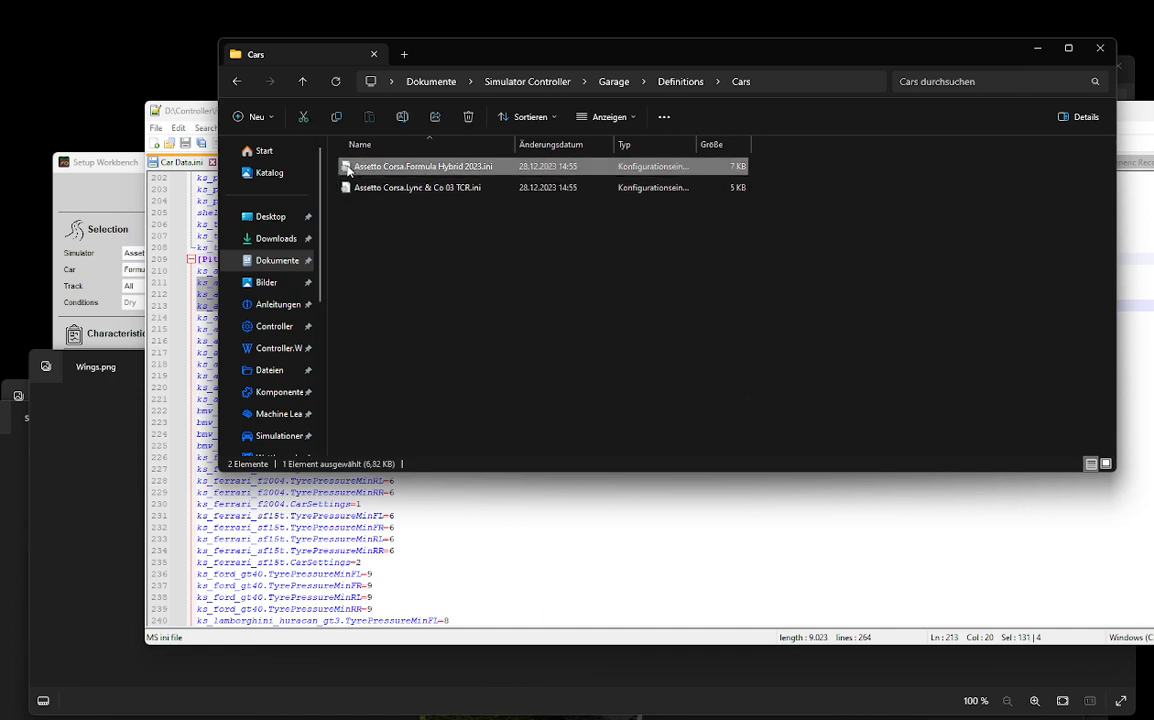
{"action": "right_click", "coordinate": [350, 168]}
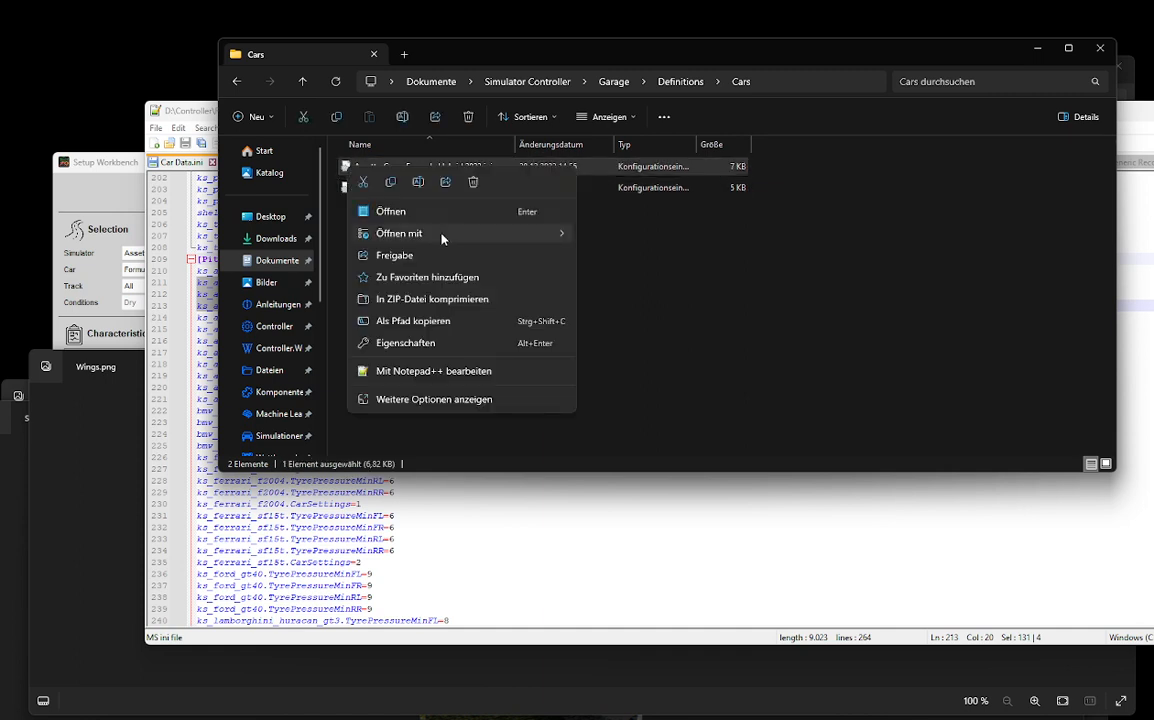
{"action": "mouse_move", "coordinate": [506, 234]}
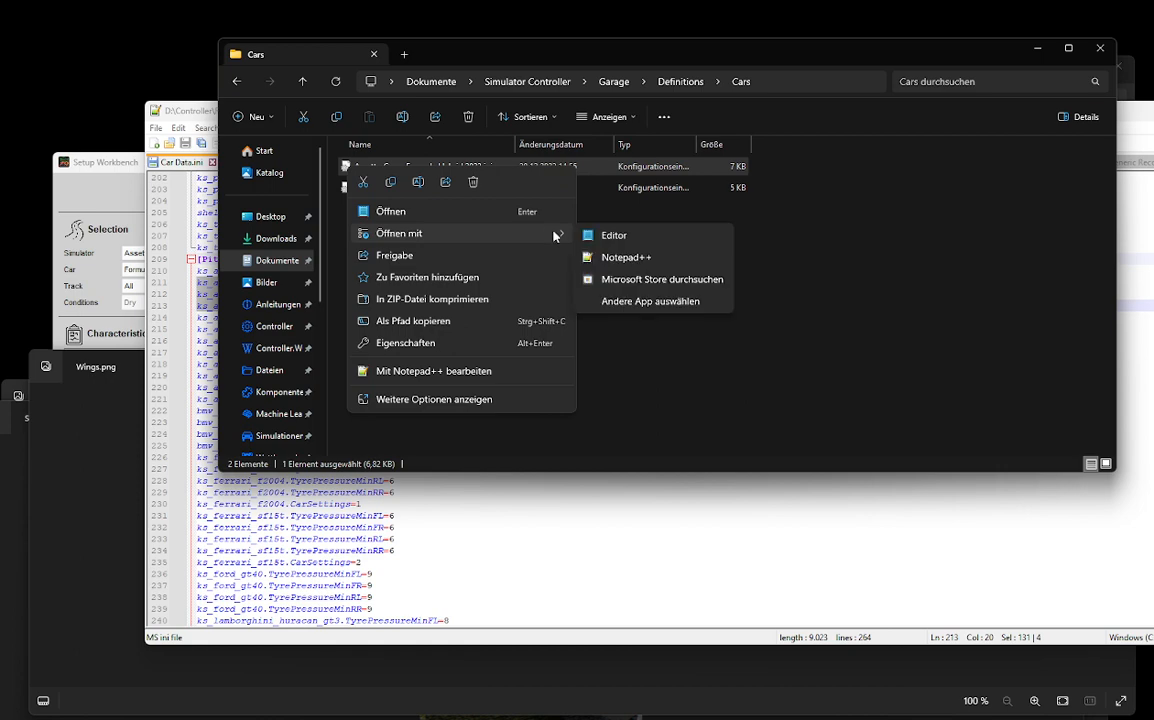
{"action": "left_click", "coordinate": [612, 260]}
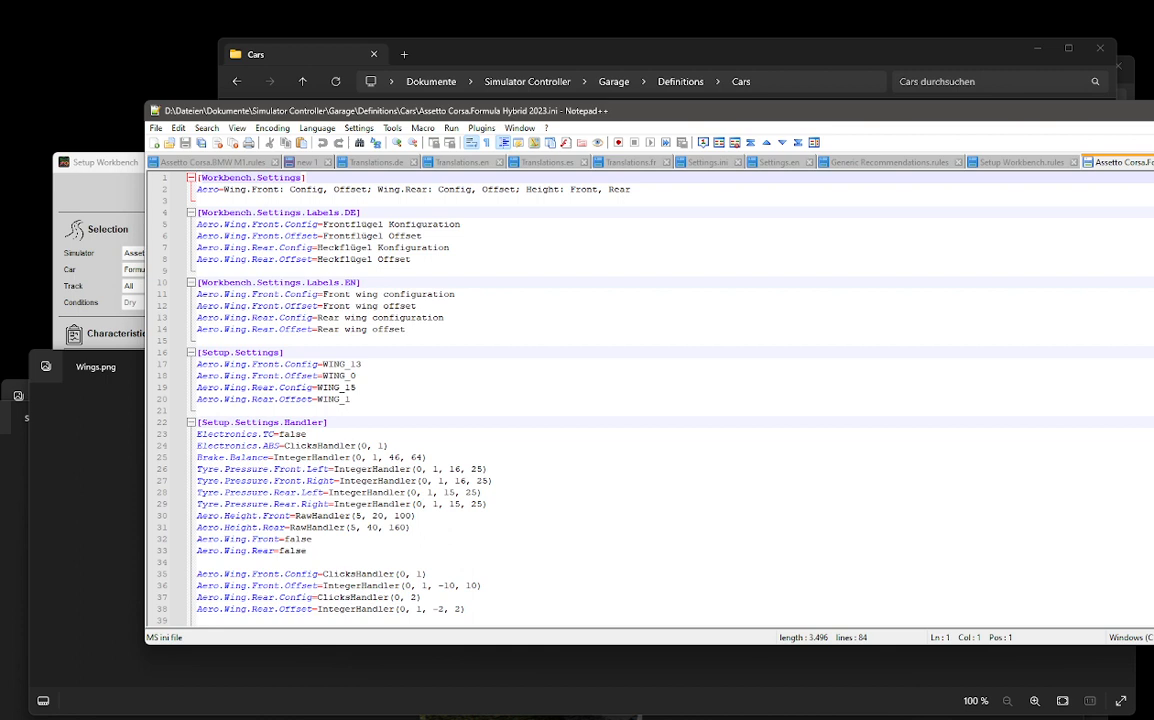
Step: Examine the Aero entry under [Workbench.Settings], including the Config and Offset parts of Wing.Front and Wing.Rear and the Height part
{"action": "key", "text": "shift+End"}
{"action": "key", "text": "shift+Down"}
{"action": "key", "text": "shift+Down"}
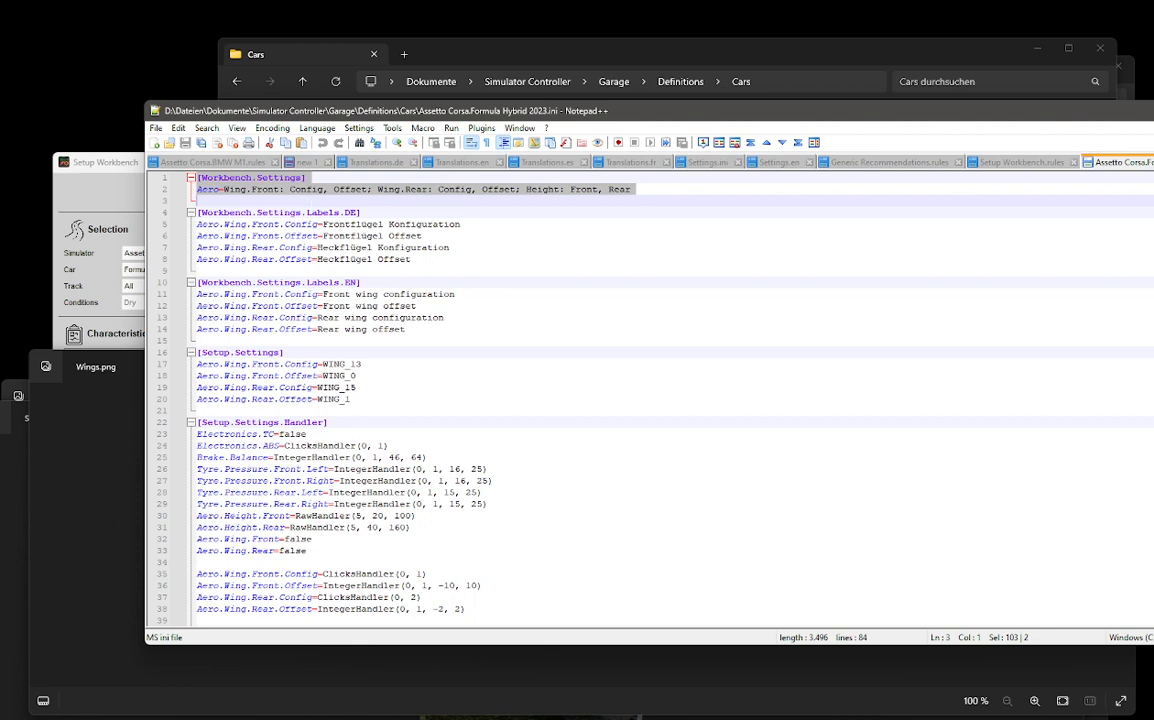
{"action": "left_click", "coordinate": [214, 190]}
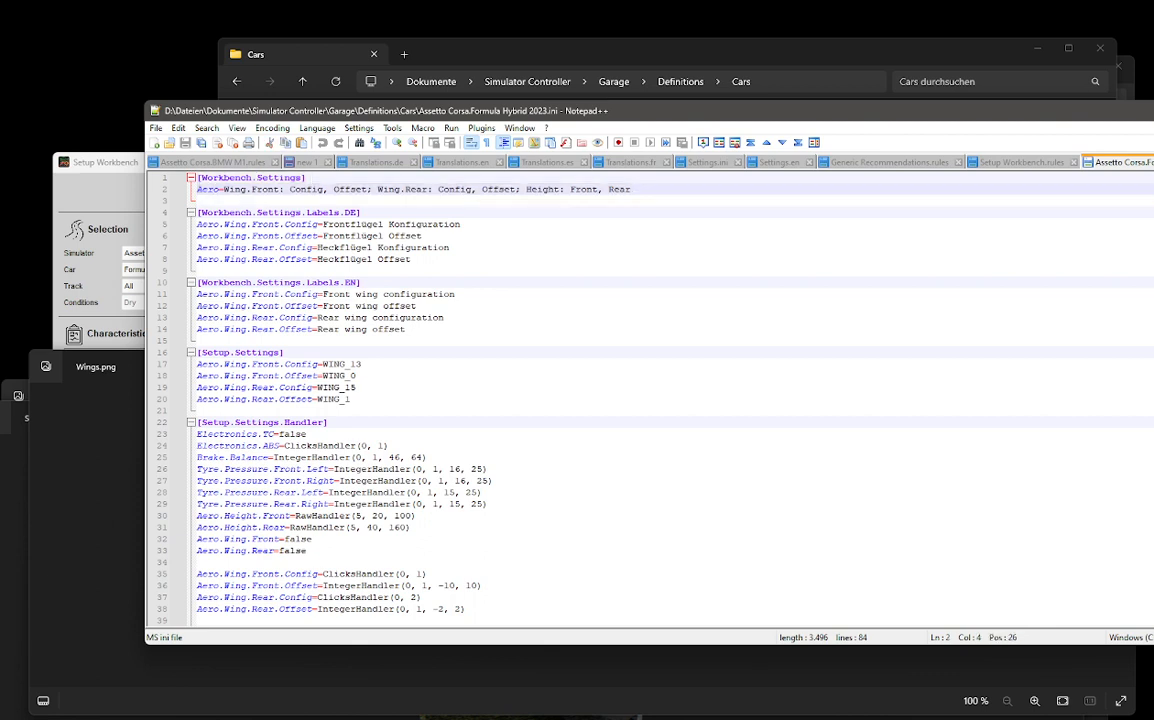
{"action": "double_click", "coordinate": [212, 189]}
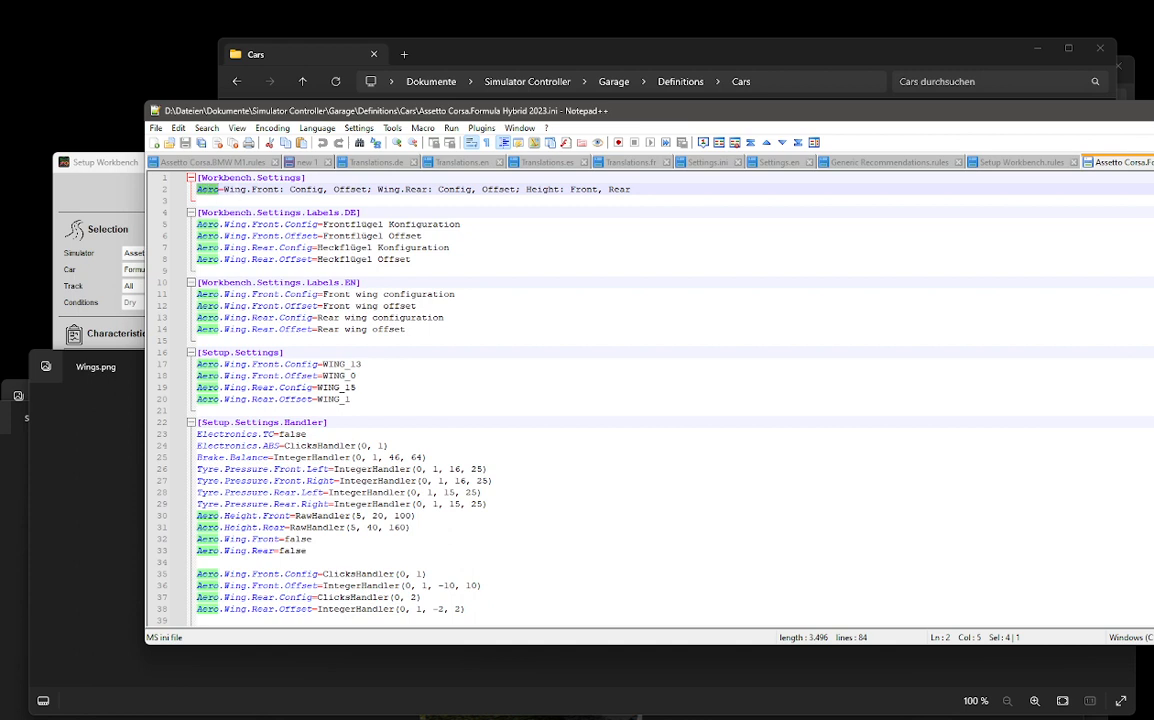
{"action": "left_click_drag", "start_coordinate": [224, 189], "coordinate": [281, 189]}
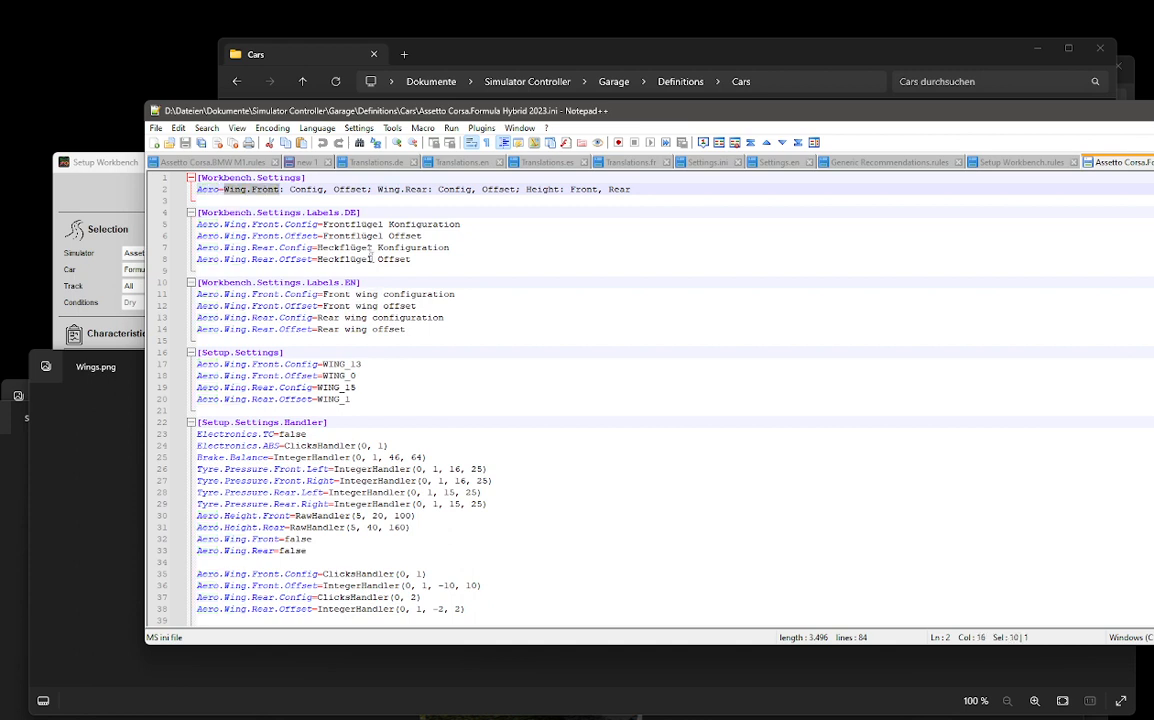
{"action": "double_click", "coordinate": [307, 190]}
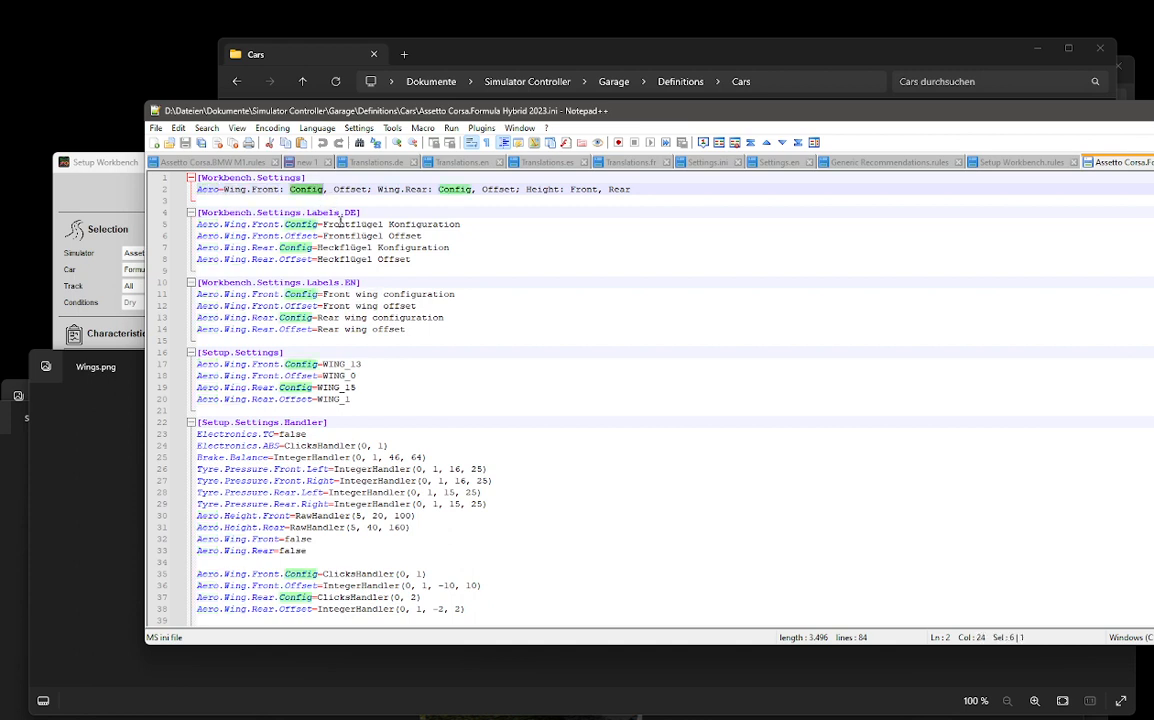
{"action": "double_click", "coordinate": [350, 189]}
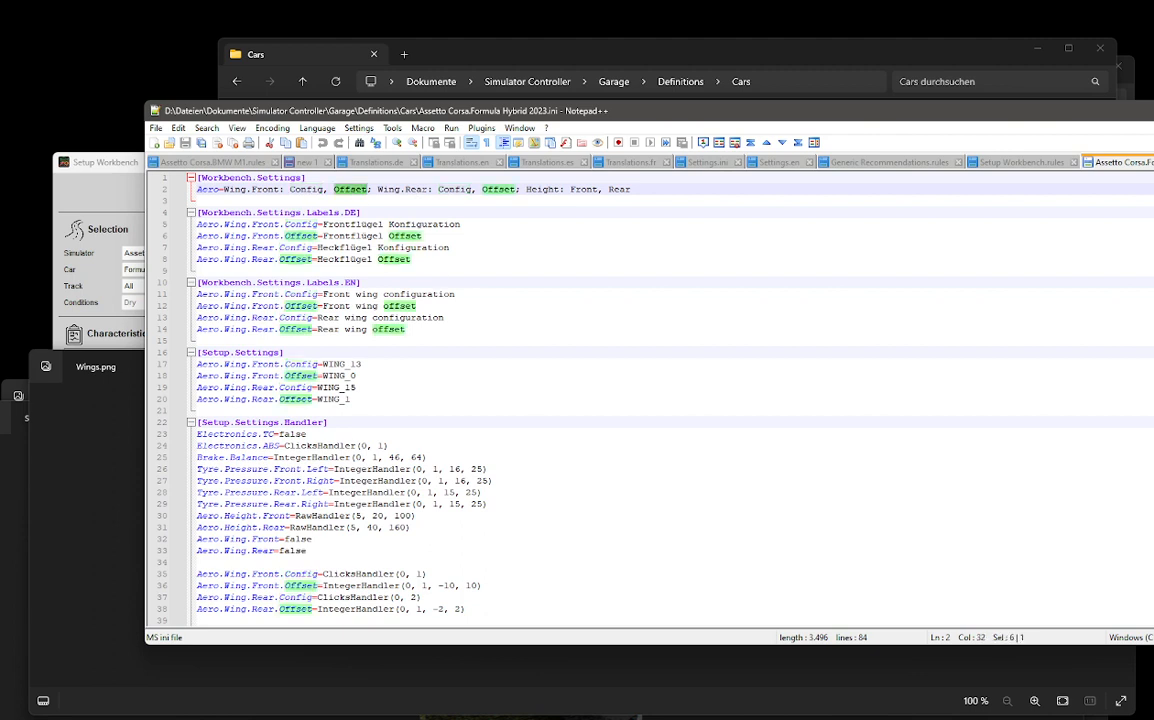
{"action": "double_click", "coordinate": [455, 190]}
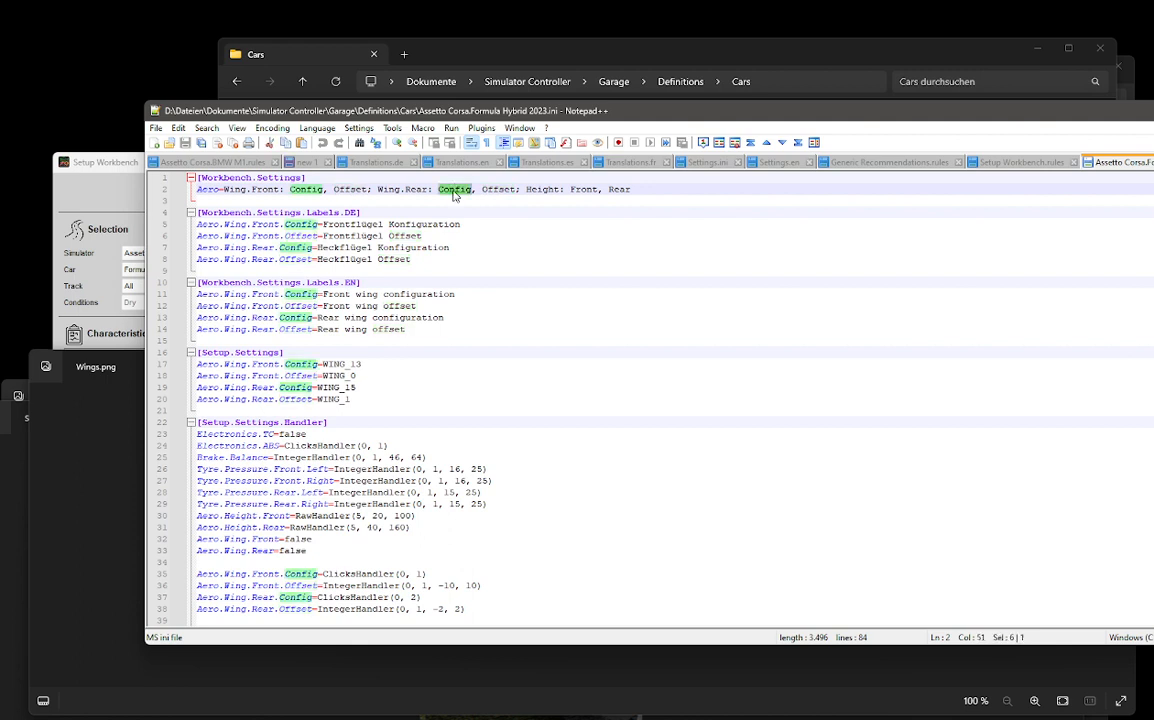
{"action": "double_click", "coordinate": [498, 189]}
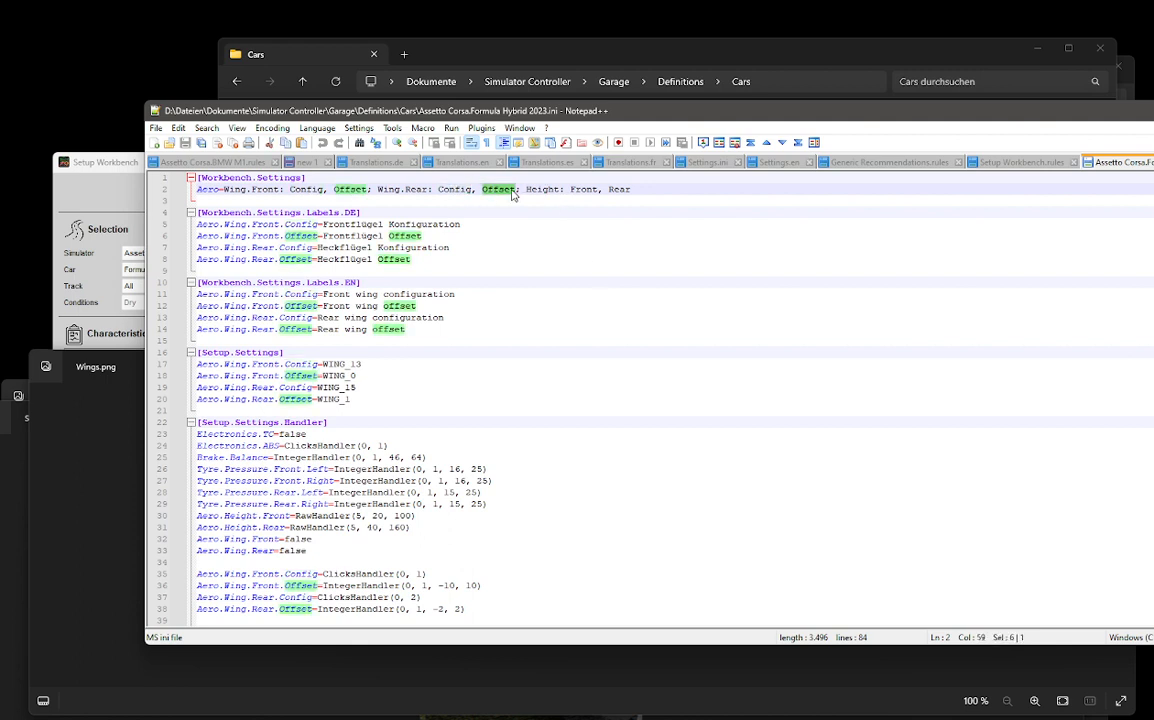
{"action": "left_click_drag", "start_coordinate": [516, 189], "coordinate": [631, 189]}
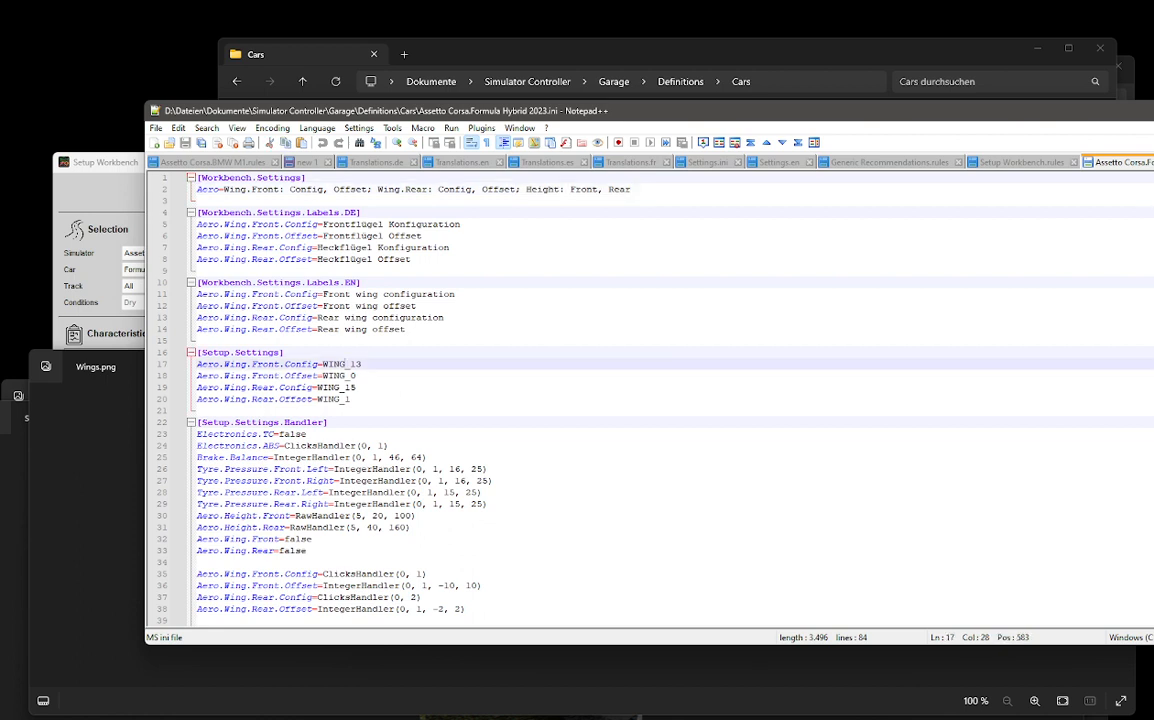
Step: Compare the Aero.Wing.Front.Config key and its WING_13 value under [Setup.Settings] with the in-game aerodynamics settings in Wings.png
{"action": "double_click", "coordinate": [341, 364]}
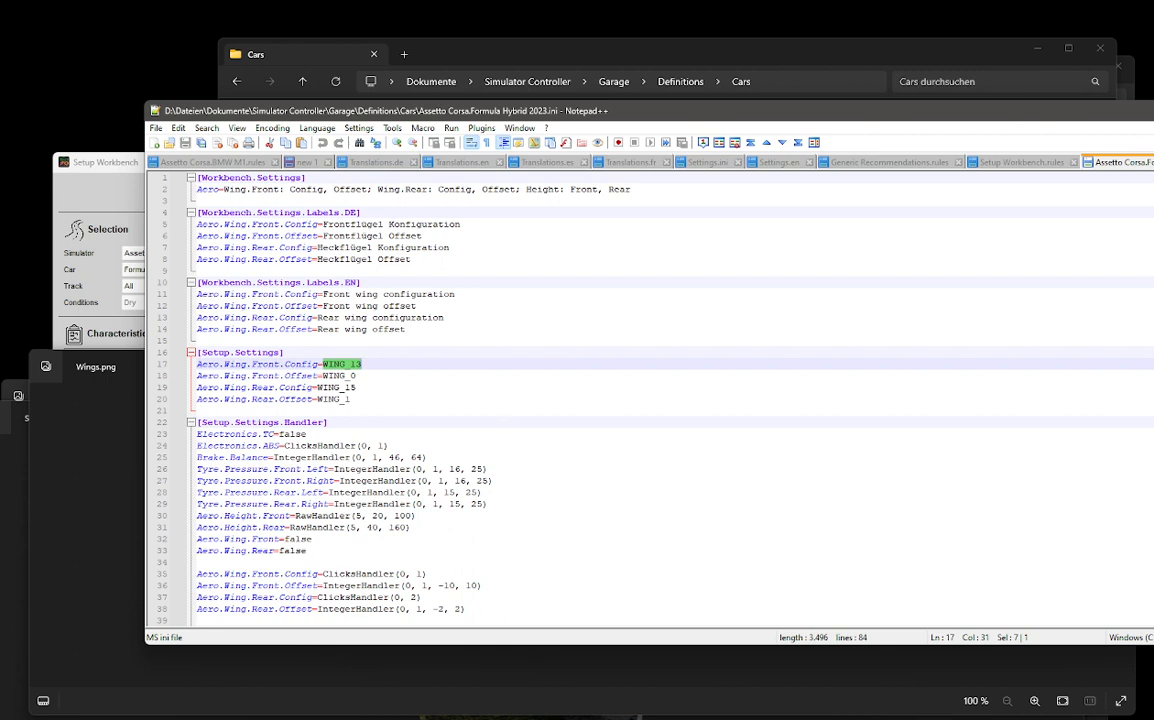
{"action": "left_click", "coordinate": [73, 532]}
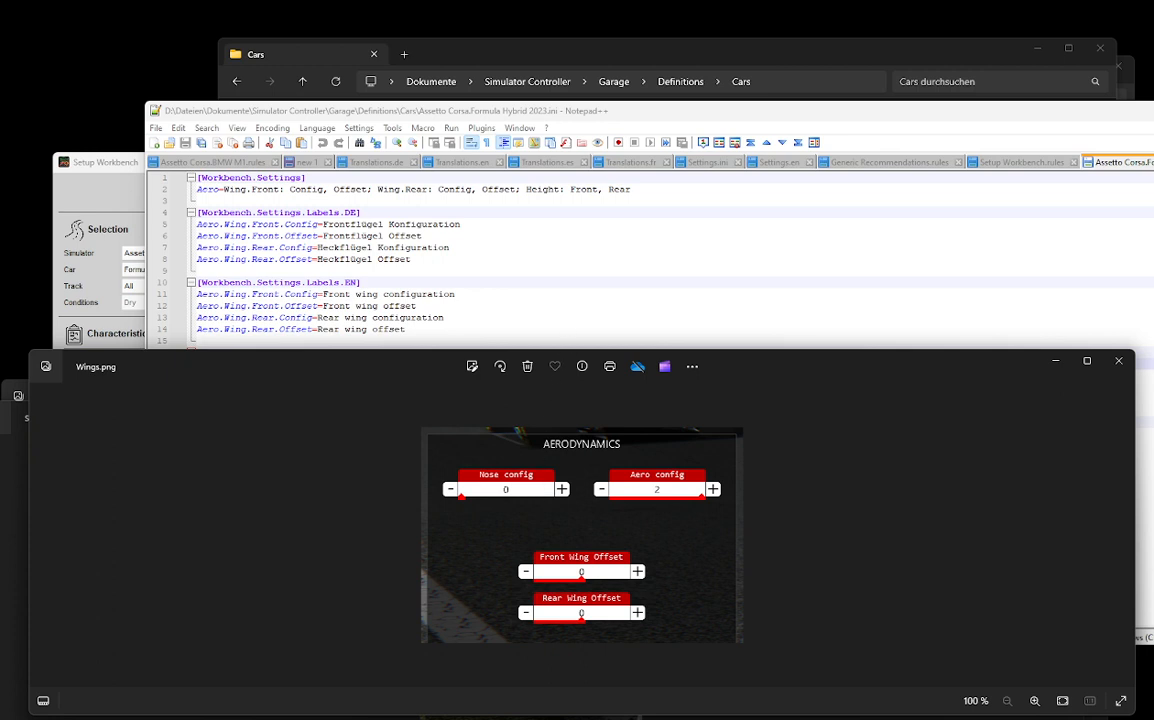
{"action": "left_click", "coordinate": [540, 309]}
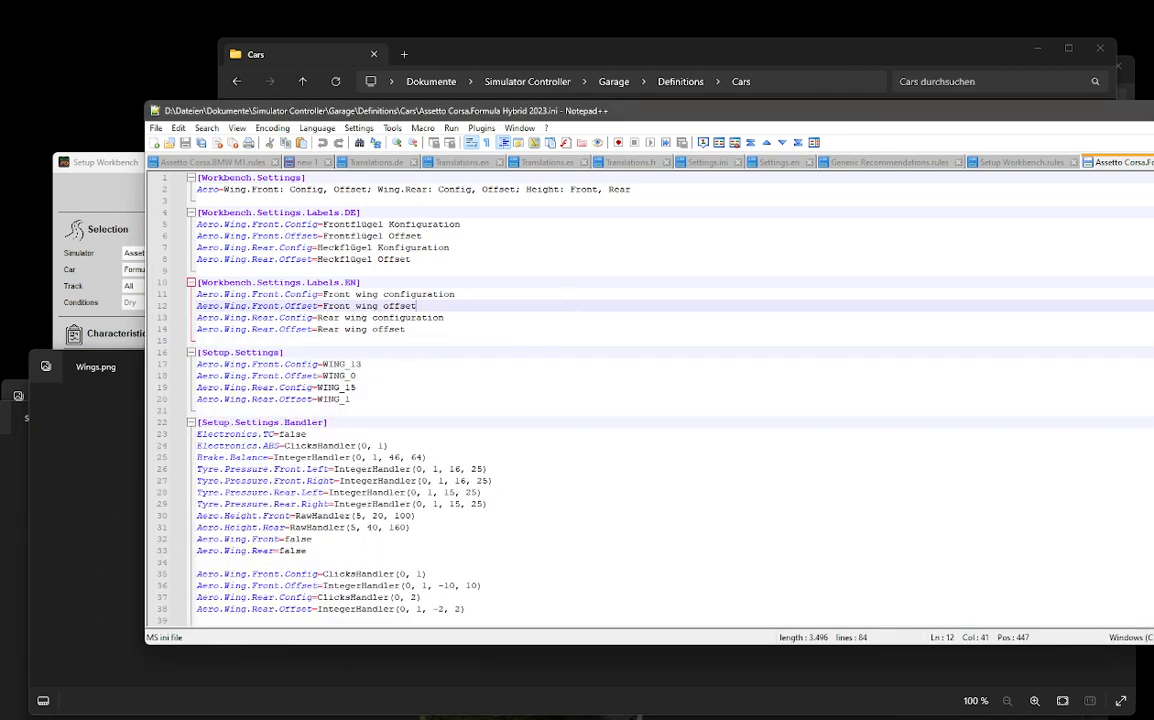
{"action": "double_click", "coordinate": [348, 364]}
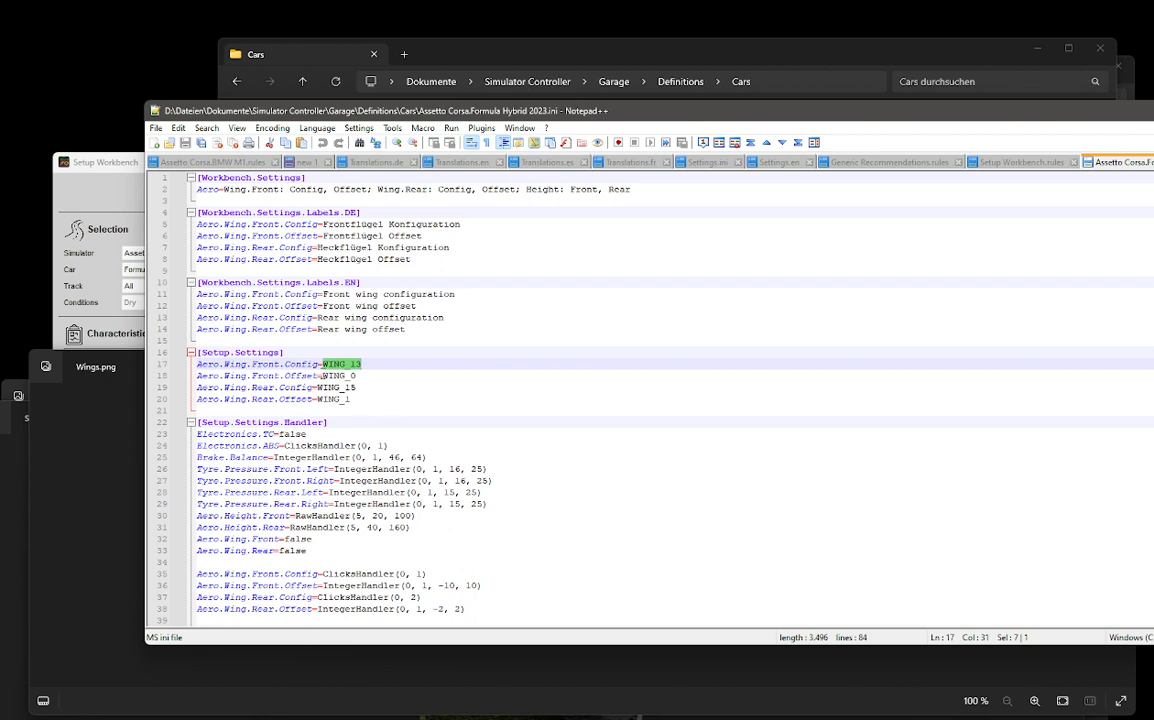
{"action": "left_click", "coordinate": [114, 456]}
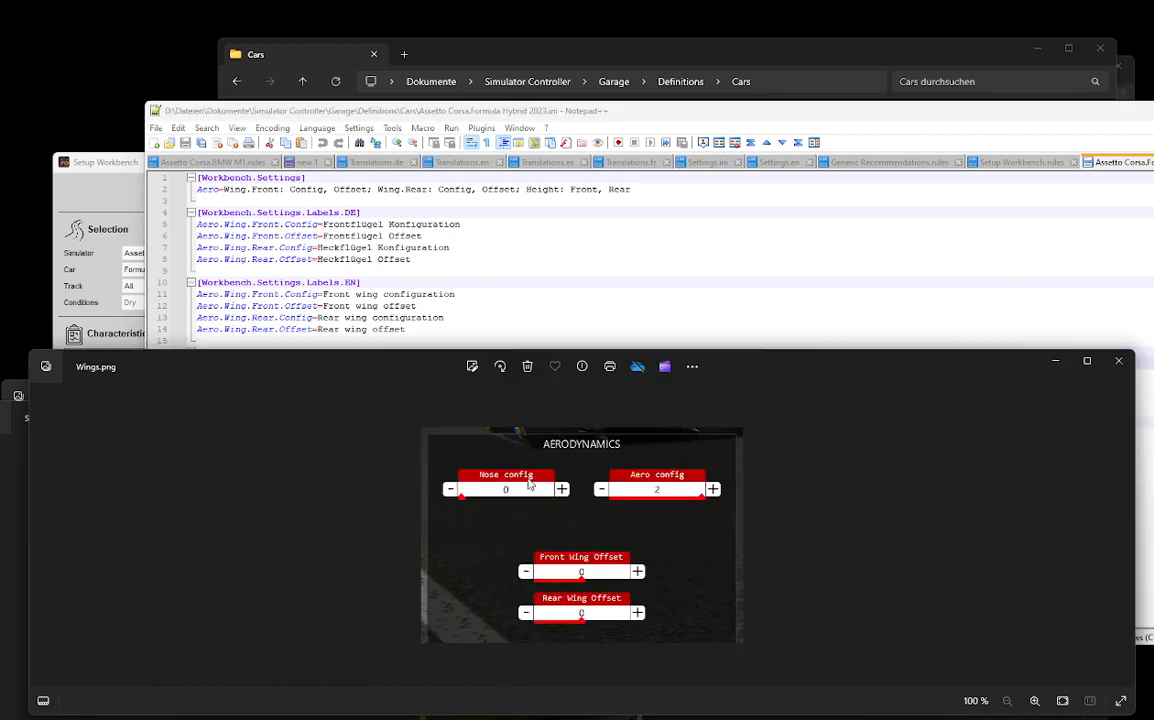
{"action": "left_click", "coordinate": [478, 318]}
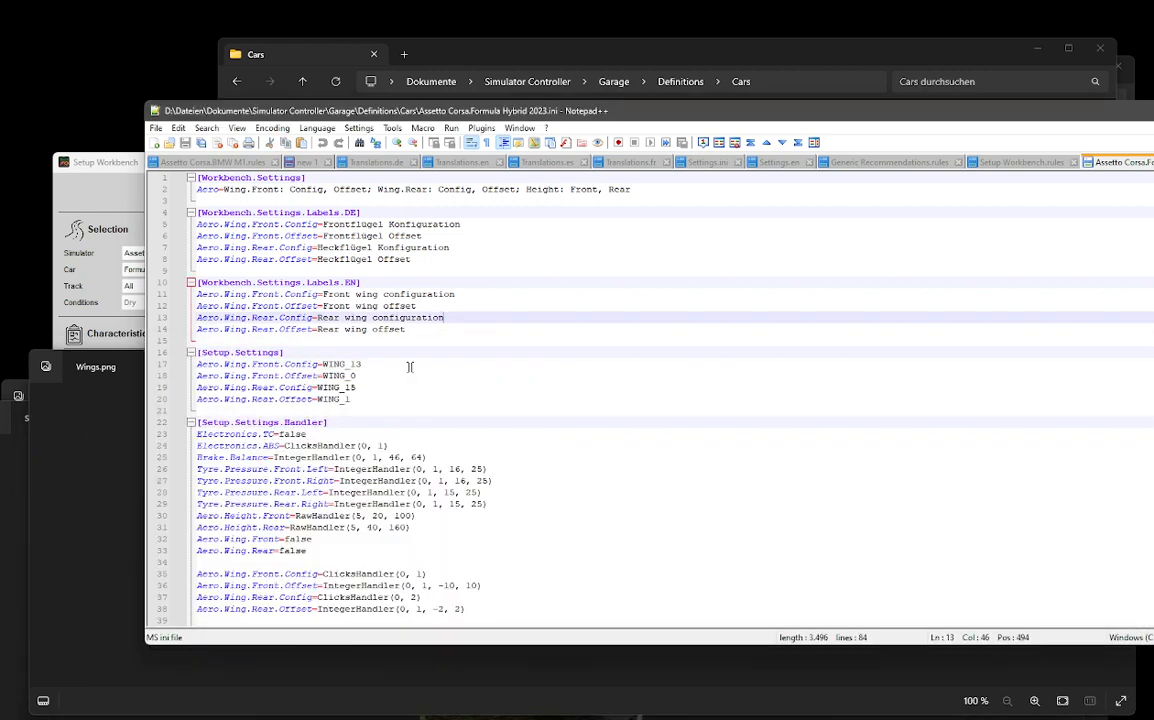
{"action": "left_click", "coordinate": [346, 364]}
{"action": "double_click", "coordinate": [343, 364]}
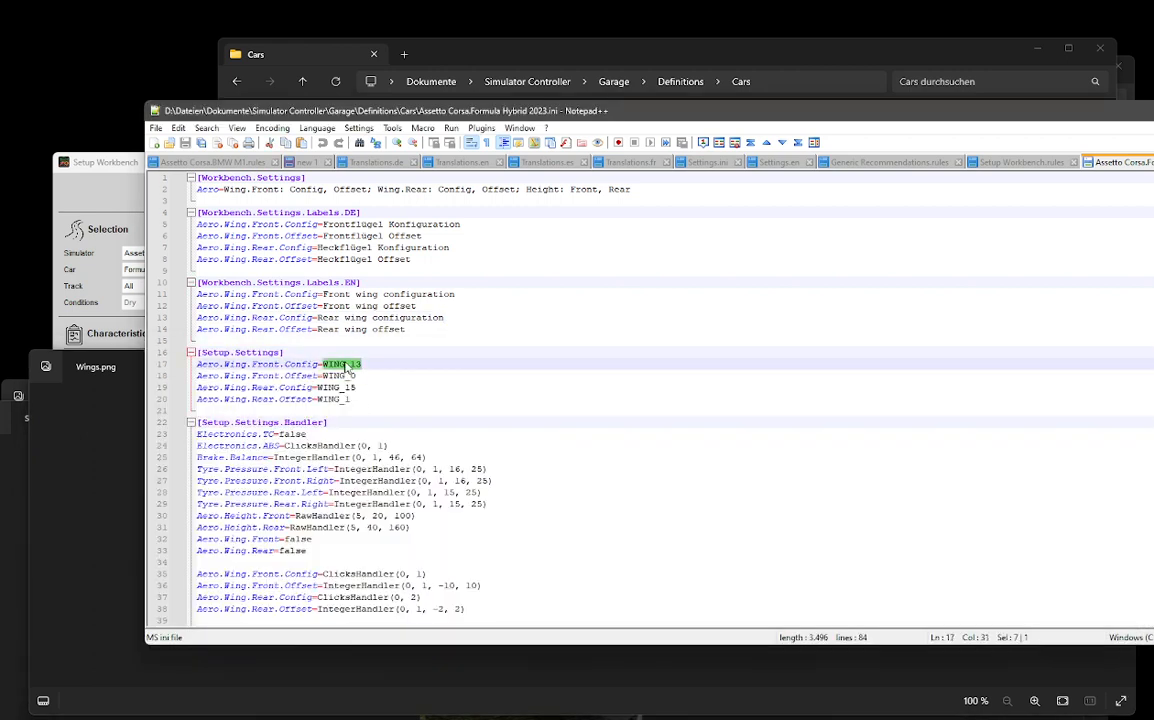
{"action": "left_click_drag", "start_coordinate": [197, 364], "coordinate": [318, 364]}
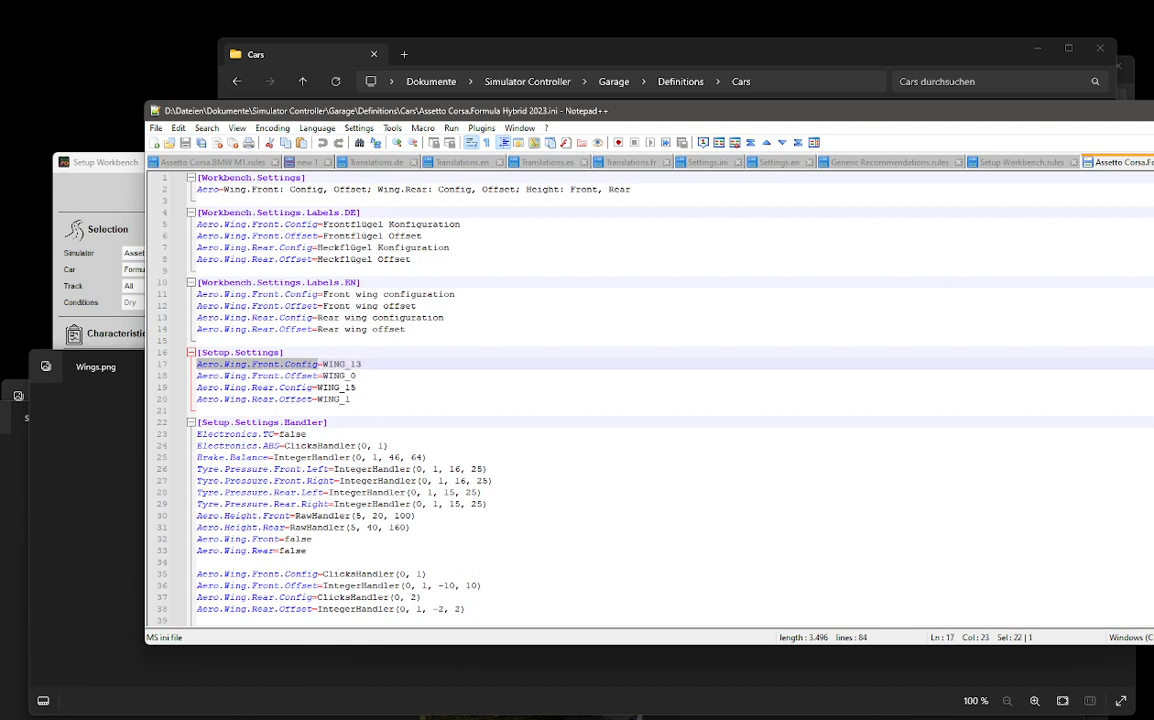
{"action": "double_click", "coordinate": [351, 364]}
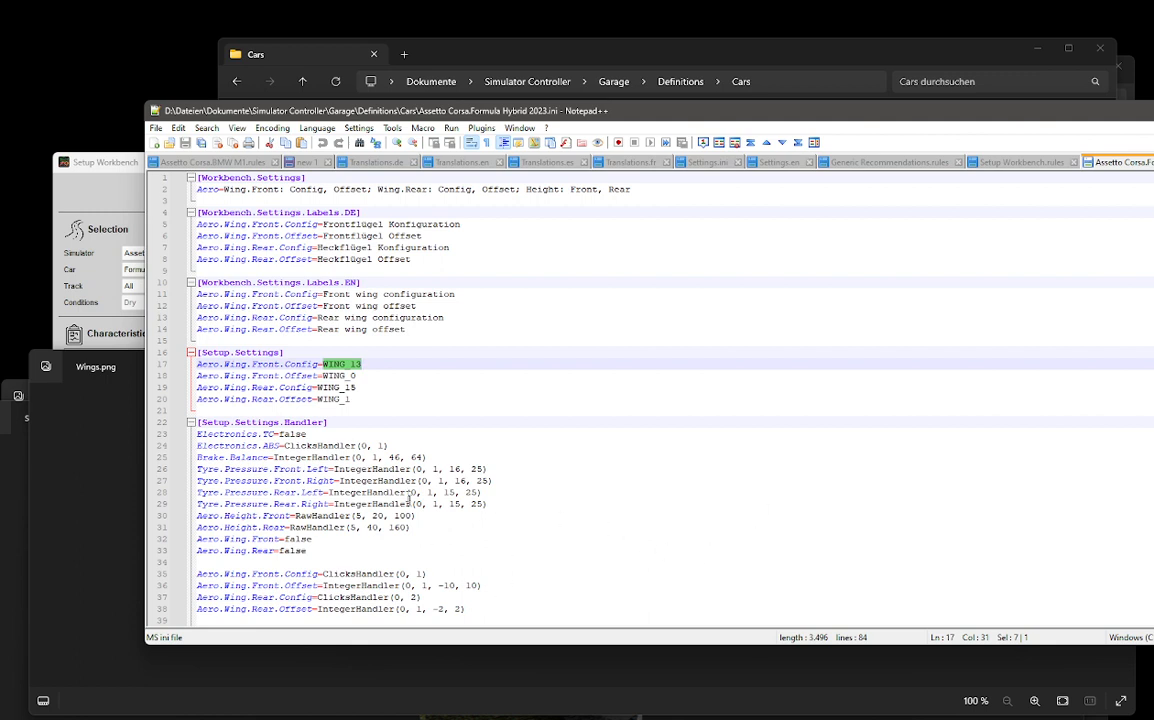
Step: Examine the front and rear wing Config and Offset handlers under [Setup.Settings.Handler] and compare them with Wings.png
{"action": "scroll", "coordinate": [313, 311], "scroll_direction": "down", "scroll_amount": 3}
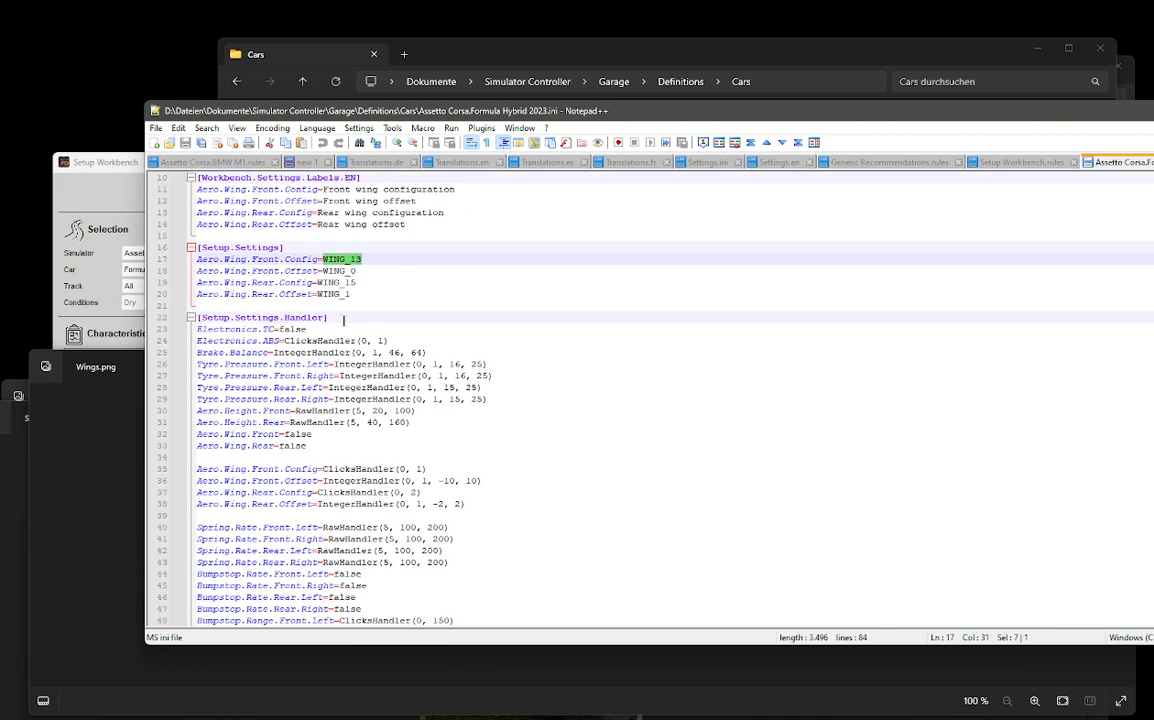
{"action": "scroll", "coordinate": [343, 320], "scroll_direction": "down", "scroll_amount": 2}
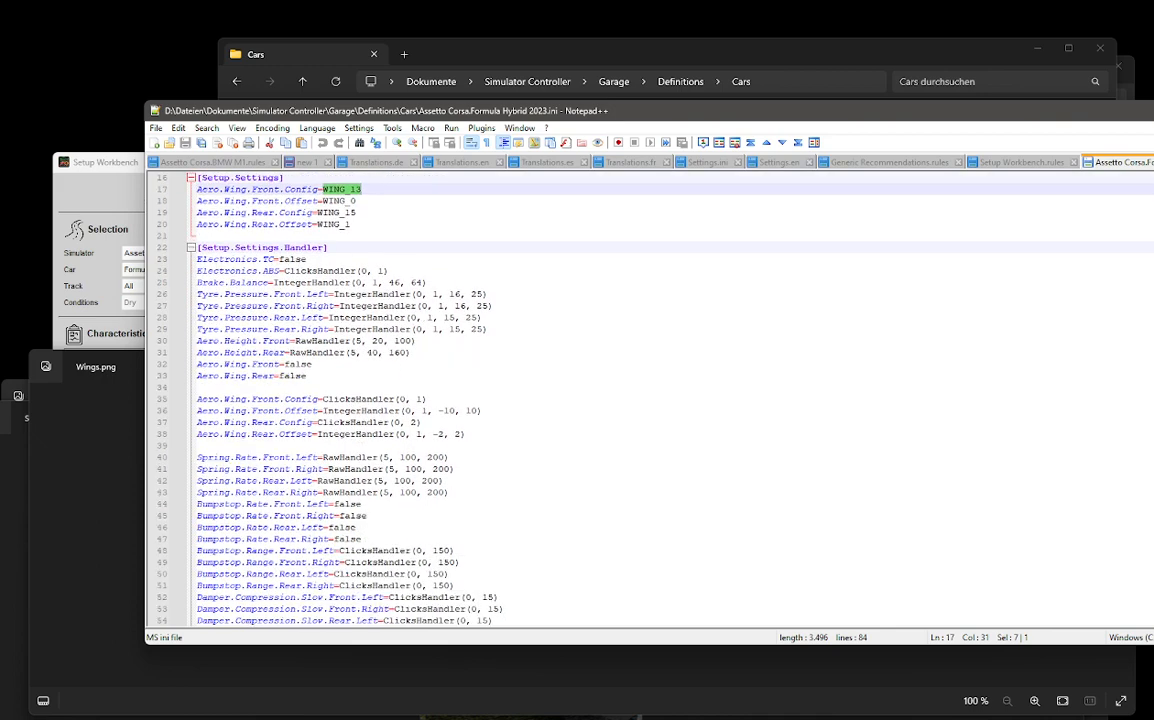
{"action": "left_click_drag", "start_coordinate": [197, 388], "coordinate": [466, 435]}
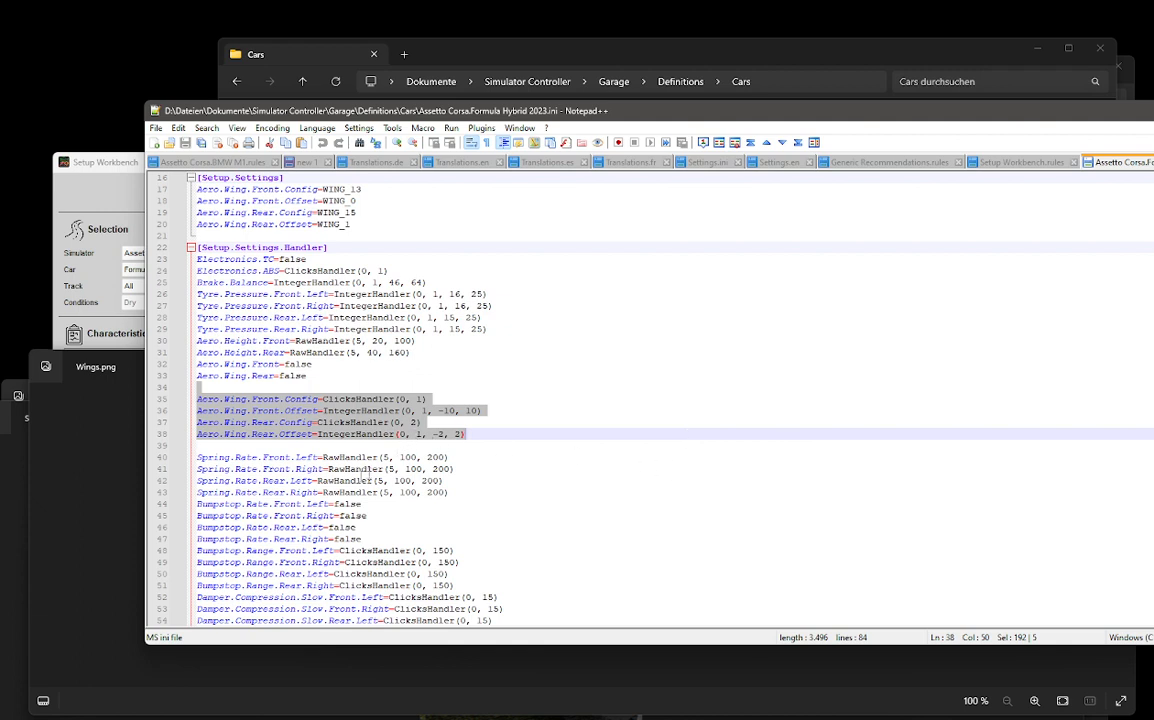
{"action": "left_click", "coordinate": [106, 497]}
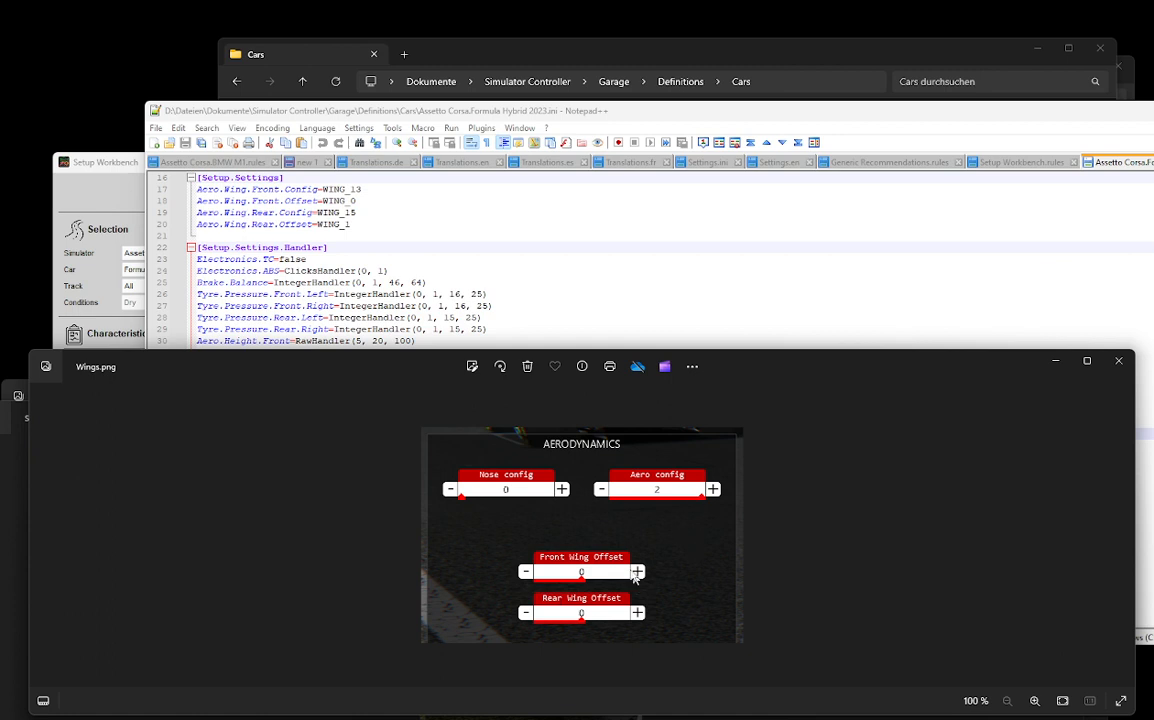
{"action": "left_click", "coordinate": [476, 317]}
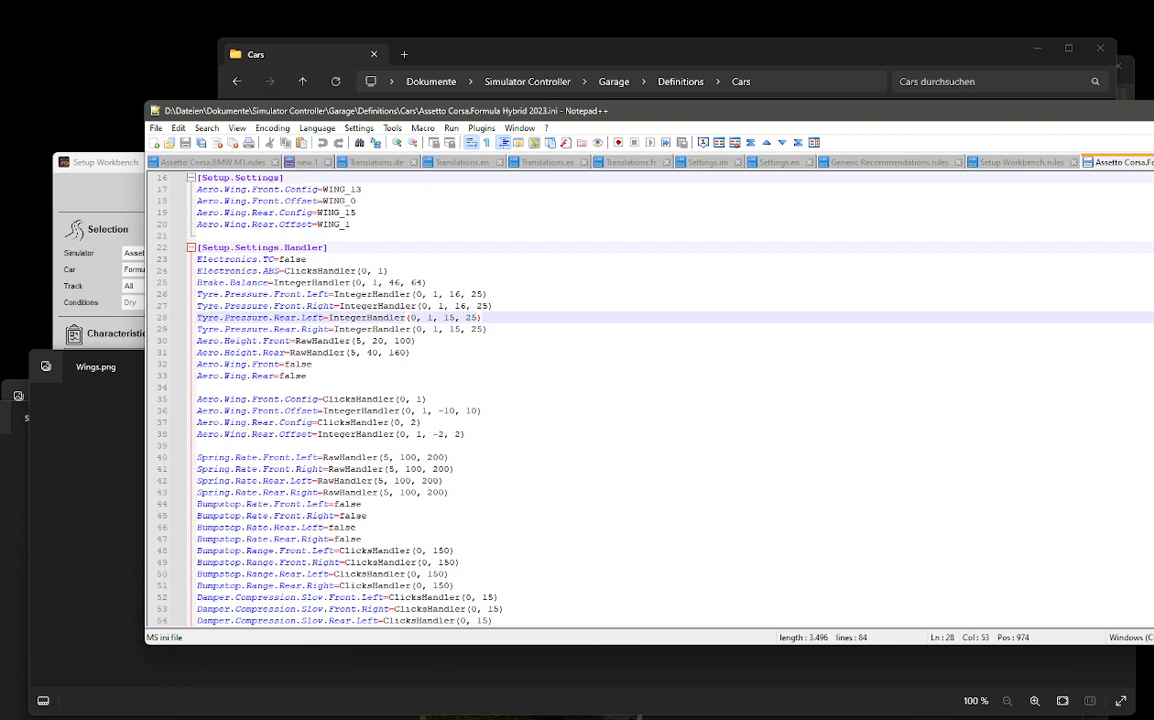
Step: Switch to Setup Workbench and reload the car definition by choosing simulator Generic, returning to Assetto Corsa and selecting Formula Hybrid 2023
{"action": "left_click", "coordinate": [97, 164]}
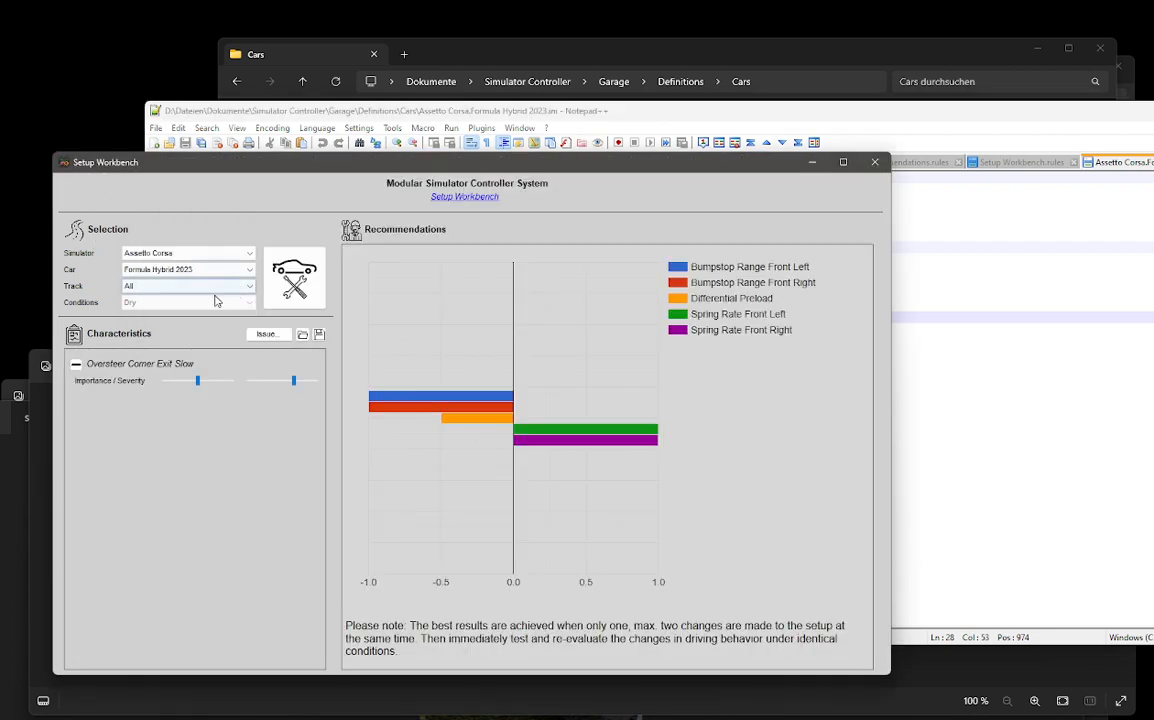
{"action": "left_click", "coordinate": [176, 256]}
{"action": "left_click", "coordinate": [160, 263]}
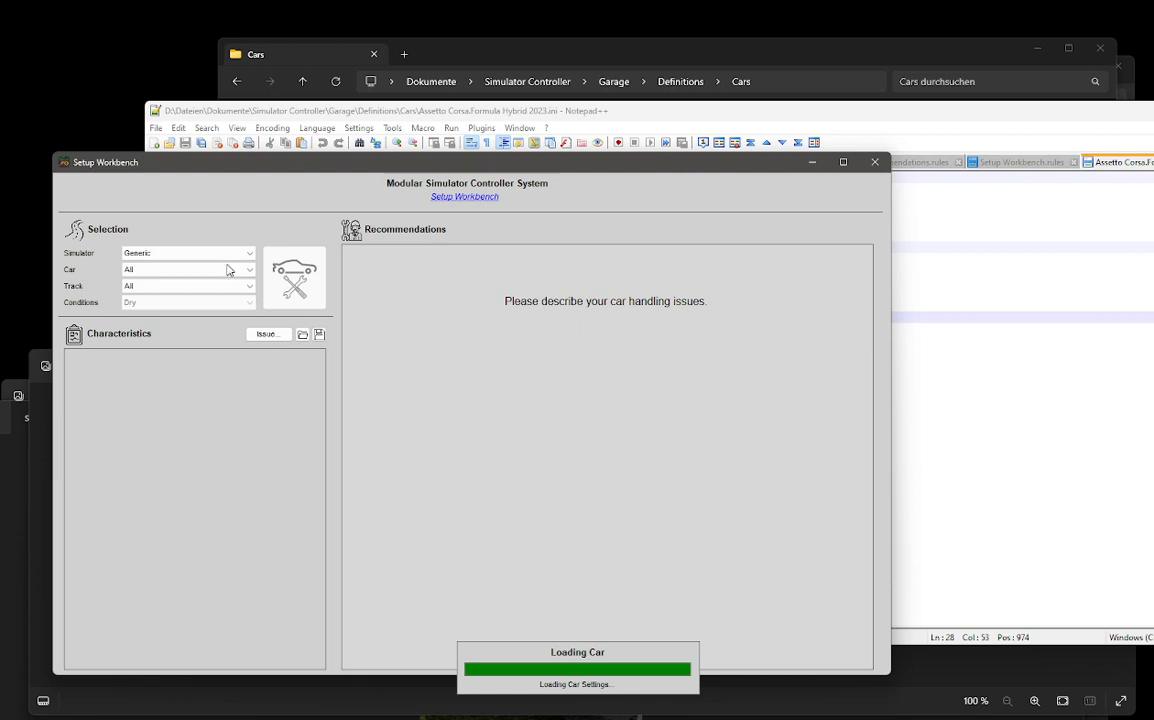
{"action": "left_click", "coordinate": [197, 256]}
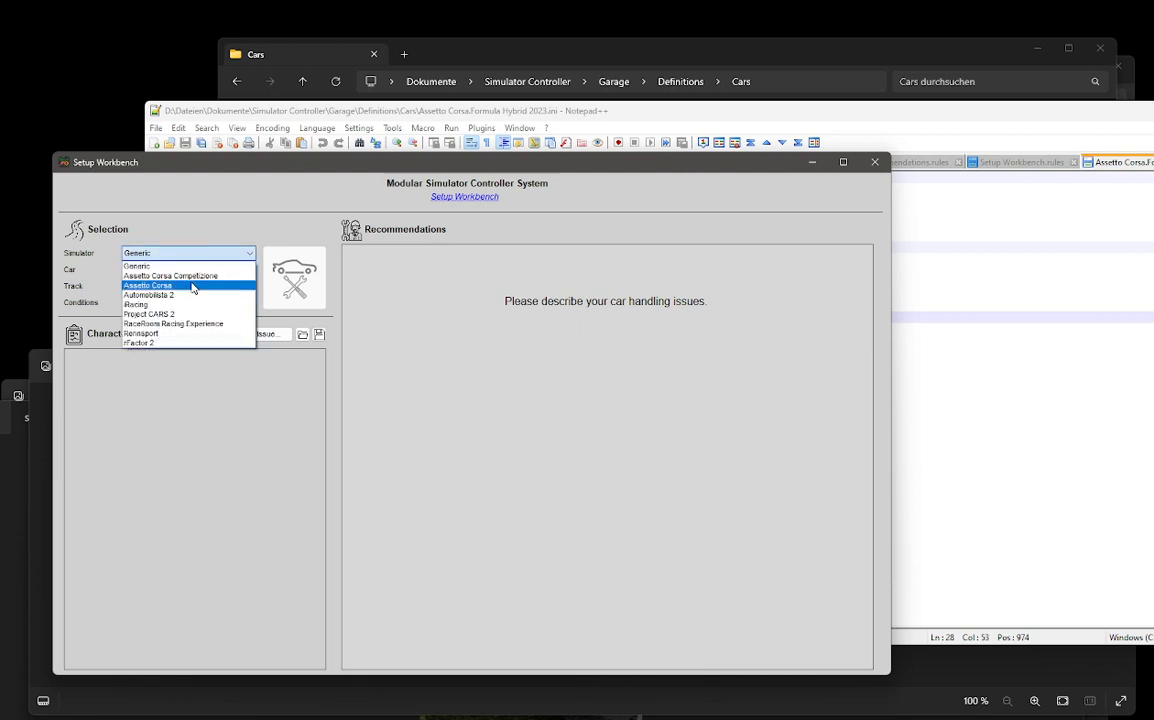
{"action": "left_click", "coordinate": [193, 287]}
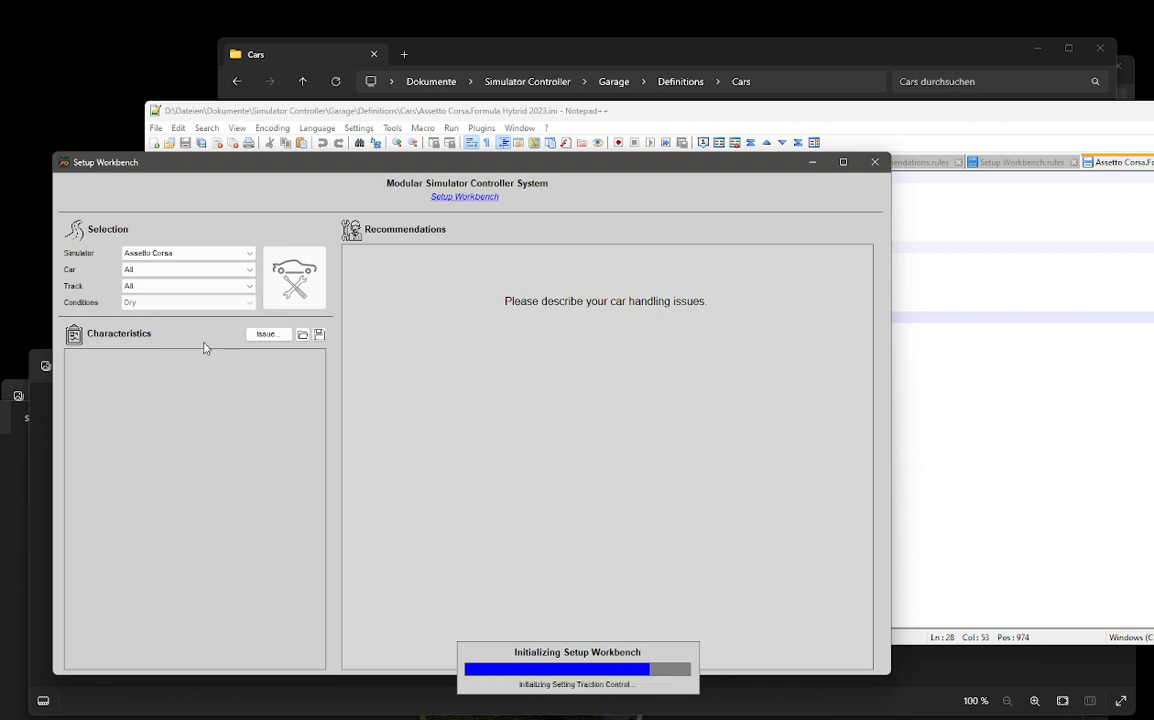
{"action": "left_click", "coordinate": [170, 270]}
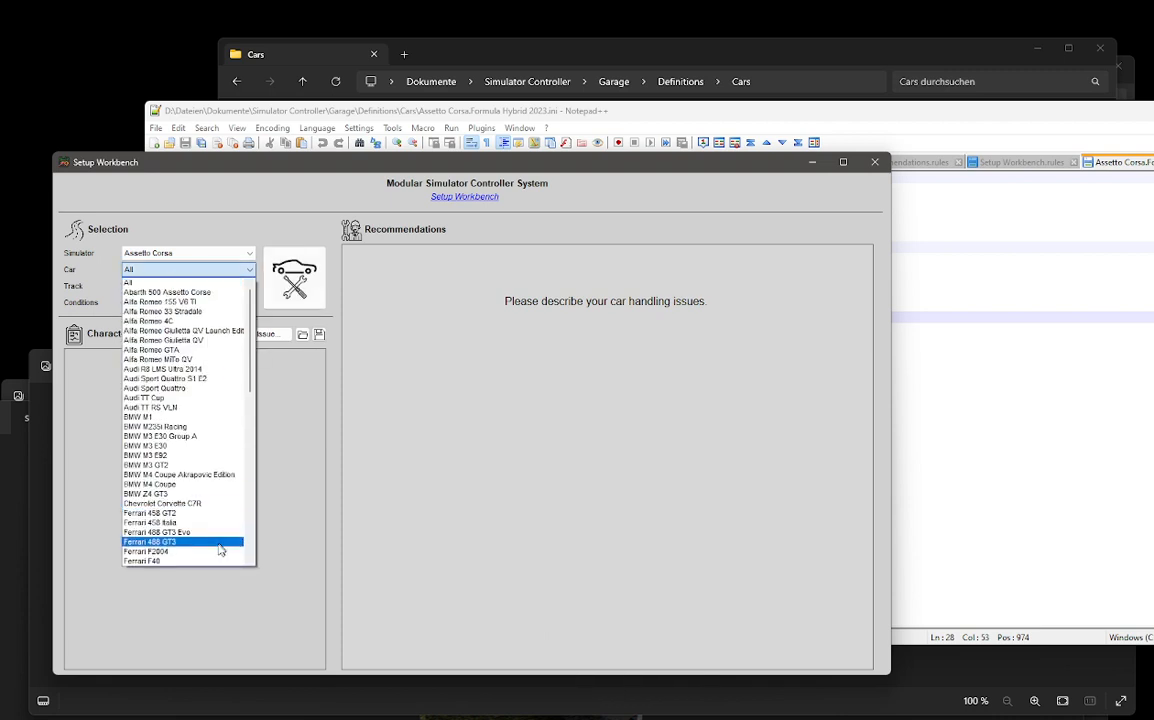
{"action": "scroll", "coordinate": [220, 548], "scroll_direction": "down", "scroll_amount": 15}
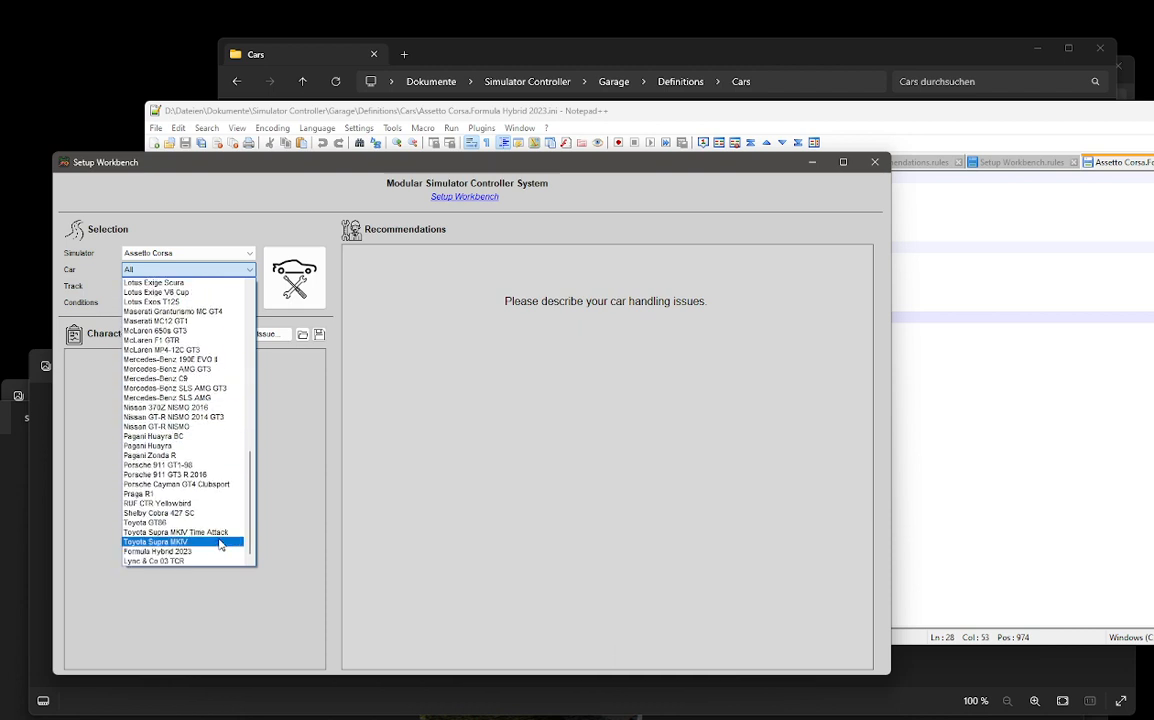
{"action": "left_click", "coordinate": [188, 551]}
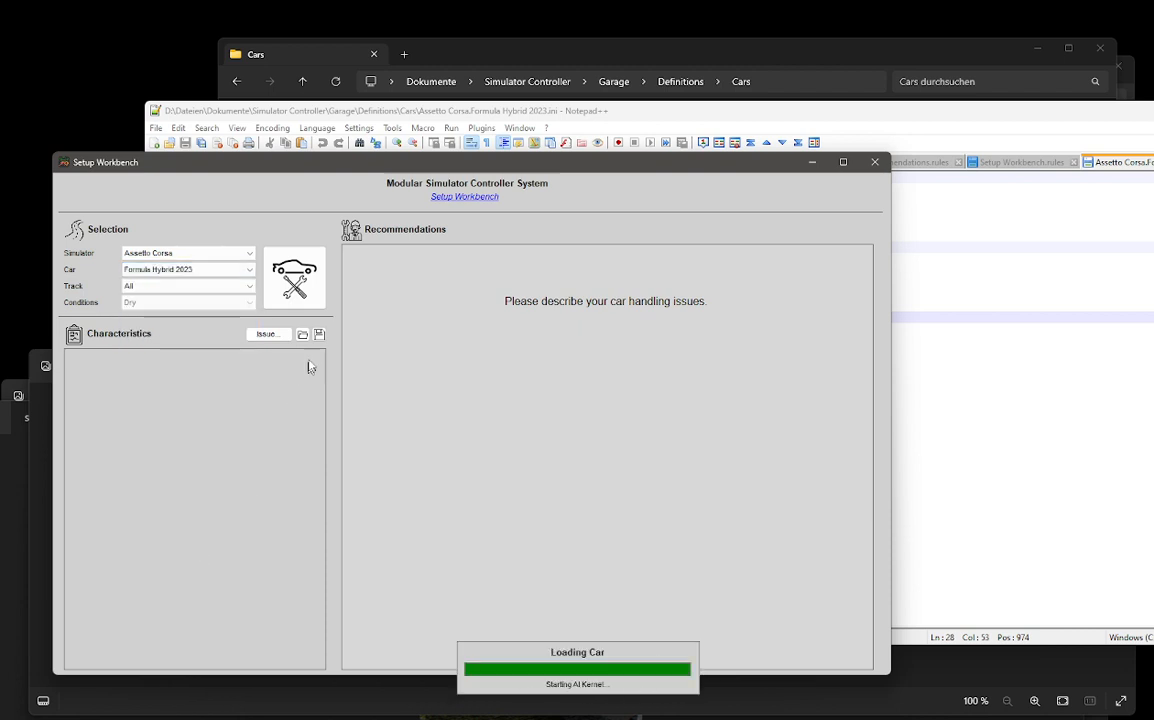
Step: Open the Setup Editor and load the setup "last" from the generic folder of rss_formula_hybrid_2023
{"action": "left_click", "coordinate": [303, 296]}
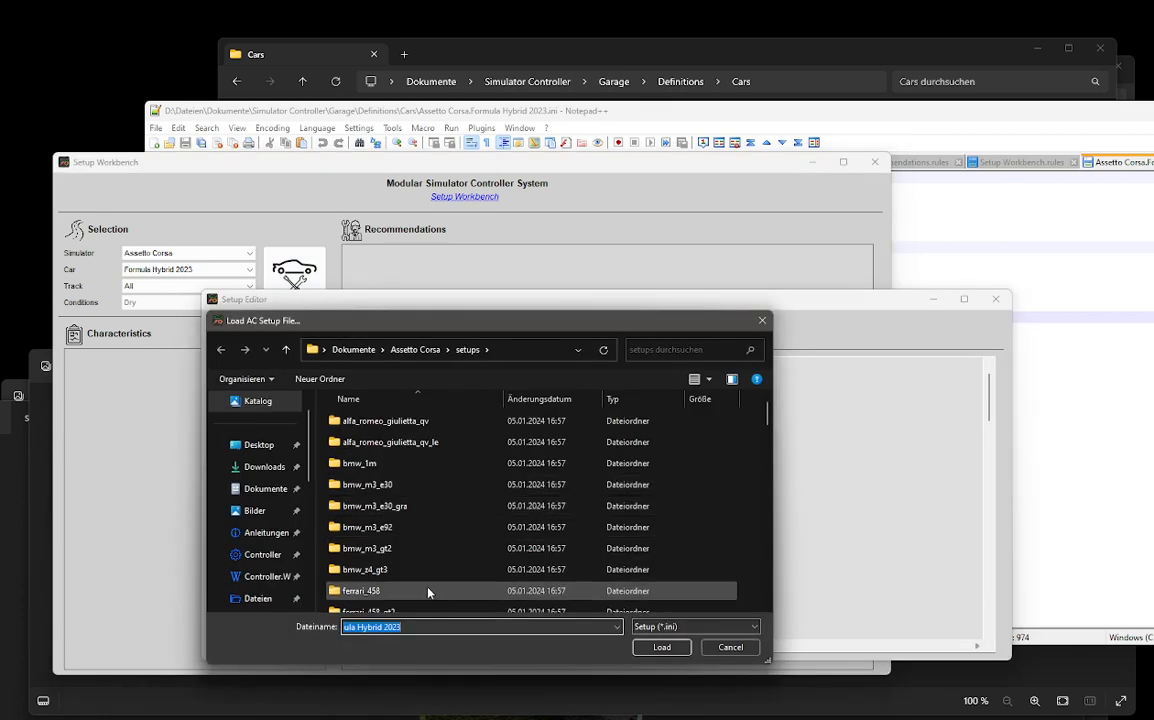
{"action": "scroll", "coordinate": [430, 595], "scroll_direction": "down", "scroll_amount": 20}
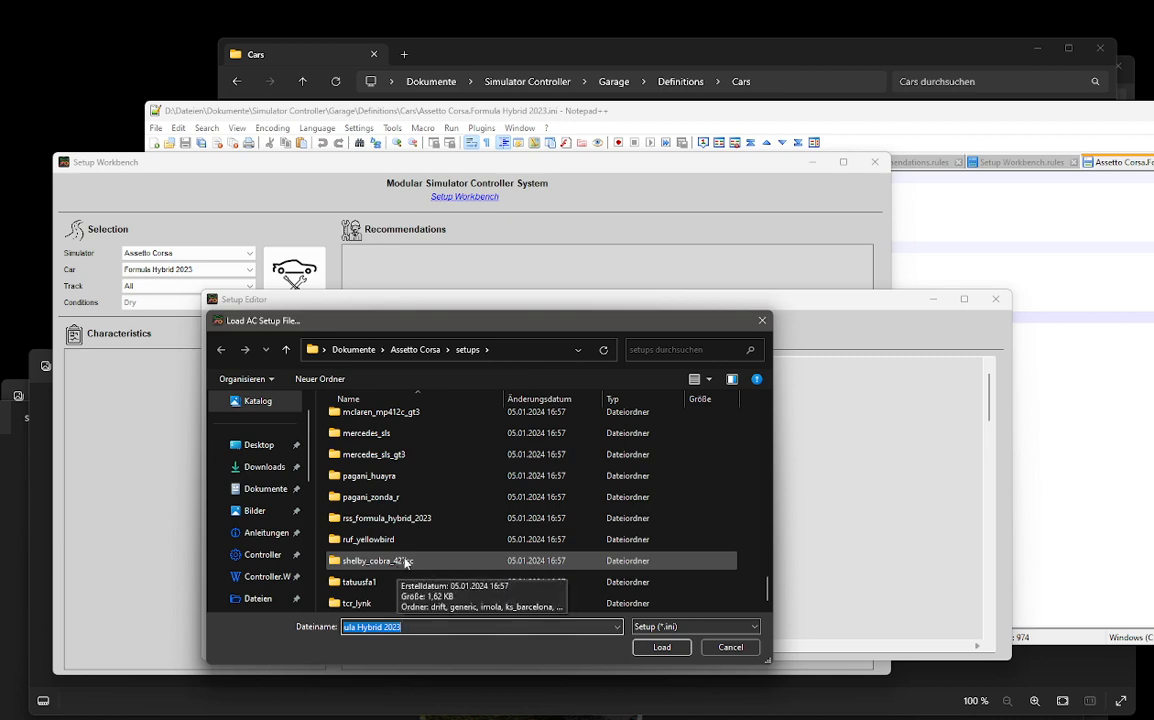
{"action": "double_click", "coordinate": [399, 518]}
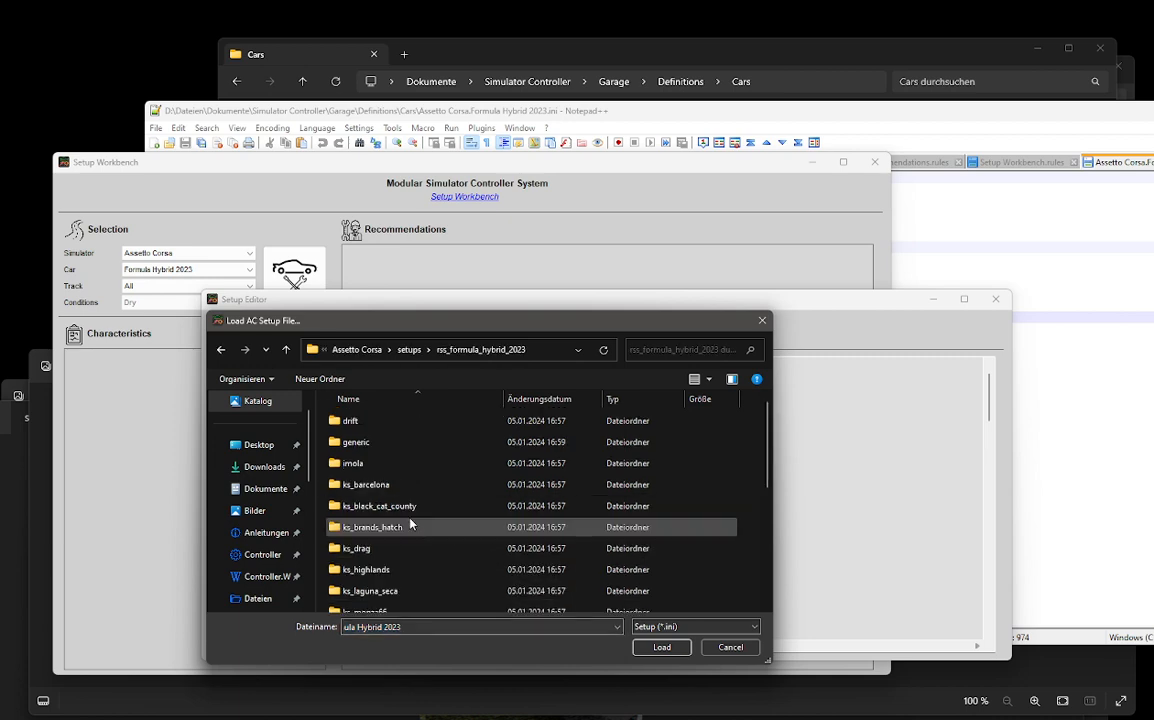
{"action": "double_click", "coordinate": [386, 443]}
{"action": "left_click", "coordinate": [382, 429]}
{"action": "double_click", "coordinate": [382, 429]}
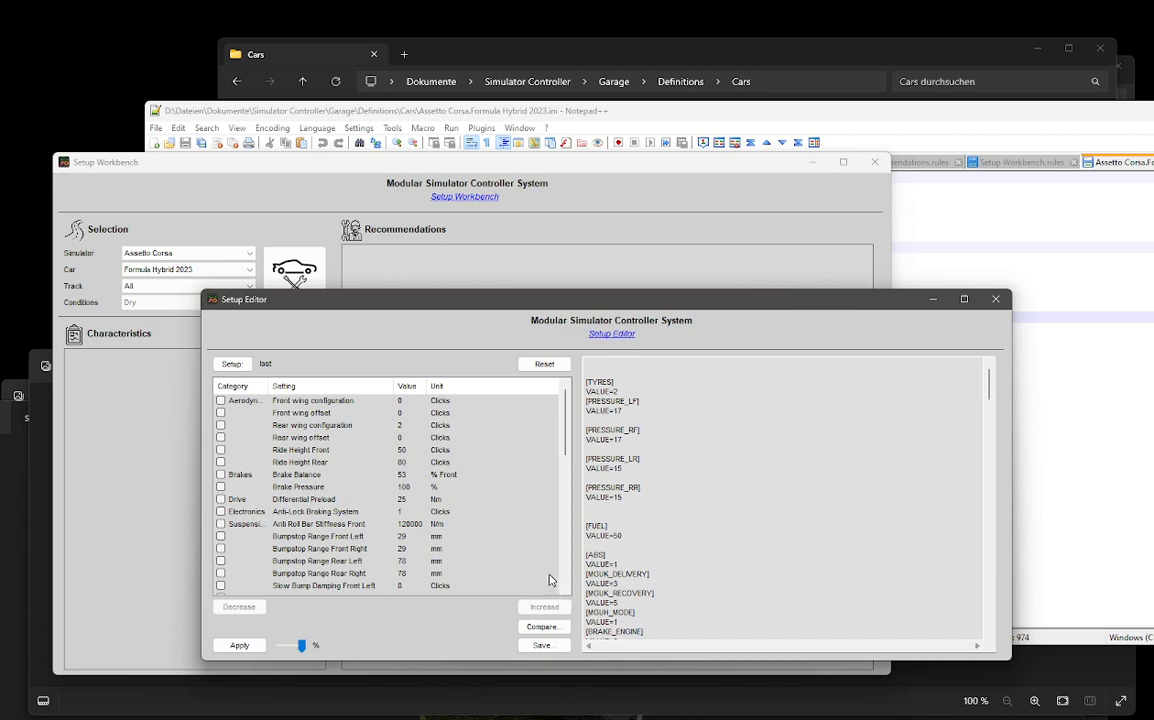
Step: Raise the front wing configuration to 1 click and lower it back to 0
{"action": "left_click", "coordinate": [335, 402]}
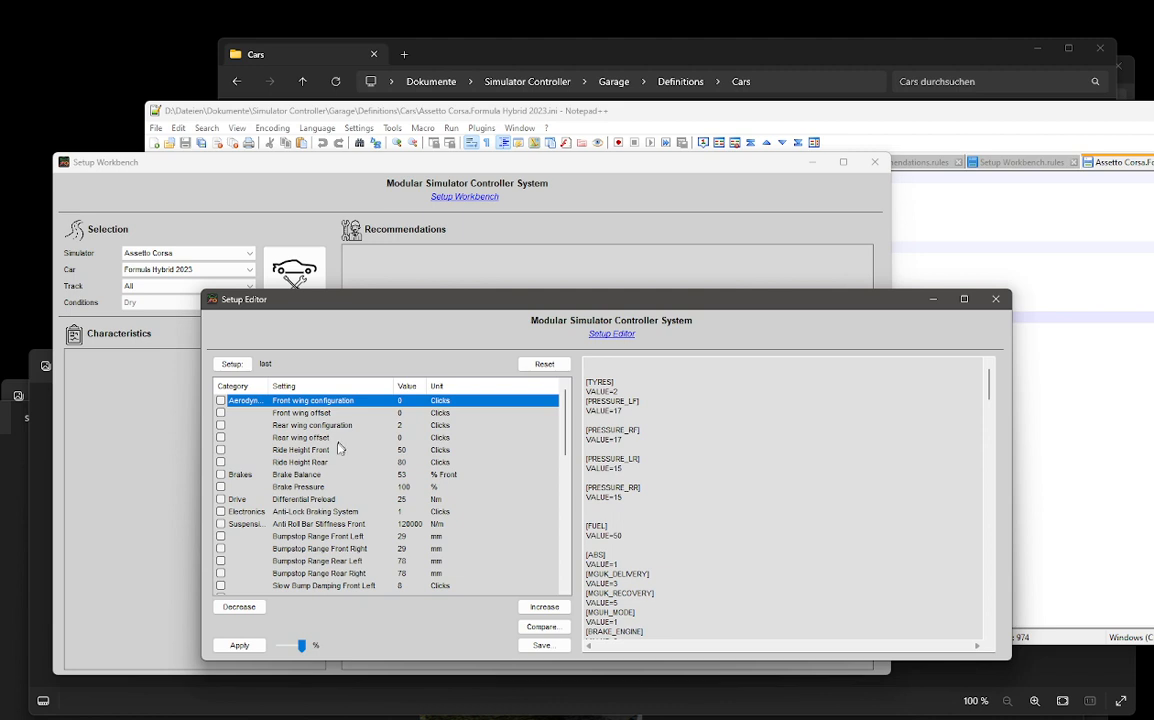
{"action": "left_click", "coordinate": [545, 607]}
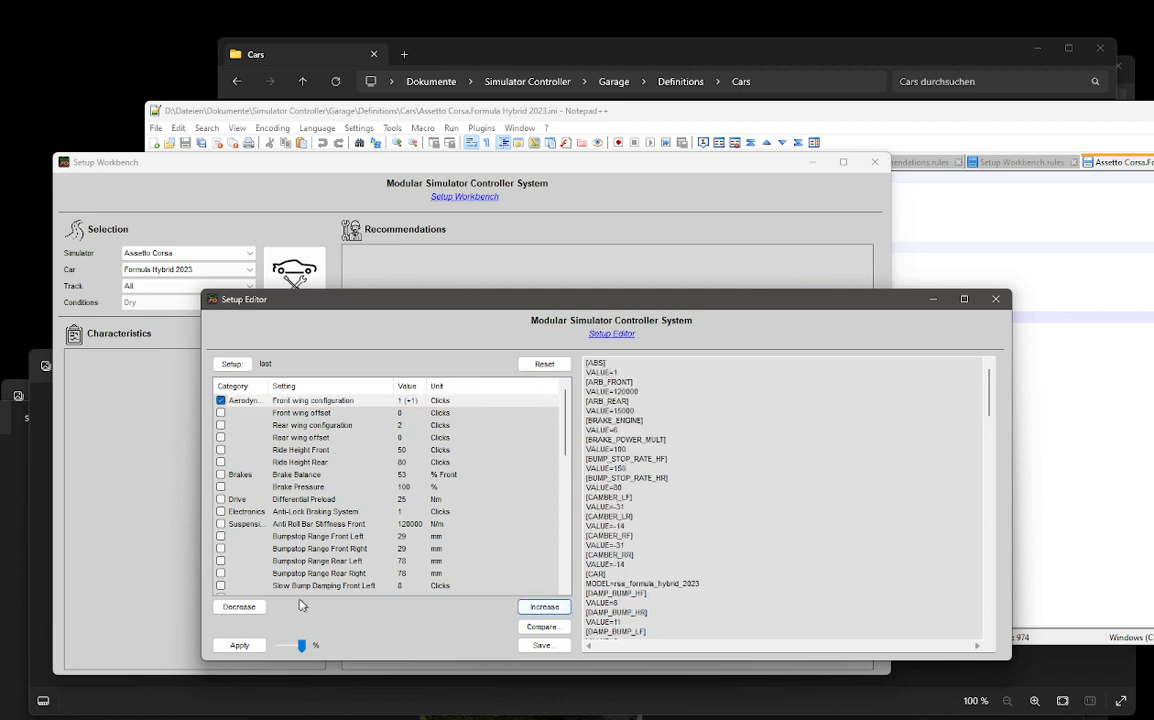
{"action": "left_click", "coordinate": [250, 611]}
Step: Increase the front wing offset to 10 clicks in the loaded setup
{"action": "left_click", "coordinate": [386, 413]}
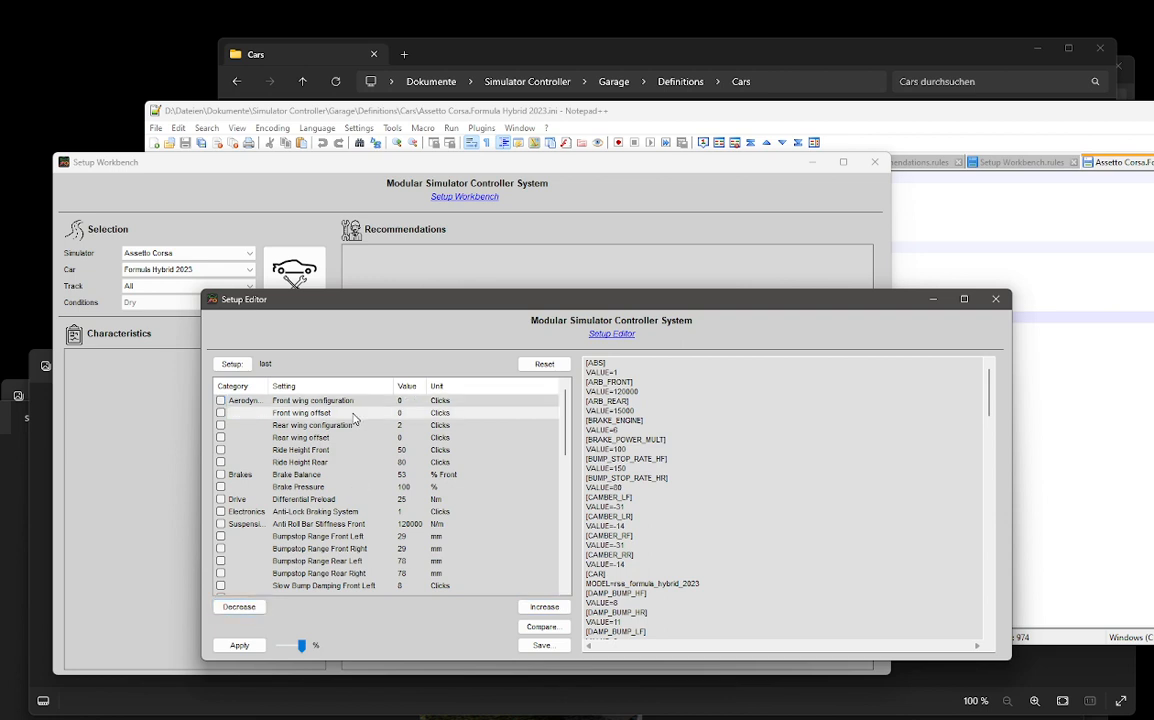
{"action": "left_click", "coordinate": [544, 607]}
{"action": "left_click", "coordinate": [544, 607]}
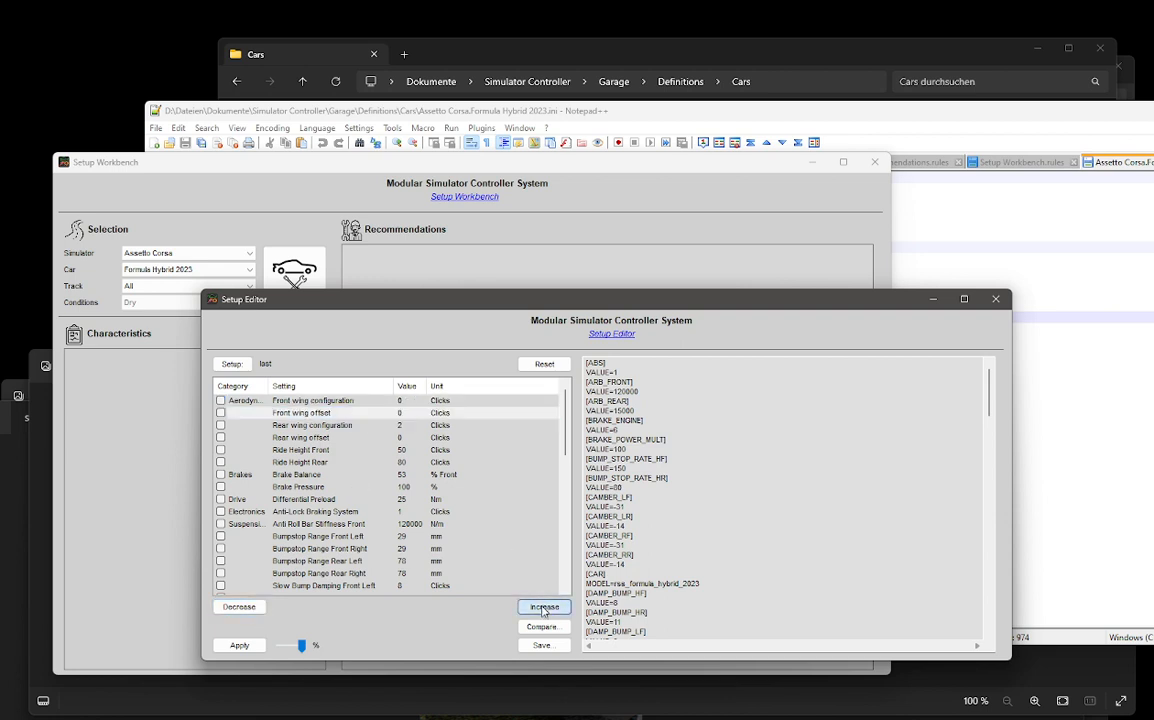
{"action": "left_click", "coordinate": [544, 607]}
{"action": "left_click", "coordinate": [544, 607]}
{"action": "left_click", "coordinate": [544, 607]}
{"action": "left_click", "coordinate": [544, 607]}
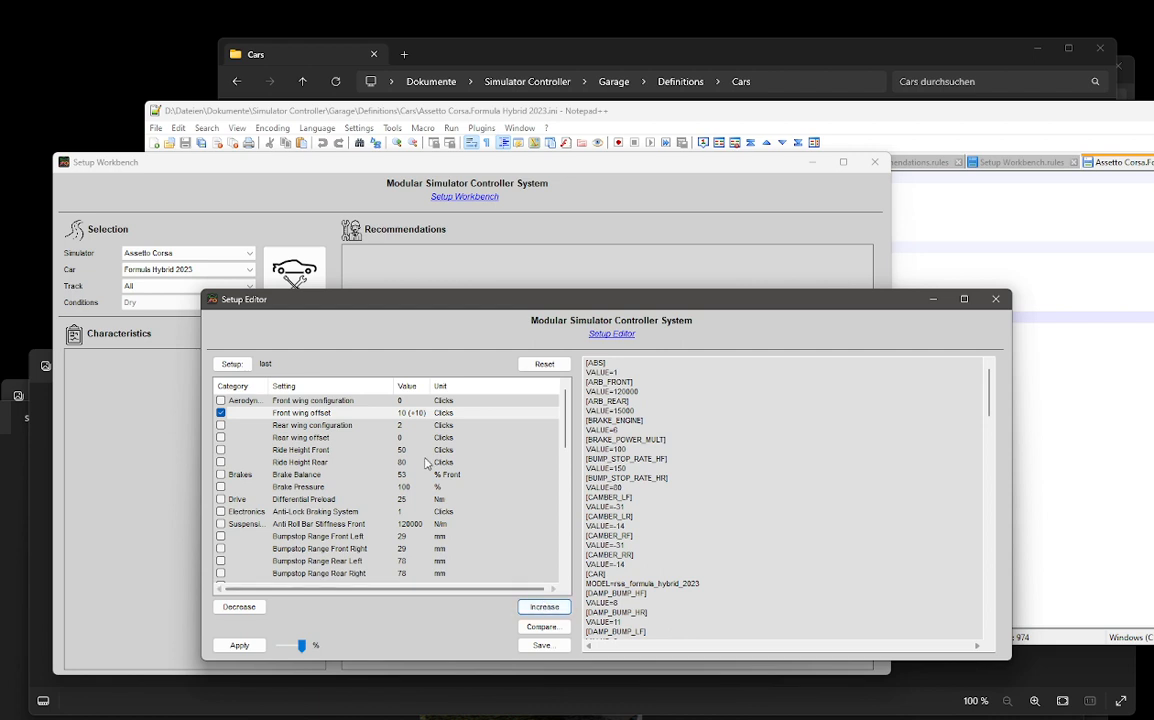
Step: Lower the rear wing configuration to 0 clicks and raise it back to 2
{"action": "left_click", "coordinate": [325, 427]}
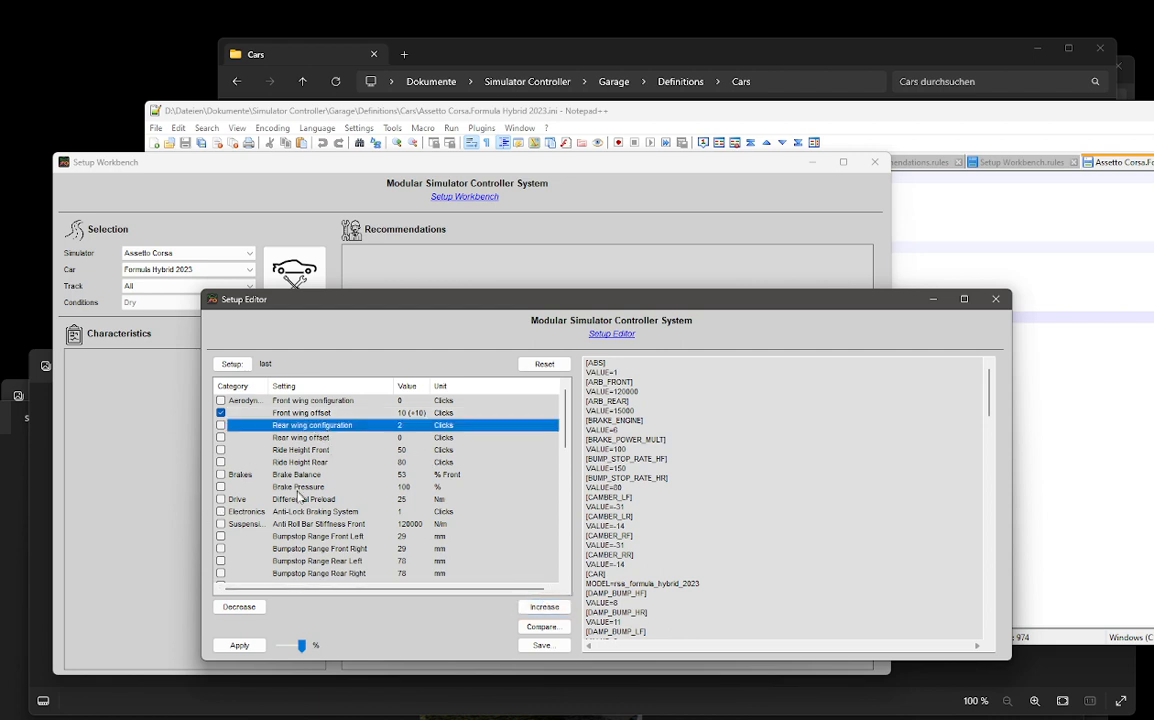
{"action": "left_click", "coordinate": [250, 608]}
{"action": "left_click", "coordinate": [255, 609]}
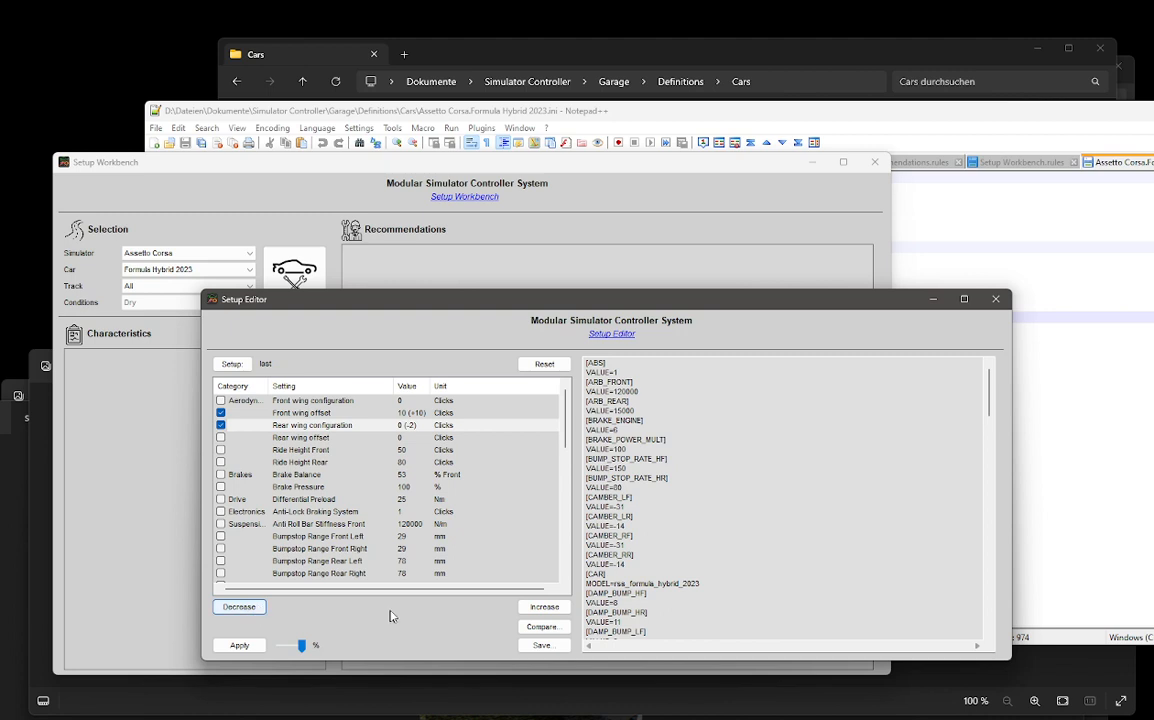
{"action": "left_click", "coordinate": [535, 609]}
{"action": "left_click", "coordinate": [535, 612]}
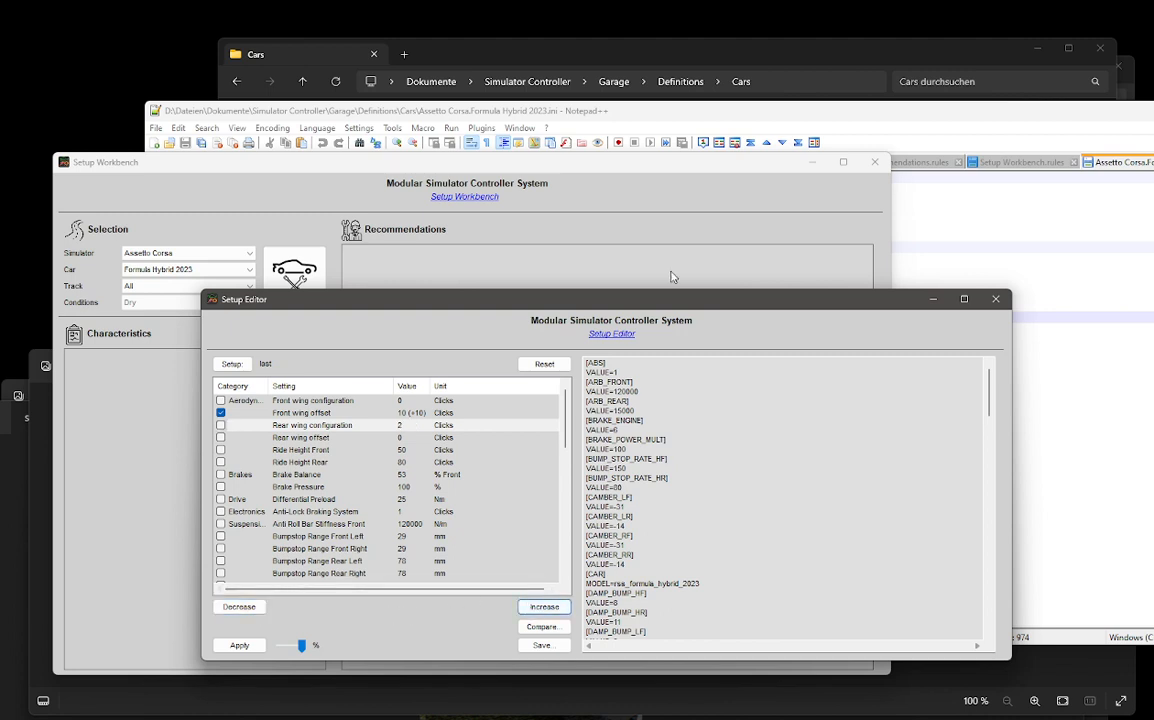
Step: Switch to File Explorer and browse from the car definitions to the Cars folder under Garage\Rules
{"action": "left_click", "coordinate": [645, 200]}
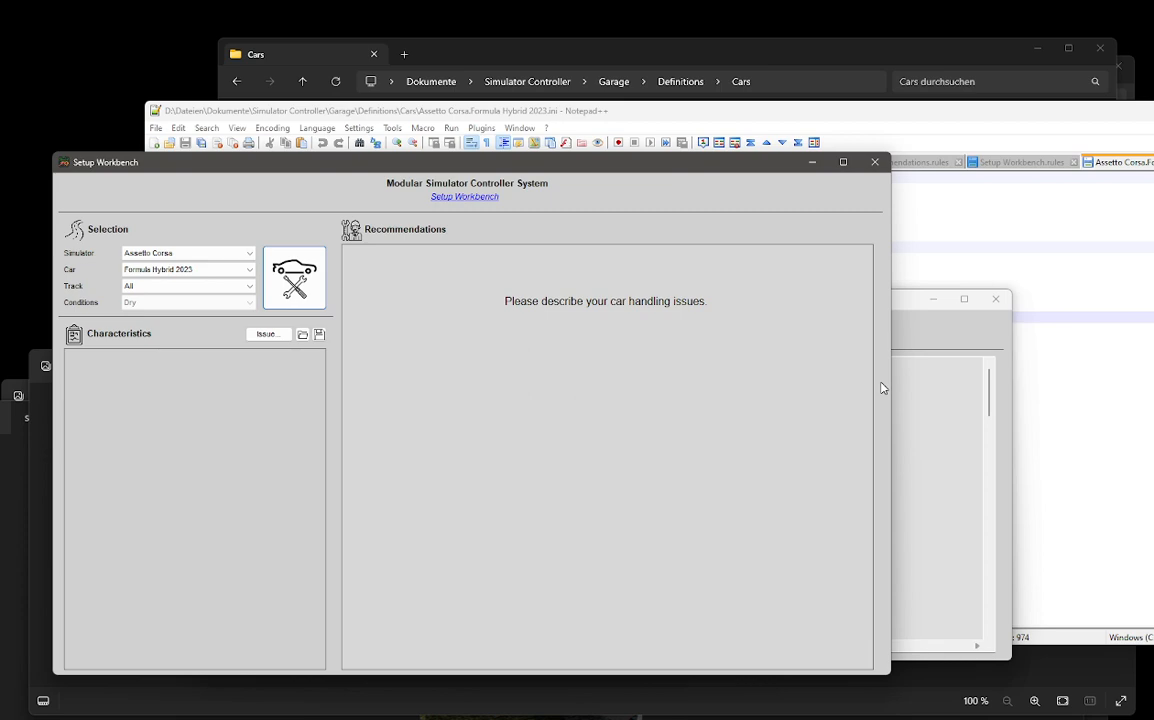
{"action": "left_click", "coordinate": [1029, 118]}
{"action": "left_click_drag", "start_coordinate": [1029, 118], "coordinate": [880, 123]}
{"action": "left_click", "coordinate": [681, 81]}
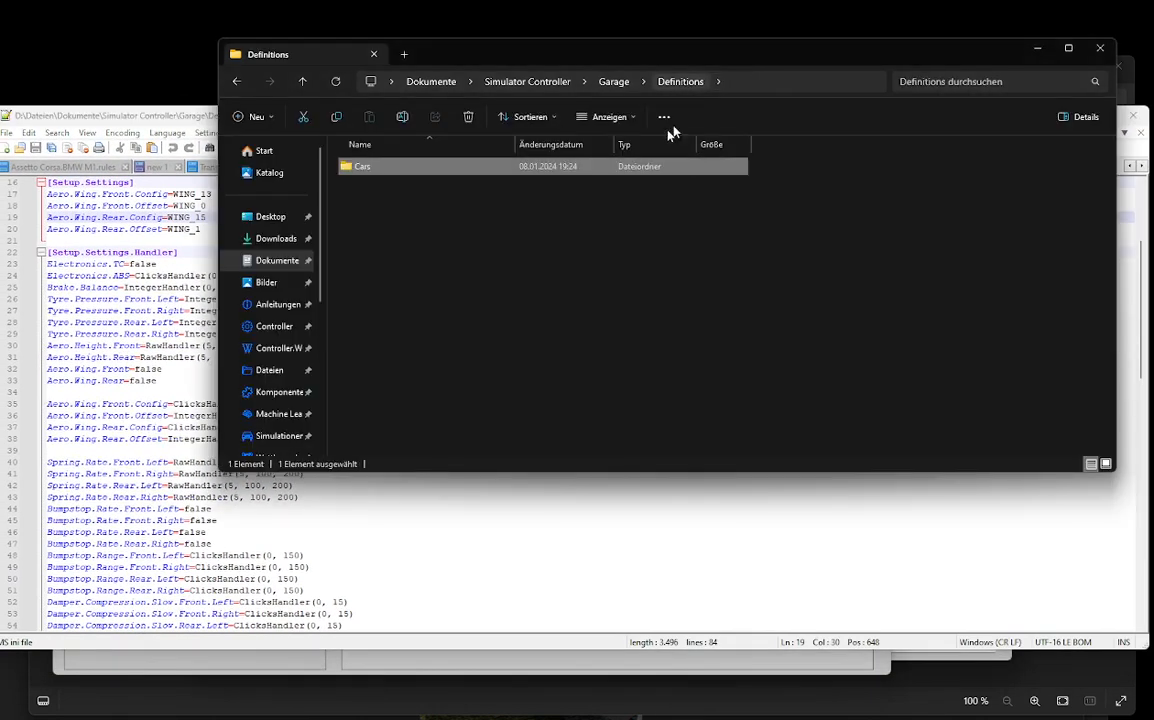
{"action": "left_click", "coordinate": [614, 81]}
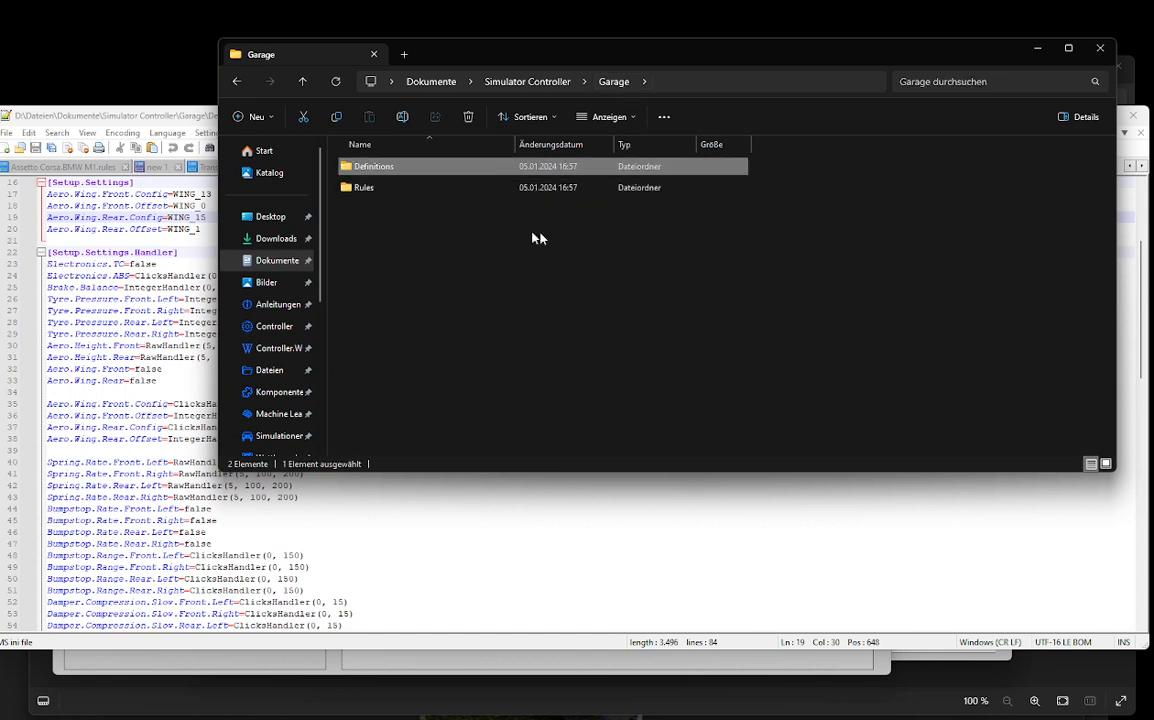
{"action": "double_click", "coordinate": [437, 190]}
{"action": "double_click", "coordinate": [362, 166]}
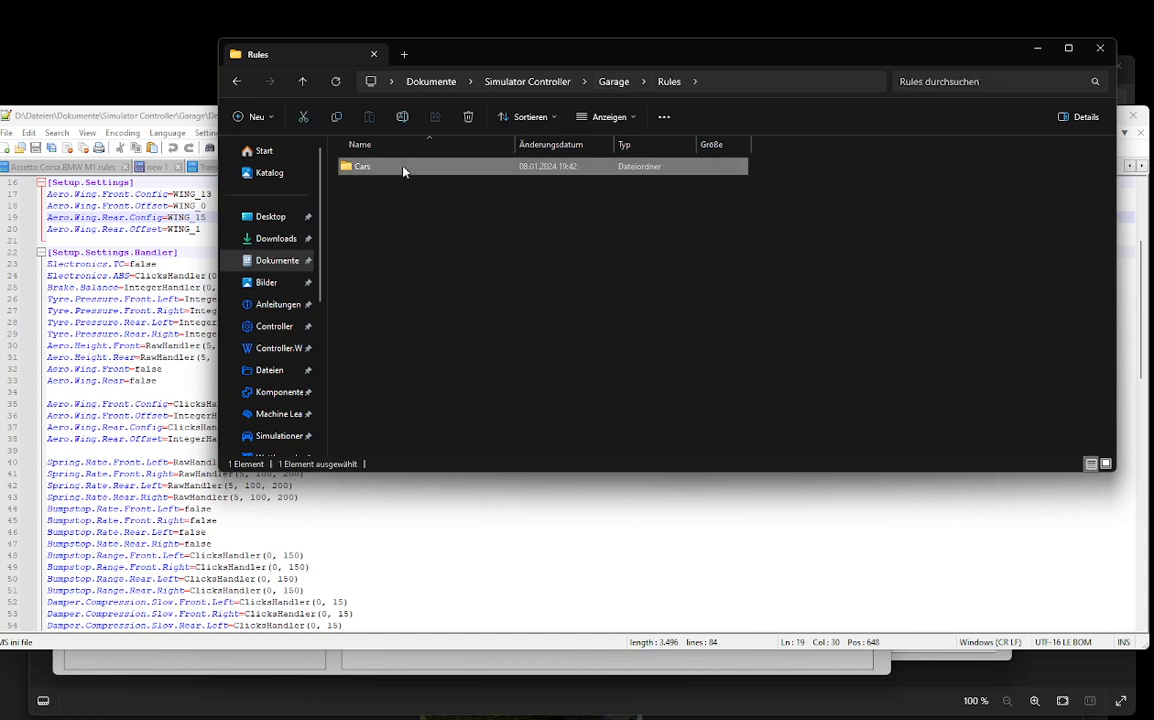
Step: Open the file Assetto Corsa.Formula Hybrid 2023.rules in Notepad++
{"action": "left_click", "coordinate": [448, 168]}
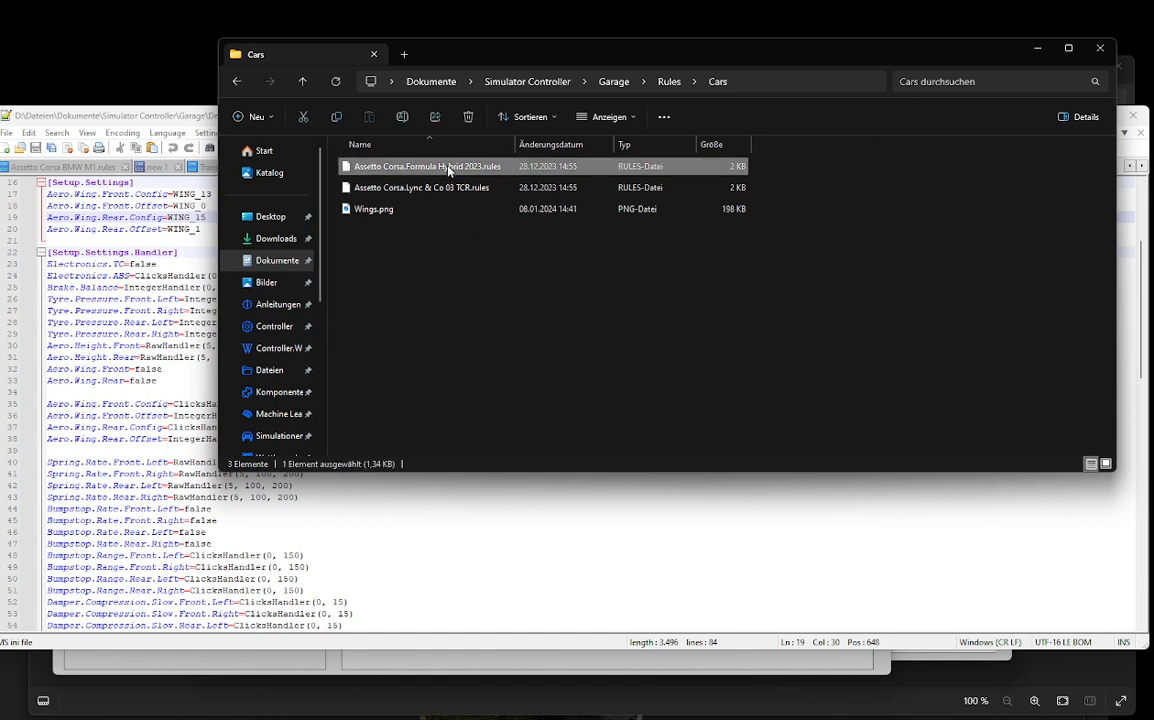
{"action": "right_click", "coordinate": [448, 170]}
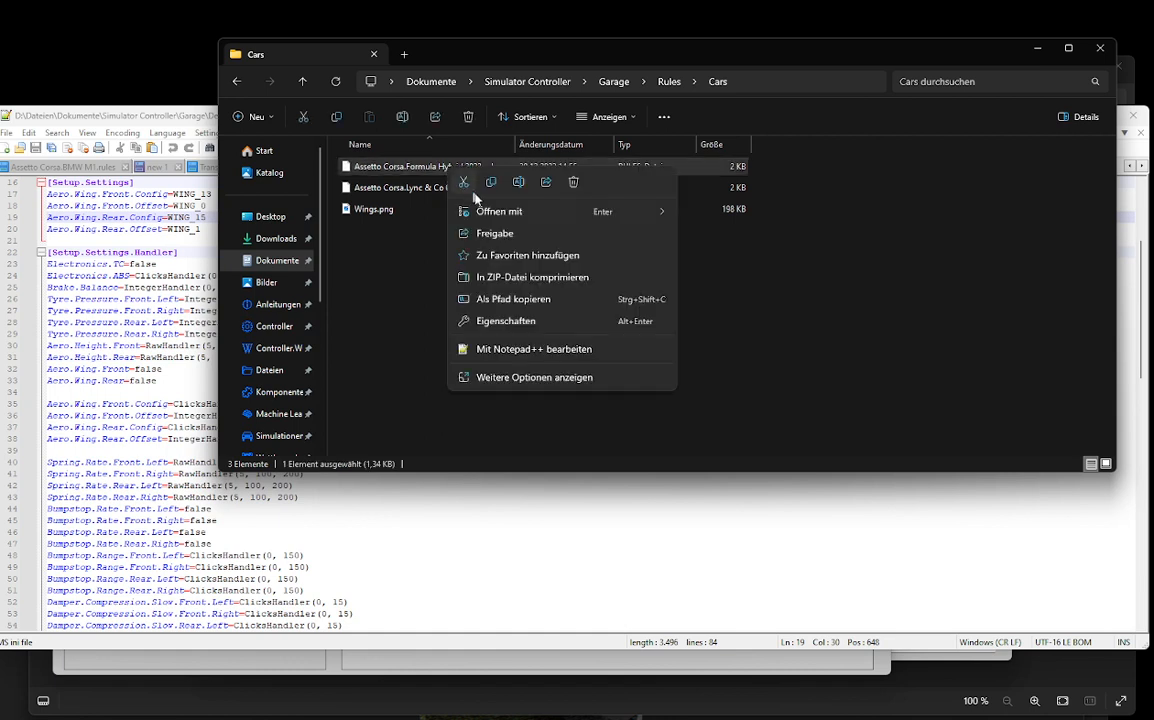
{"action": "mouse_move", "coordinate": [654, 216]}
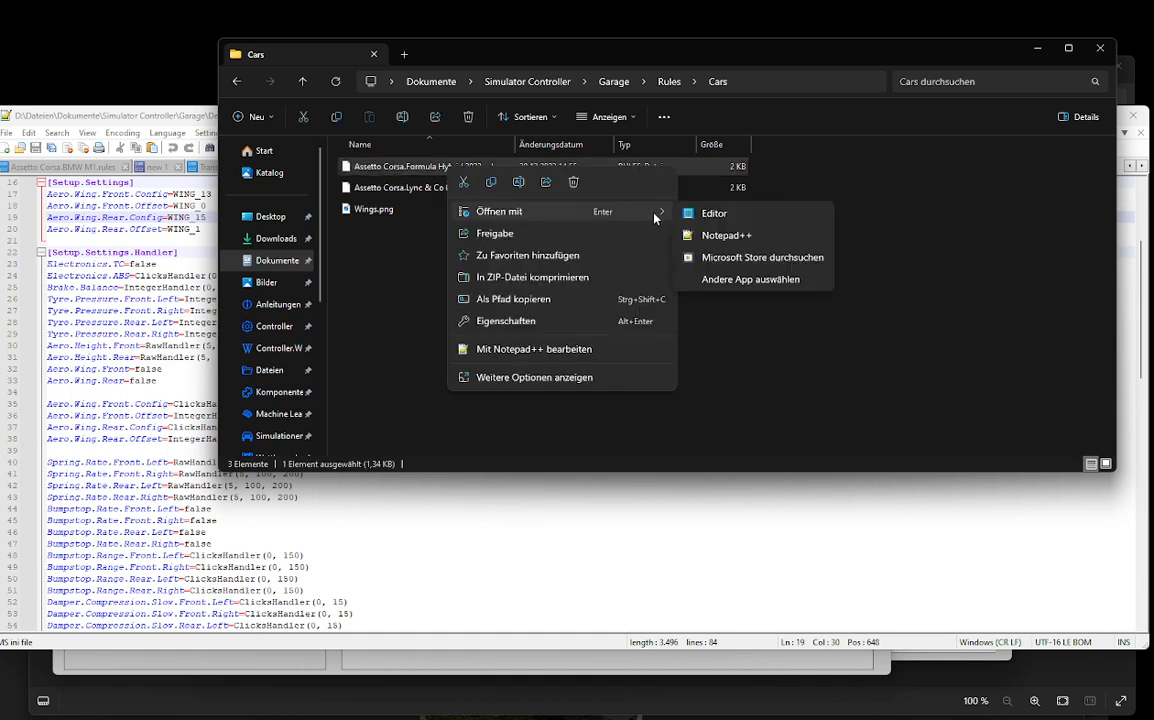
{"action": "left_click", "coordinate": [725, 236]}
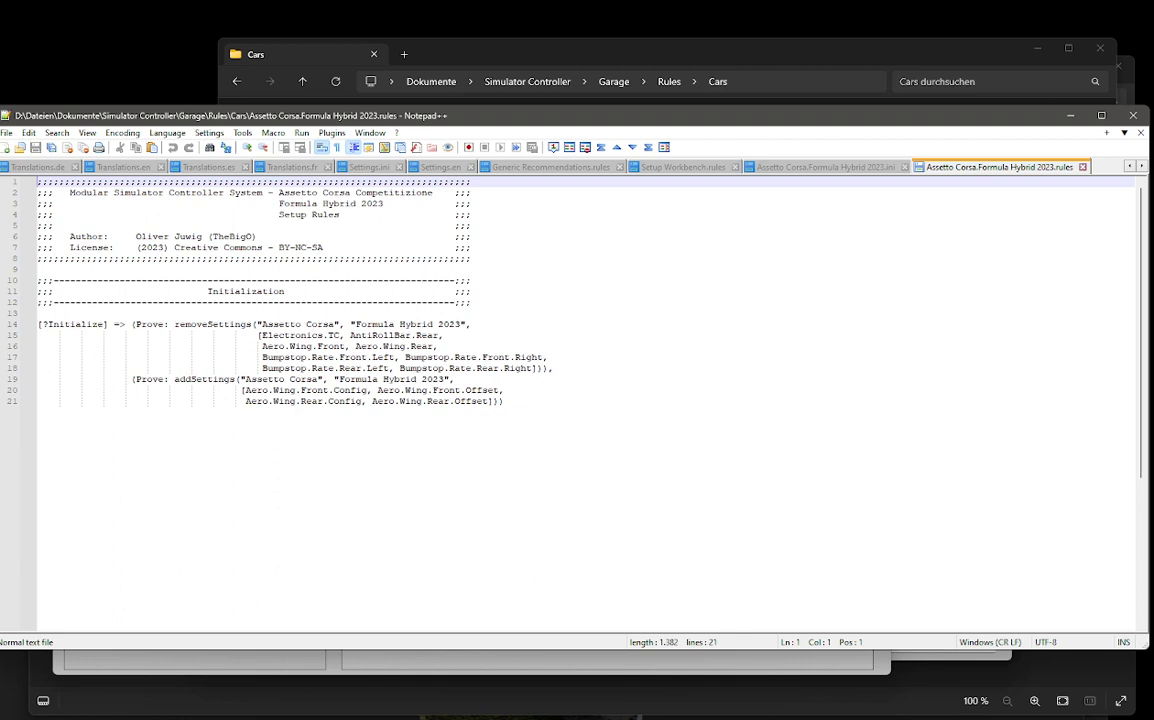
Step: Compare the front and rear wing entries in the addSettings rule with the keys in Assetto Corsa.Formula Hybrid 2023.ini
{"action": "left_click_drag", "start_coordinate": [243, 390], "coordinate": [395, 401]}
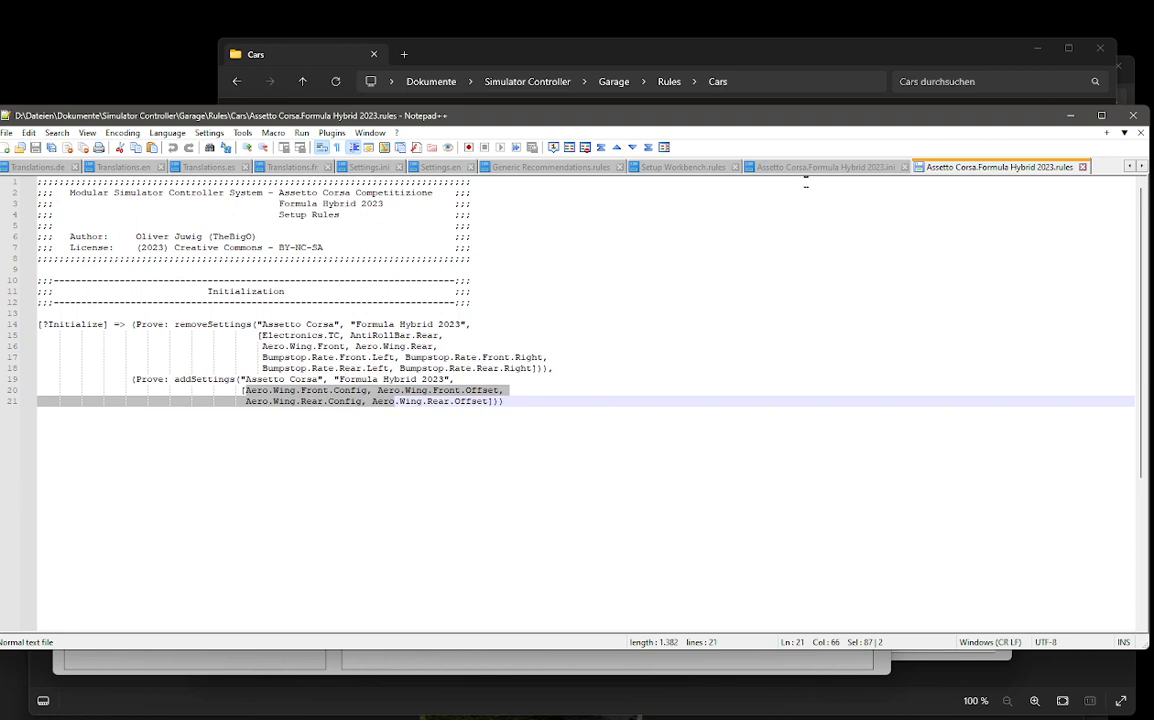
{"action": "left_click", "coordinate": [812, 167]}
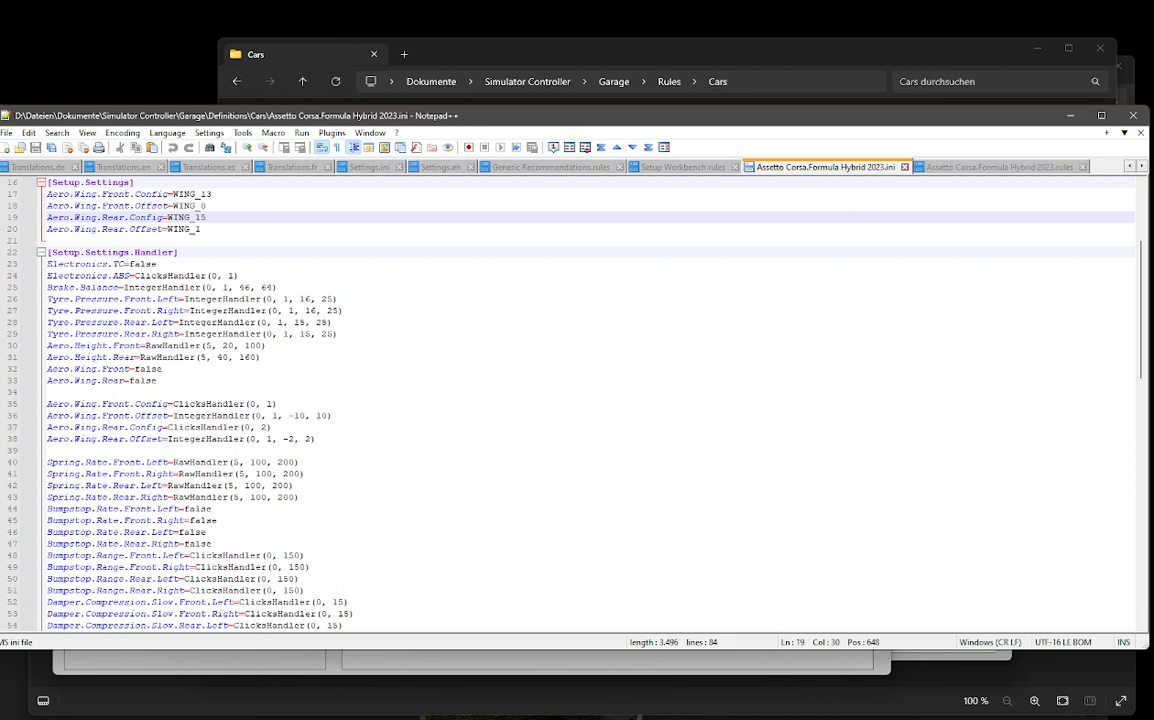
{"action": "left_click", "coordinate": [953, 170]}
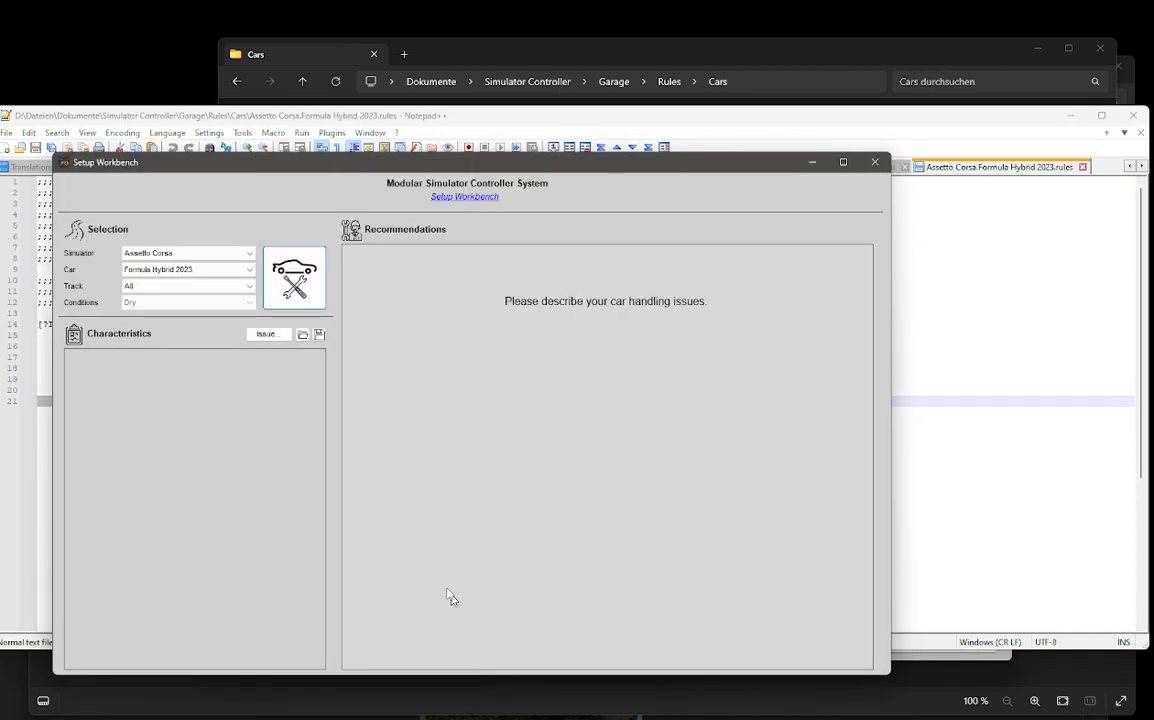
Step: In Setup Workbench, add the issue Understeer Corner Entry Fast and raise its severity to well above the middle
{"action": "left_click", "coordinate": [266, 334]}
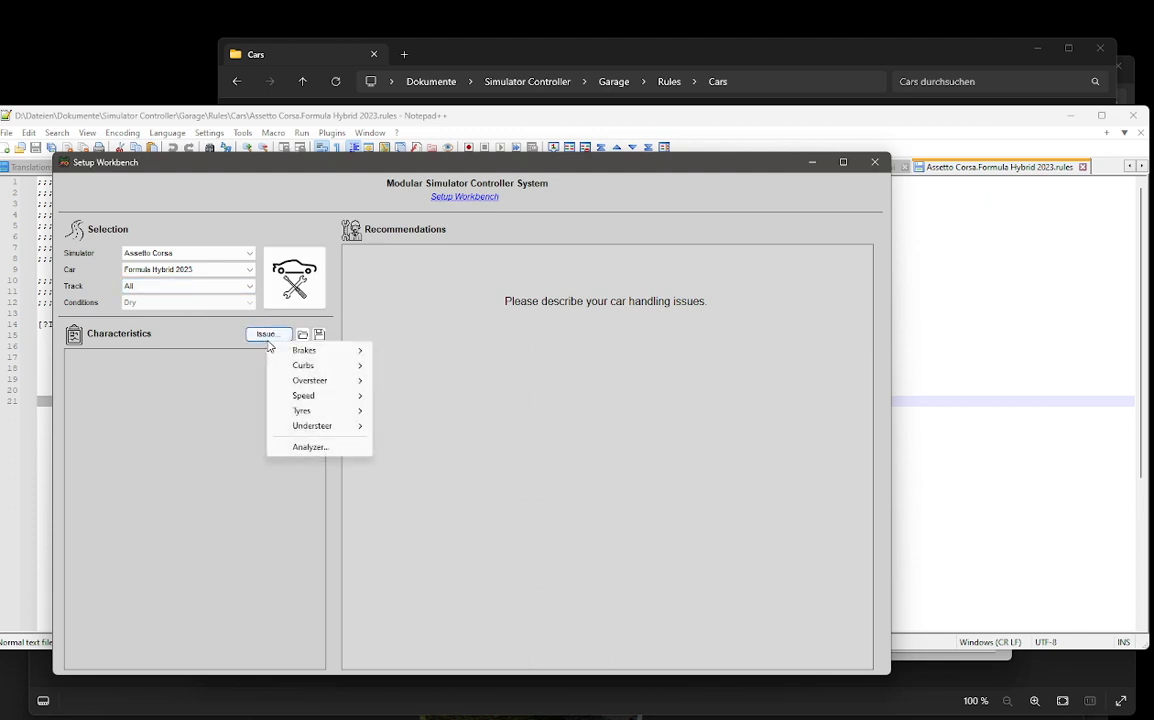
{"action": "mouse_move", "coordinate": [310, 381]}
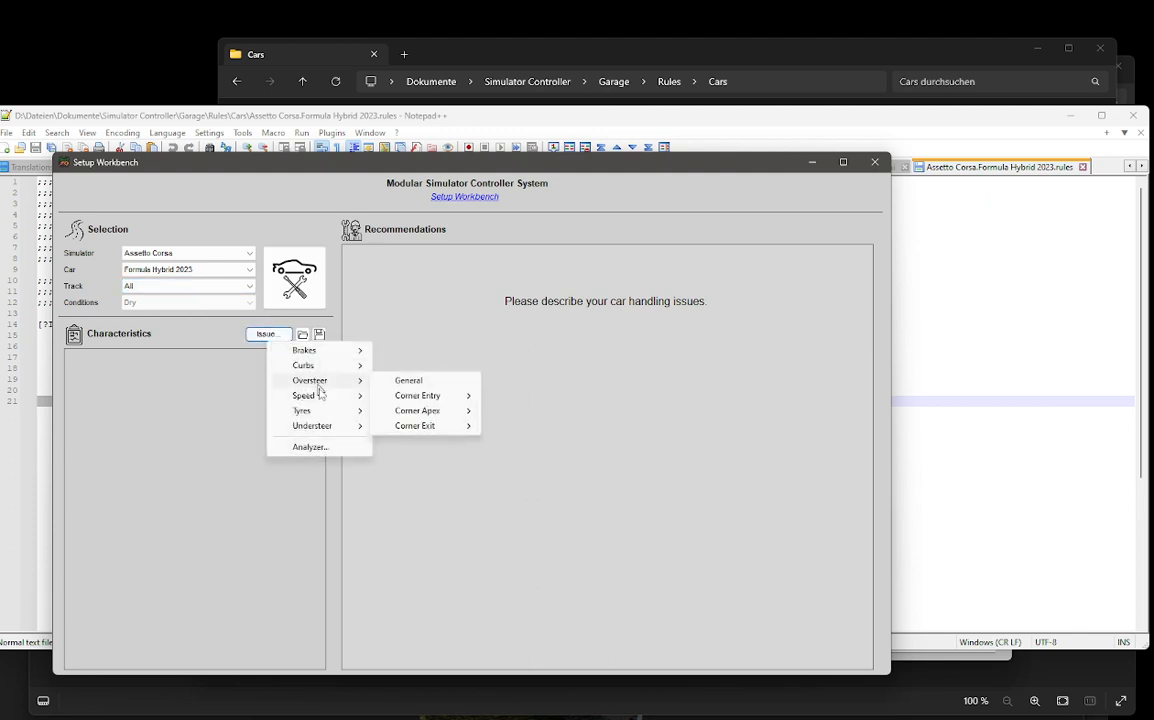
{"action": "mouse_move", "coordinate": [330, 430]}
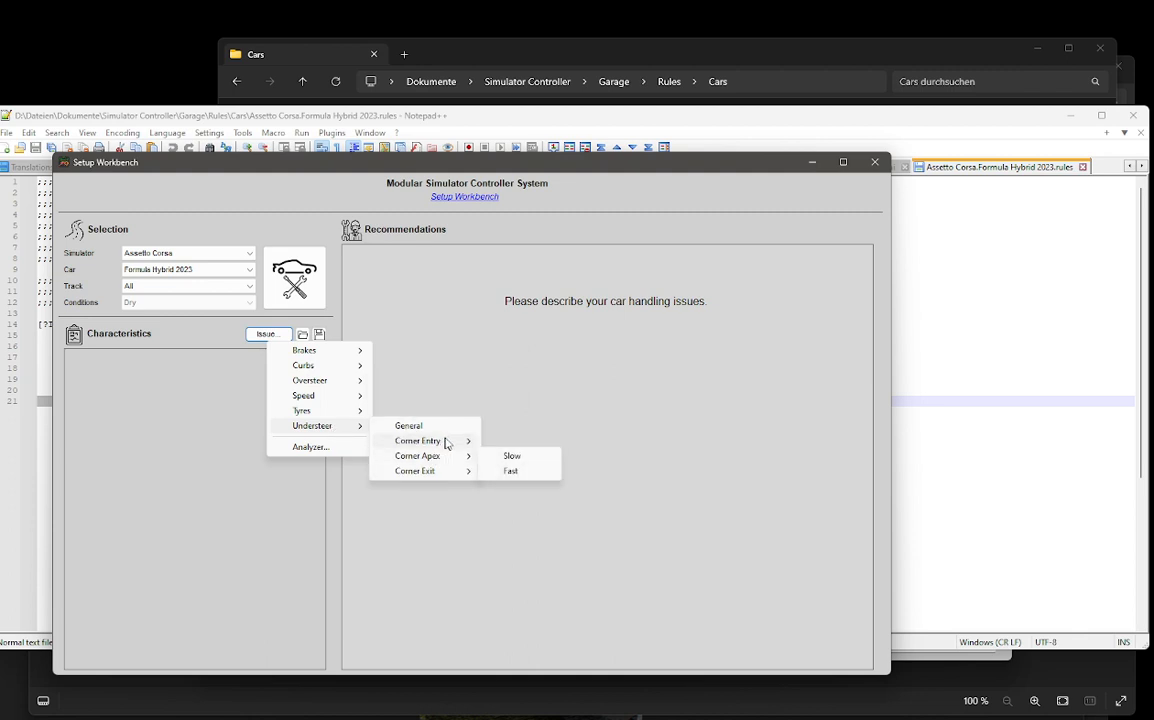
{"action": "mouse_move", "coordinate": [468, 442]}
{"action": "left_click", "coordinate": [505, 457]}
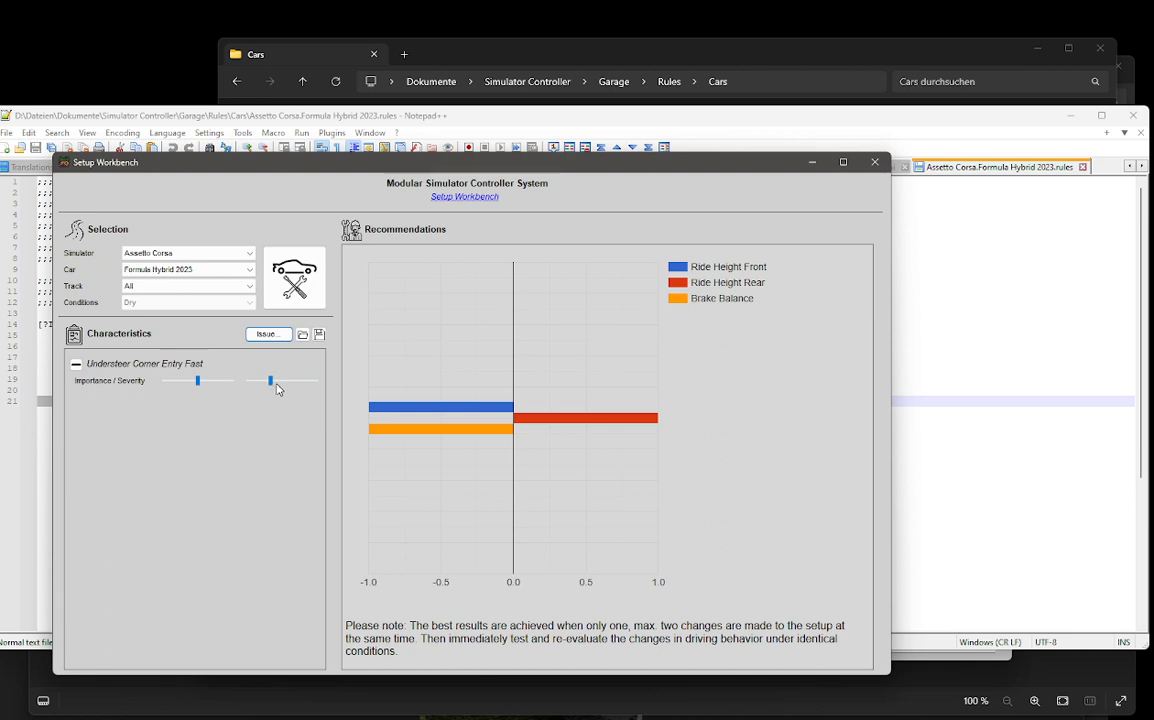
{"action": "left_click_drag", "start_coordinate": [271, 381], "coordinate": [302, 381]}
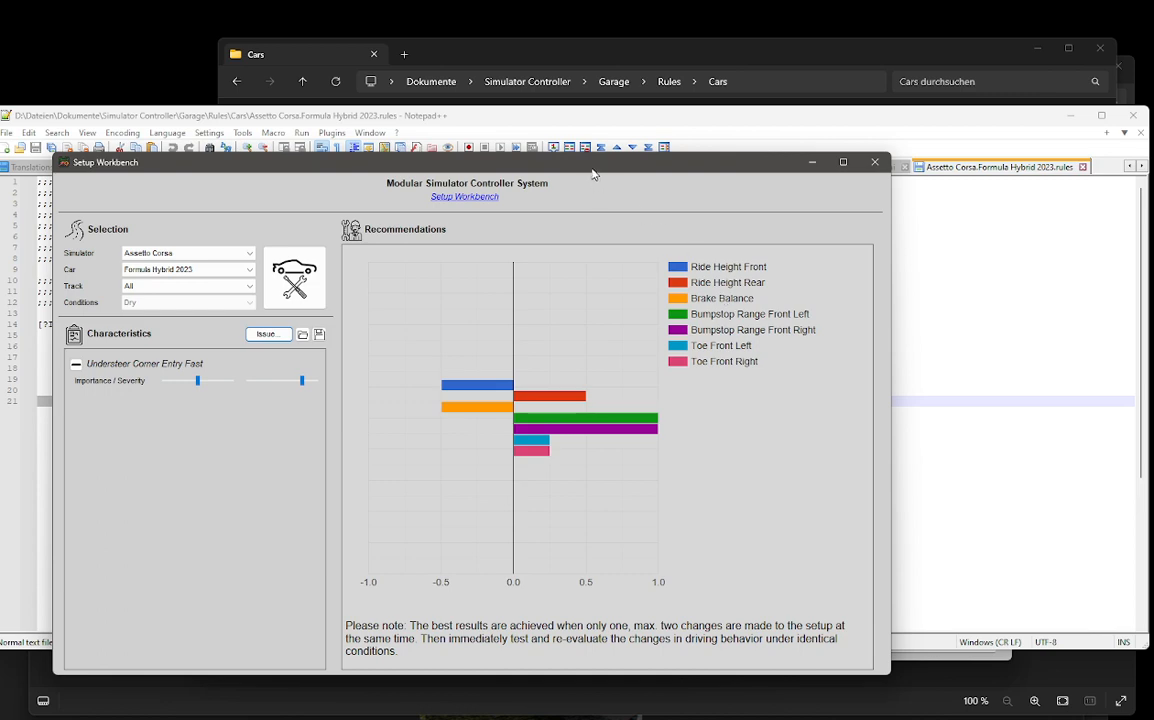
Step: Add the issue Oversteer Corner Exit Fast to the car's characteristics
{"action": "left_click_drag", "start_coordinate": [593, 169], "coordinate": [750, 190]}
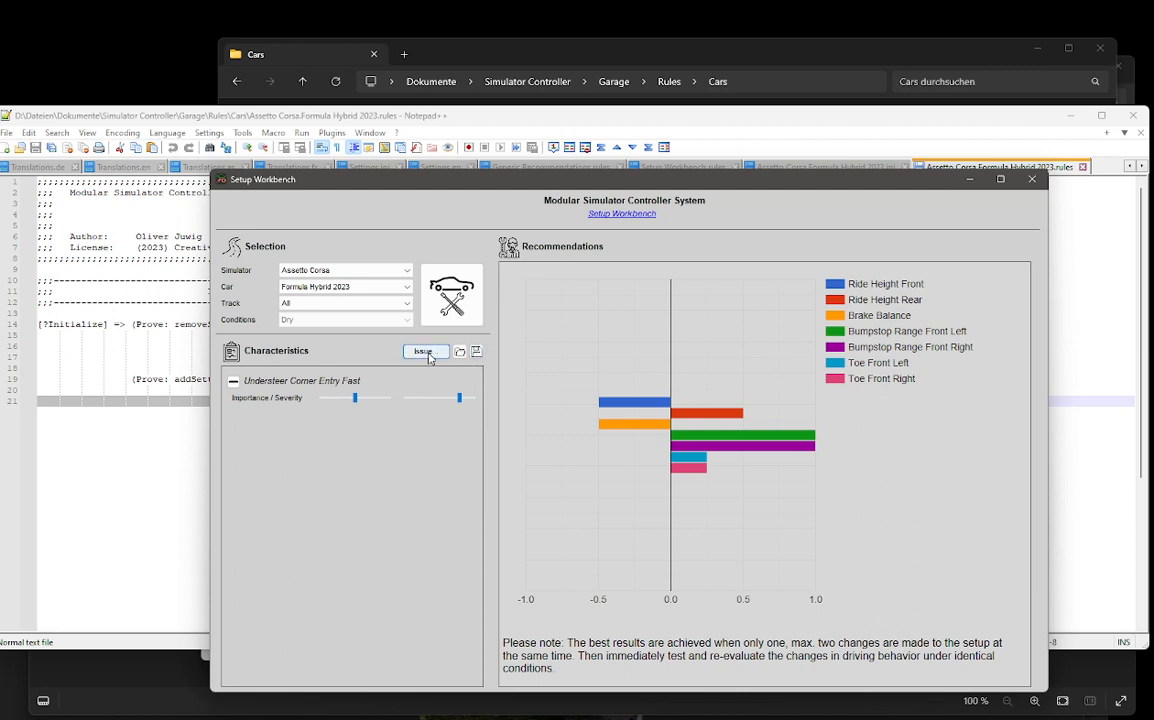
{"action": "left_click", "coordinate": [424, 352]}
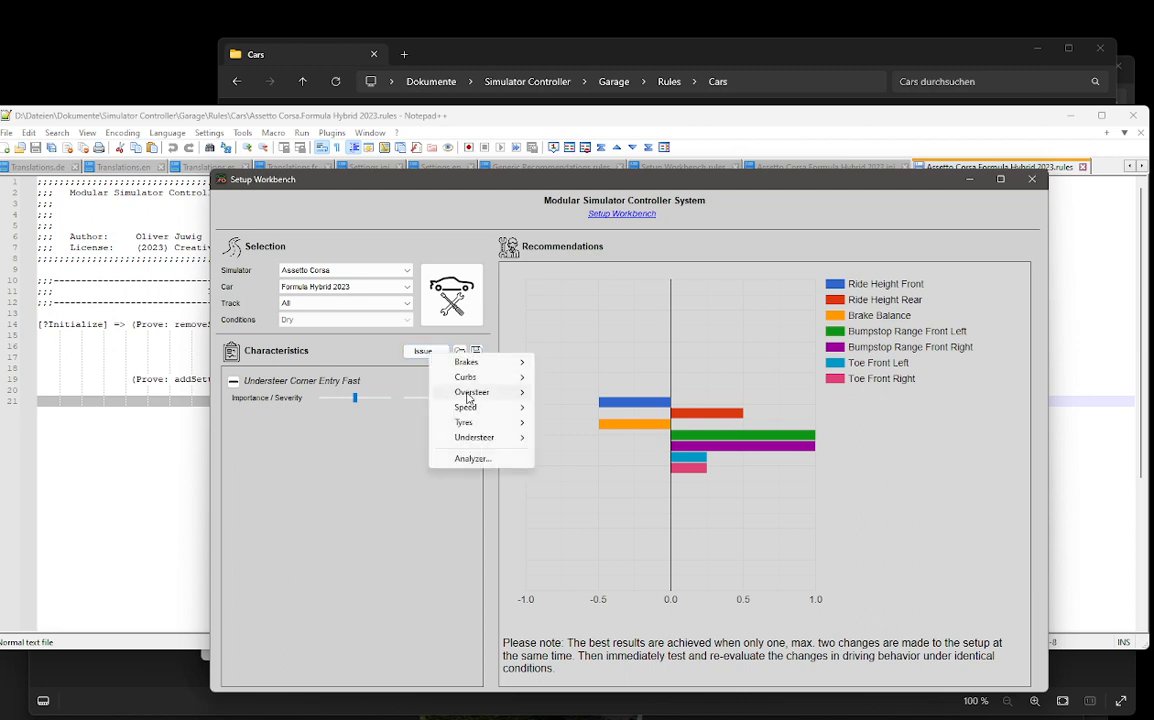
{"action": "mouse_move", "coordinate": [468, 397]}
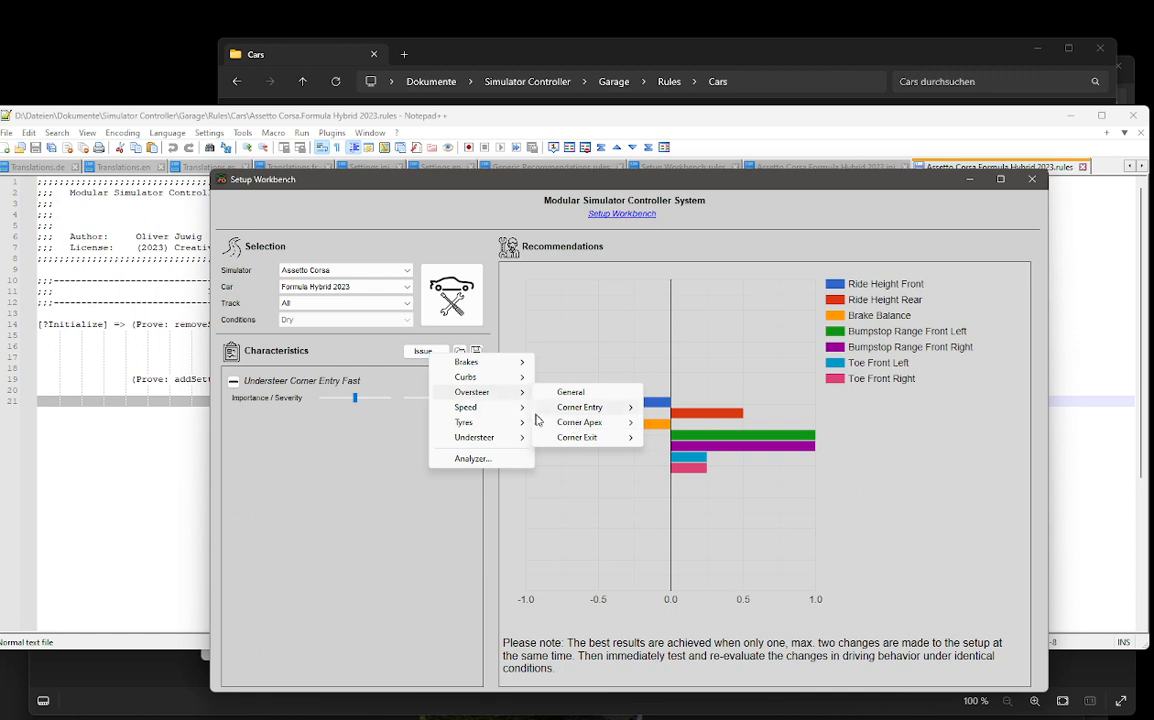
{"action": "mouse_move", "coordinate": [558, 441]}
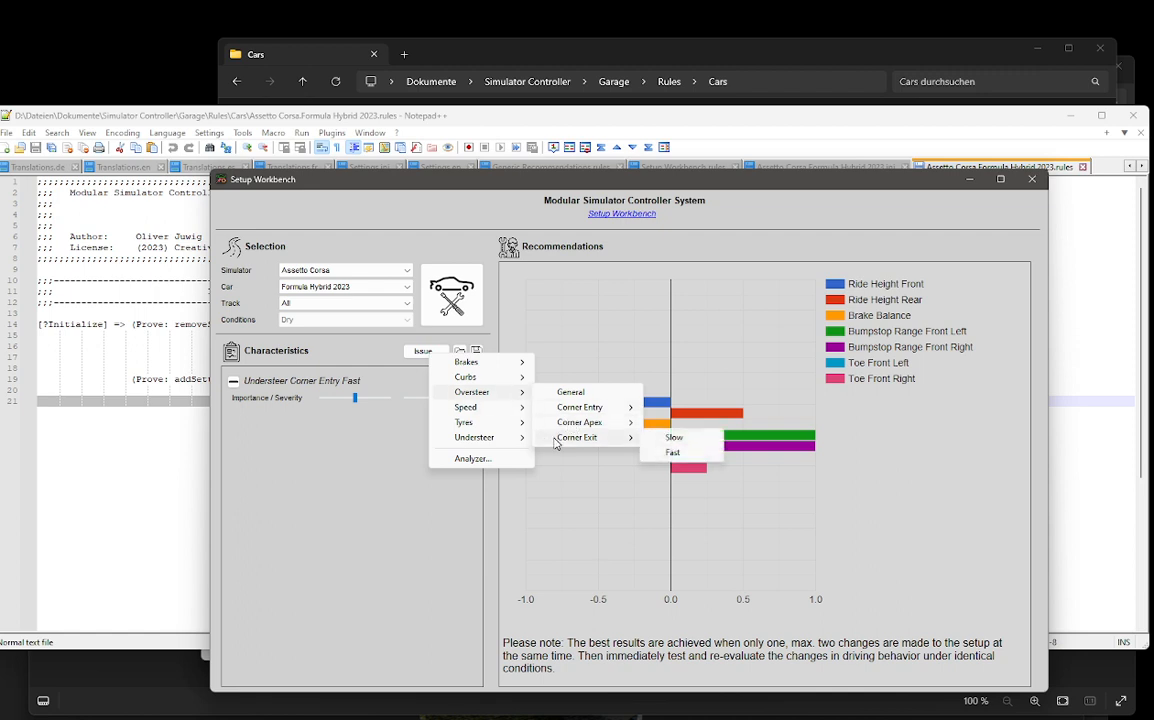
{"action": "left_click", "coordinate": [673, 453]}
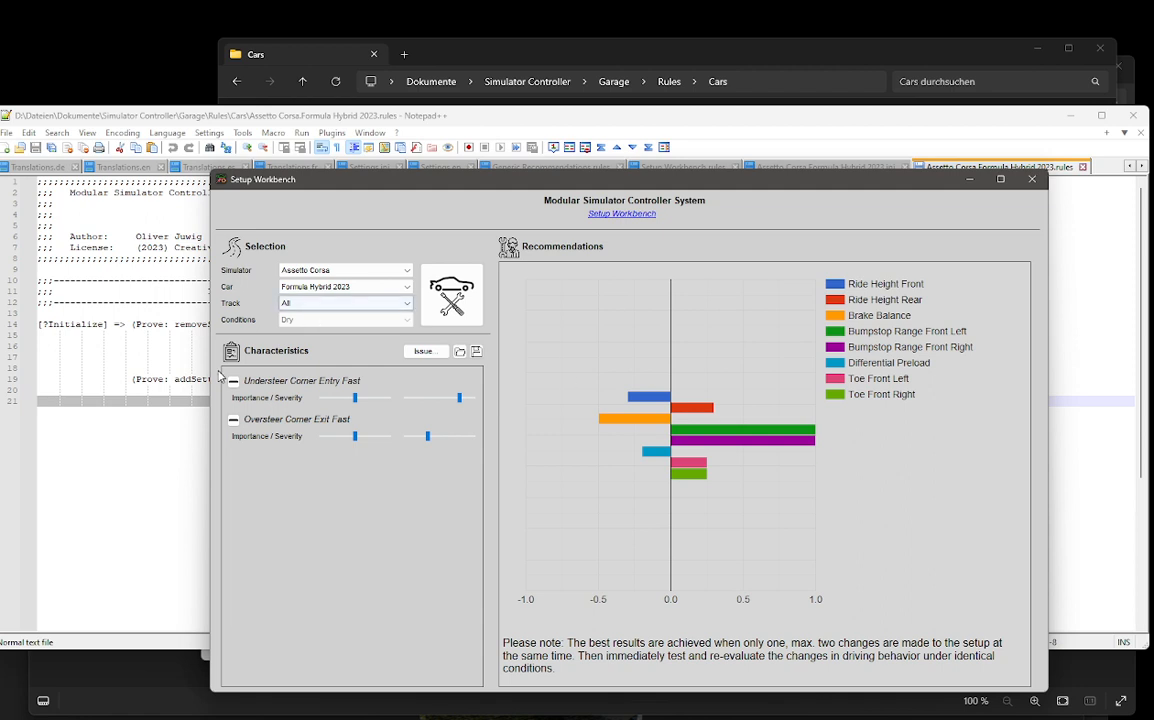
Step: Check the Formula Hybrid 2023 rules file in Notepad++ again and restart Setup Workbench
{"action": "left_click", "coordinate": [165, 460]}
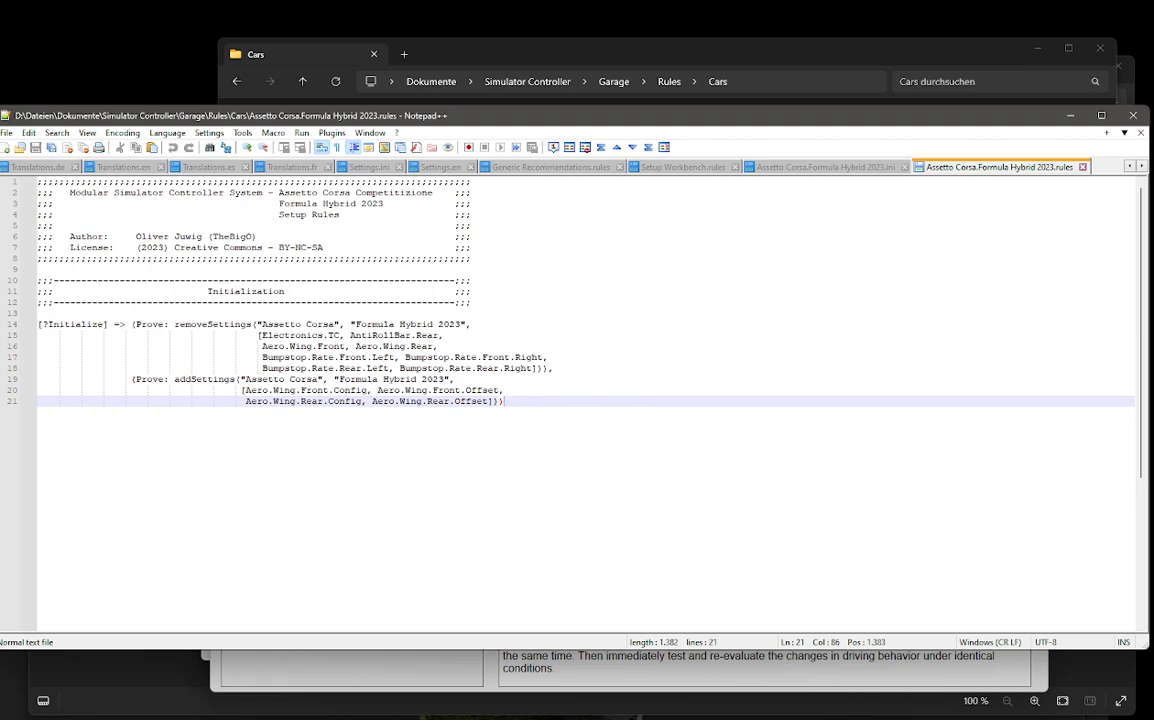
{"action": "left_click", "coordinate": [432, 662]}
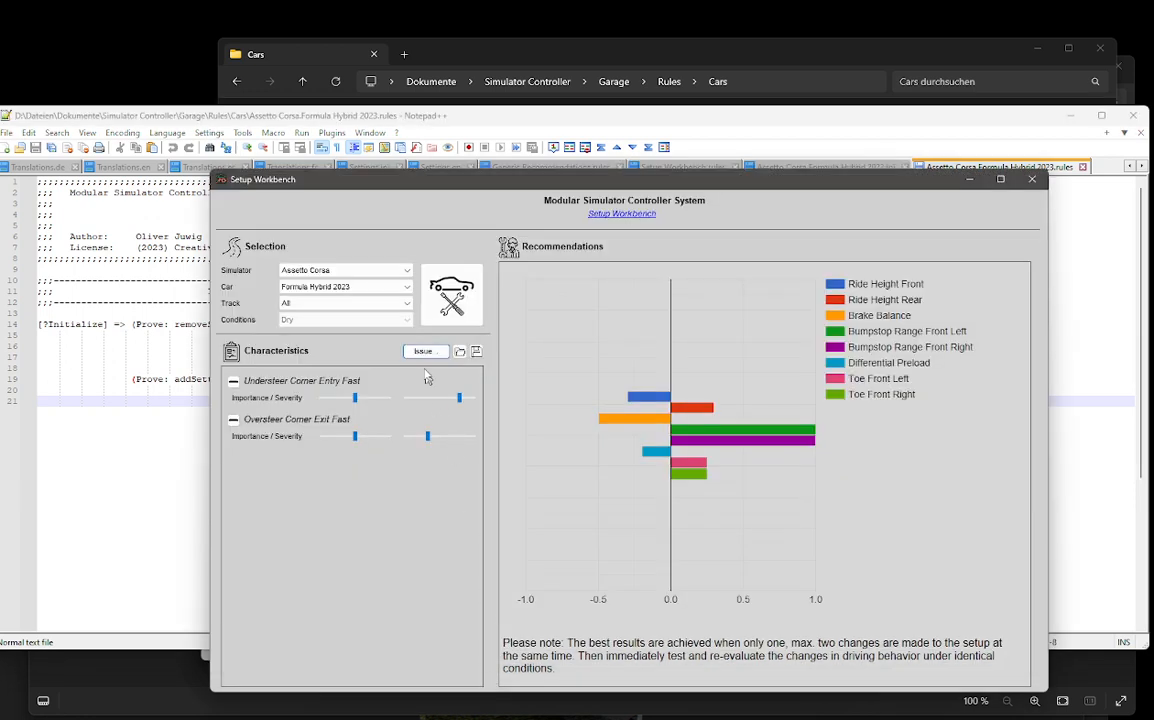
{"action": "left_click", "coordinate": [1032, 179]}
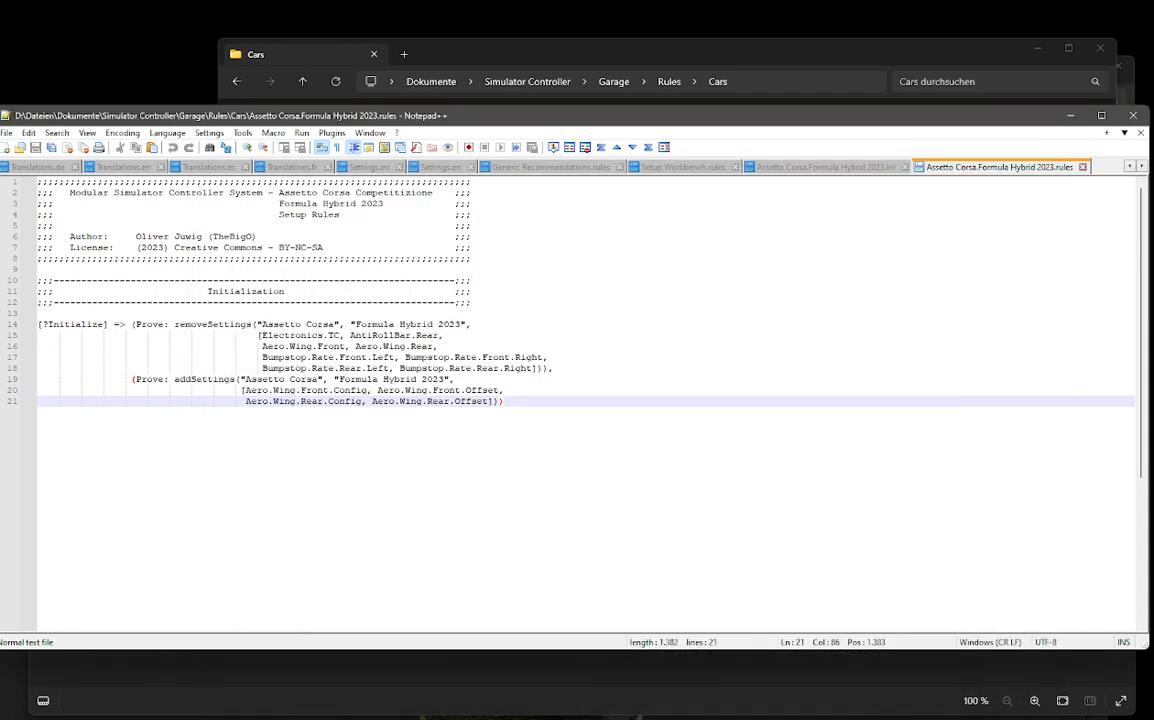
{"action": "left_click", "coordinate": [560, 717]}
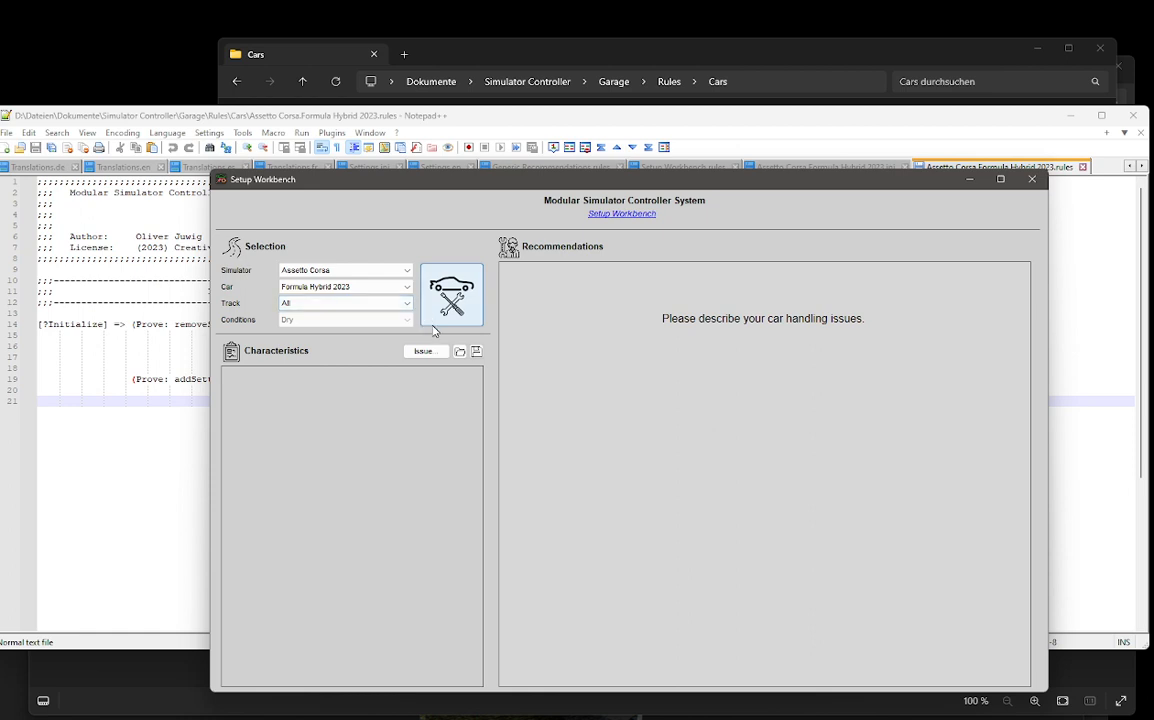
Step: Add the issue Oversteer Corner Exit Fast to the characteristics and raise its severity to above the middle
{"action": "left_click", "coordinate": [445, 358]}
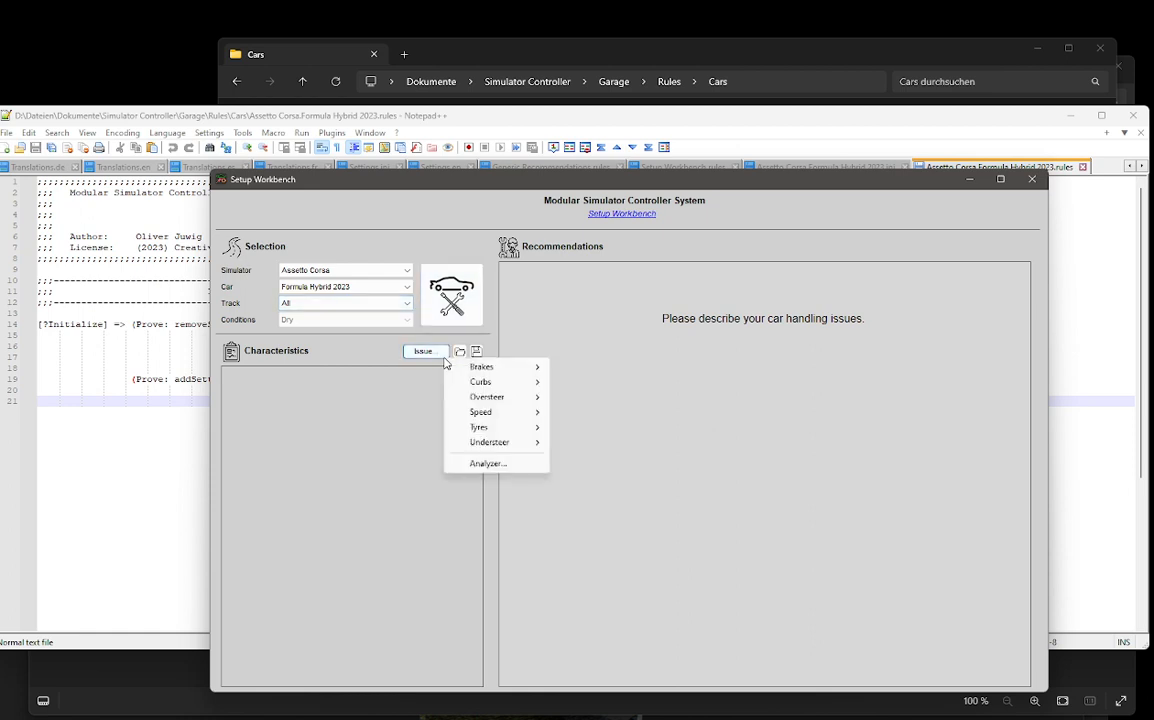
{"action": "mouse_move", "coordinate": [490, 402]}
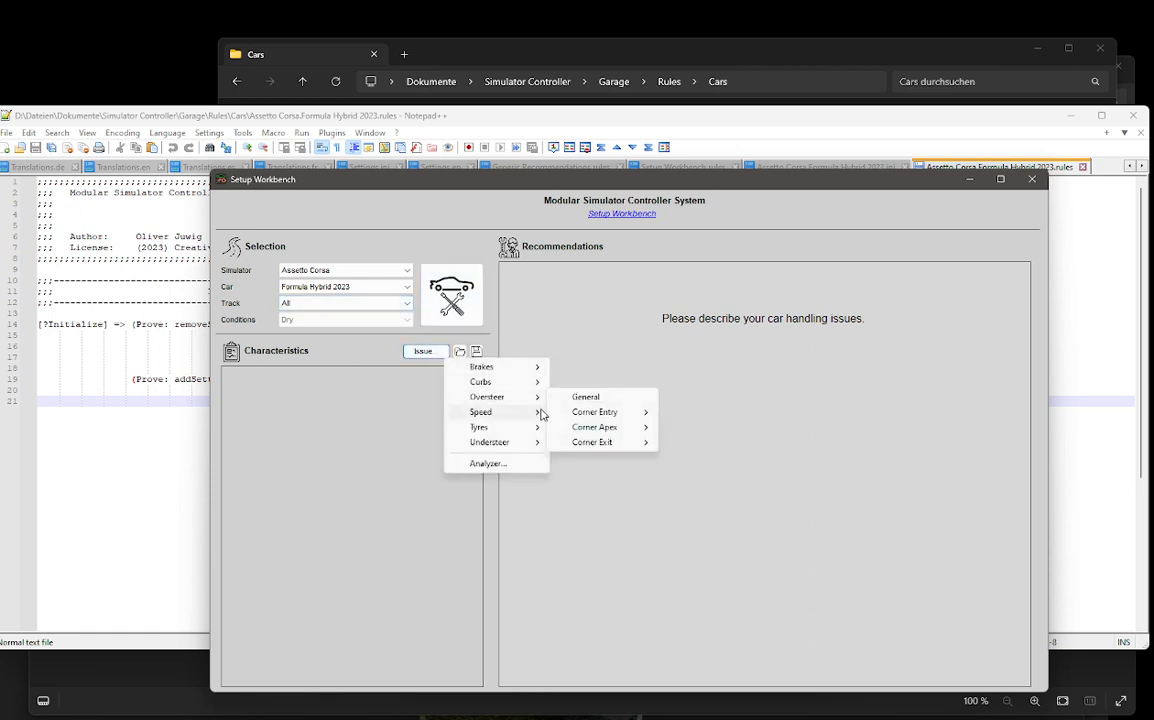
{"action": "mouse_move", "coordinate": [594, 450]}
{"action": "left_click", "coordinate": [689, 458]}
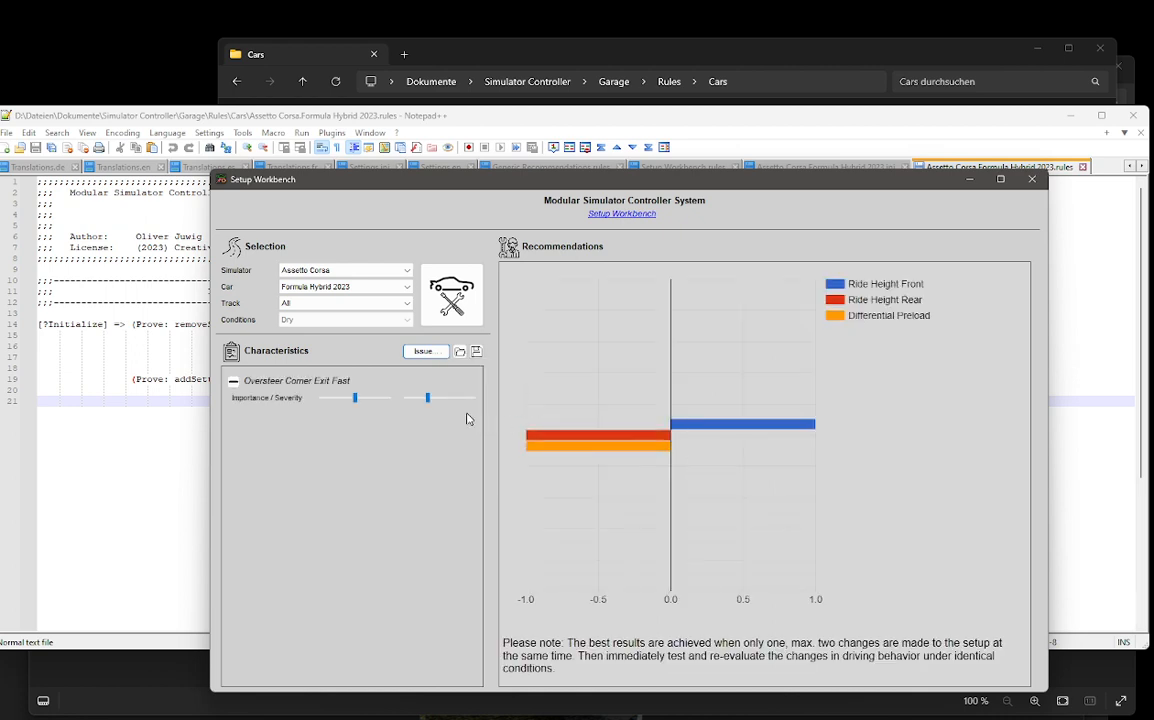
{"action": "mouse_move", "coordinate": [431, 404]}
{"action": "left_click_drag", "start_coordinate": [431, 400], "coordinate": [446, 400]}
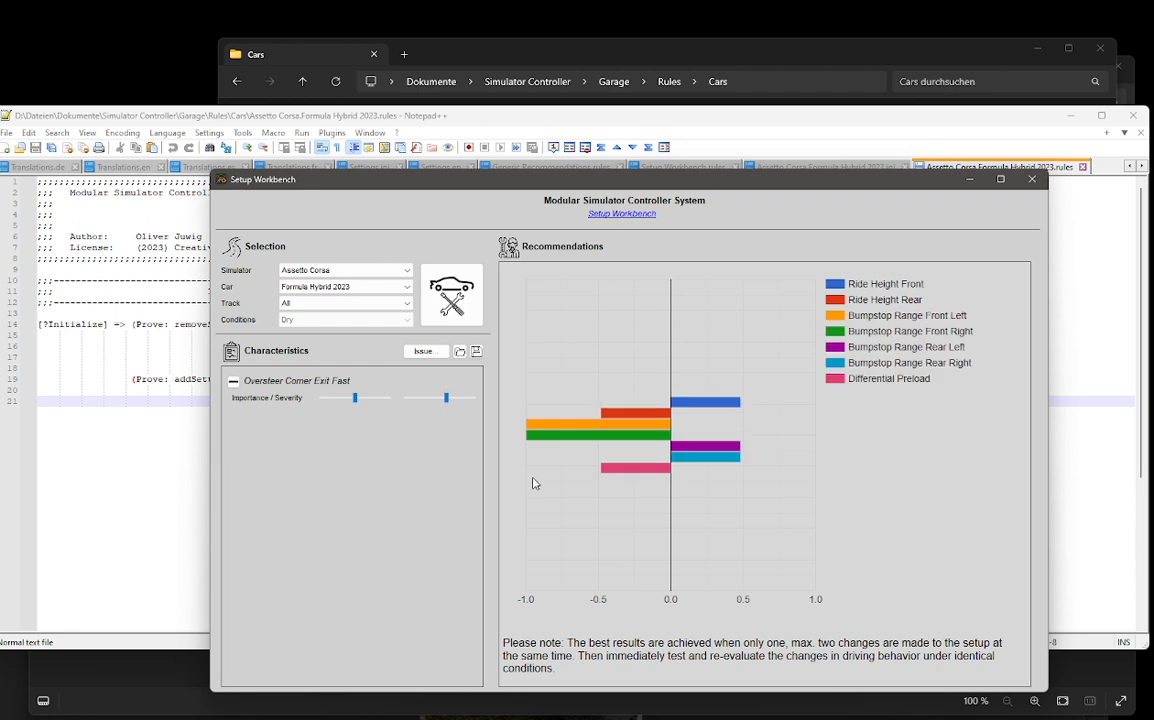
Step: Compare the removeSettings and addSettings rules in Notepad++ with the recommendations in Setup Workbench for wing settings
{"action": "left_click", "coordinate": [458, 116]}
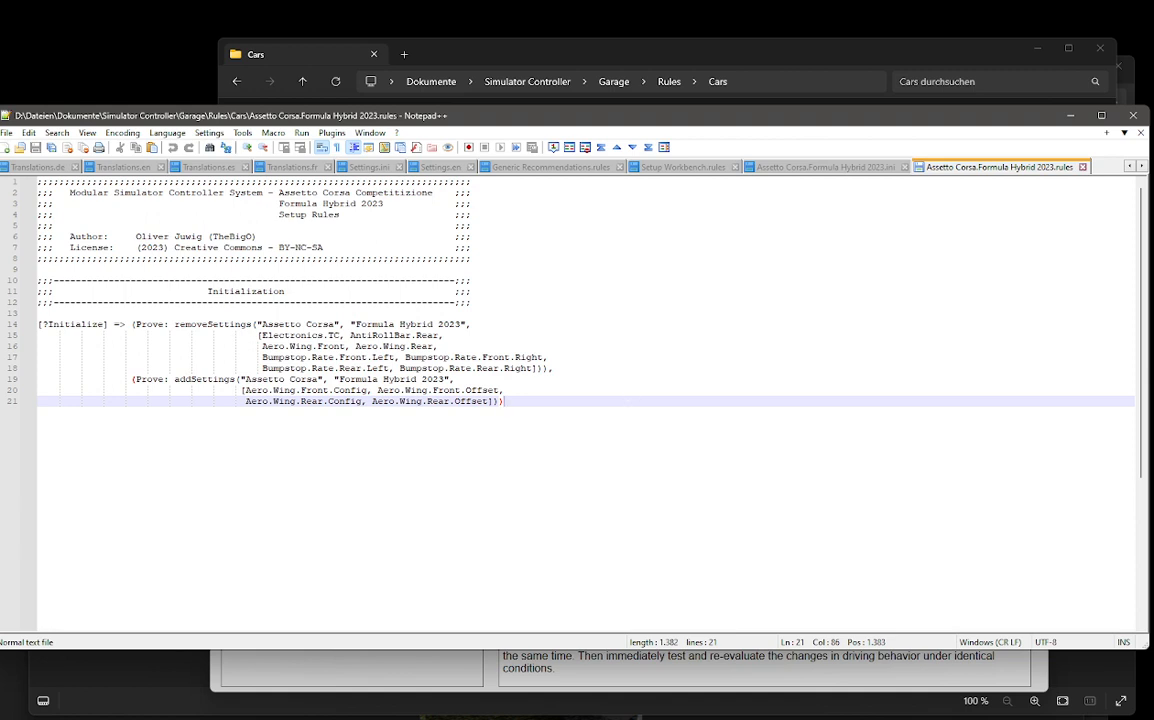
{"action": "left_click", "coordinate": [440, 665]}
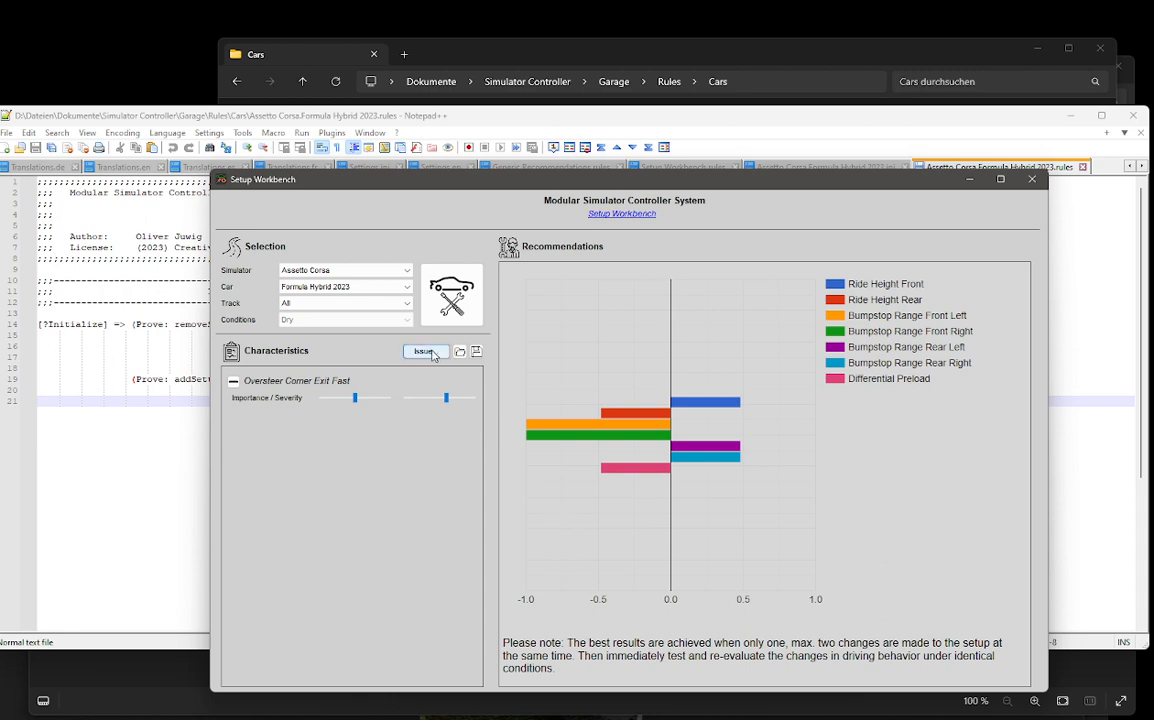
{"action": "left_click", "coordinate": [418, 113]}
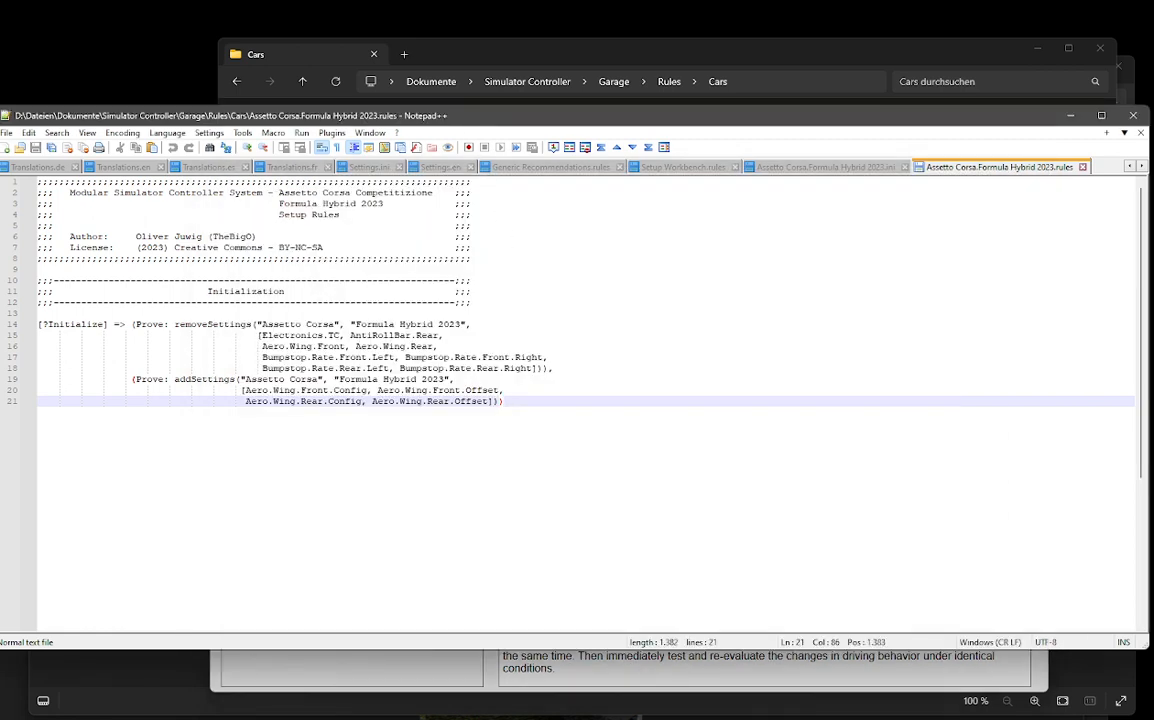
{"action": "left_click", "coordinate": [380, 668]}
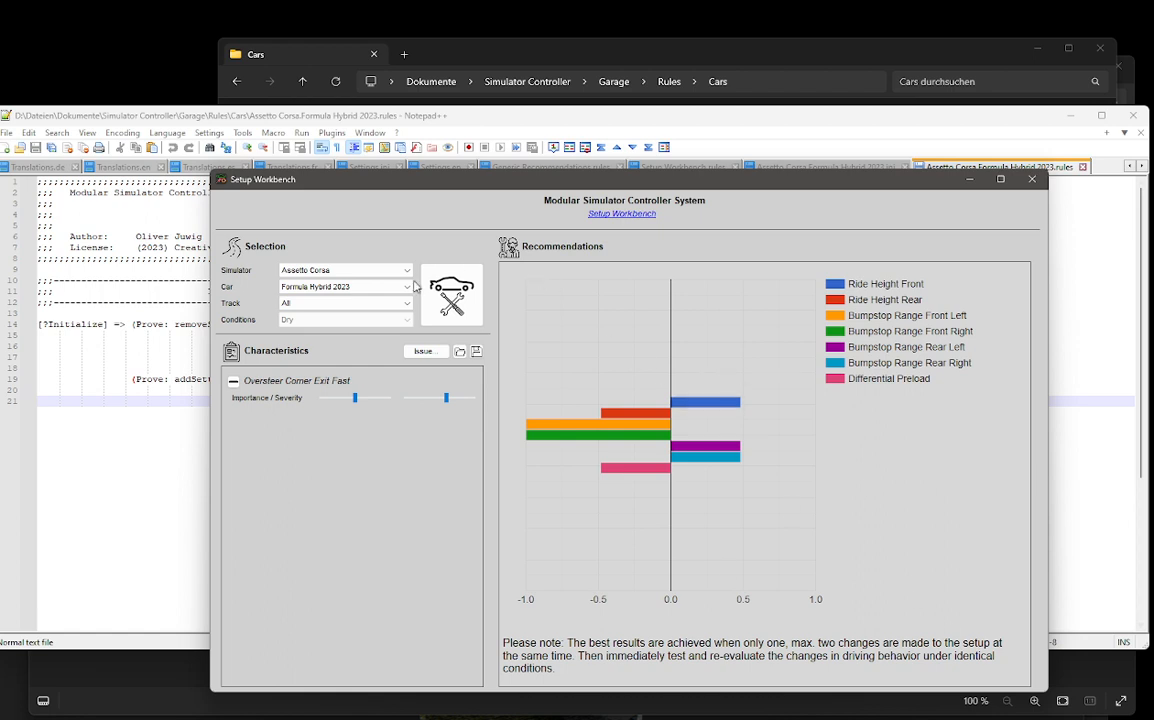
{"action": "left_click", "coordinate": [144, 452]}
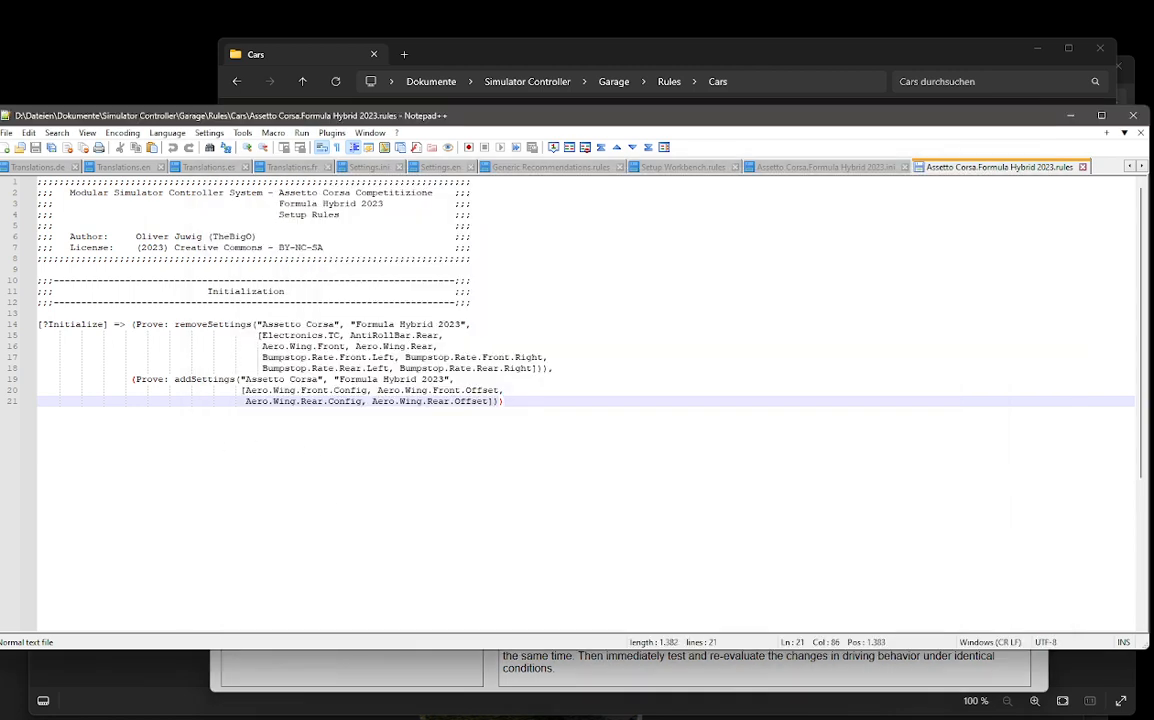
{"action": "left_click", "coordinate": [417, 675]}
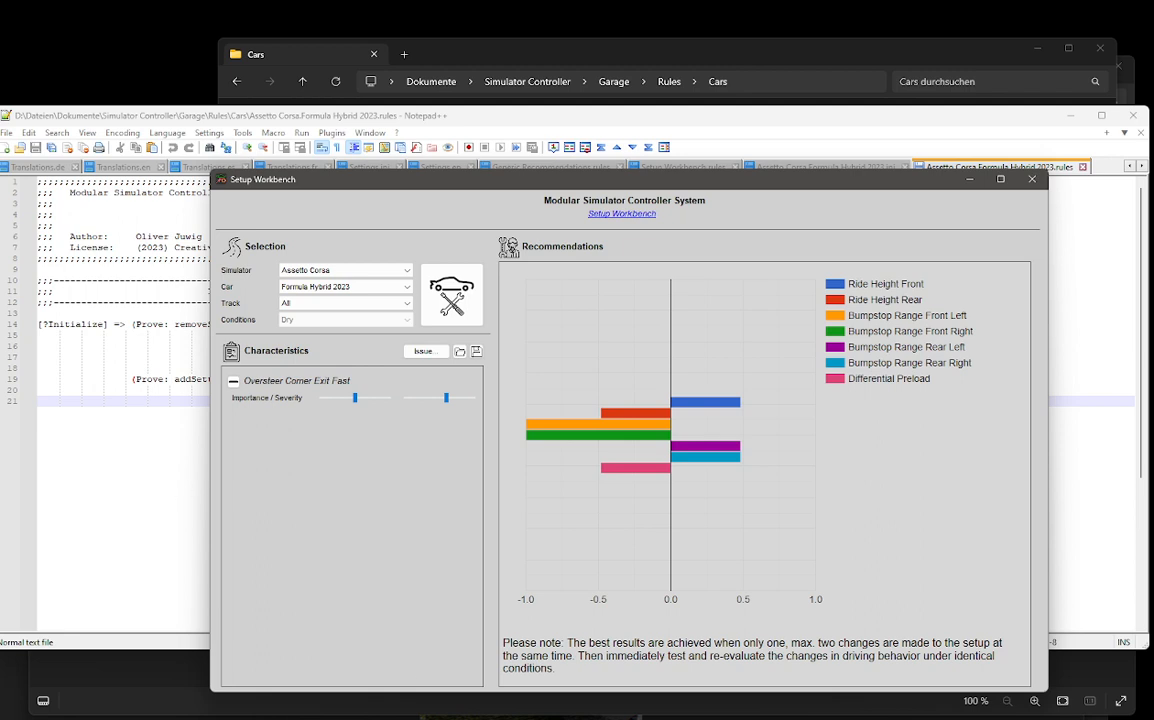
{"action": "key", "text": "alt+Tab"}
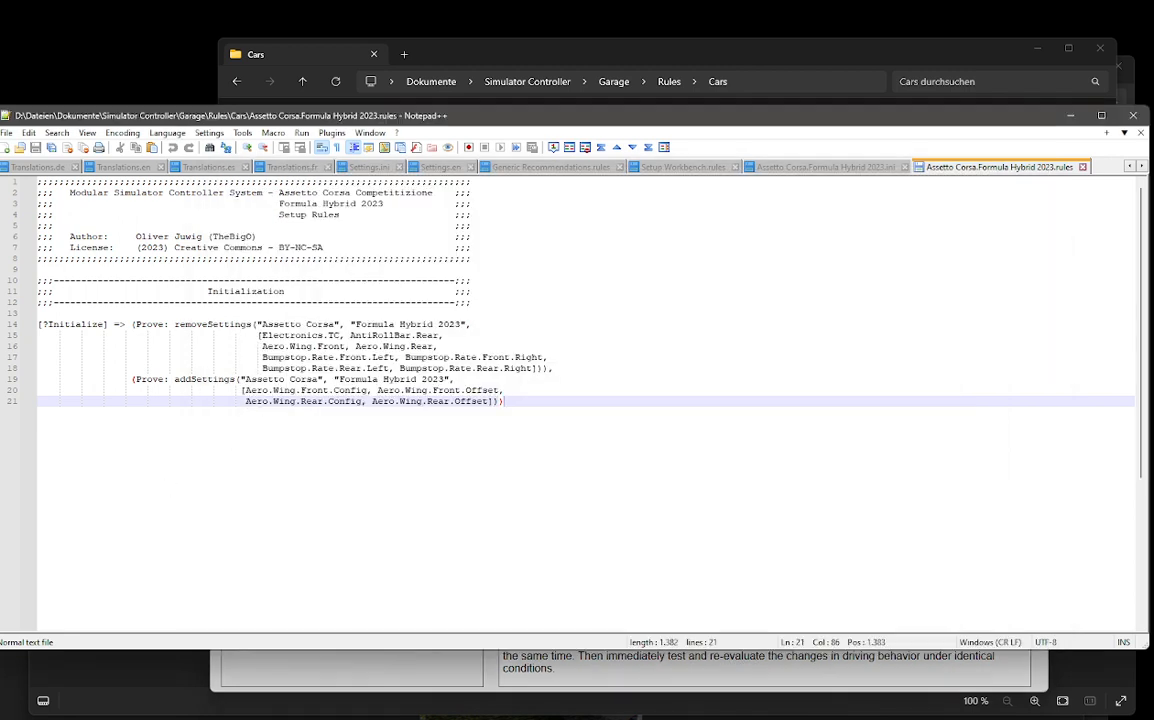
{"action": "key", "text": "alt+Tab"}
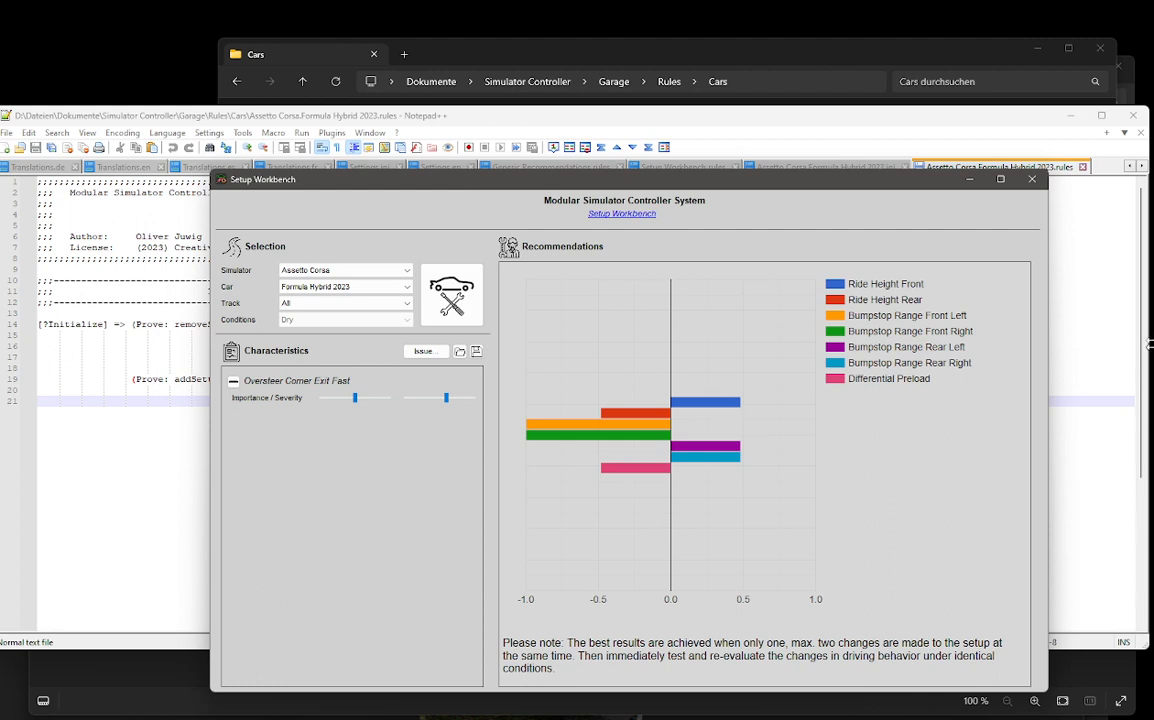
Step: In File Explorer, replace Assetto Corsa.Formula Hybrid 2023.rules in Garage > Rules > Cars with the version from the Step 4 folder
{"action": "left_click", "coordinate": [939, 42]}
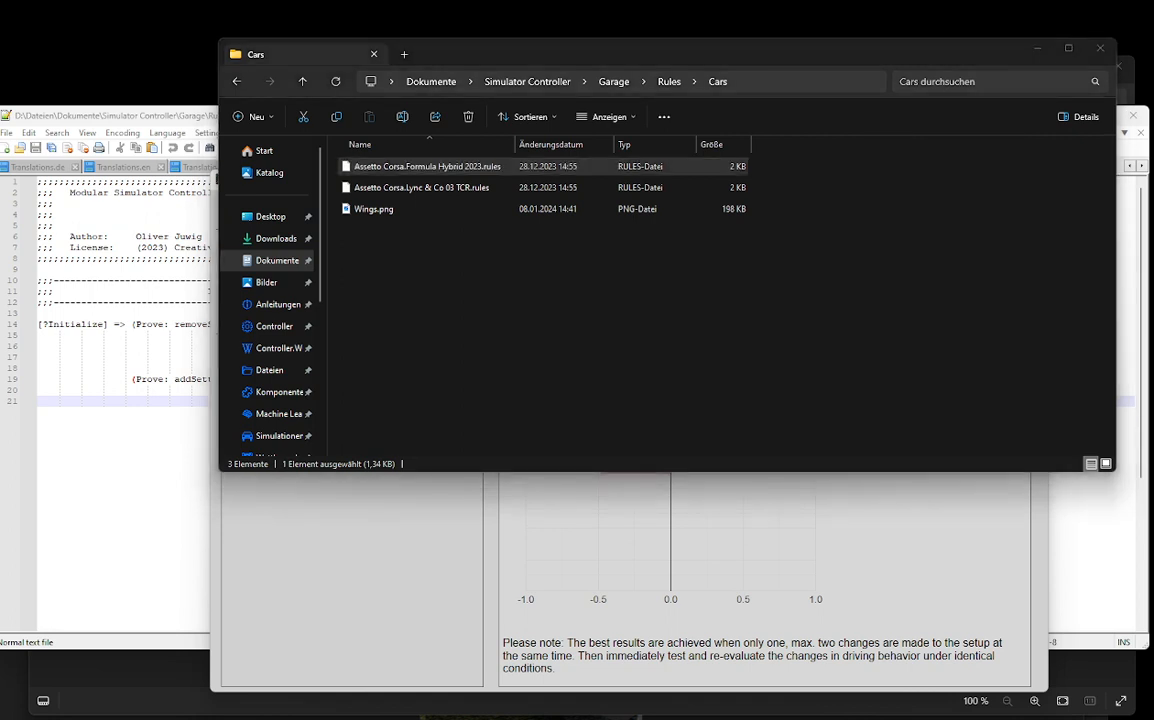
{"action": "left_click", "coordinate": [669, 82]}
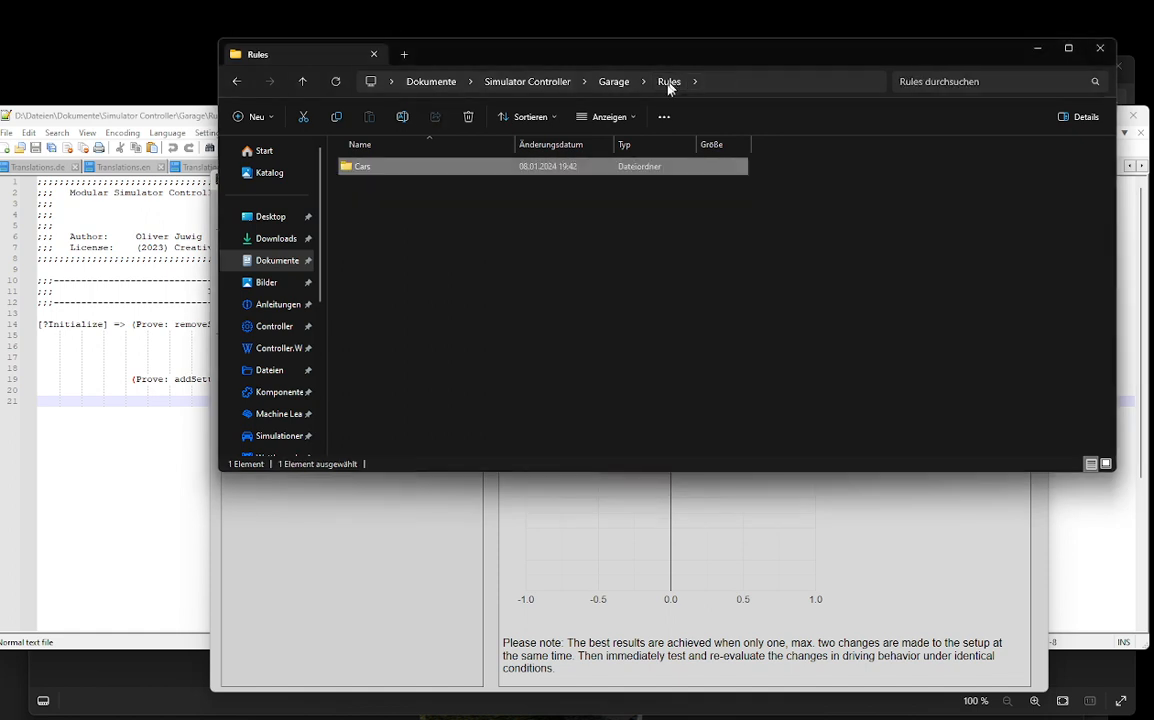
{"action": "double_click", "coordinate": [556, 168]}
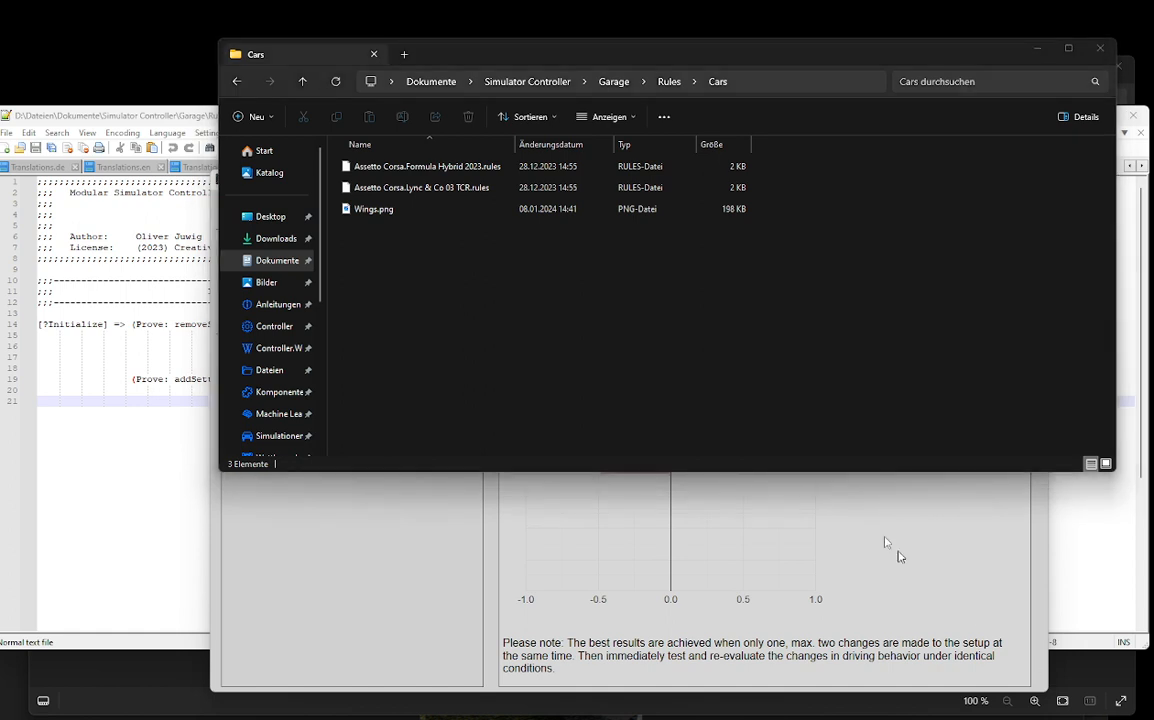
{"action": "left_click_drag", "start_coordinate": [889, 546], "coordinate": [545, 295]}
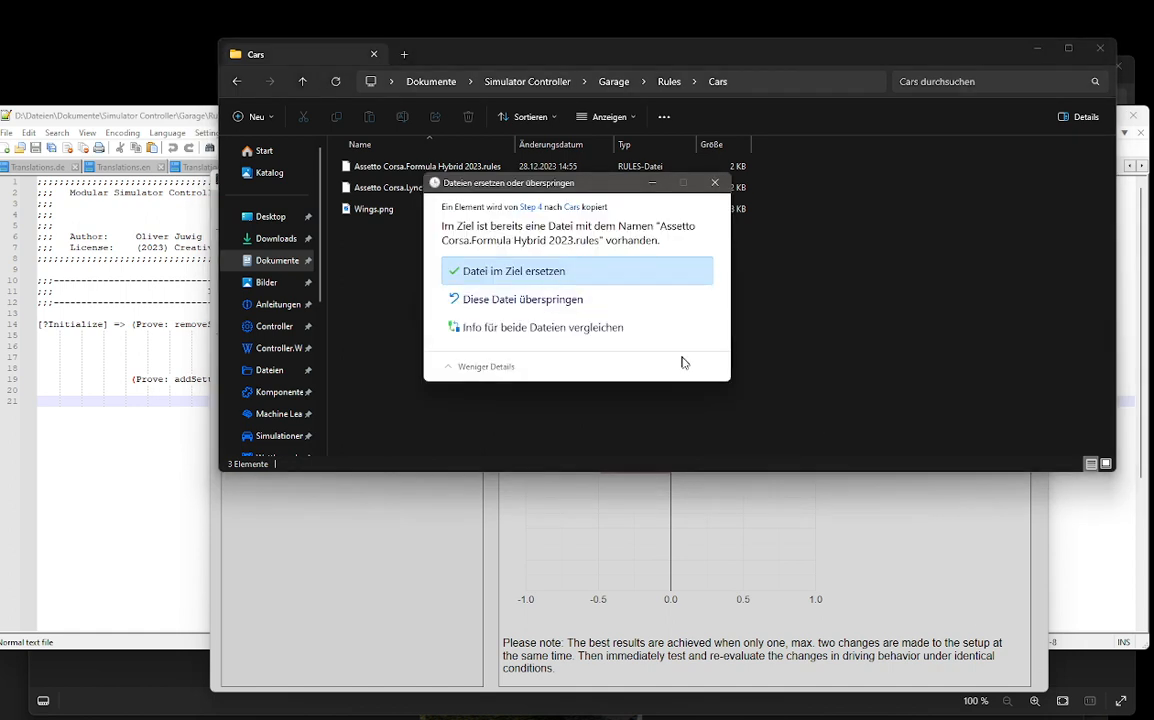
{"action": "left_click", "coordinate": [560, 270]}
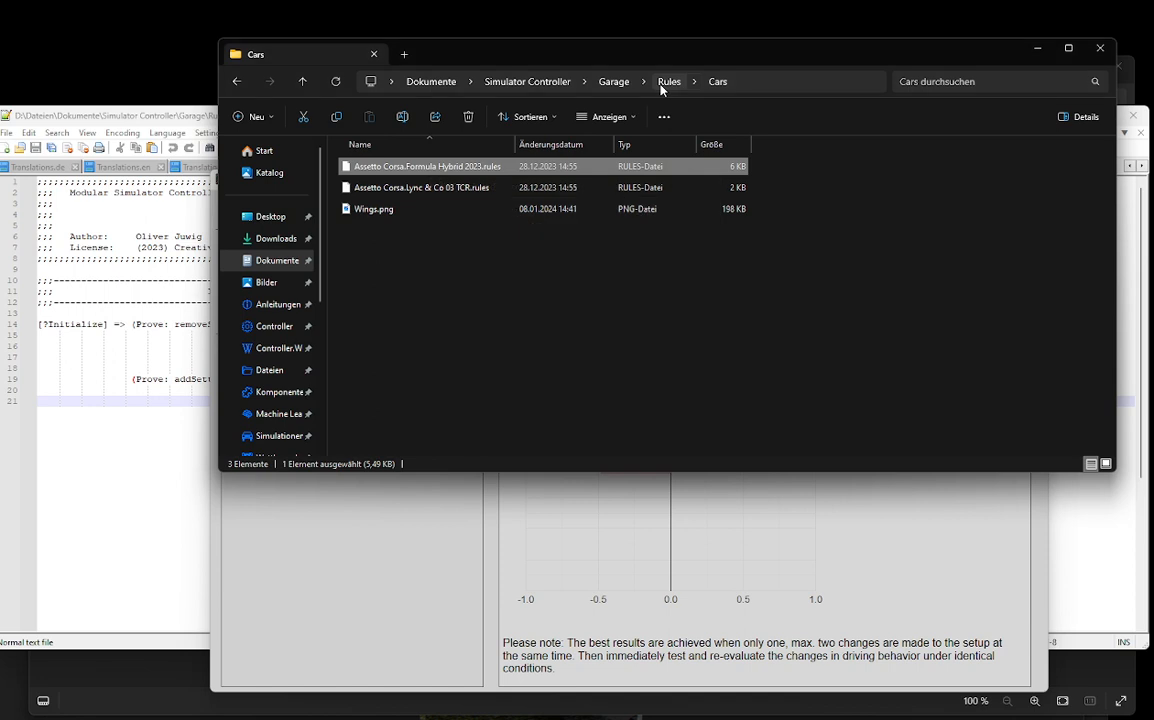
Step: Replace Assetto Corsa.Formula Hybrid 2023.ini in Garage > Definitions > Cars with the version from the Step 4 folder
{"action": "left_click", "coordinate": [660, 84]}
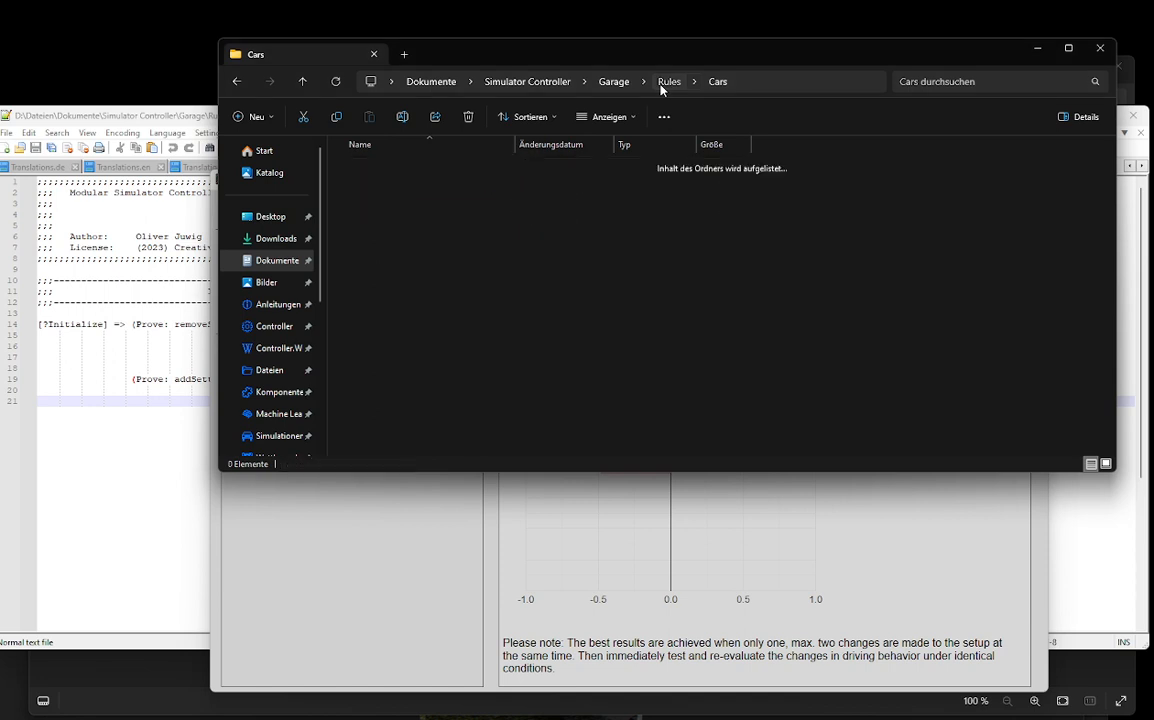
{"action": "left_click", "coordinate": [600, 84]}
{"action": "double_click", "coordinate": [497, 167]}
{"action": "double_click", "coordinate": [508, 169]}
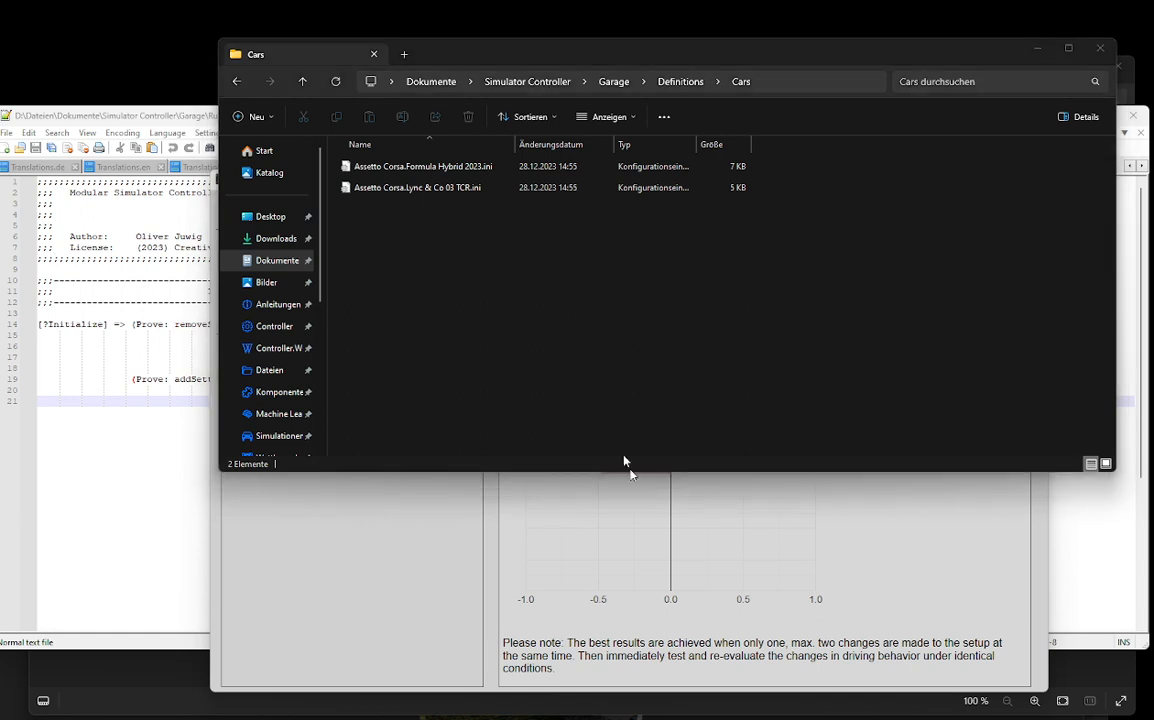
{"action": "left_click_drag", "start_coordinate": [624, 460], "coordinate": [455, 242]}
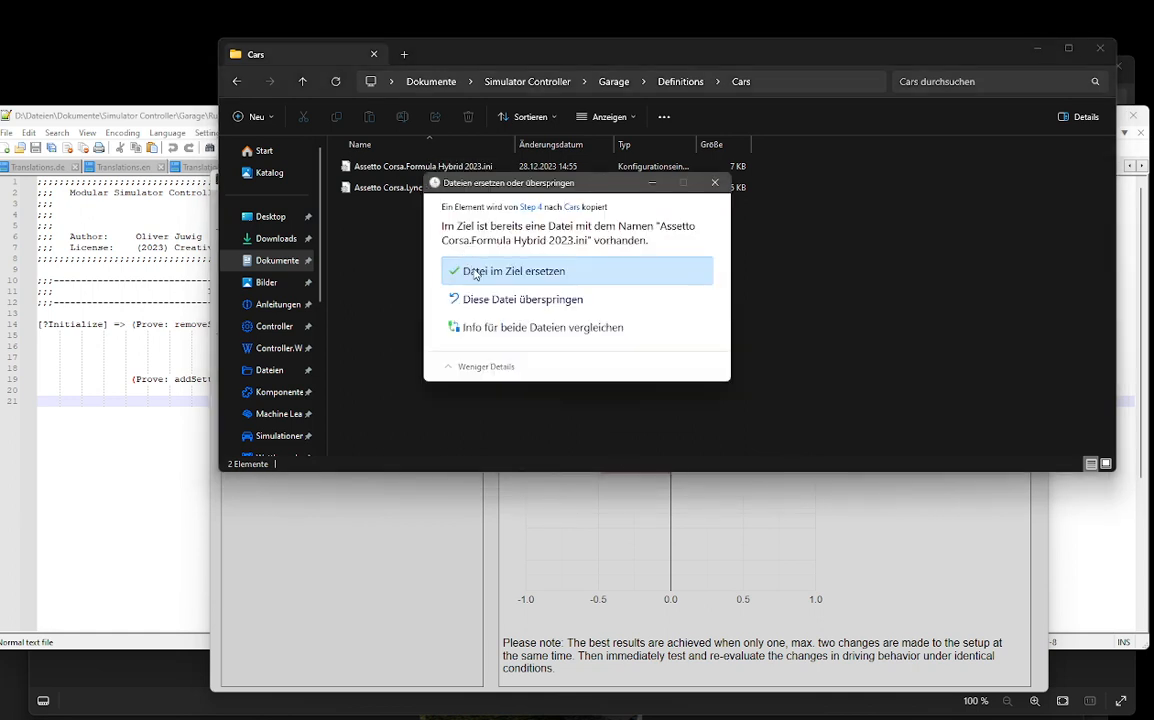
{"action": "left_click", "coordinate": [475, 275]}
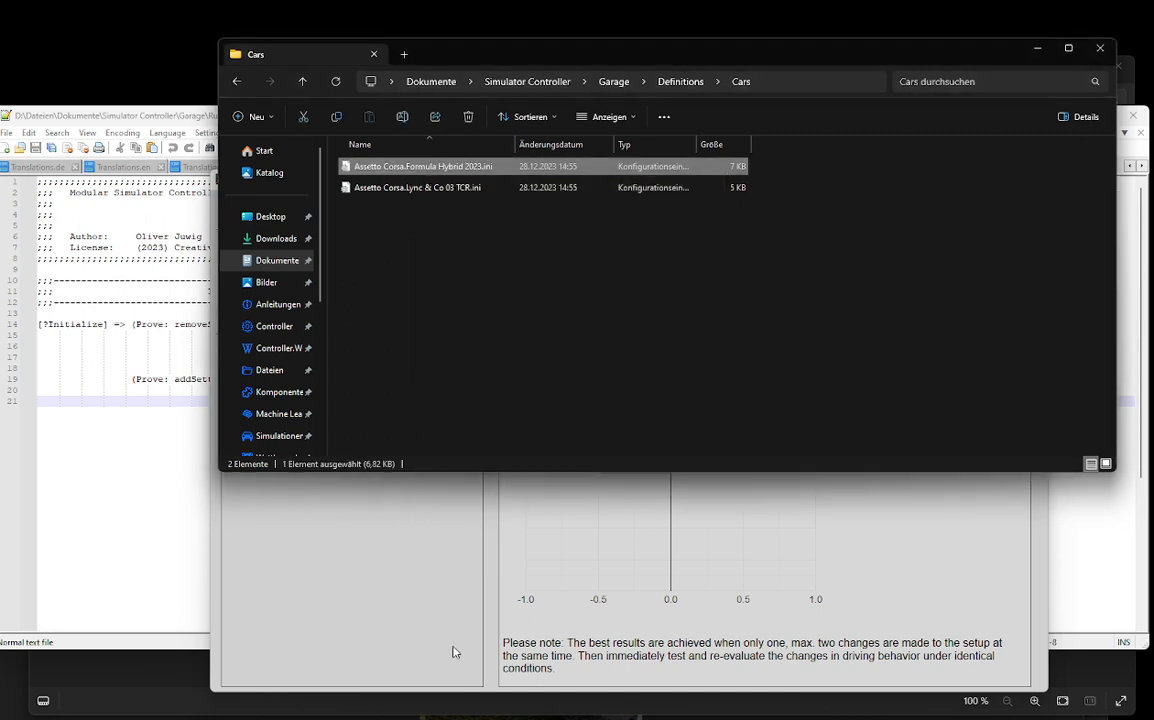
Step: In Setup Workbench, reload the Formula Hybrid 2023 by switching the car to Lotus Exige V6 Cup and back
{"action": "left_click", "coordinate": [452, 652]}
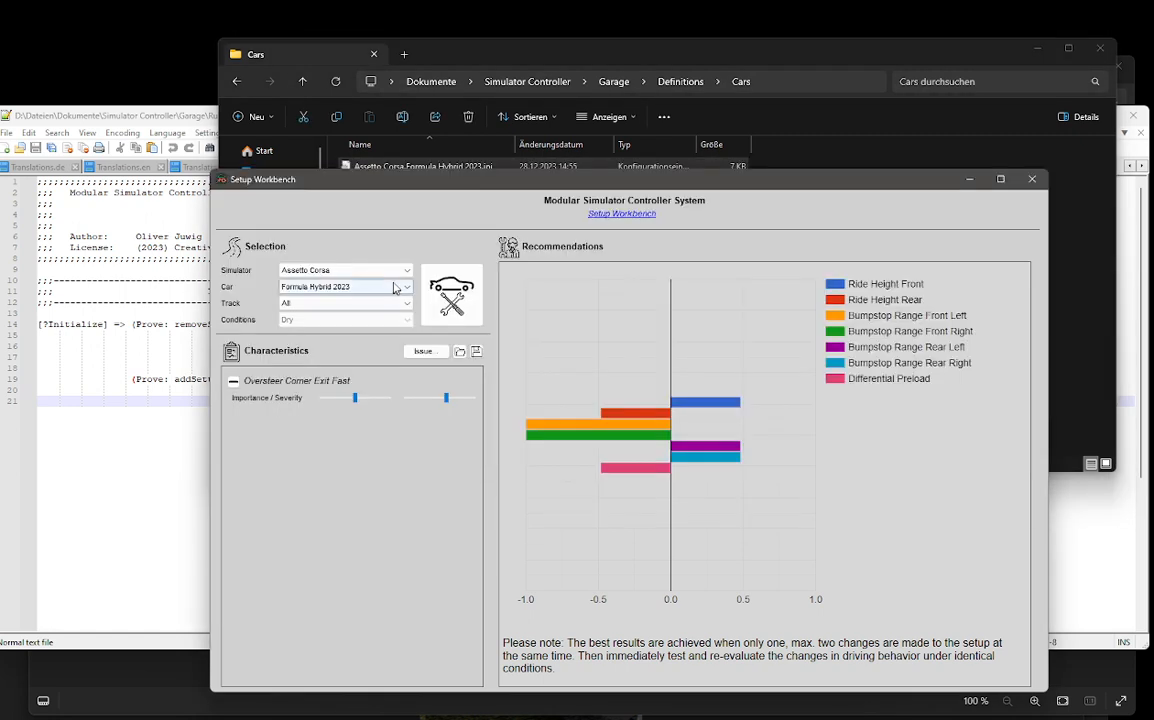
{"action": "left_click", "coordinate": [335, 289]}
{"action": "left_click", "coordinate": [330, 512]}
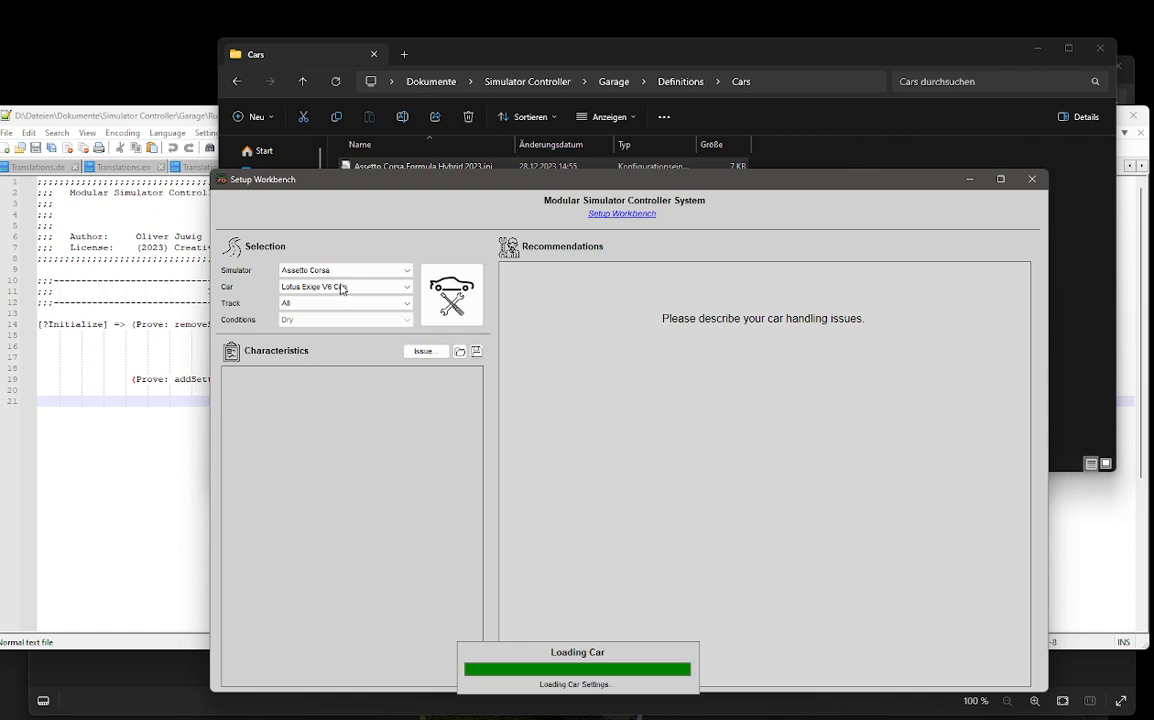
{"action": "left_click", "coordinate": [341, 289]}
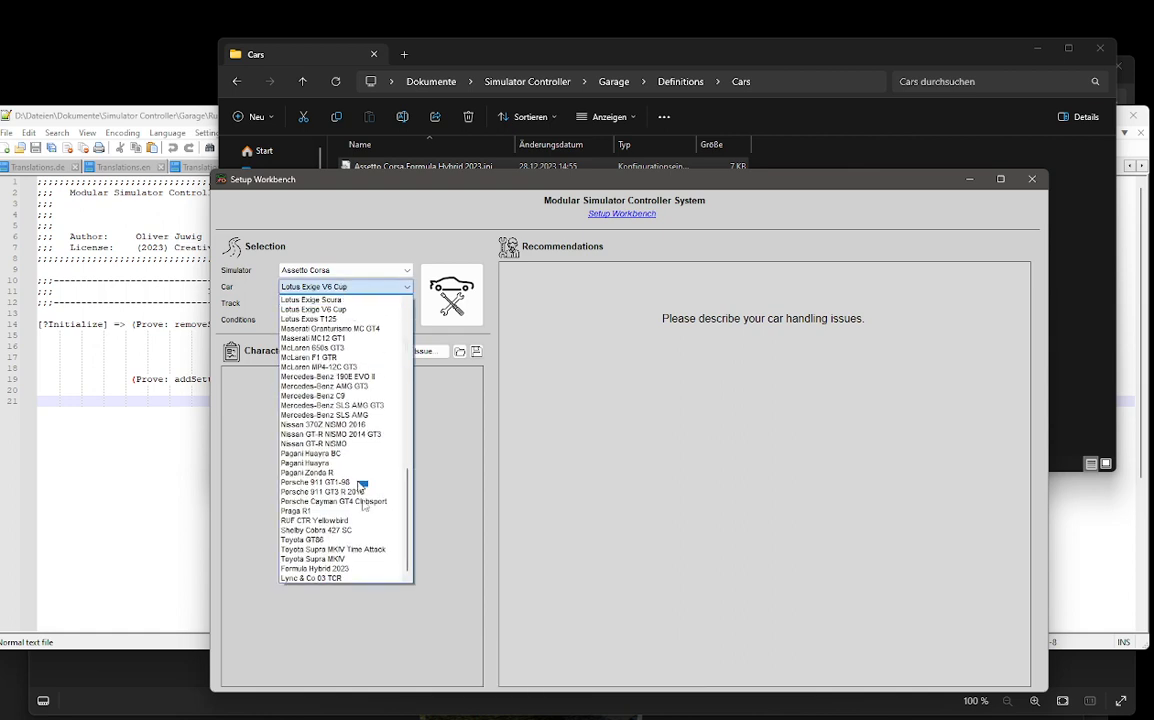
{"action": "left_click", "coordinate": [366, 569]}
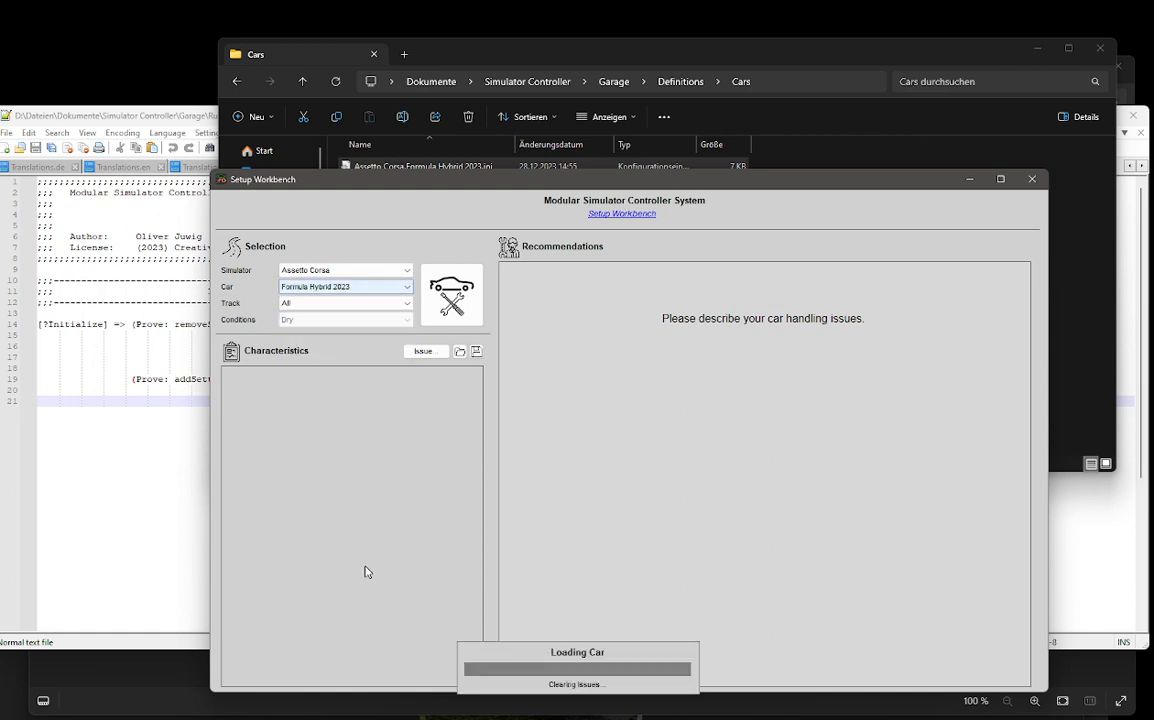
Step: Add the issue Understeer Corner Entry Fast and raise its severity to well above the middle
{"action": "left_click", "coordinate": [425, 352]}
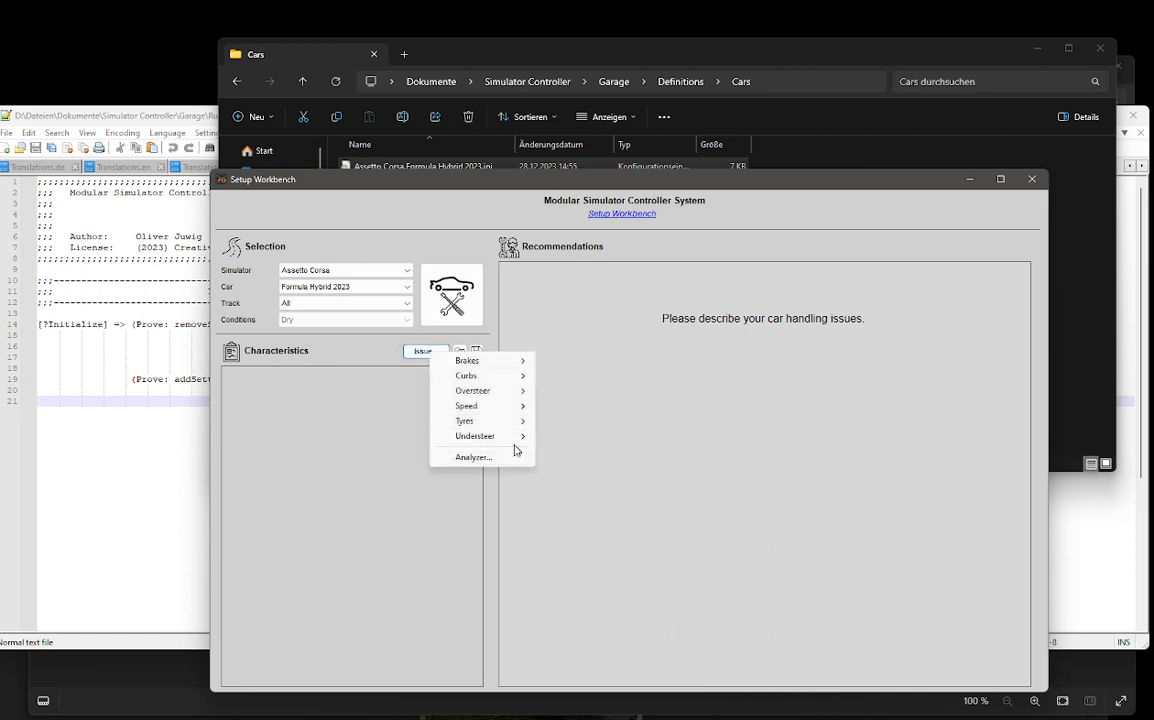
{"action": "mouse_move", "coordinate": [514, 440]}
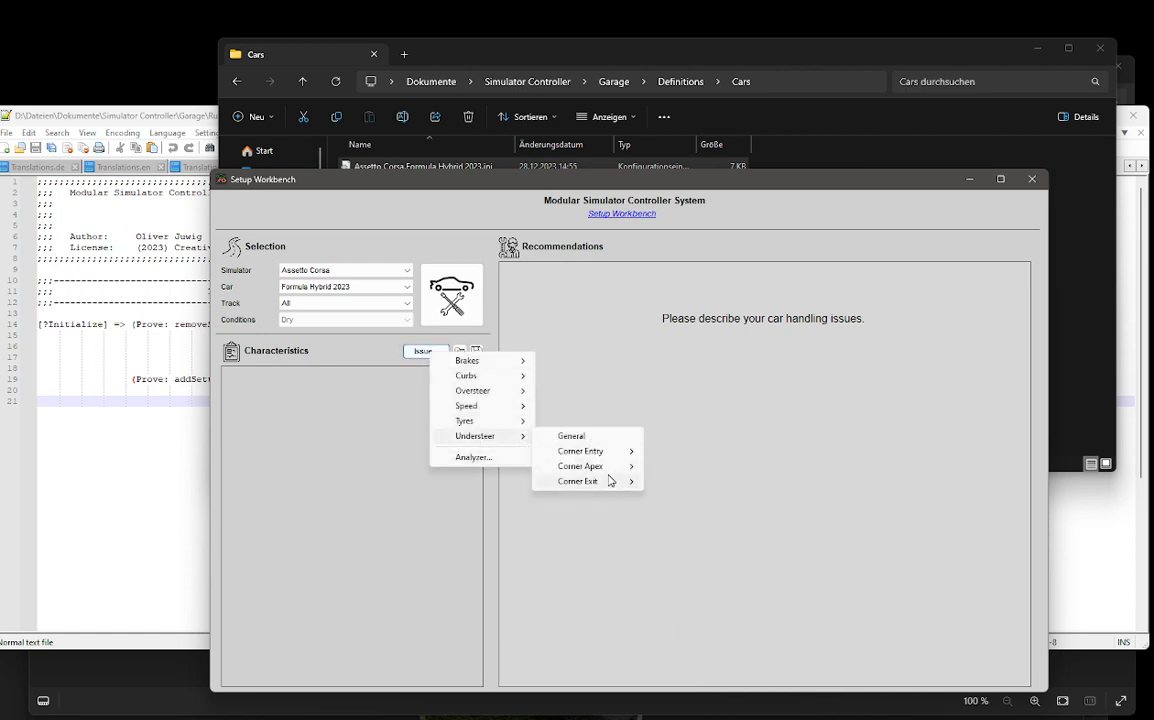
{"action": "mouse_move", "coordinate": [609, 486]}
{"action": "mouse_move", "coordinate": [620, 452]}
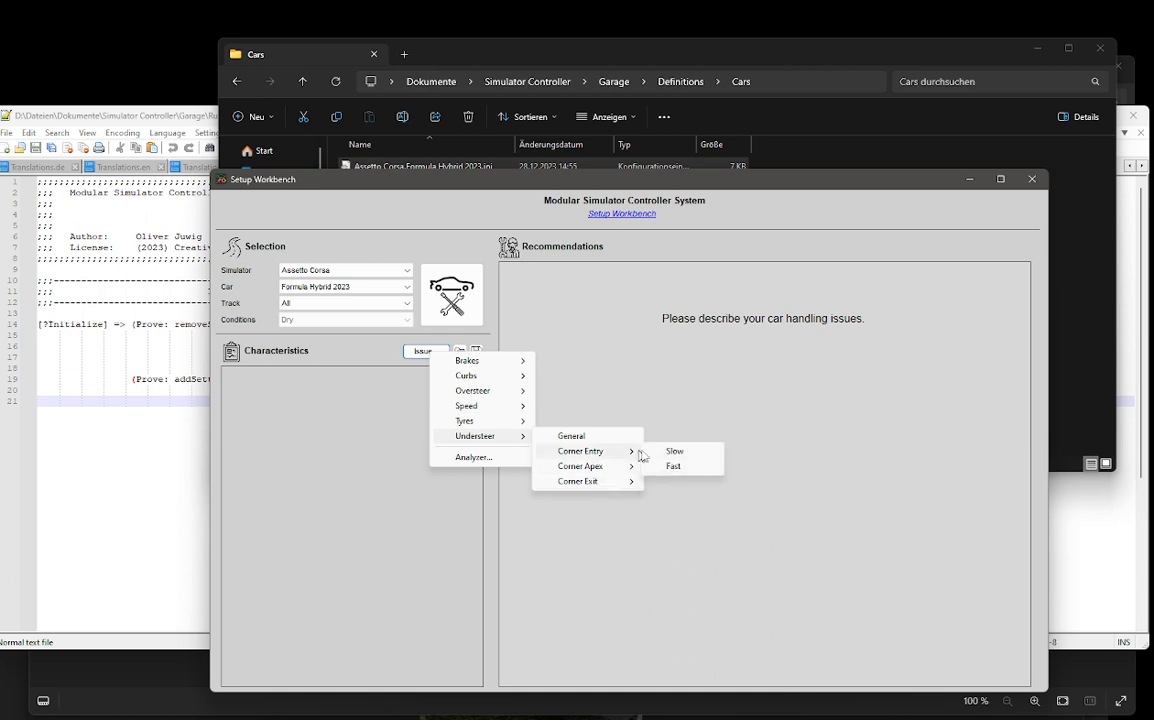
{"action": "left_click", "coordinate": [675, 466]}
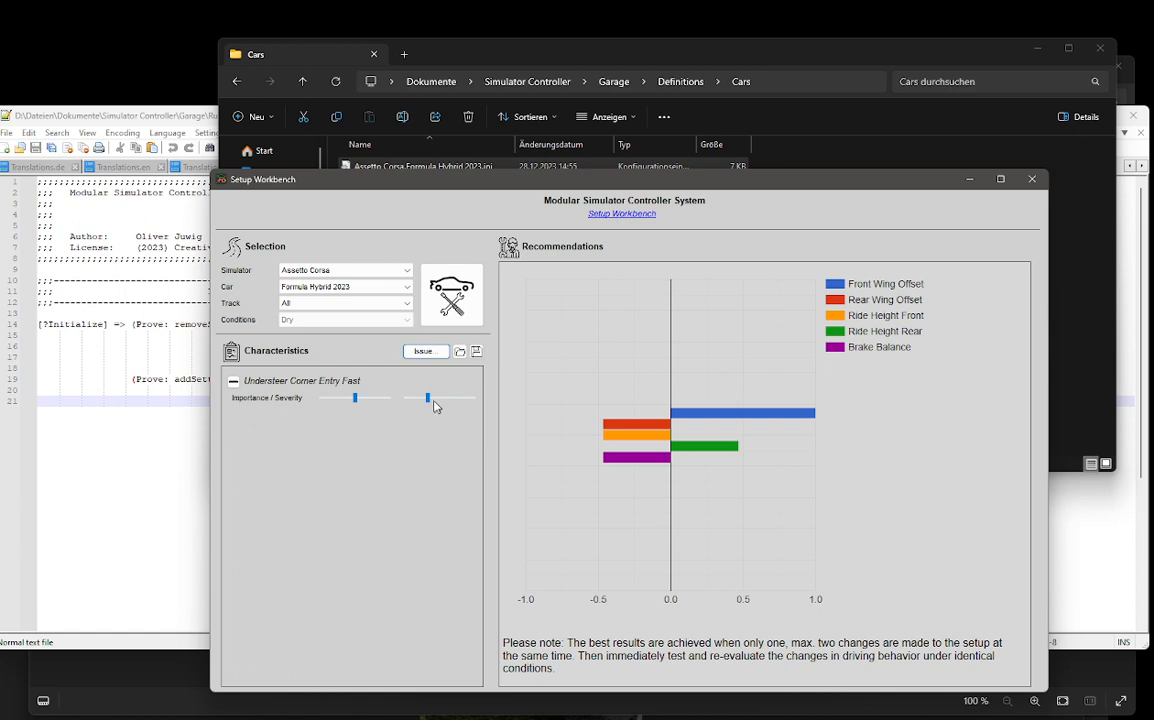
{"action": "left_click_drag", "start_coordinate": [431, 399], "coordinate": [459, 400]}
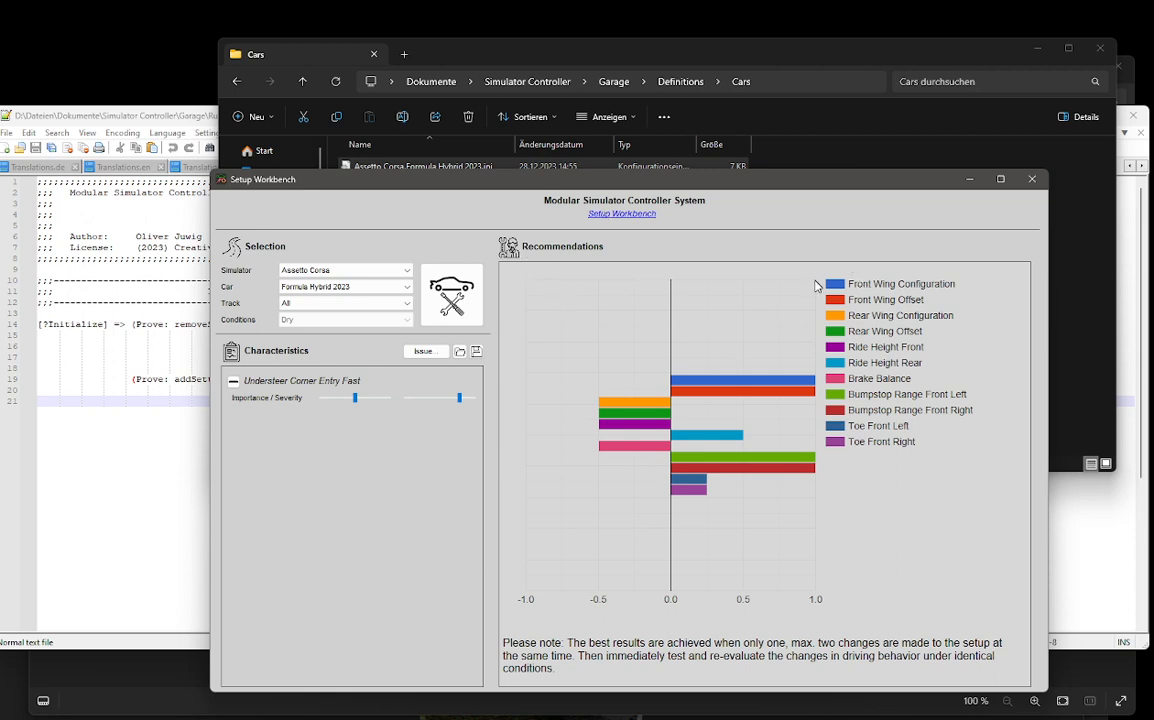
Step: Reload the Formula Hybrid 2023 rules file in Notepad++ and review the wing changeSetting rules under Issue Handling
{"action": "left_click", "coordinate": [198, 348]}
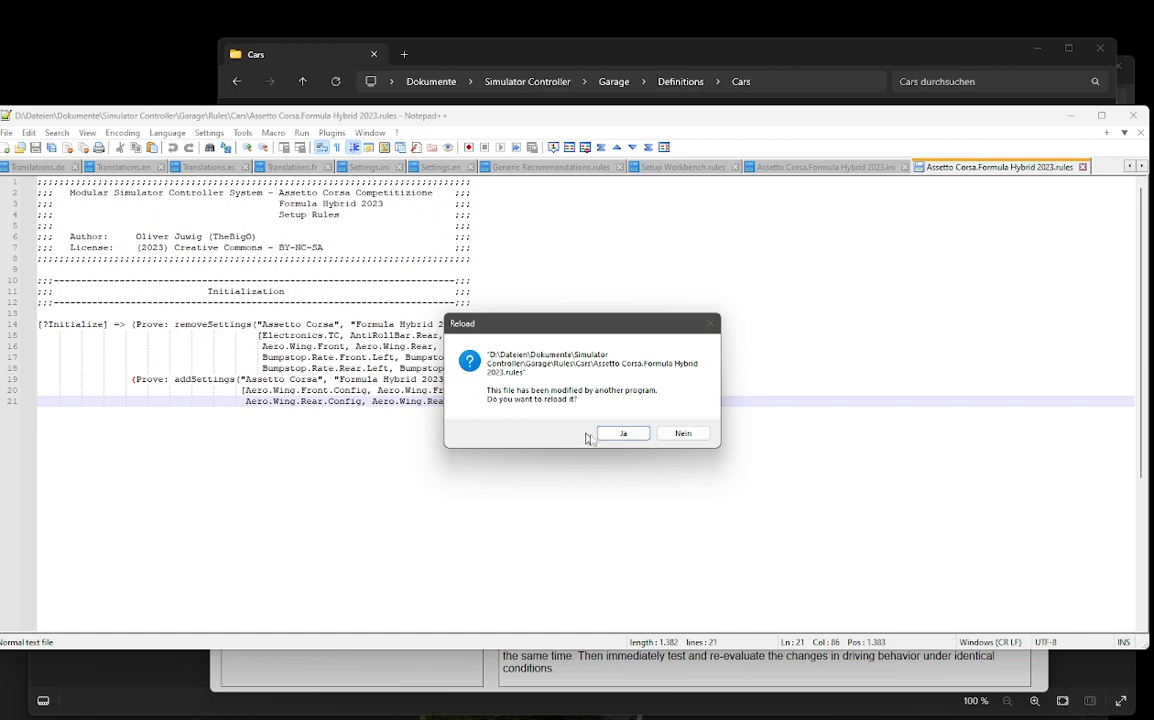
{"action": "left_click", "coordinate": [620, 434]}
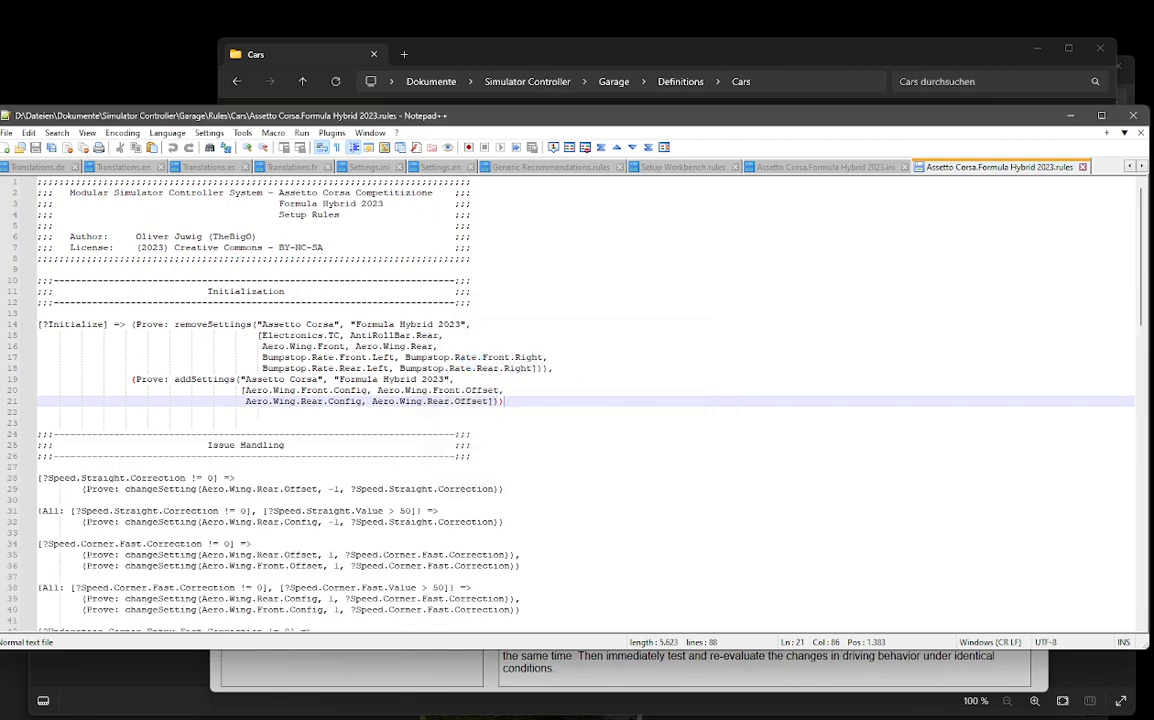
{"action": "scroll", "coordinate": [600, 400], "scroll_direction": "down", "scroll_amount": 4}
{"action": "scroll", "coordinate": [570, 400], "scroll_direction": "down", "scroll_amount": 5}
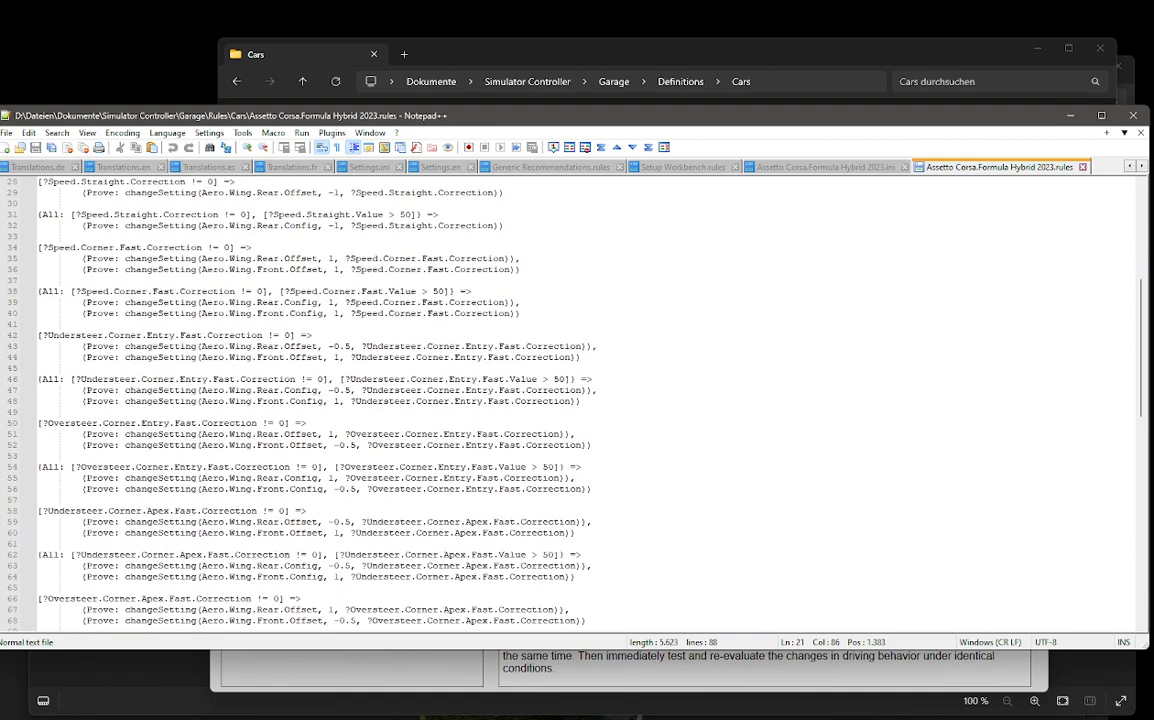
{"action": "scroll", "coordinate": [570, 400], "scroll_direction": "down", "scroll_amount": 2}
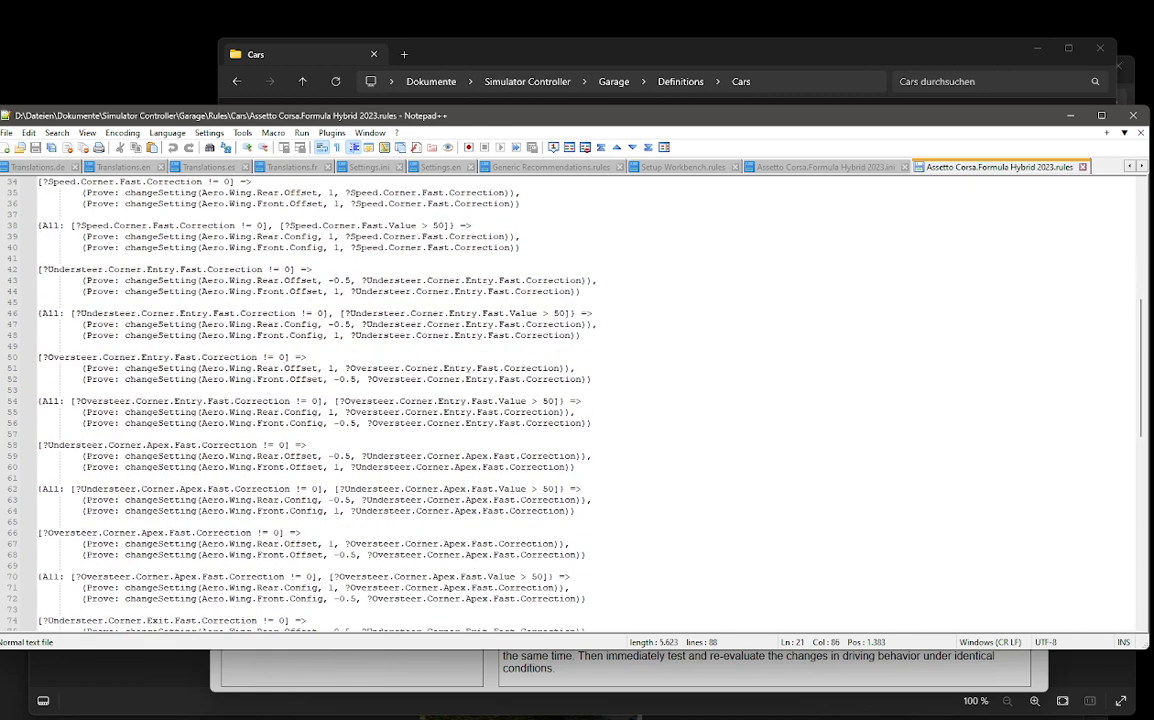
{"action": "scroll", "coordinate": [570, 400], "scroll_direction": "down", "scroll_amount": 4}
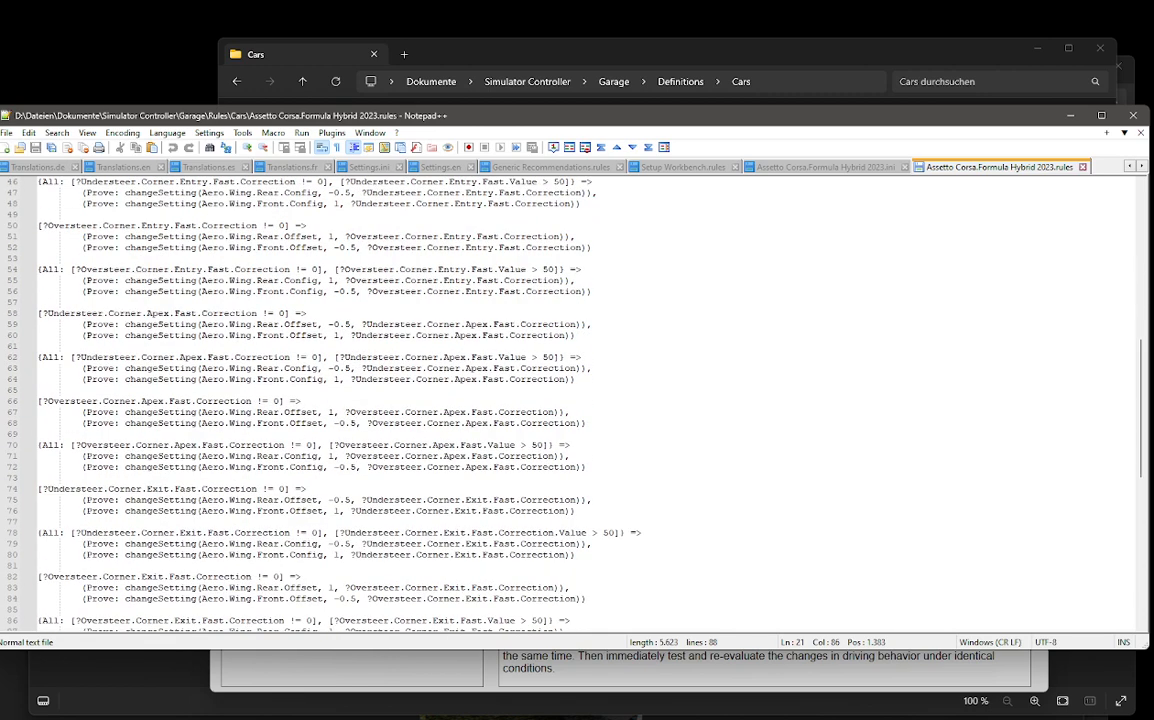
Step: Examine the first Speed.Straight rule at the start of the Issue Handling section
{"action": "scroll", "coordinate": [485, 390], "scroll_direction": "up", "scroll_amount": 7}
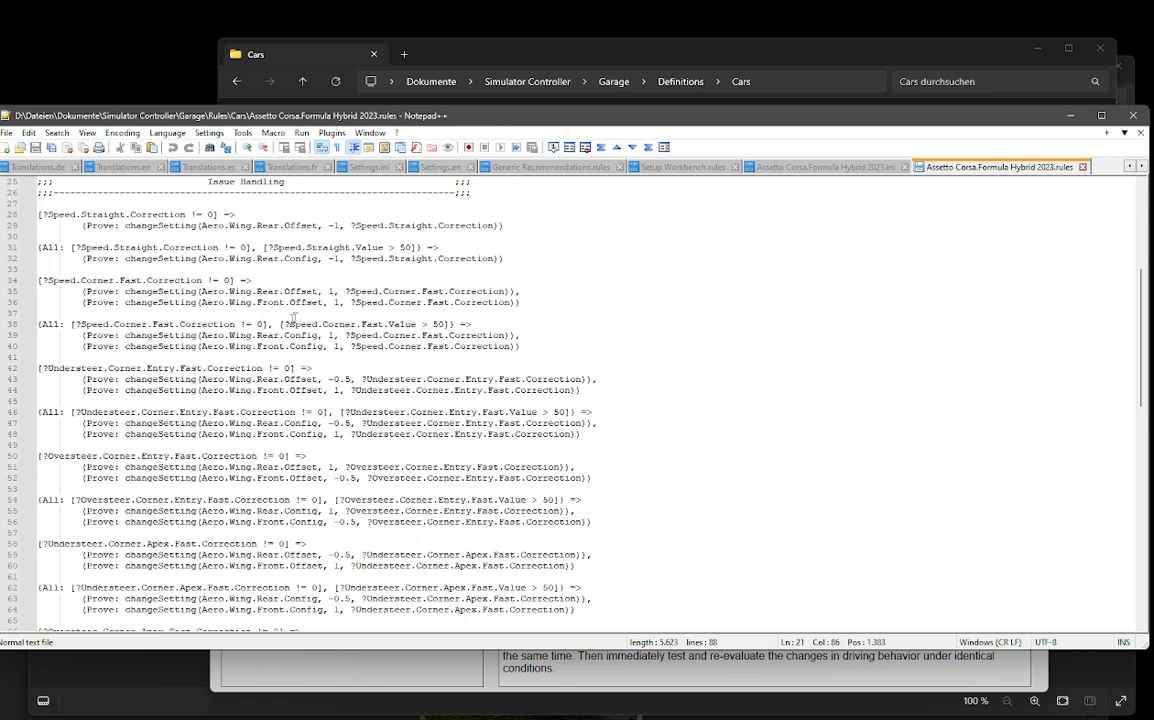
{"action": "scroll", "coordinate": [570, 400], "scroll_direction": "up", "scroll_amount": 1}
{"action": "scroll", "coordinate": [570, 400], "scroll_direction": "up", "scroll_amount": 1}
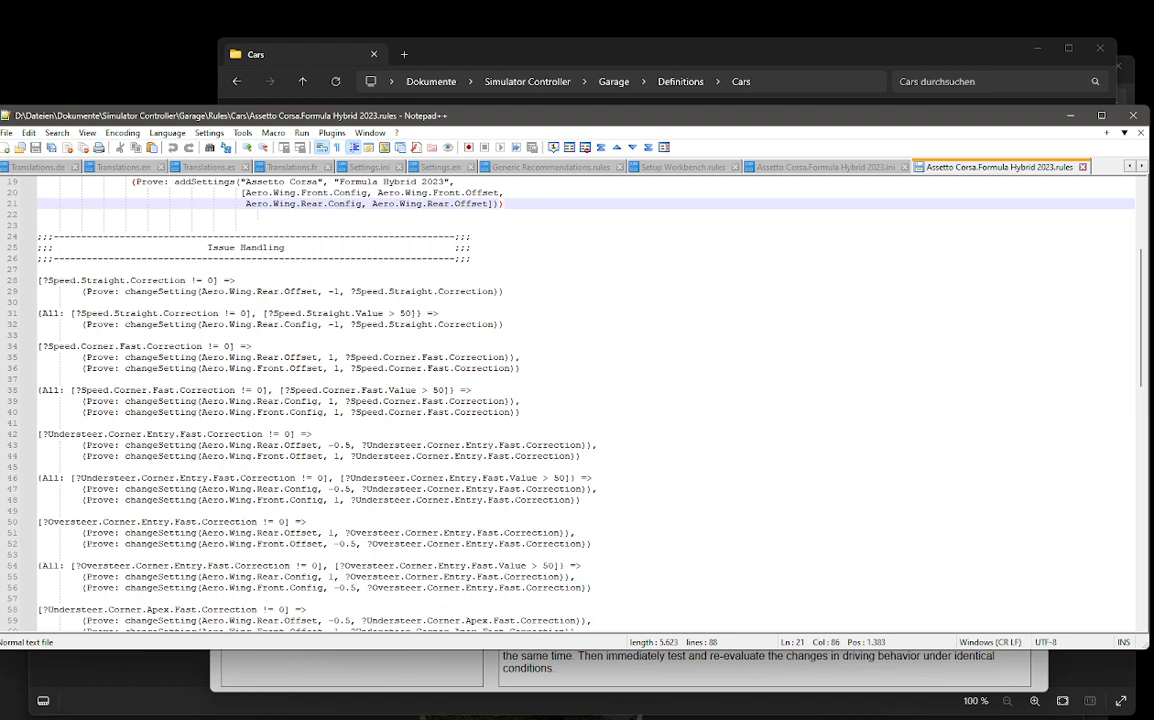
{"action": "left_click_drag", "start_coordinate": [48, 280], "coordinate": [126, 280]}
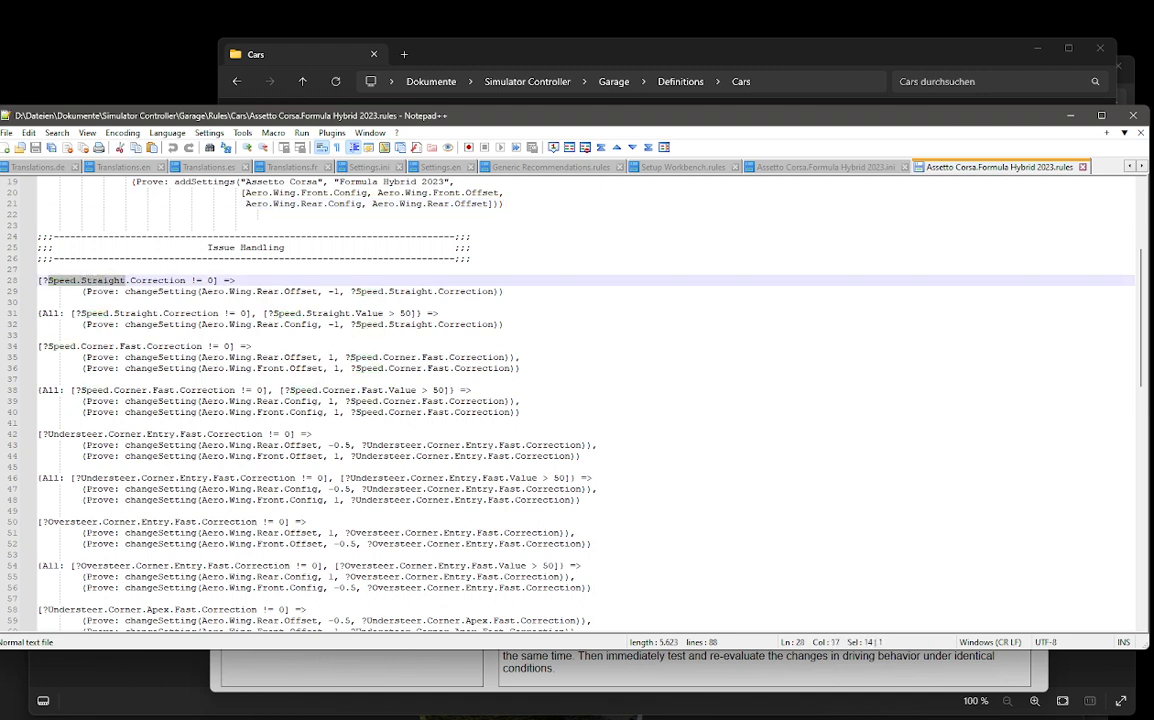
Step: In Setup Workbench, replace the Understeer Corner Entry Fast issue with Speed Straight Line and raise its severity above the middle
{"action": "left_click", "coordinate": [380, 660]}
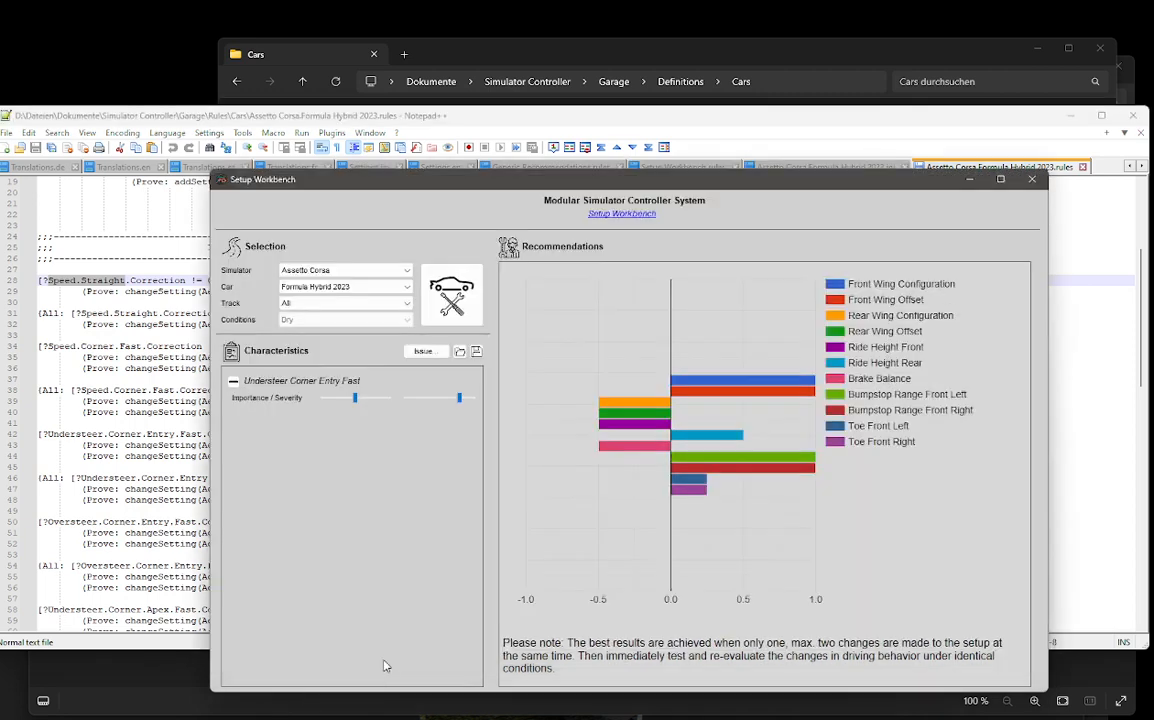
{"action": "left_click", "coordinate": [232, 380]}
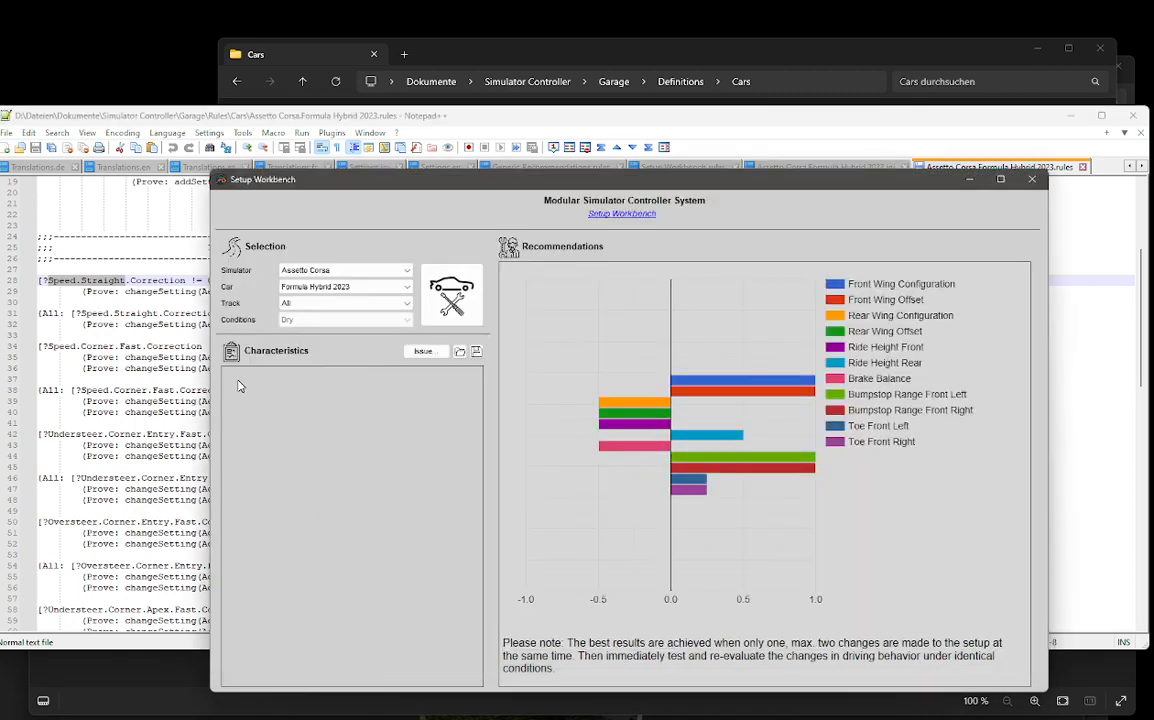
{"action": "left_click", "coordinate": [423, 351]}
{"action": "mouse_move", "coordinate": [487, 411]}
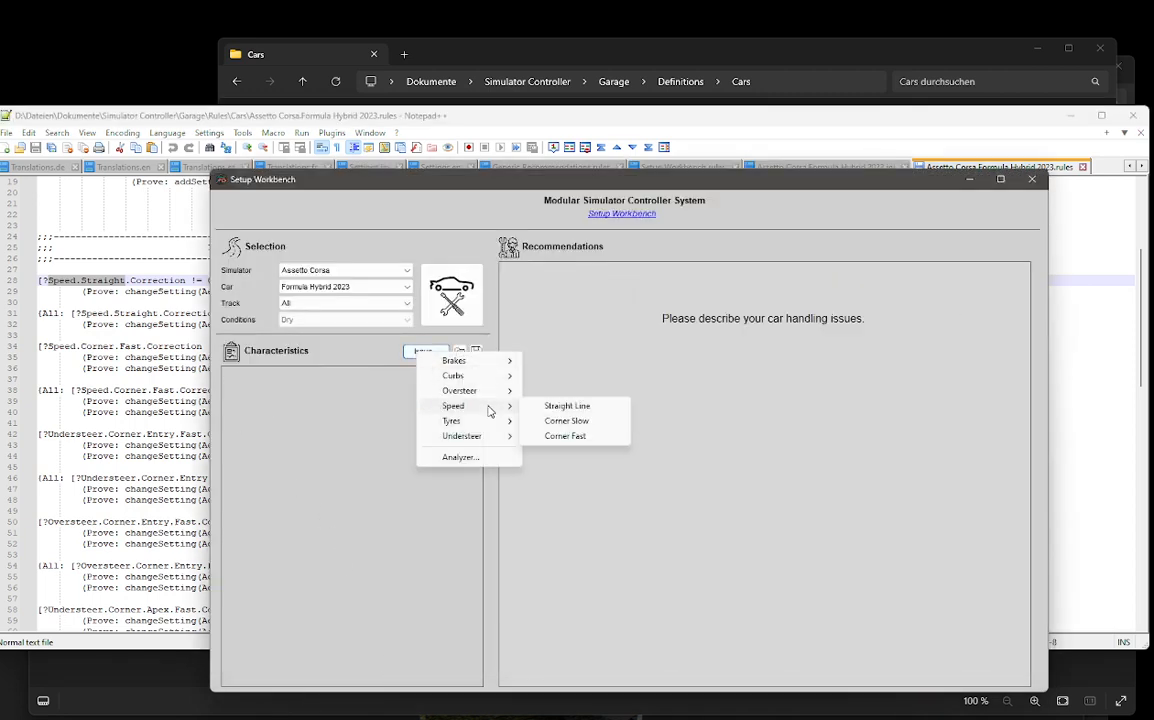
{"action": "left_click", "coordinate": [560, 406]}
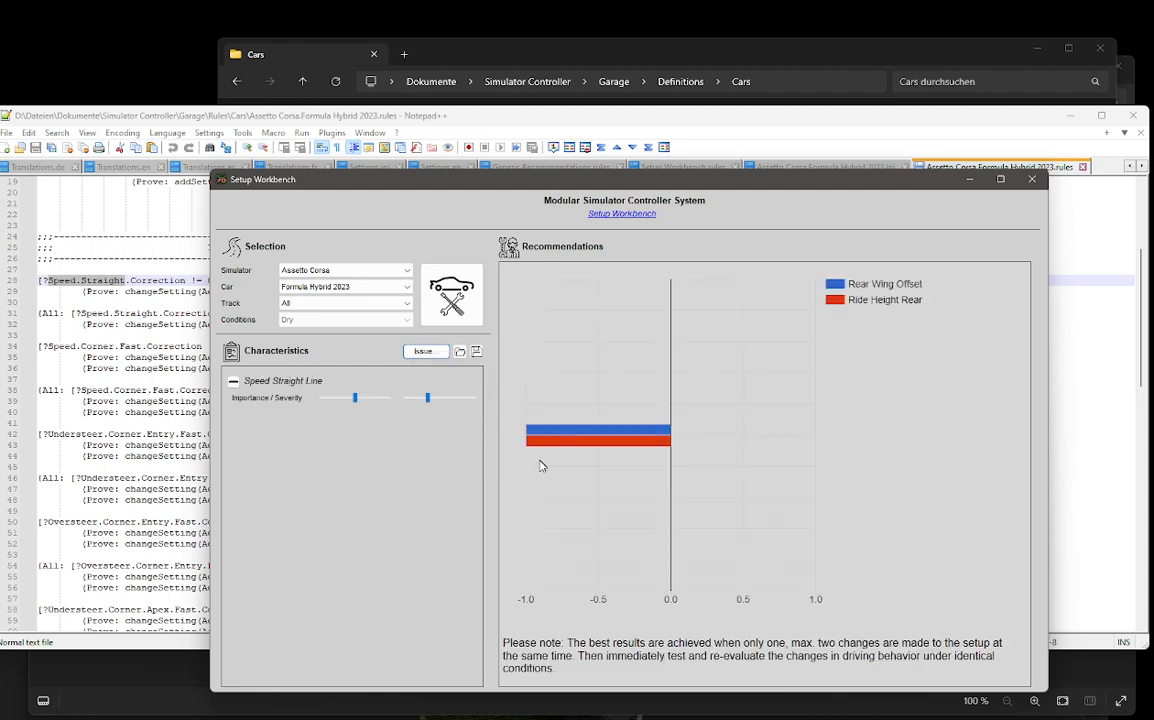
{"action": "left_click_drag", "start_coordinate": [431, 403], "coordinate": [450, 401]}
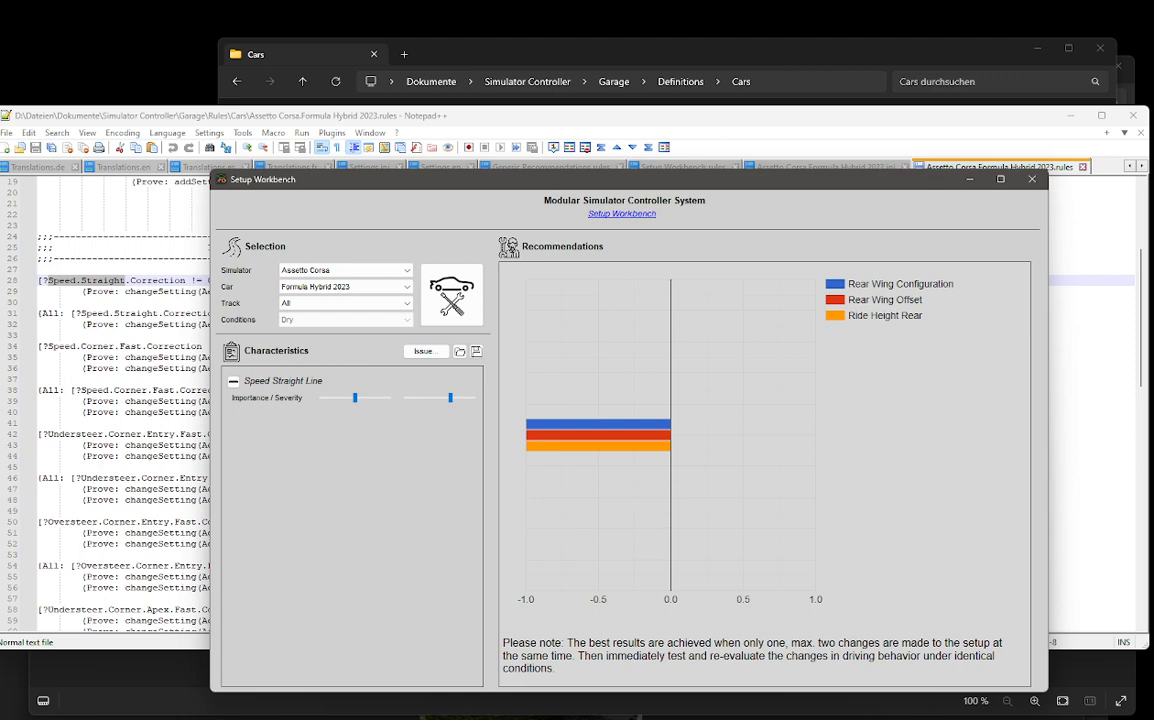
Step: In the rules file in Notepad++, examine the first Speed.Straight rule's condition, its changeSetting call and its -1 factor
{"action": "left_click", "coordinate": [140, 269]}
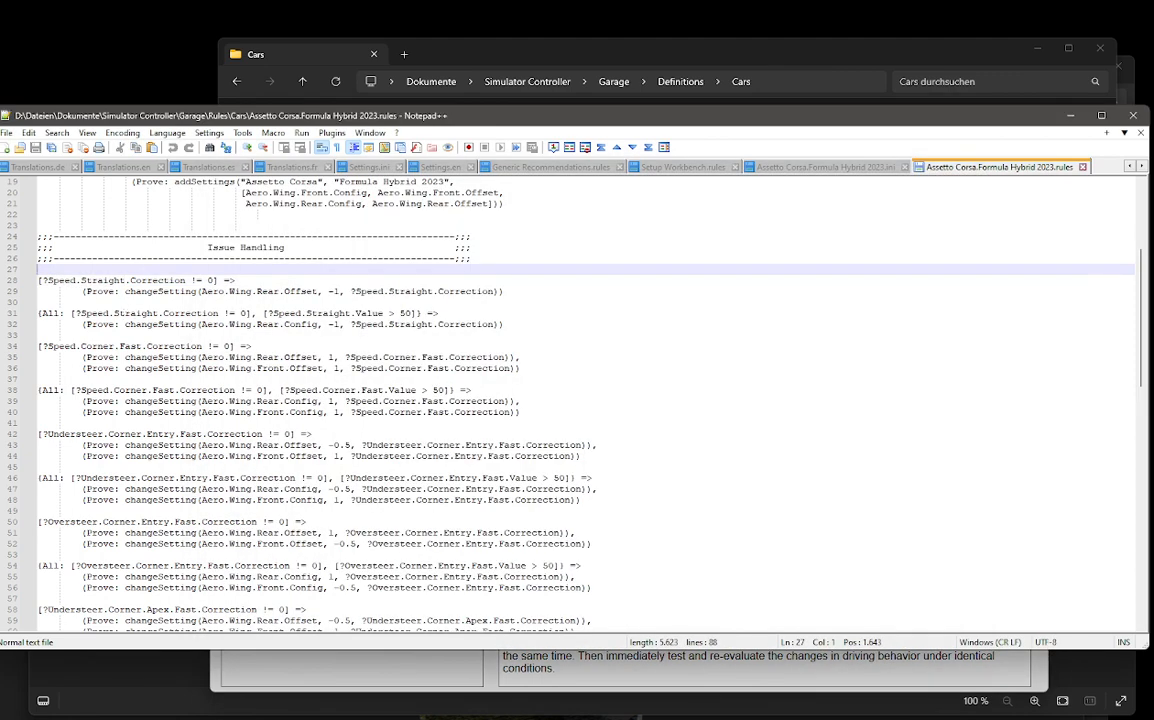
{"action": "double_click", "coordinate": [66, 281]}
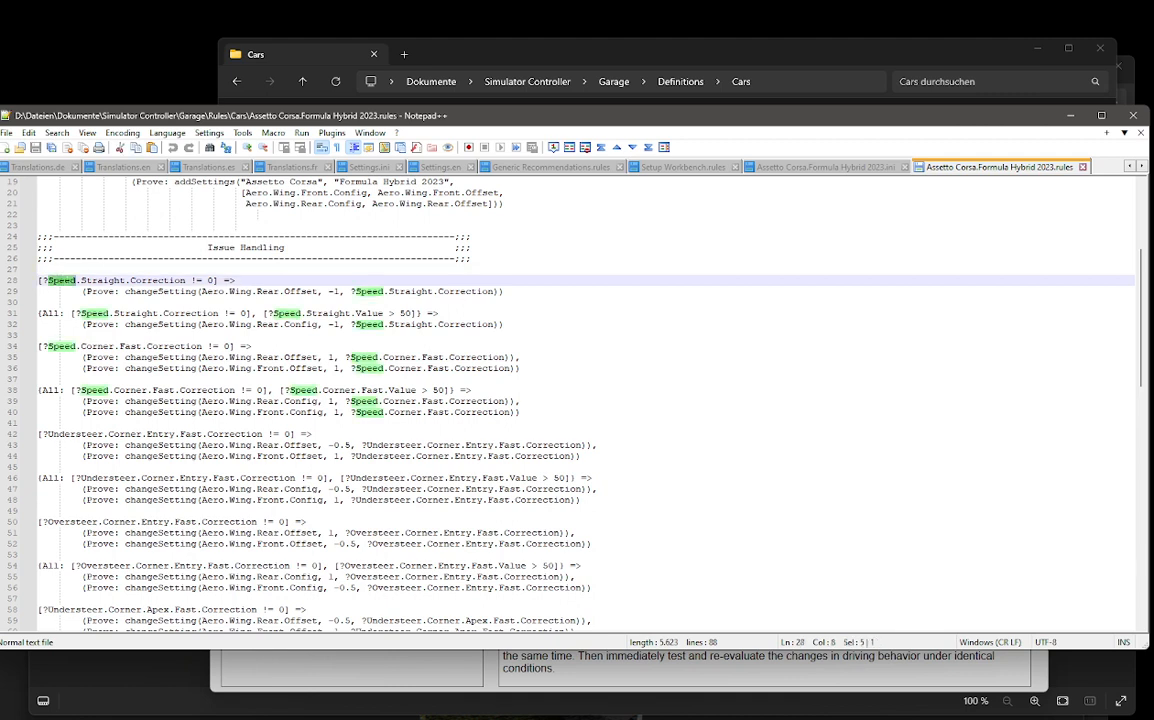
{"action": "double_click", "coordinate": [103, 281]}
{"action": "left_click_drag", "start_coordinate": [103, 281], "coordinate": [46, 281]}
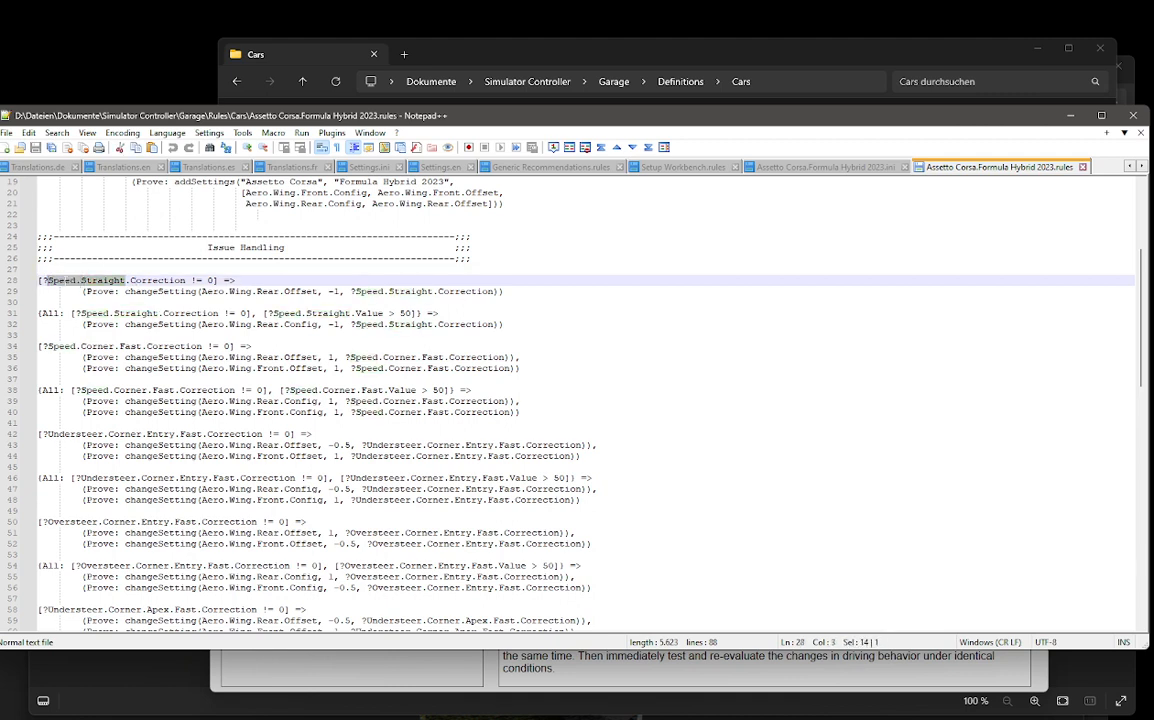
{"action": "double_click", "coordinate": [161, 292]}
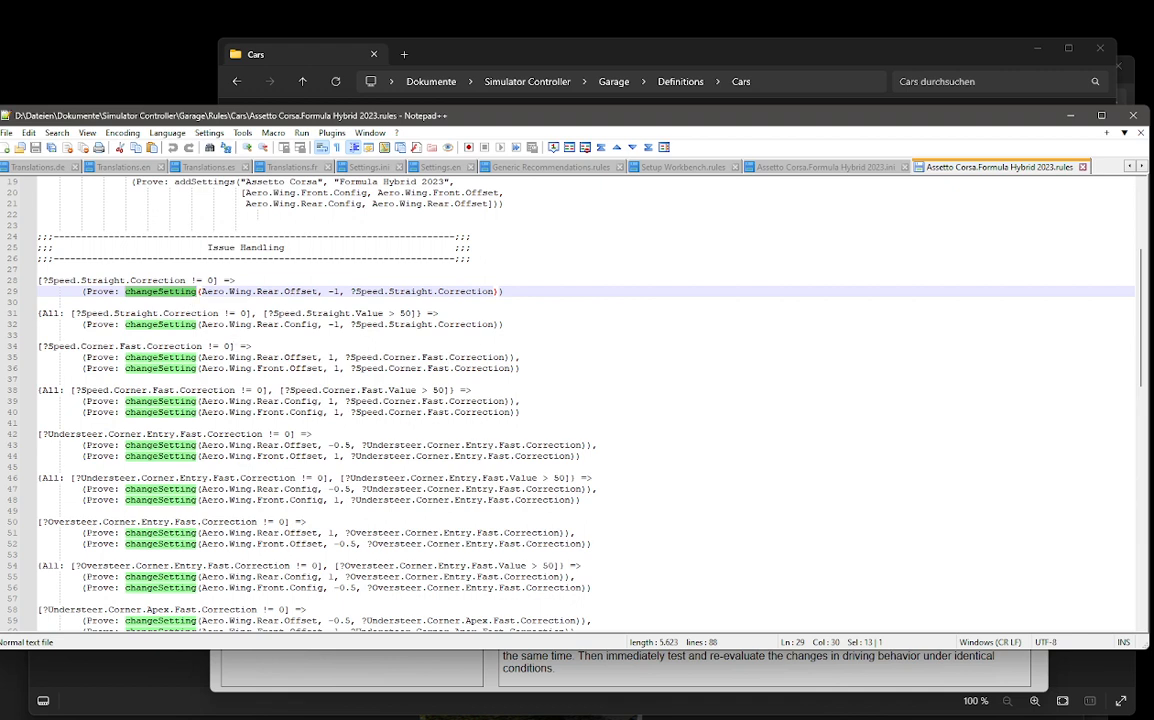
{"action": "double_click", "coordinate": [332, 292]}
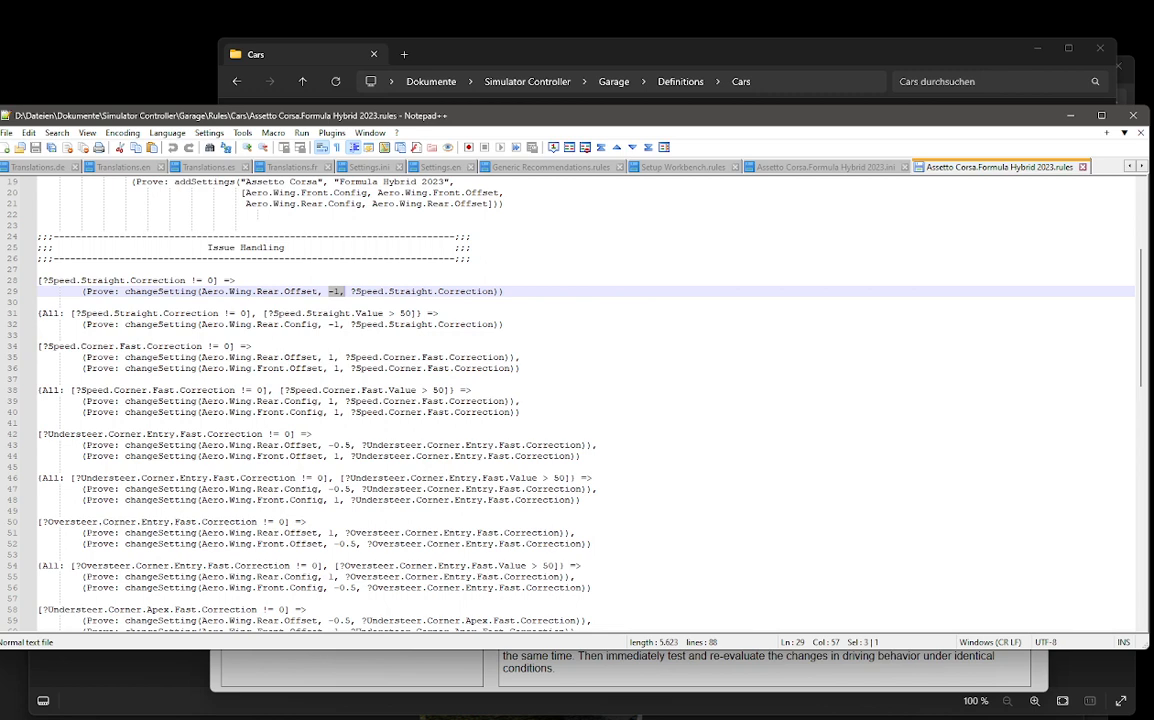
Step: Raise the Speed Straight Line severity slightly further in Setup Workbench
{"action": "left_click", "coordinate": [386, 672]}
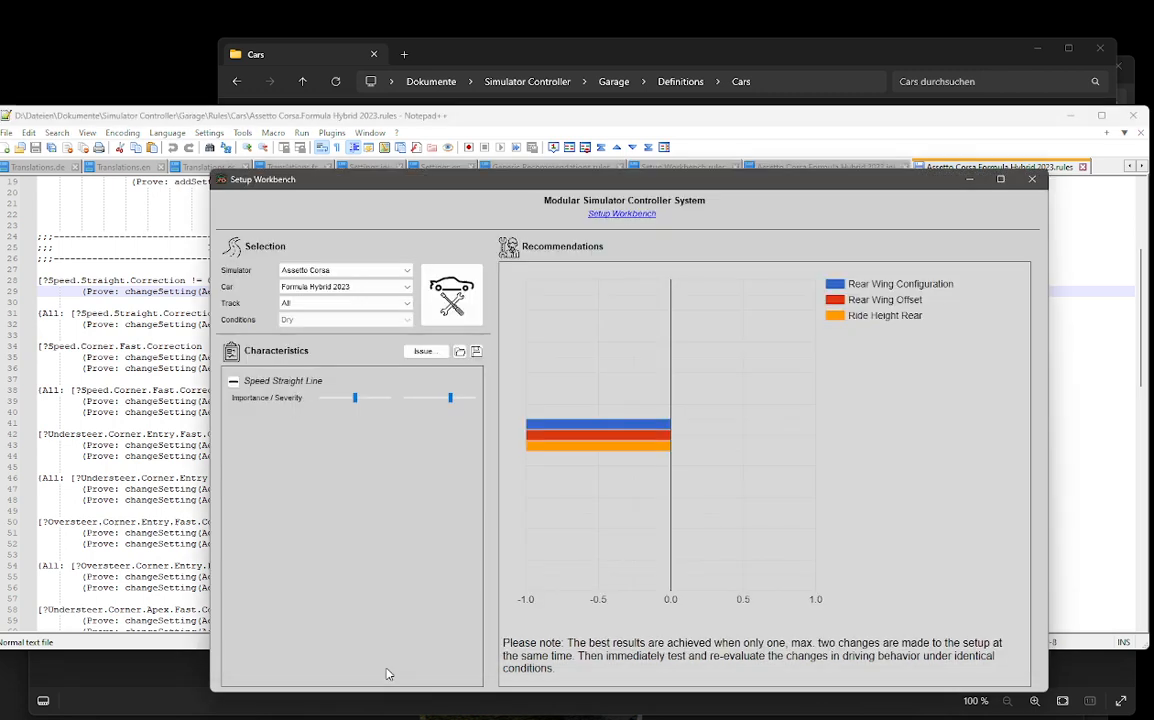
{"action": "mouse_move", "coordinate": [450, 398]}
{"action": "left_mouse_down"}
{"action": "mouse_move", "coordinate": [472, 400]}
{"action": "mouse_move", "coordinate": [405, 400]}
{"action": "mouse_move", "coordinate": [485, 404]}
{"action": "mouse_move", "coordinate": [428, 400]}
{"action": "mouse_move", "coordinate": [453, 400]}
{"action": "left_mouse_up"}
{"action": "mouse_move", "coordinate": [457, 404]}
{"action": "left_mouse_down"}
{"action": "mouse_move", "coordinate": [433, 404]}
{"action": "mouse_move", "coordinate": [460, 400]}
{"action": "left_mouse_up"}
Step: In Notepad++, compare the Rear.Offset setting in the first Speed.Straight rule with Rear.Config in the rule for values above 50
{"action": "left_click", "coordinate": [133, 369]}
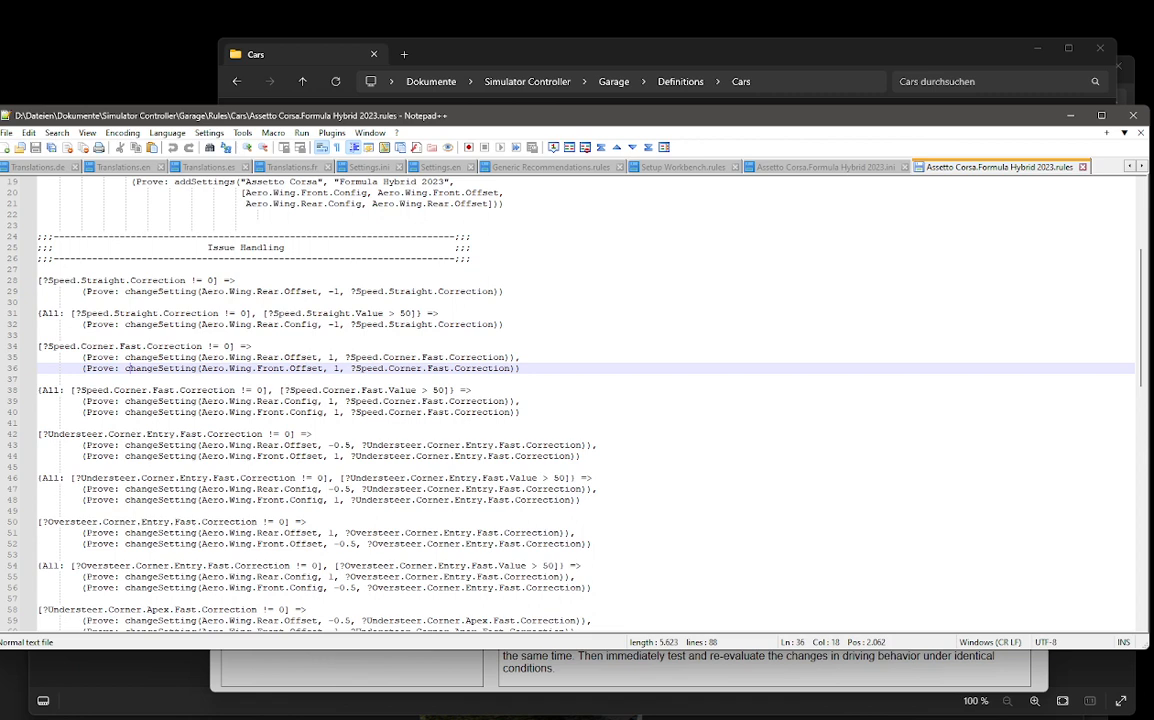
{"action": "double_click", "coordinate": [300, 291]}
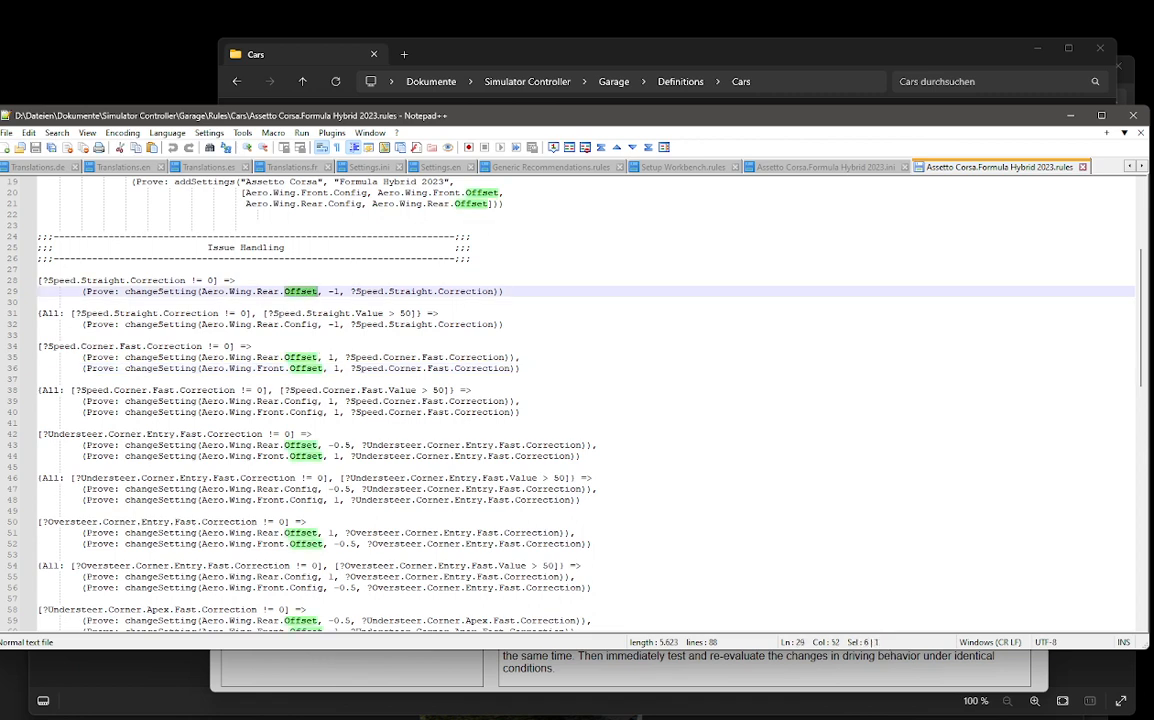
{"action": "double_click", "coordinate": [300, 324]}
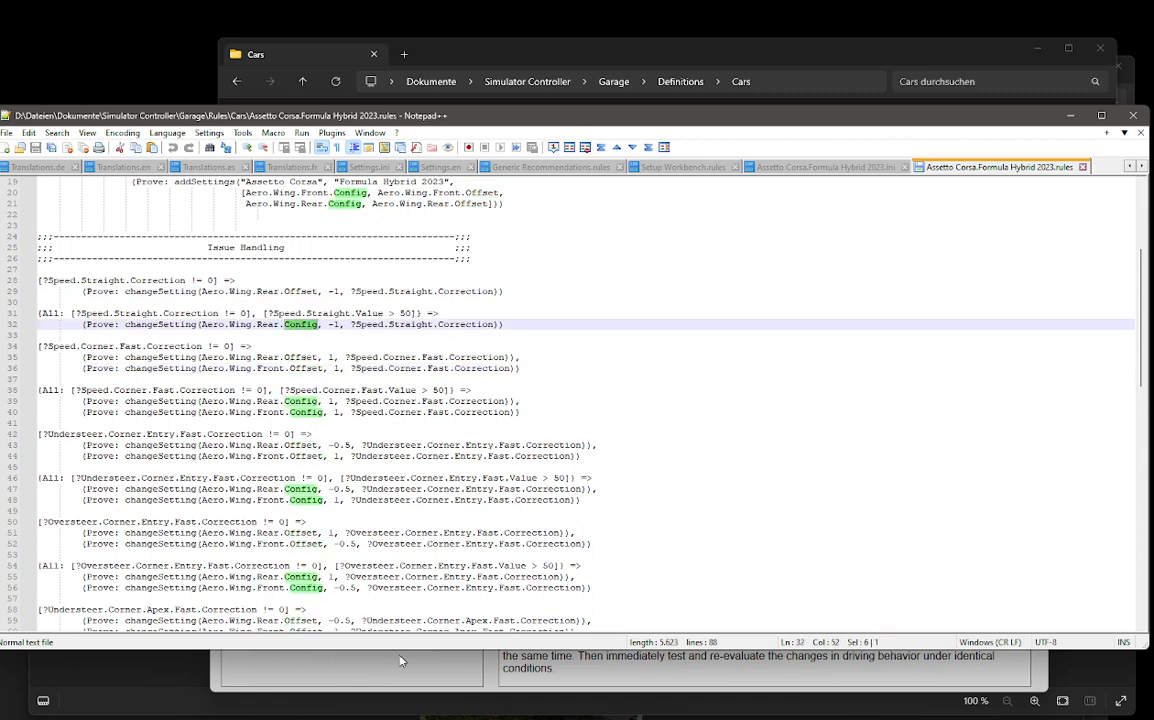
Step: In Setup Workbench, lower the Speed Straight Line severity to near its minimum and raise it back above the middle
{"action": "left_click", "coordinate": [402, 668]}
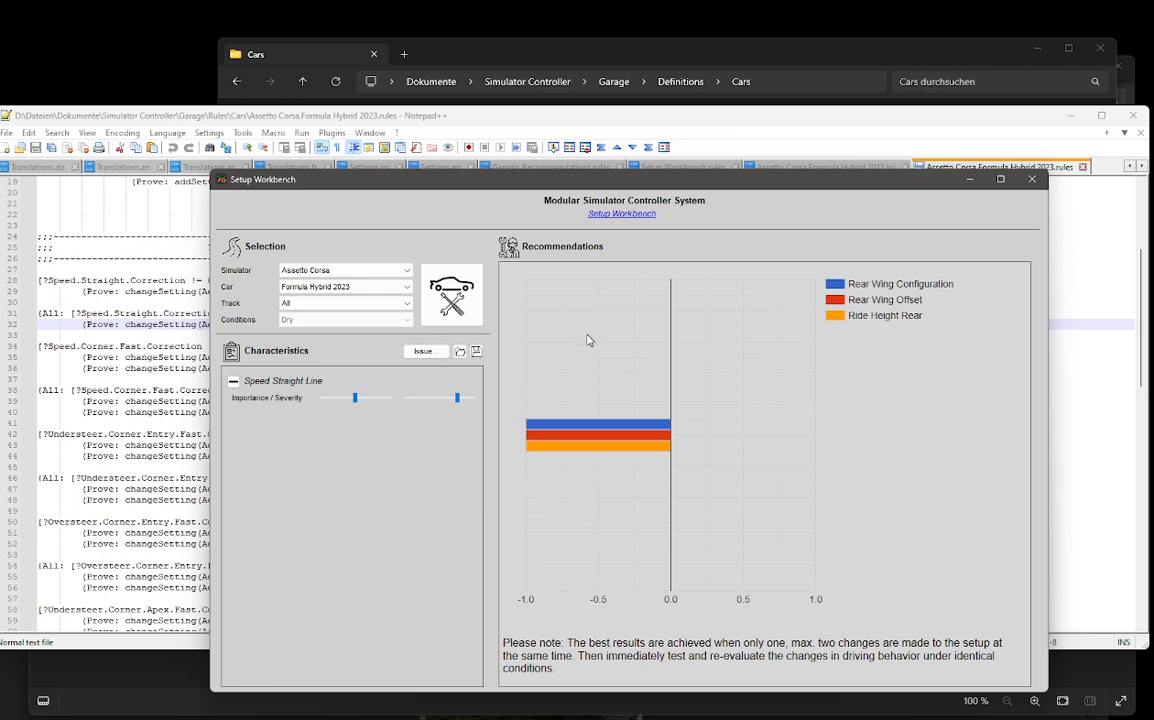
{"action": "left_click_drag", "start_coordinate": [457, 398], "coordinate": [419, 405]}
{"action": "left_click_drag", "start_coordinate": [415, 407], "coordinate": [415, 398]}
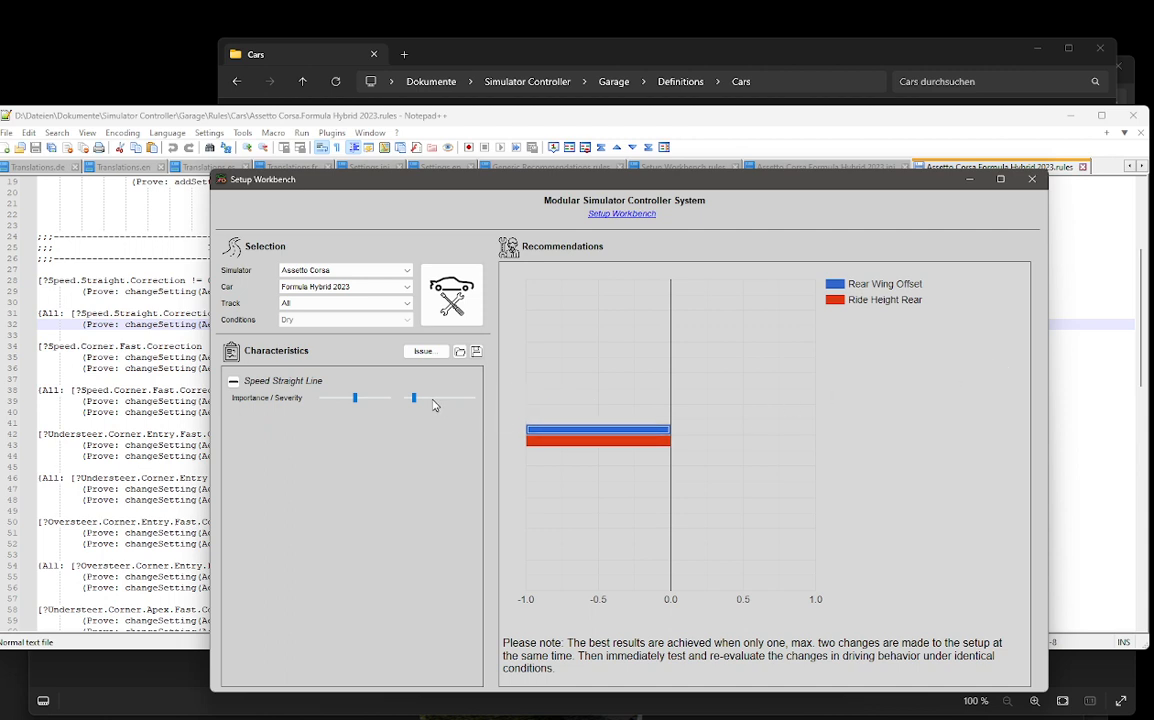
{"action": "left_click_drag", "start_coordinate": [416, 399], "coordinate": [449, 398]}
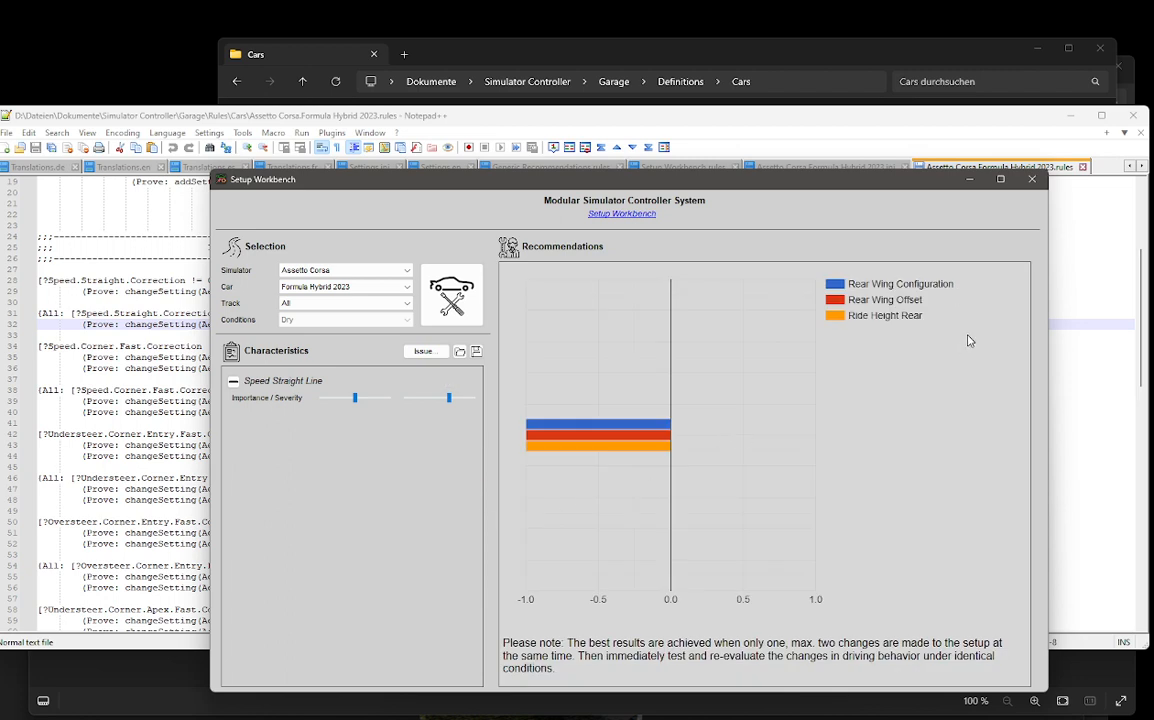
Step: In Notepad++, review the fast-corner speed, understeer and oversteer rules for corner entry, apex and exit
{"action": "left_click", "coordinate": [148, 390]}
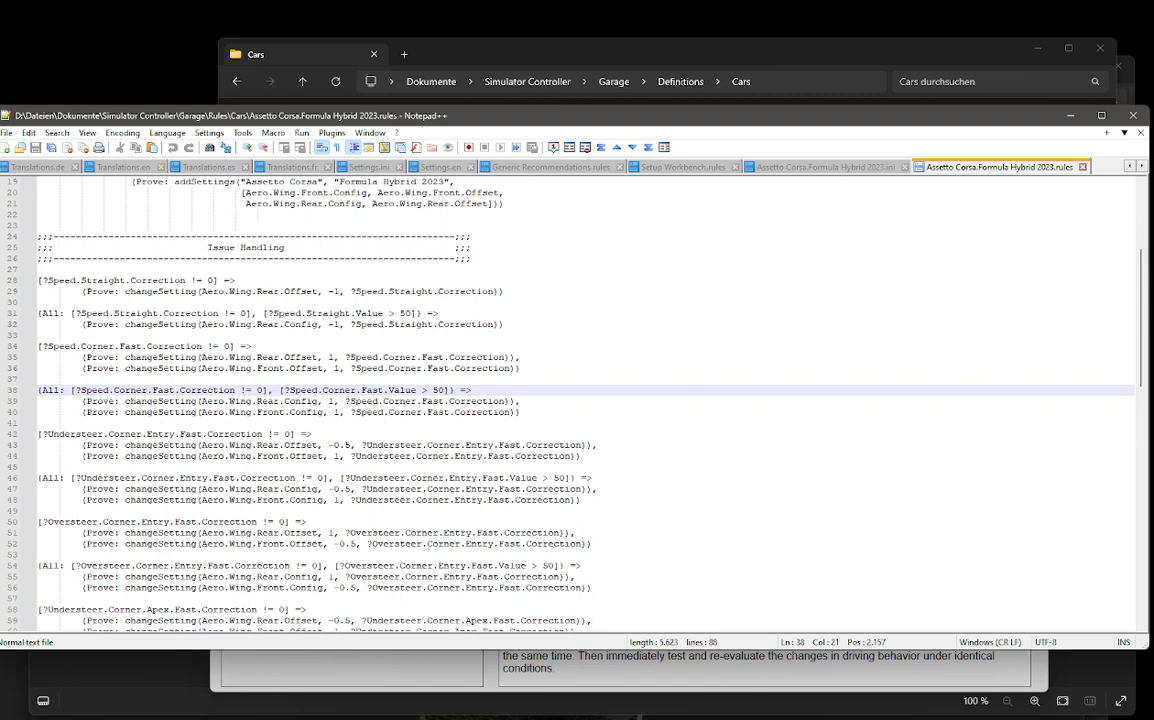
{"action": "scroll", "coordinate": [570, 400], "scroll_direction": "down", "scroll_amount": 14}
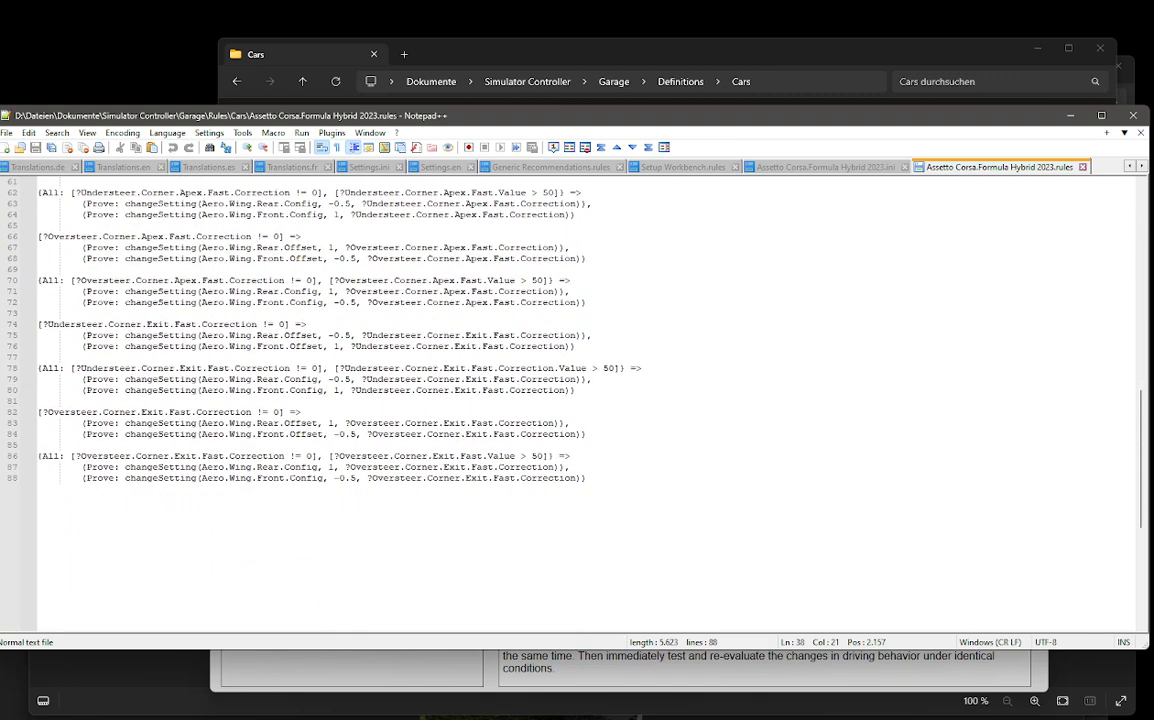
{"action": "scroll", "coordinate": [435, 475], "scroll_direction": "up", "scroll_amount": 10}
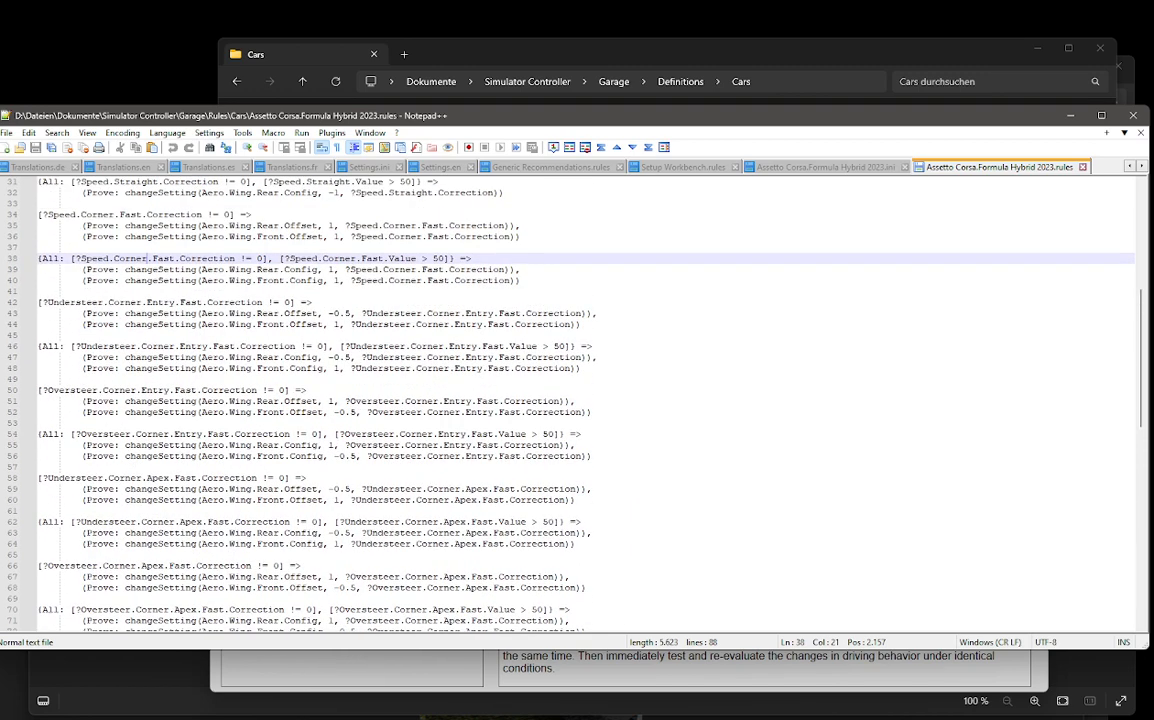
{"action": "scroll", "coordinate": [570, 400], "scroll_direction": "up", "scroll_amount": 1}
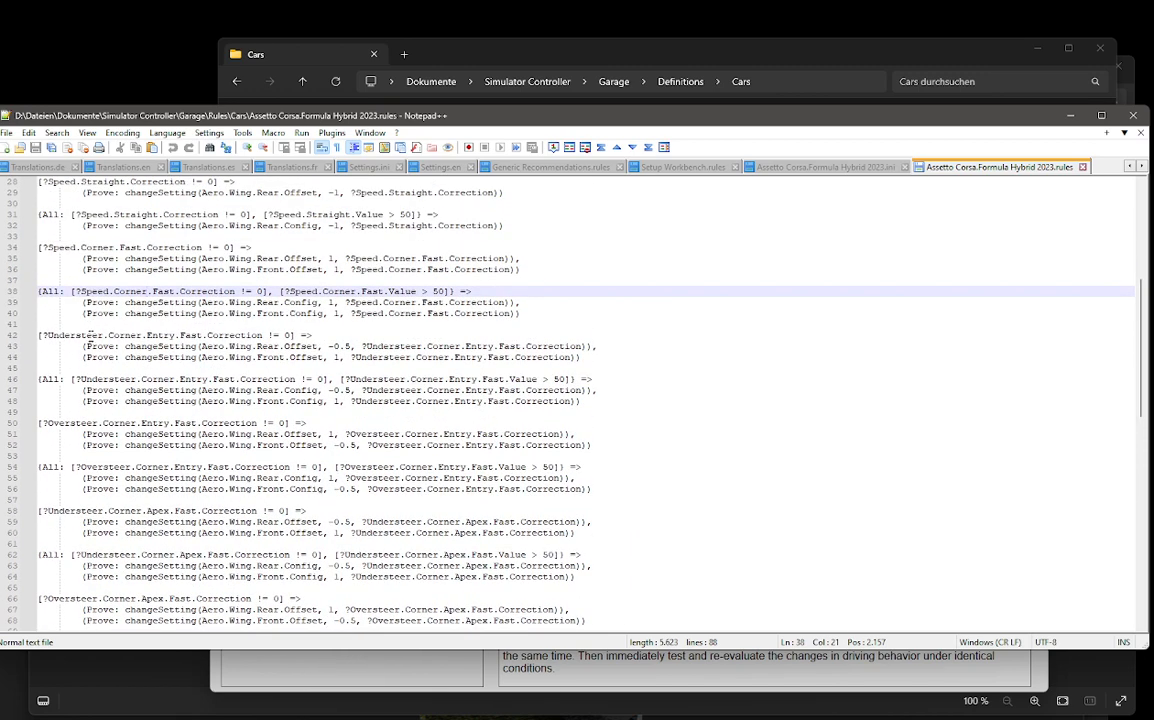
{"action": "scroll", "coordinate": [91, 336], "scroll_direction": "up", "scroll_amount": 2}
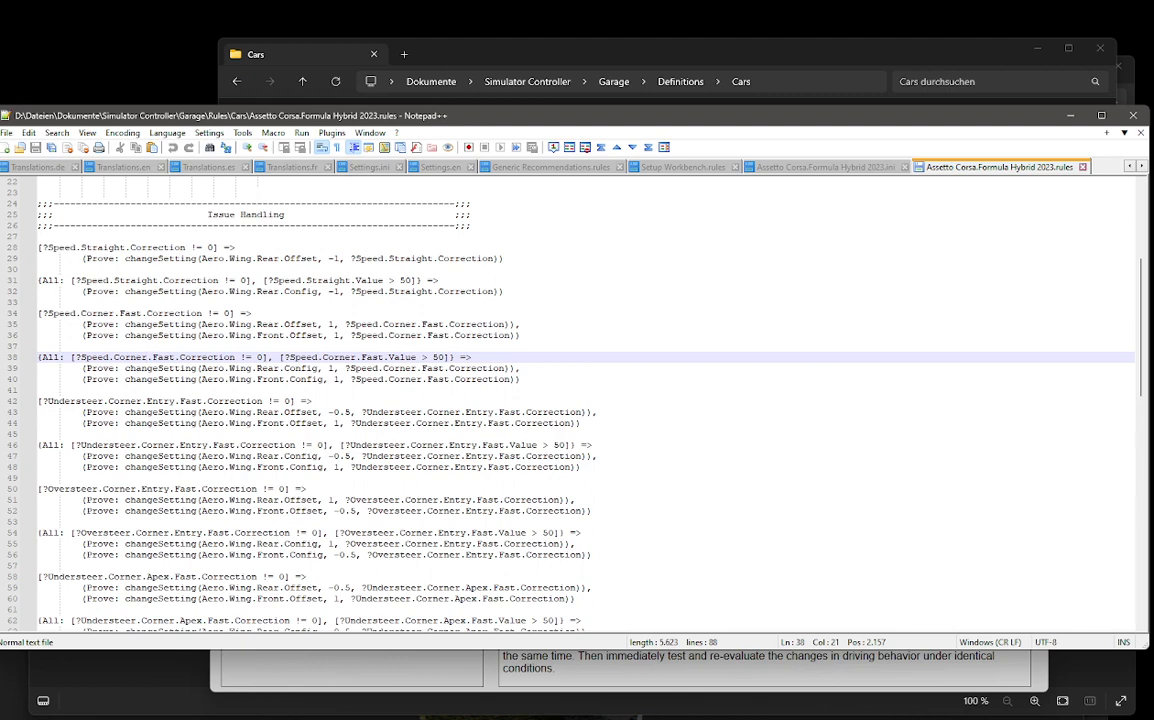
{"action": "scroll", "coordinate": [148, 291], "scroll_direction": "down", "scroll_amount": 2}
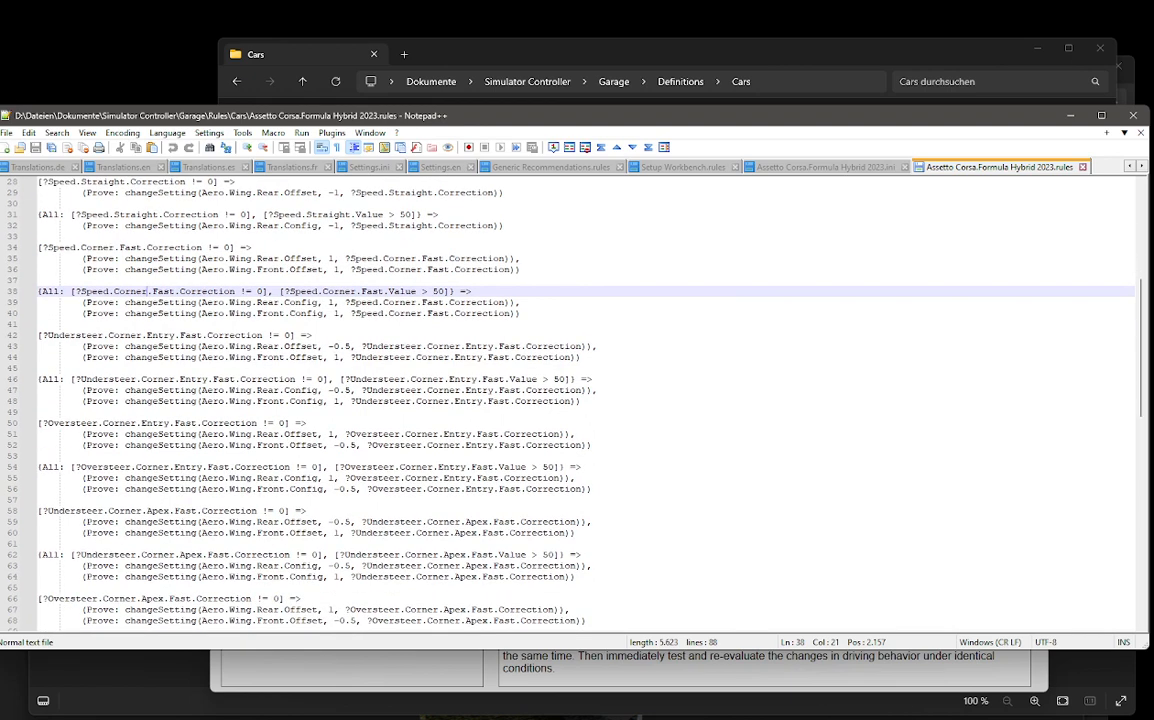
{"action": "left_click_drag", "start_coordinate": [49, 335], "coordinate": [203, 335]}
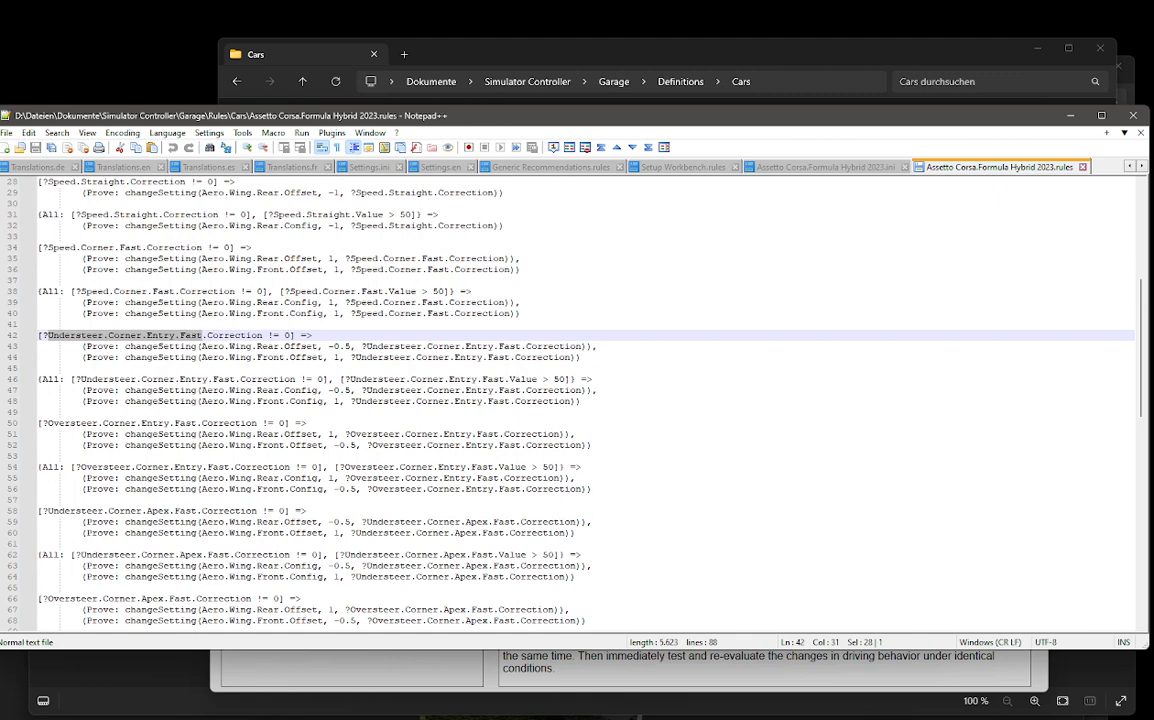
{"action": "scroll", "coordinate": [58, 235], "scroll_direction": "down", "scroll_amount": 4}
{"action": "scroll", "coordinate": [58, 235], "scroll_direction": "down", "scroll_amount": 3}
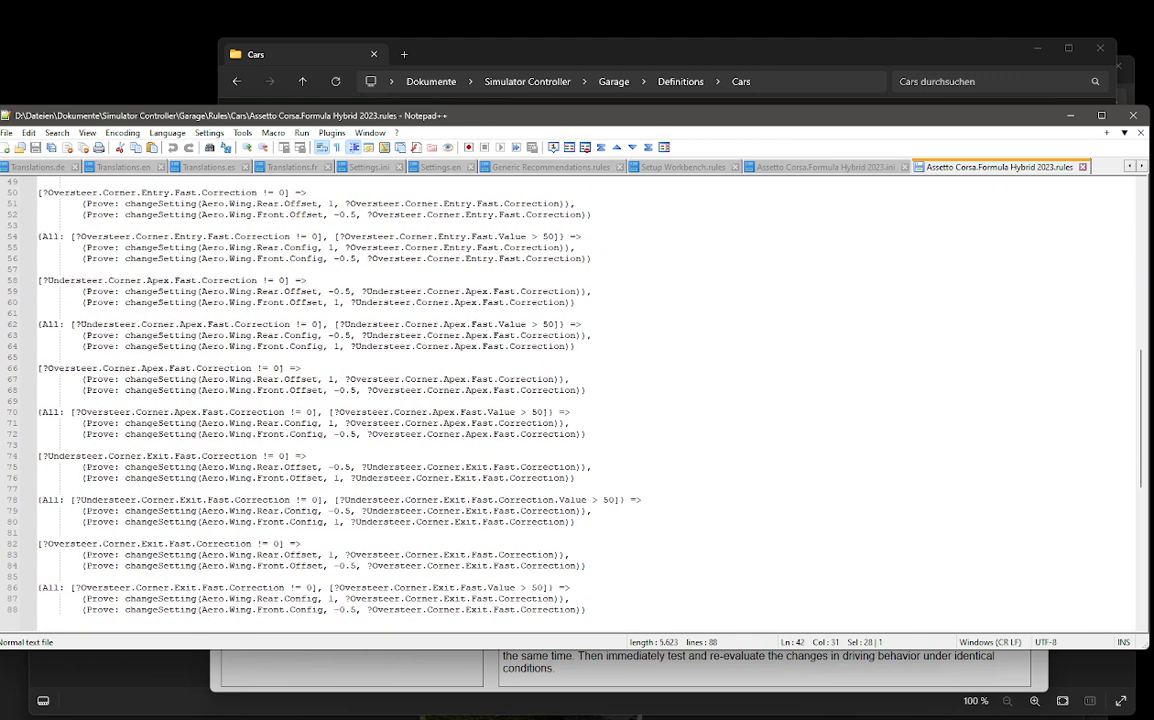
{"action": "scroll", "coordinate": [570, 400], "scroll_direction": "up", "scroll_amount": 5}
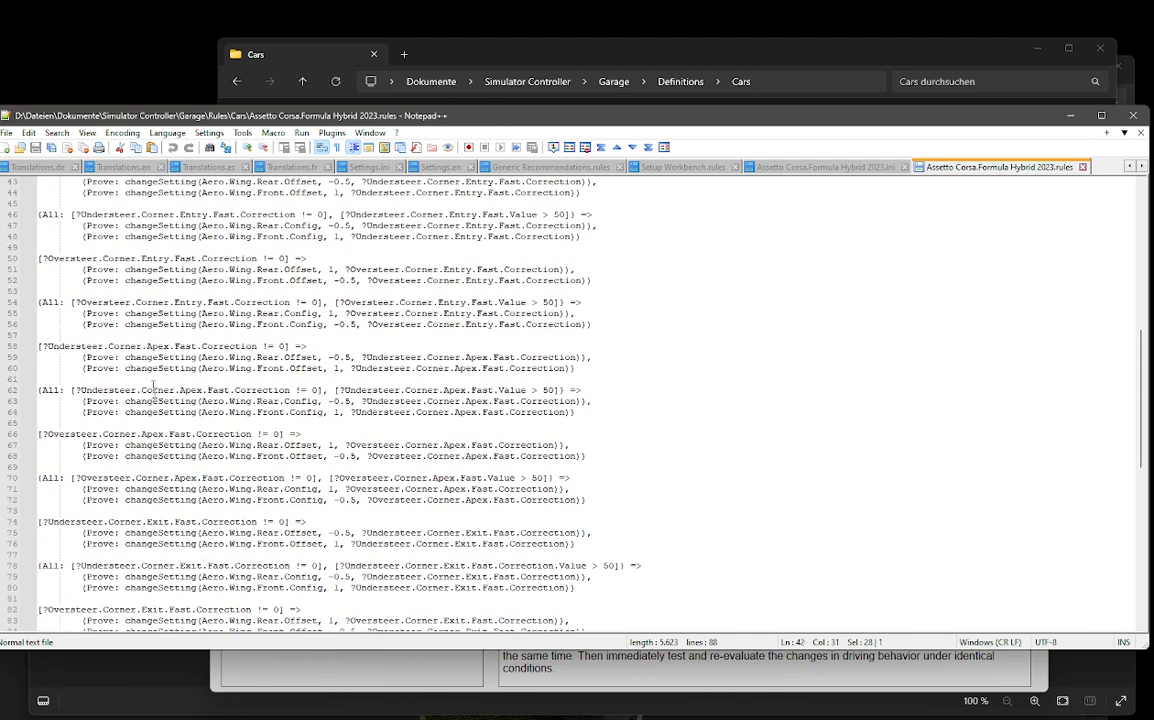
{"action": "scroll", "coordinate": [570, 400], "scroll_direction": "up", "scroll_amount": 3}
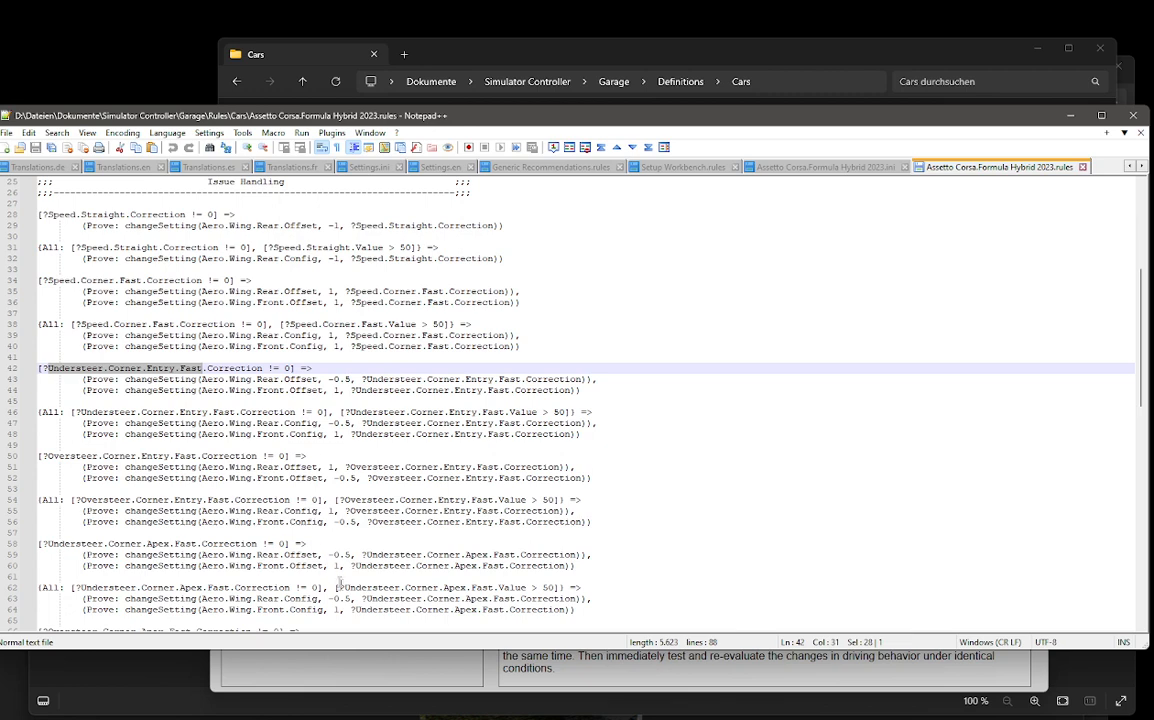
{"action": "left_click", "coordinate": [416, 683]}
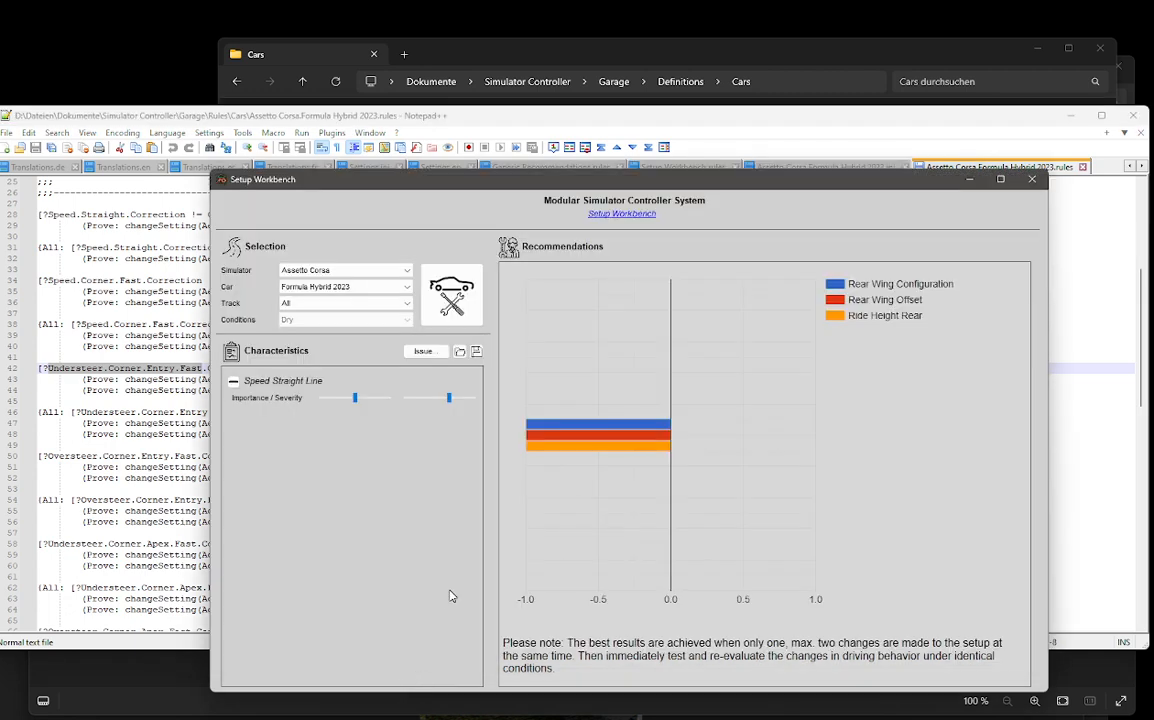
{"action": "left_click", "coordinate": [140, 360]}
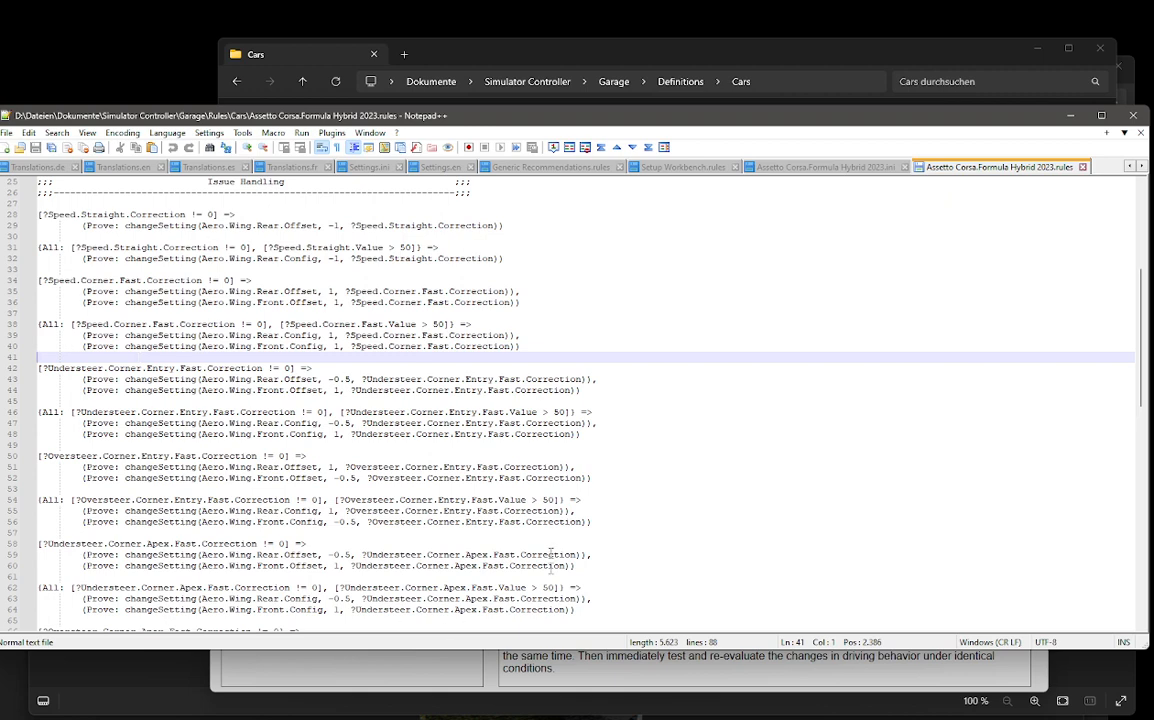
Step: In Setup Workbench, add the handling issue for oversteer on slow corner entry
{"action": "left_click", "coordinate": [470, 660]}
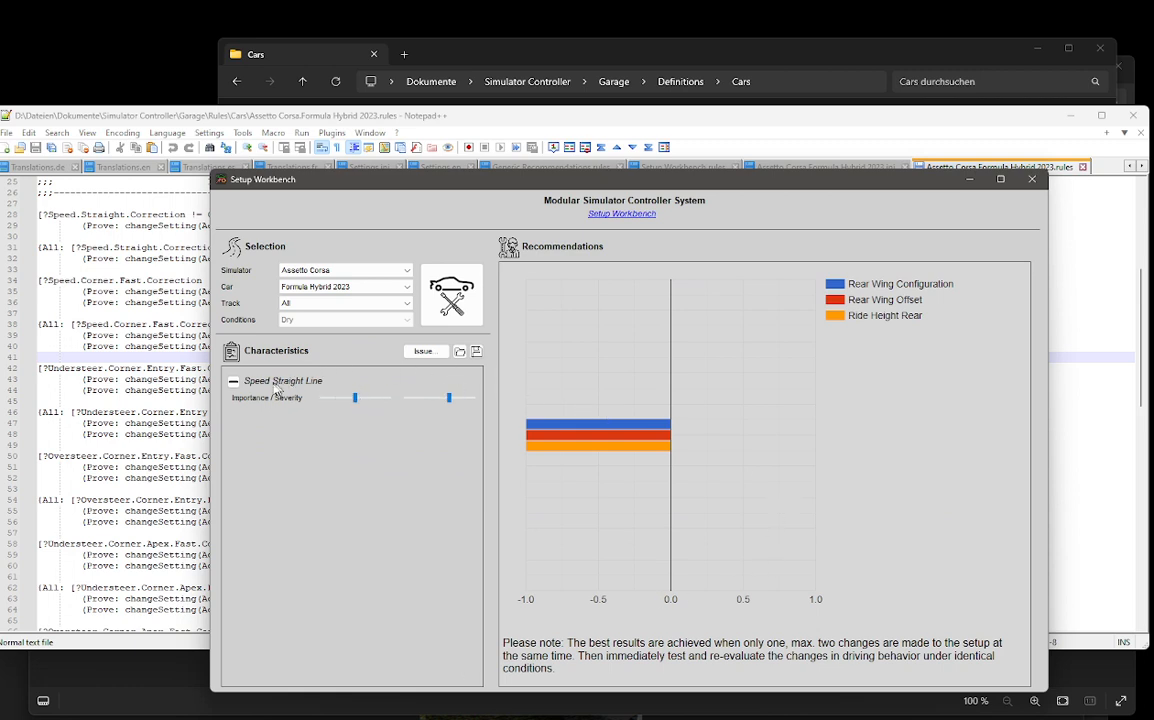
{"action": "left_click", "coordinate": [418, 351]}
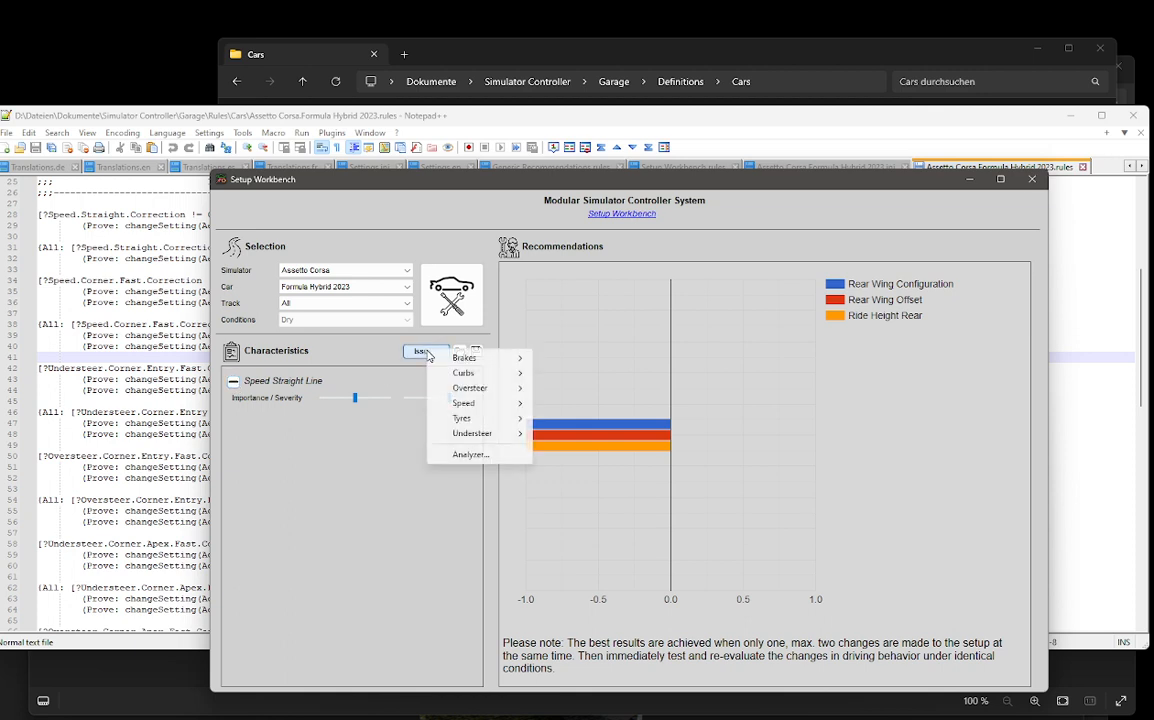
{"action": "mouse_move", "coordinate": [452, 390]}
{"action": "mouse_move", "coordinate": [592, 404]}
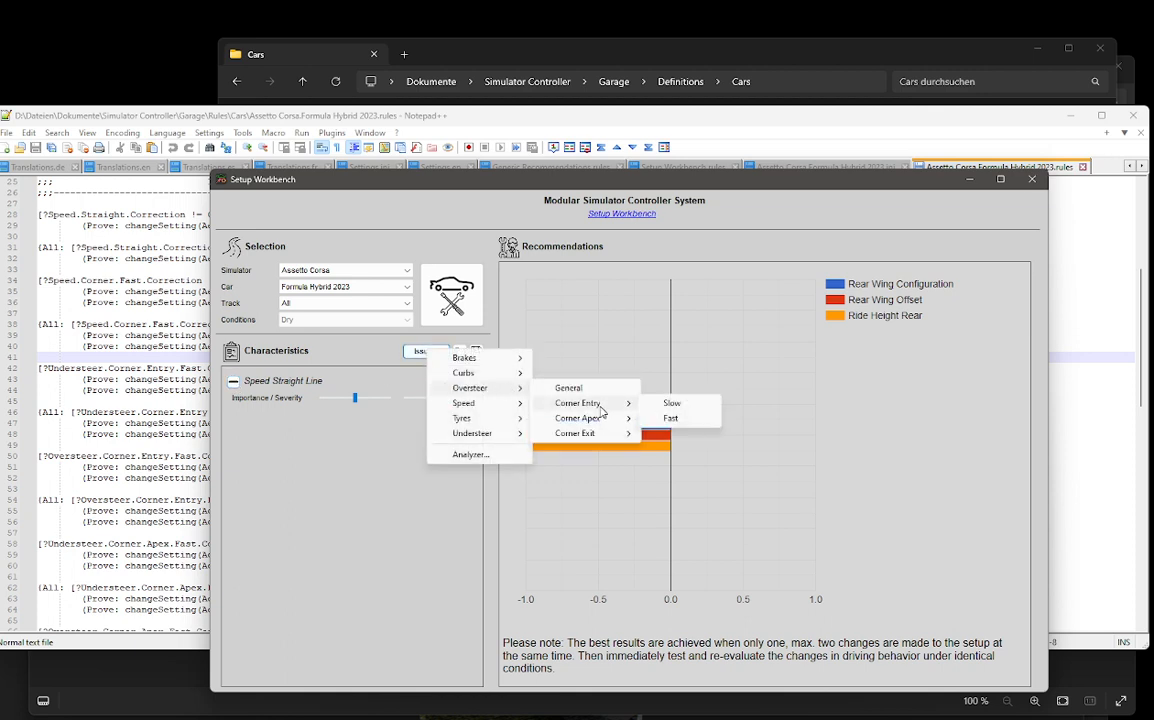
{"action": "left_click", "coordinate": [668, 403]}
Step: Add the issue for understeer on slow corner exit with high severity, and slightly lower the Oversteer Corner Entry Slow severity
{"action": "left_click", "coordinate": [440, 352]}
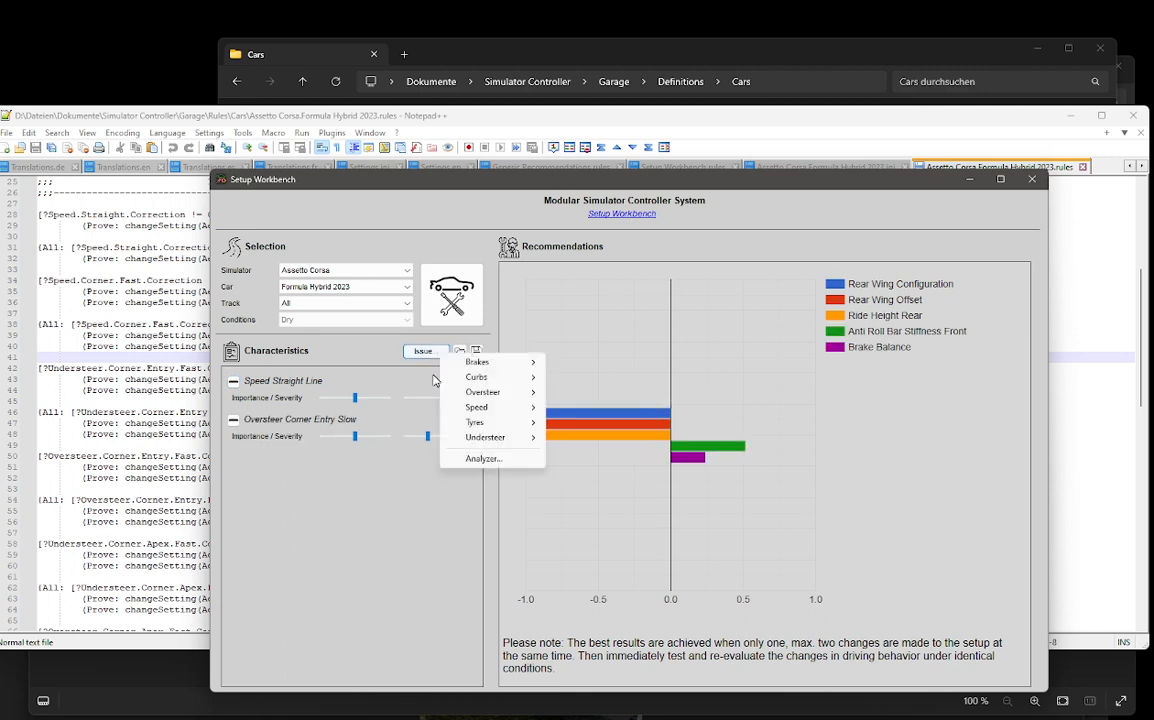
{"action": "mouse_move", "coordinate": [489, 425]}
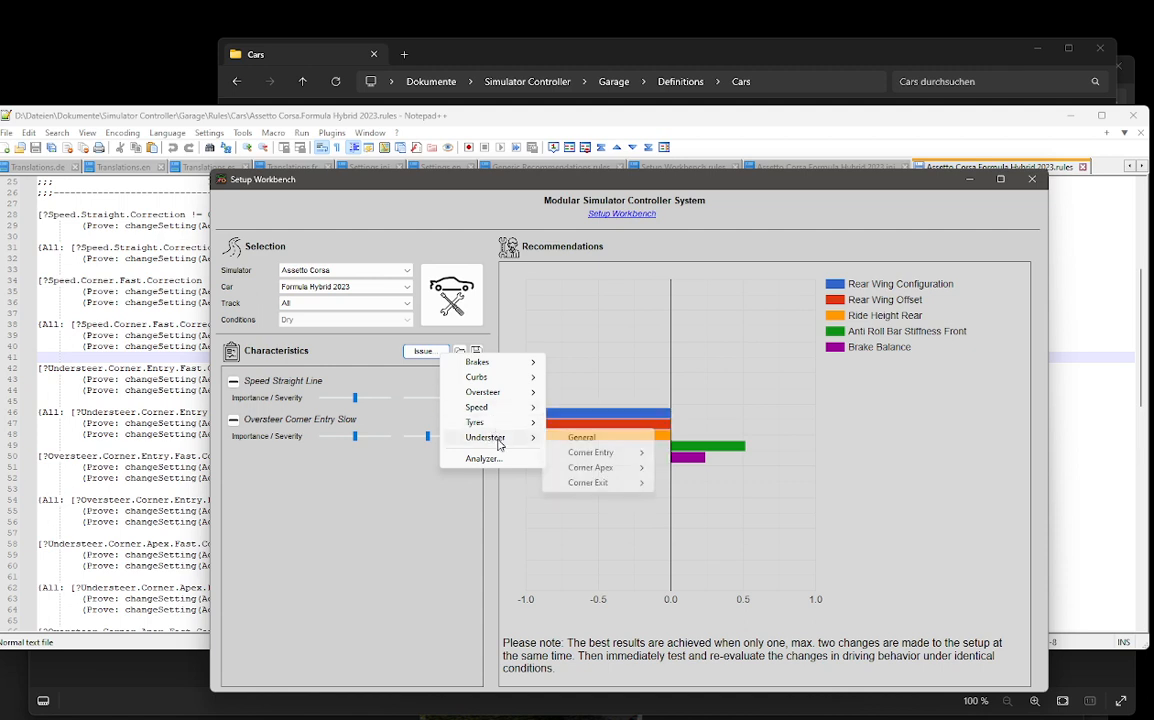
{"action": "mouse_move", "coordinate": [594, 485]}
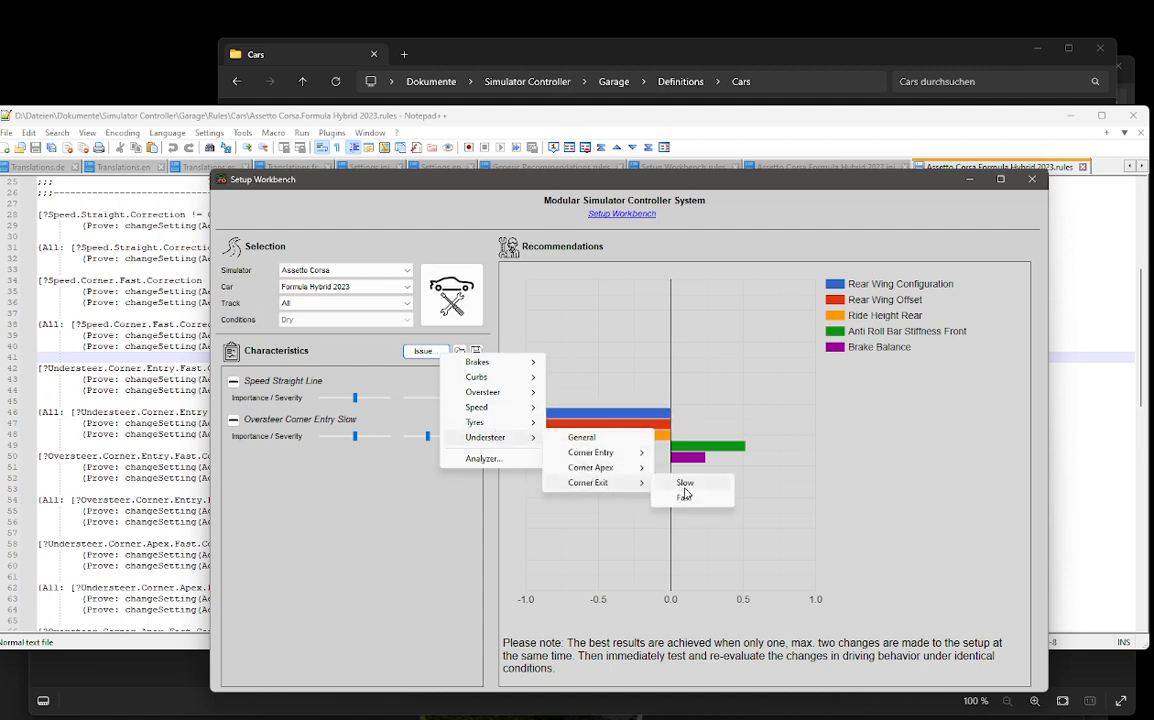
{"action": "left_click", "coordinate": [683, 482]}
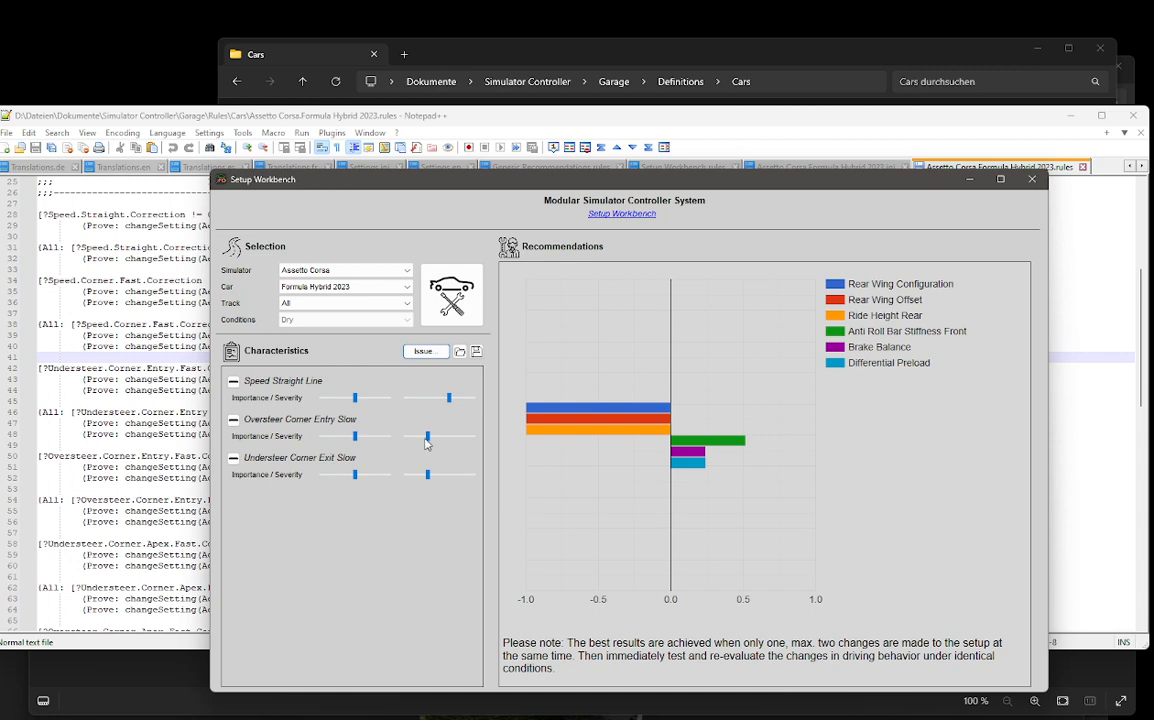
{"action": "left_click_drag", "start_coordinate": [429, 438], "coordinate": [461, 480]}
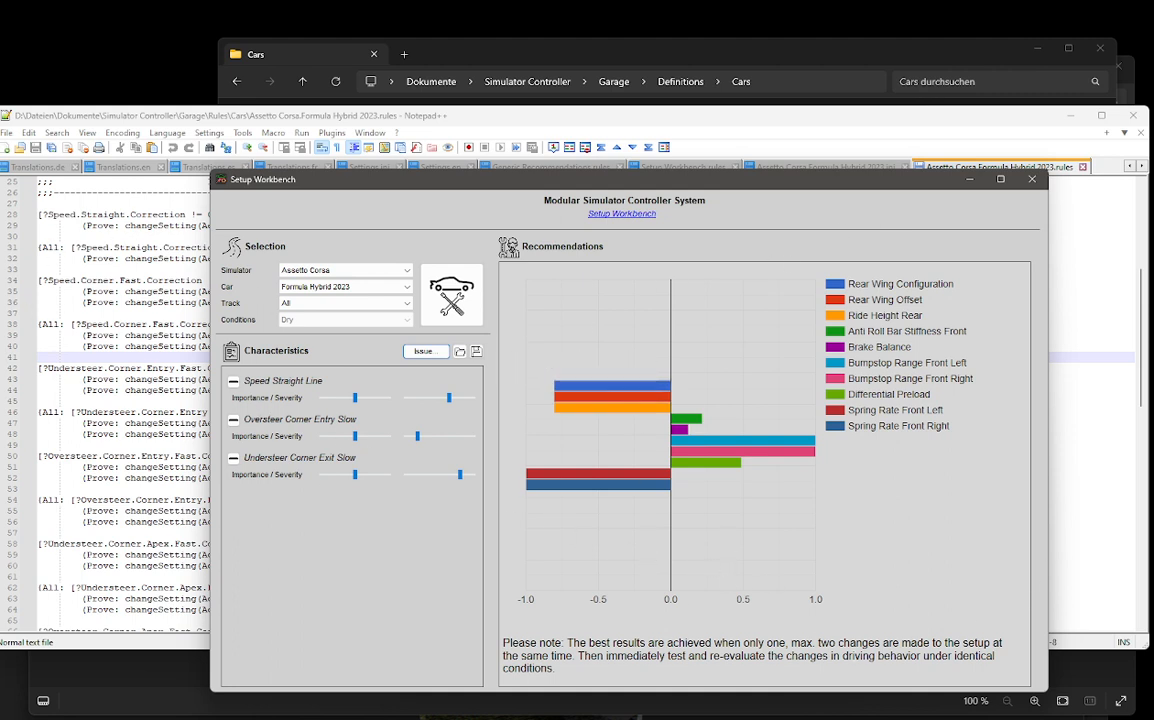
Step: Open the Setup Editor for the recommendations and load the setup named last from the generic folder
{"action": "left_click", "coordinate": [451, 295]}
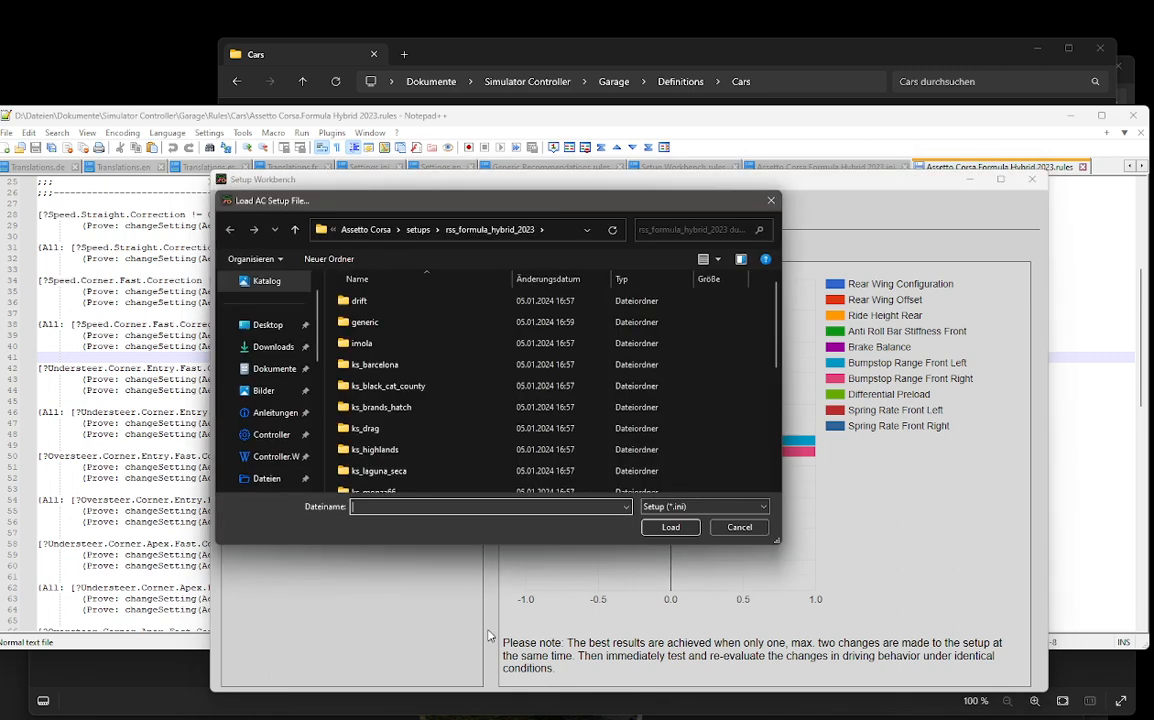
{"action": "scroll", "coordinate": [466, 466], "scroll_direction": "down", "scroll_amount": 4}
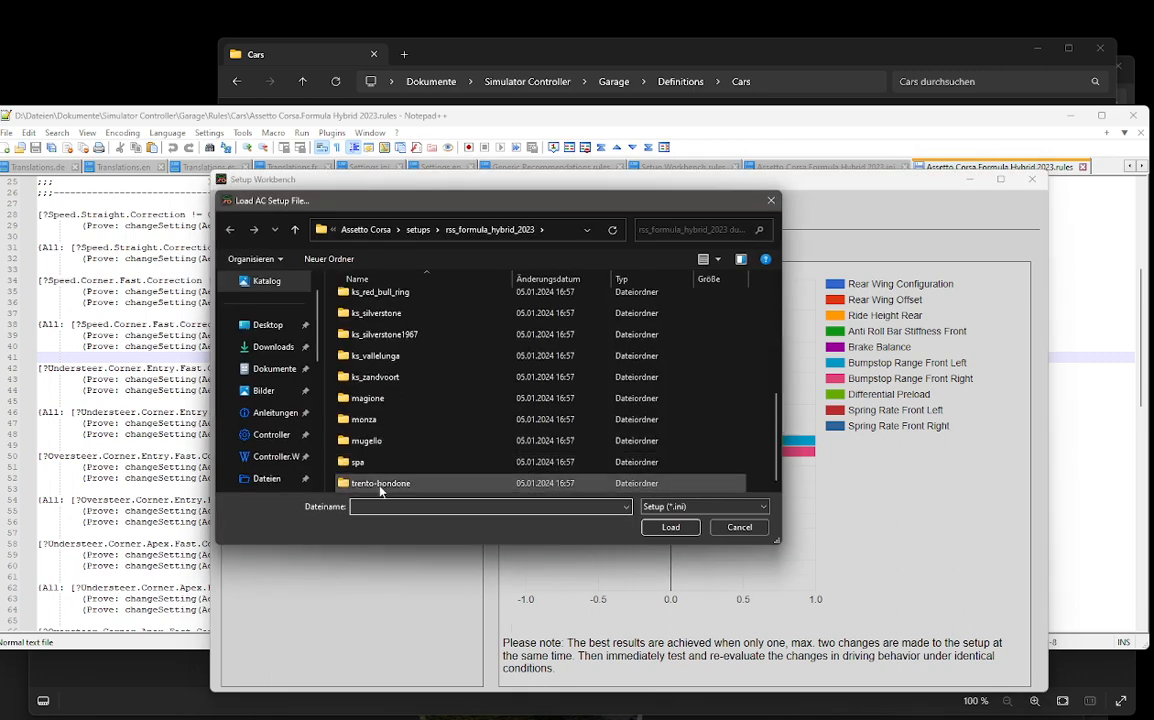
{"action": "scroll", "coordinate": [368, 441], "scroll_direction": "up", "scroll_amount": 5}
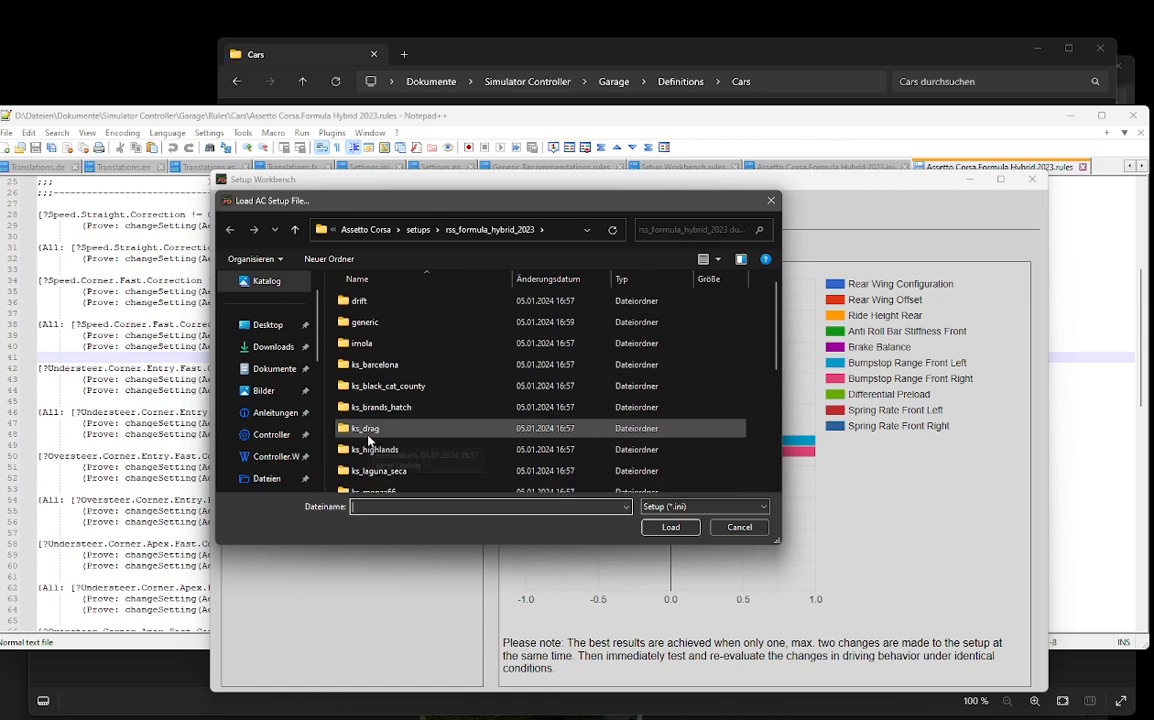
{"action": "double_click", "coordinate": [357, 323]}
{"action": "double_click", "coordinate": [362, 301]}
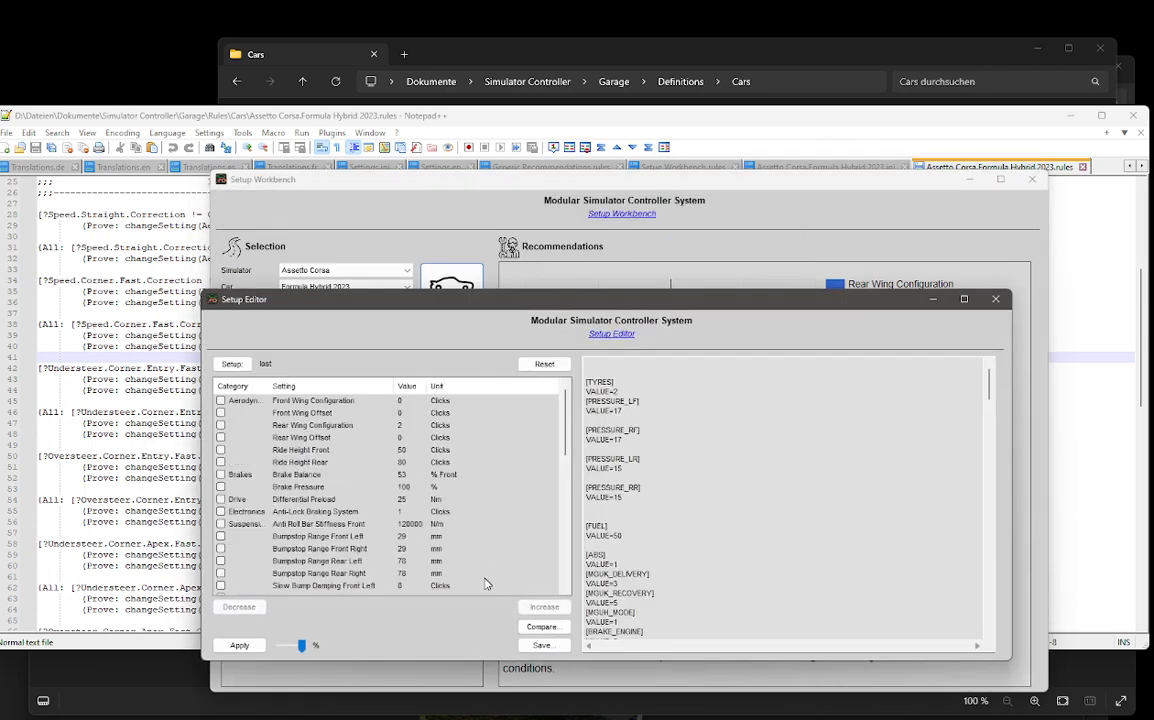
Step: Reduce the change percentage, apply the recommendations to the loaded setup, and review the modified settings
{"action": "left_click_drag", "start_coordinate": [301, 645], "coordinate": [286, 650]}
{"action": "left_click", "coordinate": [245, 647]}
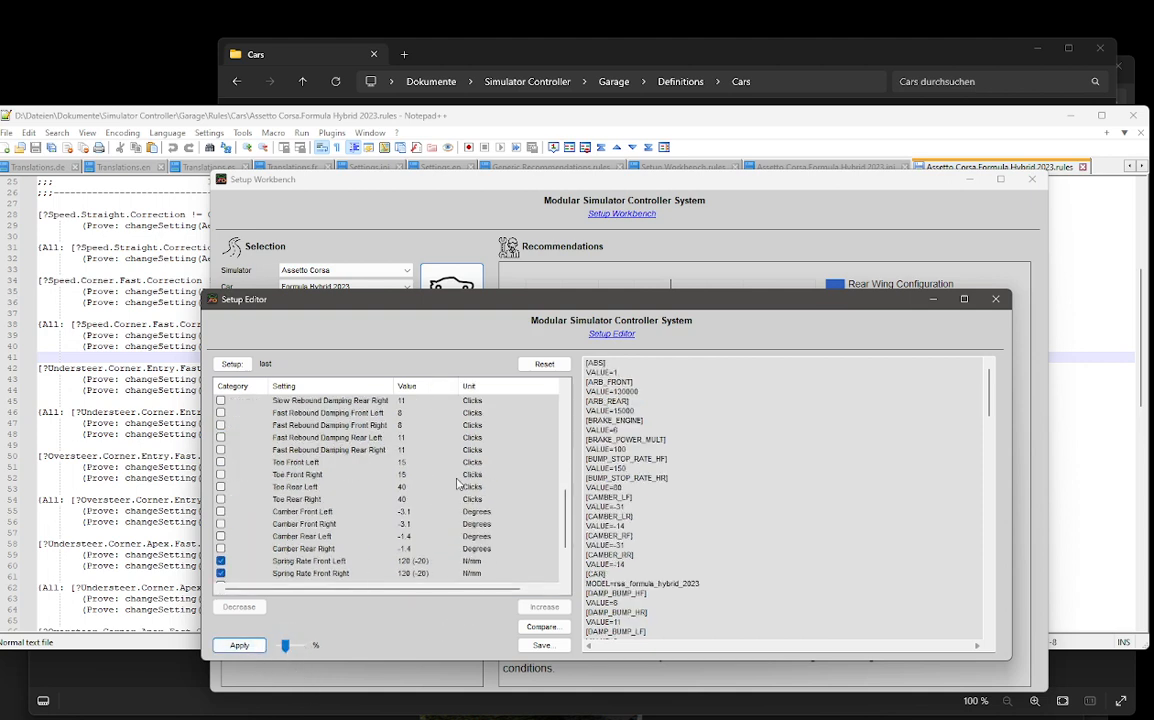
{"action": "scroll", "coordinate": [457, 487], "scroll_direction": "up", "scroll_amount": 1}
{"action": "scroll", "coordinate": [457, 487], "scroll_direction": "up", "scroll_amount": 6}
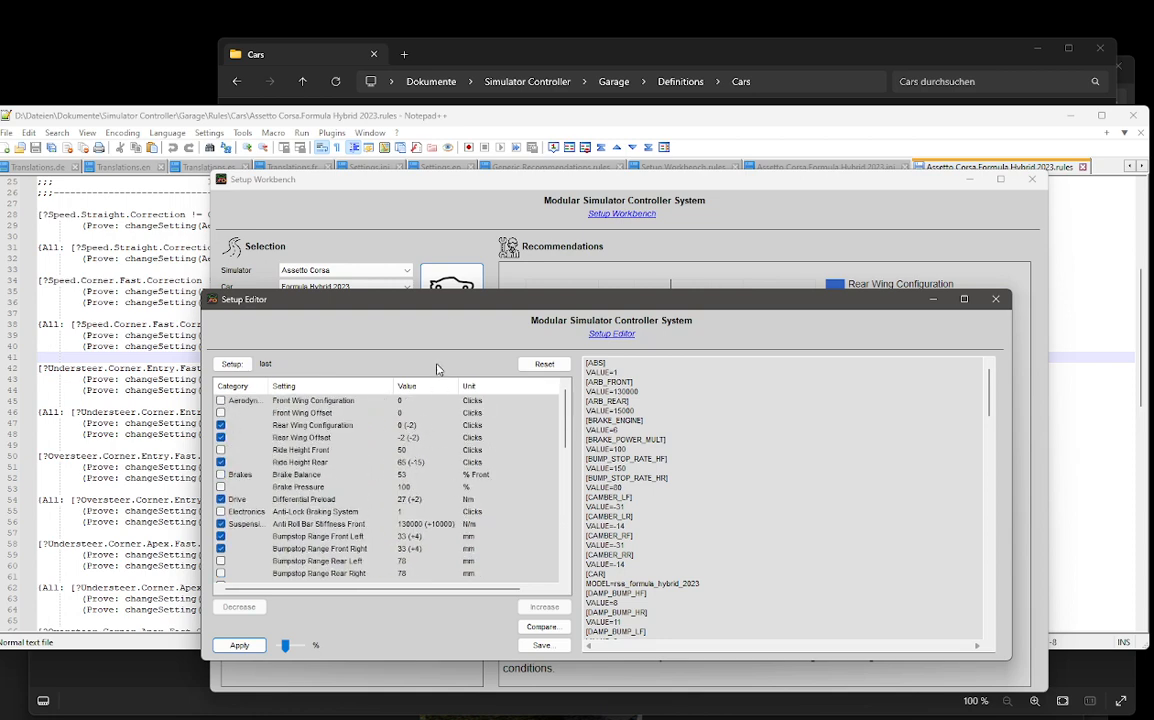
Step: Move the Setup Editor aside to compare its changed values with the listed issues, and close it without saving
{"action": "left_click_drag", "start_coordinate": [445, 306], "coordinate": [688, 267]}
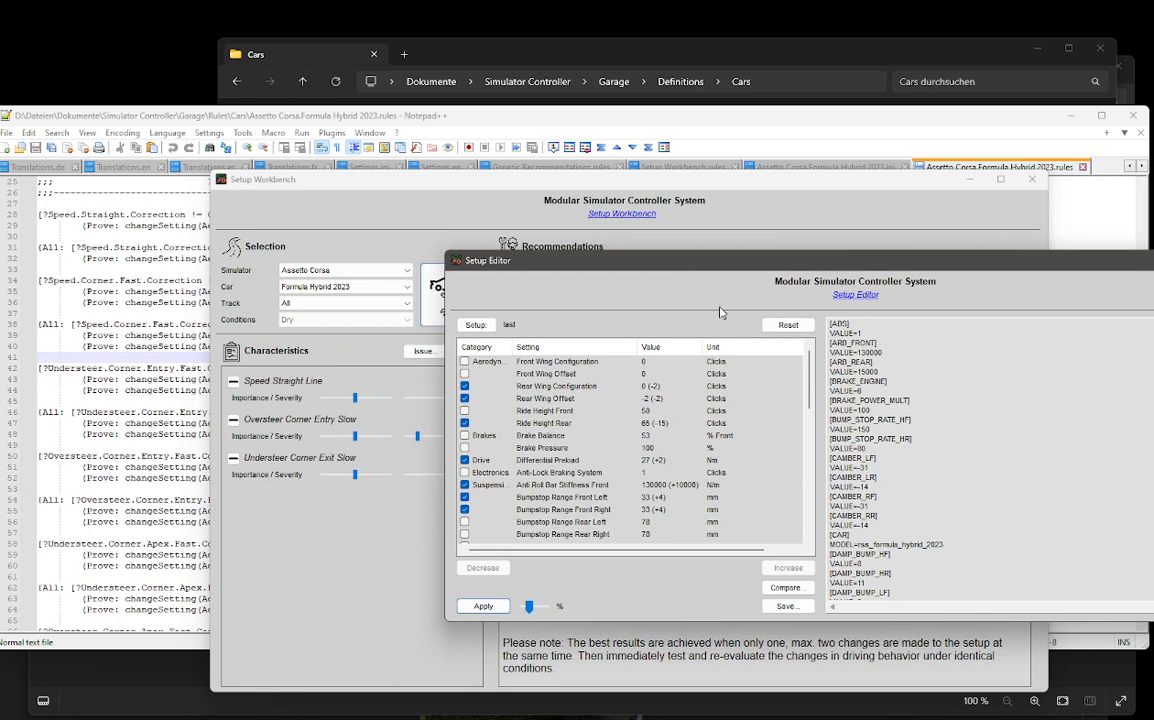
{"action": "left_click_drag", "start_coordinate": [705, 270], "coordinate": [551, 176]}
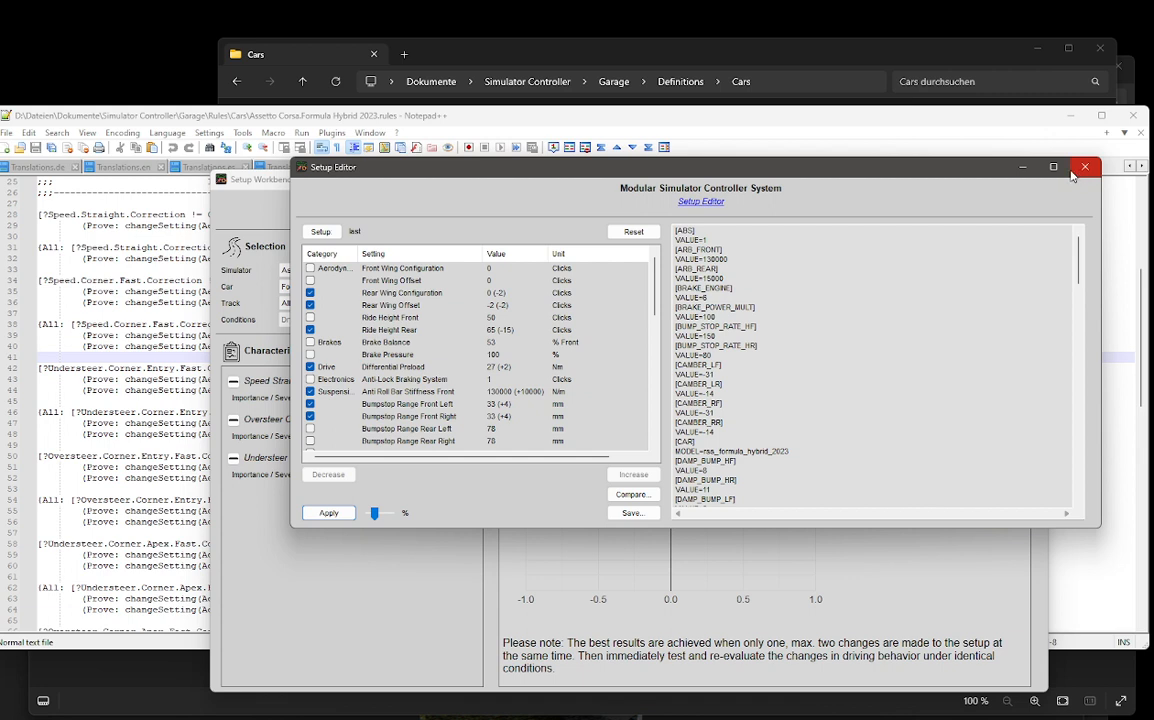
{"action": "left_click", "coordinate": [1075, 172]}
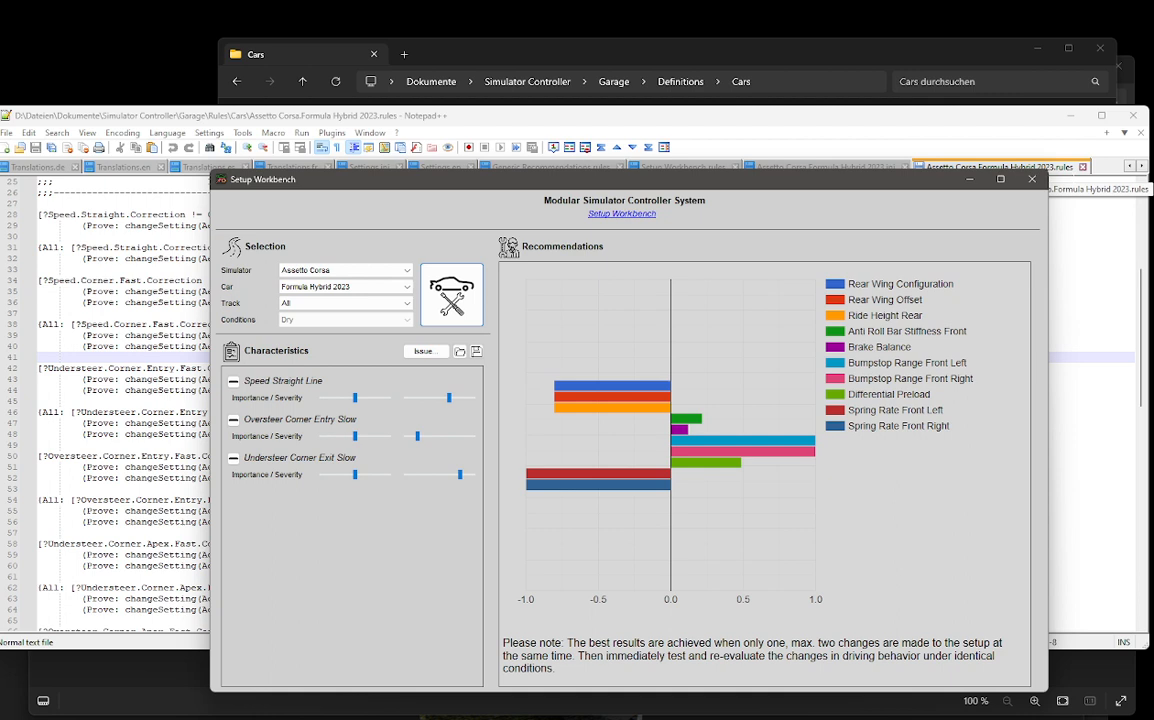
Step: In Notepad++, highlight the issue handling rules from Speed.Straight through Oversteer.Corner.Entry.Fast and review them
{"action": "scroll", "coordinate": [1085, 270], "scroll_direction": "up", "scroll_amount": 1}
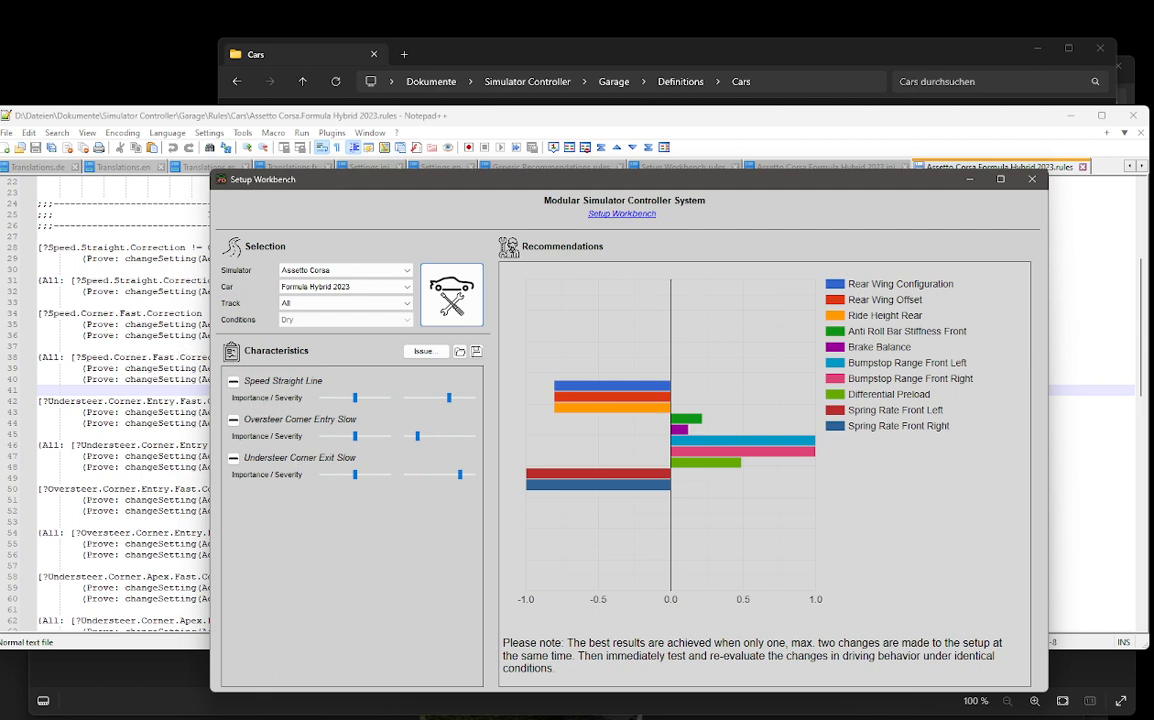
{"action": "left_click", "coordinate": [424, 353]}
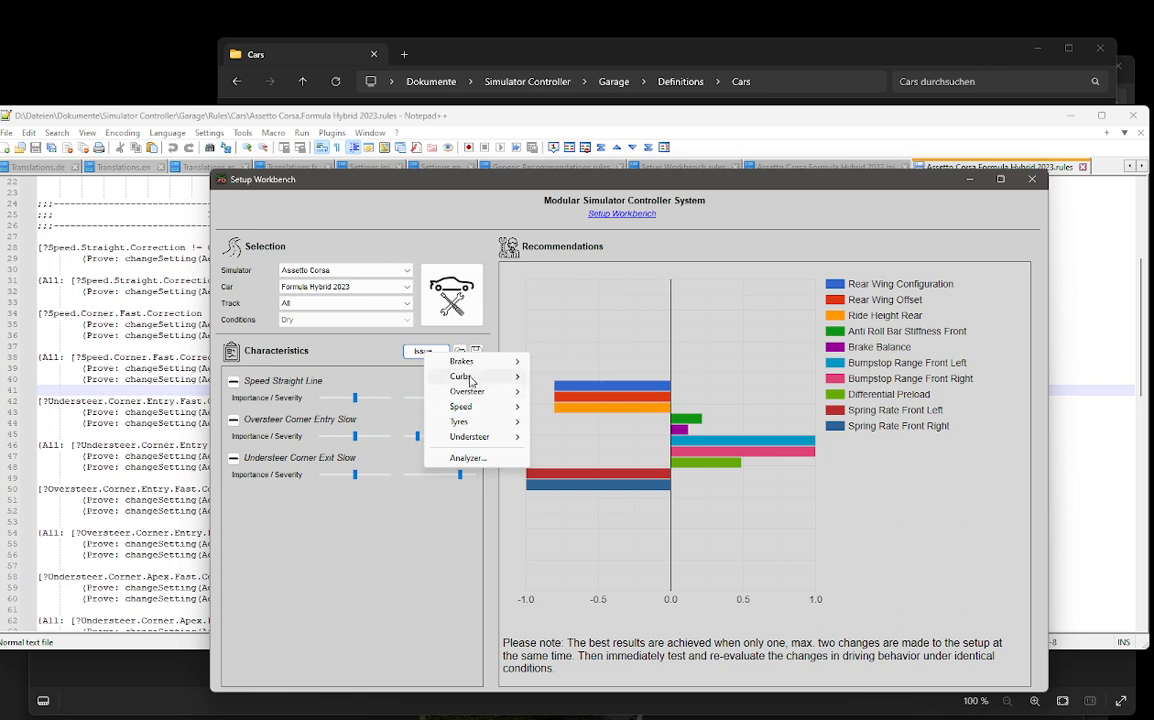
{"action": "left_click", "coordinate": [147, 401]}
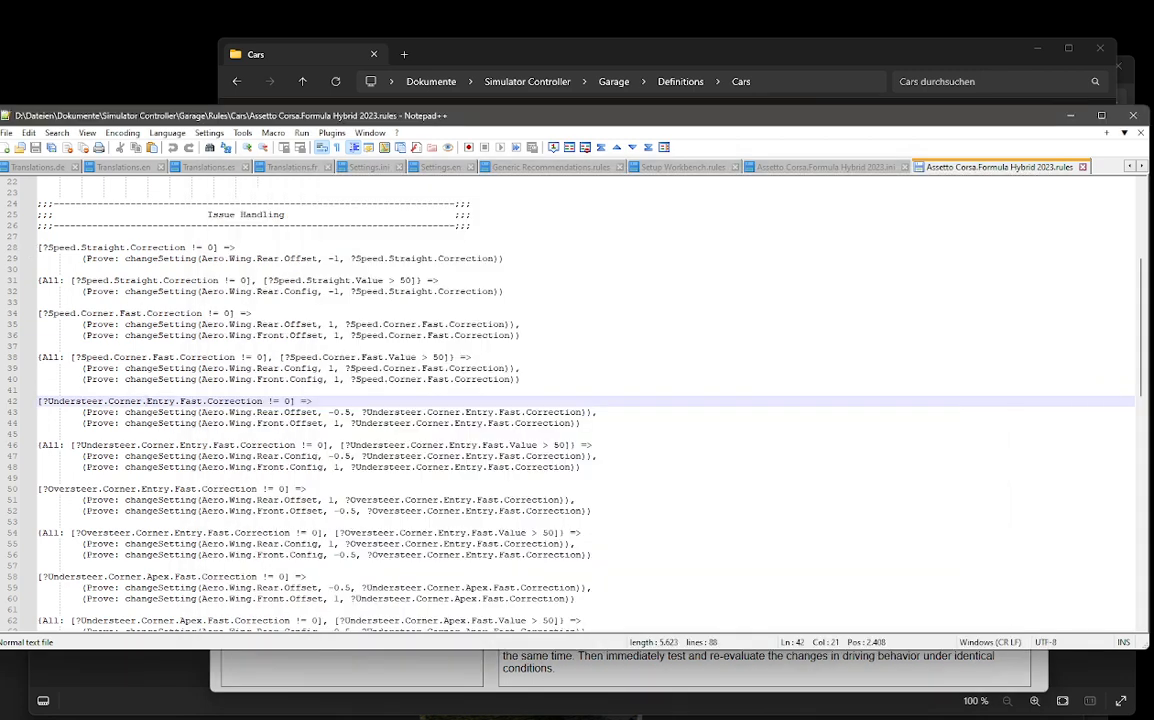
{"action": "left_click_drag", "start_coordinate": [41, 247], "coordinate": [546, 258]}
{"action": "scroll", "coordinate": [546, 258], "scroll_direction": "up", "scroll_amount": 3}
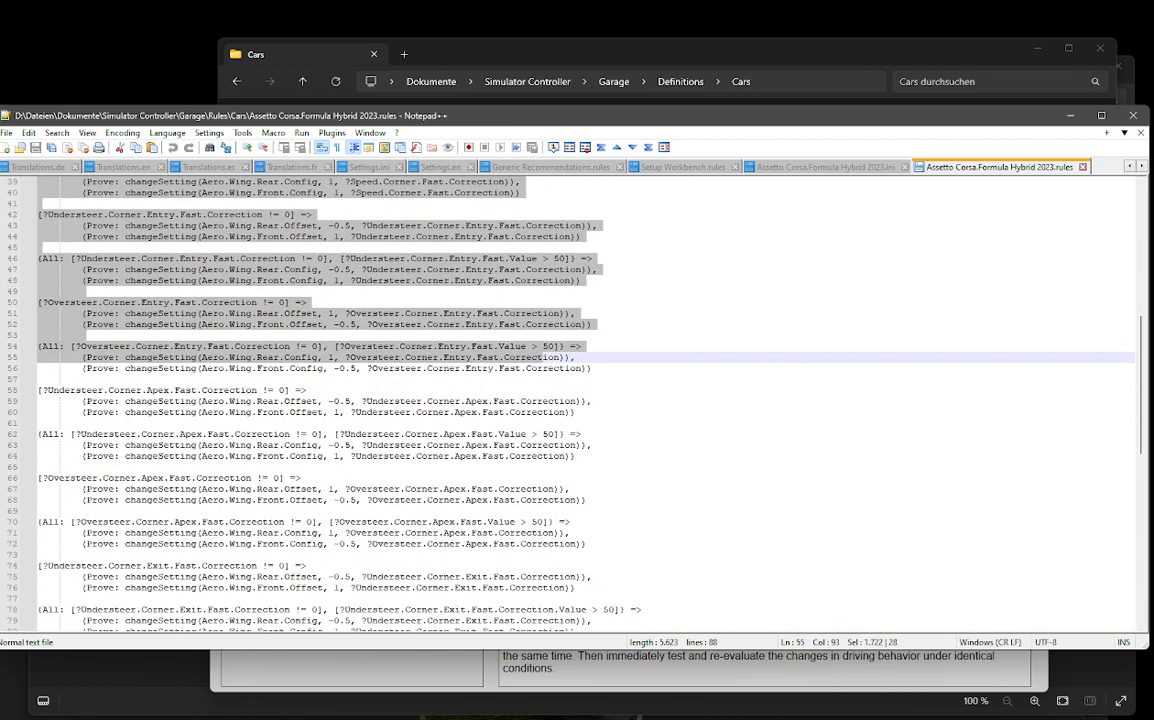
{"action": "scroll", "coordinate": [545, 358], "scroll_direction": "up", "scroll_amount": 6}
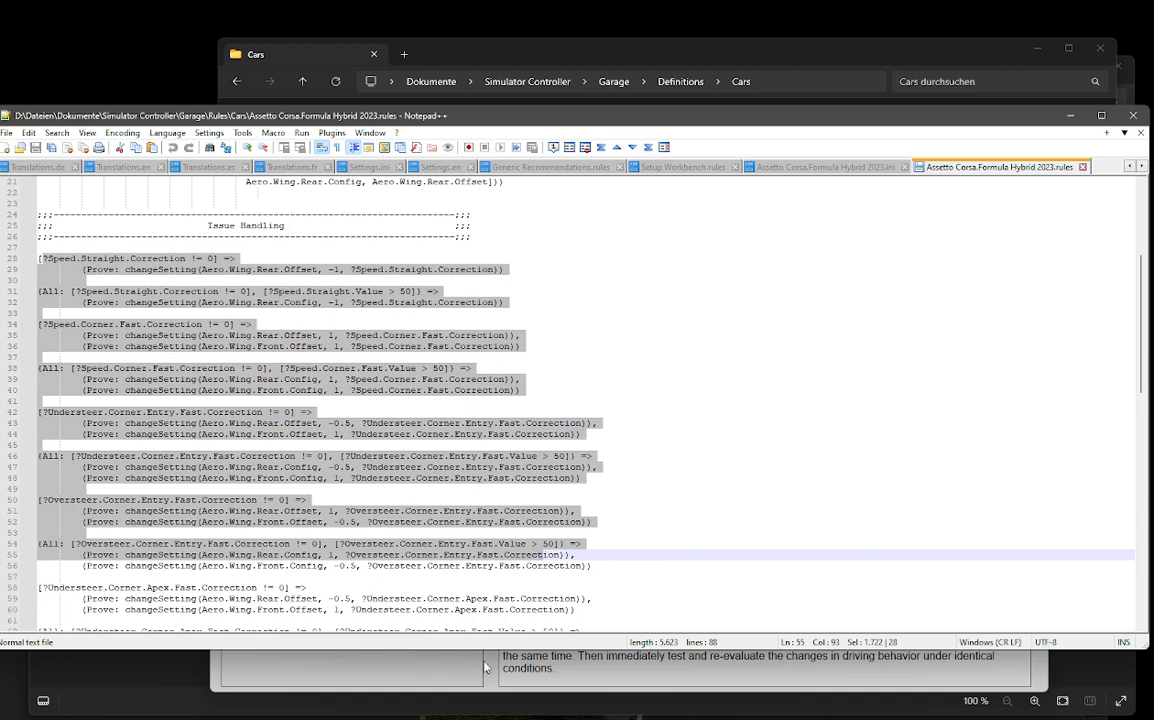
Step: In Setup Workbench, view the available issue categories and inspect the recommendations chart
{"action": "left_click", "coordinate": [498, 667]}
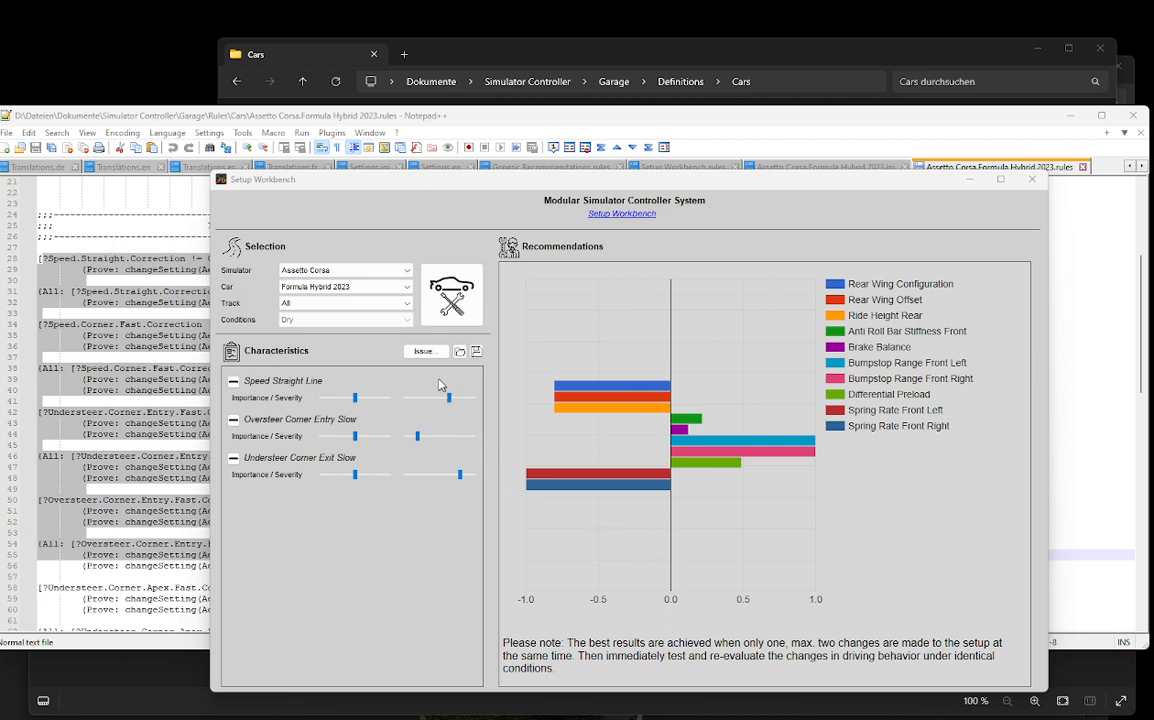
{"action": "left_click", "coordinate": [425, 352]}
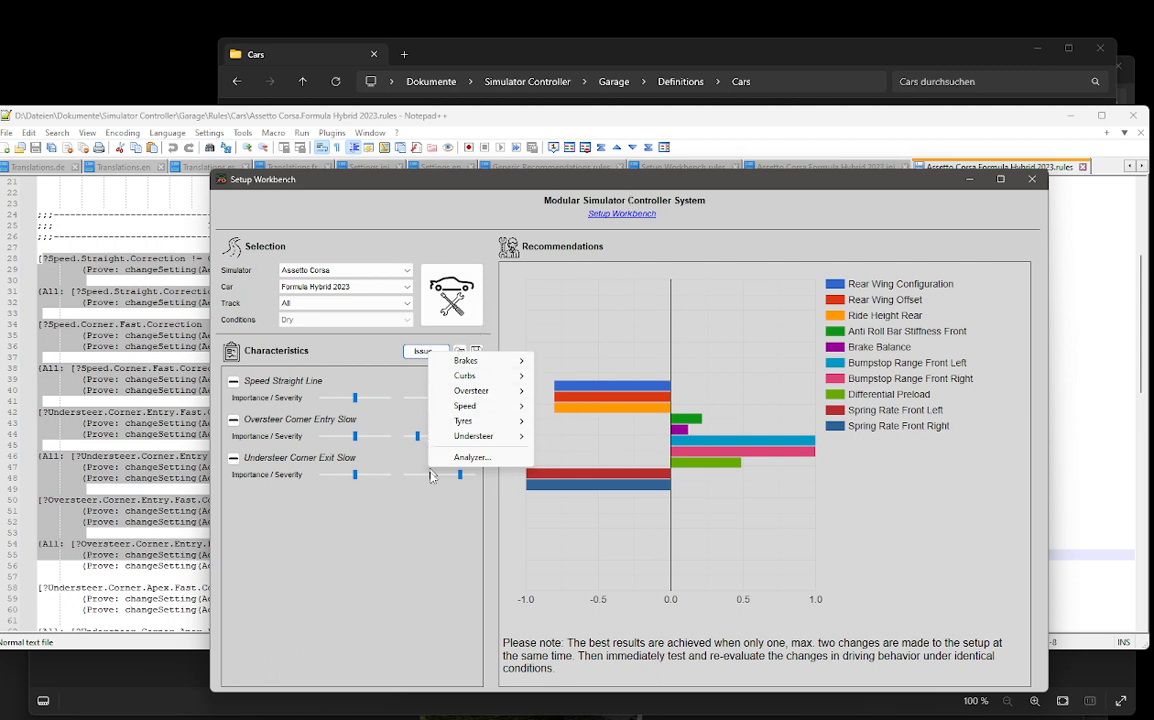
{"action": "left_click", "coordinate": [463, 548]}
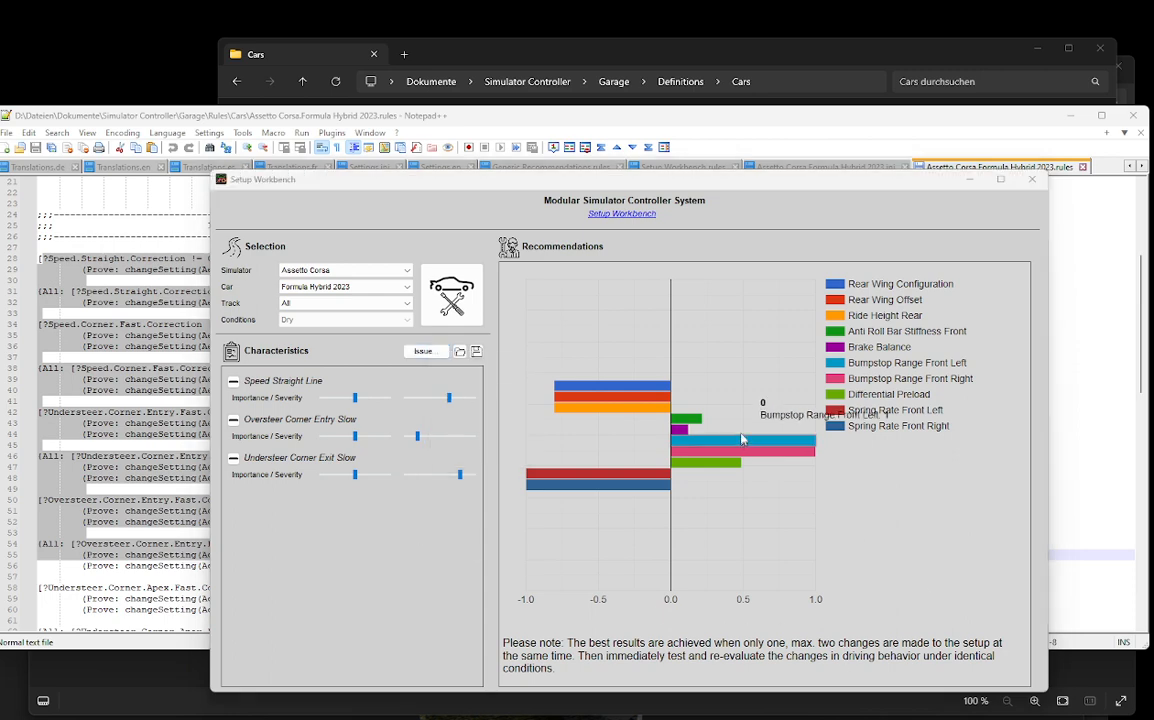
Step: In Notepad++, close the Assetto Corsa.Formula Hybrid 2023 .ini and .rules files
{"action": "left_click", "coordinate": [815, 135]}
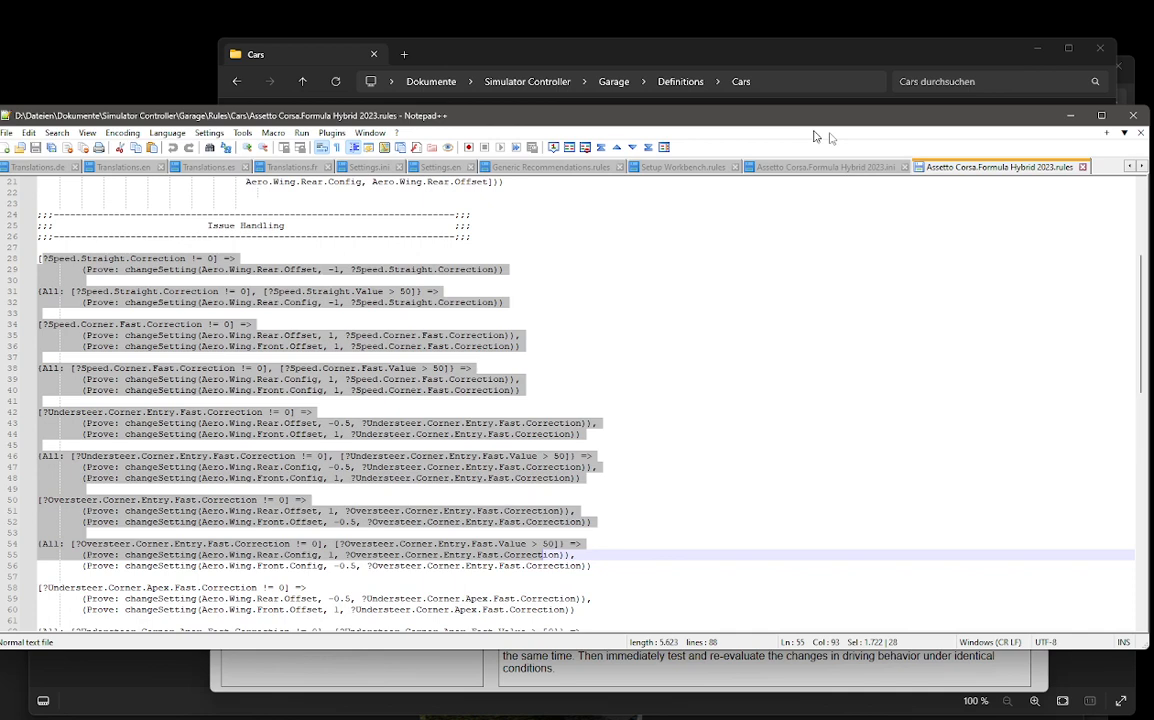
{"action": "left_click", "coordinate": [905, 167]}
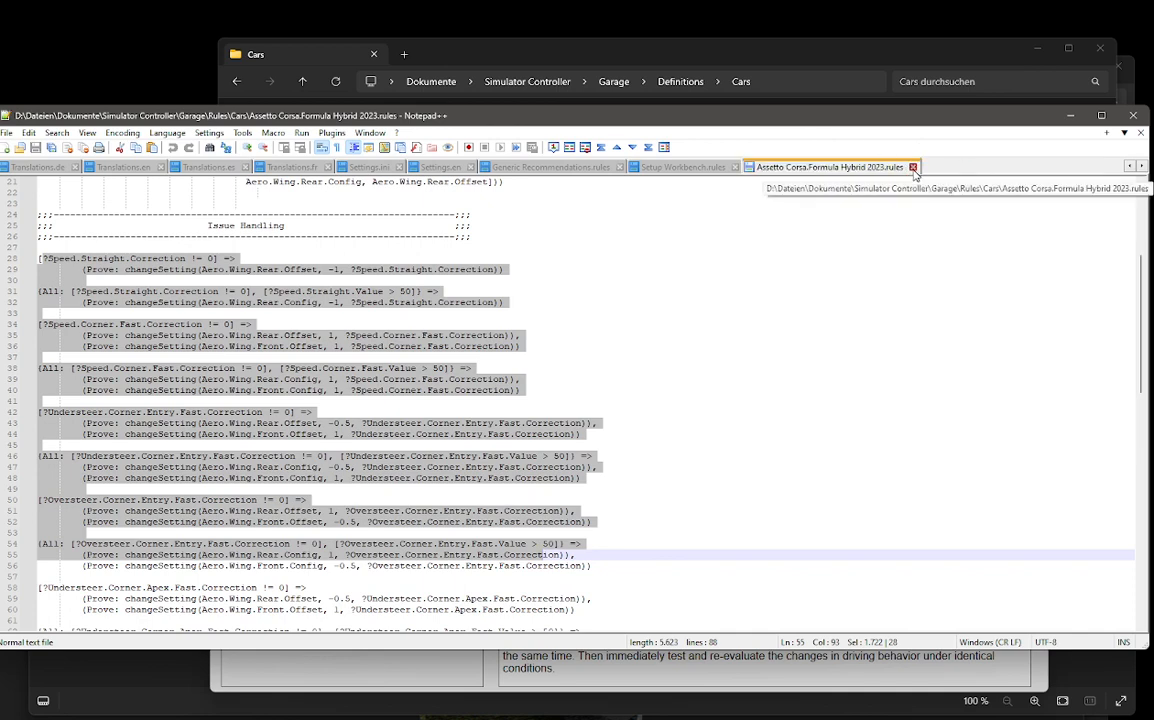
{"action": "left_click", "coordinate": [907, 167]}
Step: In File Explorer, replace Assetto Corsa.Formula Hybrid 2023.ini in the Definitions Cars folder with a copy from another folder
{"action": "left_click", "coordinate": [850, 72]}
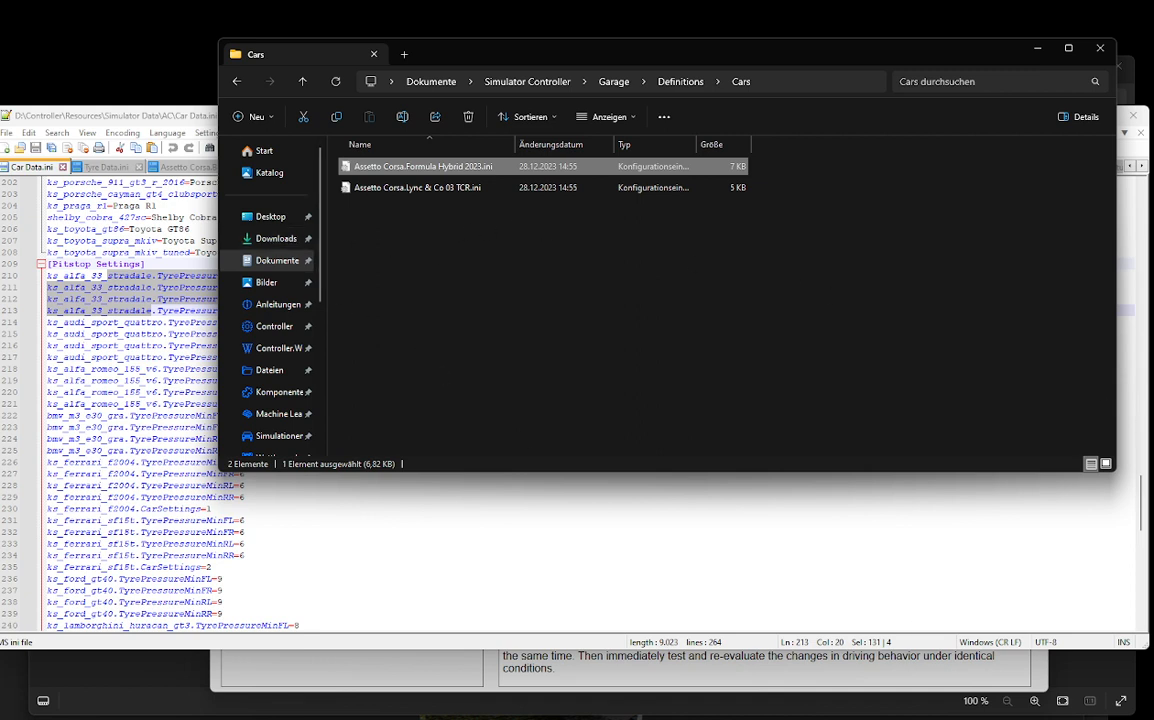
{"action": "double_click", "coordinate": [423, 167]}
{"action": "left_click_drag", "start_coordinate": [893, 557], "coordinate": [585, 292]}
{"action": "left_click", "coordinate": [580, 271]}
Step: Go to the Garage Rules Cars folder and replace Assetto Corsa.Formula Hybrid 2023.rules with the copy from Step 5
{"action": "left_click", "coordinate": [614, 81]}
{"action": "double_click", "coordinate": [445, 197]}
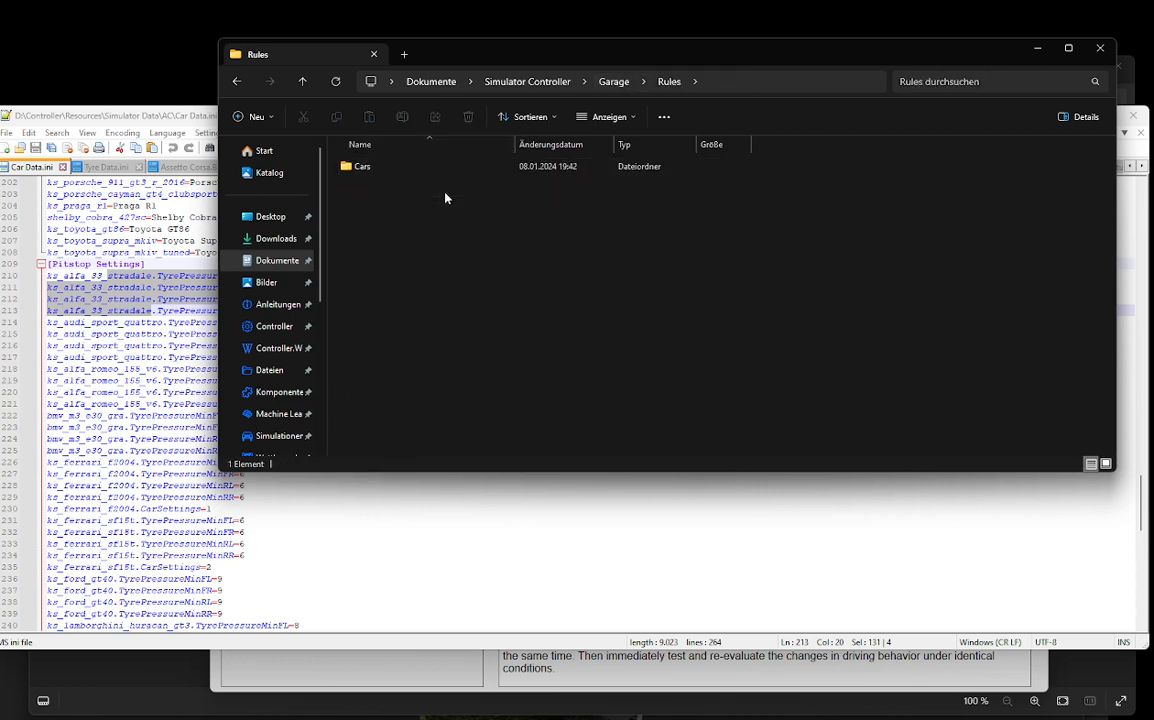
{"action": "double_click", "coordinate": [447, 170]}
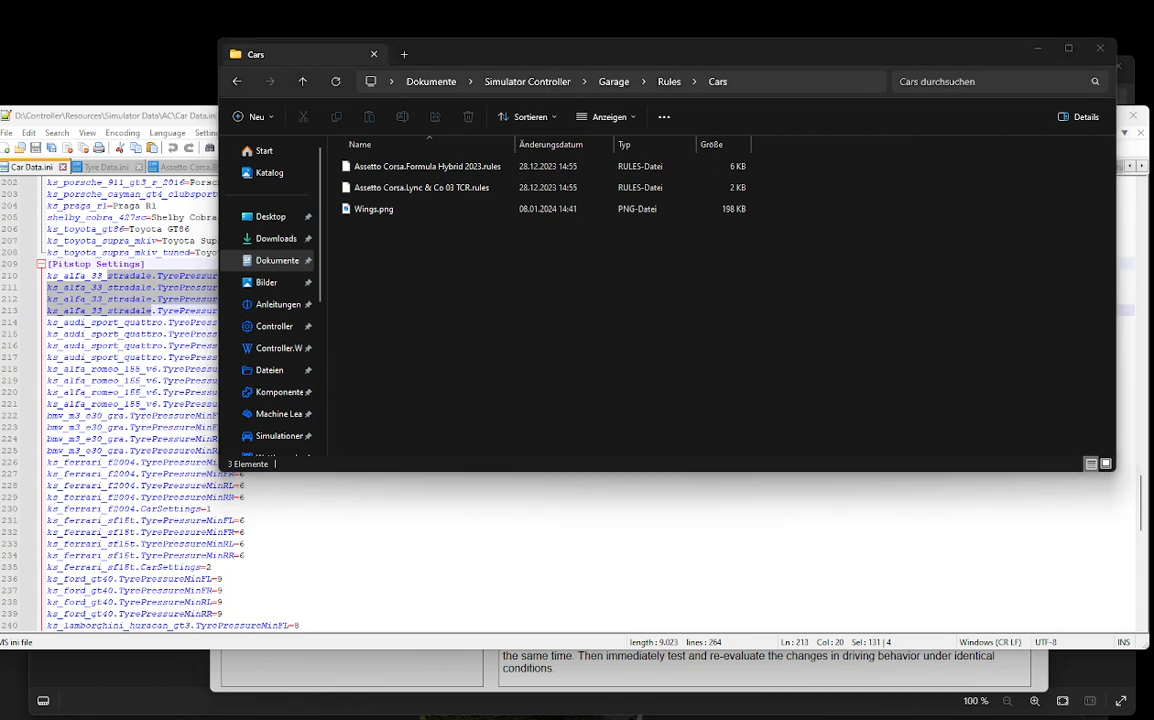
{"action": "left_click_drag", "start_coordinate": [845, 628], "coordinate": [640, 356]}
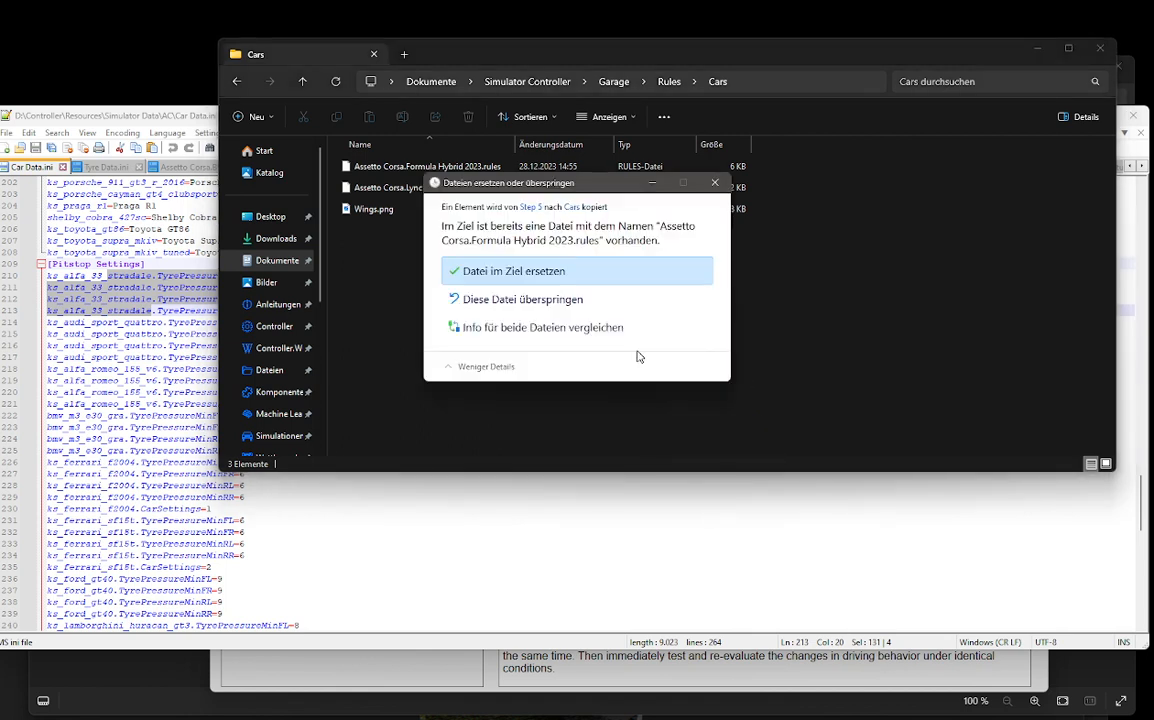
{"action": "left_click", "coordinate": [520, 271]}
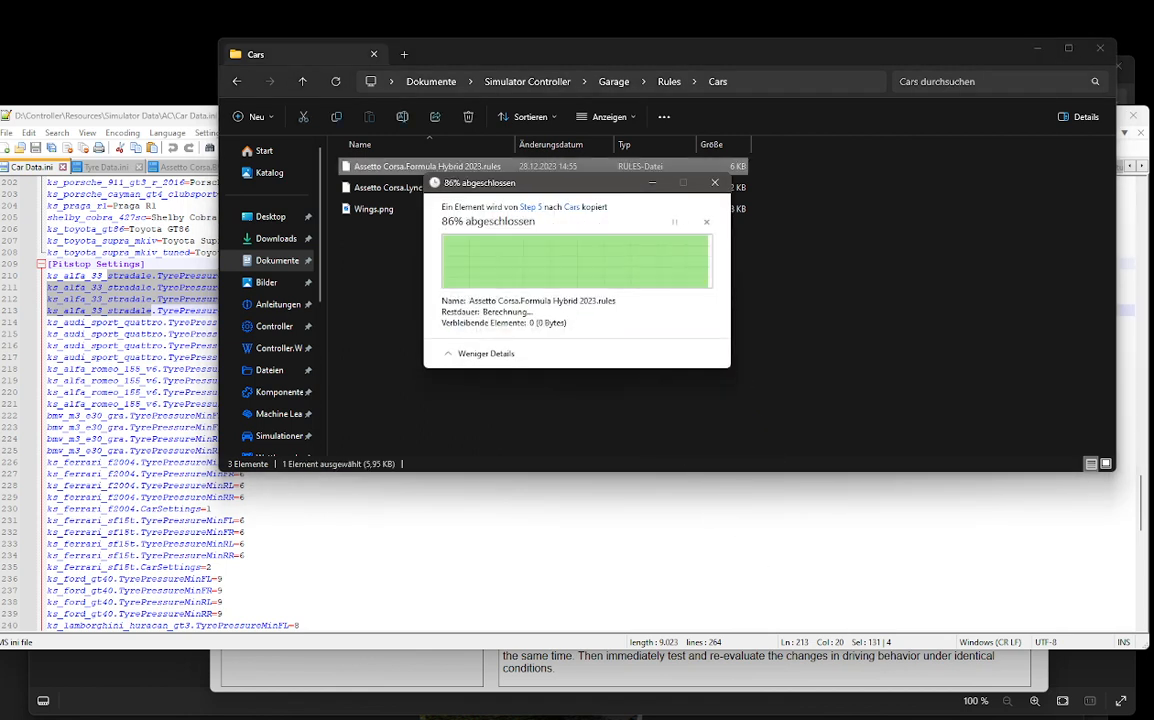
Step: In Setup Workbench, reload the car by switching to Lotus Exige V6 Cup and back to Formula Hybrid 2023
{"action": "left_click", "coordinate": [474, 684]}
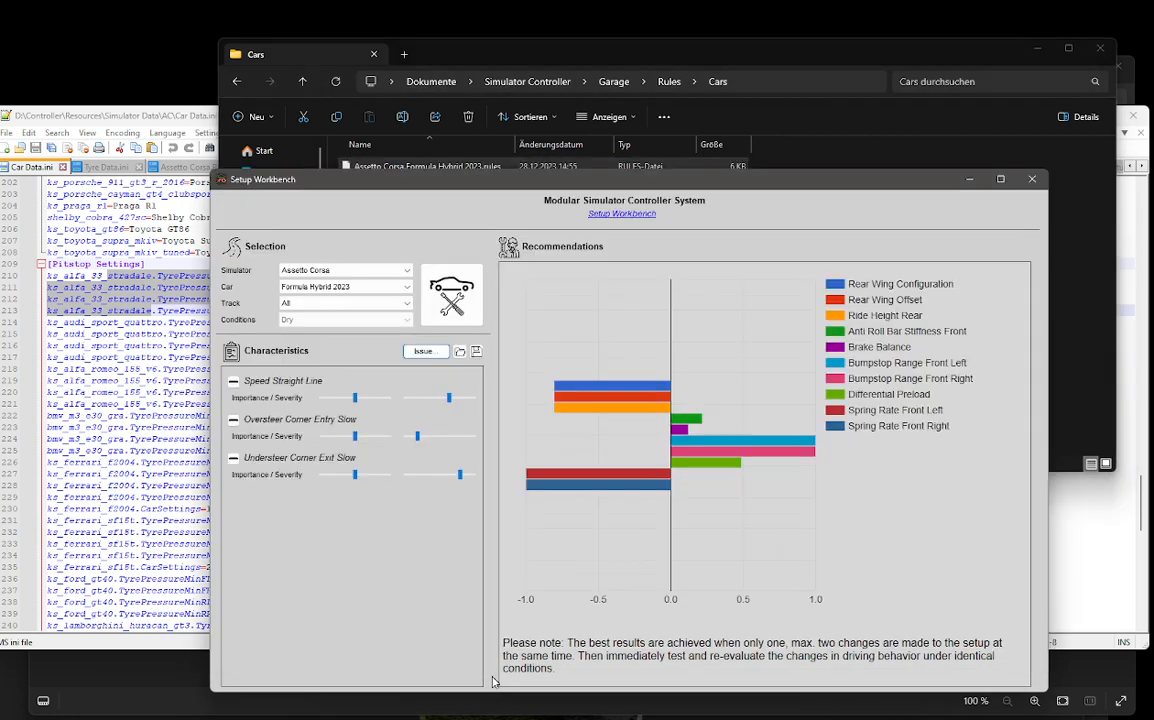
{"action": "left_click", "coordinate": [318, 287]}
{"action": "left_click", "coordinate": [318, 310]}
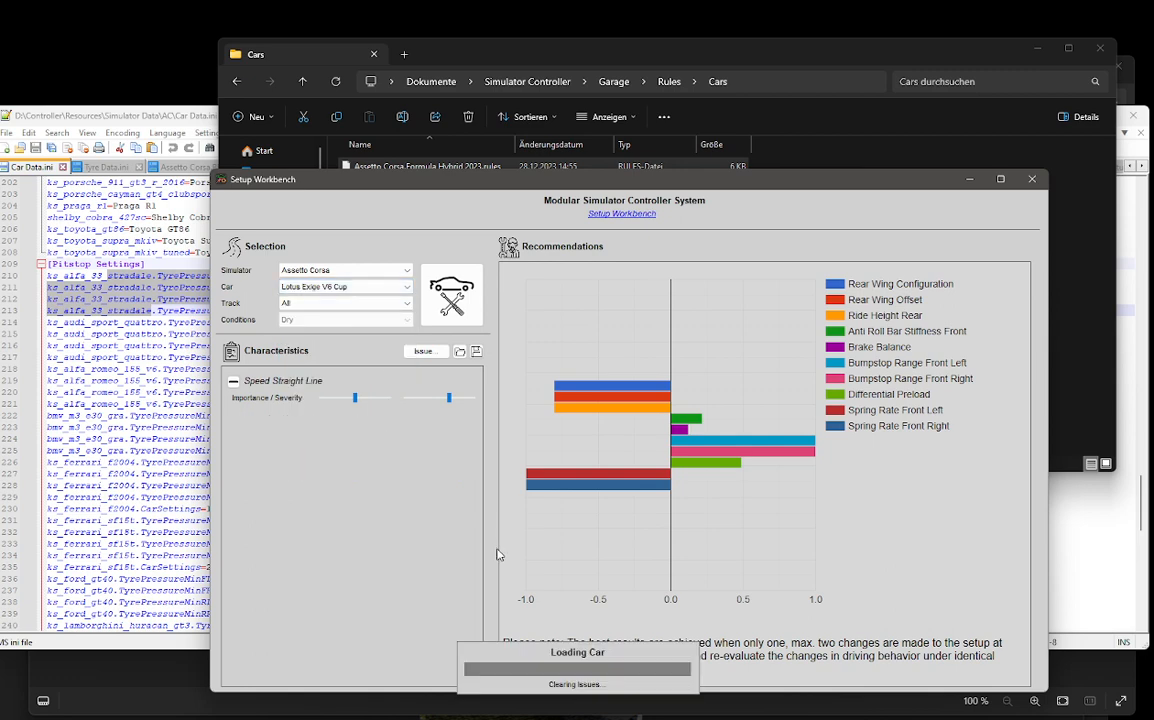
{"action": "left_click", "coordinate": [320, 288]}
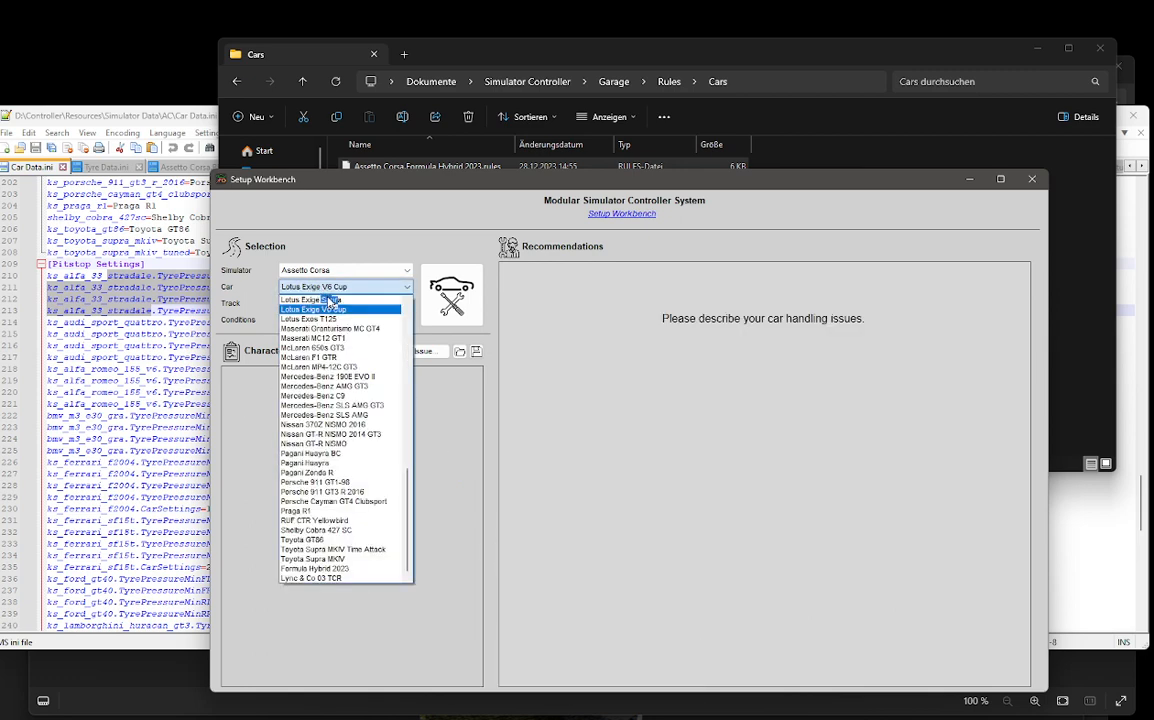
{"action": "left_click", "coordinate": [345, 568]}
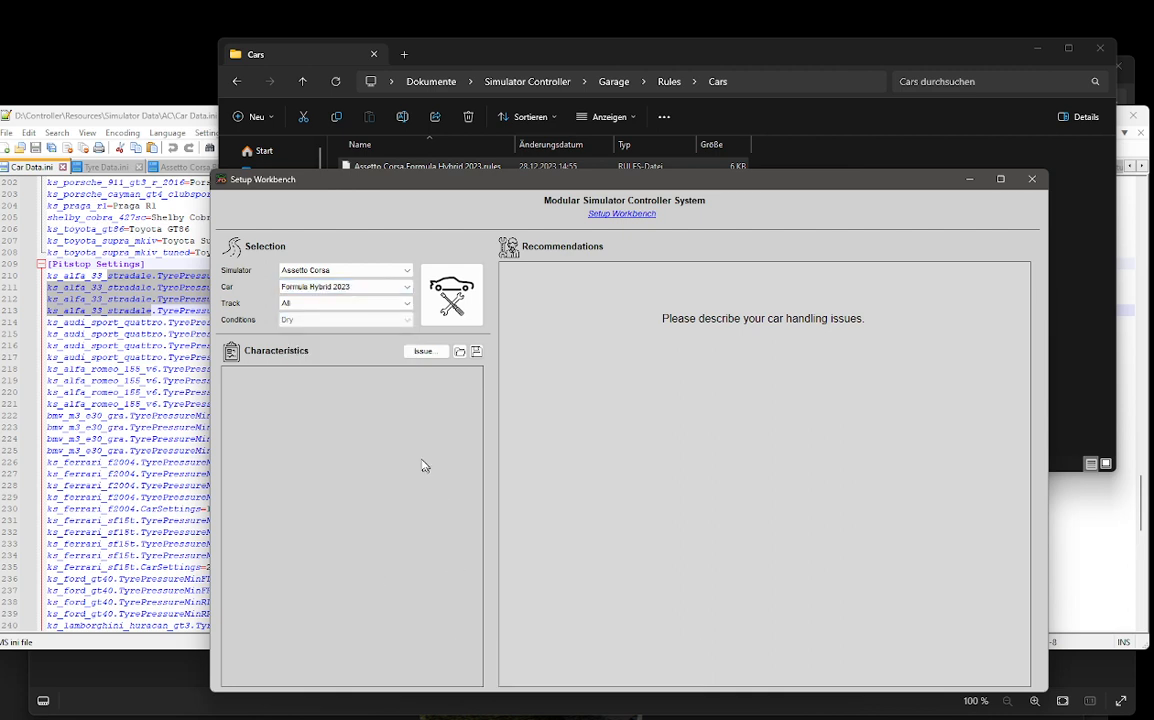
Step: View the usage options in the Battery issue category without adding an issue
{"action": "left_click", "coordinate": [421, 353]}
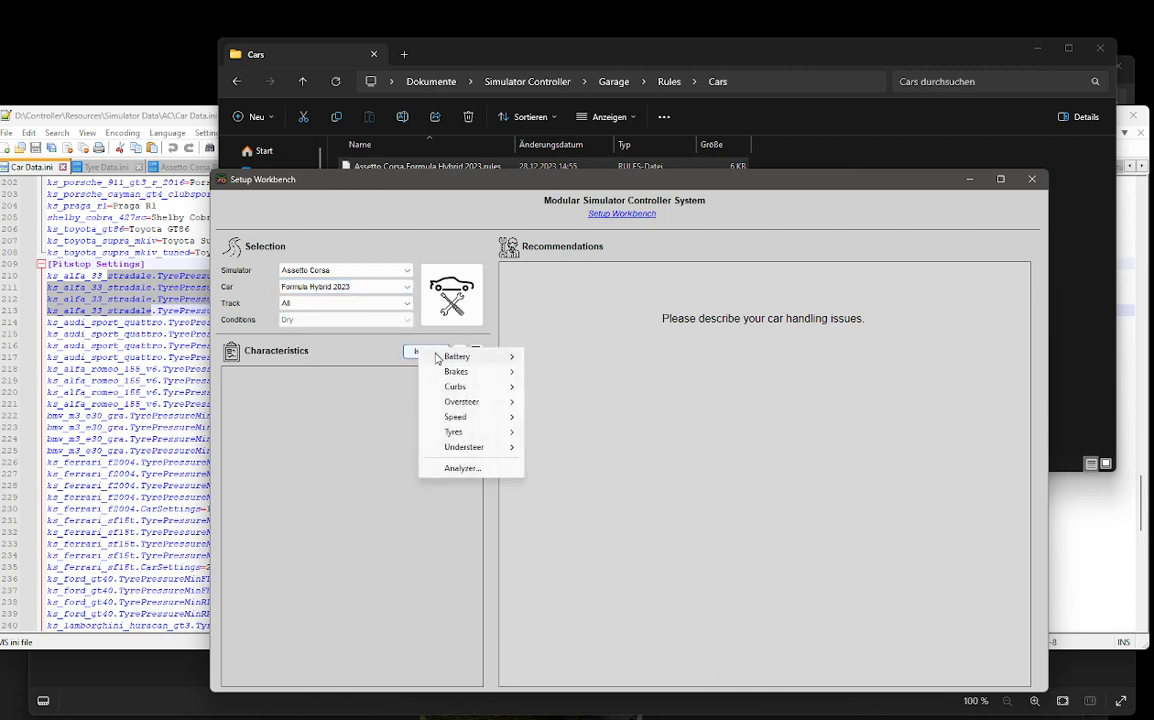
{"action": "mouse_move", "coordinate": [464, 360]}
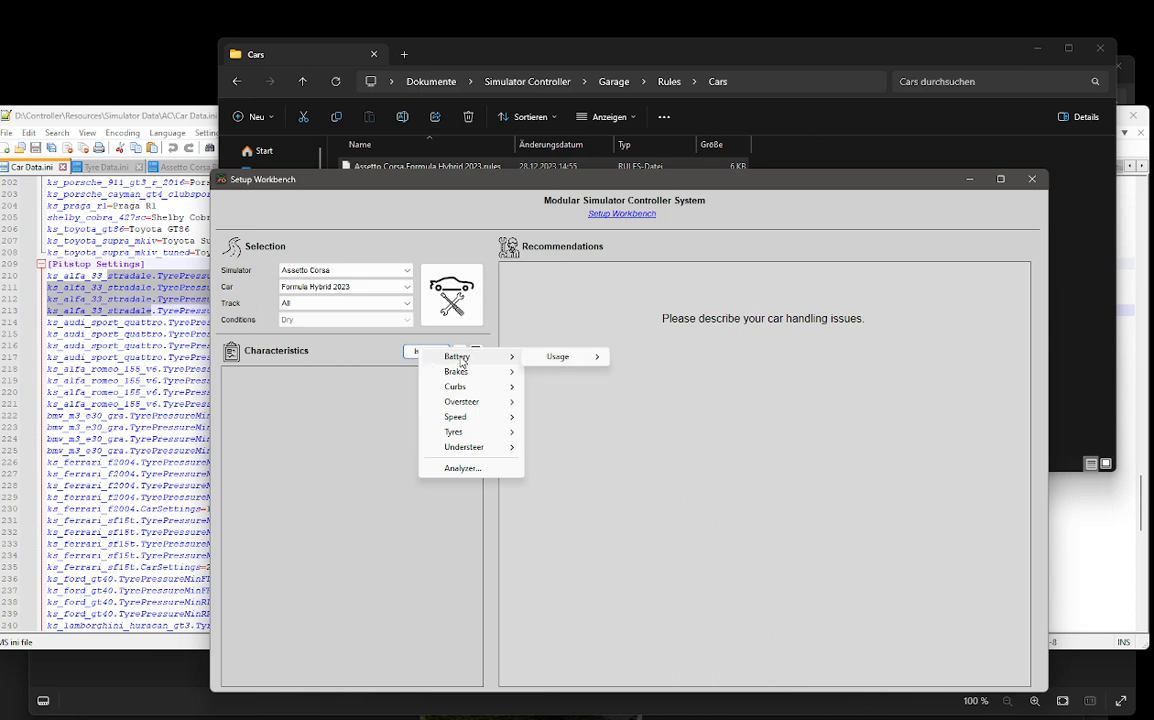
{"action": "mouse_move", "coordinate": [557, 362]}
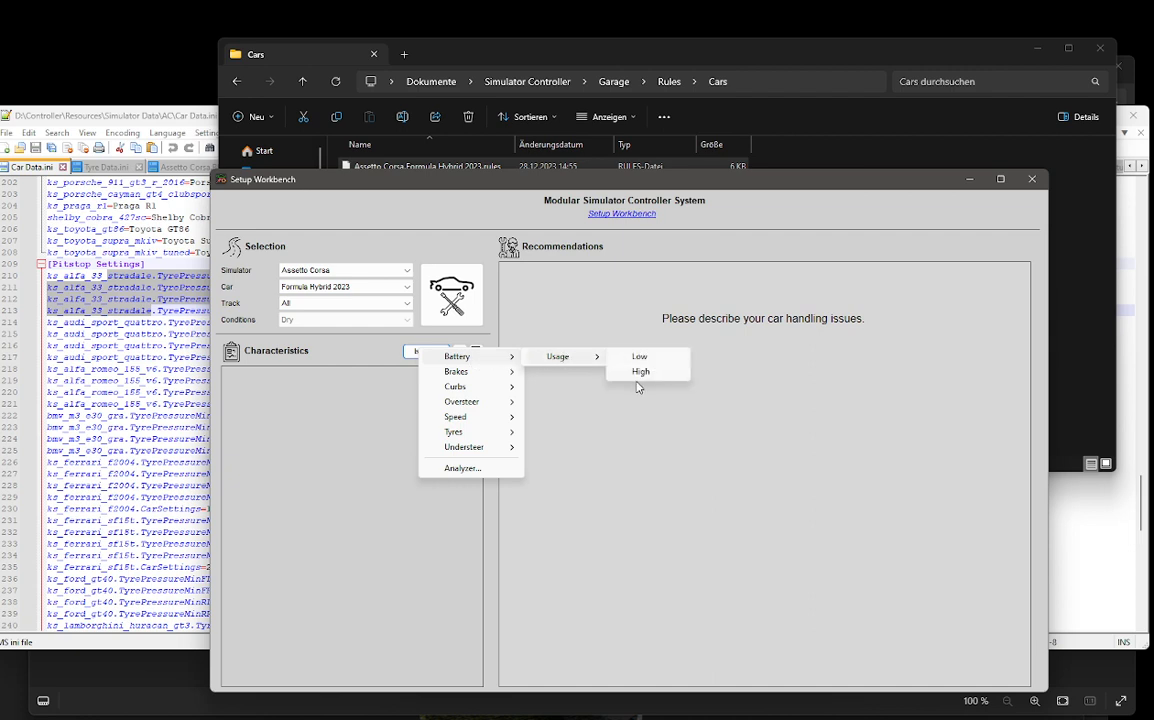
{"action": "left_click", "coordinate": [642, 437]}
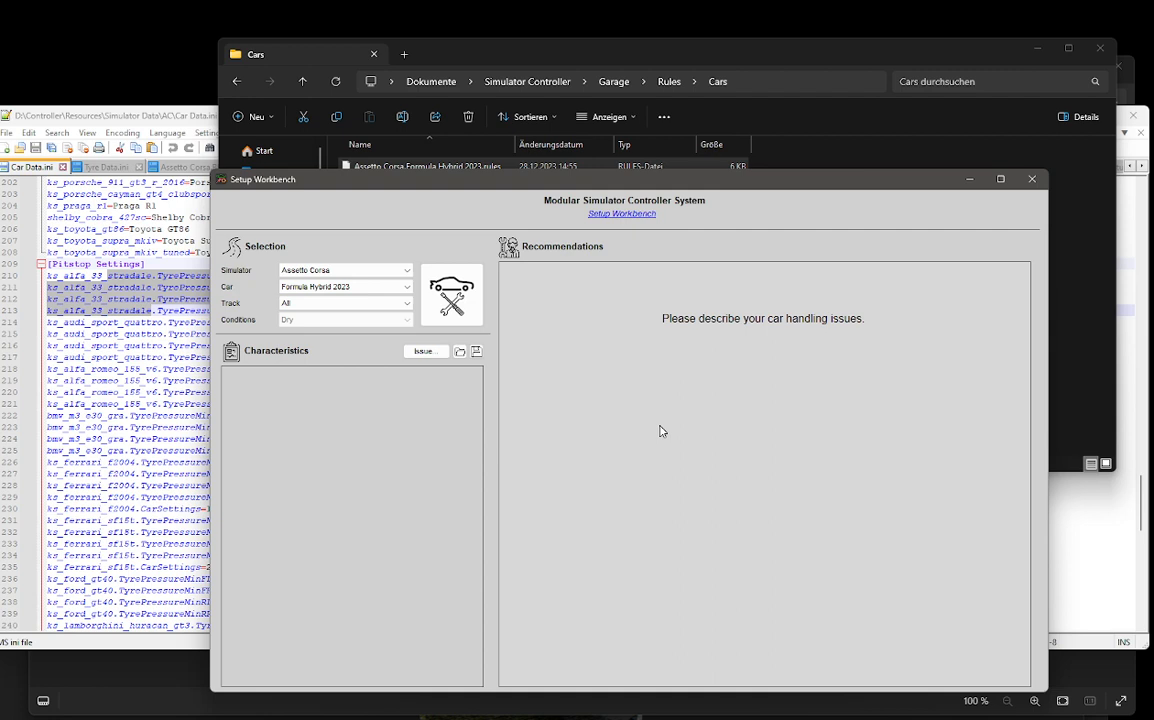
Step: Add the Battery Usage High issue to the characteristics and raise its severity
{"action": "left_click", "coordinate": [441, 357]}
{"action": "mouse_move", "coordinate": [510, 368]}
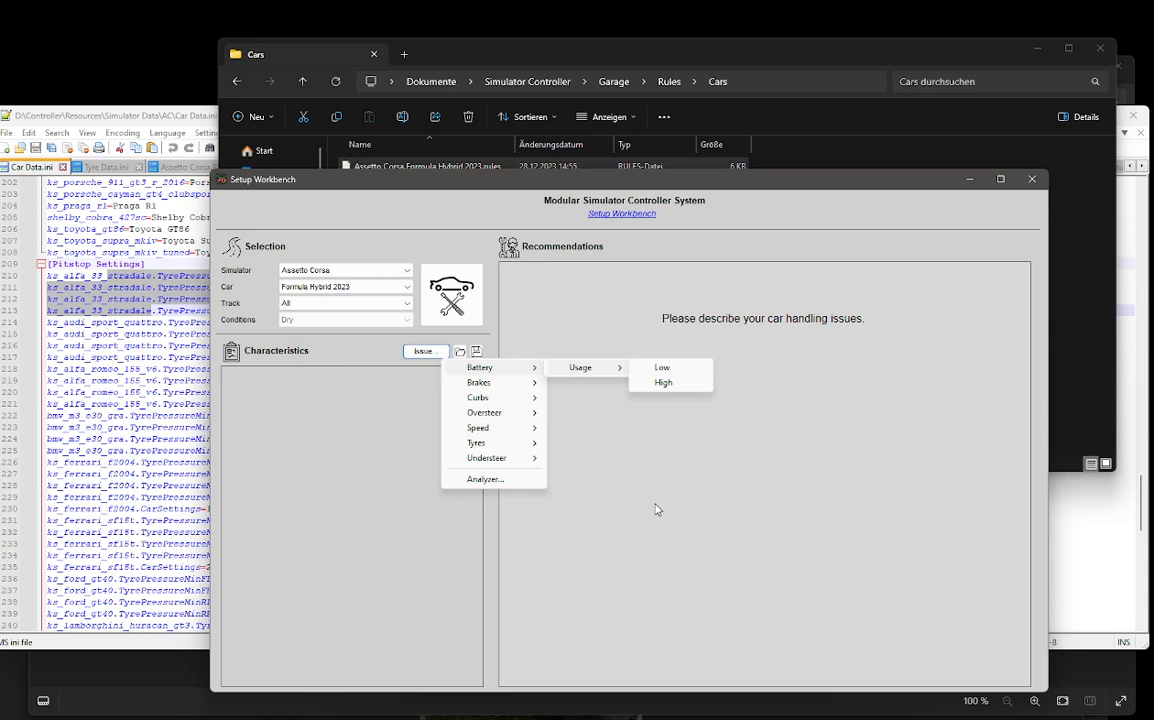
{"action": "left_click", "coordinate": [667, 385]}
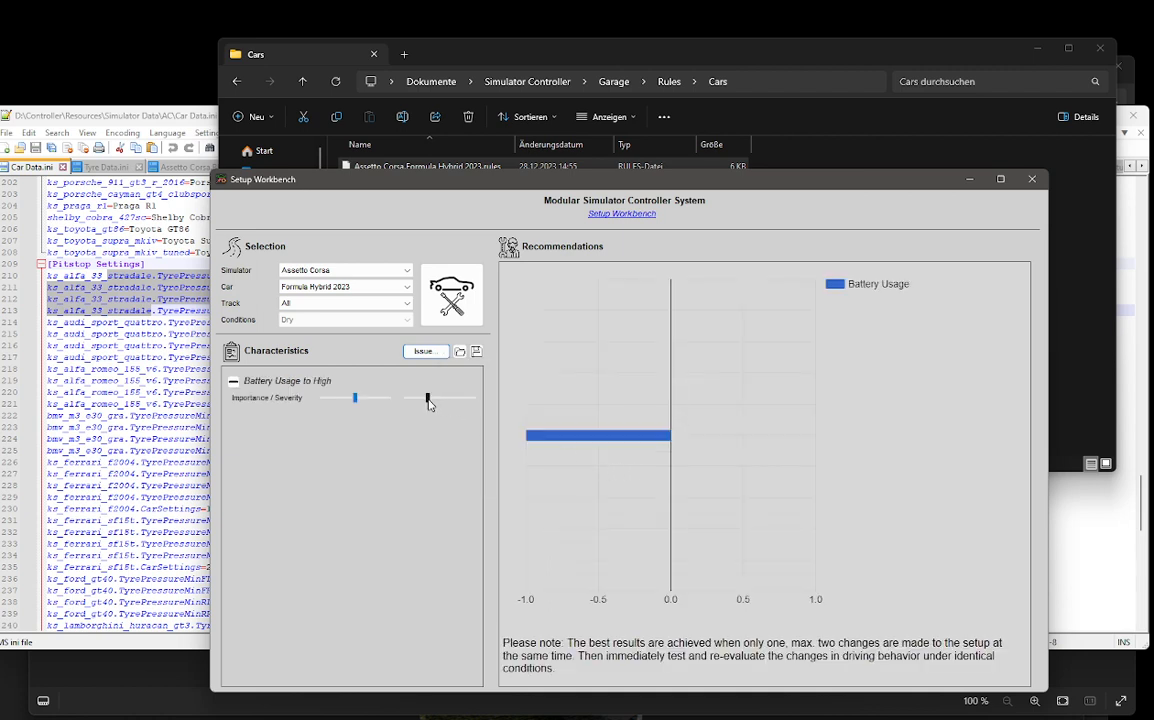
{"action": "left_click_drag", "start_coordinate": [428, 398], "coordinate": [451, 398]}
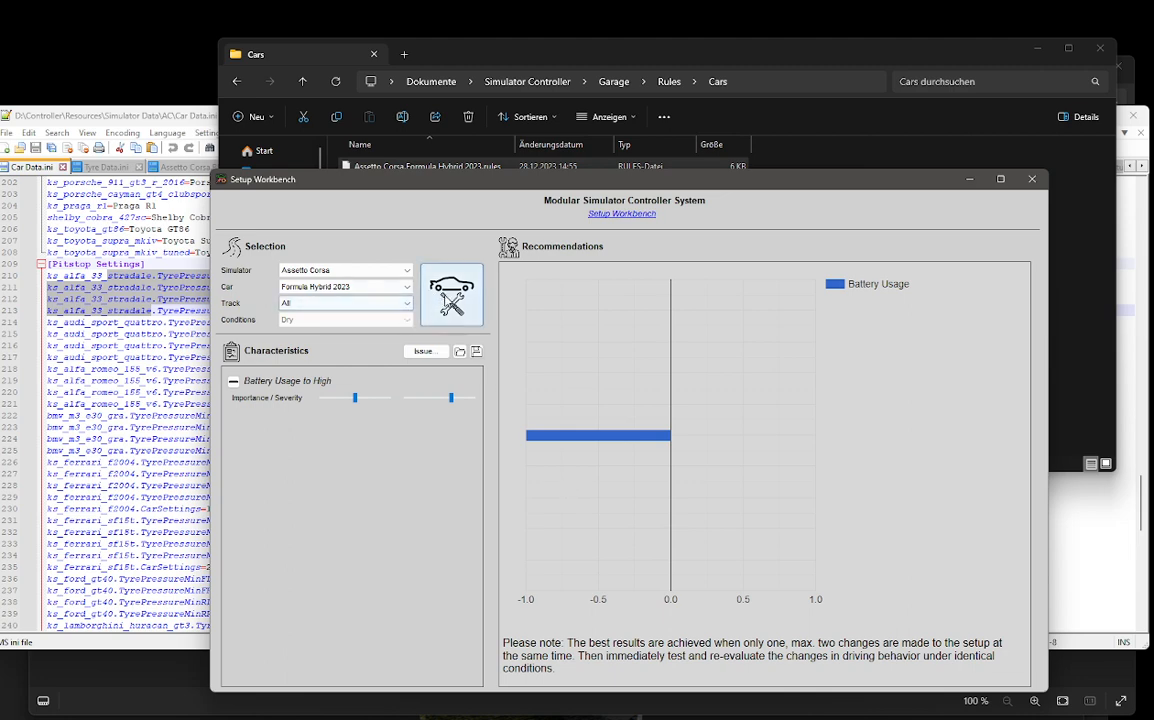
Step: Load last.ini from the generic folder of rss_formula_hybrid_2023 into the Setup Editor
{"action": "left_click", "coordinate": [450, 298]}
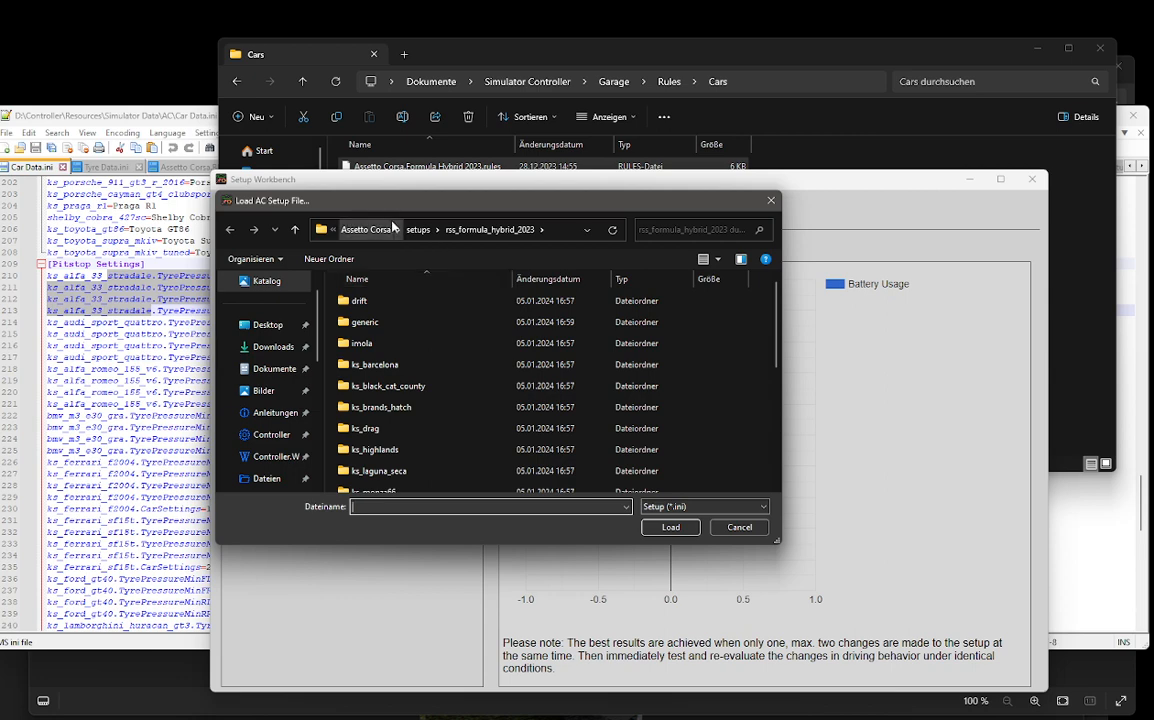
{"action": "double_click", "coordinate": [386, 327]}
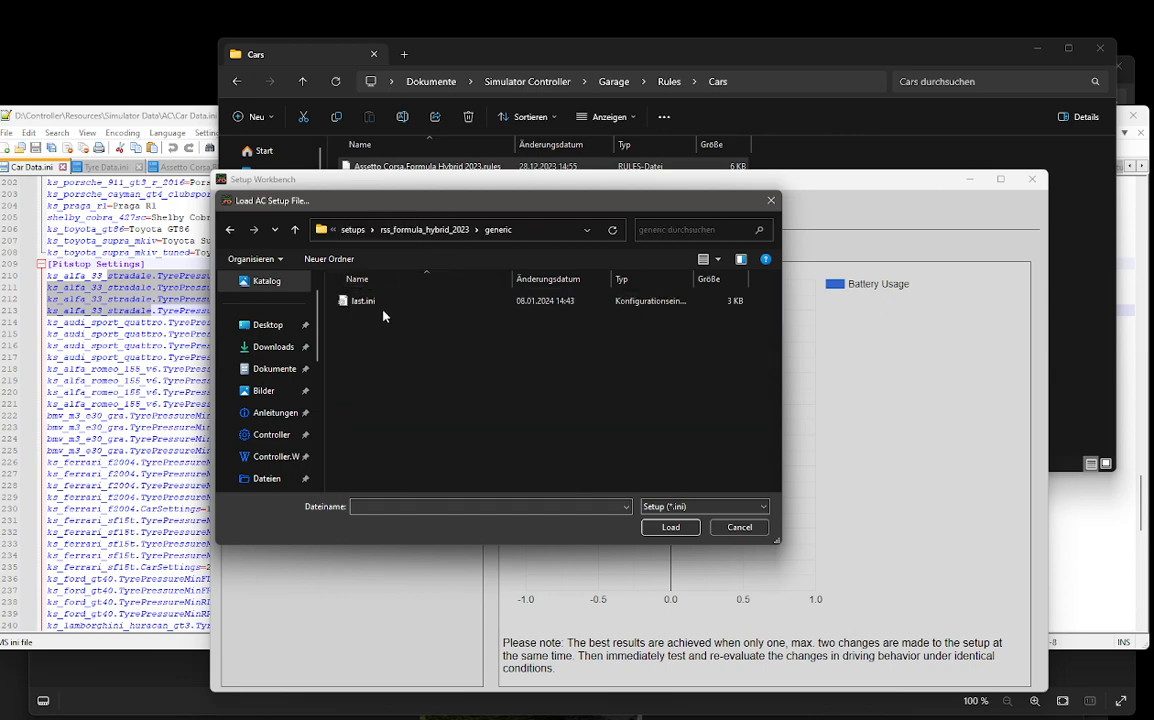
{"action": "double_click", "coordinate": [381, 303]}
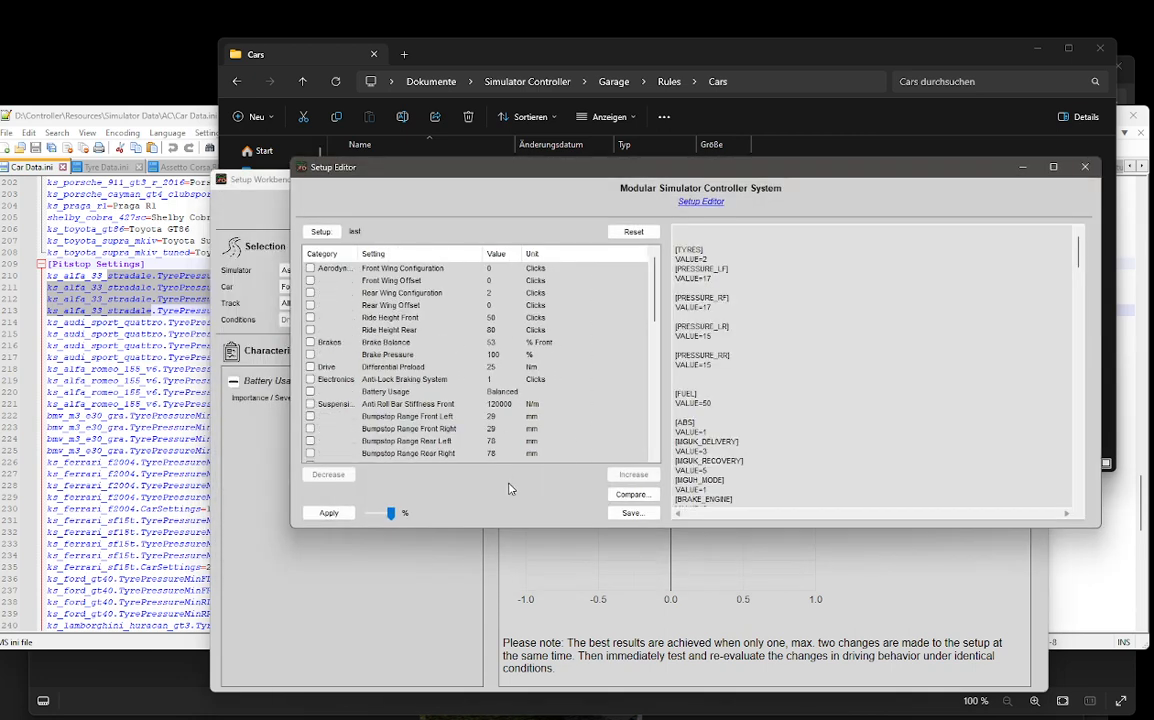
Step: Compare Battery Usage with Electronics.png, and step it down to Build and No Deploy, up to Attack, and back to Balanced
{"action": "left_click", "coordinate": [345, 391]}
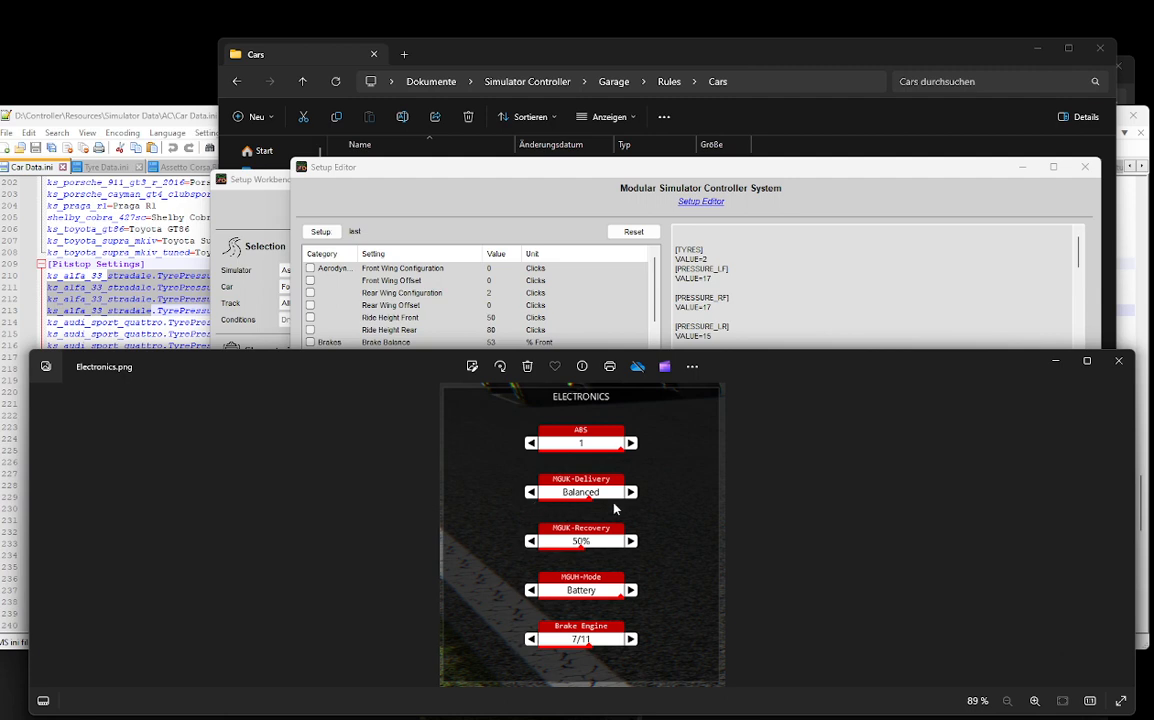
{"action": "left_click", "coordinate": [629, 163]}
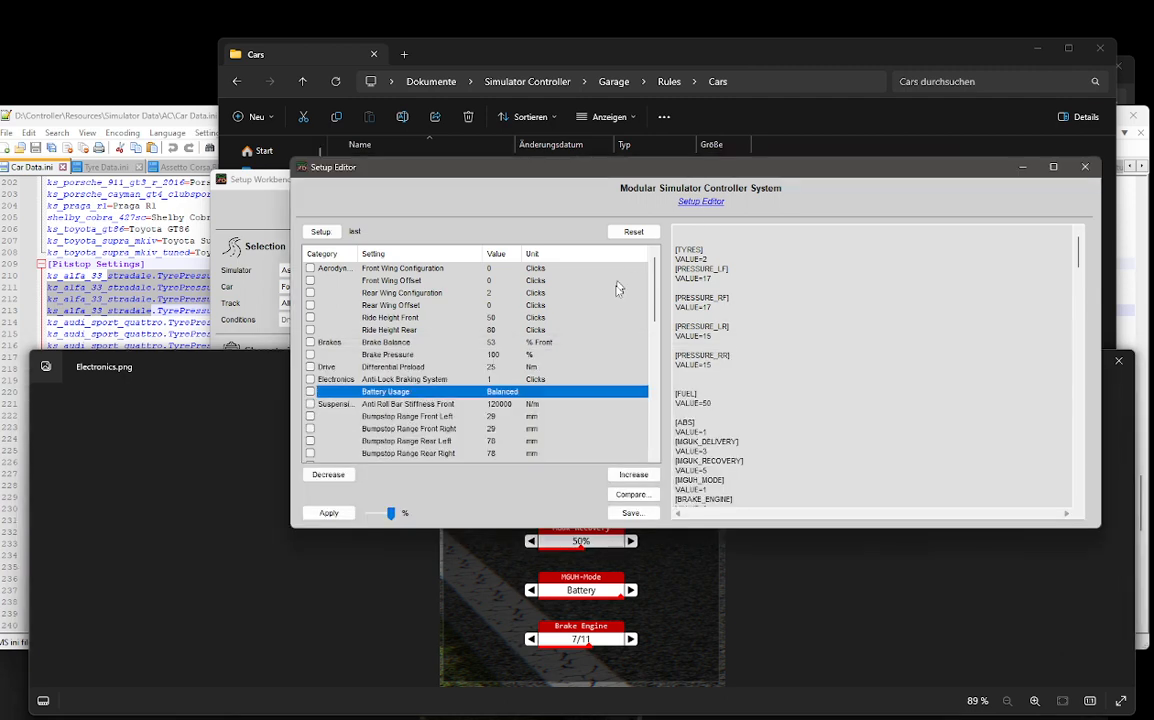
{"action": "left_click", "coordinate": [331, 476]}
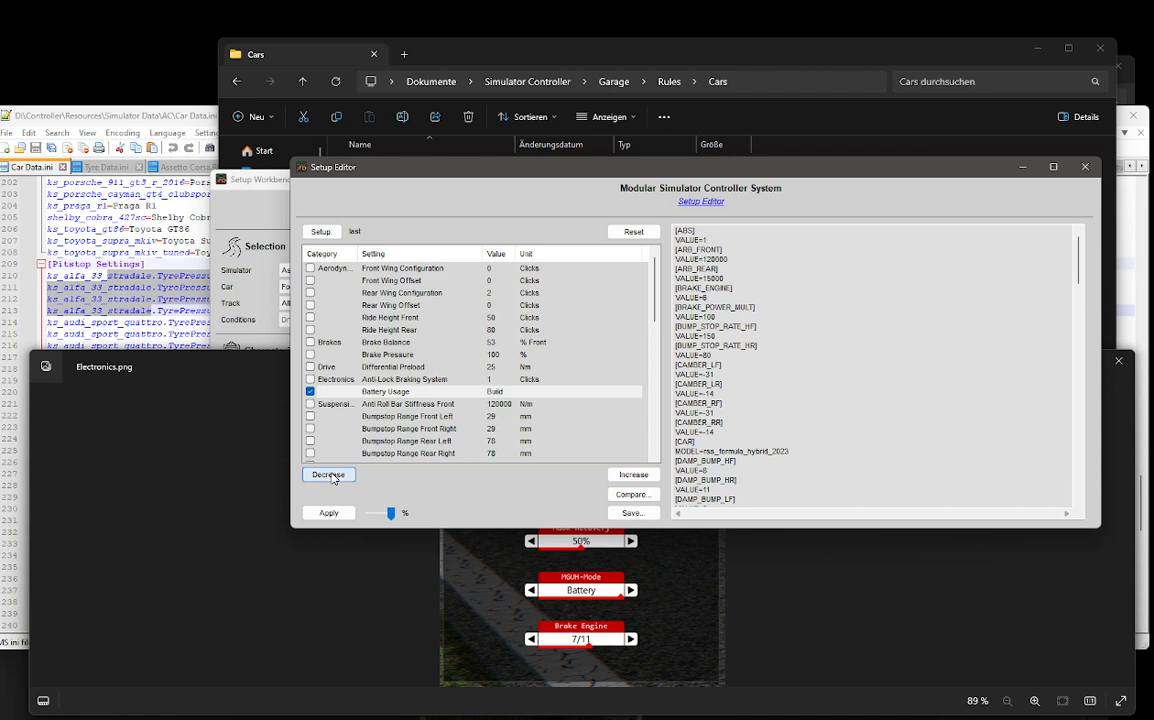
{"action": "left_click", "coordinate": [332, 477]}
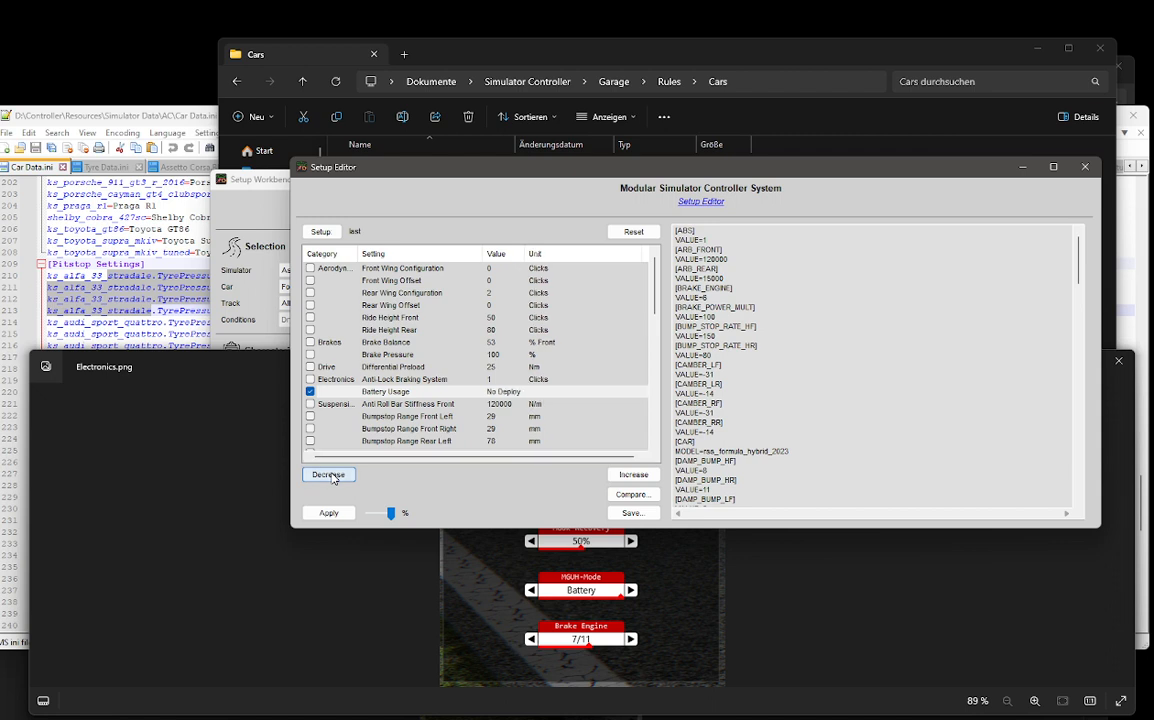
{"action": "left_click", "coordinate": [652, 478]}
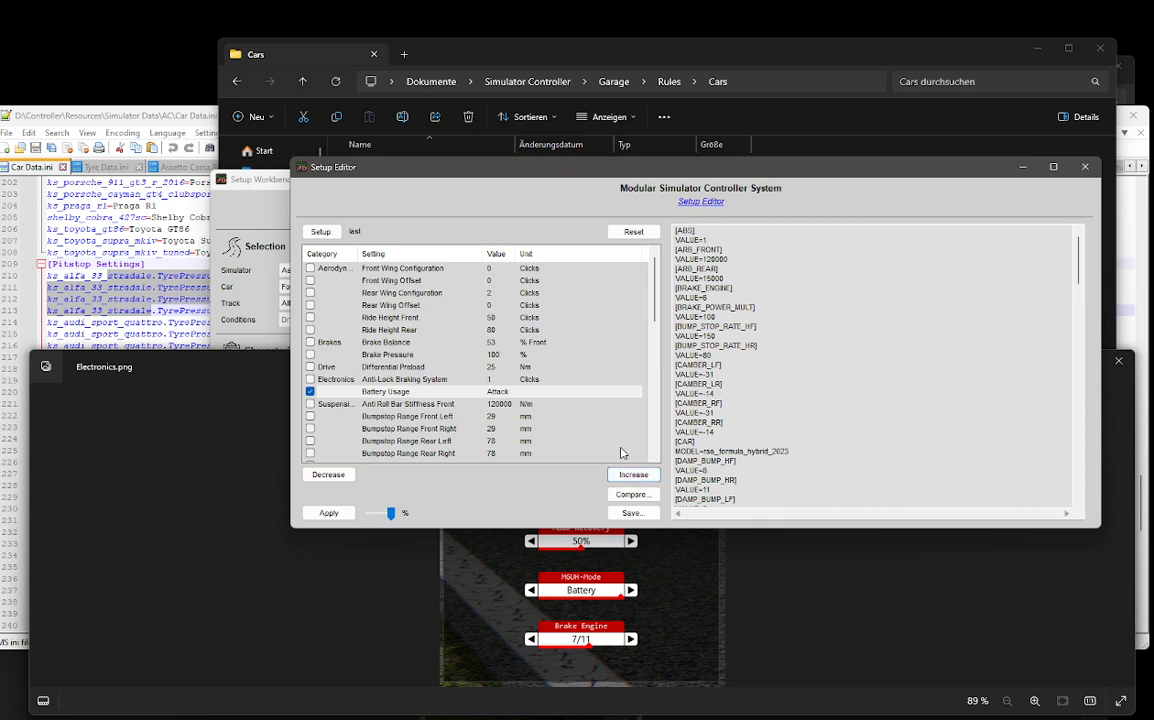
{"action": "left_click", "coordinate": [339, 477]}
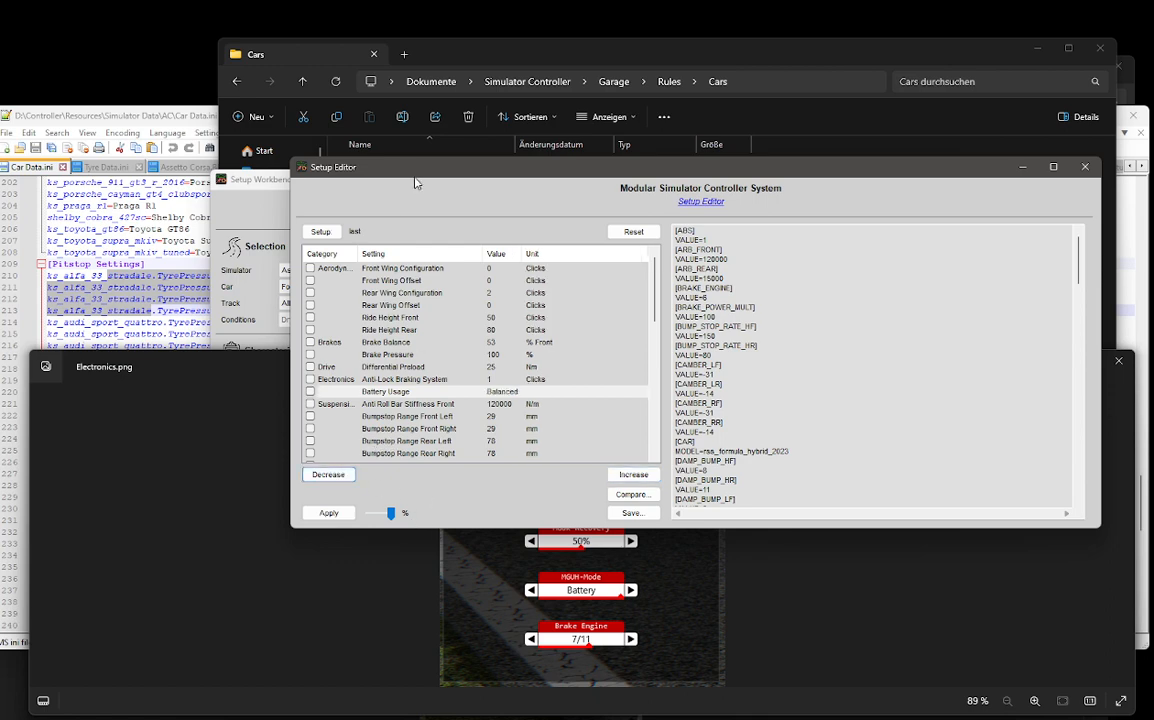
Step: Move the Setup Editor window aside and apply the recommended Battery Usage change to the loaded setup
{"action": "left_click_drag", "start_coordinate": [417, 170], "coordinate": [460, 248]}
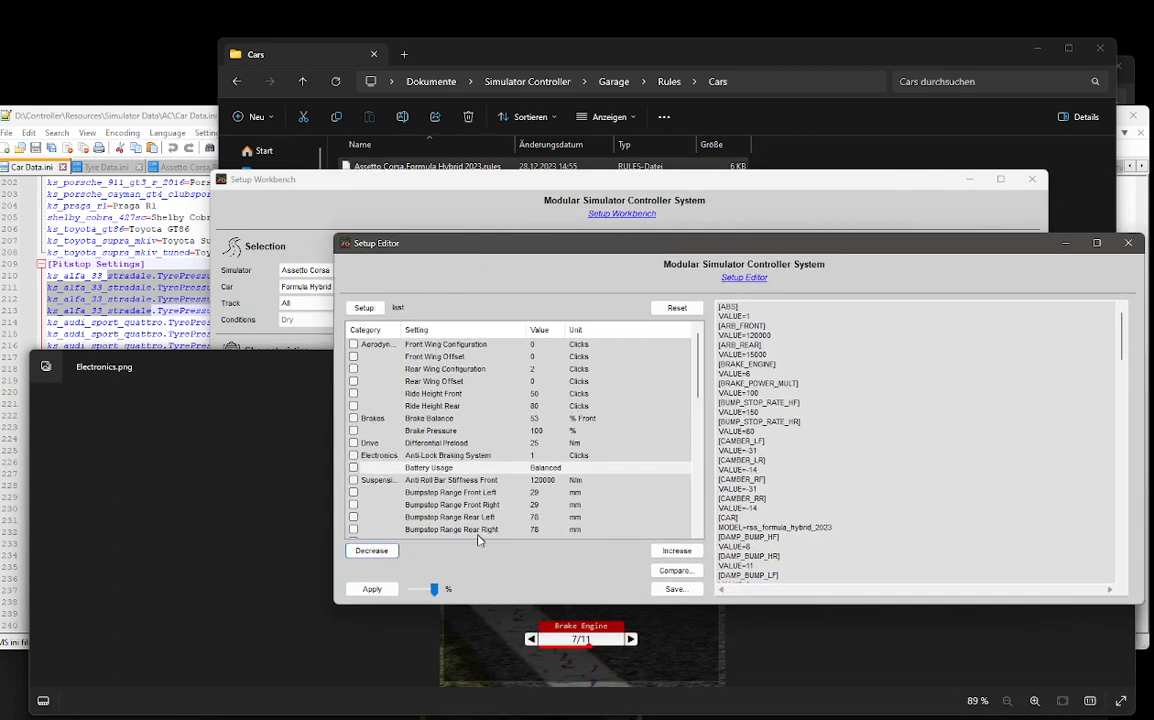
{"action": "left_click", "coordinate": [390, 593]}
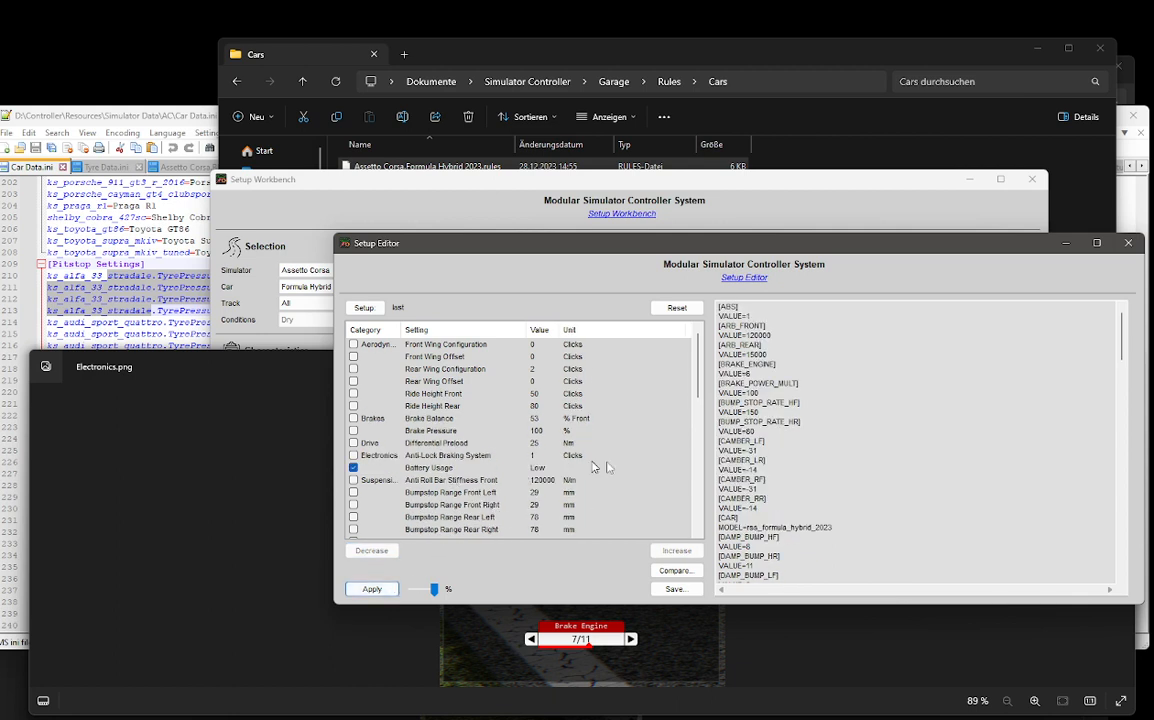
{"action": "left_click", "coordinate": [732, 630]}
{"action": "left_click", "coordinate": [550, 262]}
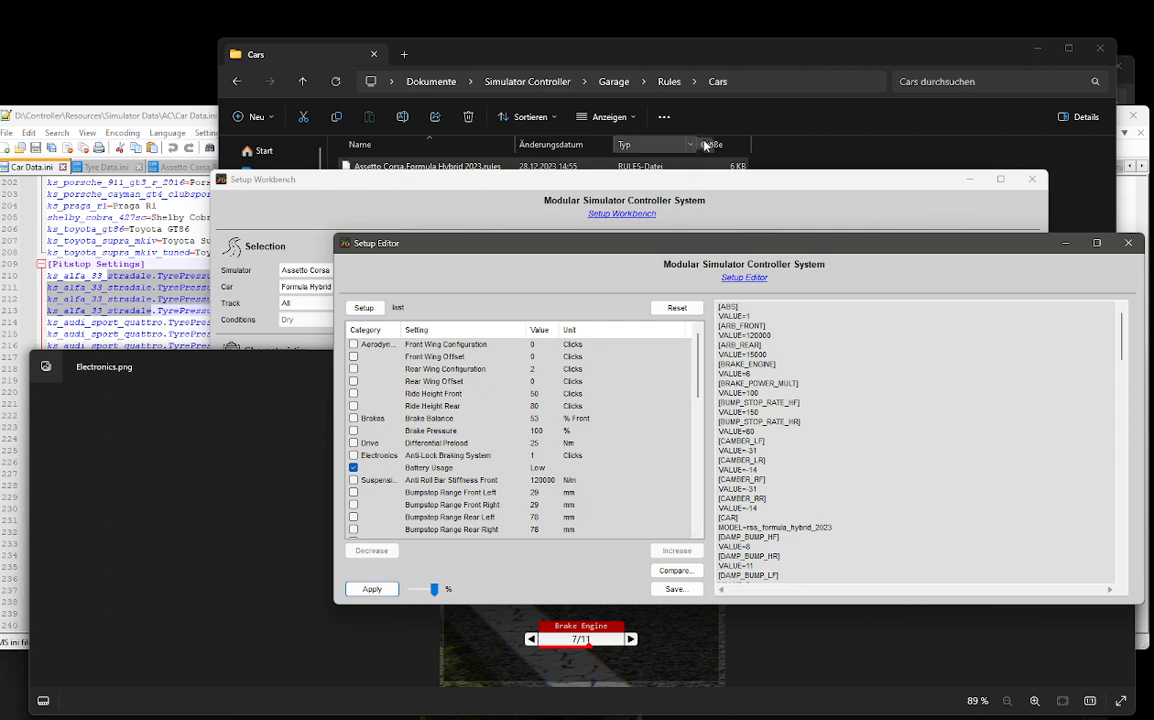
Step: In File Explorer, go to the Garage Definitions Cars folder and open Assetto Corsa.Formula Hybrid 2023.ini in Notepad++
{"action": "left_click", "coordinate": [758, 73]}
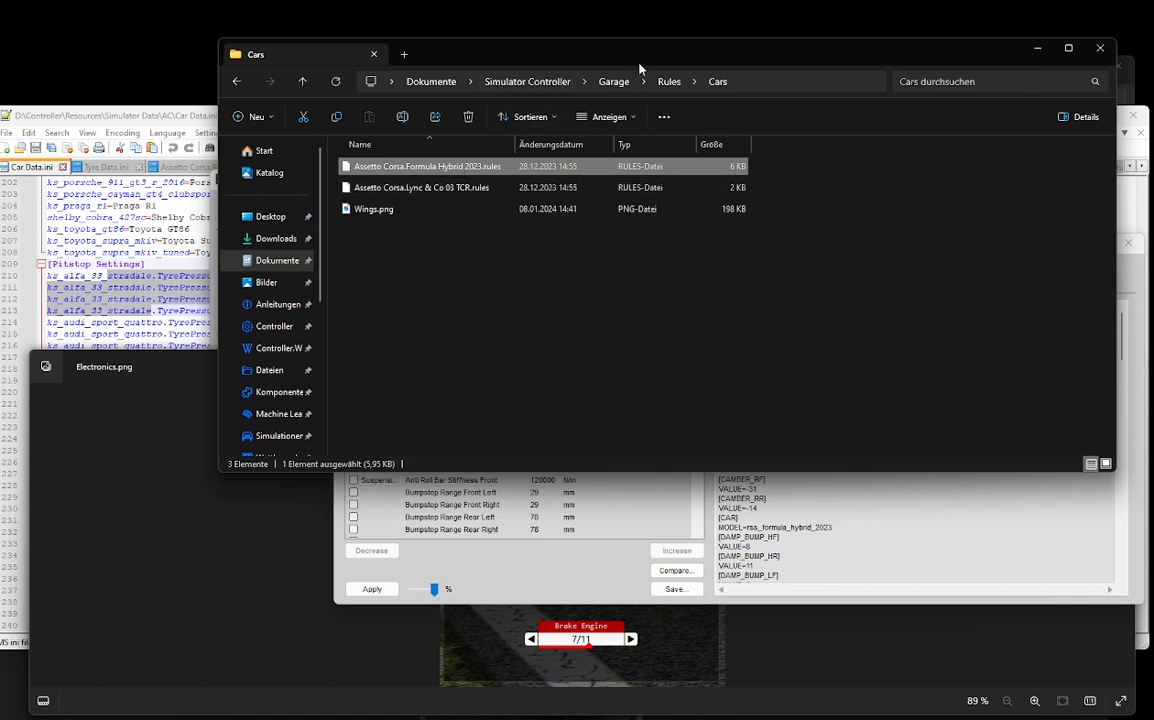
{"action": "left_click", "coordinate": [615, 82]}
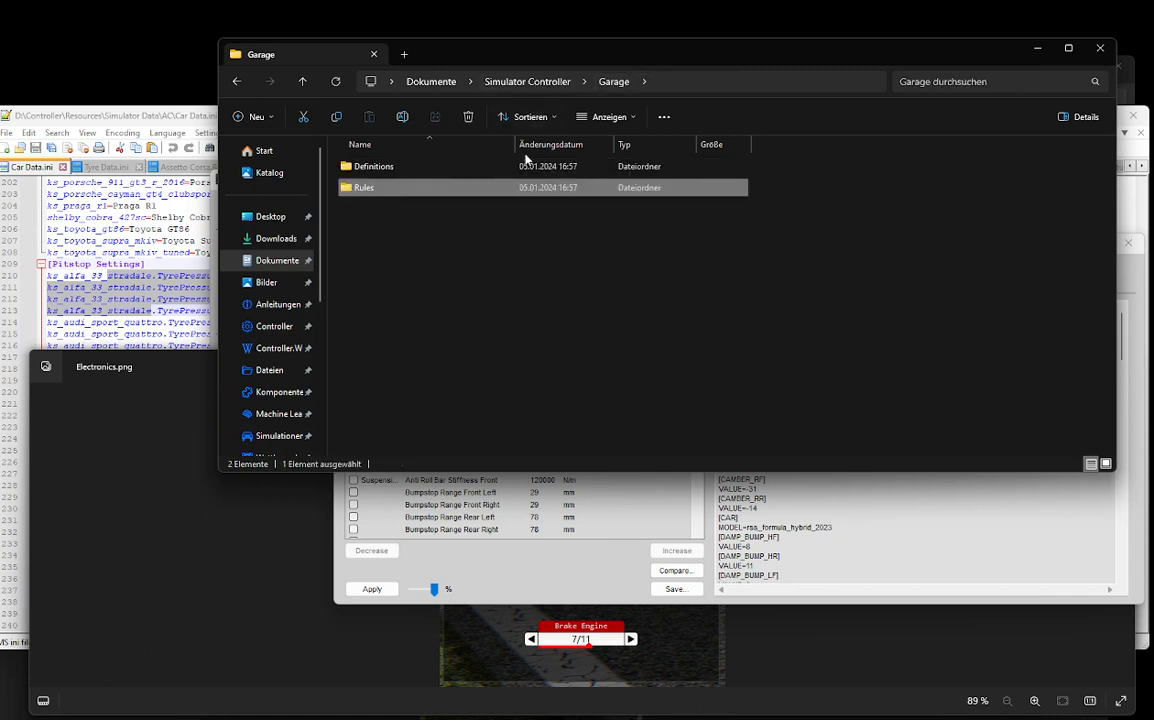
{"action": "double_click", "coordinate": [418, 174]}
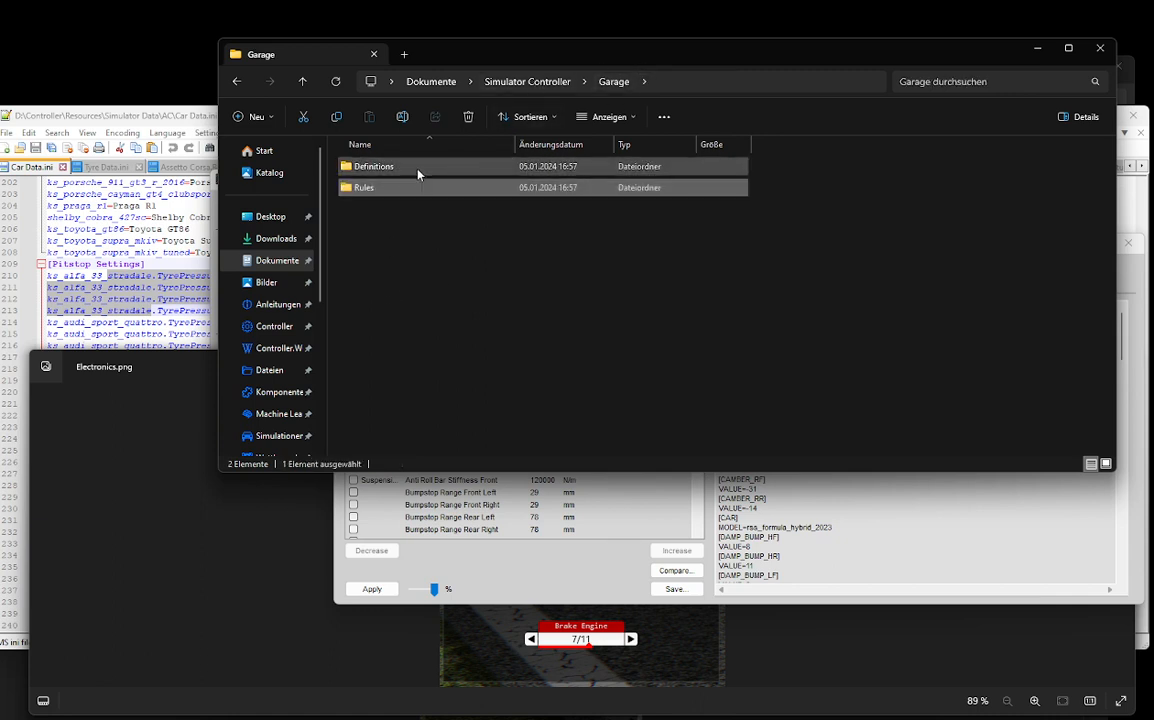
{"action": "left_click", "coordinate": [418, 172]}
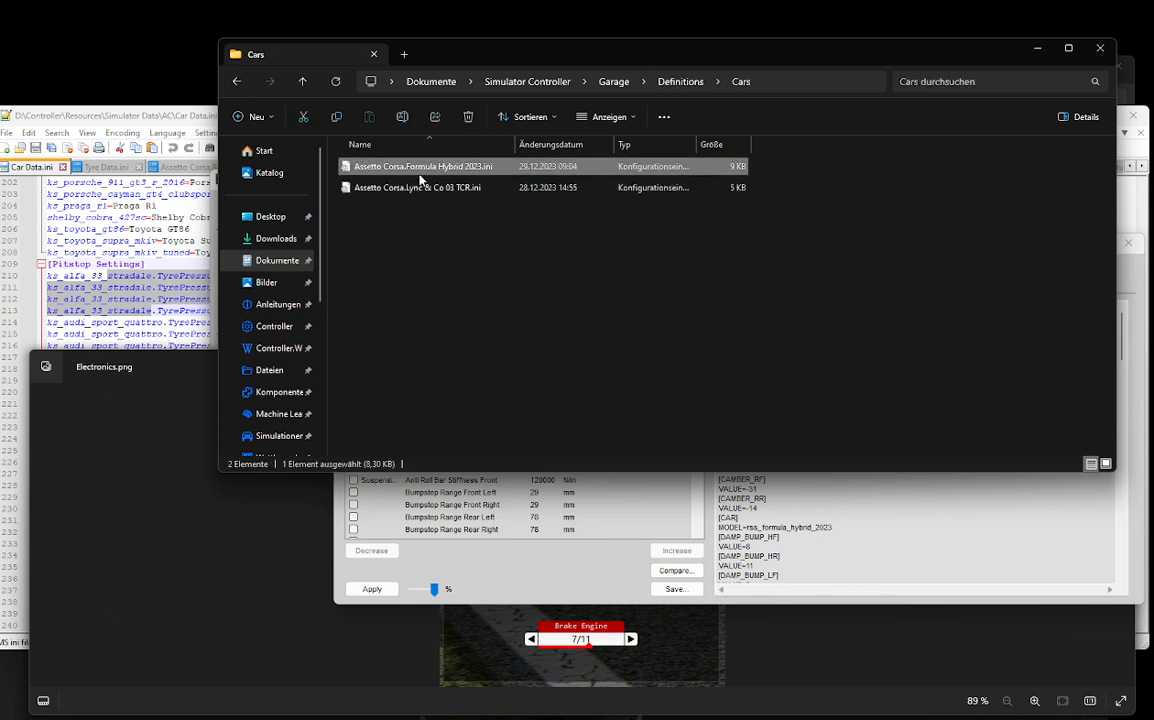
{"action": "right_click", "coordinate": [420, 176]}
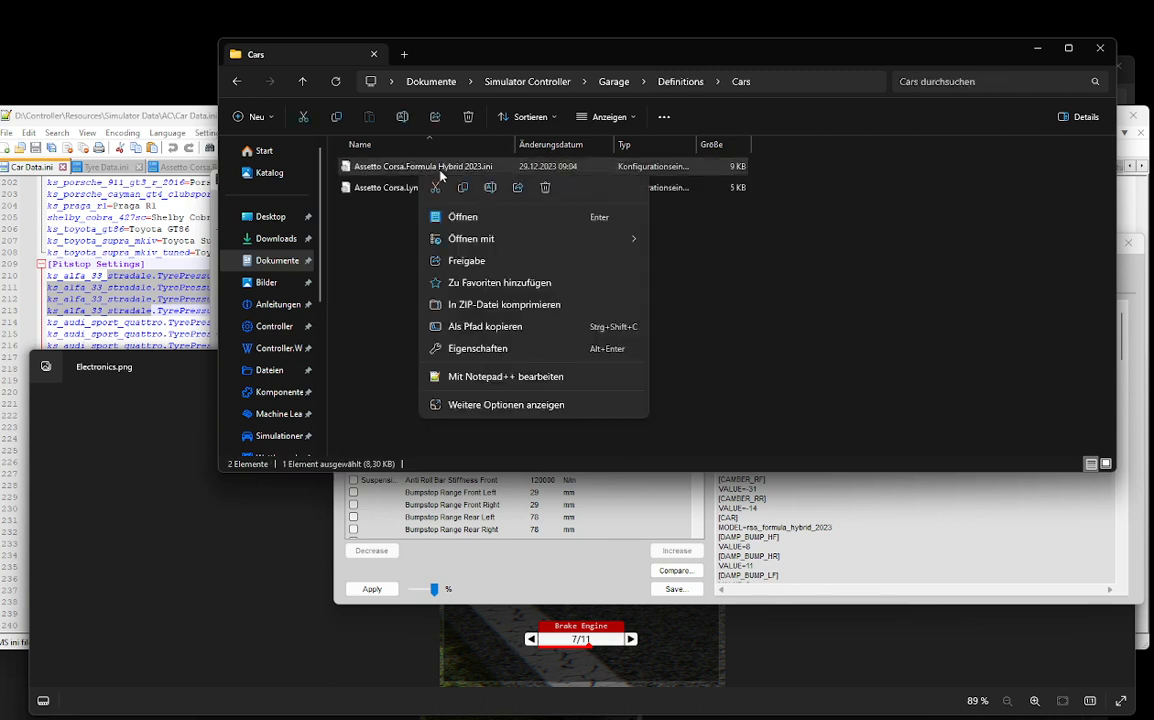
{"action": "mouse_move", "coordinate": [628, 240]}
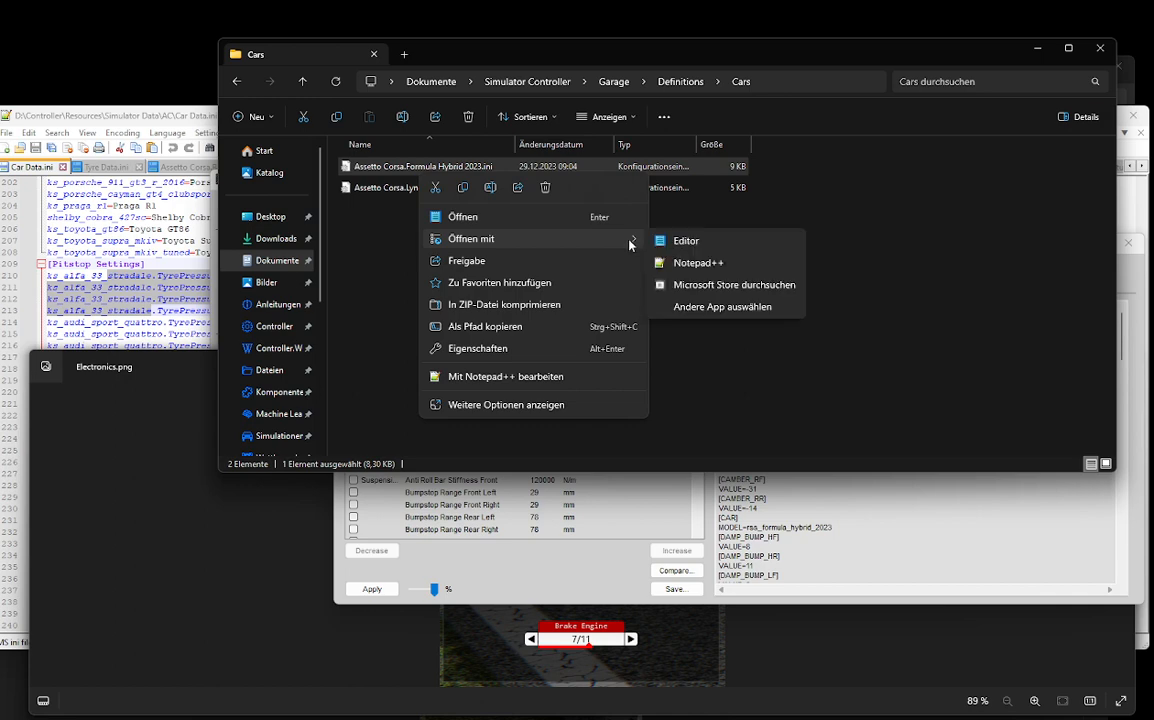
{"action": "left_click", "coordinate": [692, 262]}
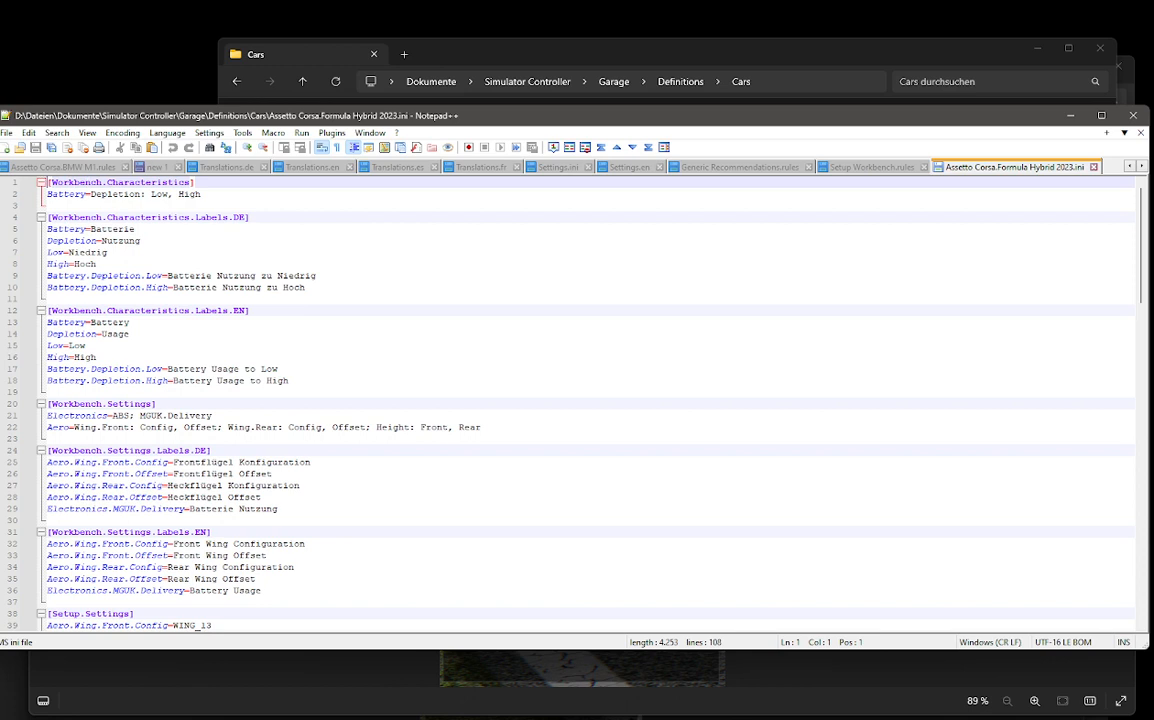
Step: Close the Setup Editor, view the Battery usage issue options in Setup Workbench, and return to the definition file in Notepad++
{"action": "left_click", "coordinate": [527, 681]}
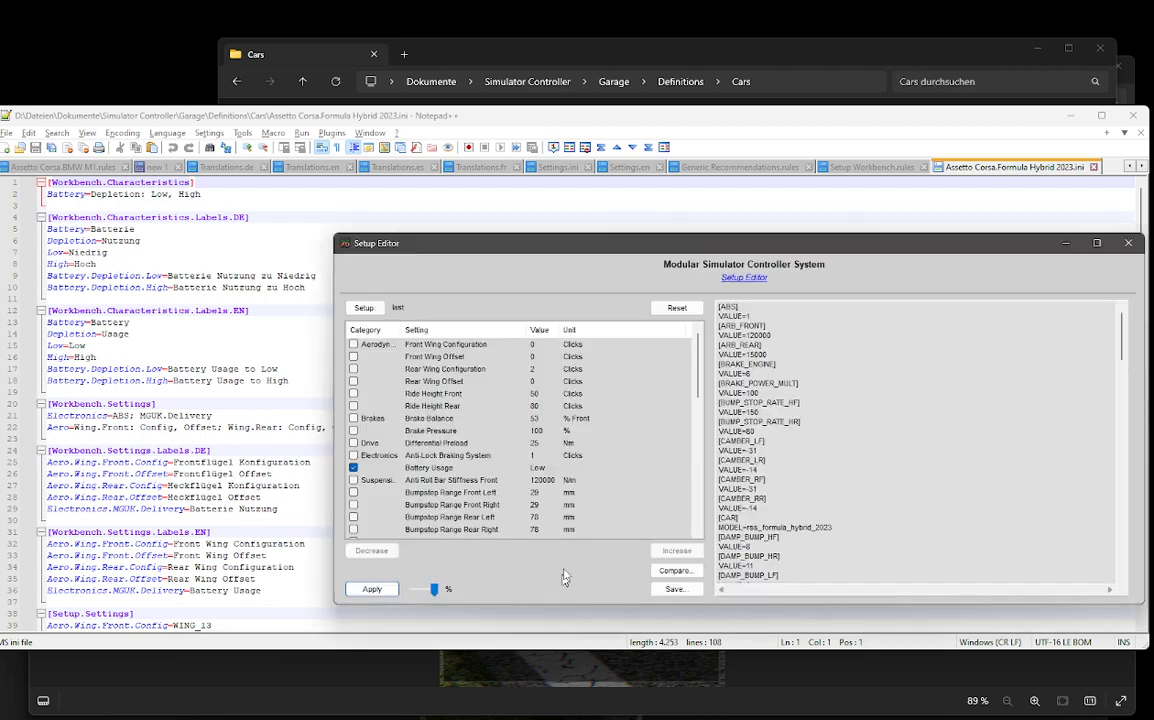
{"action": "left_click", "coordinate": [1128, 243]}
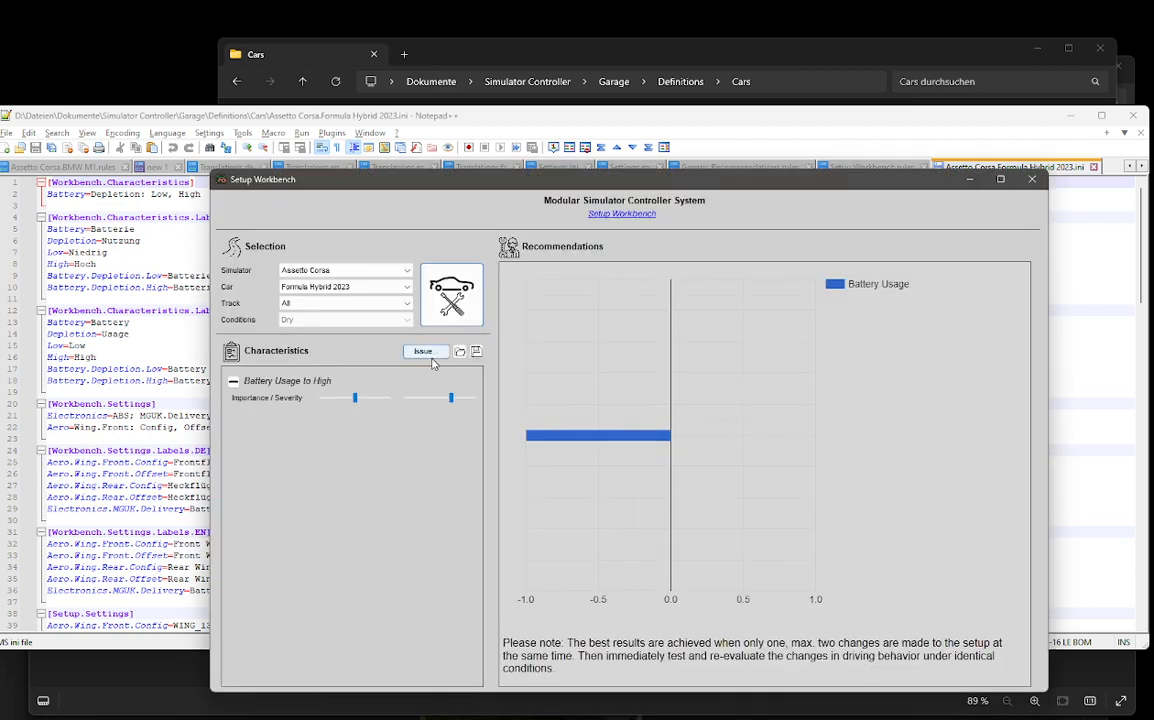
{"action": "left_click", "coordinate": [428, 352]}
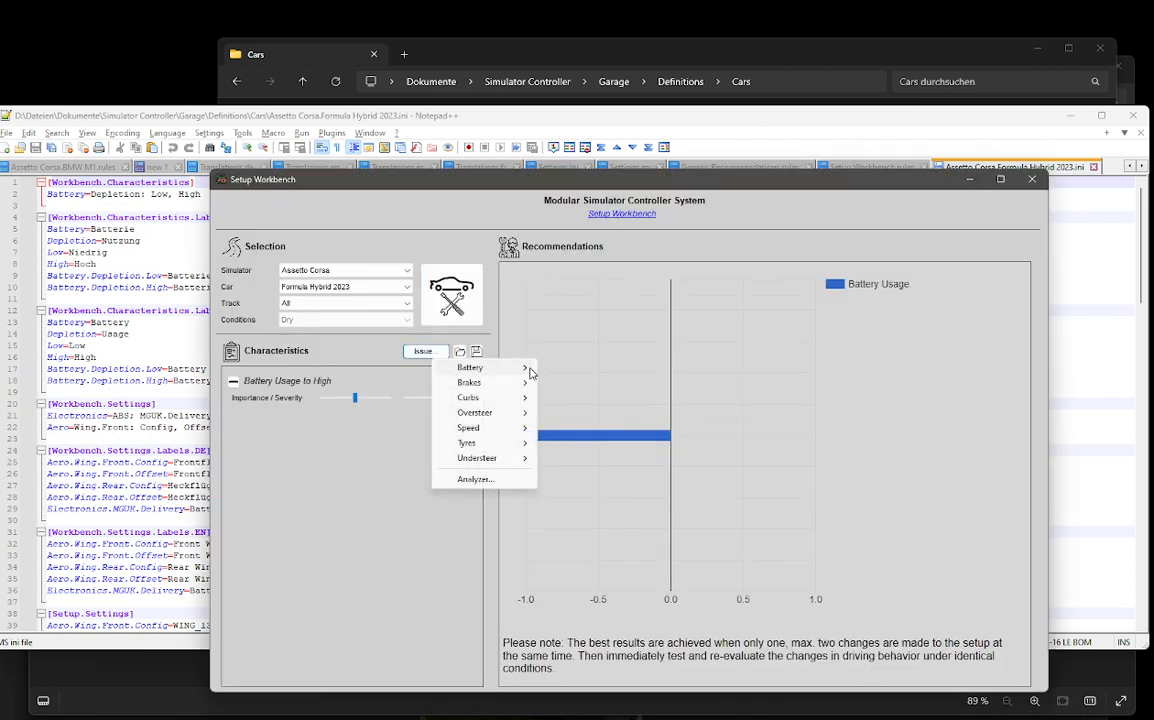
{"action": "mouse_move", "coordinate": [531, 373]}
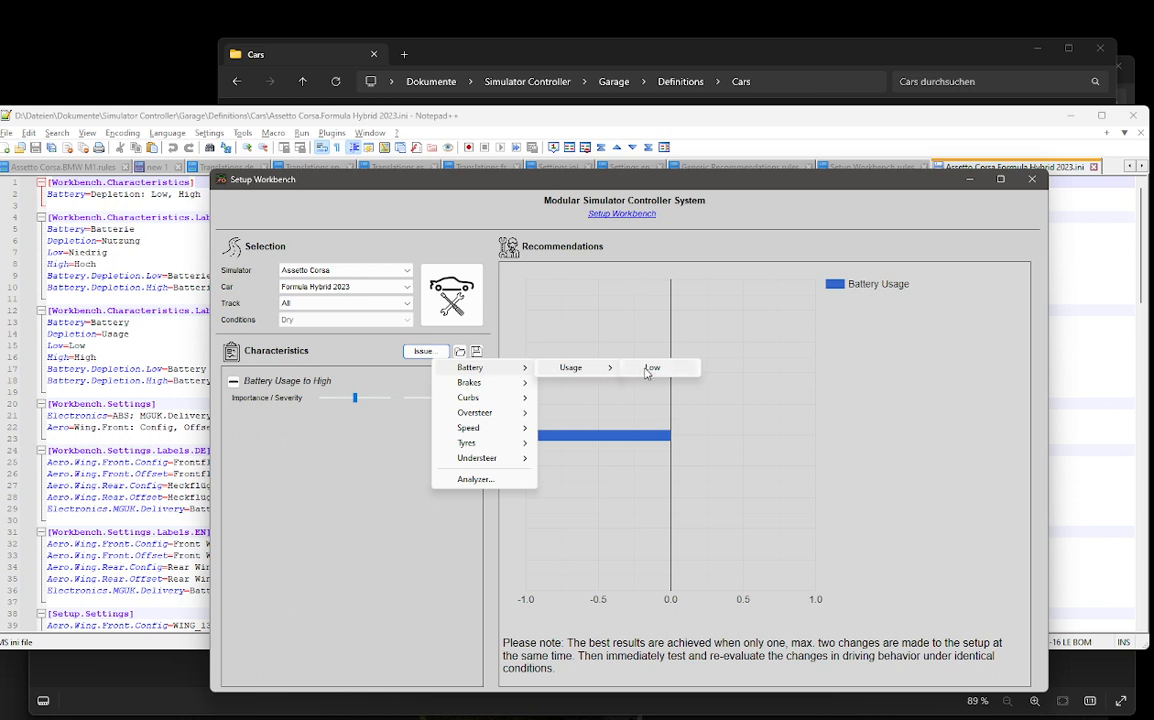
{"action": "left_click", "coordinate": [241, 110]}
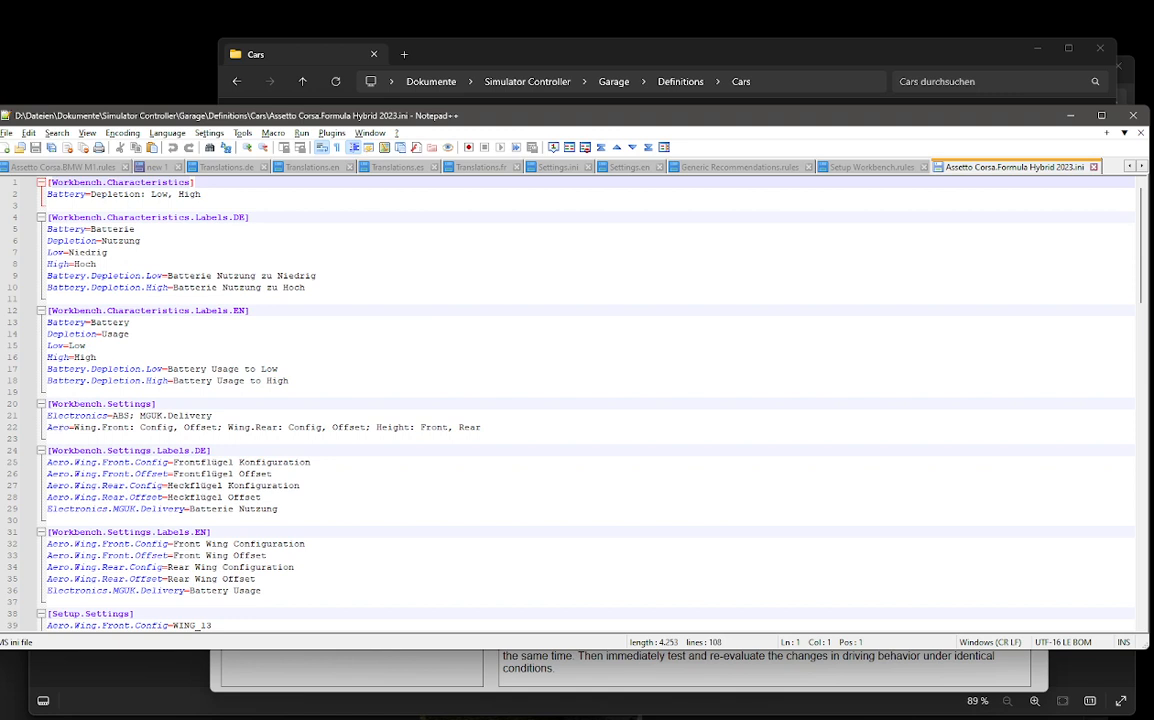
Step: Highlight the Electronics entry and MGUK.Delivery under Workbench.Settings, and its MGUK_DELIVERY mapping under Setup.Settings
{"action": "double_click", "coordinate": [71, 418]}
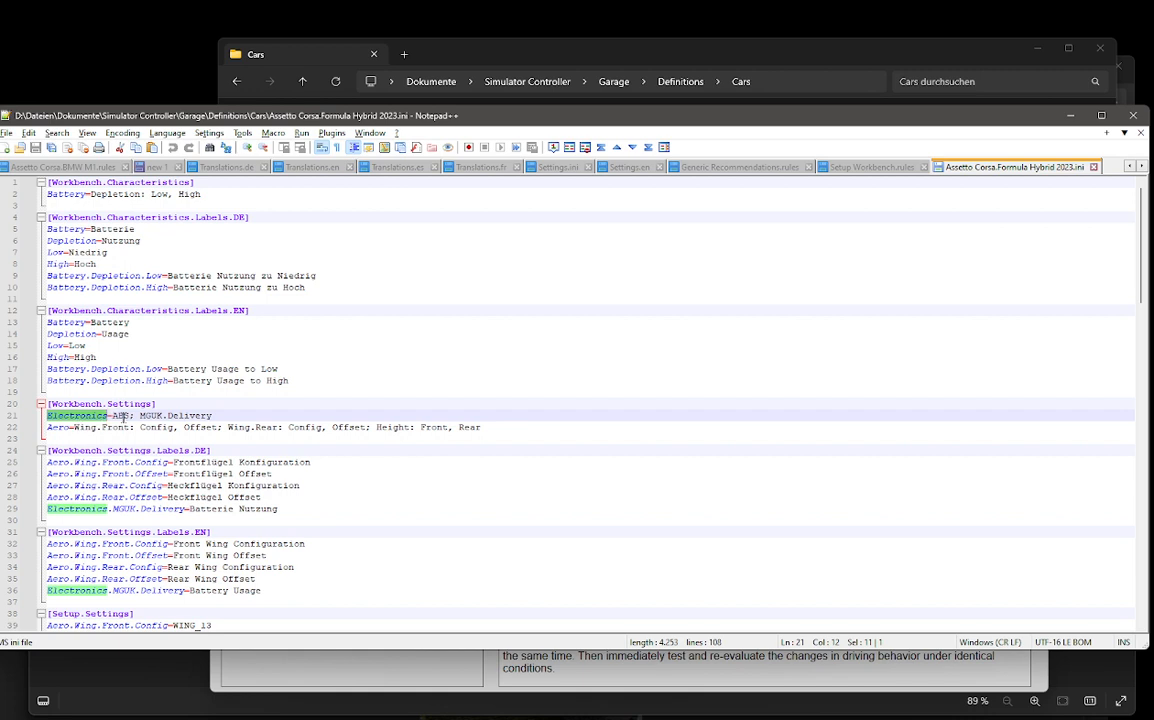
{"action": "double_click", "coordinate": [122, 417]}
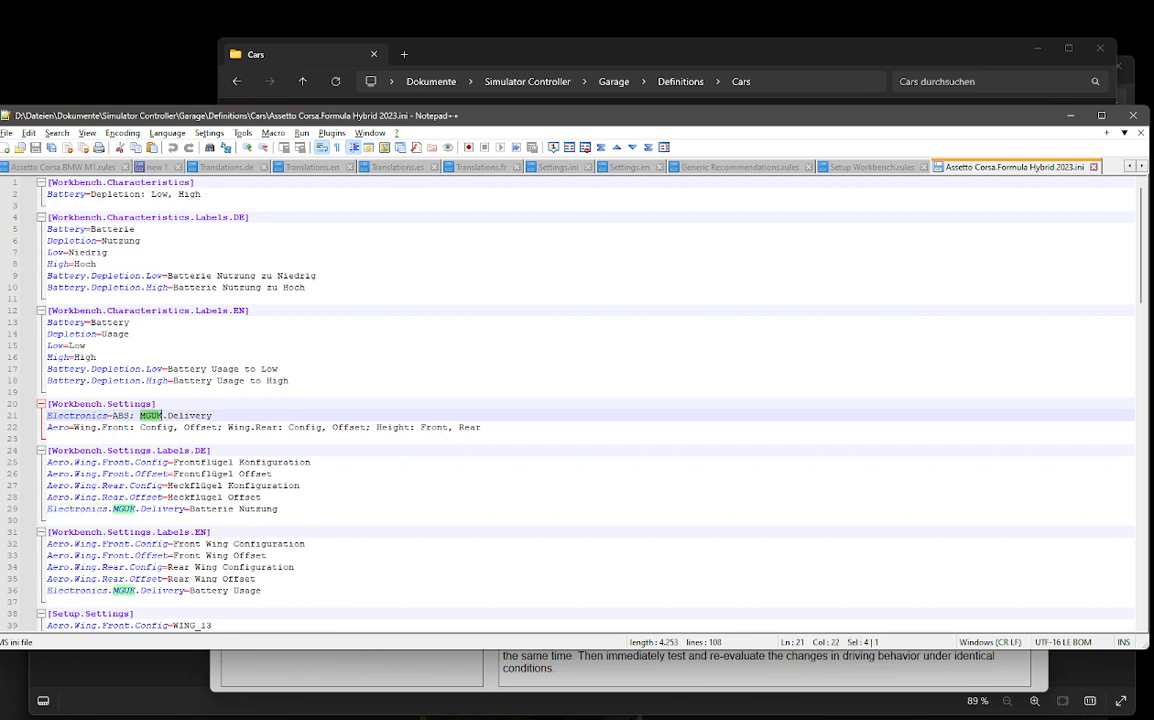
{"action": "left_click_drag", "start_coordinate": [140, 415], "coordinate": [212, 415]}
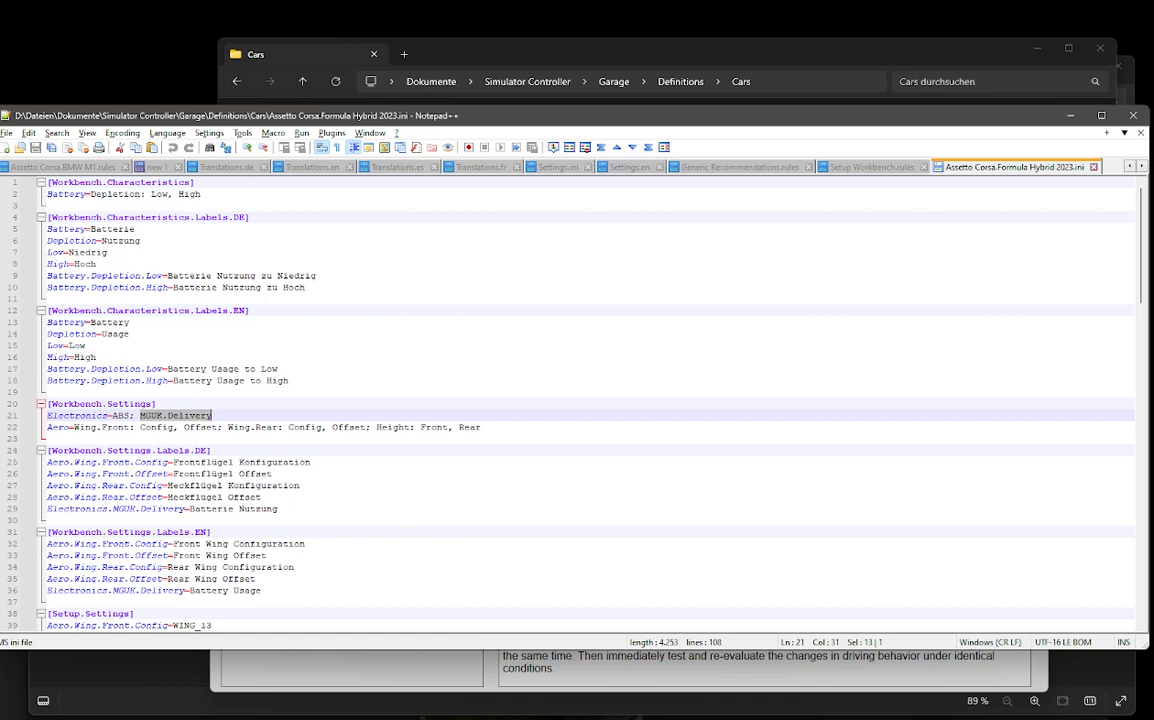
{"action": "scroll", "coordinate": [580, 400], "scroll_direction": "down", "scroll_amount": 3}
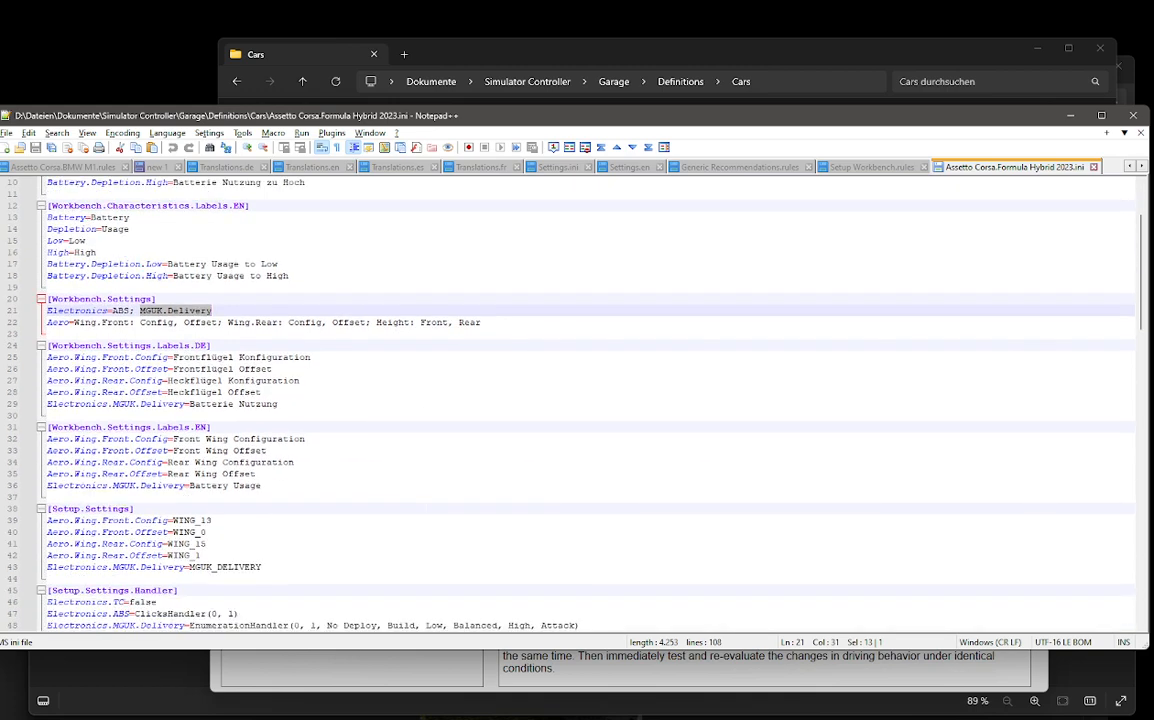
{"action": "scroll", "coordinate": [580, 400], "scroll_direction": "down", "scroll_amount": 3}
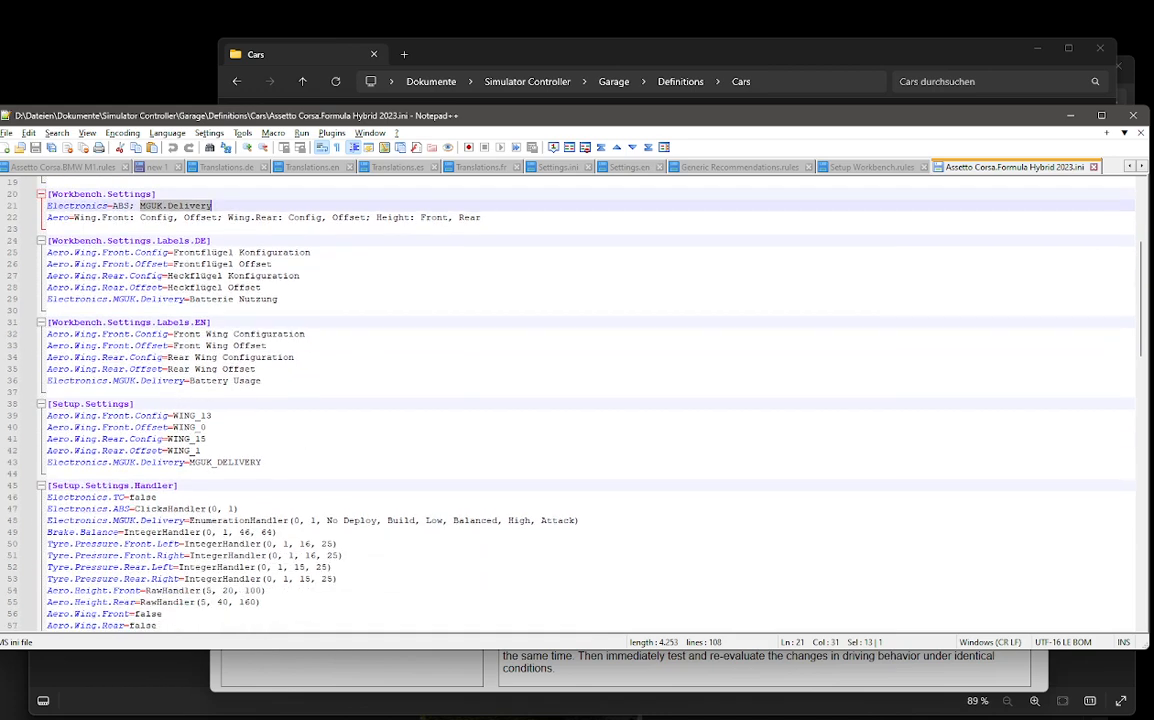
{"action": "double_click", "coordinate": [225, 462]}
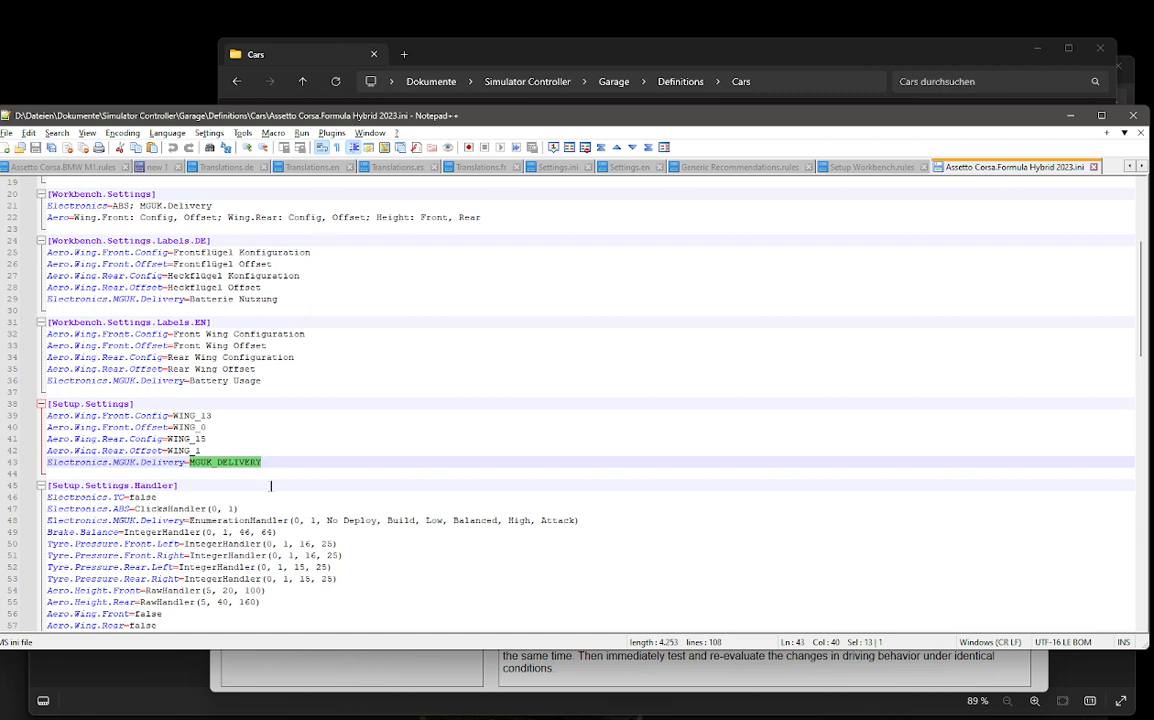
Step: Examine the Electronics.MGUK.Delivery EnumerationHandler line under Setup.Settings.Handler, highlighting its name and step argument and pointing out the No Deploy option
{"action": "scroll", "coordinate": [244, 438], "scroll_direction": "down", "scroll_amount": 2}
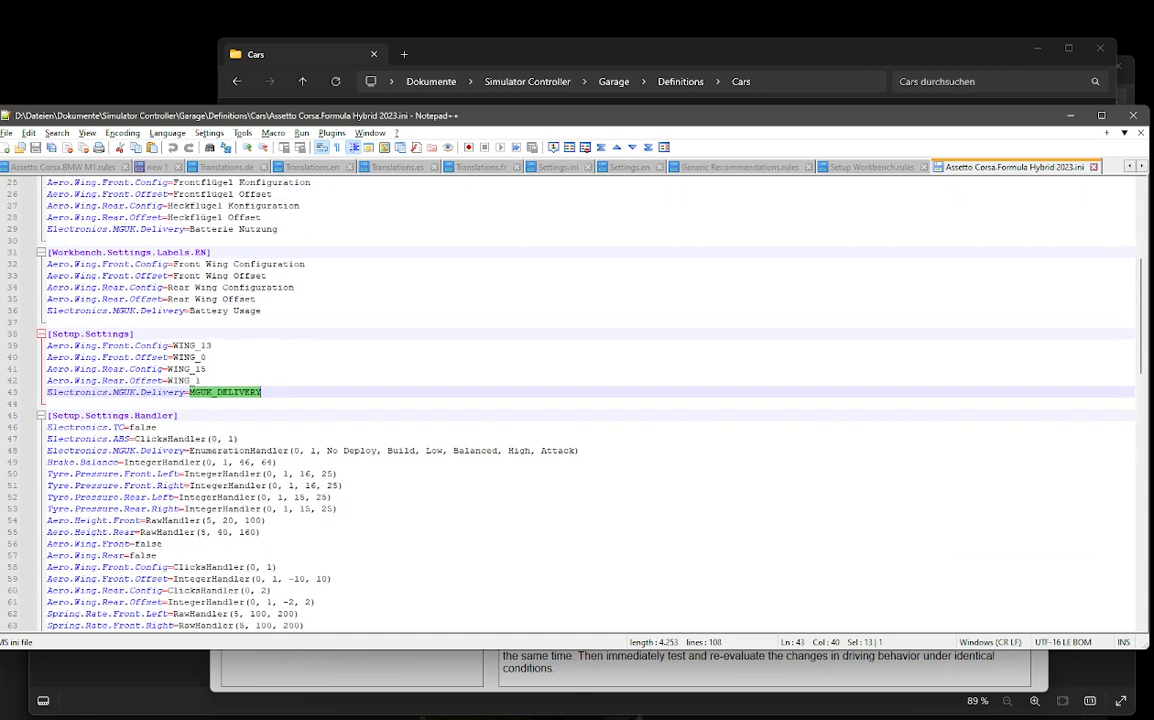
{"action": "left_click_drag", "start_coordinate": [186, 450], "coordinate": [47, 450]}
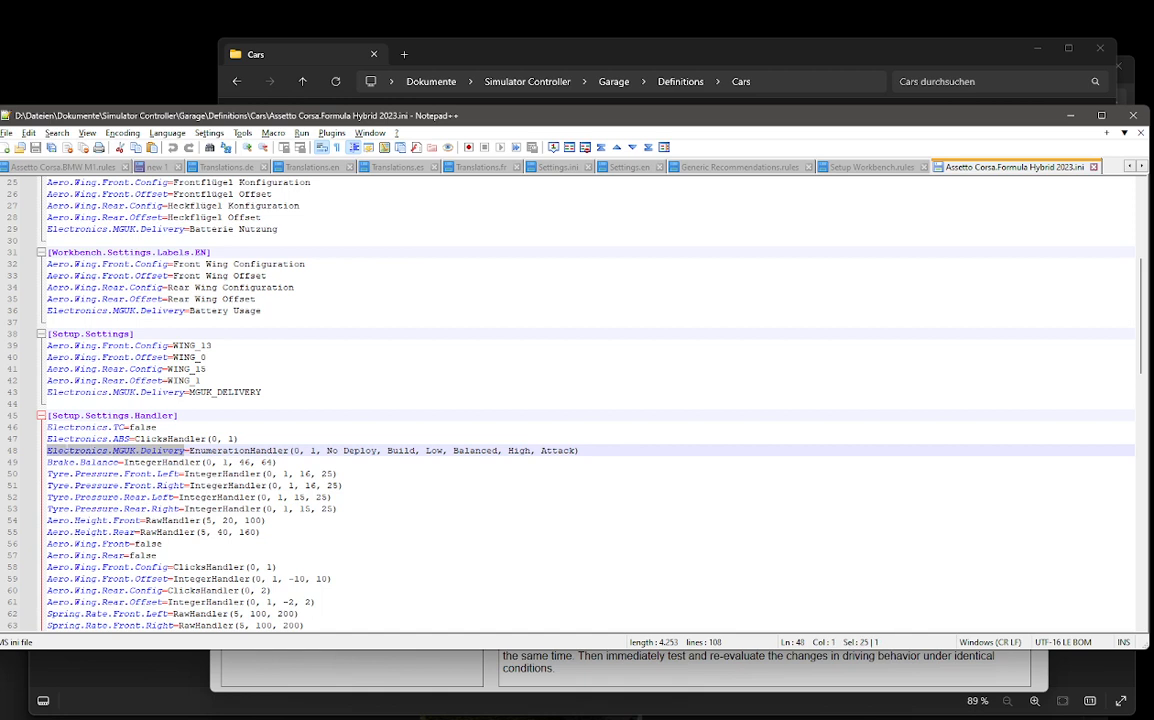
{"action": "left_click", "coordinate": [155, 451]}
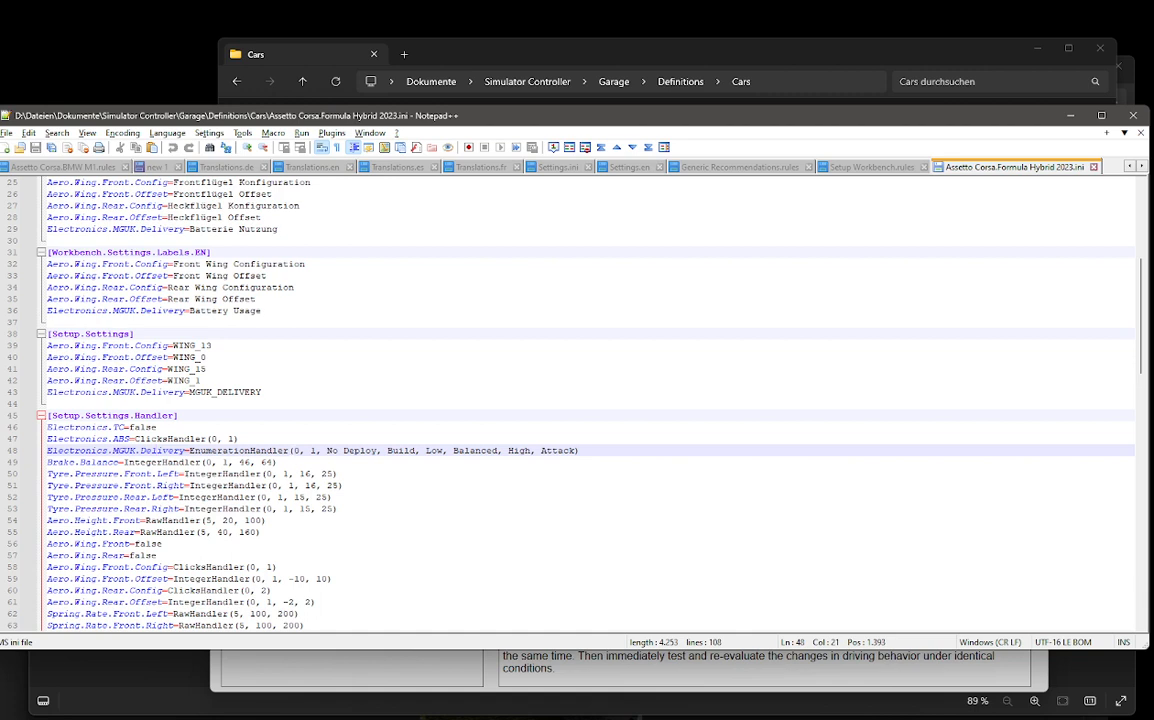
{"action": "left_click", "coordinate": [313, 451]}
{"action": "key", "text": "shift+Left"}
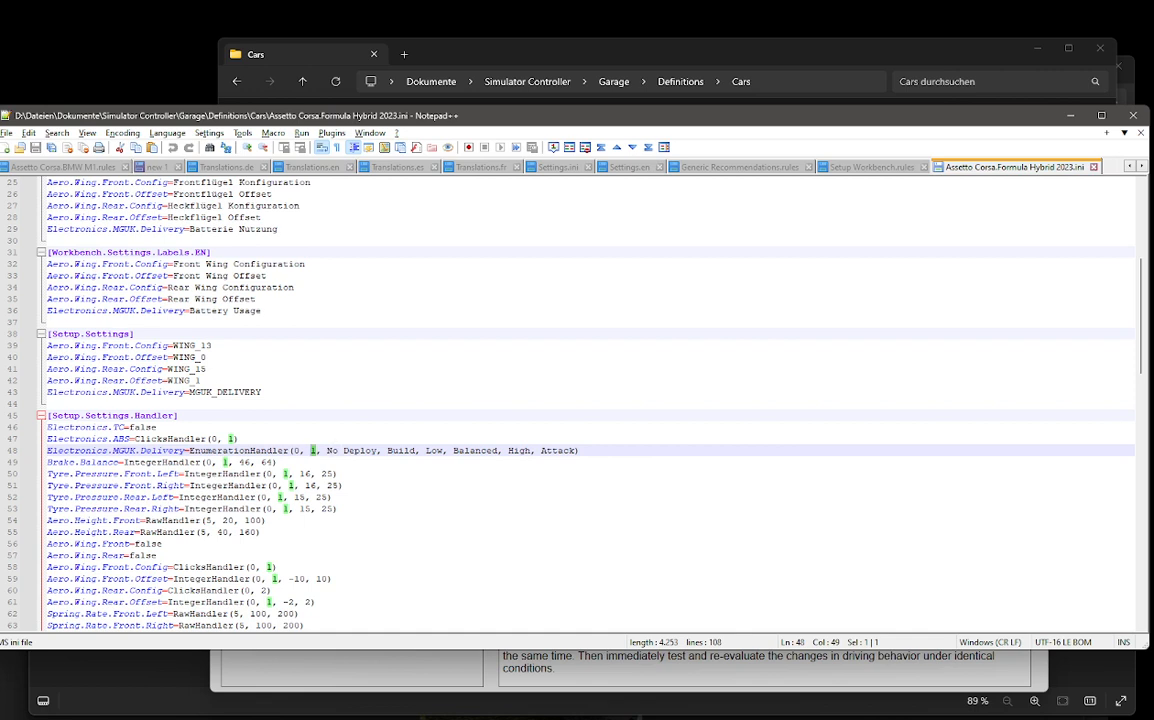
{"action": "left_click", "coordinate": [342, 450]}
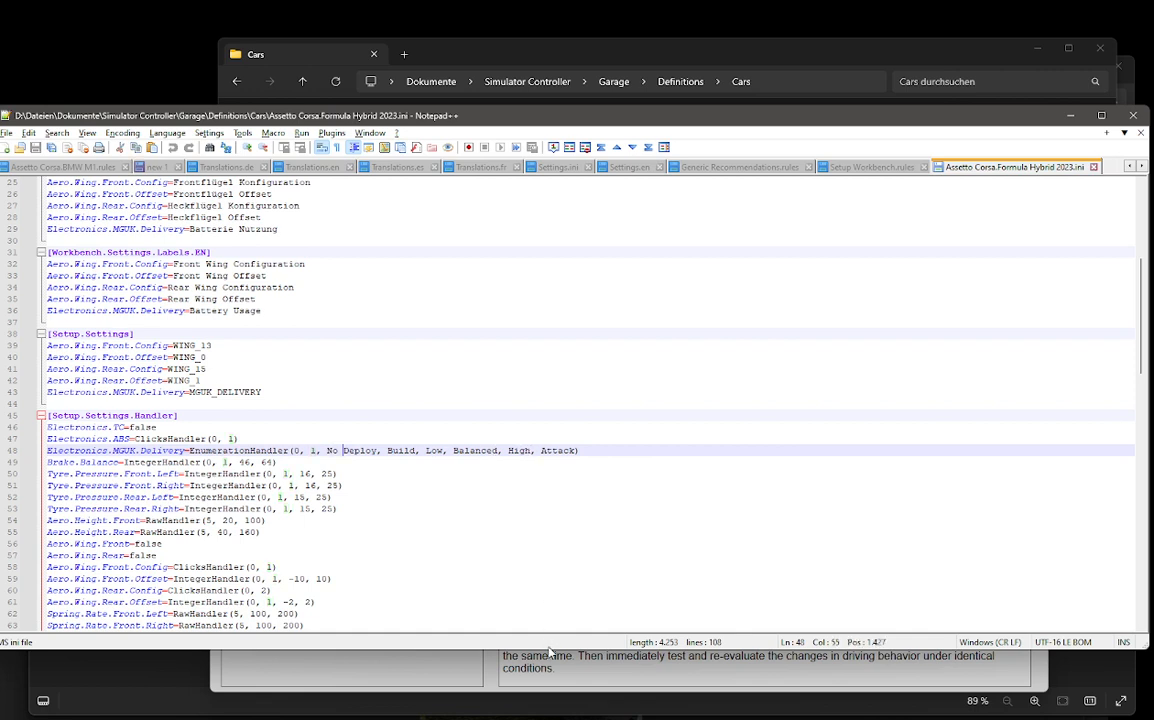
Step: In the Setup Editor of Setup Workbench, raise Battery Usage to Attack, and return to the definition file in Notepad++
{"action": "left_click", "coordinate": [612, 690]}
{"action": "left_click", "coordinate": [421, 294]}
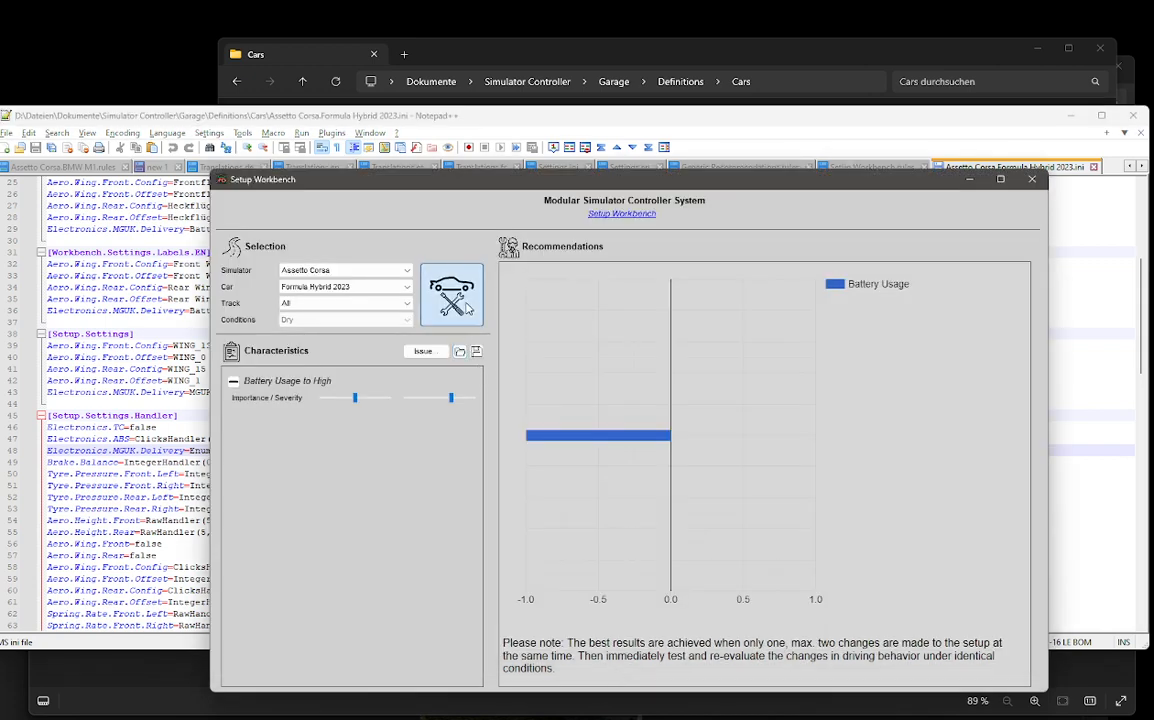
{"action": "left_click", "coordinate": [495, 467]}
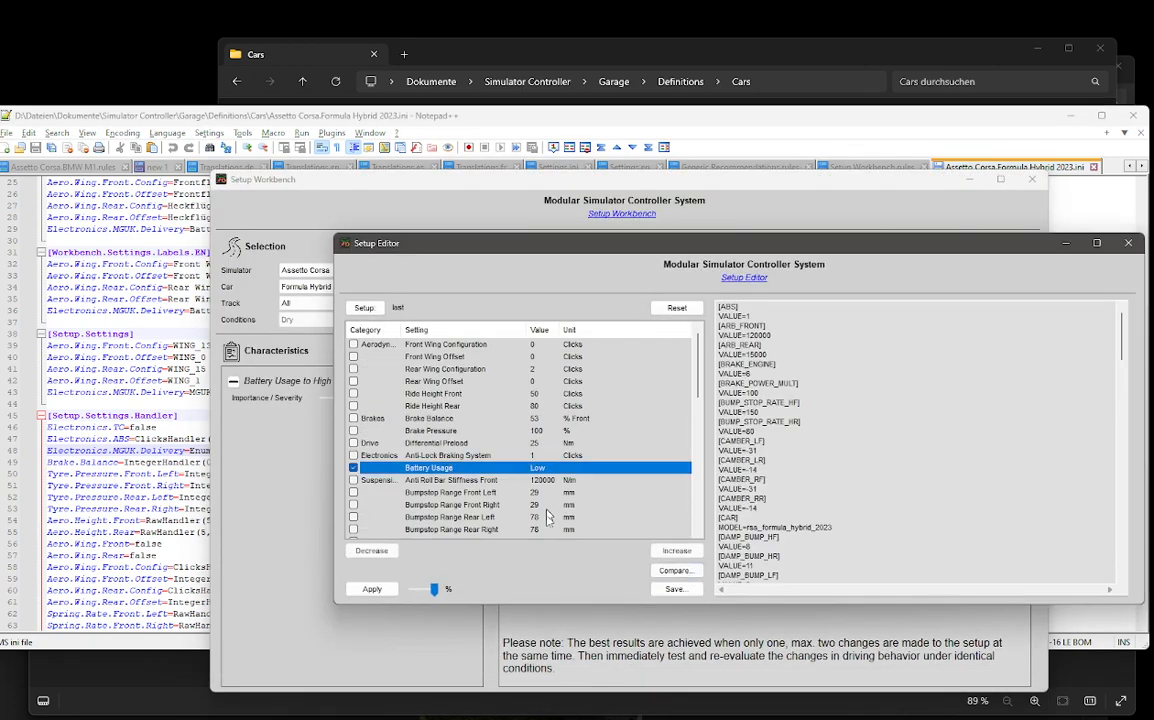
{"action": "left_click", "coordinate": [665, 551]}
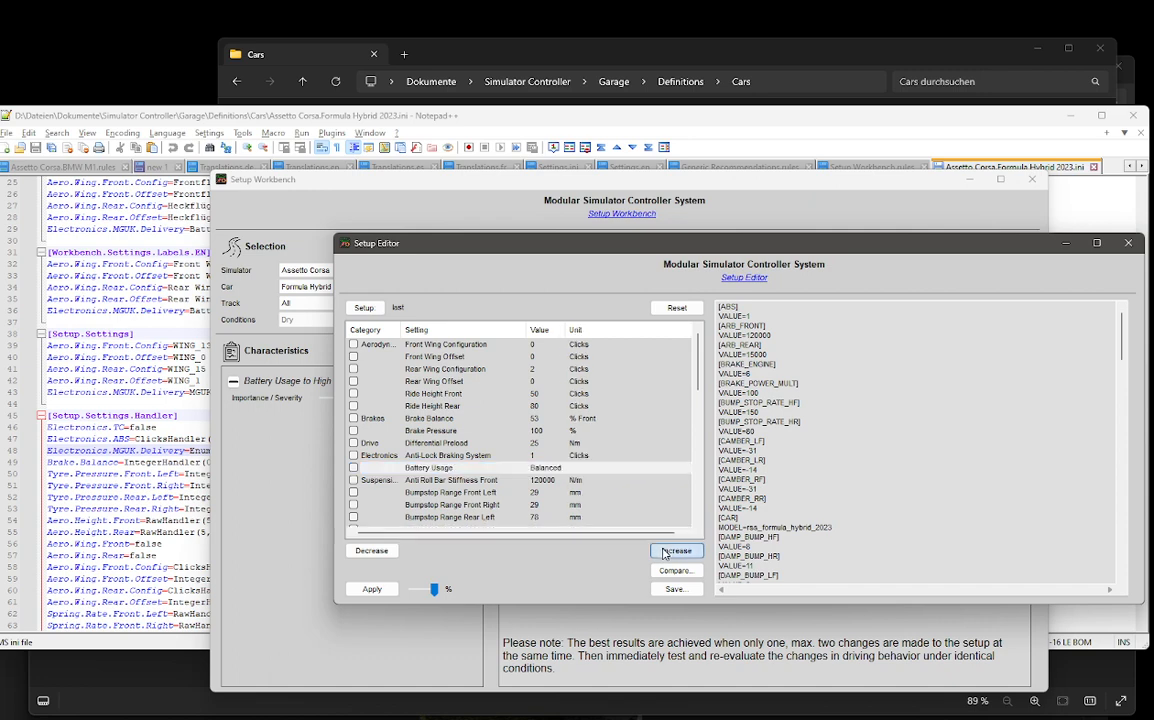
{"action": "left_click", "coordinate": [665, 551]}
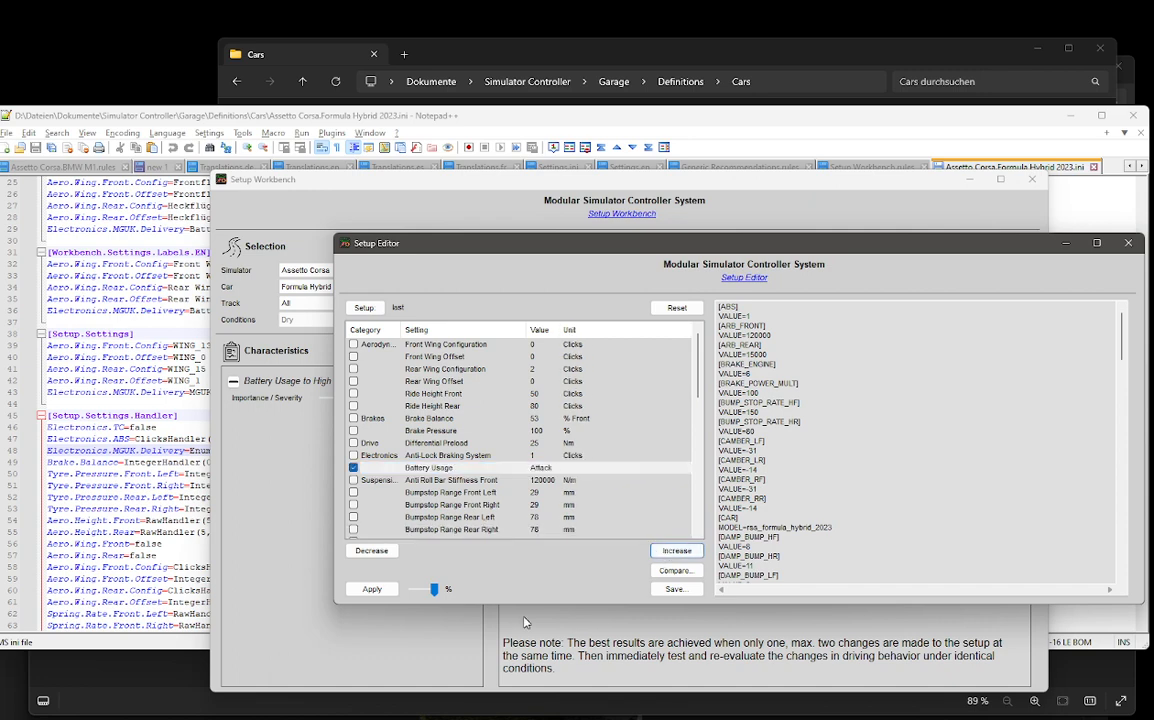
{"action": "left_click", "coordinate": [295, 480]}
{"action": "left_click", "coordinate": [197, 485]}
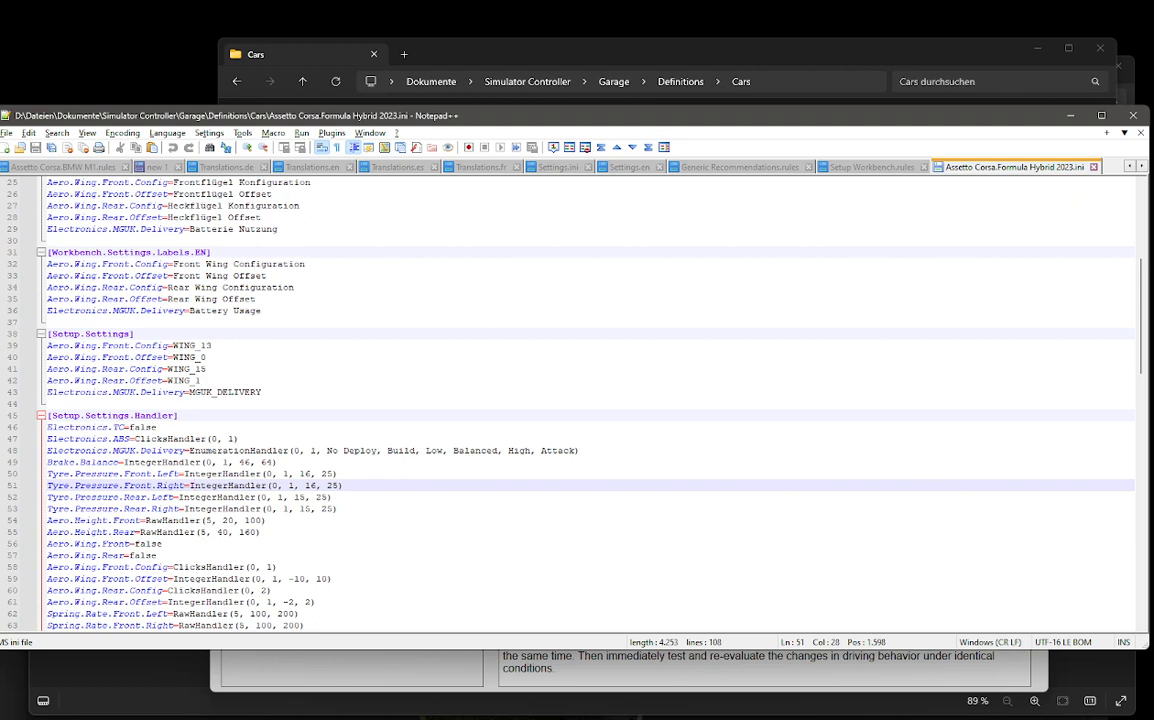
Step: In File Explorer, go to the Garage Rules Cars folder and open Assetto Corsa.Formula Hybrid 2023.rules in Notepad++
{"action": "left_click", "coordinate": [711, 41]}
{"action": "left_click", "coordinate": [620, 81]}
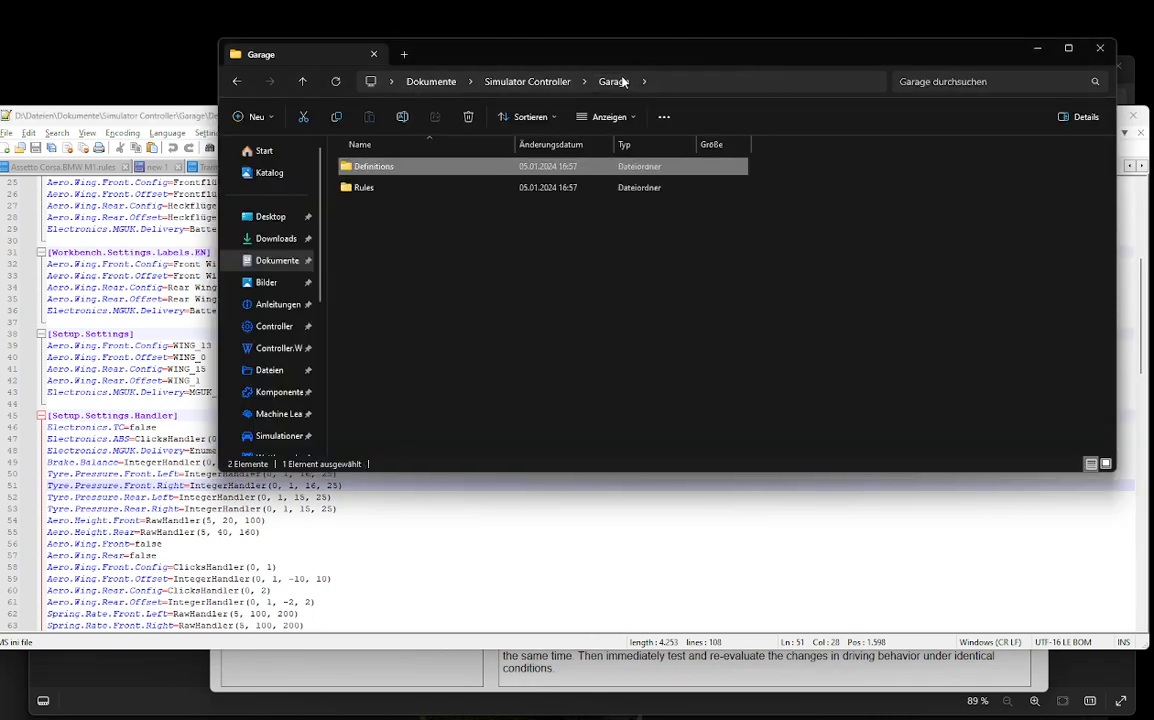
{"action": "double_click", "coordinate": [526, 189]}
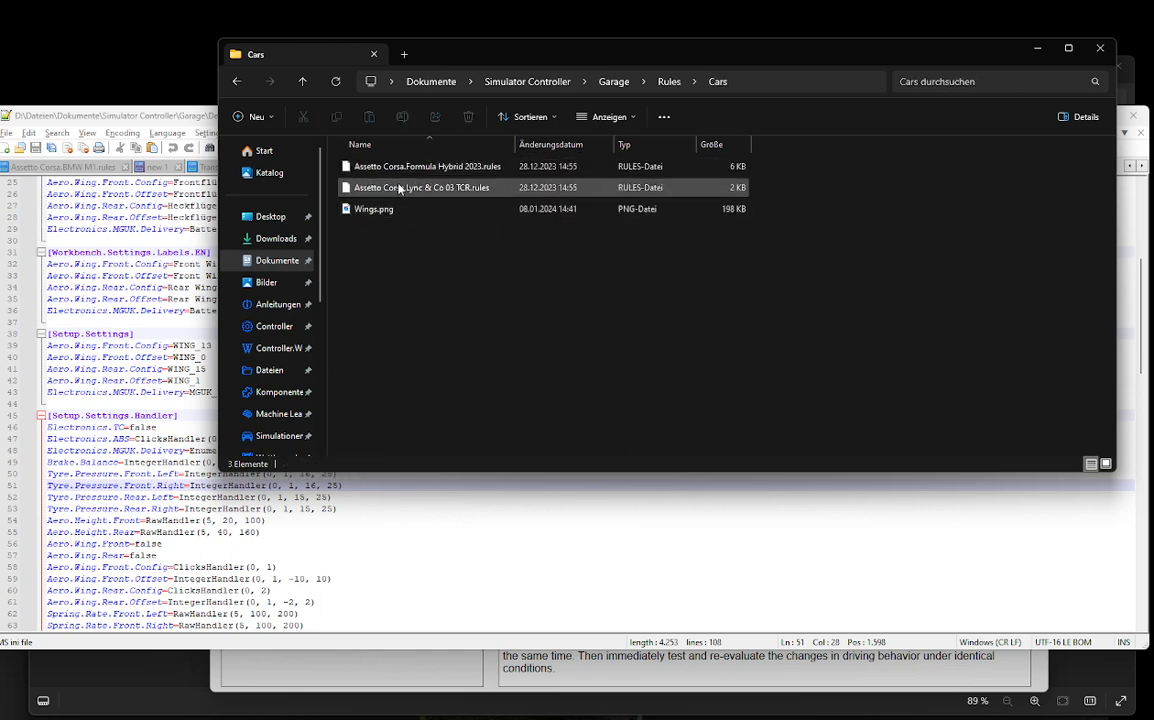
{"action": "left_click", "coordinate": [400, 167]}
{"action": "right_click", "coordinate": [400, 167]}
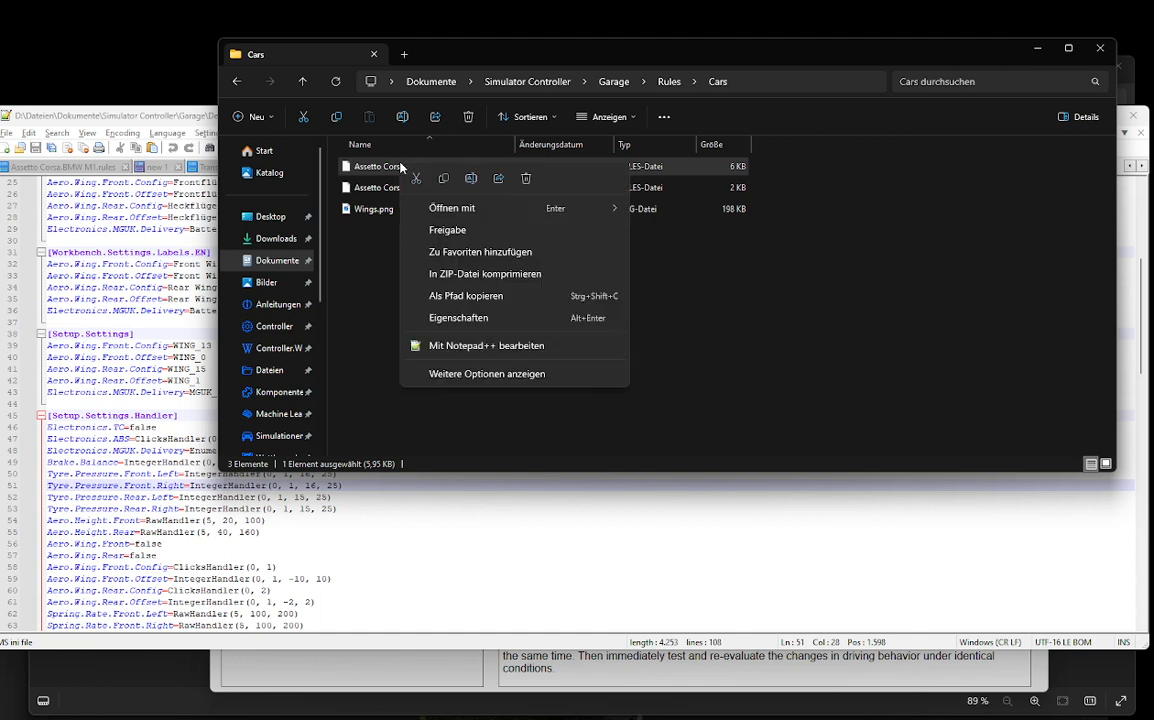
{"action": "mouse_move", "coordinate": [575, 210]}
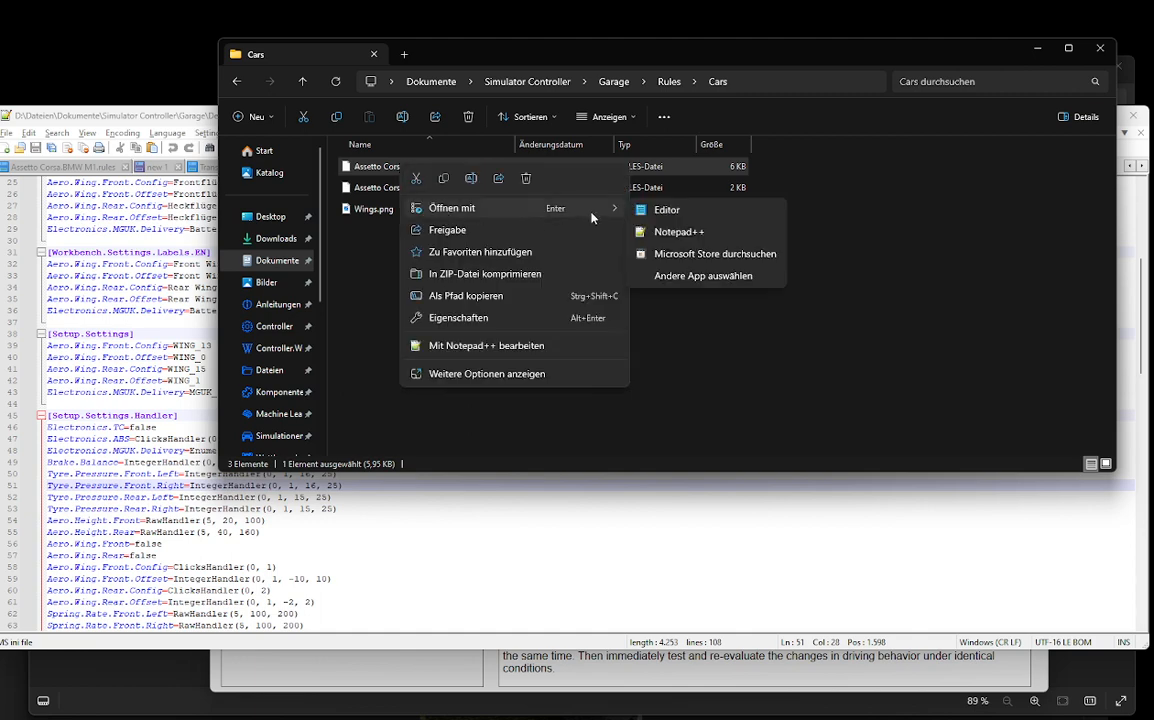
{"action": "left_click", "coordinate": [665, 233]}
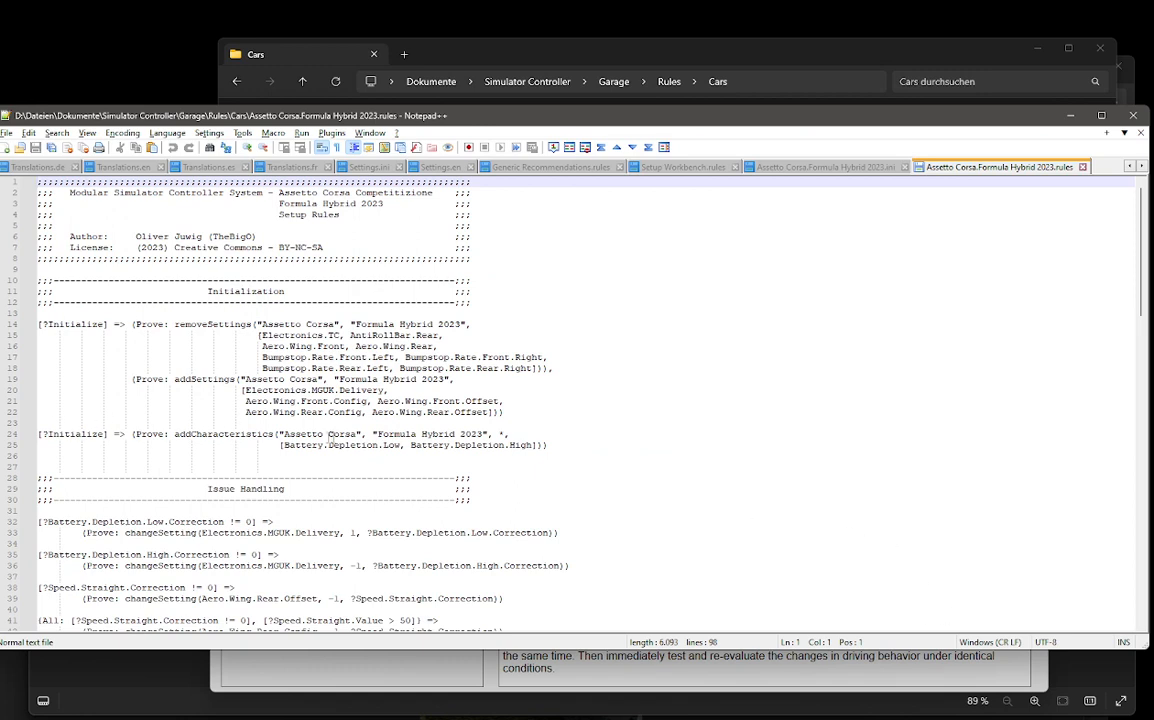
Step: Highlight the Battery.Depletion.Low and High entries in the addCharacteristics rule and their two correction rules under Issue Handling
{"action": "left_click", "coordinate": [310, 445]}
{"action": "left_click_drag", "start_coordinate": [284, 445], "coordinate": [533, 445]}
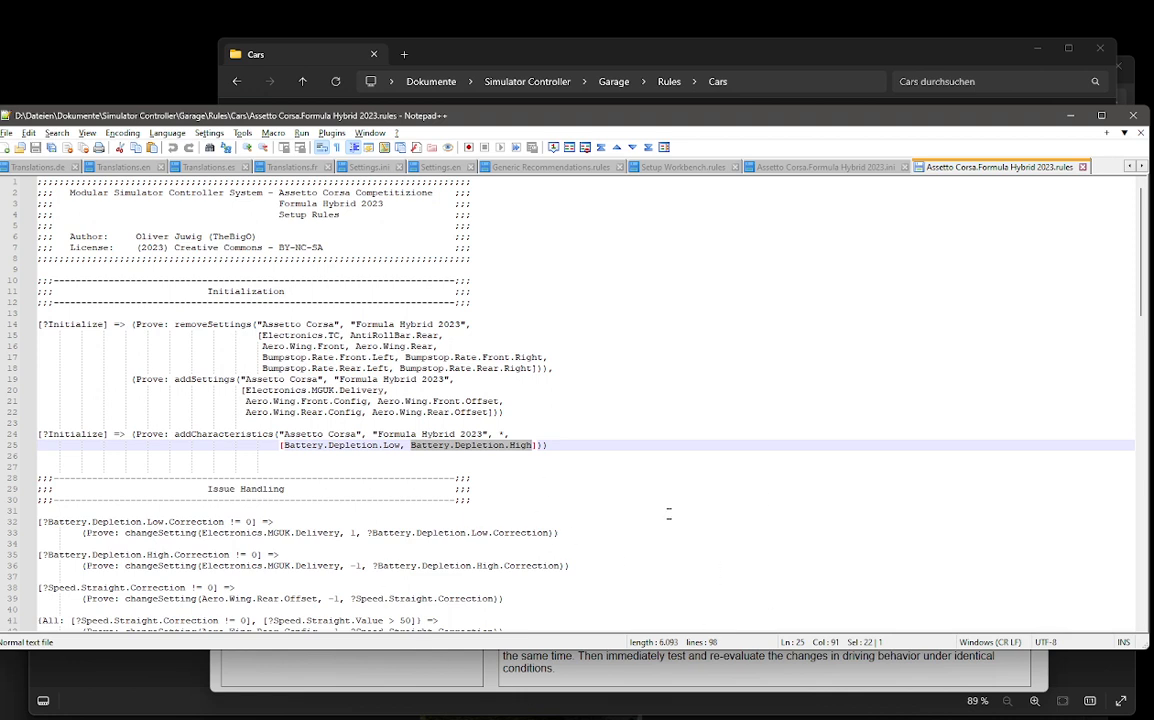
{"action": "scroll", "coordinate": [669, 513], "scroll_direction": "down", "scroll_amount": 7}
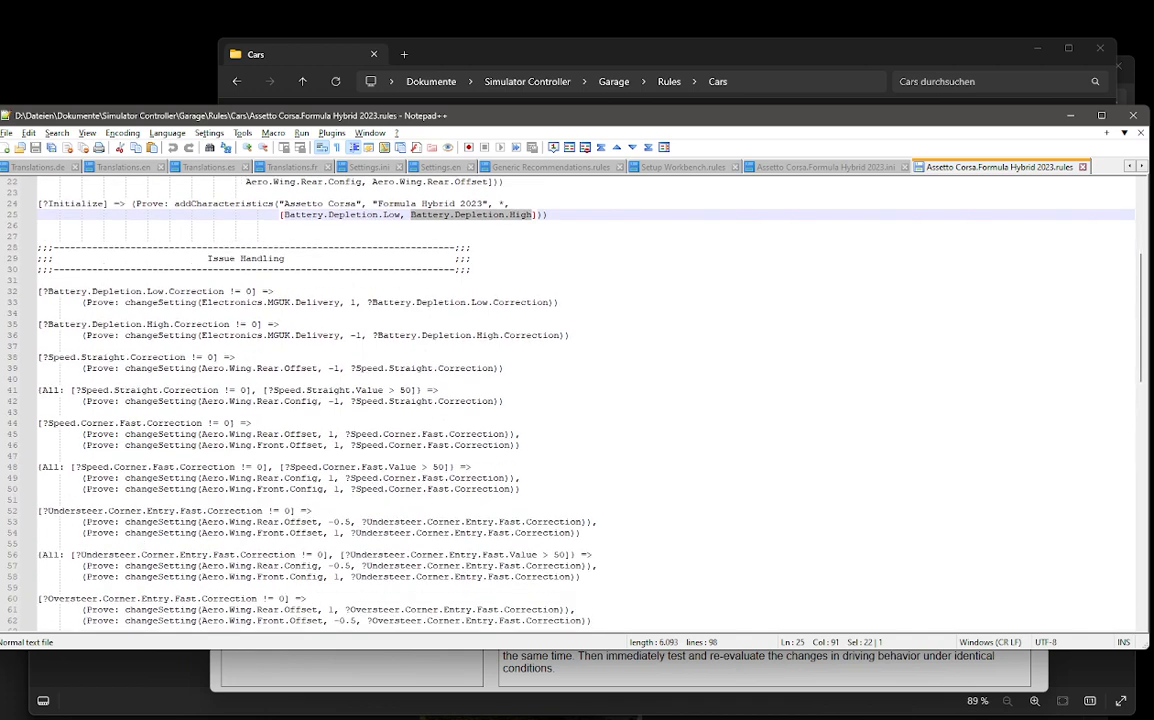
{"action": "left_click_drag", "start_coordinate": [136, 291], "coordinate": [570, 336]}
{"action": "left_click", "coordinate": [470, 347]}
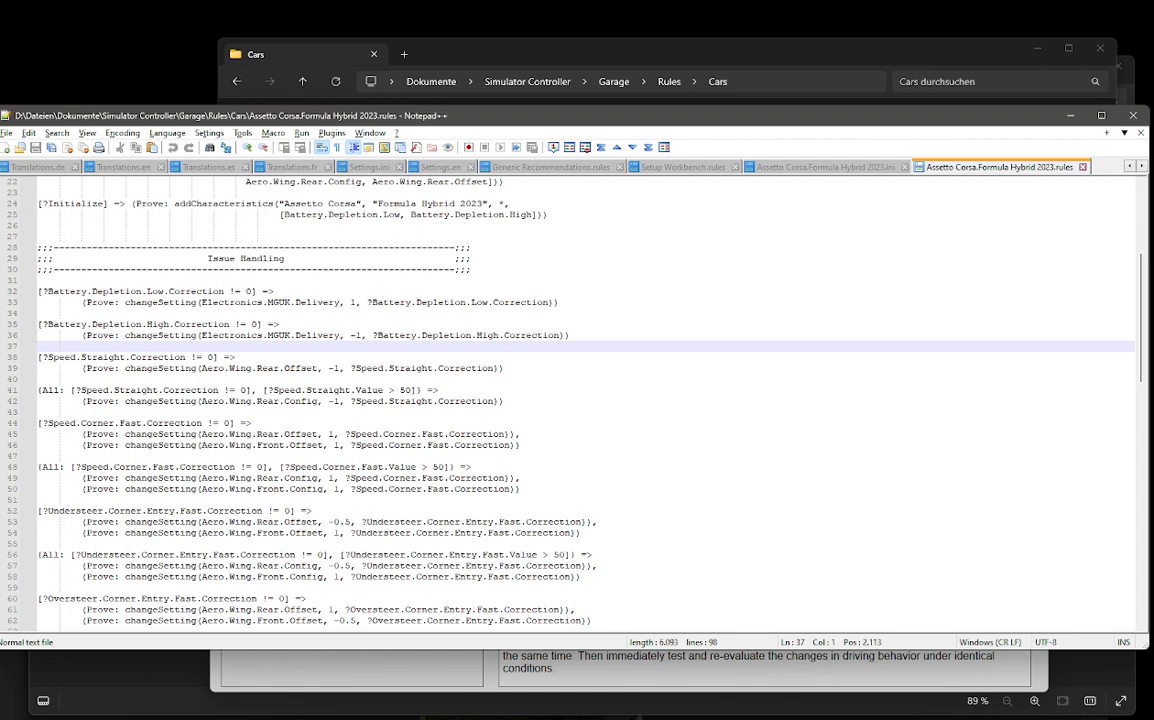
Step: Highlight the change factors 1 and -1 in the Battery.Depletion Low and High correction rules
{"action": "double_click", "coordinate": [352, 302]}
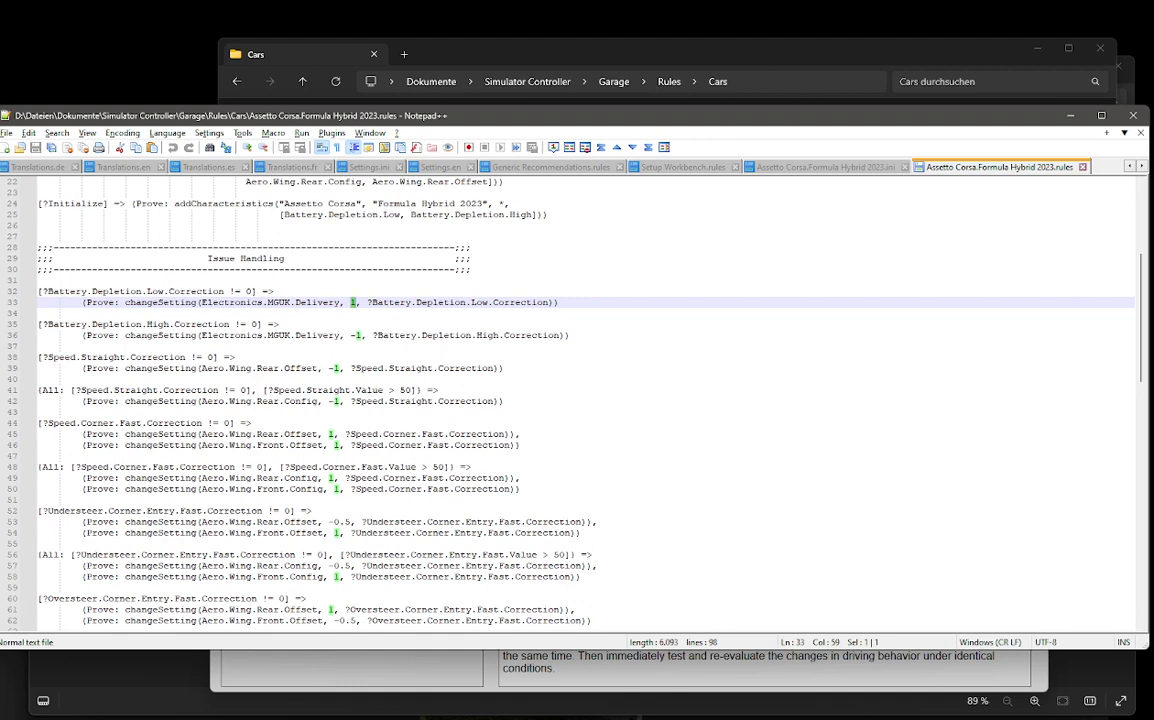
{"action": "left_click_drag", "start_coordinate": [92, 324], "coordinate": [170, 324]}
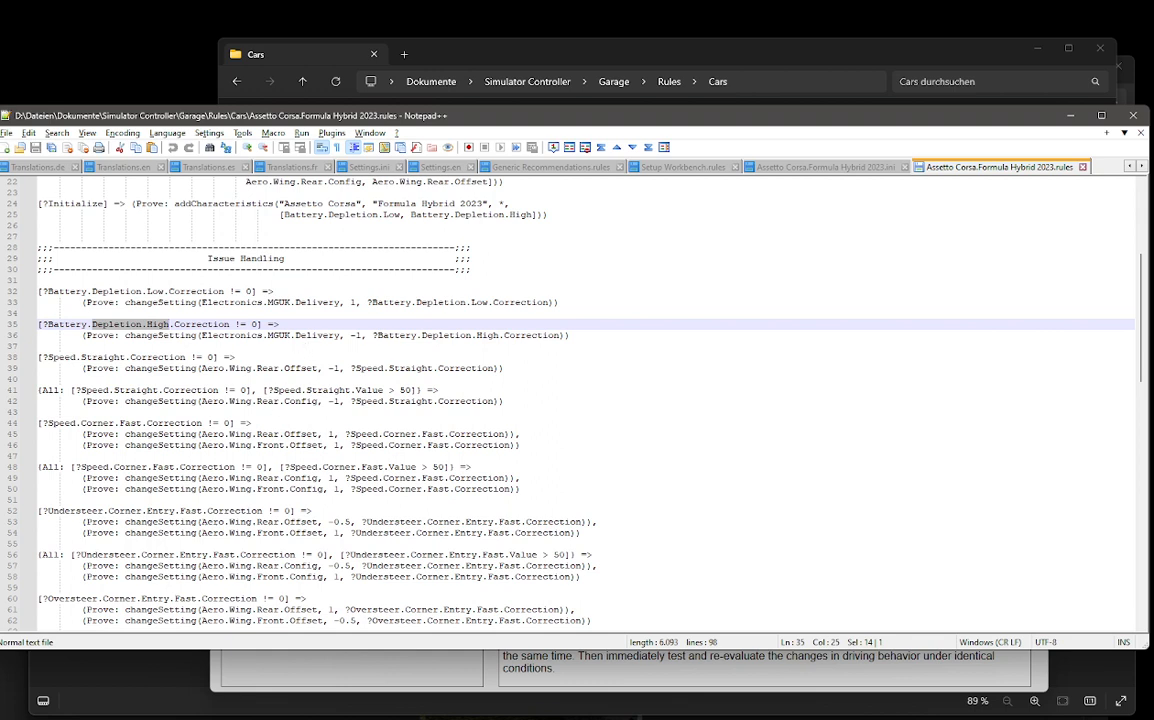
{"action": "left_click_drag", "start_coordinate": [350, 335], "coordinate": [363, 335]}
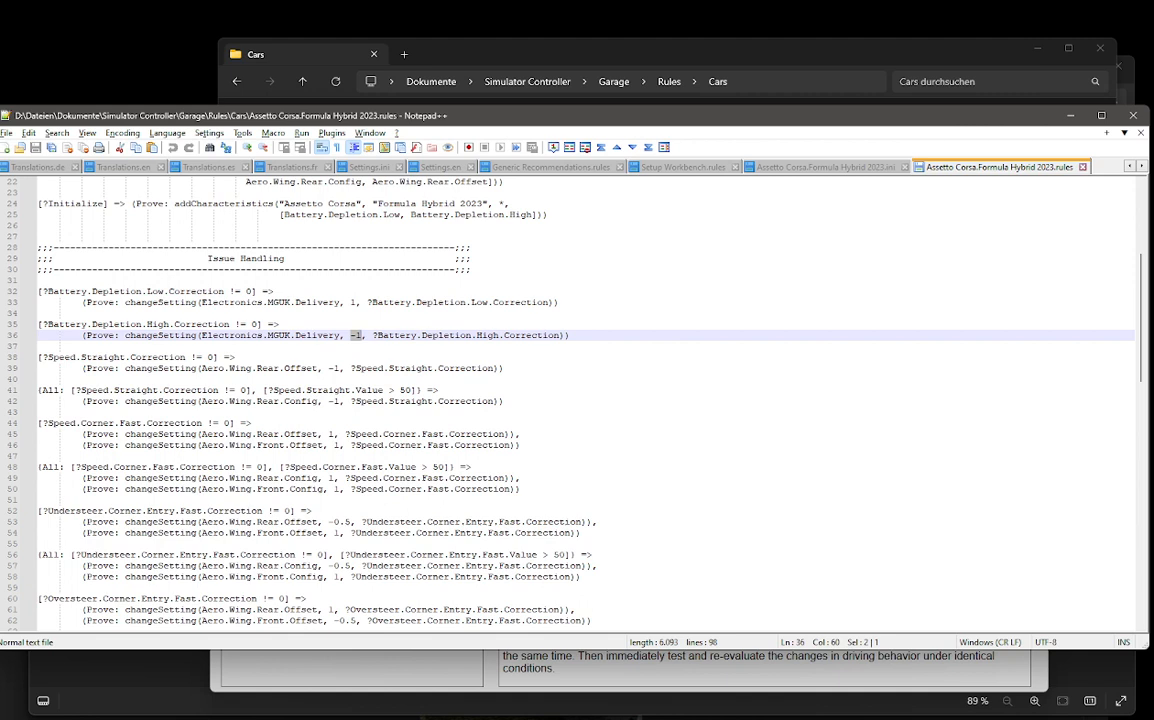
Step: View the Battery Usage recommendation in Setup Workbench, and review the Setup.Settings.Handler section of Assetto Corsa.Formula Hybrid 2023.ini in Notepad++
{"action": "left_click", "coordinate": [650, 688]}
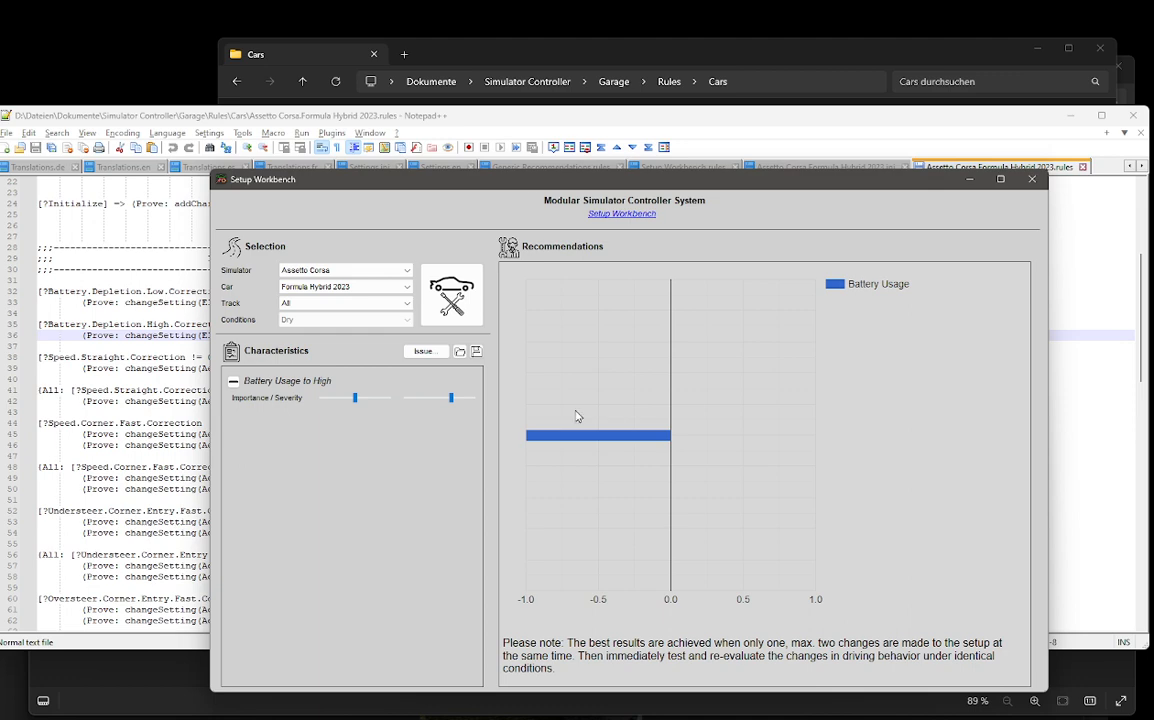
{"action": "left_click", "coordinate": [700, 112]}
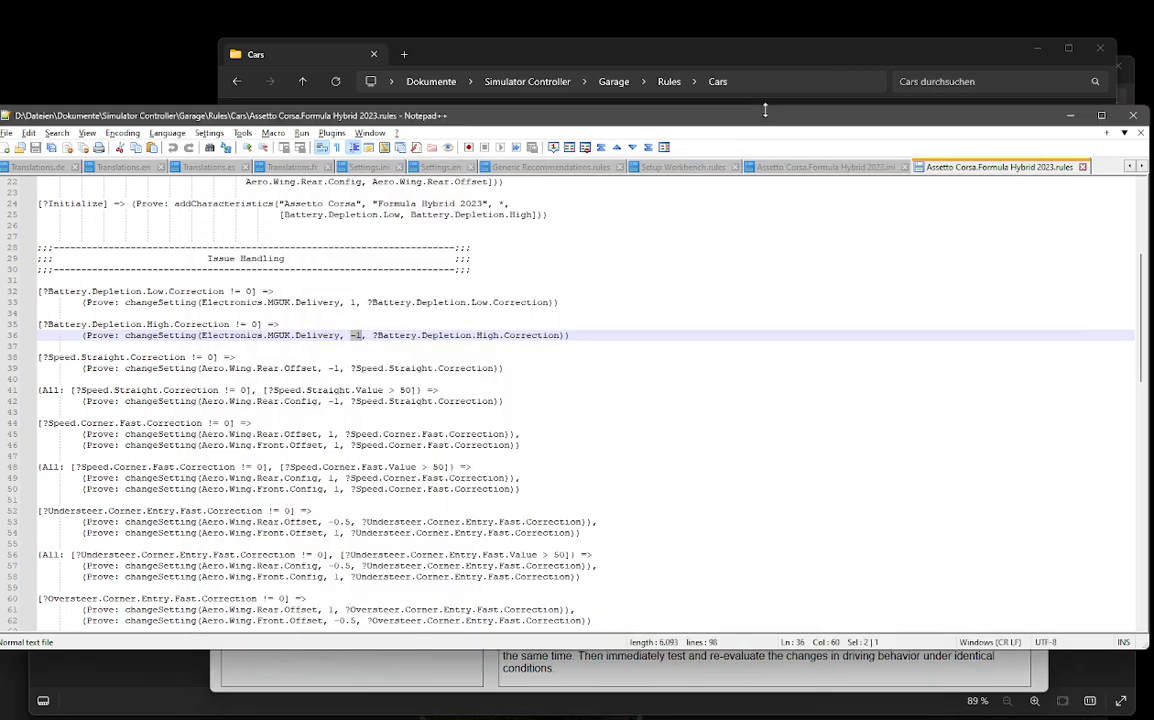
{"action": "left_click", "coordinate": [825, 166]}
{"action": "scroll", "coordinate": [570, 400], "scroll_direction": "down", "scroll_amount": 2}
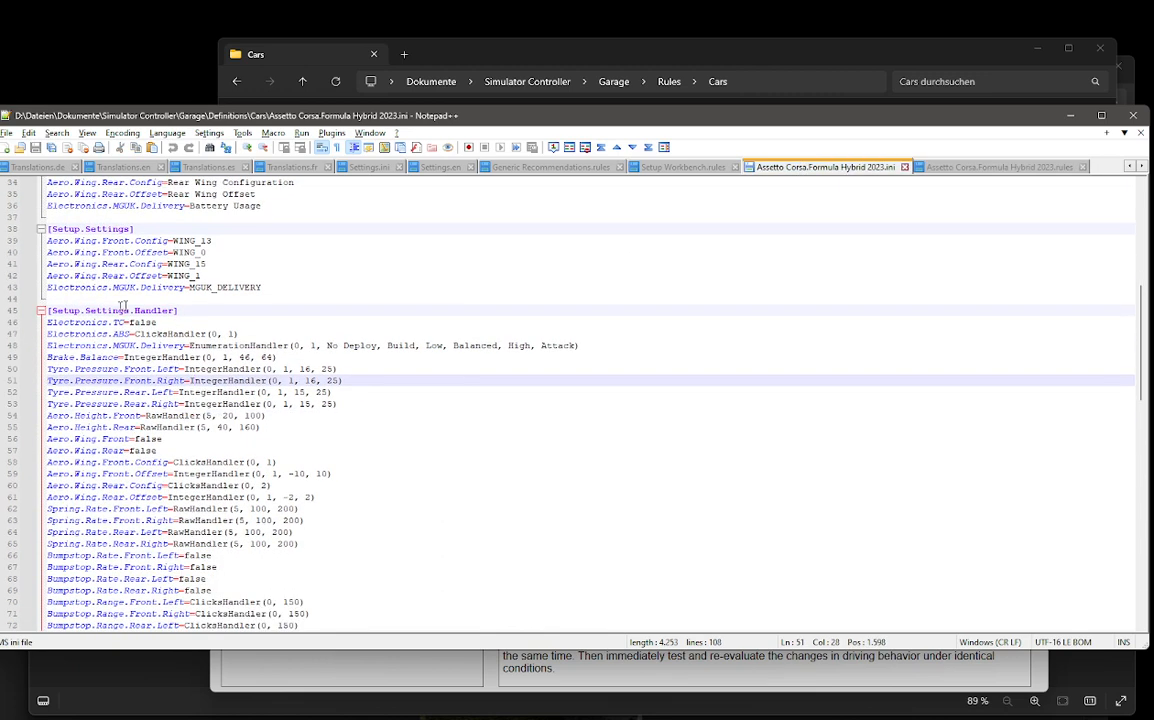
{"action": "scroll", "coordinate": [570, 400], "scroll_direction": "down", "scroll_amount": 3}
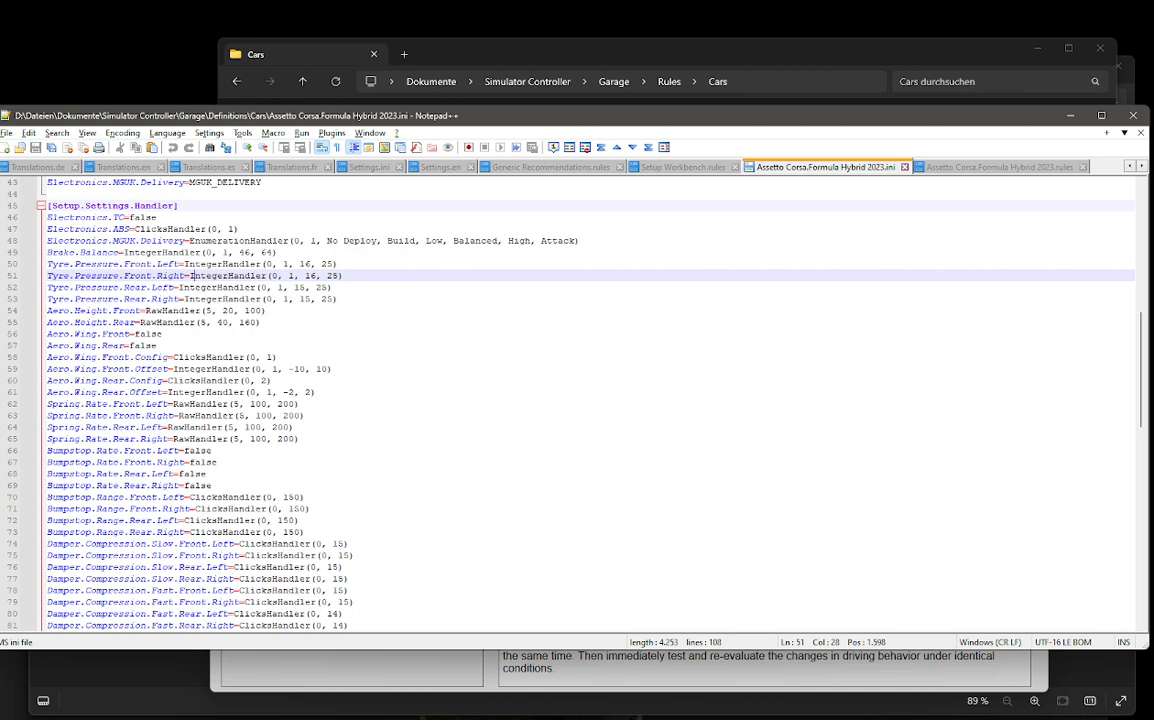
Step: Close the File Explorer and Notepad++ windows and bring the Electronics.png image to the front
{"action": "left_click", "coordinate": [384, 655]}
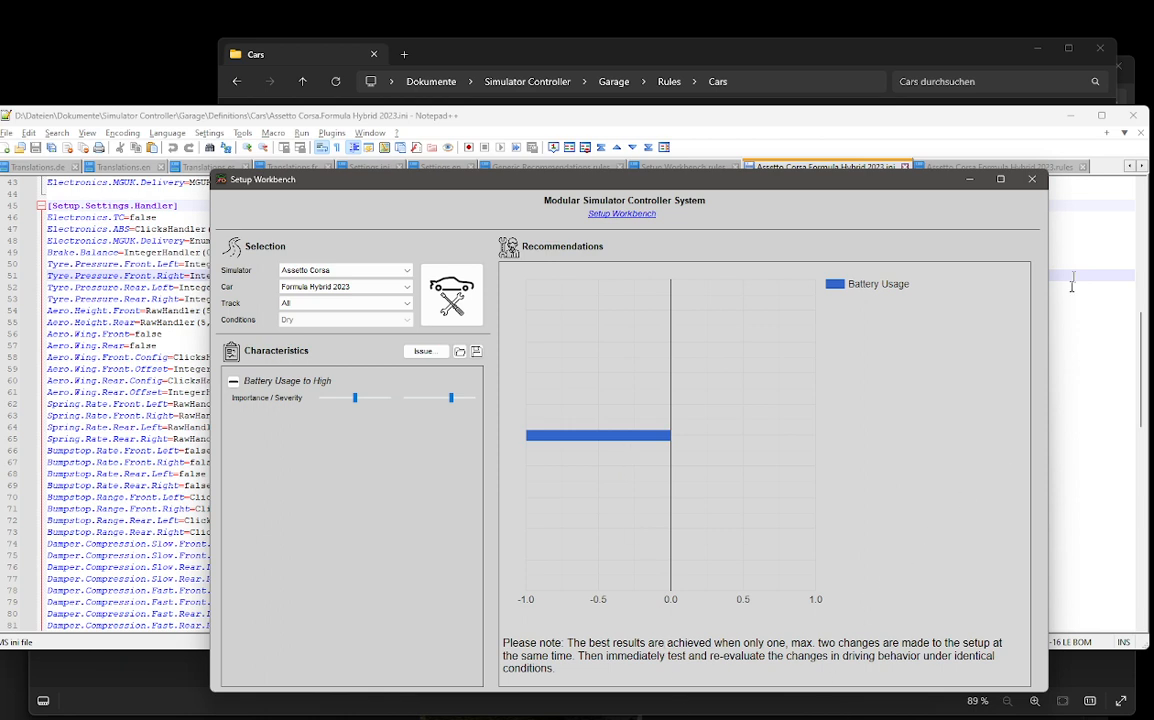
{"action": "left_click", "coordinate": [1100, 50]}
{"action": "left_click", "coordinate": [1100, 50]}
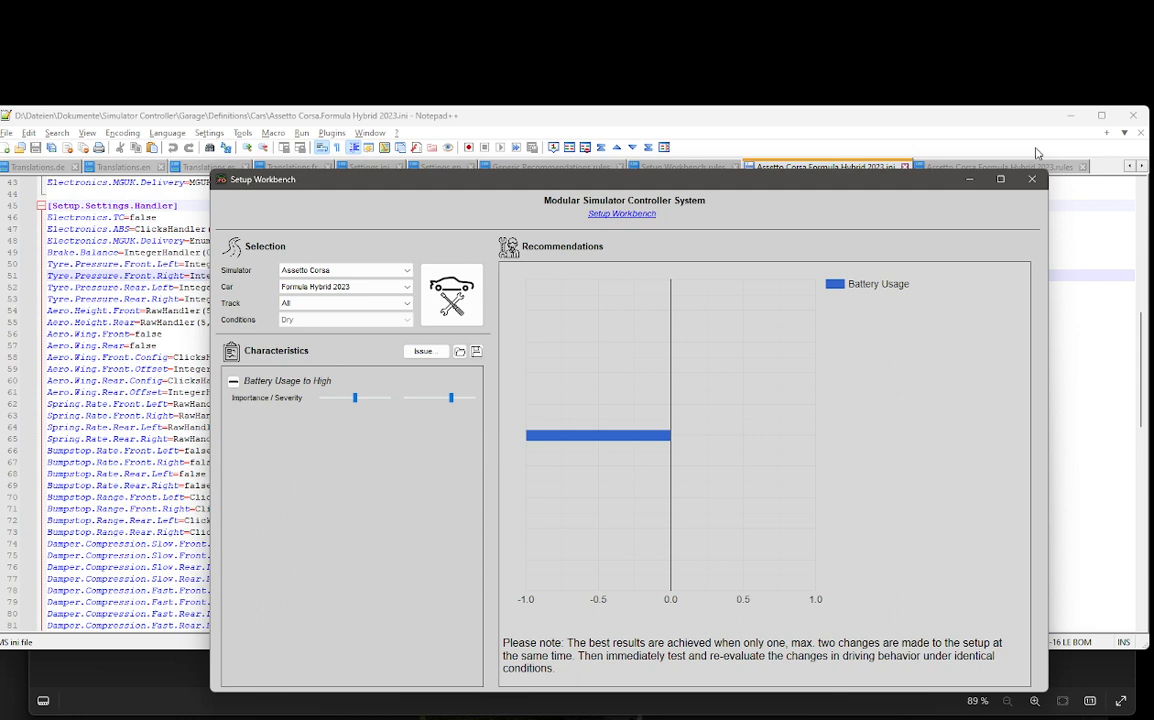
{"action": "left_click", "coordinate": [1133, 120]}
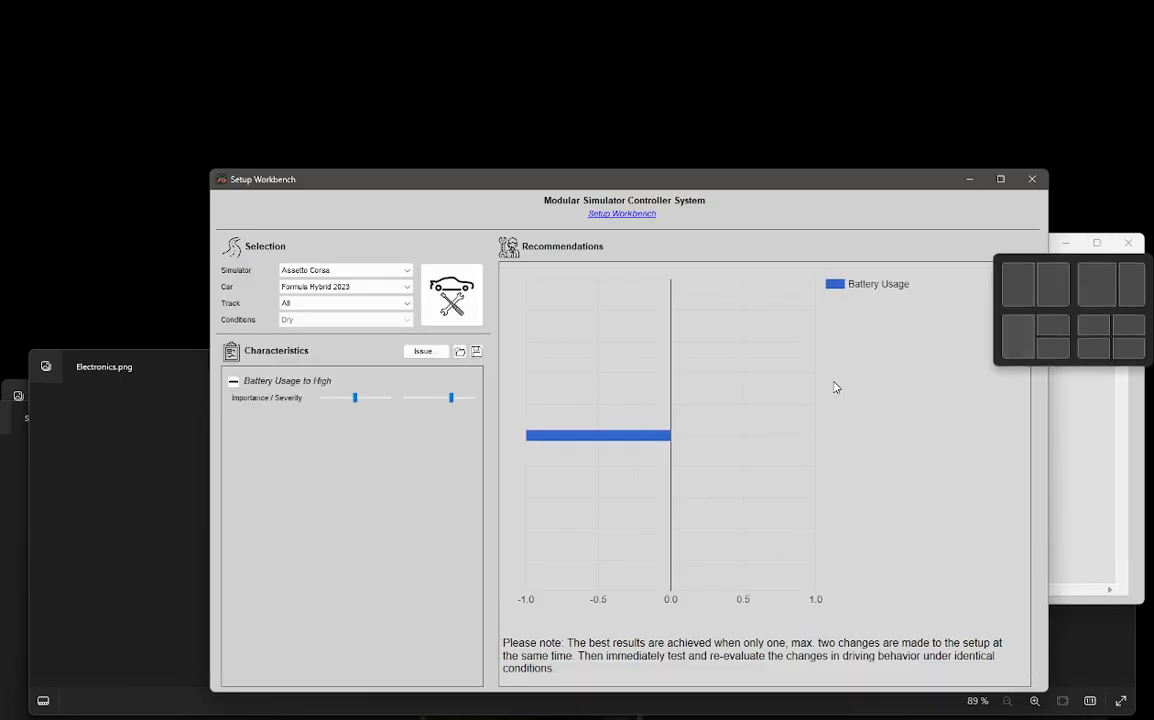
{"action": "left_click", "coordinate": [84, 567]}
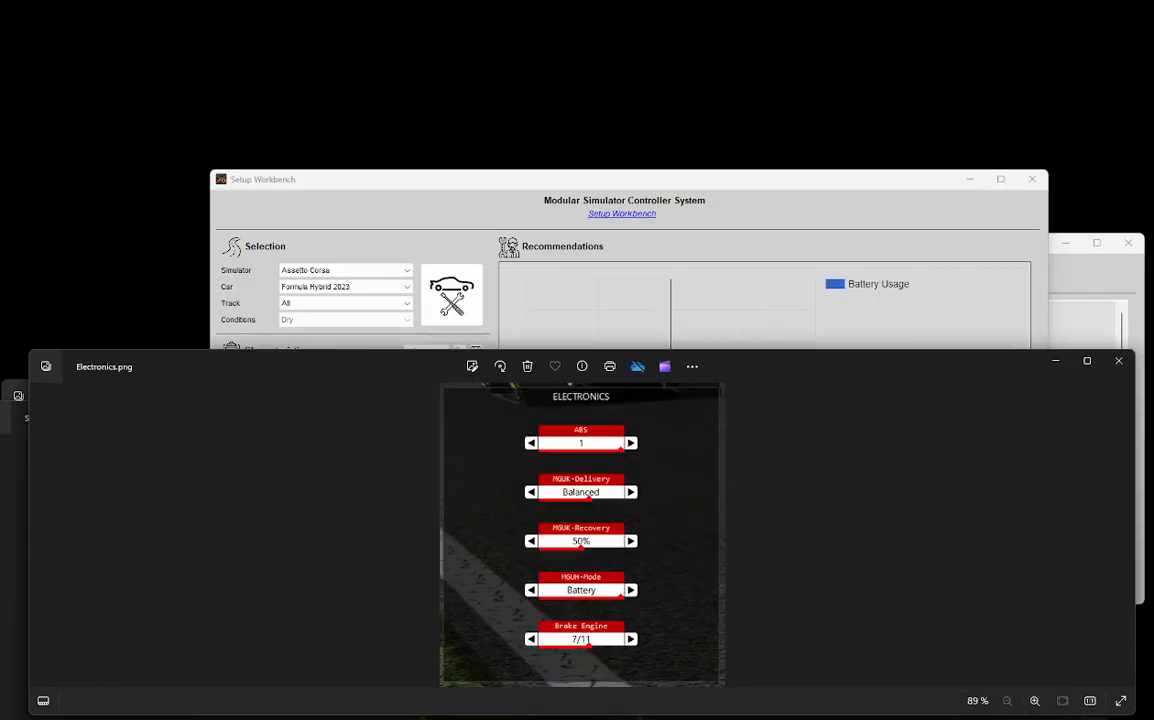
Step: Close the Electronics, Wings, Fuel and Suspension images and the Setup Editor, and move the Setup Workbench window clear of Simulator Startup
{"action": "left_click", "coordinate": [1140, 372]}
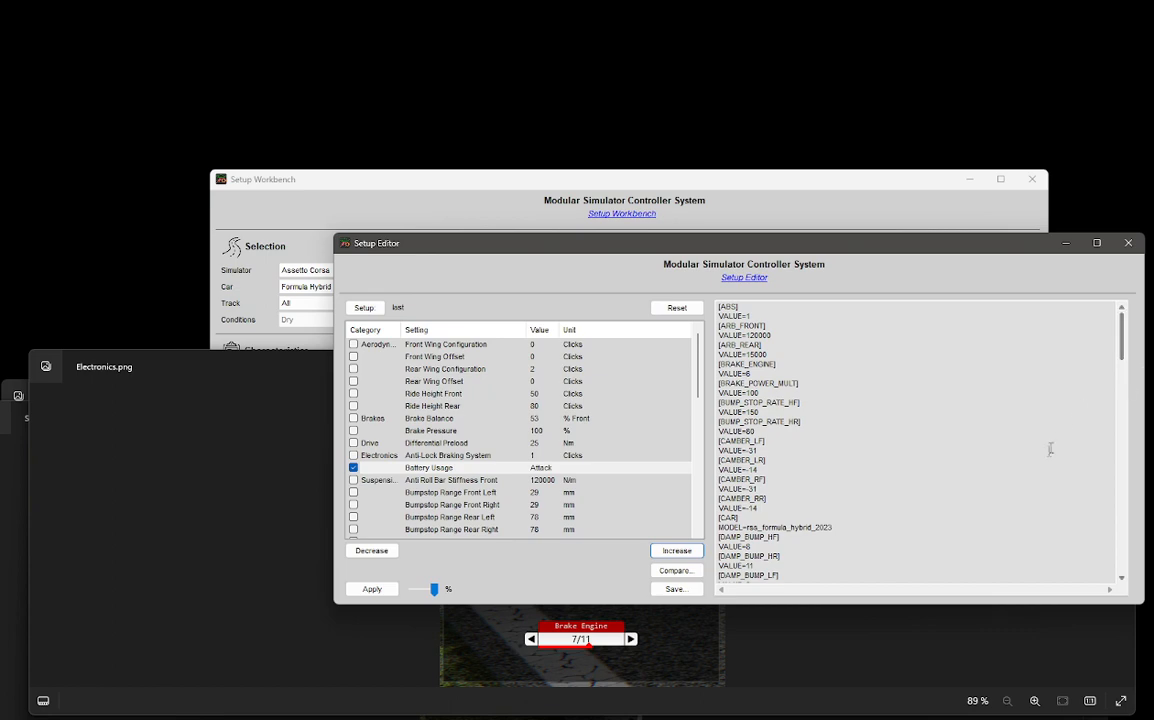
{"action": "left_click", "coordinate": [1020, 645]}
{"action": "left_click", "coordinate": [1120, 360]}
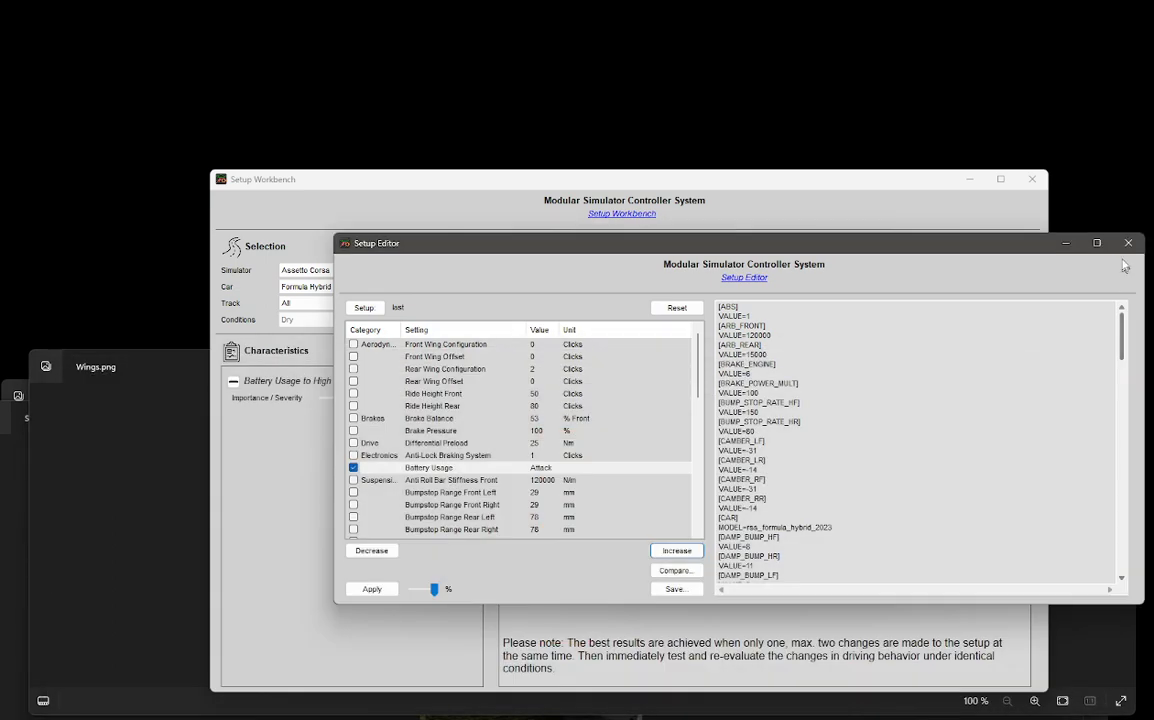
{"action": "left_click", "coordinate": [1124, 244]}
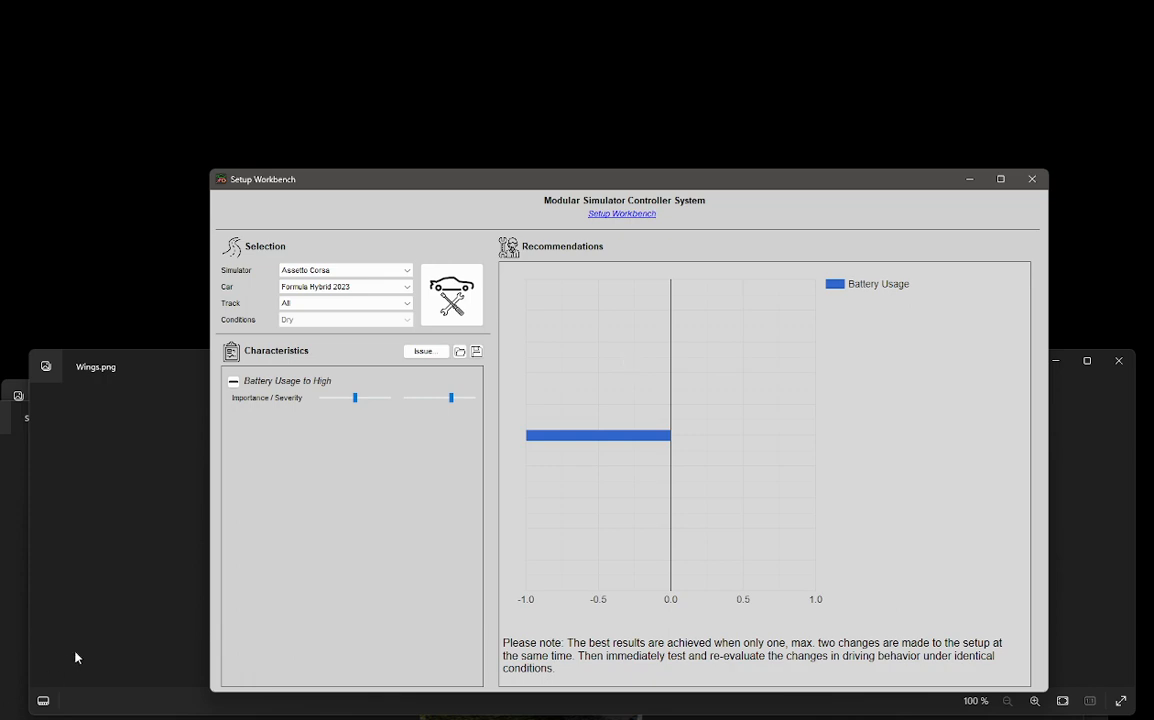
{"action": "left_click", "coordinate": [1121, 363]}
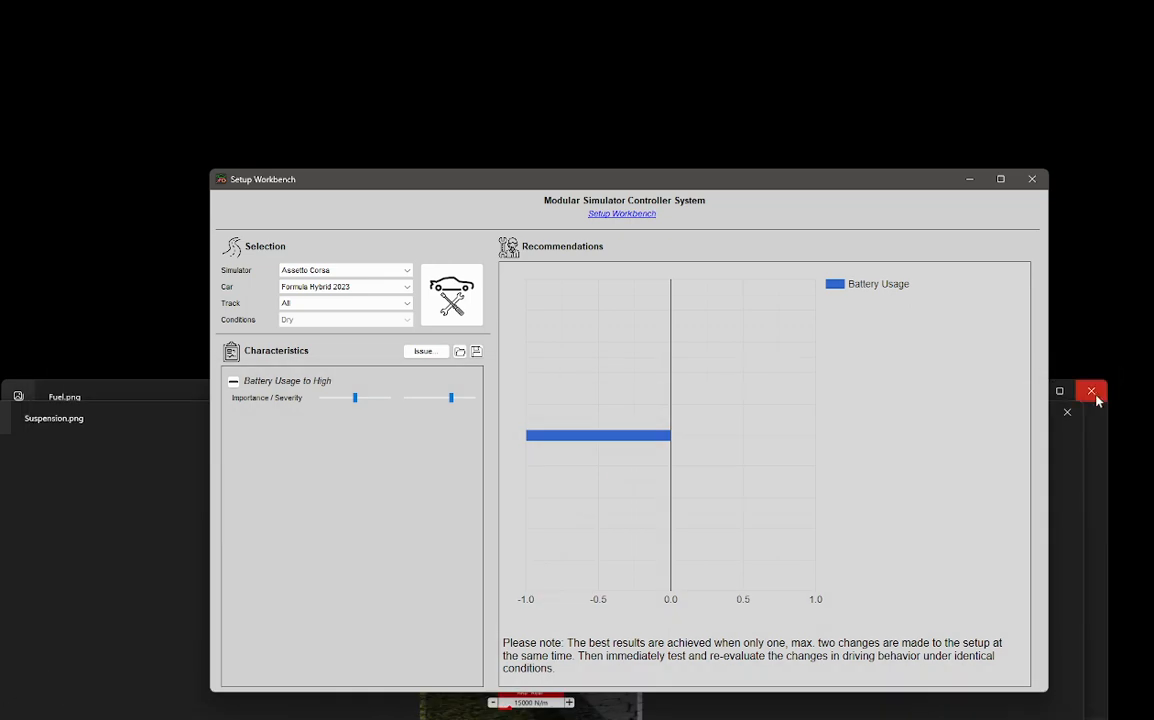
{"action": "left_click", "coordinate": [1090, 391]}
{"action": "left_click", "coordinate": [1069, 419]}
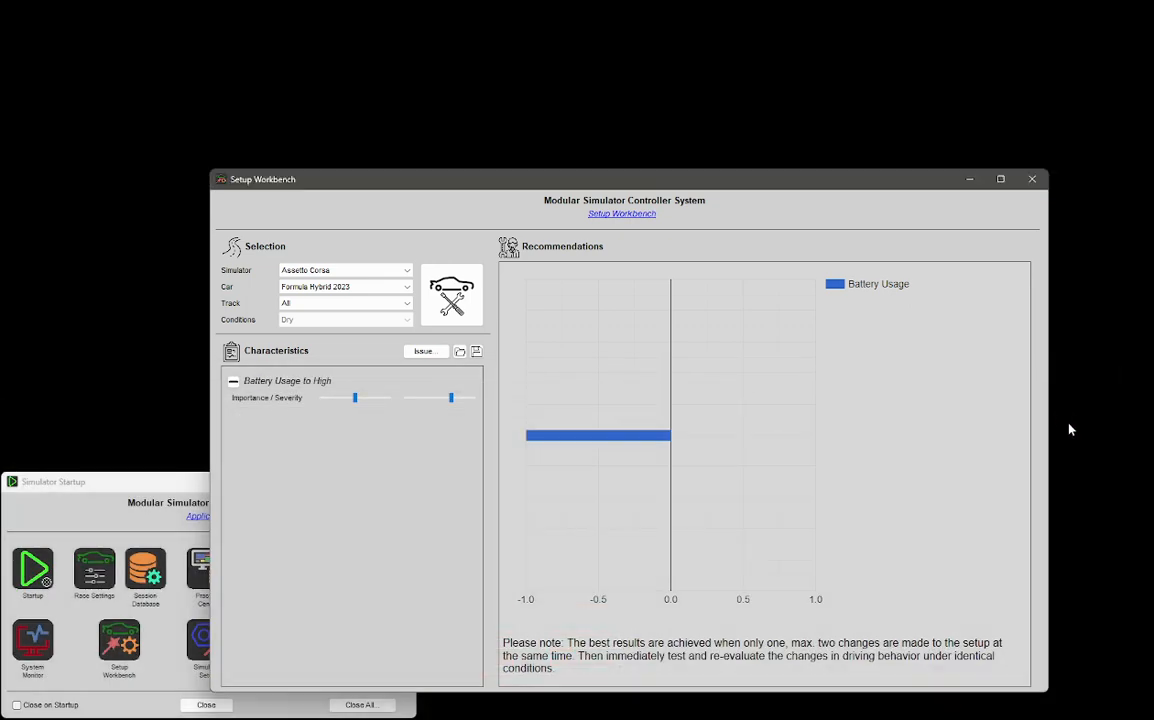
{"action": "left_click_drag", "start_coordinate": [721, 184], "coordinate": [778, 63]}
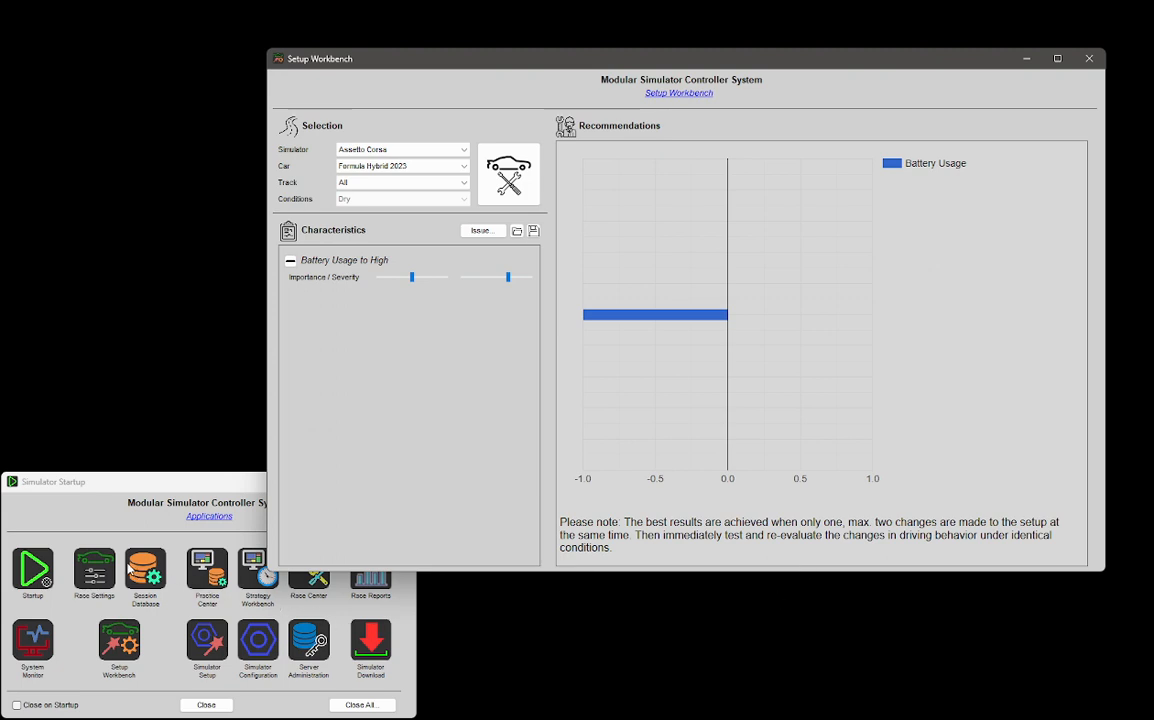
Step: Open the Session Database beside Simulator Startup and select the McLaren 720S GT3 at Spa-Franchorchamps for Assetto Corsa Competizione
{"action": "left_click", "coordinate": [141, 569]}
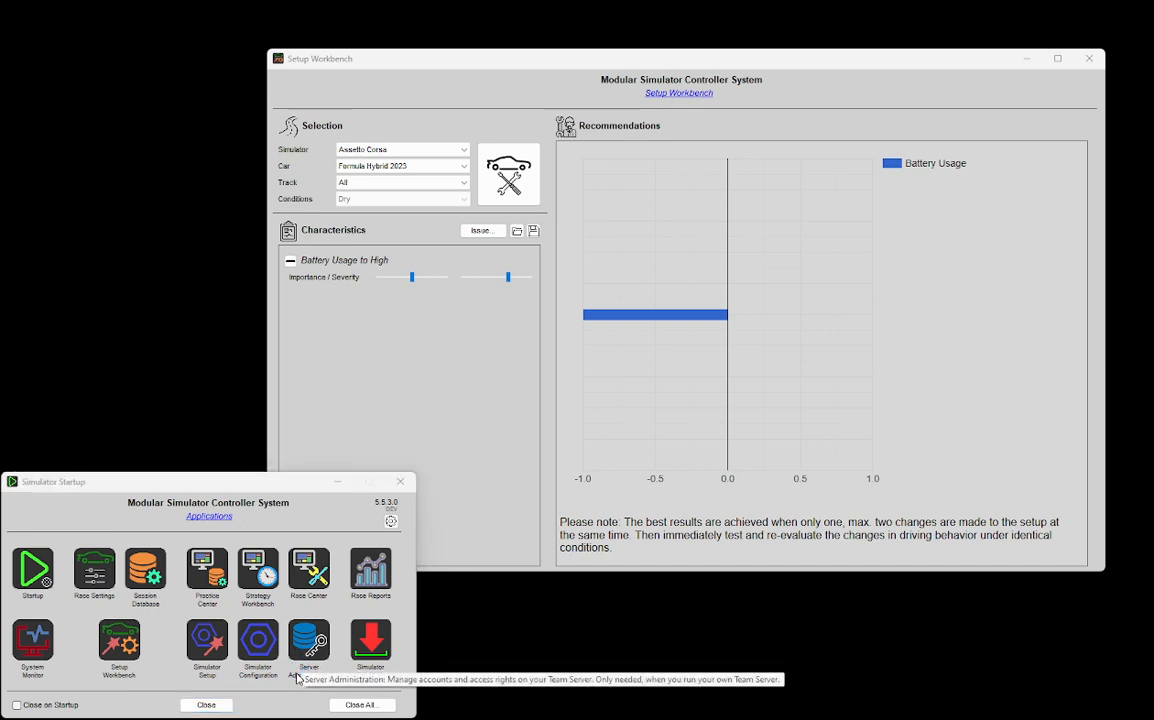
{"action": "left_click_drag", "start_coordinate": [616, 592], "coordinate": [549, 139]}
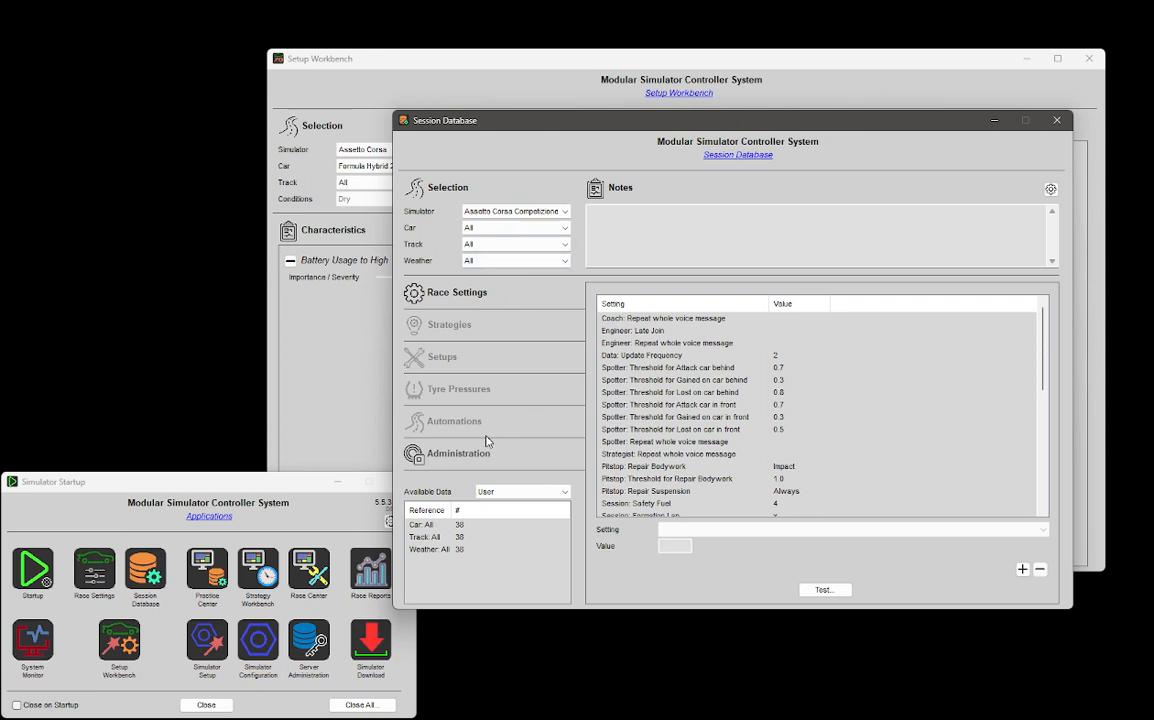
{"action": "left_click", "coordinate": [500, 229]}
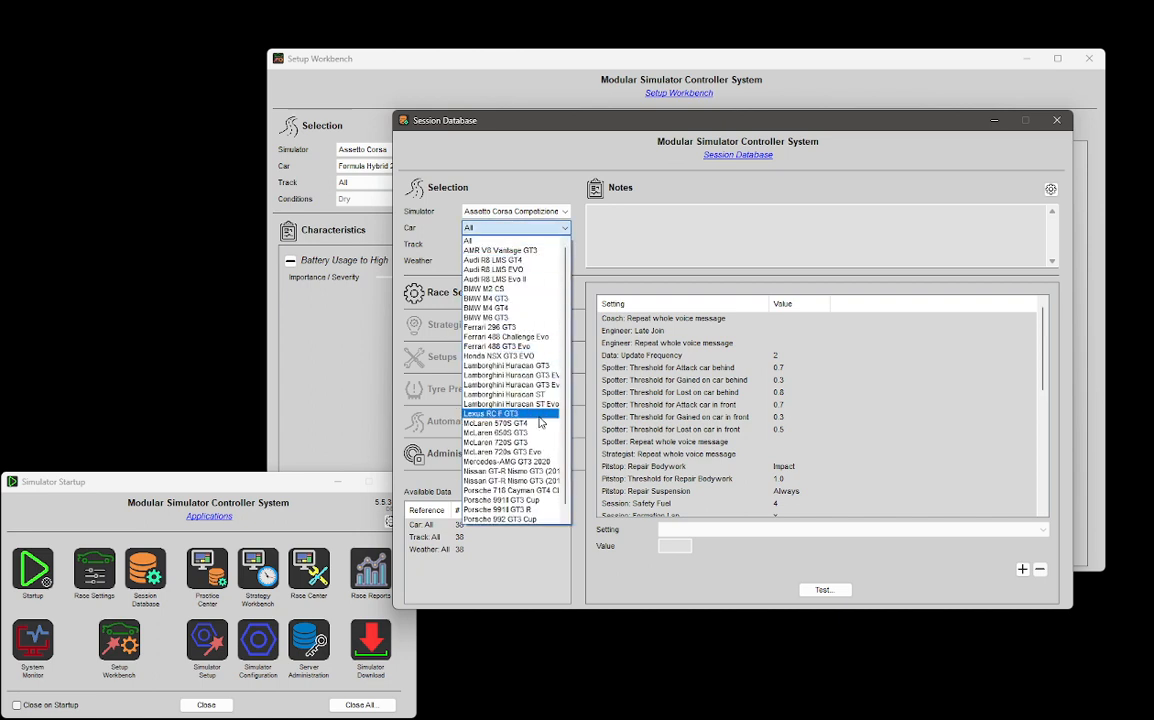
{"action": "left_click", "coordinate": [520, 442]}
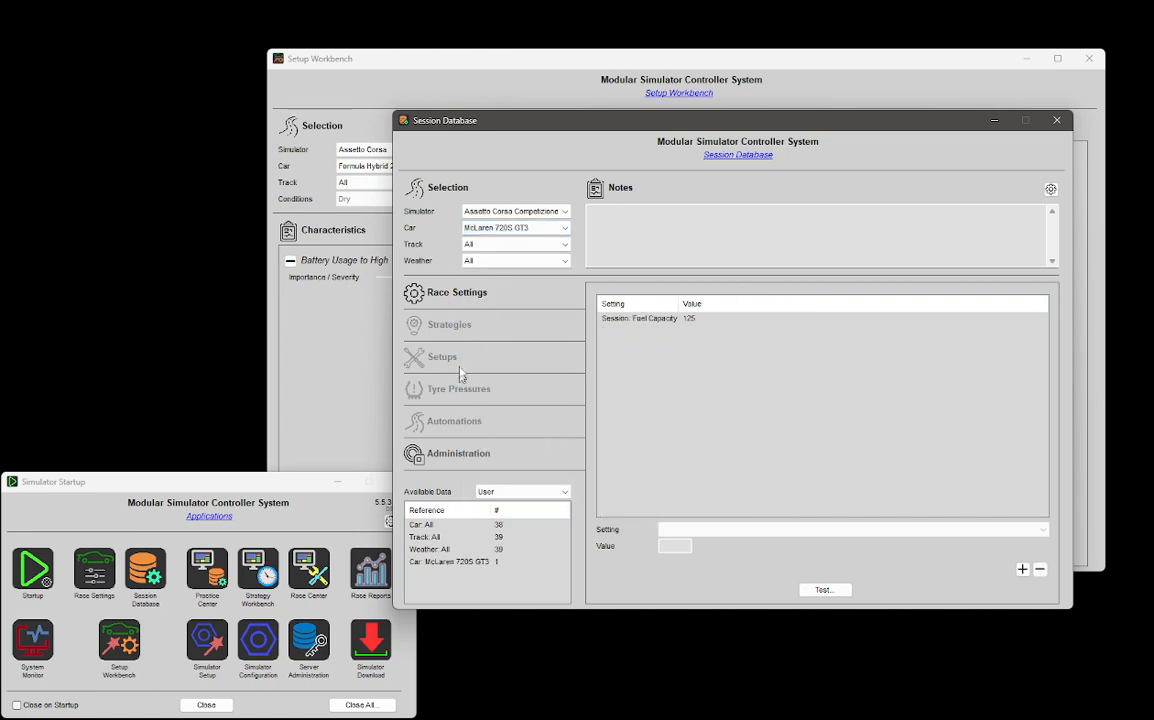
{"action": "left_click", "coordinate": [500, 245]}
{"action": "left_click", "coordinate": [500, 431]}
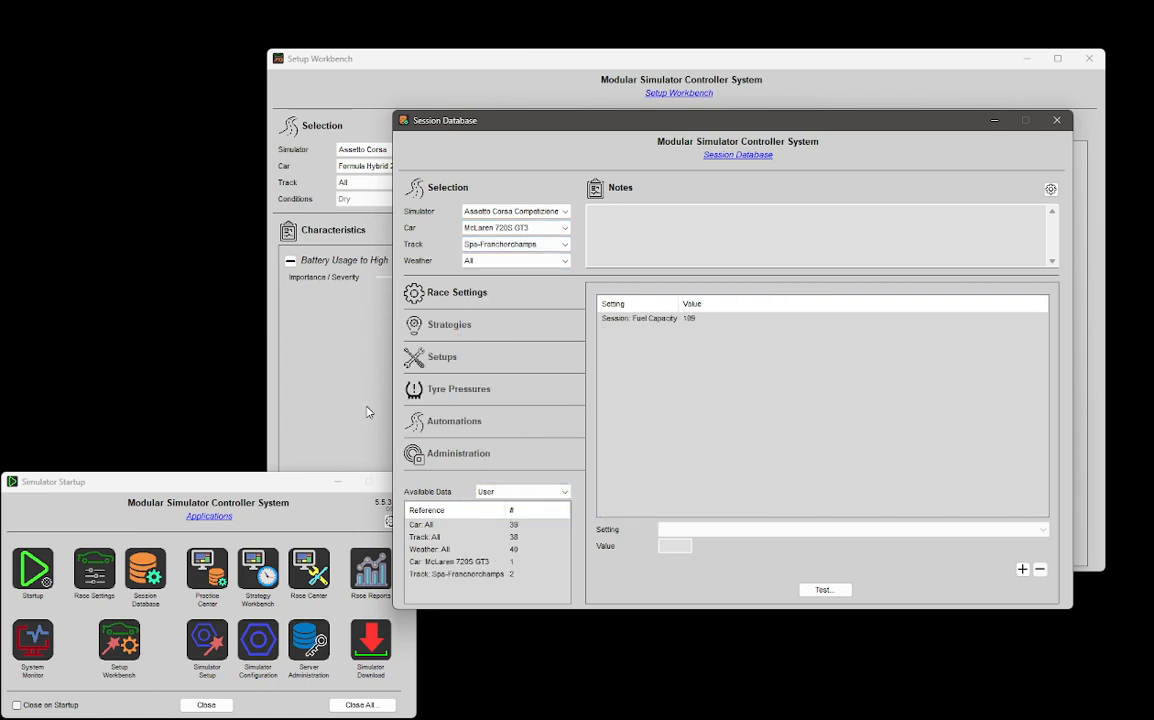
Step: View the Dry track automation and its hotkey actions on the Spa-Franchorchamps map, and close the Session Database
{"action": "left_click", "coordinate": [452, 421]}
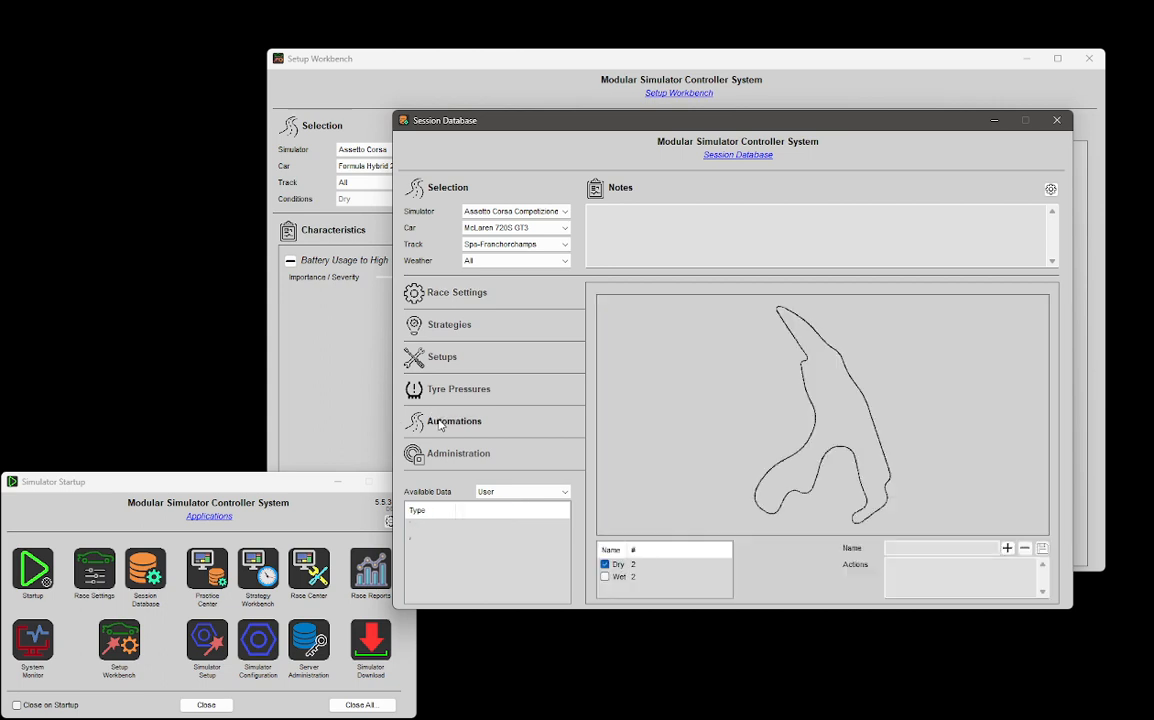
{"action": "left_click", "coordinate": [634, 565]}
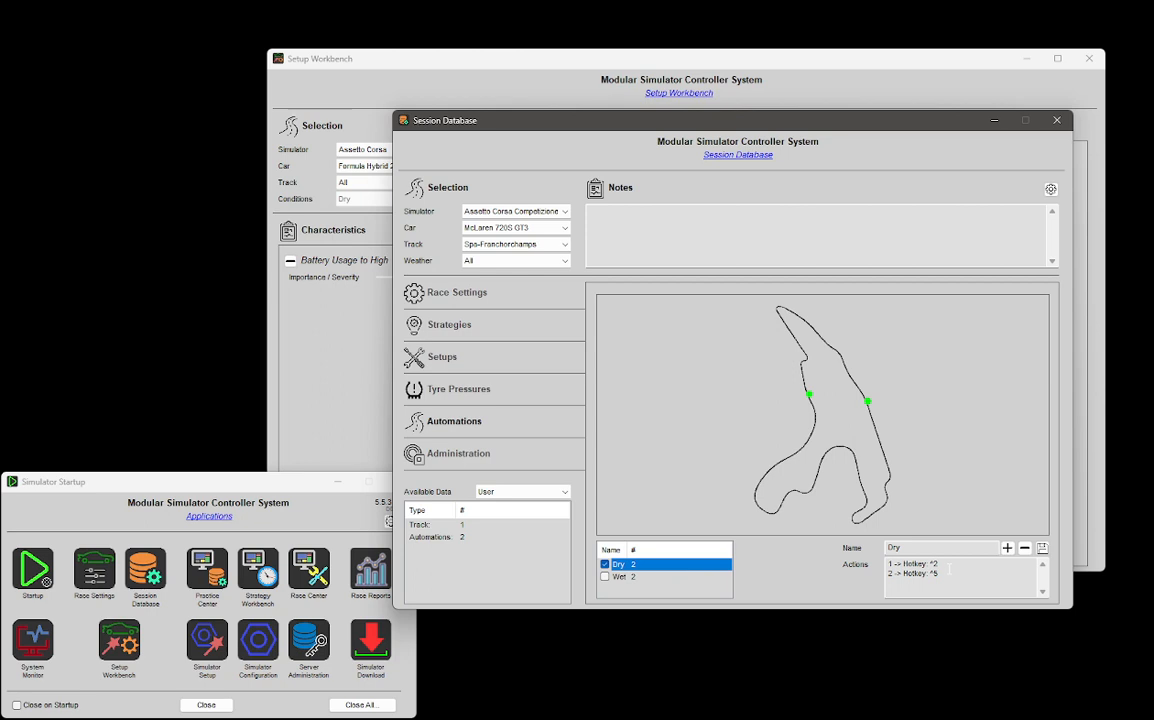
{"action": "left_click", "coordinate": [1055, 126]}
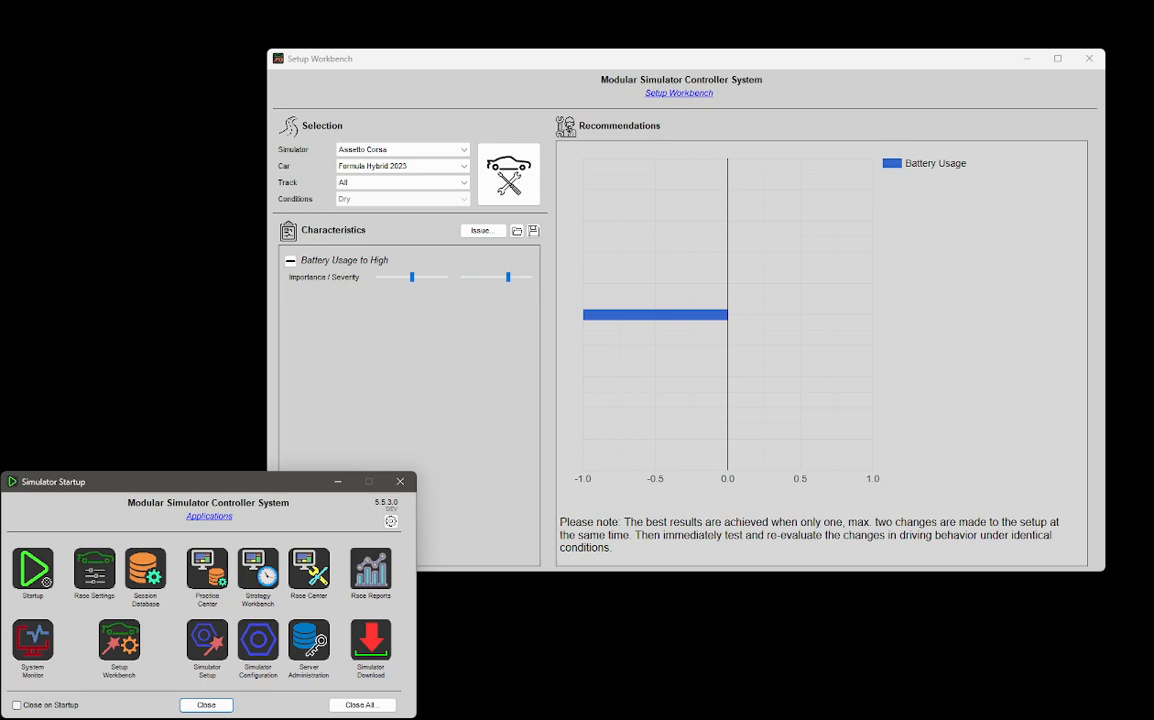
Step: Switch to Notepad++ and bring Race Engineer.rules into view in front of Setup Workbench
{"action": "key", "text": "alt+Tab"}
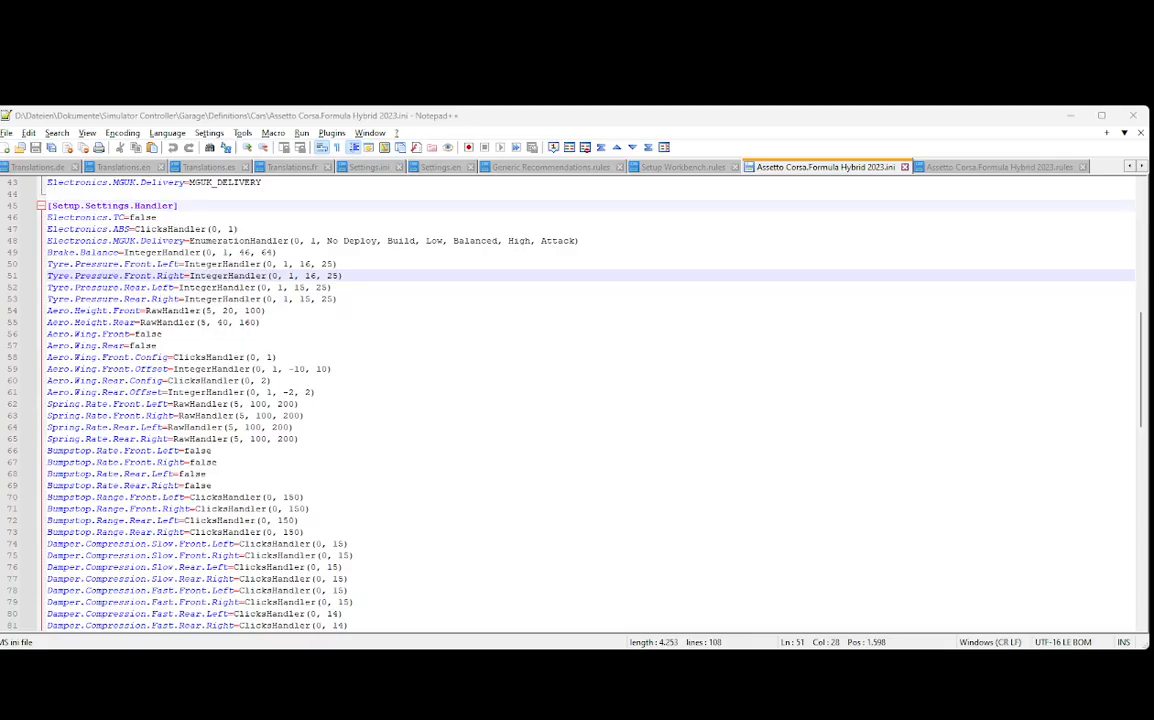
{"action": "key", "text": "alt+Tab"}
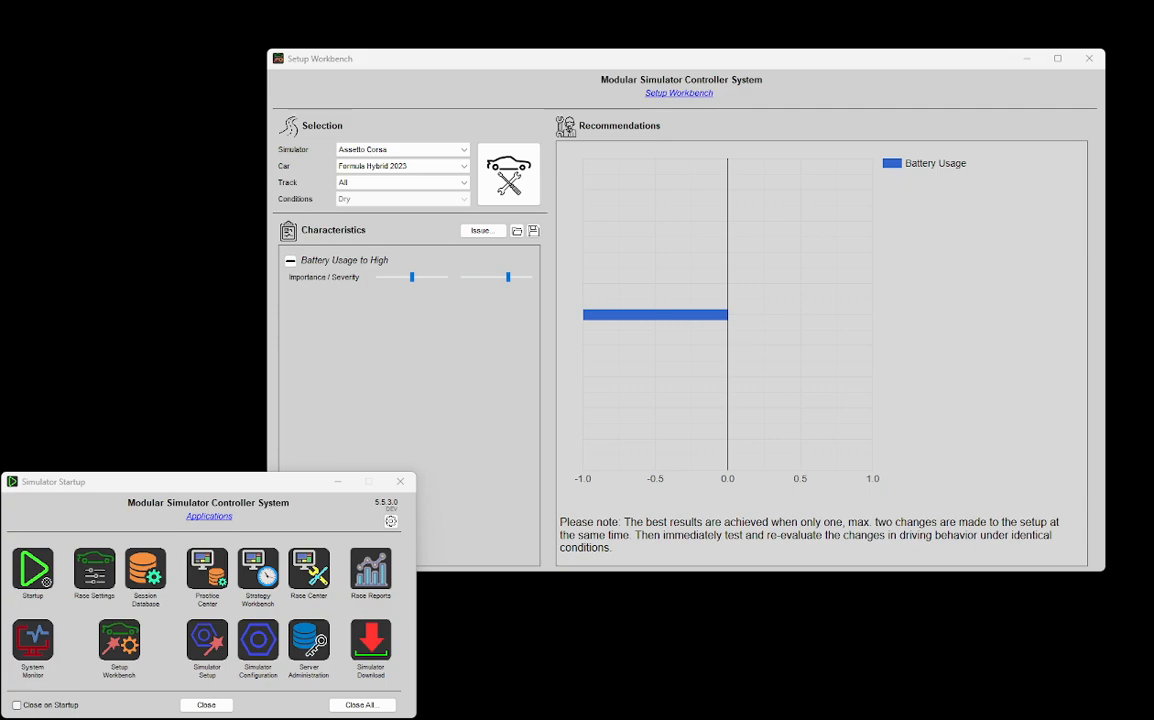
{"action": "left_click_drag", "start_coordinate": [522, 719], "coordinate": [459, 101]}
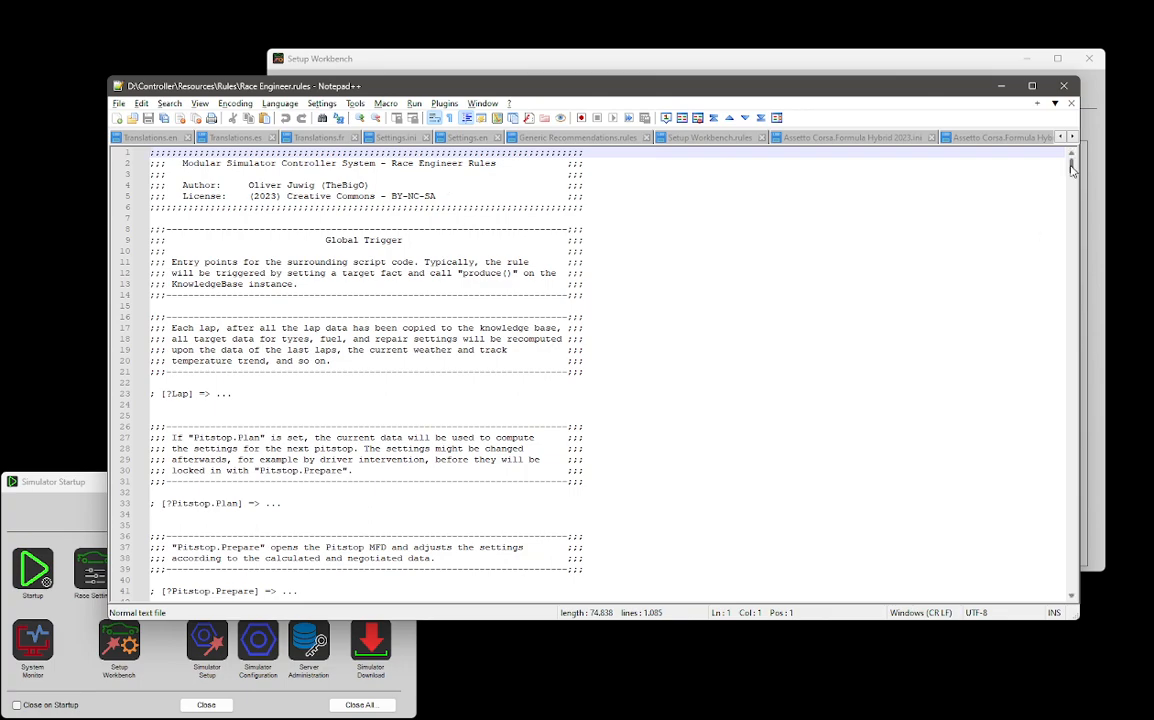
Step: Find the Fuel Target Calculation section in Race Engineer.rules and highlight its updateFuelTarget rules from line 76 to 84
{"action": "left_click_drag", "start_coordinate": [1071, 168], "coordinate": [1088, 236]}
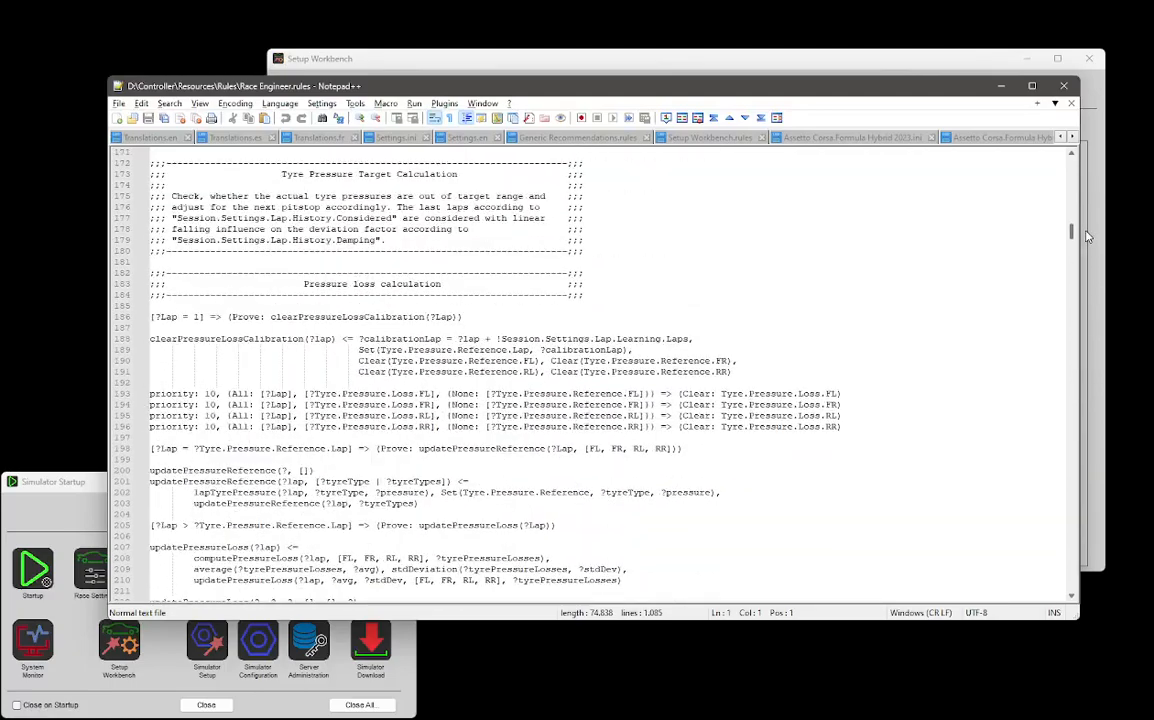
{"action": "scroll", "coordinate": [976, 212], "scroll_direction": "up", "scroll_amount": 10}
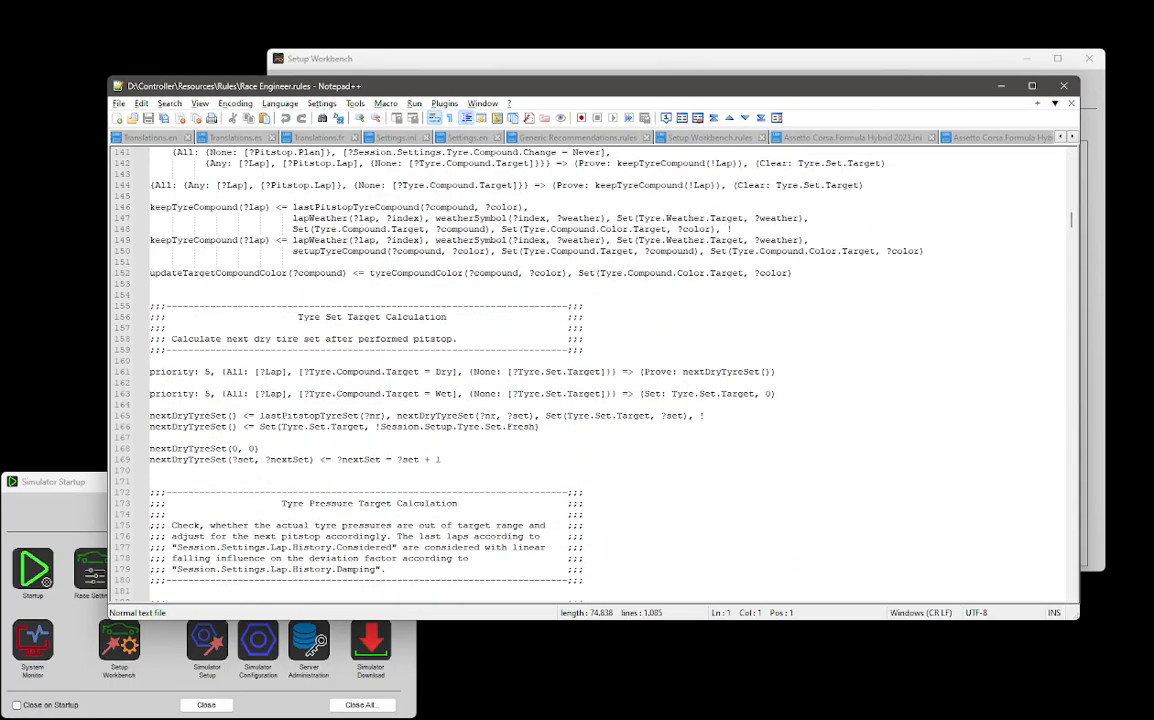
{"action": "scroll", "coordinate": [590, 375], "scroll_direction": "up", "scroll_amount": 20}
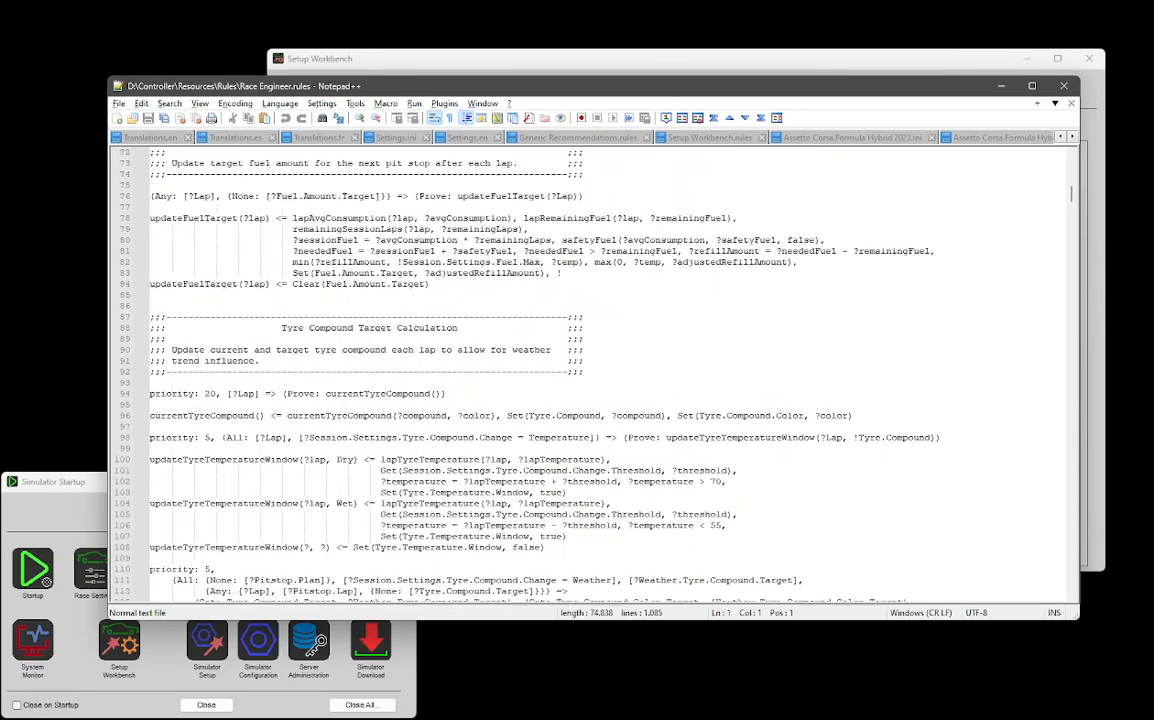
{"action": "scroll", "coordinate": [590, 375], "scroll_direction": "up", "scroll_amount": 1}
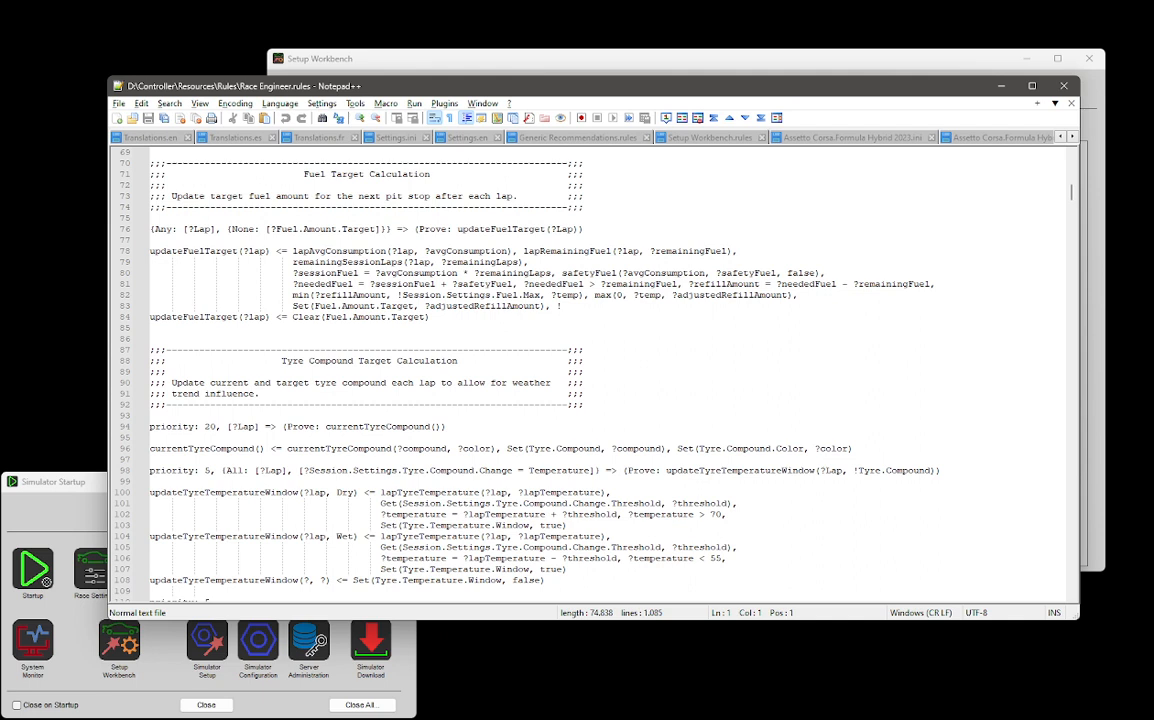
{"action": "left_click_drag", "start_coordinate": [430, 317], "coordinate": [152, 233]}
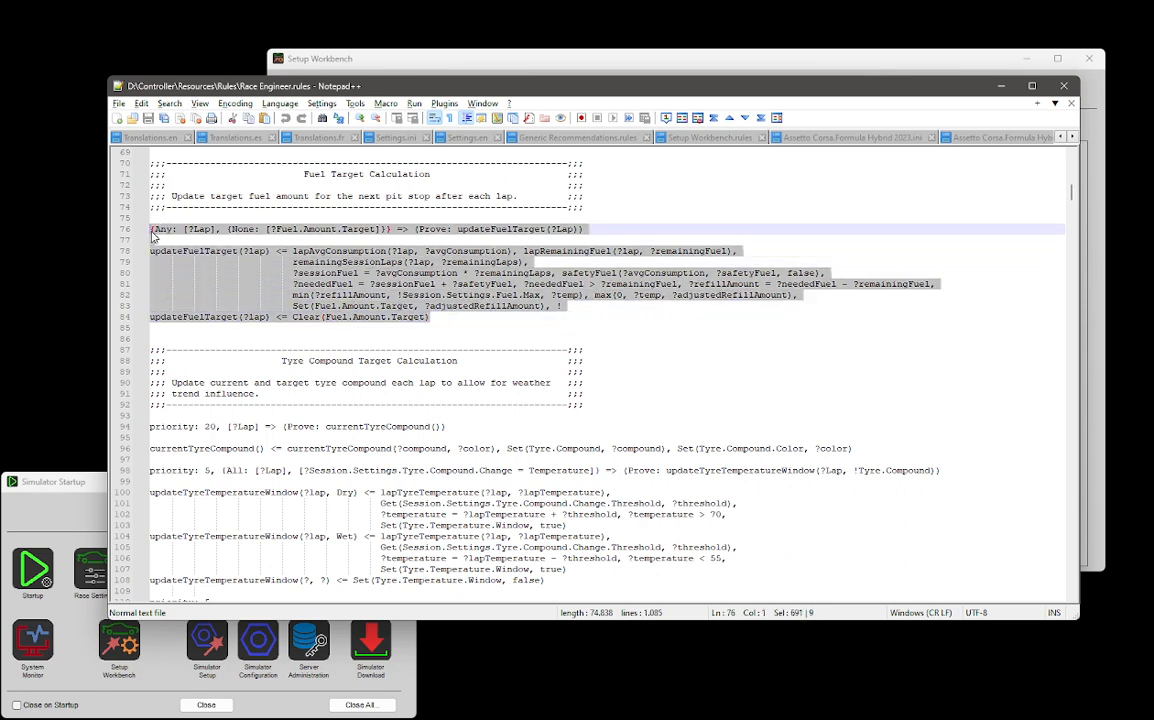